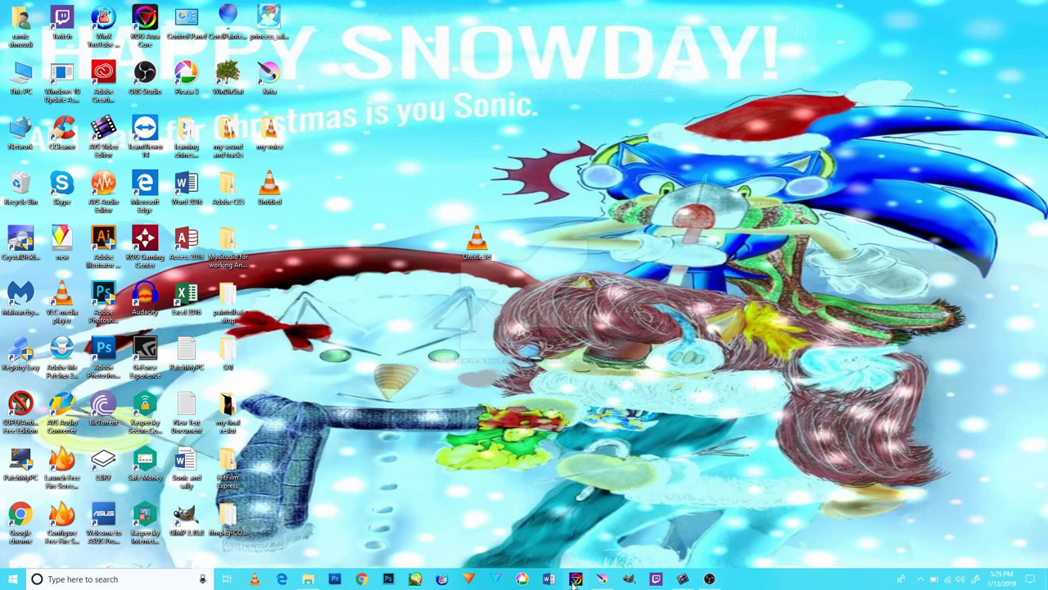
- Dismiss the keyboard lighting window and bring AVS Video Editor back on screen
left_click(575, 579)
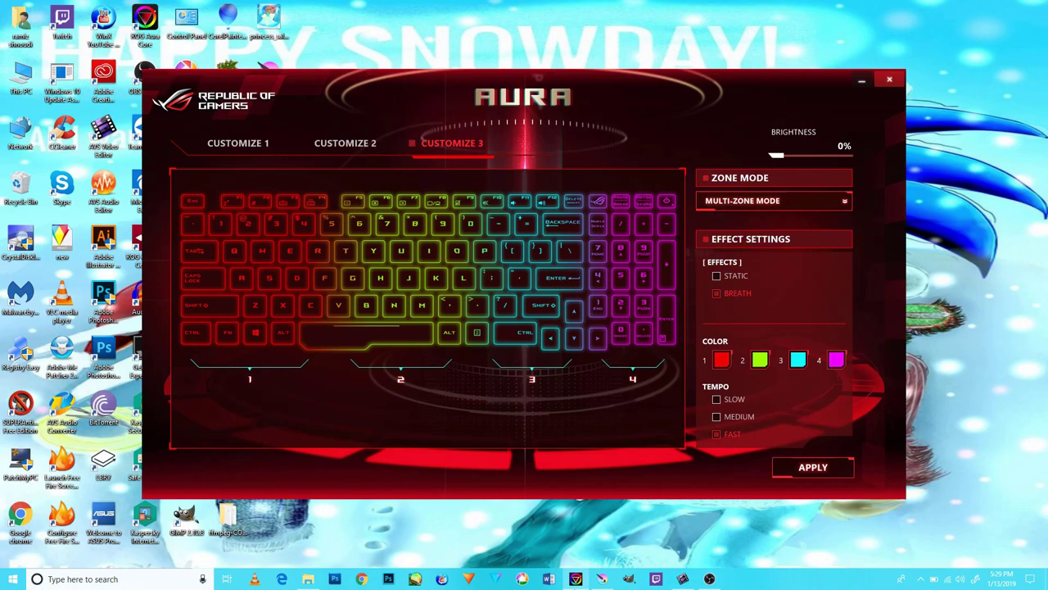
left_click(889, 79)
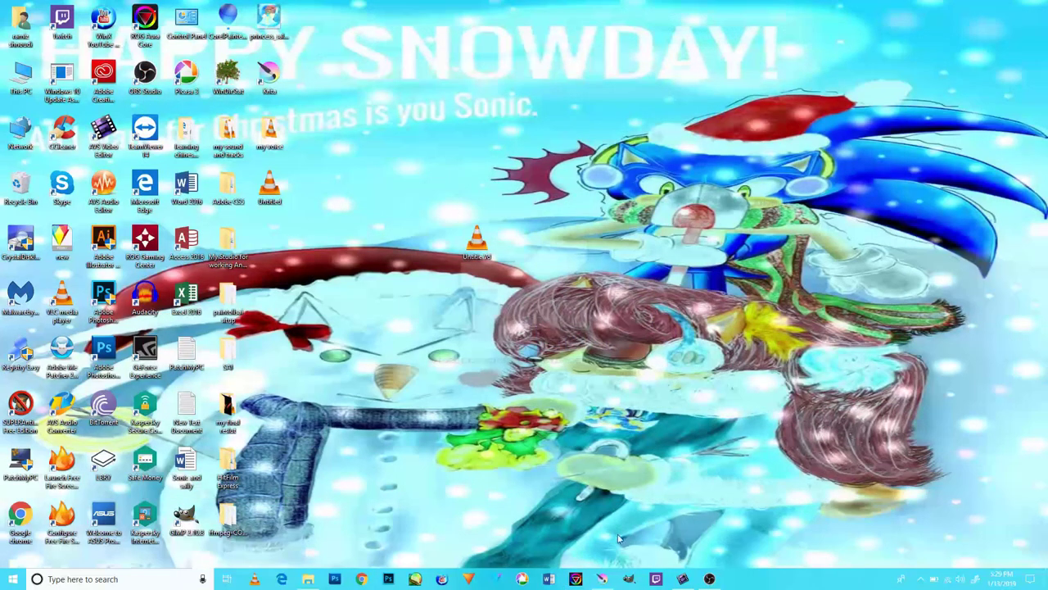
left_click(683, 579)
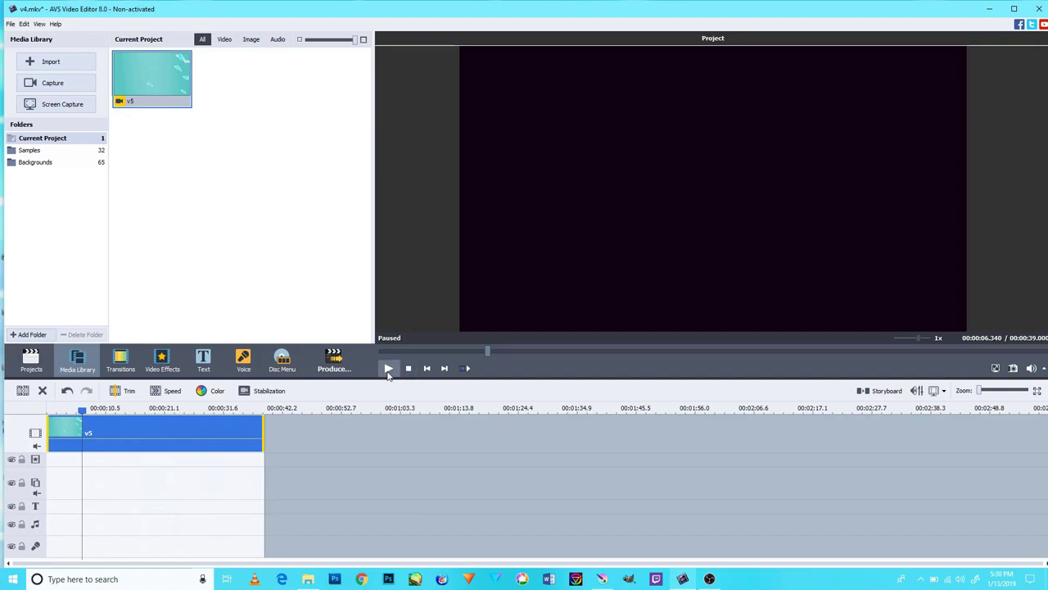
- Play the v5 clip preview through, stop it at the start, and switch to Krita
left_click(388, 367)
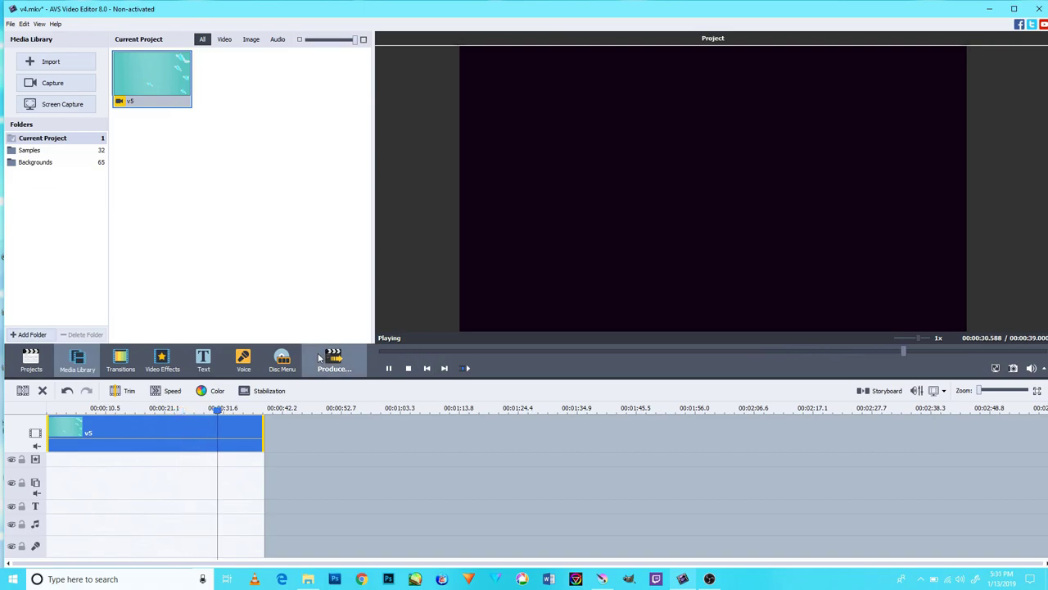
left_click(408, 369)
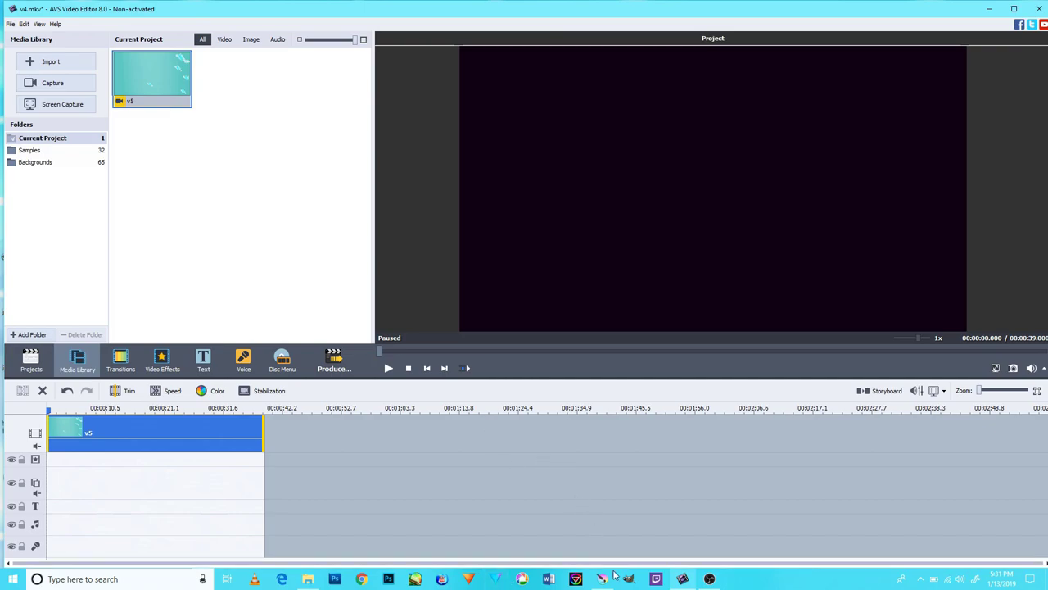
left_click(601, 579)
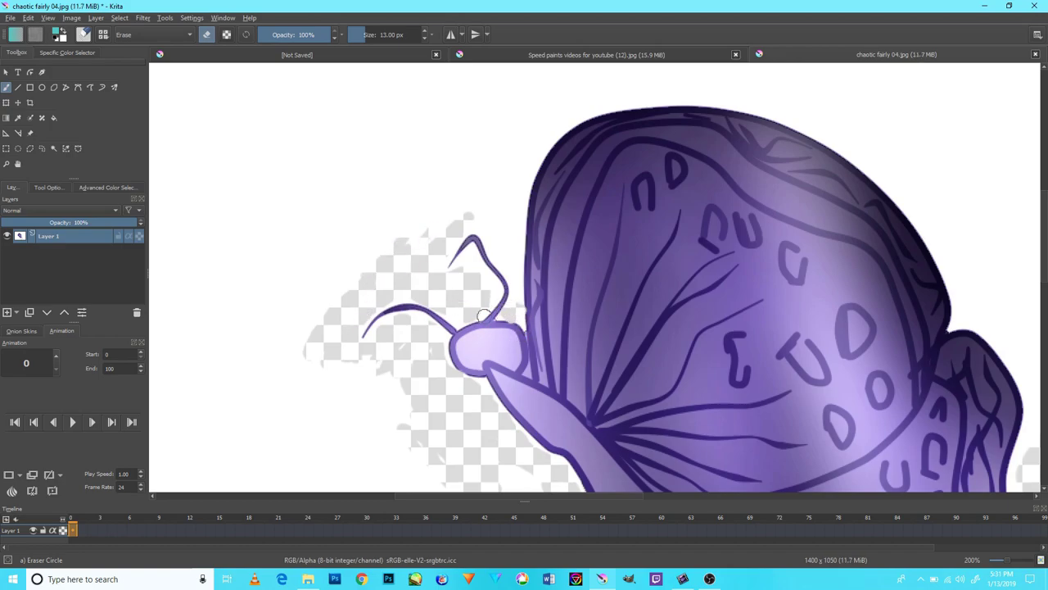
- Undo stray eraser strokes and erase the white halo along the antenna's left arm
key("ctrl+z")
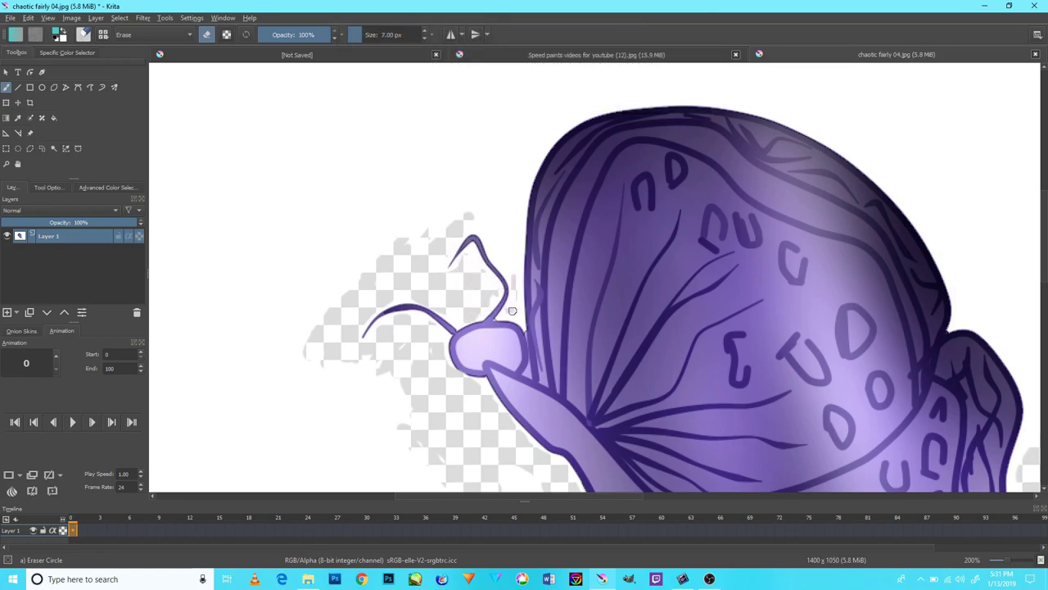
left_click_drag(512, 310, 506, 317)
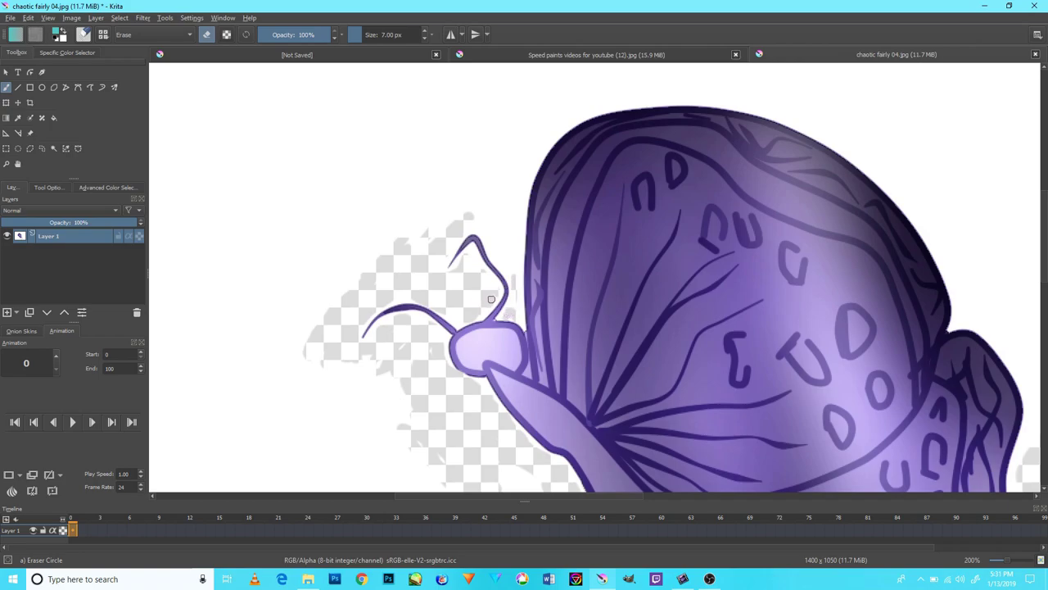
key("ctrl+z")
scroll(469, 291, "up", 5)
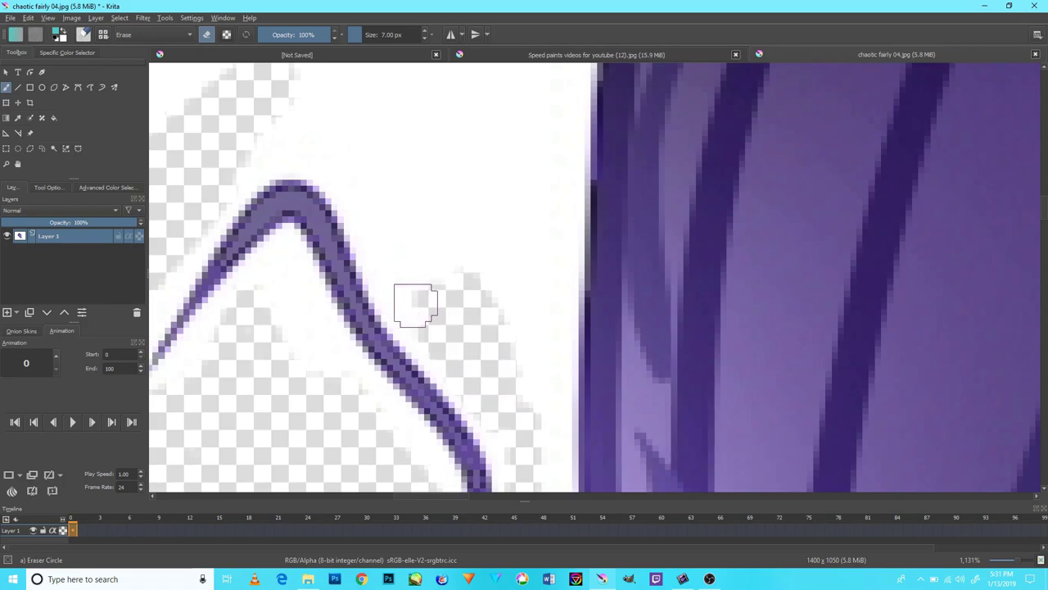
left_click_drag(413, 293, 454, 339)
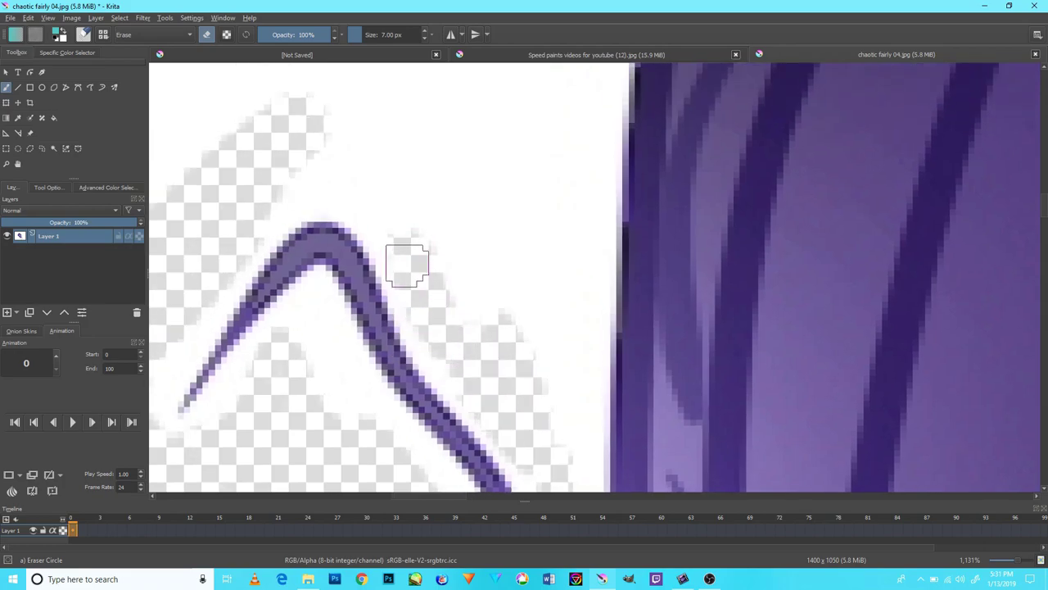
left_click_drag(338, 231, 415, 191)
left_click_drag(235, 292, 234, 304)
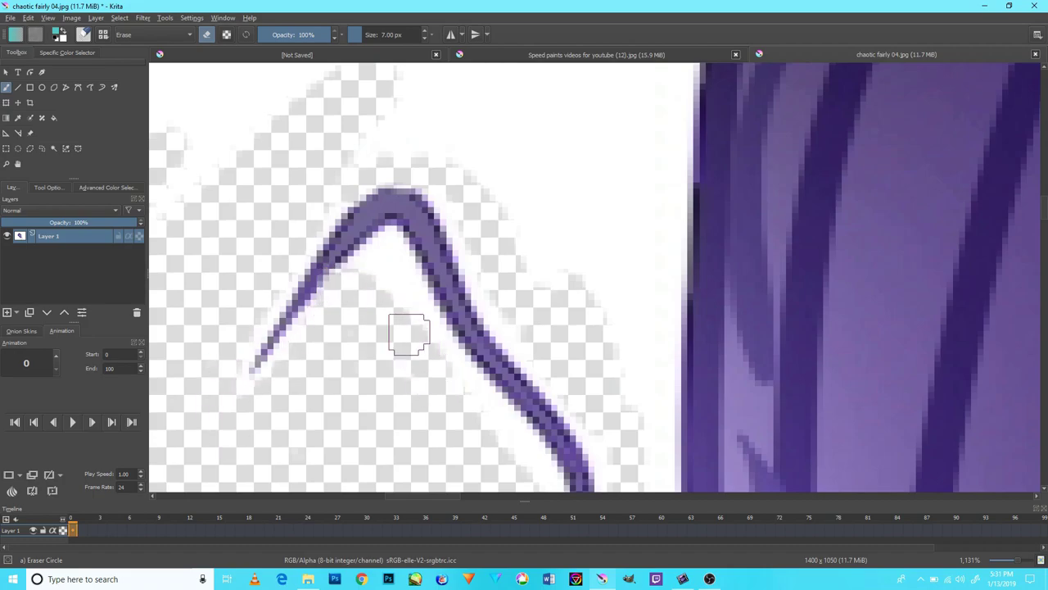
scroll(466, 414, "down", 1)
scroll(456, 417, "up", 3)
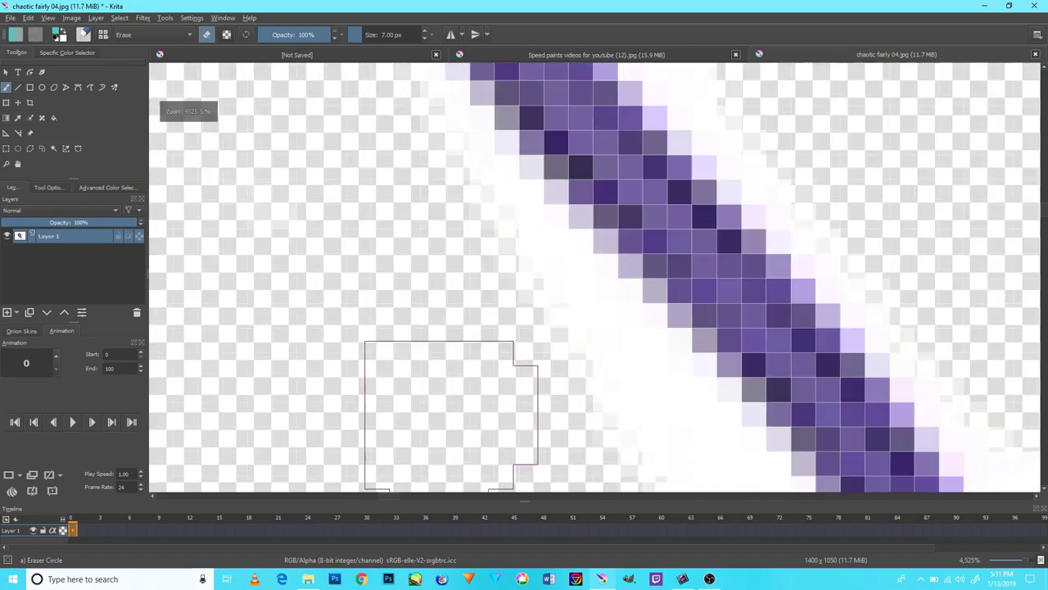
scroll(451, 409, "down", 4)
left_click_drag(421, 371, 417, 279)
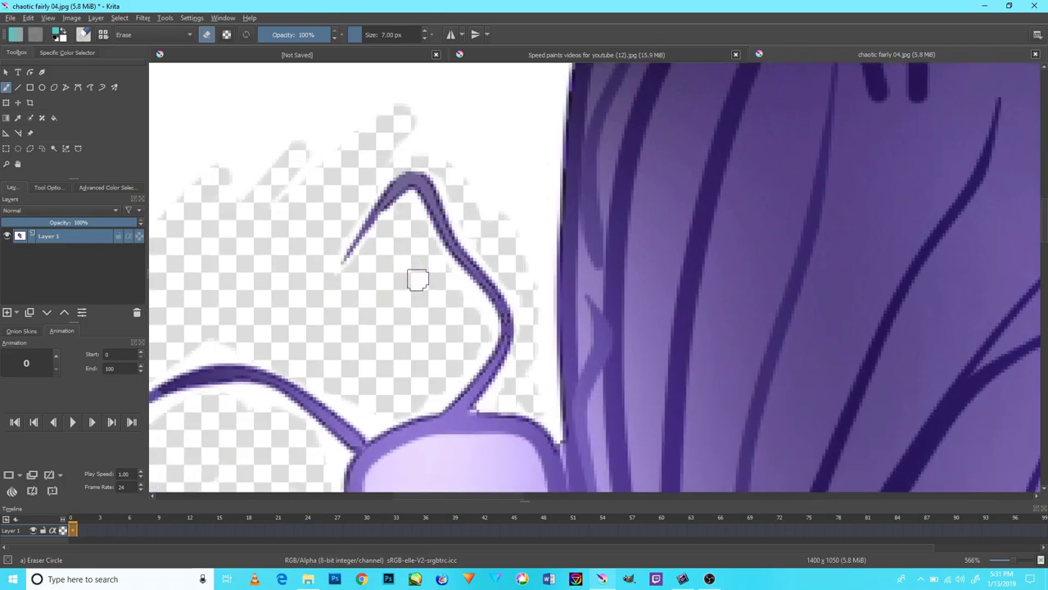
scroll(455, 278, "up", 1)
scroll(467, 315, "down", 2)
scroll(479, 311, "up", 4)
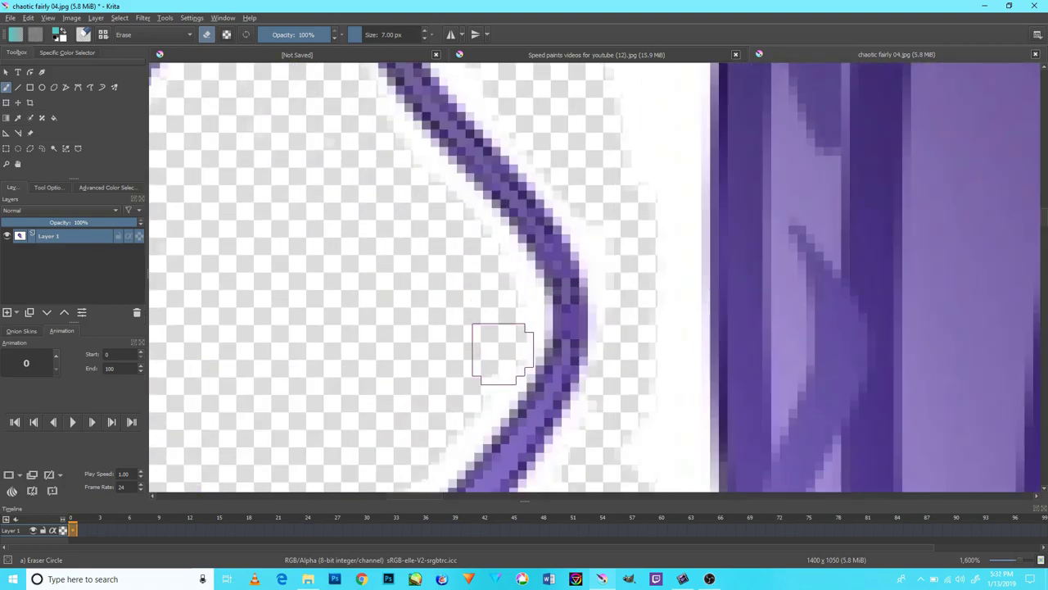
scroll(448, 322, "down", 1)
scroll(434, 325, "down", 3)
scroll(438, 340, "up", 3)
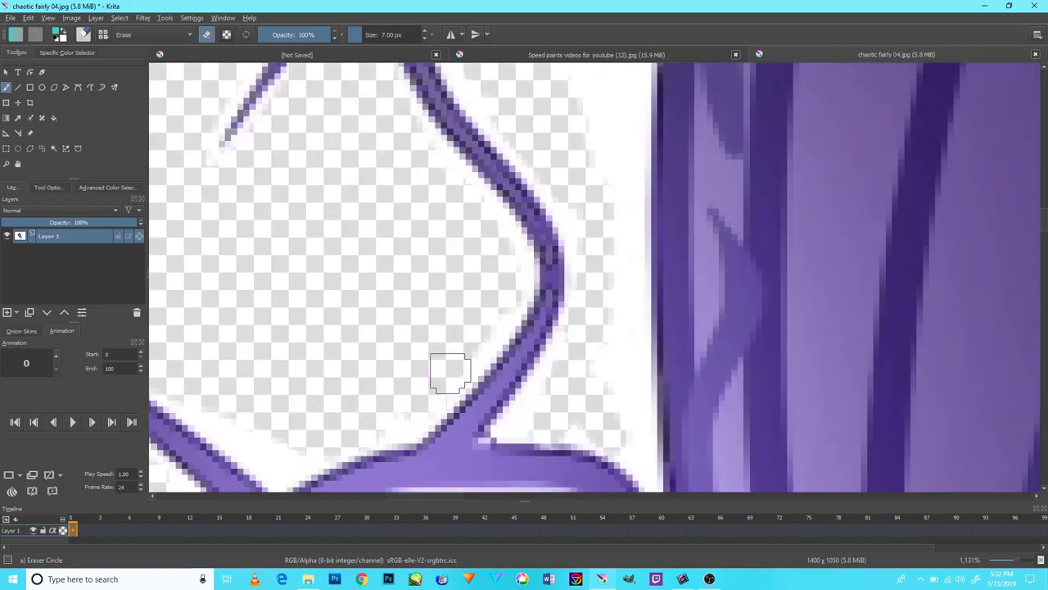
scroll(251, 415, "down", 2)
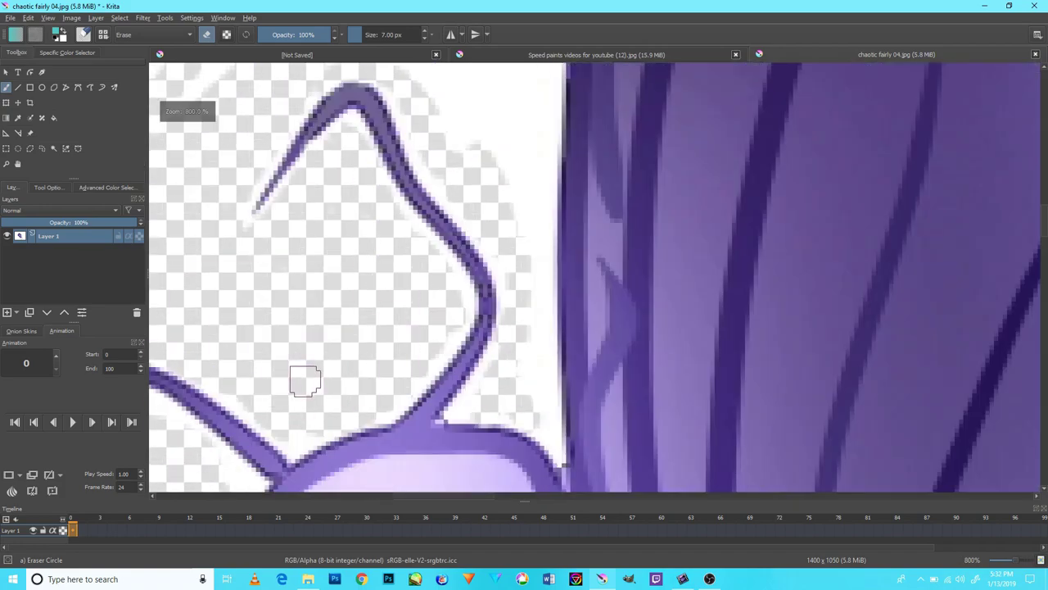
scroll(304, 379, "down", 1)
scroll(253, 399, "up", 1)
- Erase the white halo under the purple antenna curve
left_click_drag(232, 379, 524, 322)
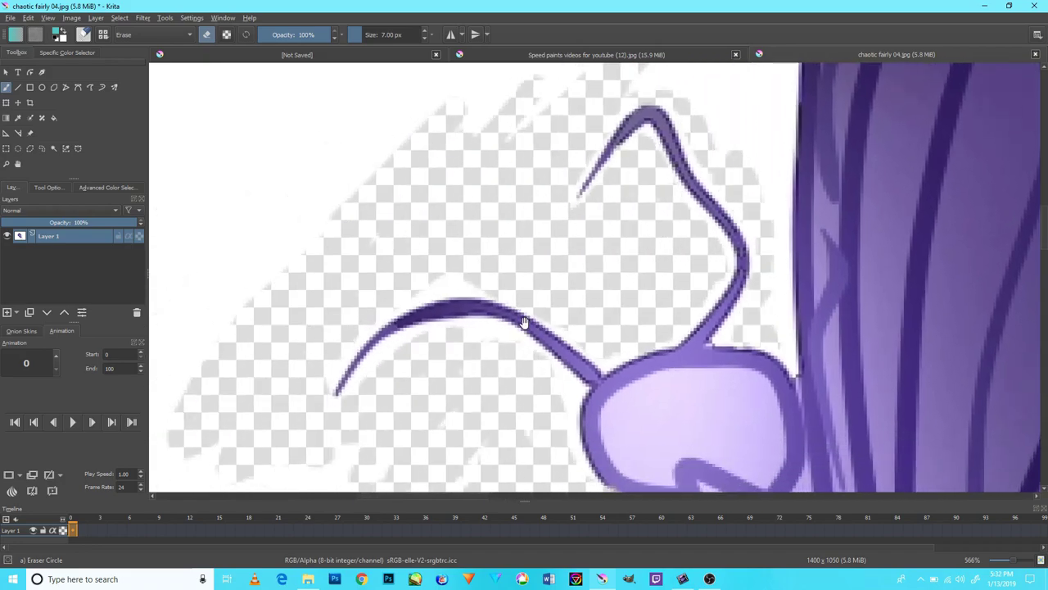
scroll(471, 271, "down", 1)
scroll(466, 277, "up", 3)
scroll(393, 303, "up", 1)
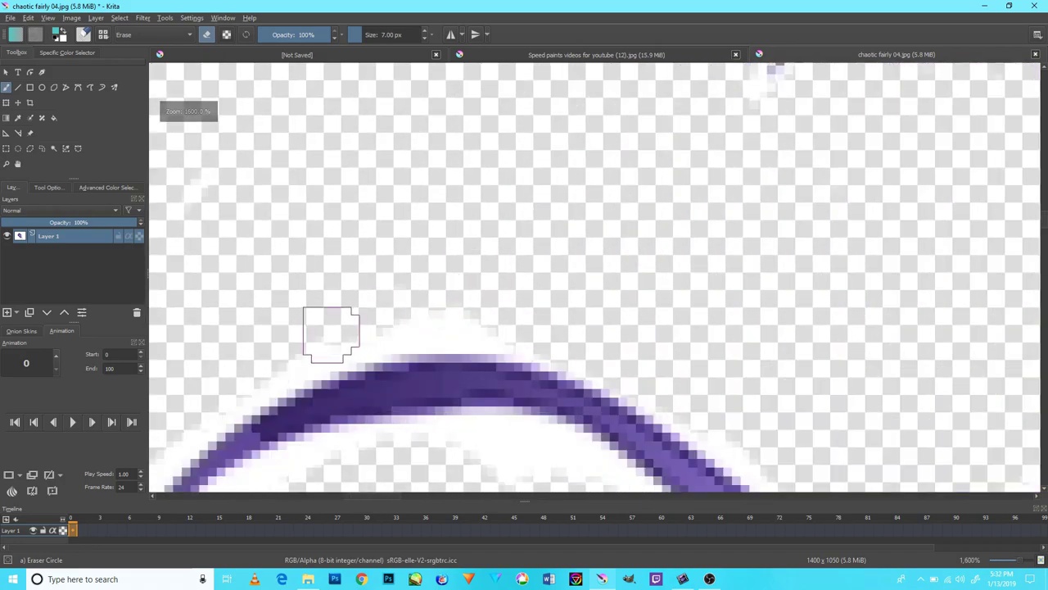
left_click_drag(398, 297, 676, 97)
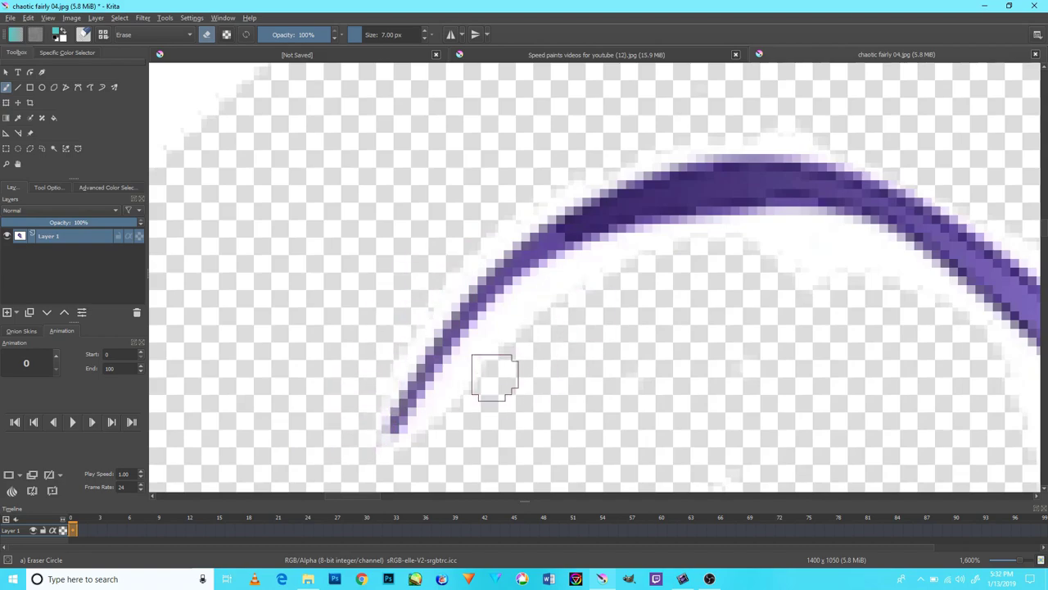
left_click_drag(847, 287, 607, 277)
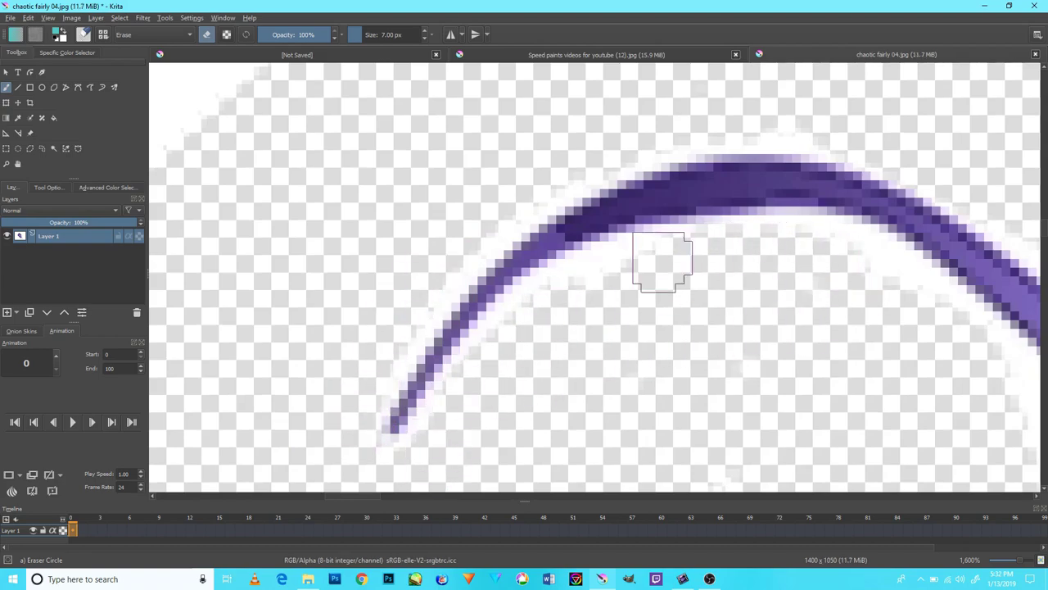
scroll(713, 347, "up", 2)
scroll(773, 300, "down", 4)
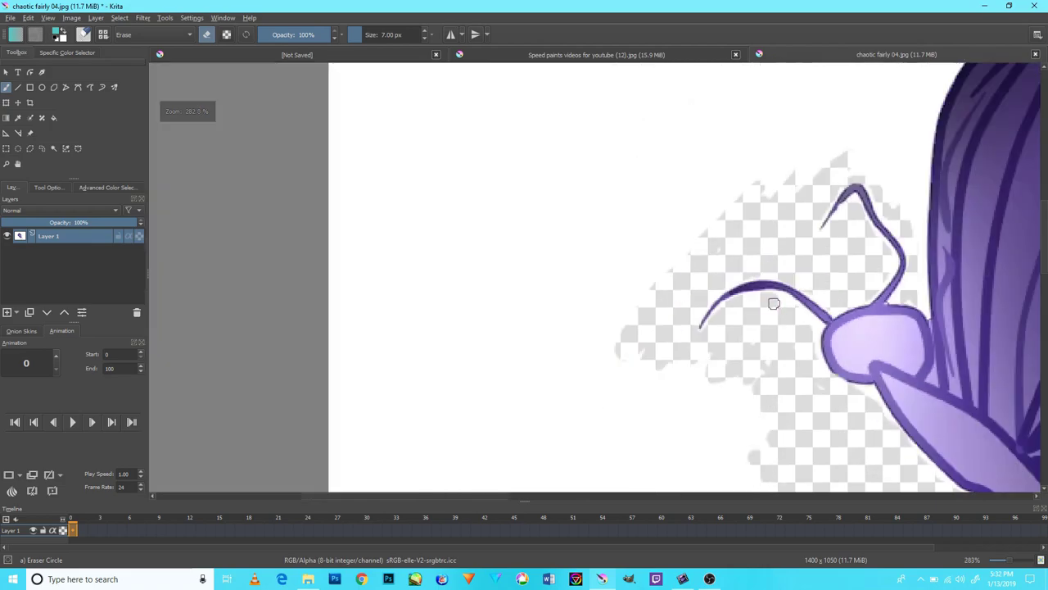
scroll(815, 370, "up", 2)
scroll(815, 370, "up", 1)
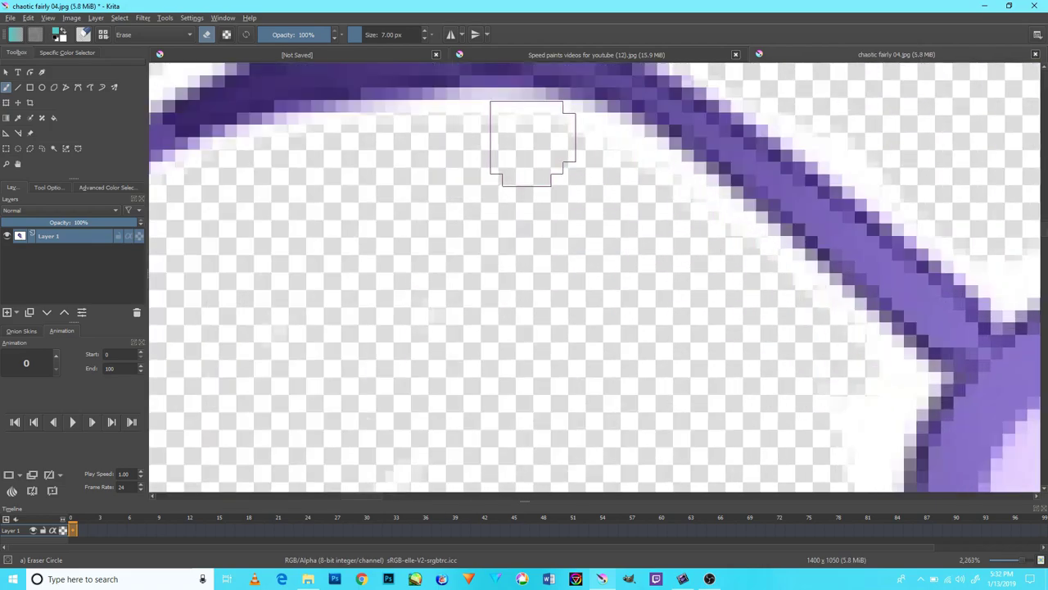
scroll(690, 354, "down", 1)
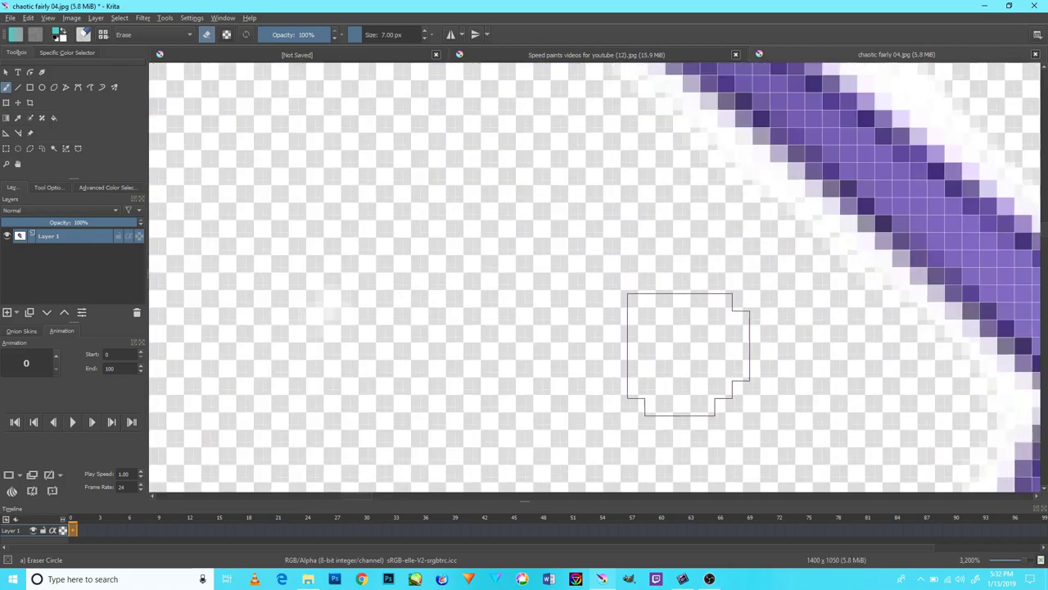
scroll(724, 380, "down", 5)
scroll(670, 360, "down", 1)
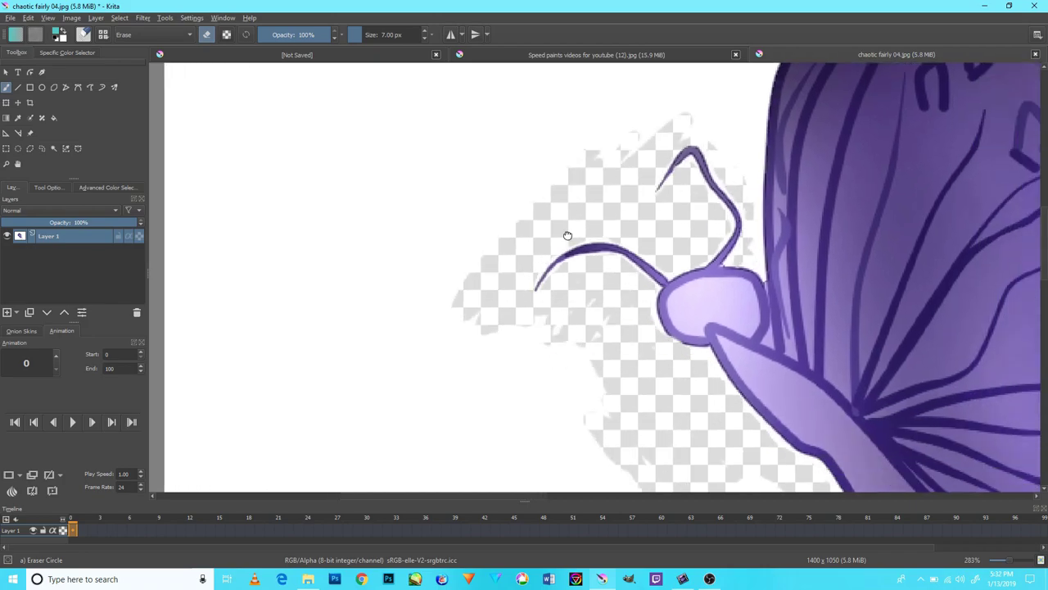
scroll(620, 311, "down", 3)
scroll(754, 310, "up", 6)
scroll(754, 311, "up", 1)
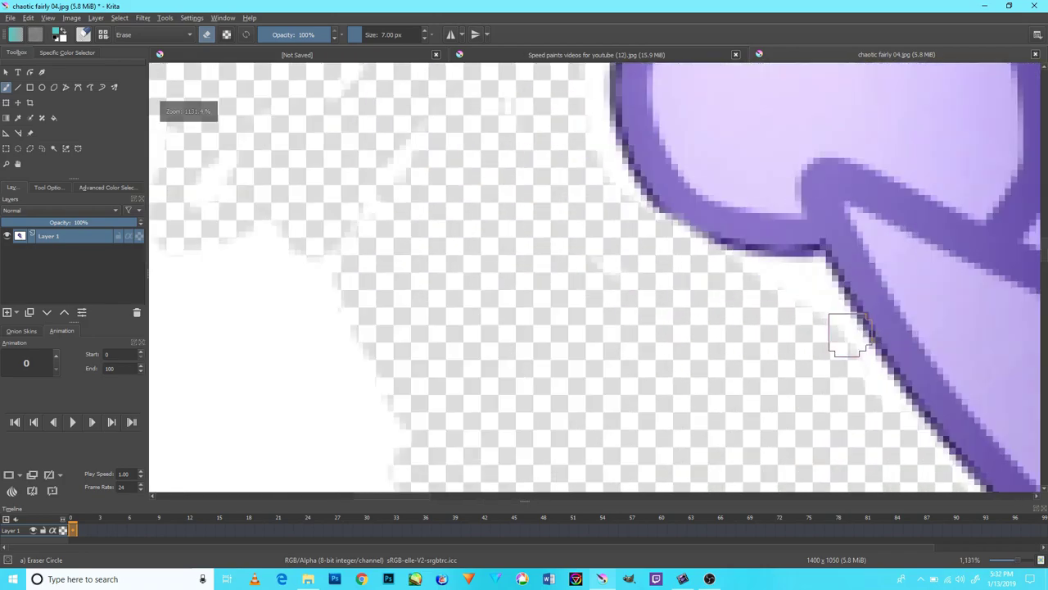
scroll(715, 279, "down", 2)
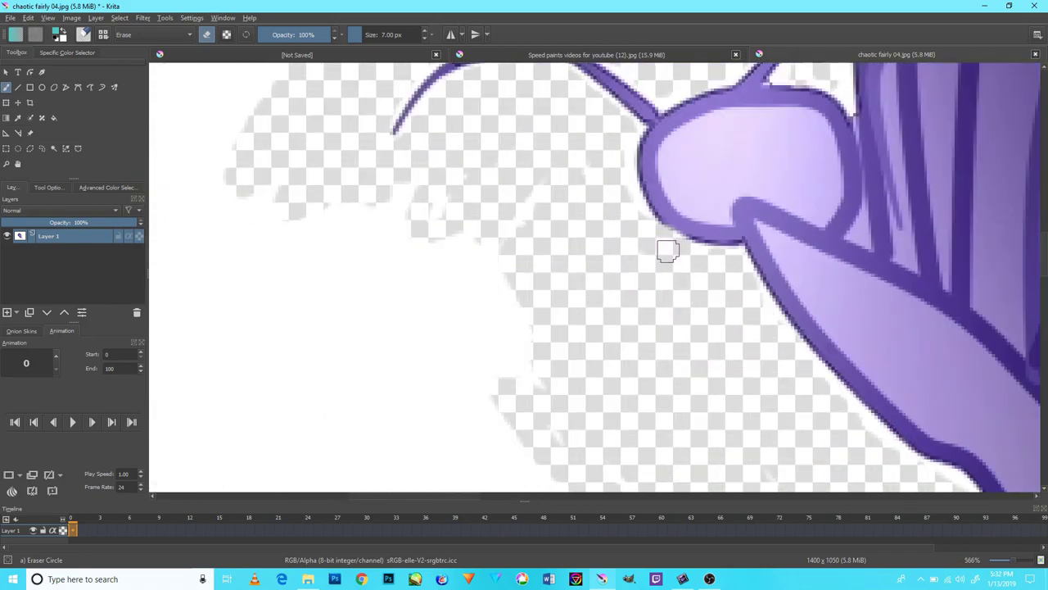
- Erase the white fringe beside the head's purple line, then undo that stroke
left_click_drag(622, 250, 645, 341)
scroll(647, 276, "up", 1)
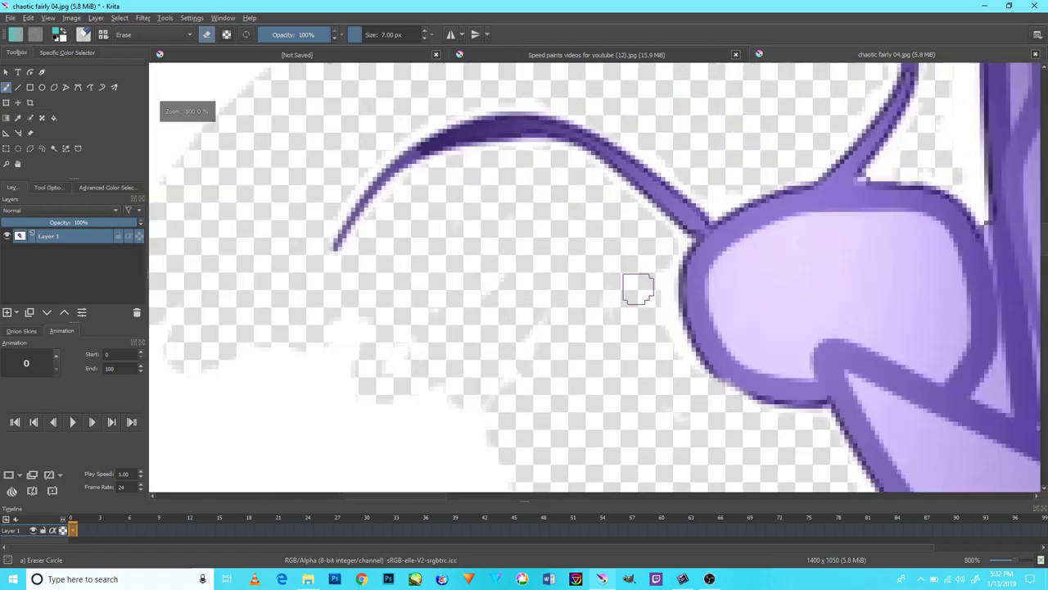
scroll(636, 286, "up", 1)
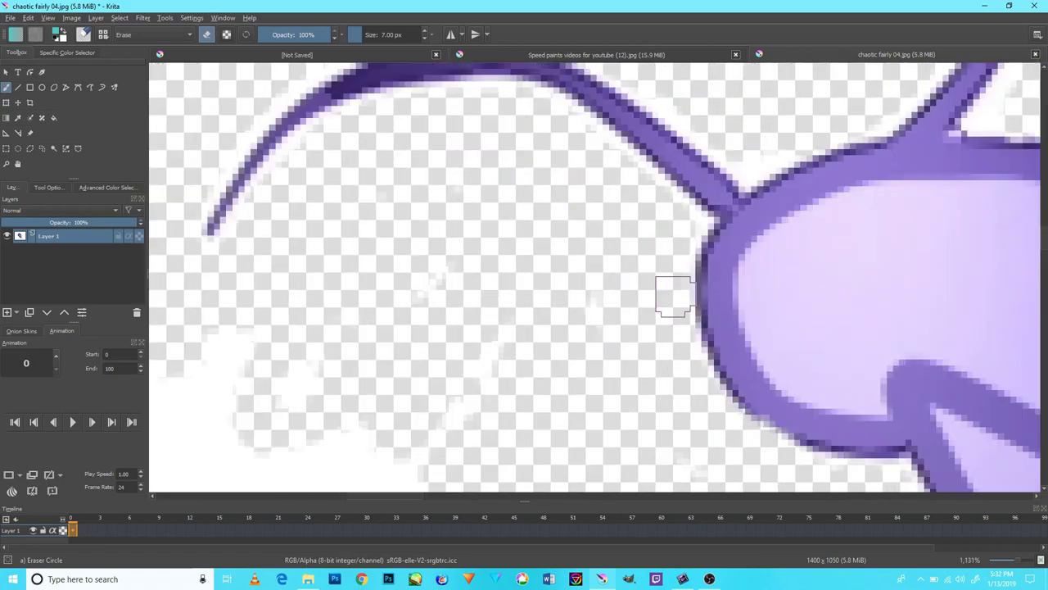
scroll(671, 287, "up", 4)
scroll(737, 377, "down", 6)
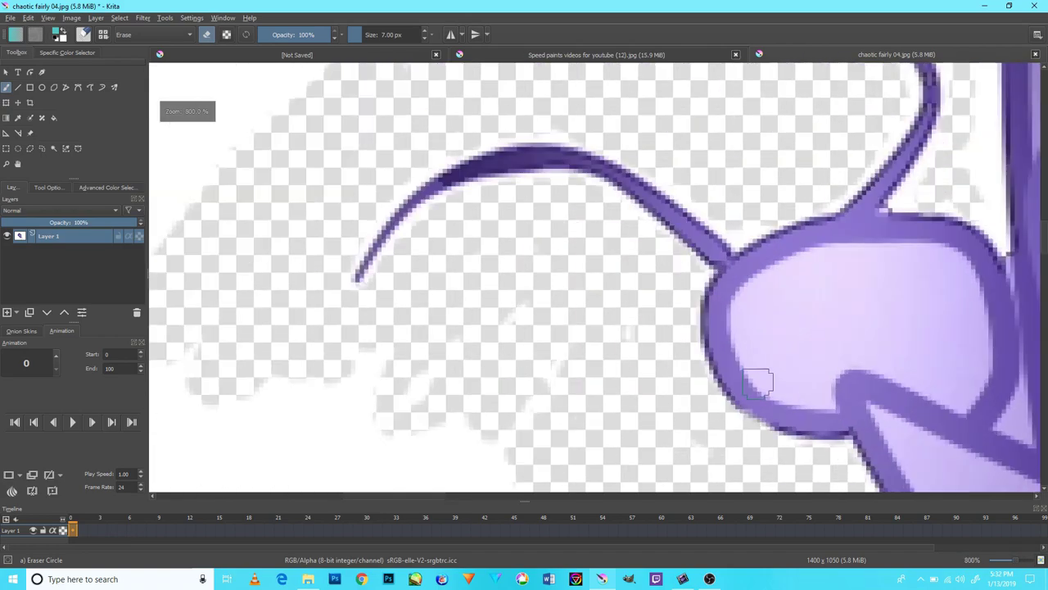
scroll(754, 382, "up", 2)
scroll(737, 409, "up", 2)
scroll(729, 429, "down", 2)
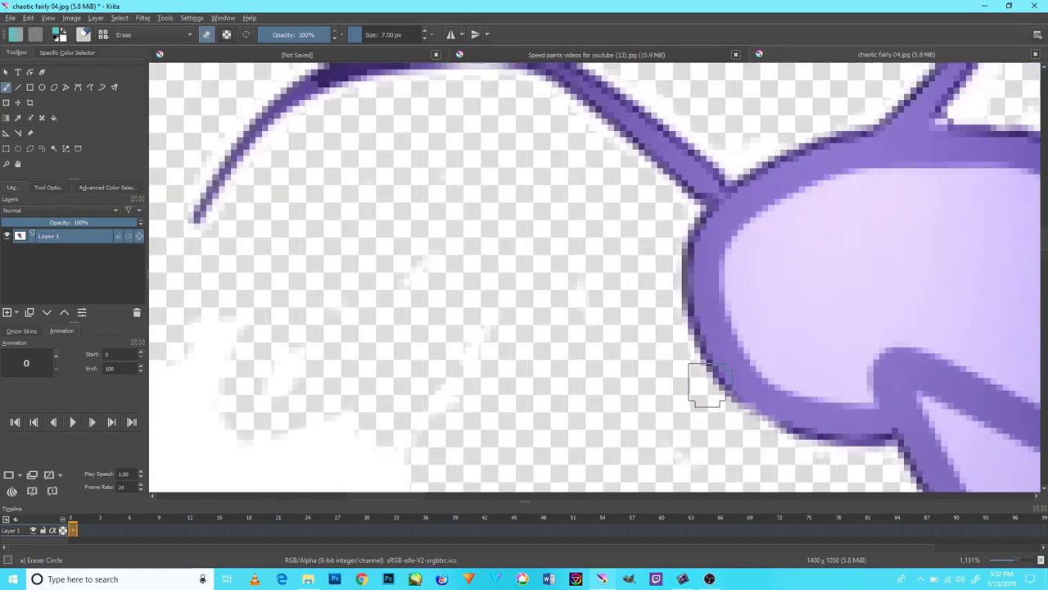
scroll(741, 351, "down", 2)
scroll(647, 270, "down", 8)
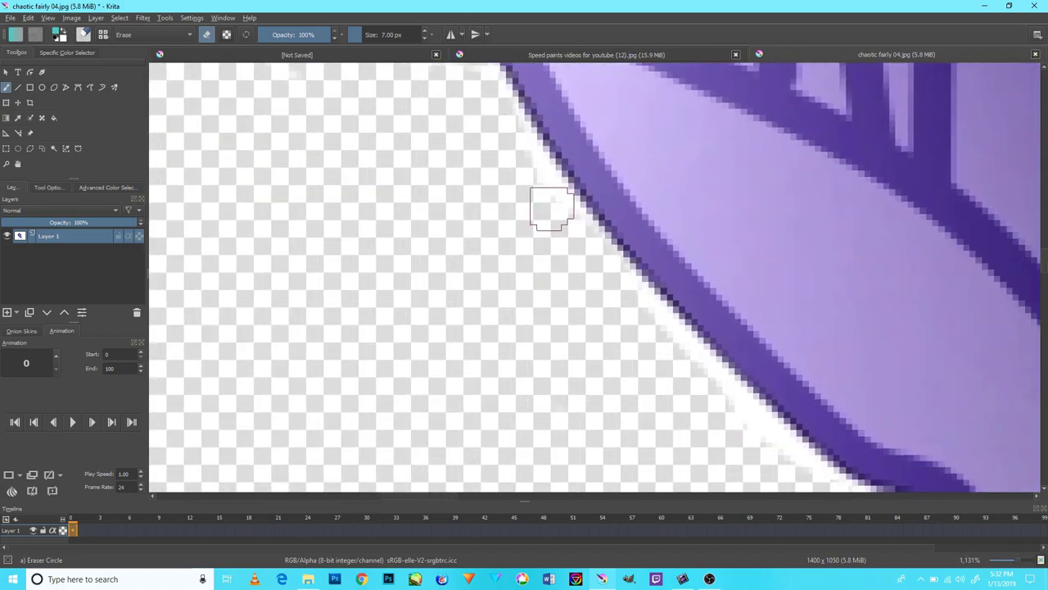
left_click_drag(504, 135, 626, 274)
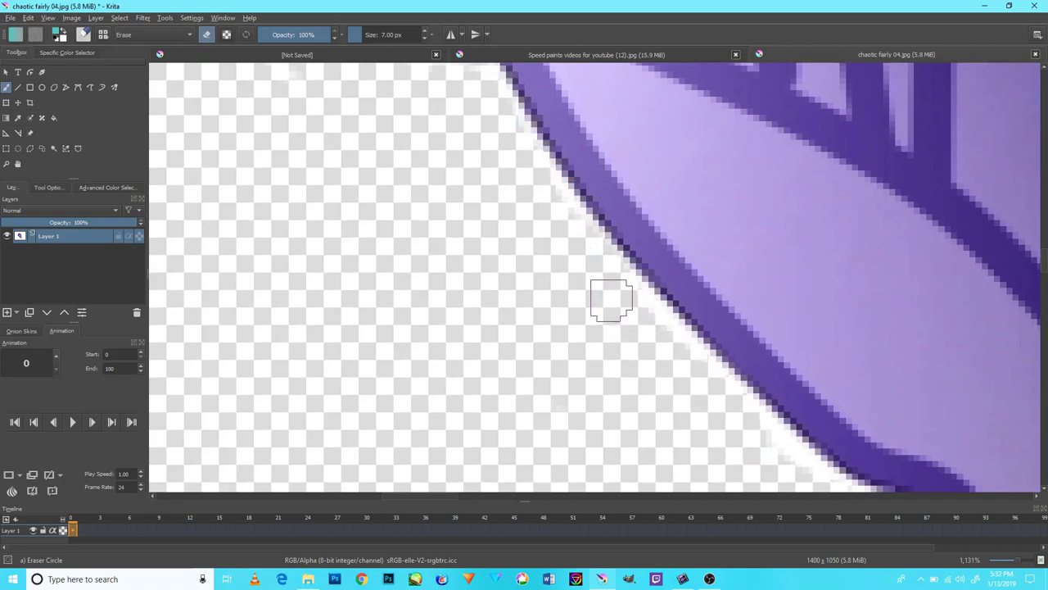
key("ctrl+z")
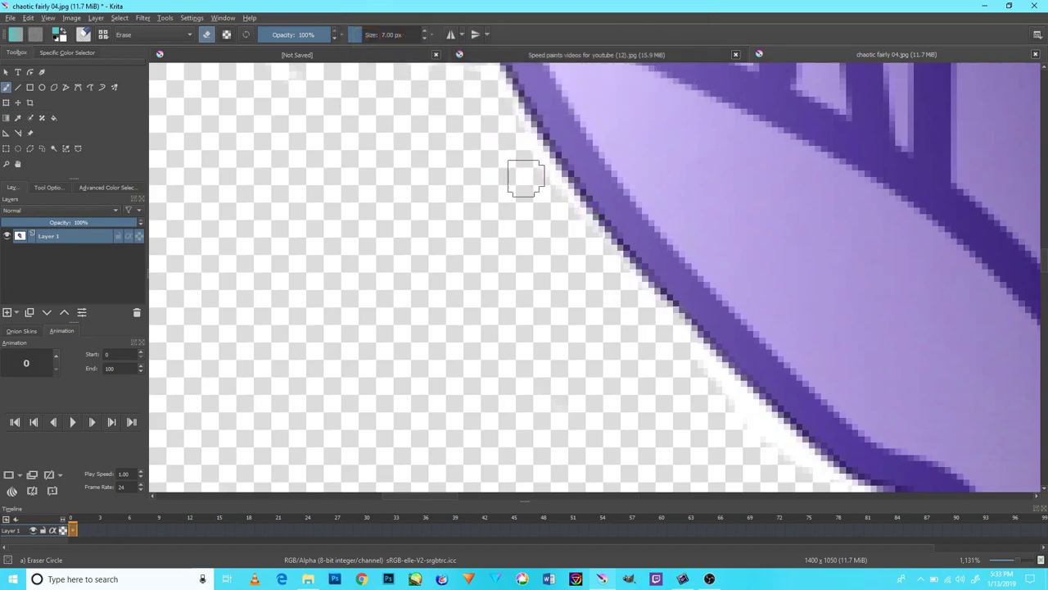
scroll(605, 314, "up", 2)
scroll(605, 314, "down", 10)
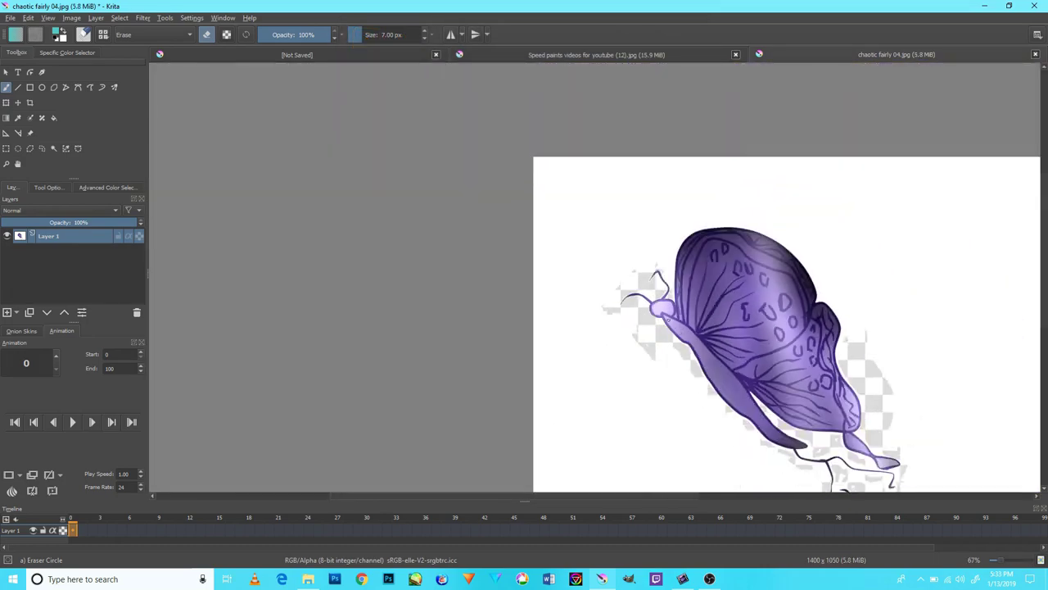
- Erase the white halo beside the antenna and along the start of the purple wing edge
left_click_drag(713, 267, 581, 264)
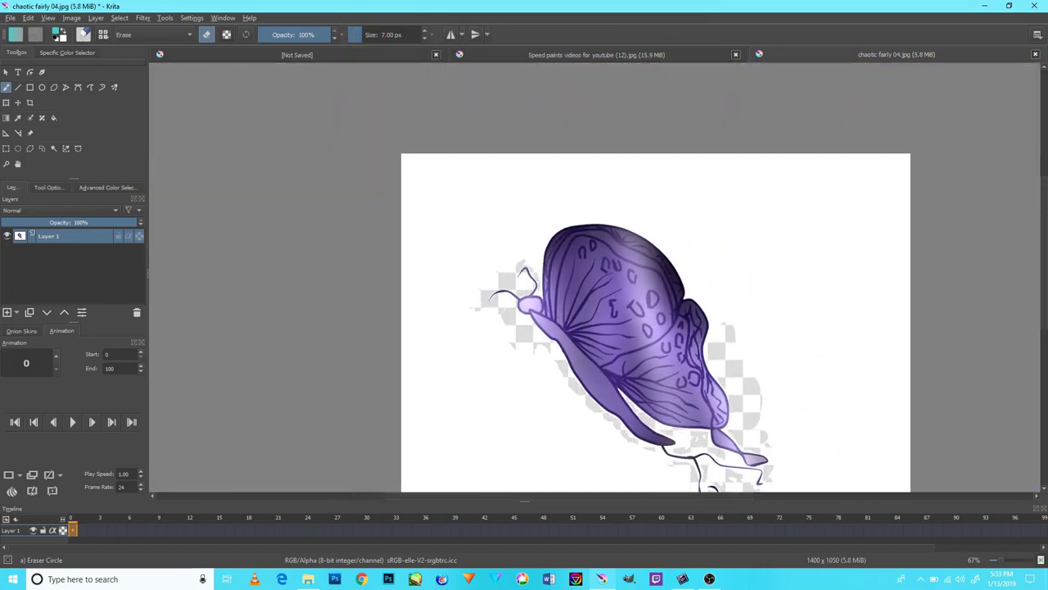
scroll(541, 288, "up", 6)
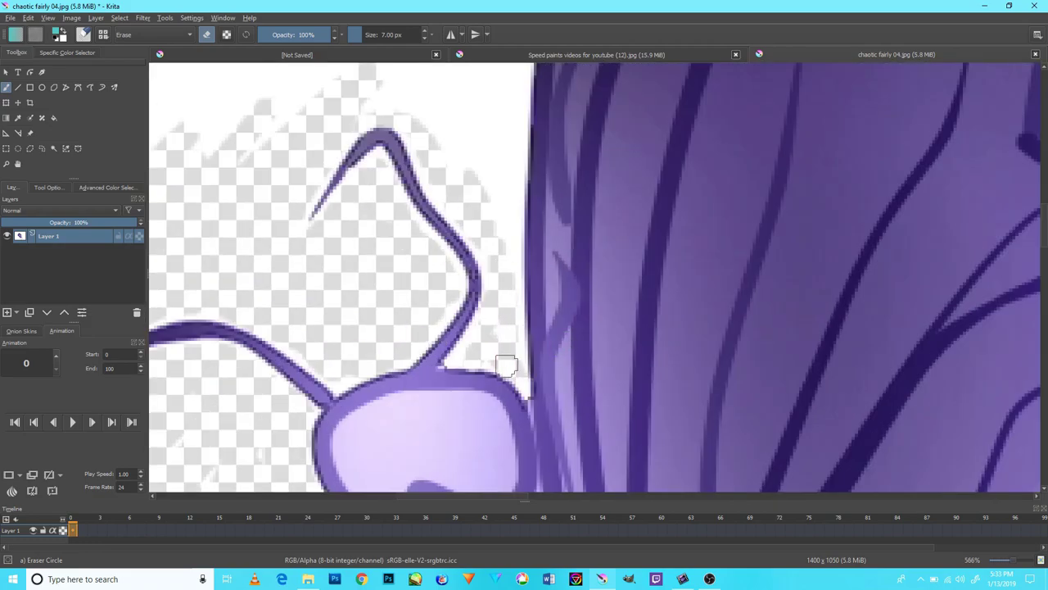
mouse_move(507, 293)
left_mouse_down()
mouse_move(512, 245)
mouse_move(507, 368)
mouse_move(568, 211)
mouse_move(562, 276)
mouse_move(572, 260)
left_mouse_up()
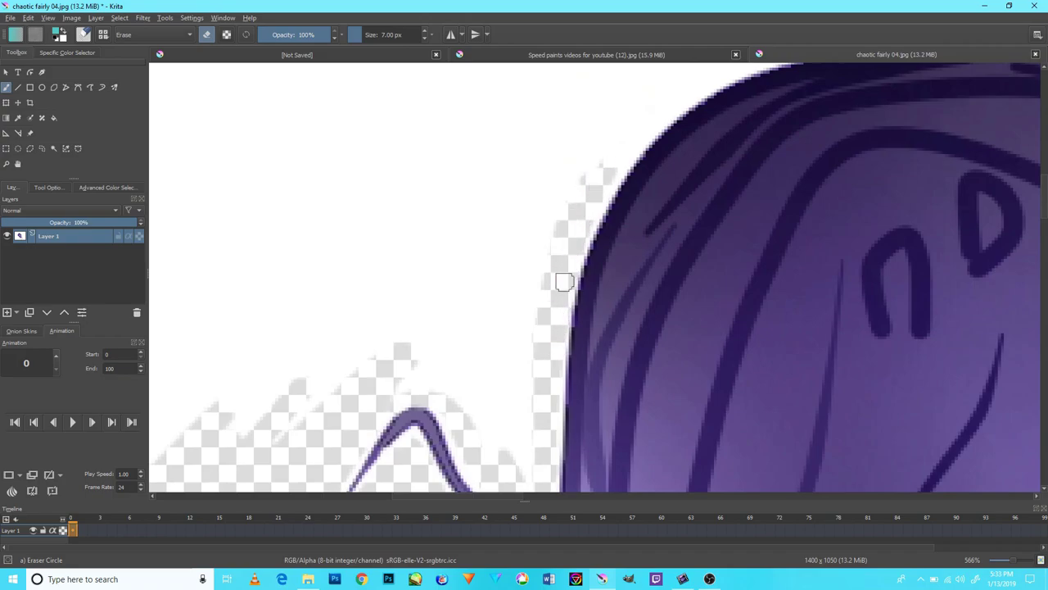
left_click_drag(598, 147, 566, 311)
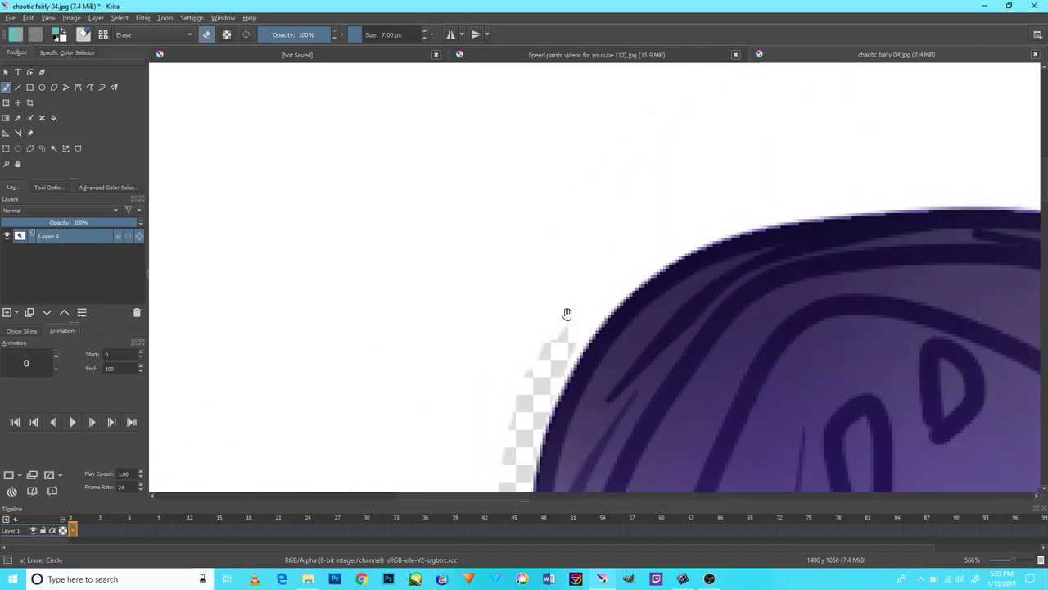
mouse_move(561, 355)
left_mouse_down()
mouse_move(557, 341)
mouse_move(683, 187)
mouse_move(527, 317)
left_mouse_up()
scroll(583, 293, "down", 10)
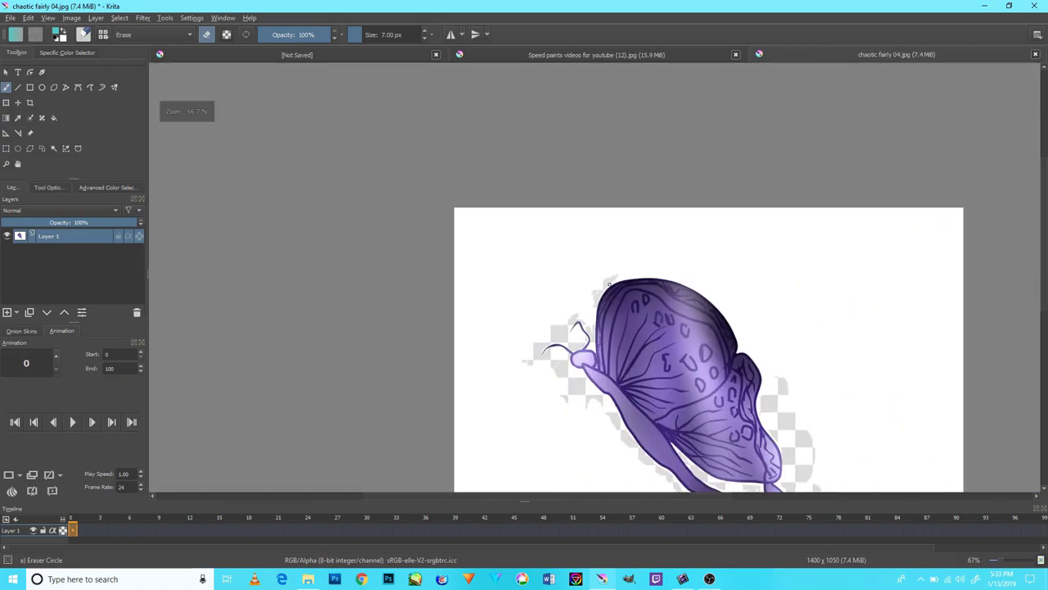
scroll(668, 238, "up", 3)
scroll(655, 262, "up", 3)
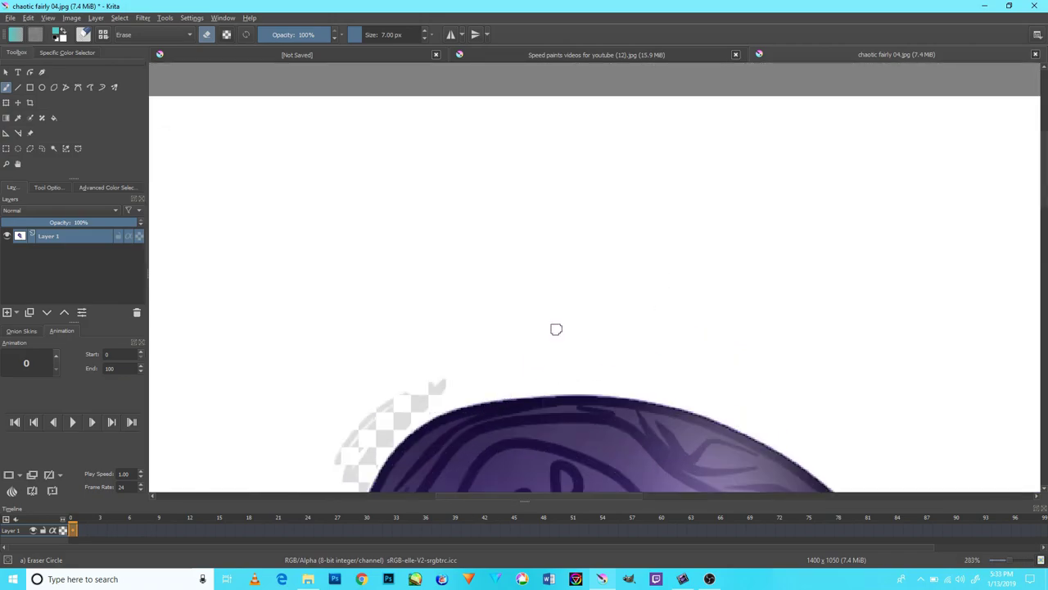
- Erase a long band of white above the wing's top edge, including leftover pixels
left_click_drag(553, 311, 618, 236)
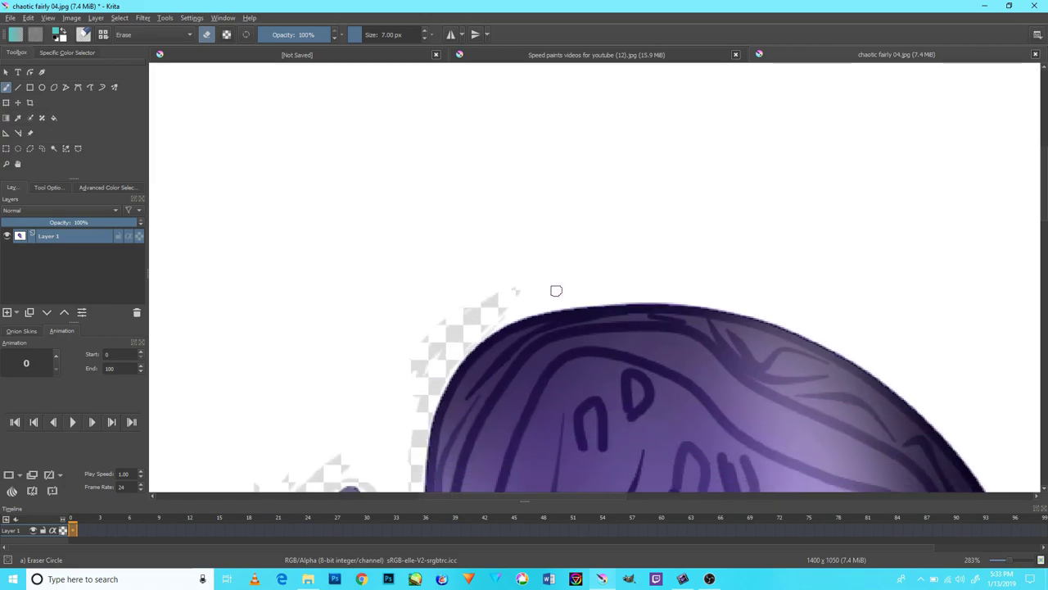
scroll(561, 282, "up", 1)
scroll(563, 295, "up", 1)
scroll(555, 322, "up", 1)
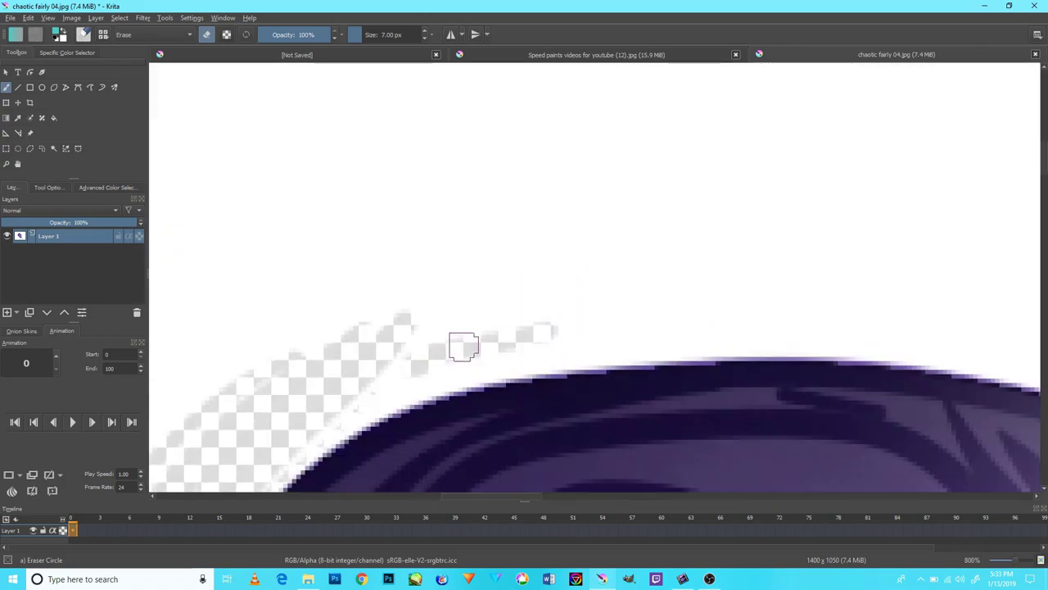
mouse_move(412, 346)
left_mouse_down()
mouse_move(718, 239)
mouse_move(573, 299)
mouse_move(816, 192)
mouse_move(772, 189)
mouse_move(957, 171)
mouse_move(540, 293)
left_mouse_up()
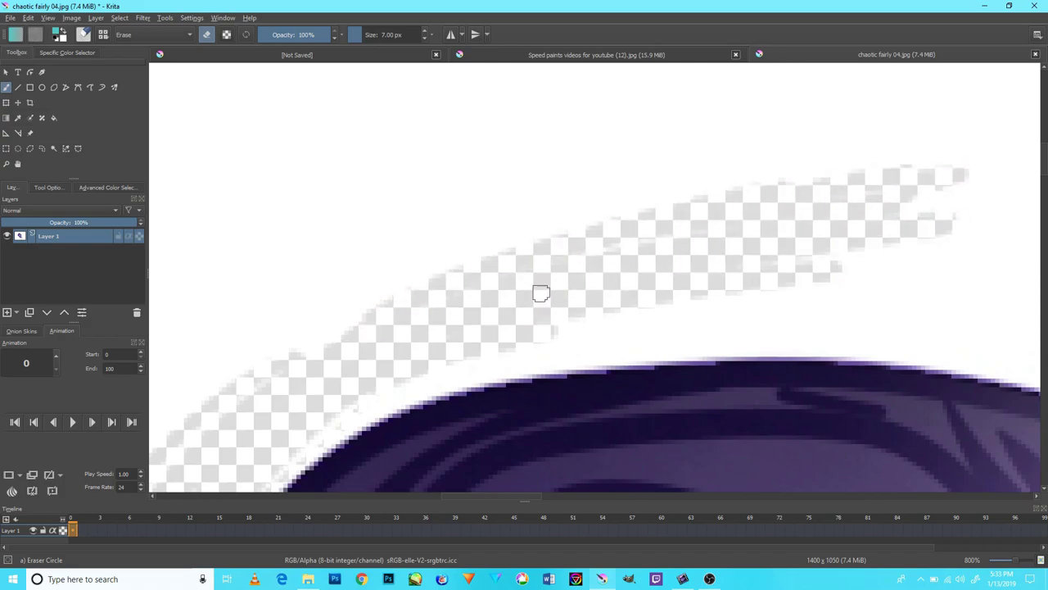
scroll(686, 233, "down", 3)
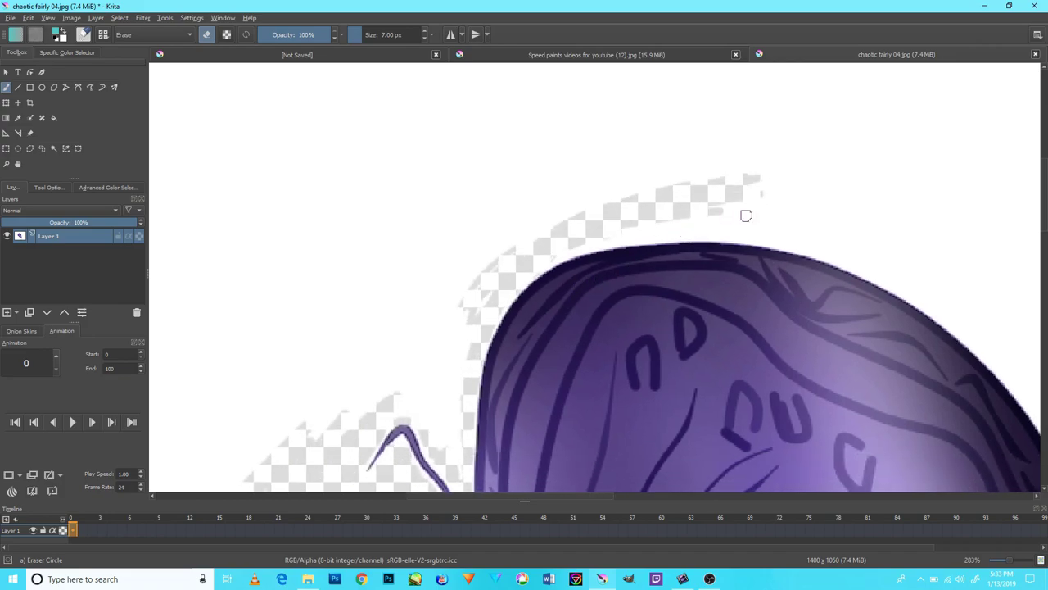
scroll(744, 216, "down", 1)
scroll(754, 254, "up", 5)
mouse_move(754, 254)
left_mouse_down()
mouse_move(638, 225)
mouse_move(707, 239)
mouse_move(447, 222)
mouse_move(648, 168)
mouse_move(739, 188)
mouse_move(860, 110)
mouse_move(707, 148)
left_mouse_up()
scroll(707, 147, "down", 3)
scroll(615, 152, "up", 3)
scroll(637, 215, "up", 2)
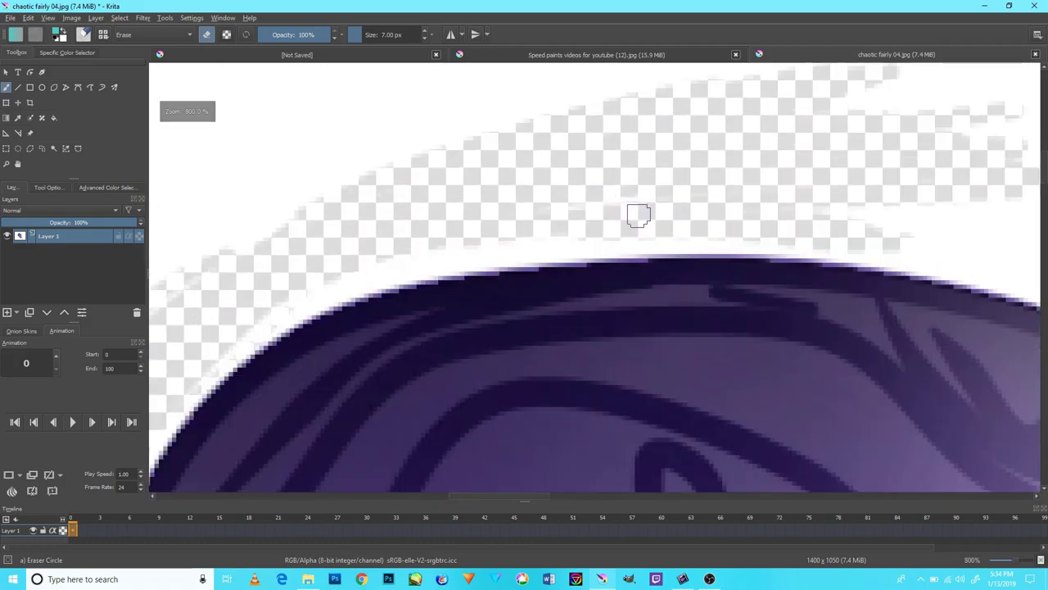
mouse_move(636, 216)
left_mouse_down()
mouse_move(351, 276)
mouse_move(232, 351)
left_mouse_up()
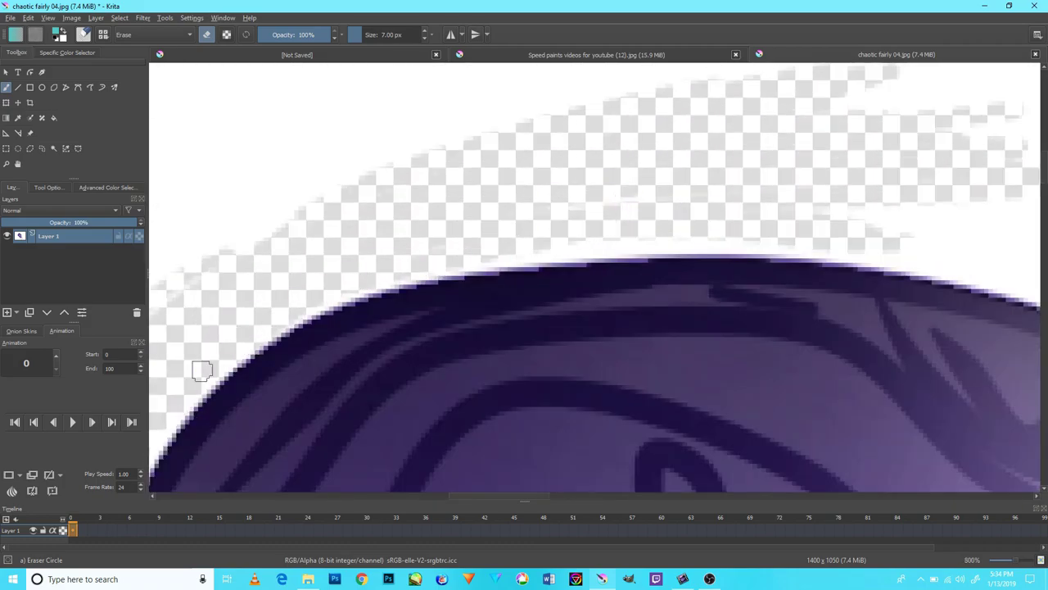
left_click_drag(727, 203, 506, 247)
- Clear the white fringe band at the wing edge toward its flatter top
scroll(375, 273, "down", 1)
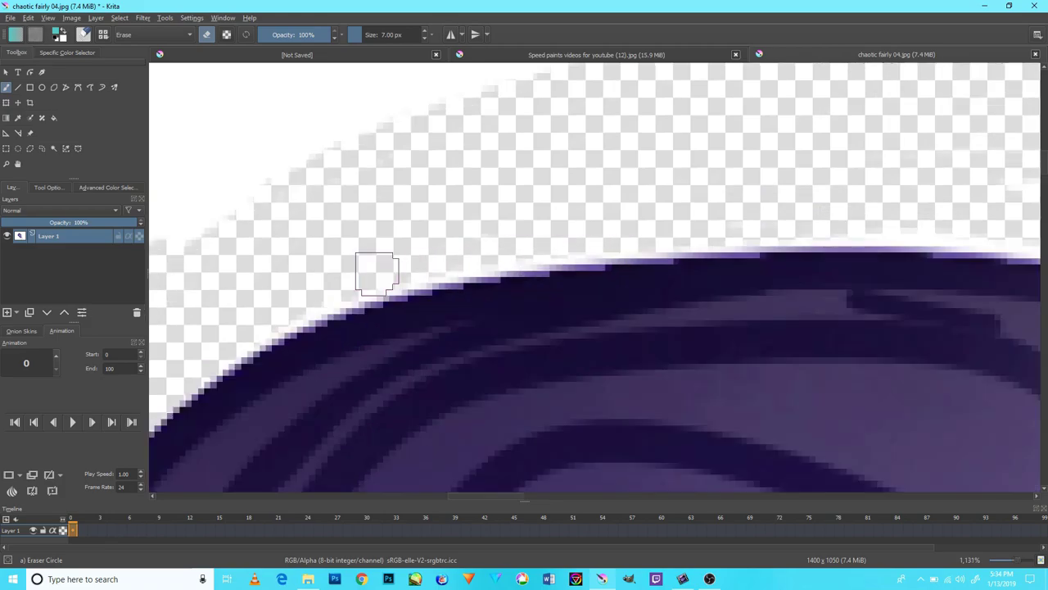
scroll(374, 274, "down", 2)
scroll(459, 266, "down", 1)
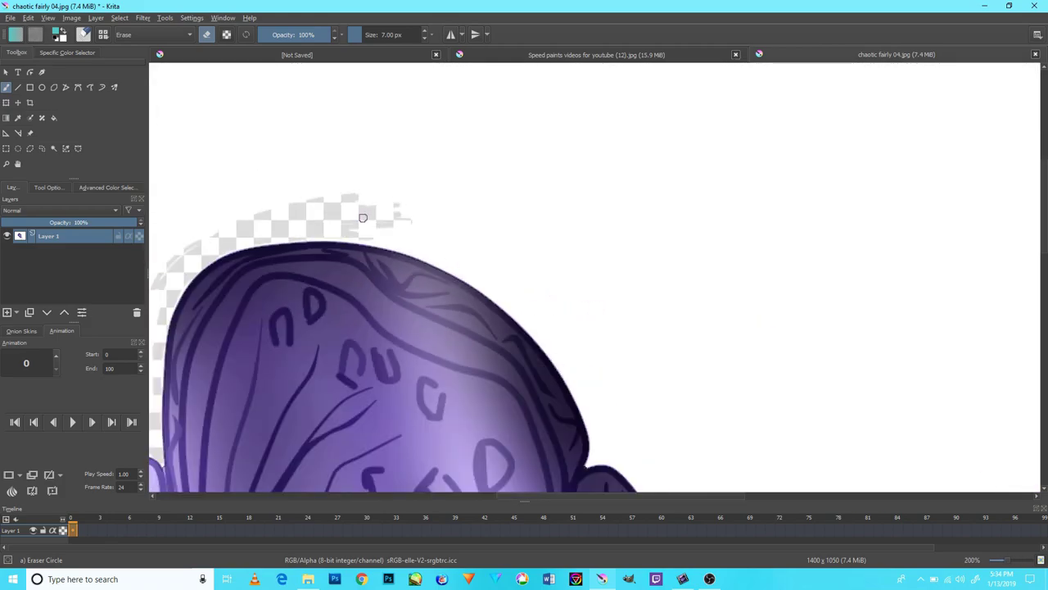
scroll(363, 216, "up", 1)
scroll(401, 276, "up", 1)
scroll(557, 246, "down", 3)
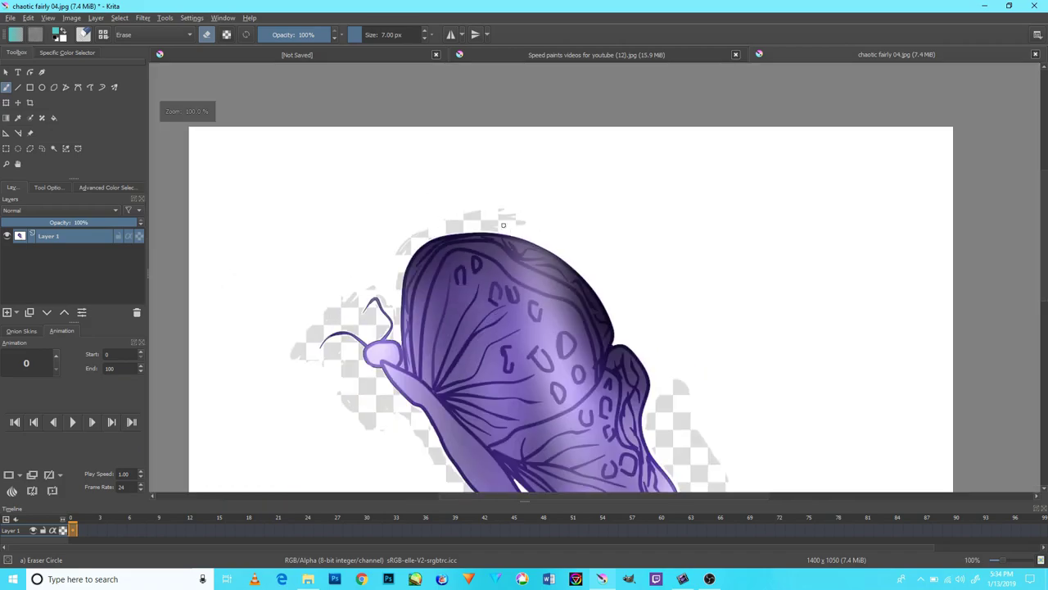
scroll(533, 264, "up", 7)
mouse_move(533, 265)
left_mouse_down()
mouse_move(327, 180)
mouse_move(385, 177)
mouse_move(432, 234)
mouse_move(744, 353)
left_mouse_up()
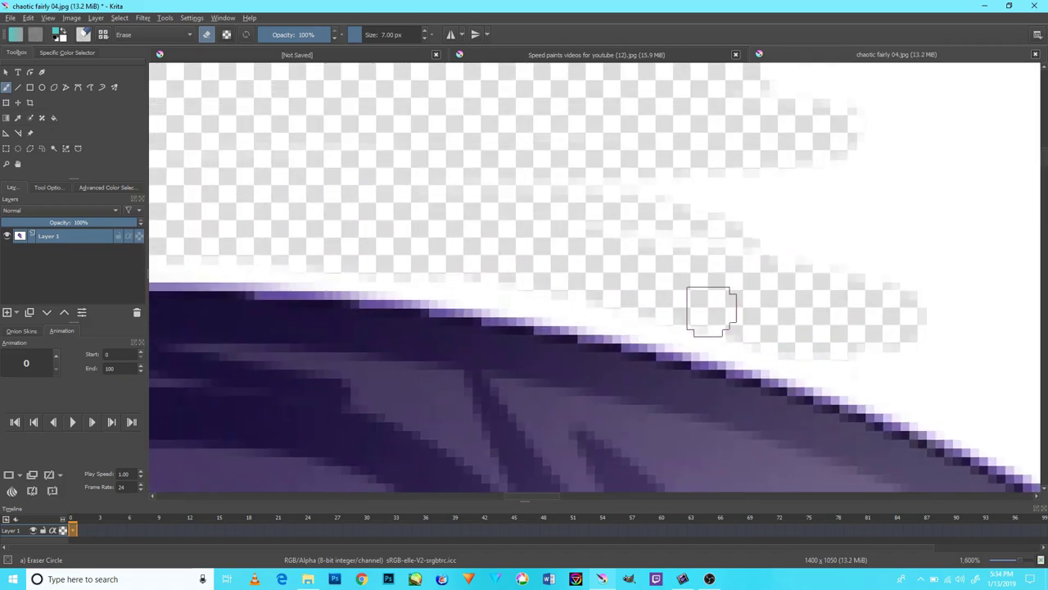
left_click_drag(464, 262, 709, 312)
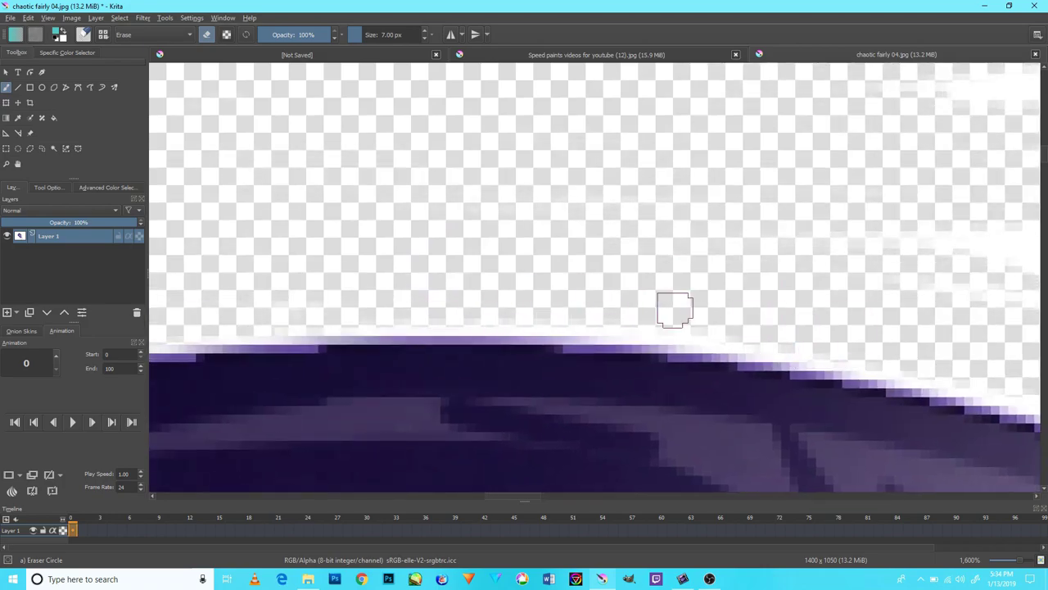
scroll(827, 316, "up", 1)
scroll(827, 316, "down", 8)
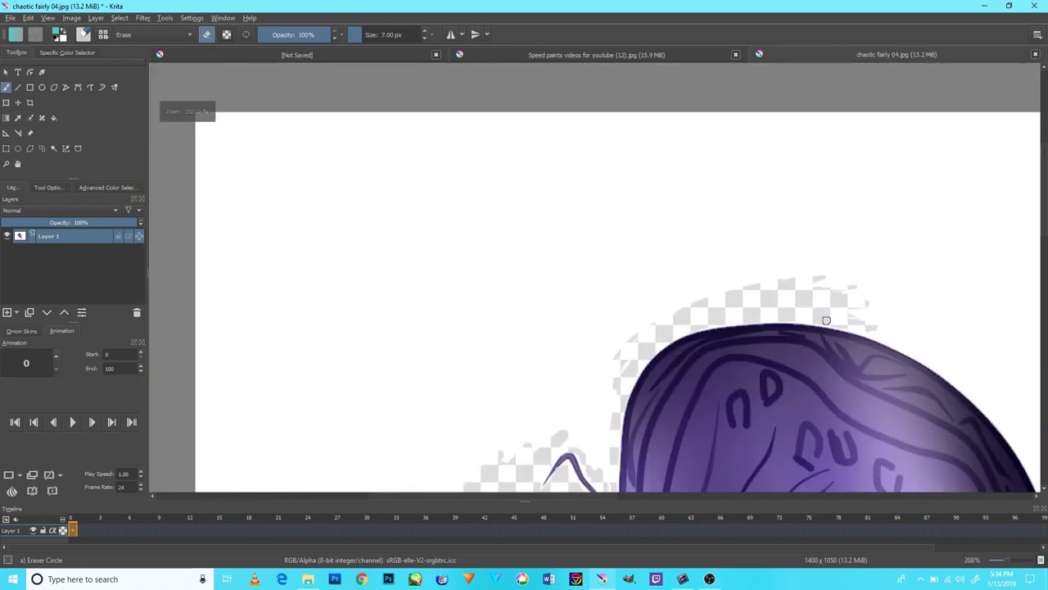
- Erase a wide band of white background along the wing edge near the head
mouse_move(624, 348)
left_mouse_down()
mouse_move(519, 224)
mouse_move(519, 178)
mouse_move(309, 250)
left_mouse_up()
scroll(639, 215, "up", 1)
scroll(634, 222, "down", 7)
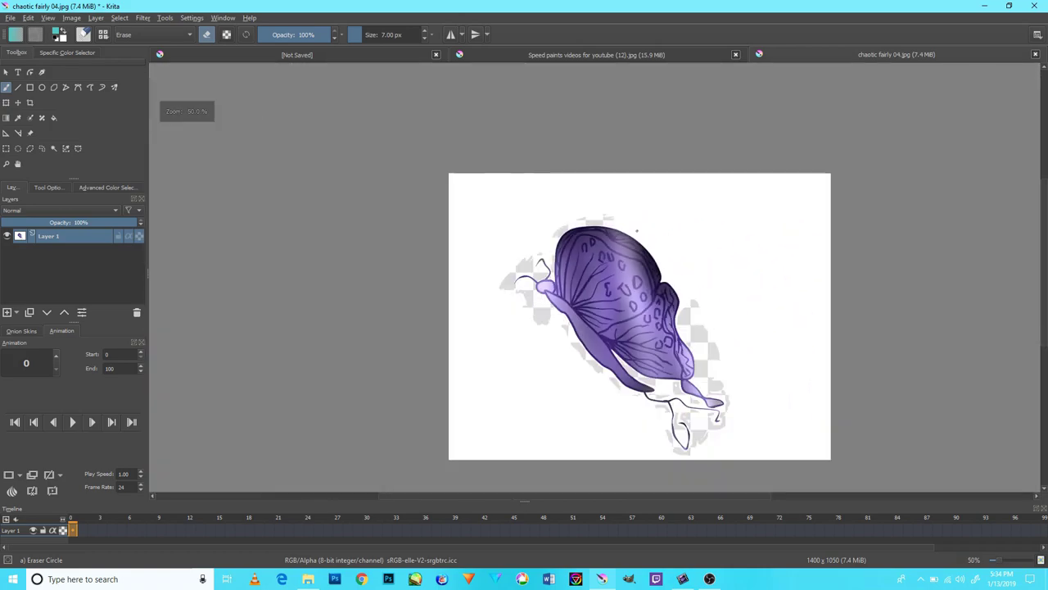
scroll(651, 228, "up", 5)
scroll(647, 234, "up", 1)
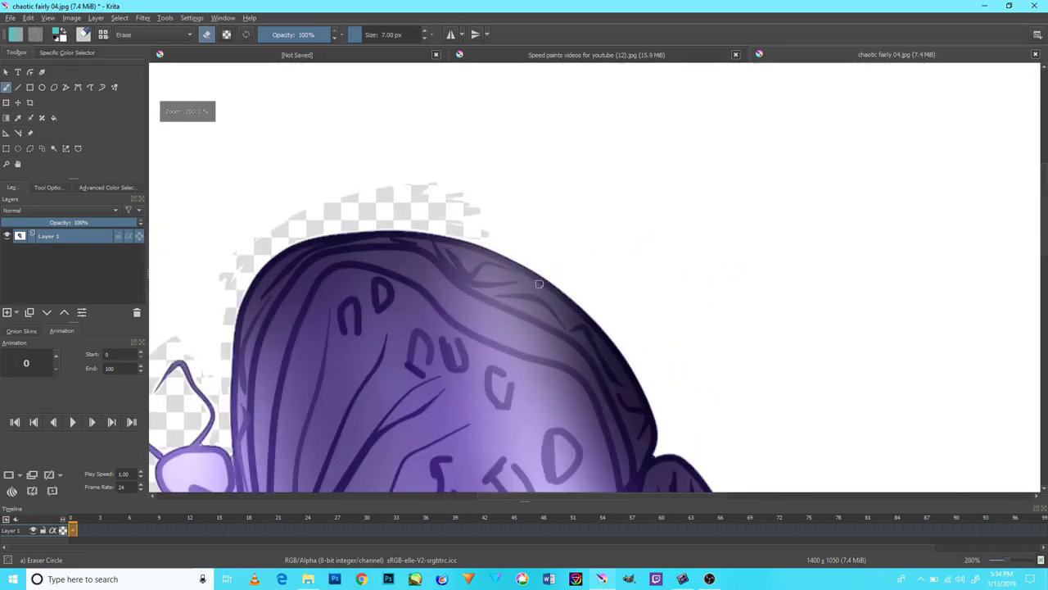
scroll(512, 213, "up", 3)
mouse_move(425, 172)
left_mouse_down()
mouse_move(304, 135)
mouse_move(292, 89)
mouse_move(330, 135)
left_mouse_up()
mouse_move(540, 214)
left_mouse_down()
mouse_move(622, 246)
mouse_move(667, 292)
mouse_move(676, 333)
mouse_move(618, 277)
left_mouse_up()
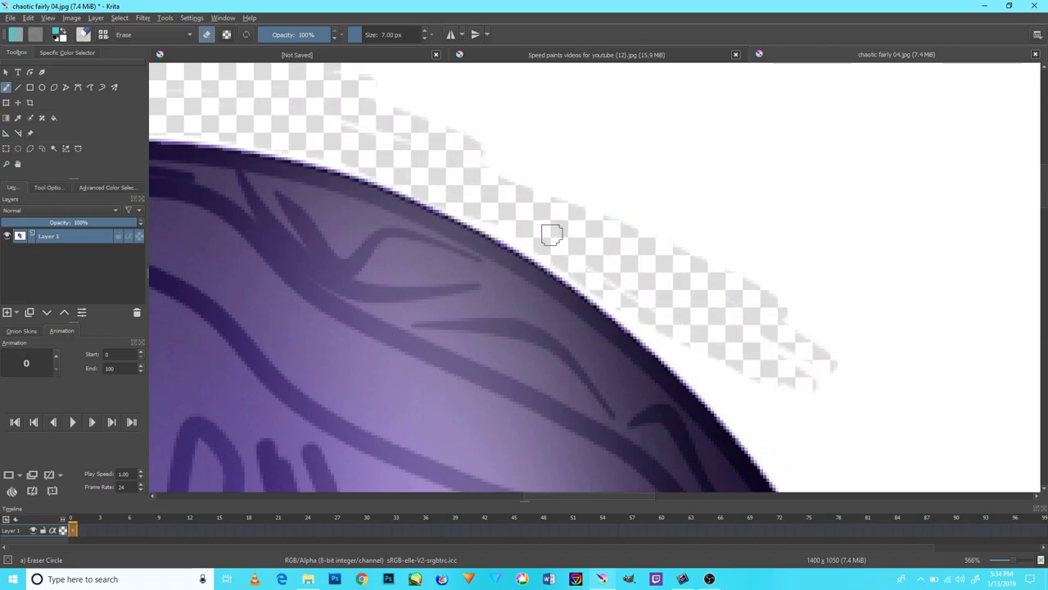
scroll(622, 286, "up", 1)
scroll(647, 299, "down", 7)
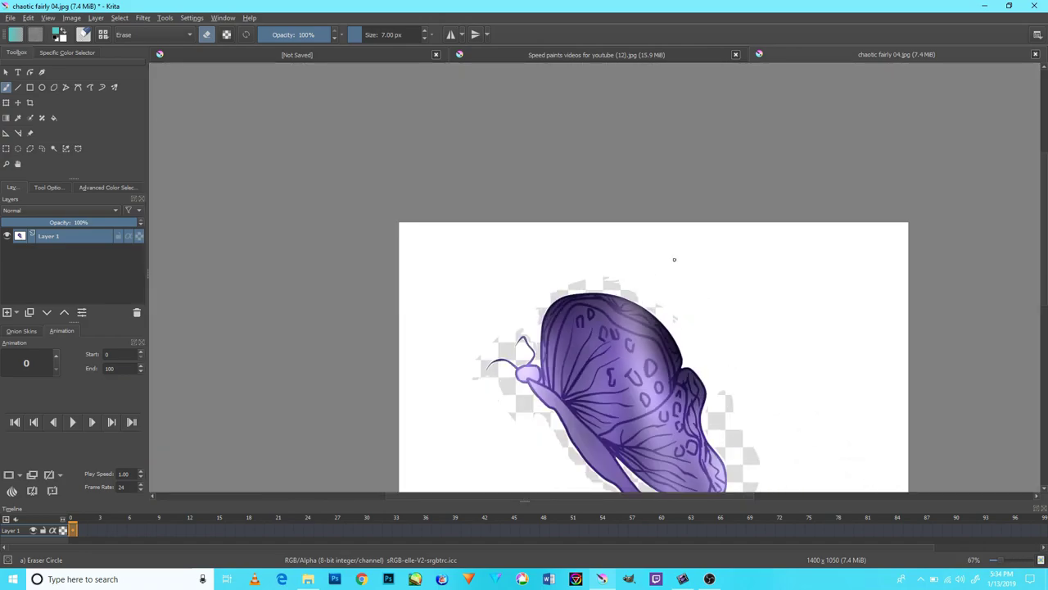
scroll(675, 275, "up", 3)
- Erase streaks of white further up the wing's top edge
left_click_drag(595, 345, 618, 201)
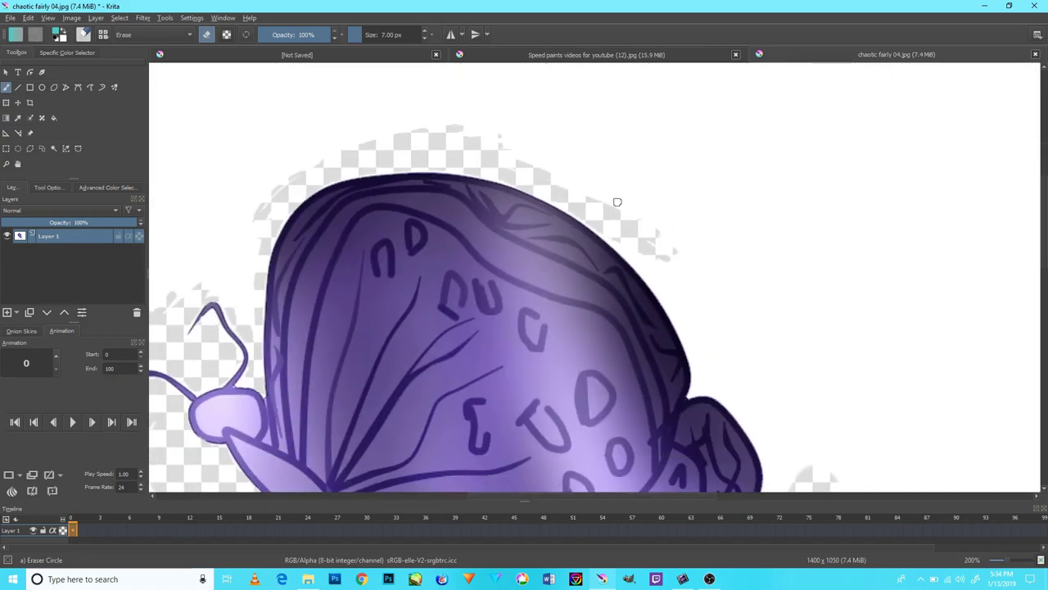
scroll(680, 260, "down", 2)
scroll(655, 390, "up", 6)
mouse_move(655, 391)
left_mouse_down()
mouse_move(693, 311)
mouse_move(702, 336)
left_mouse_up()
mouse_move(627, 410)
left_mouse_down()
mouse_move(713, 300)
mouse_move(650, 468)
mouse_move(631, 289)
mouse_move(631, 397)
left_mouse_up()
mouse_move(643, 303)
left_mouse_down()
mouse_move(637, 367)
mouse_move(580, 299)
mouse_move(621, 435)
left_mouse_up()
mouse_move(597, 335)
left_mouse_down()
mouse_move(630, 382)
mouse_move(496, 225)
mouse_move(590, 432)
left_mouse_up()
scroll(532, 344, "up", 2)
scroll(552, 330, "up", 2)
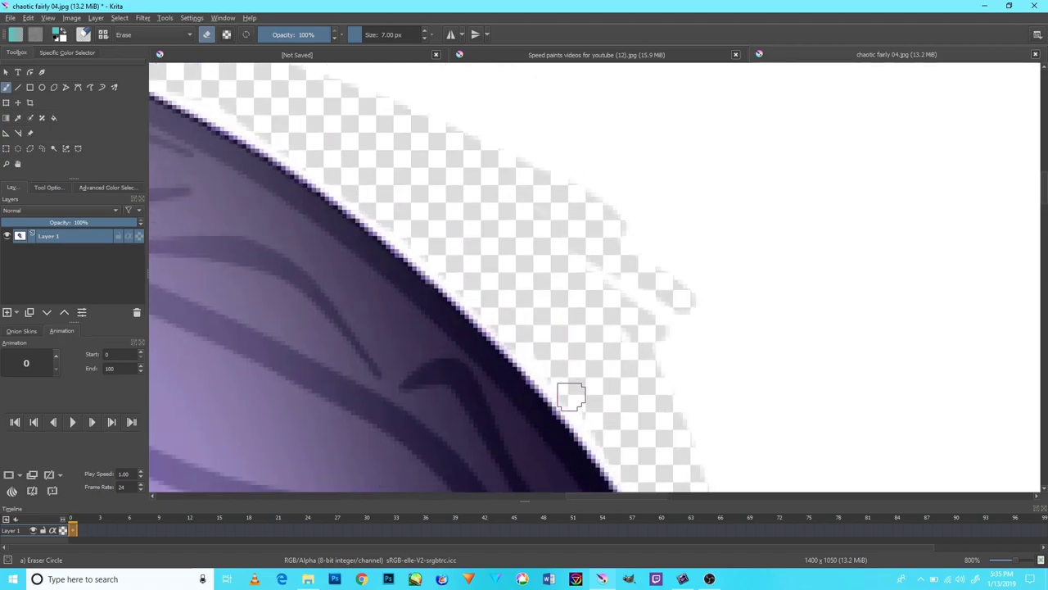
scroll(606, 401, "up", 3)
scroll(622, 376, "down", 10)
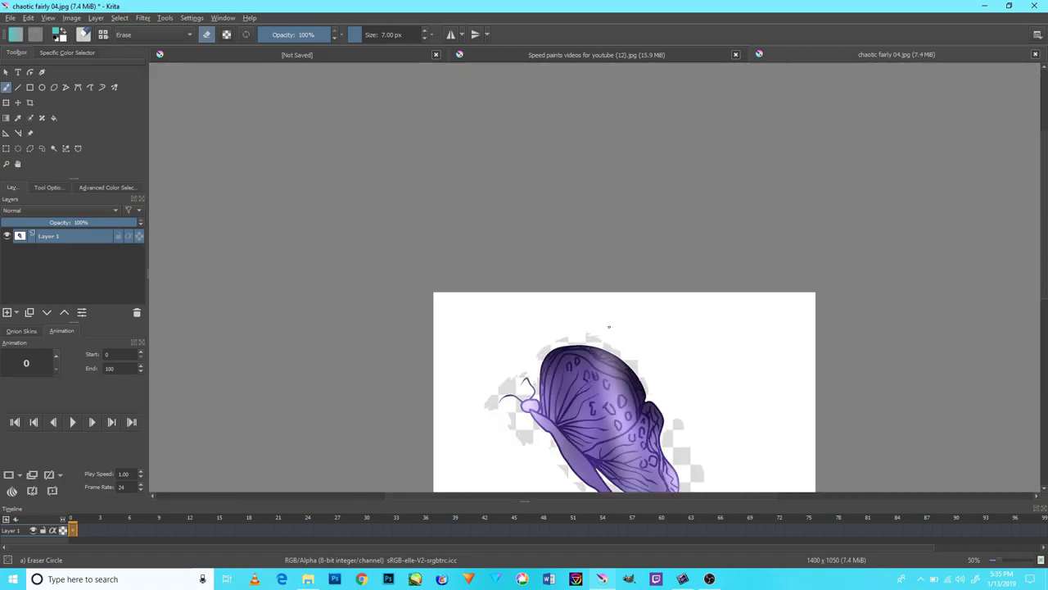
- Zoom in on the upper wing and redo the last eraser stroke after undoing it
left_click_drag(587, 352, 494, 242)
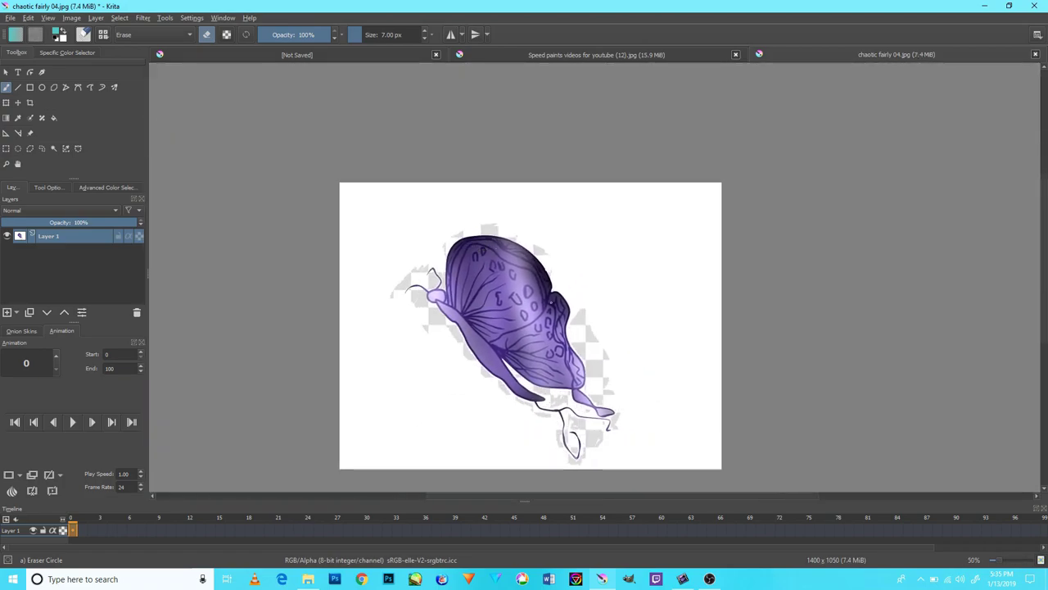
scroll(570, 252, "up", 8)
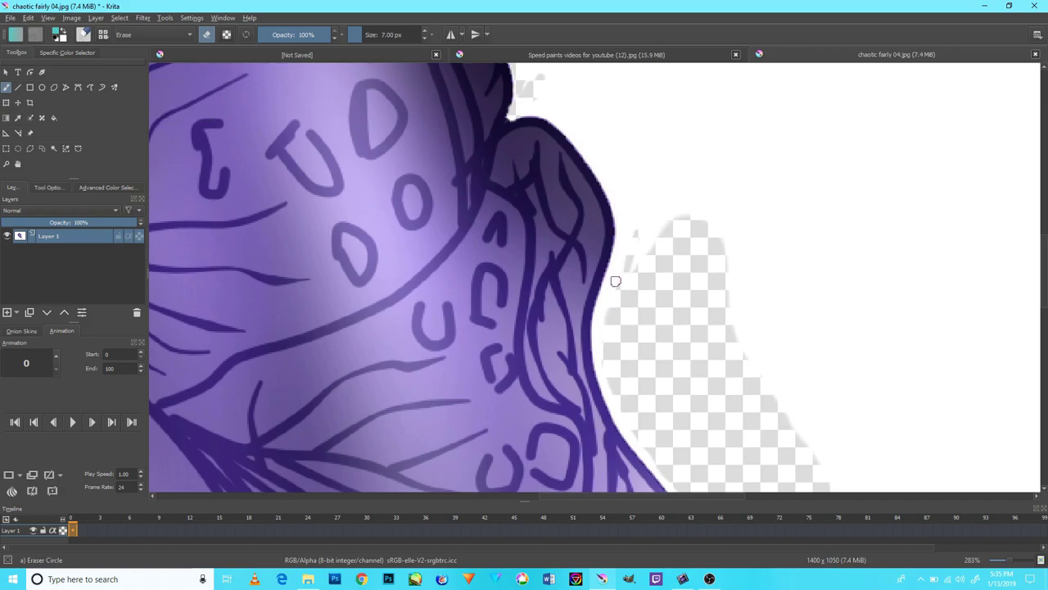
key("ctrl+y")
key("ctrl+z")
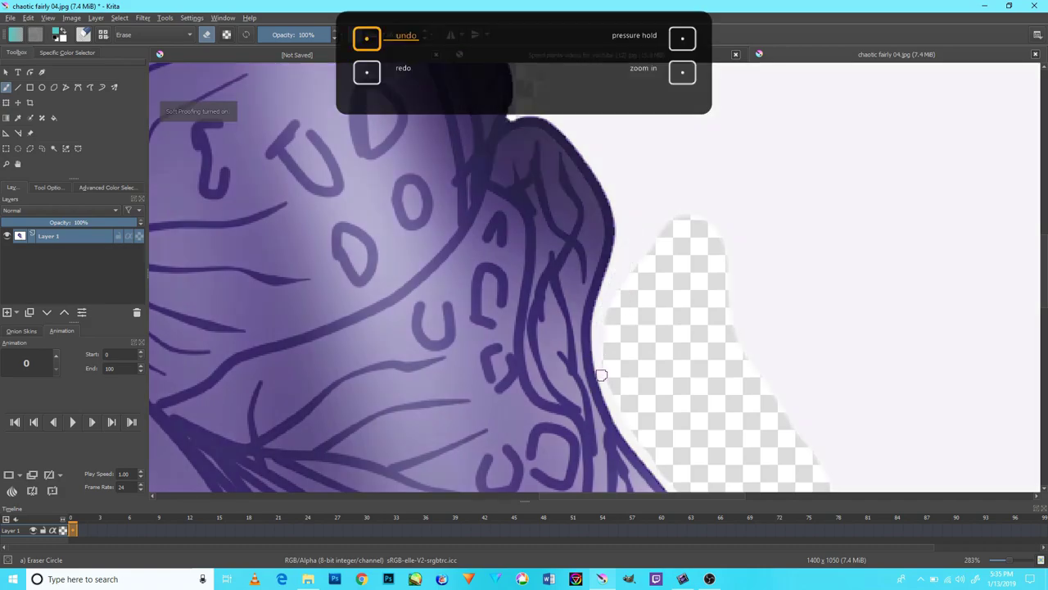
key("ctrl+y")
scroll(633, 278, "down", 6)
scroll(625, 271, "up", 6)
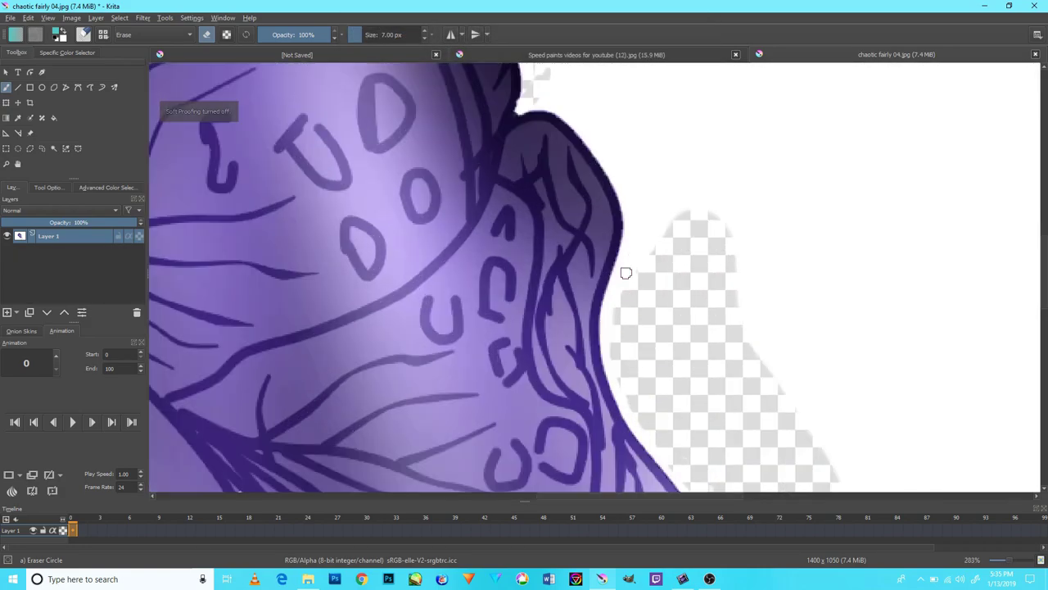
scroll(630, 267, "up", 3)
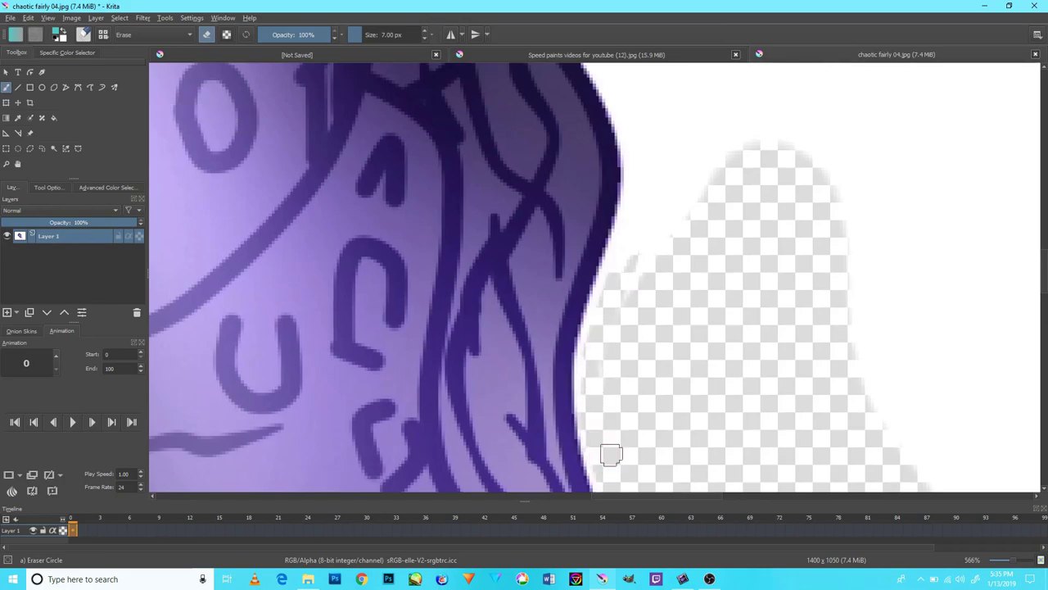
- Erase the white fringe along the upper wing's right purple outline
left_click_drag(623, 313, 575, 434)
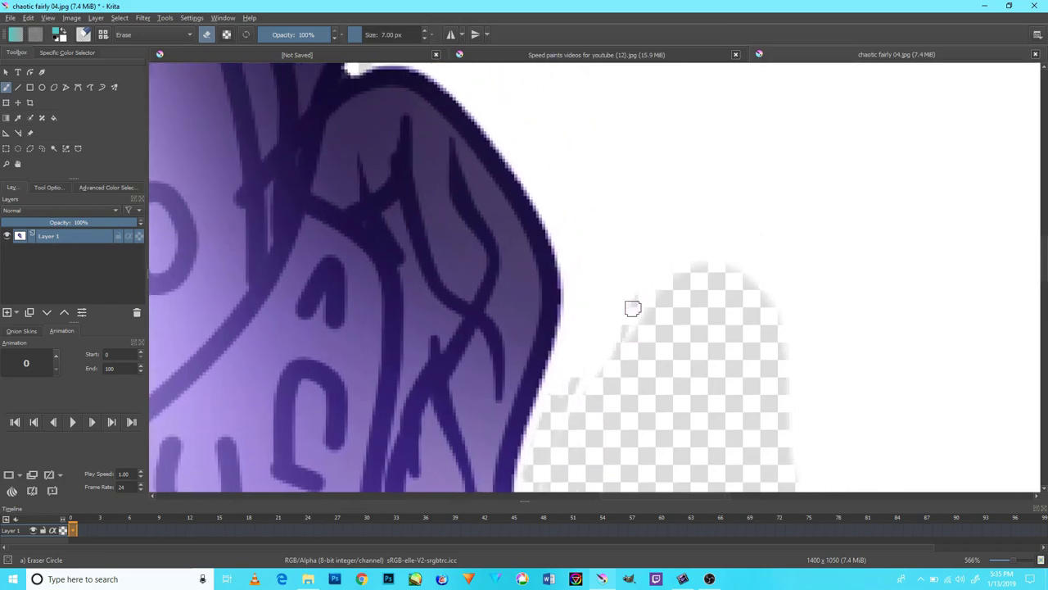
left_click_drag(566, 352, 497, 483)
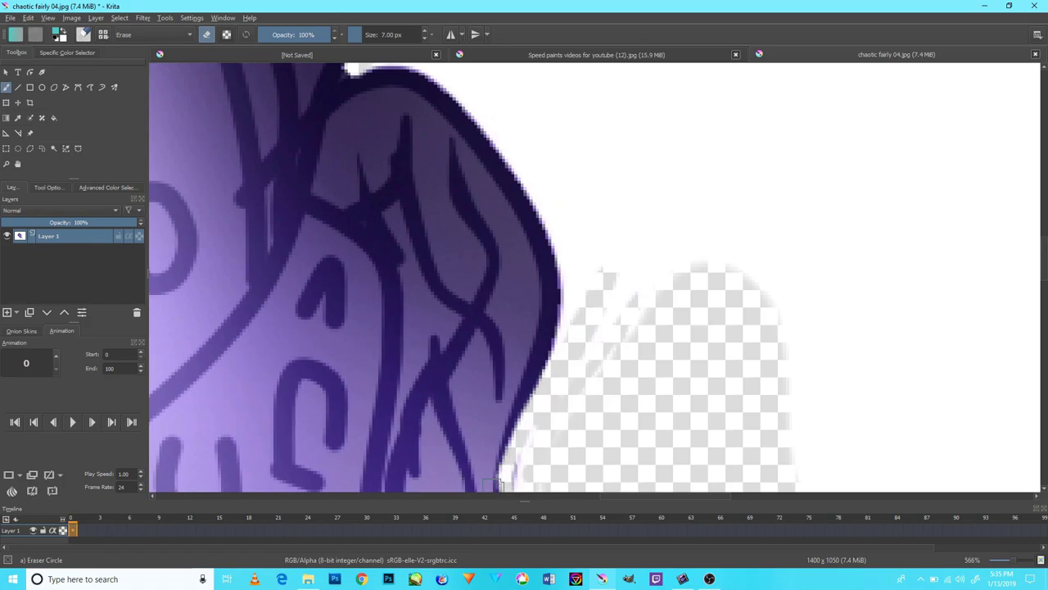
mouse_move(650, 314)
left_mouse_down()
mouse_move(658, 264)
mouse_move(592, 342)
mouse_move(557, 439)
mouse_move(666, 320)
mouse_move(680, 255)
mouse_move(676, 403)
left_mouse_up()
mouse_move(597, 407)
left_mouse_down()
mouse_move(582, 401)
mouse_move(553, 318)
left_mouse_up()
mouse_move(588, 398)
left_mouse_down()
mouse_move(603, 435)
mouse_move(574, 410)
mouse_move(583, 446)
left_mouse_up()
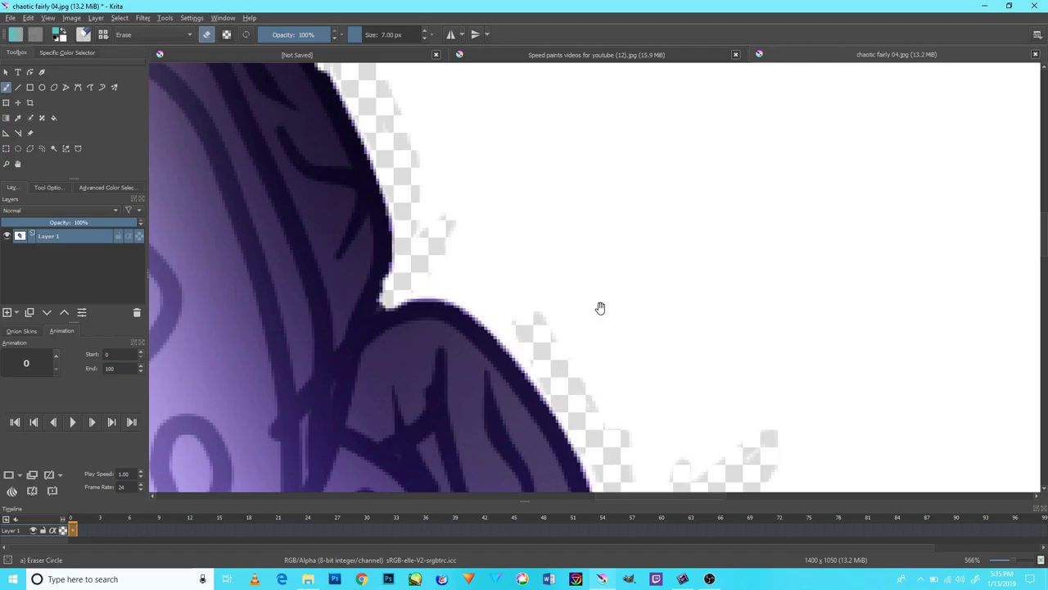
left_click_drag(600, 308, 668, 380)
left_click_drag(549, 338, 591, 407)
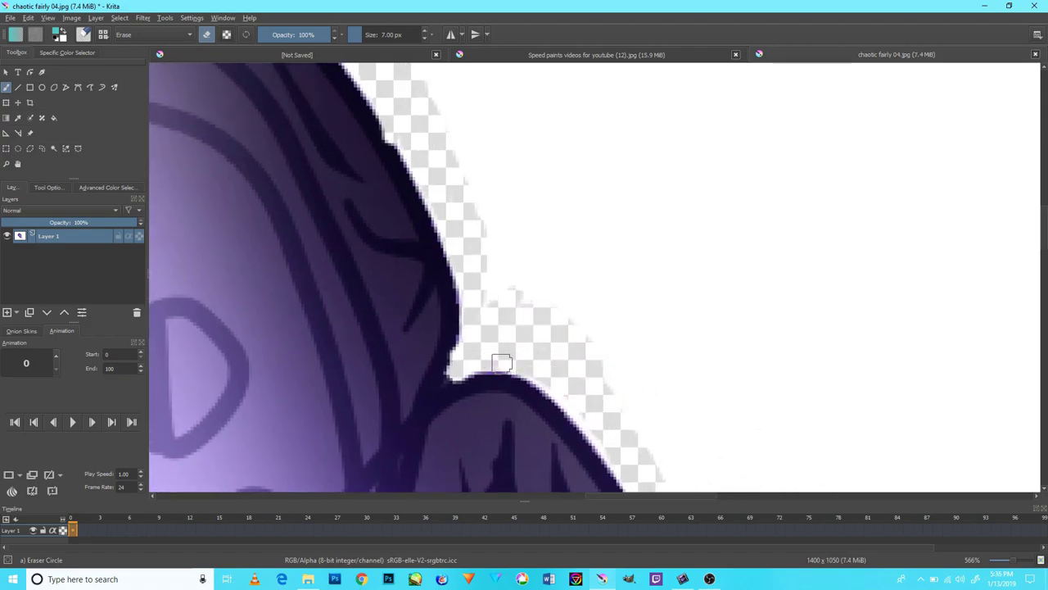
mouse_move(501, 363)
left_mouse_down()
mouse_move(604, 369)
mouse_move(516, 294)
mouse_move(500, 254)
left_mouse_up()
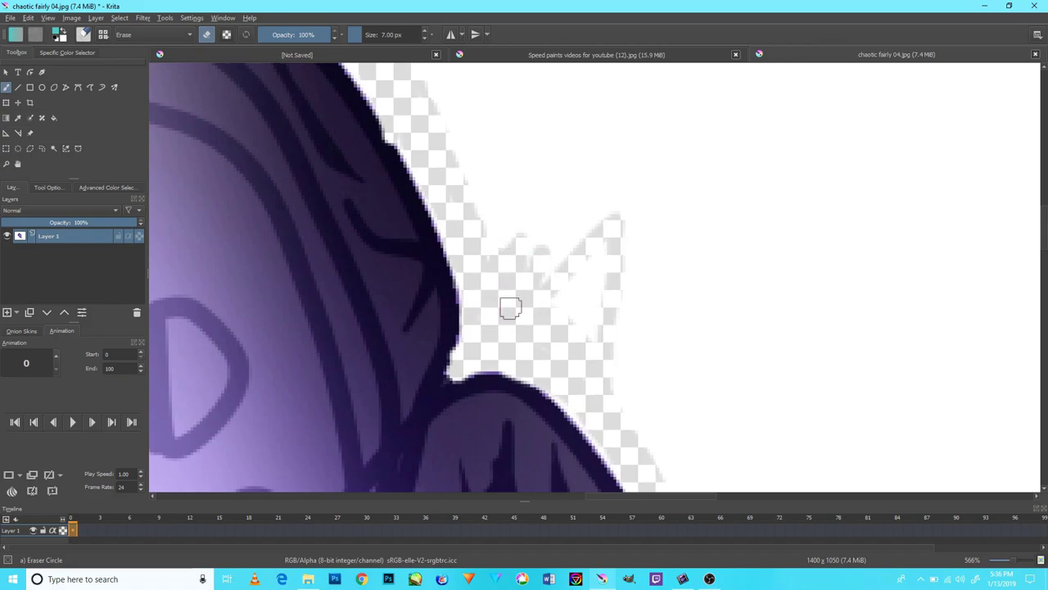
- Erase the remaining white fringe beside the lower wing's outer outline
mouse_move(510, 308)
left_mouse_down()
mouse_move(531, 298)
mouse_move(574, 399)
left_mouse_up()
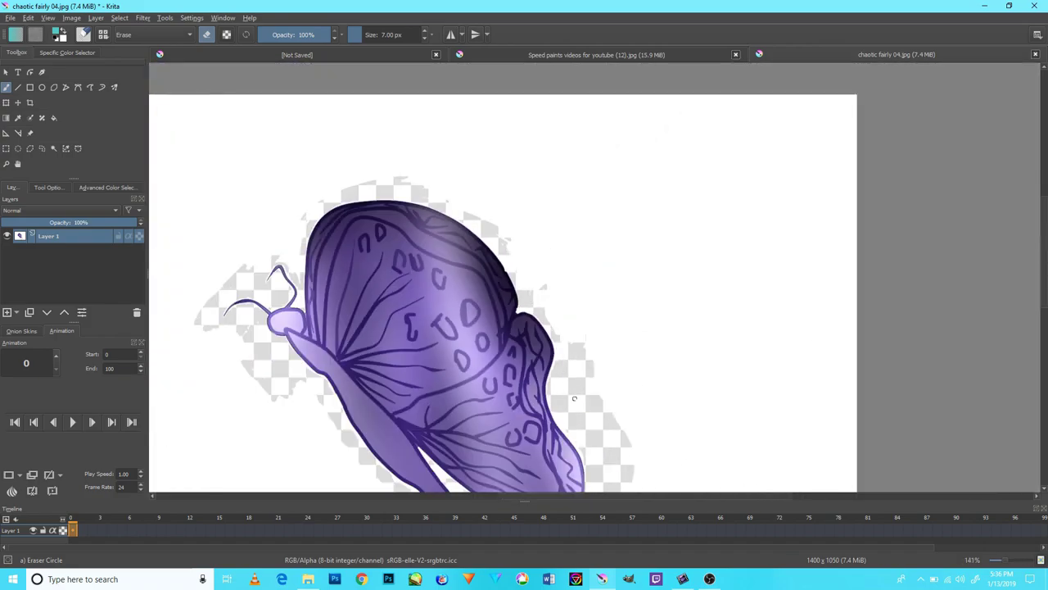
scroll(574, 399, "up", 2)
scroll(585, 299, "up", 2)
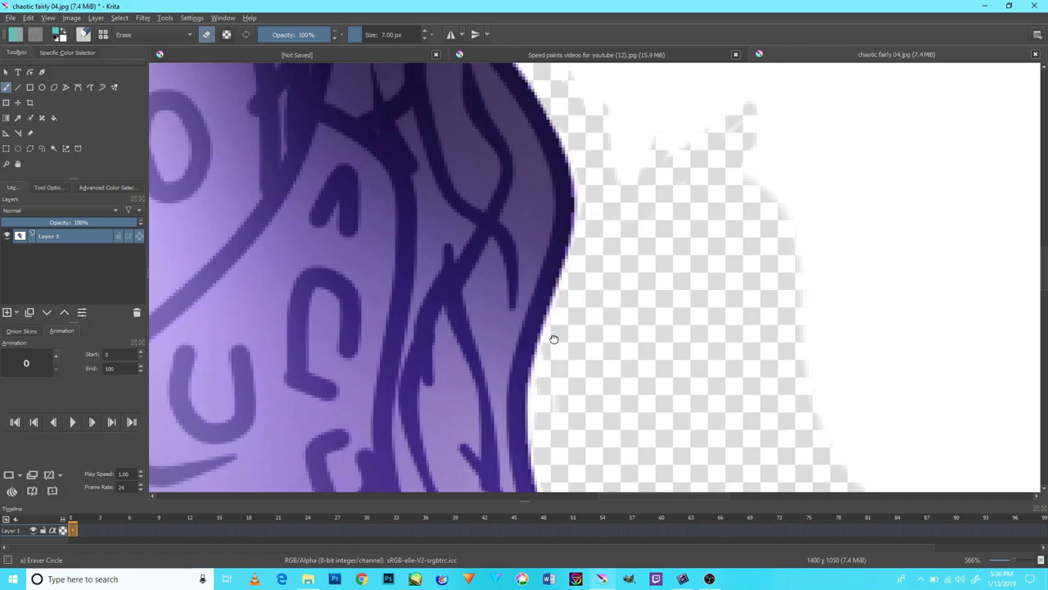
scroll(554, 339, "down", 2)
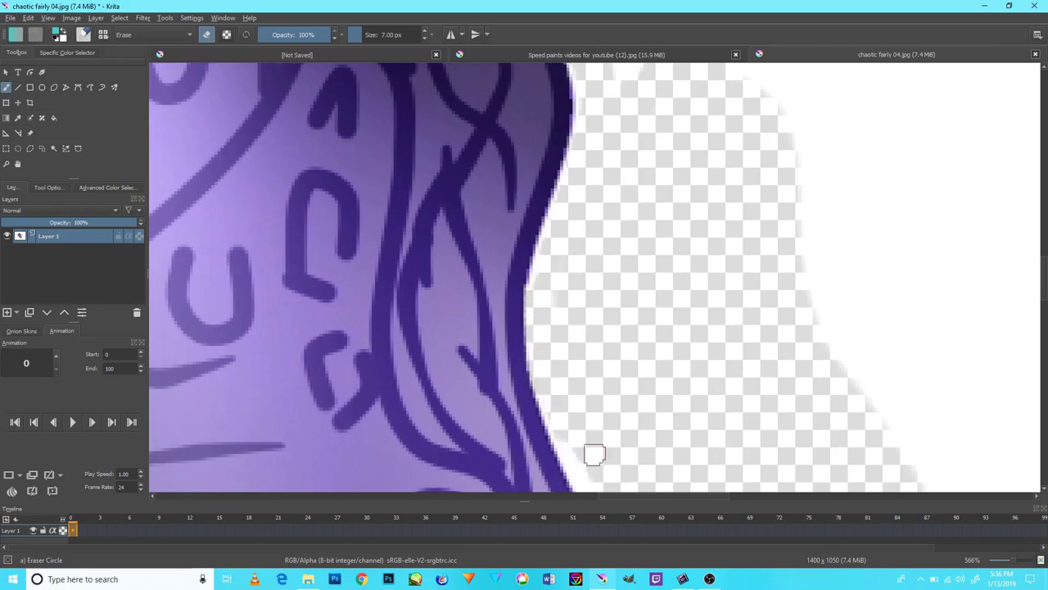
scroll(598, 293, "down", 2)
left_click_drag(558, 326, 547, 330)
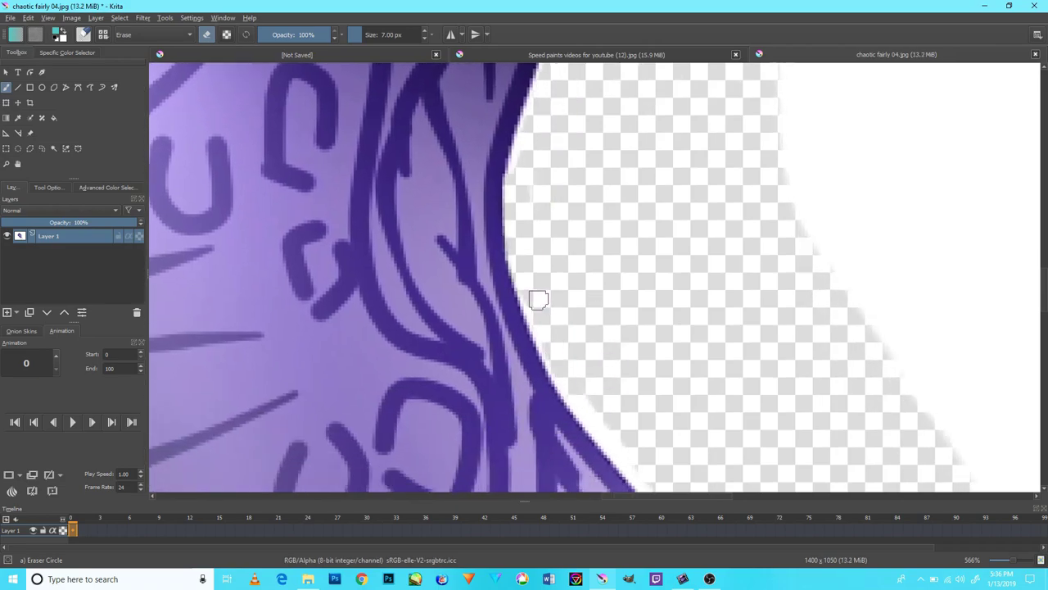
scroll(641, 375, "down", 2)
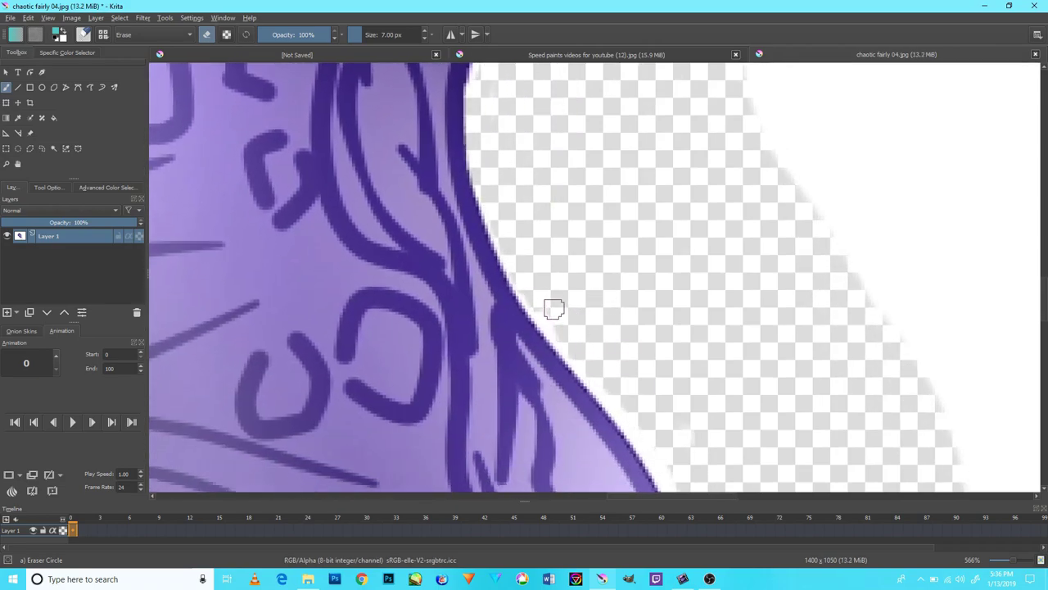
scroll(564, 344, "down", 3)
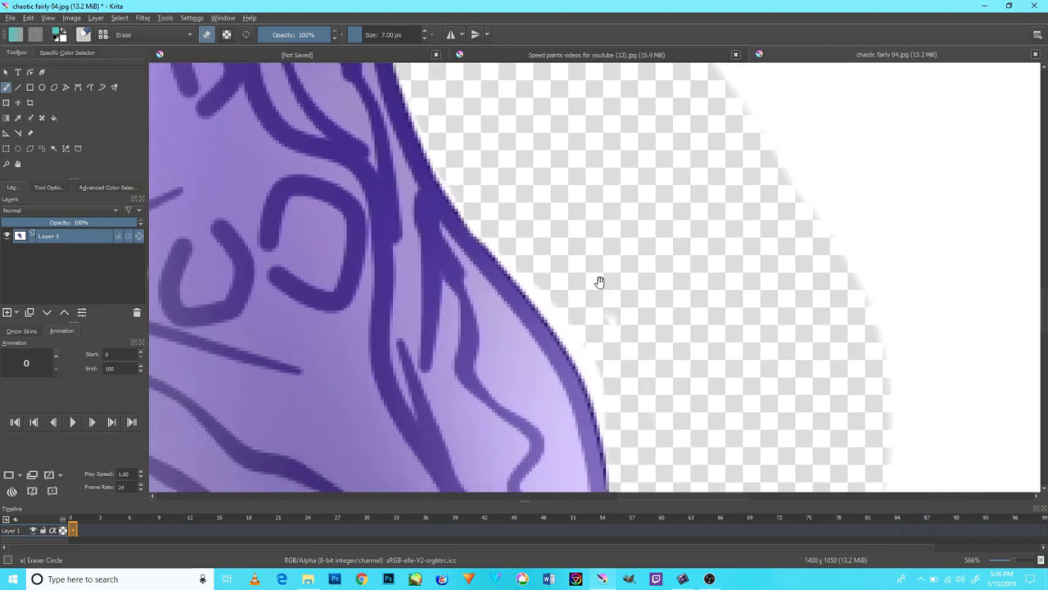
left_click_drag(595, 318, 596, 381)
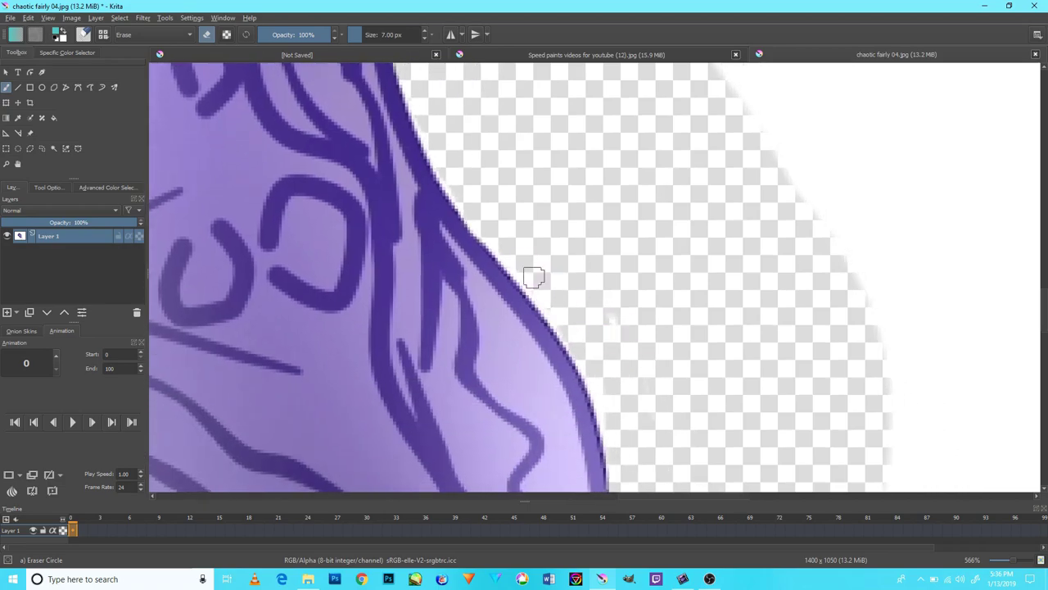
scroll(558, 264, "down", 5)
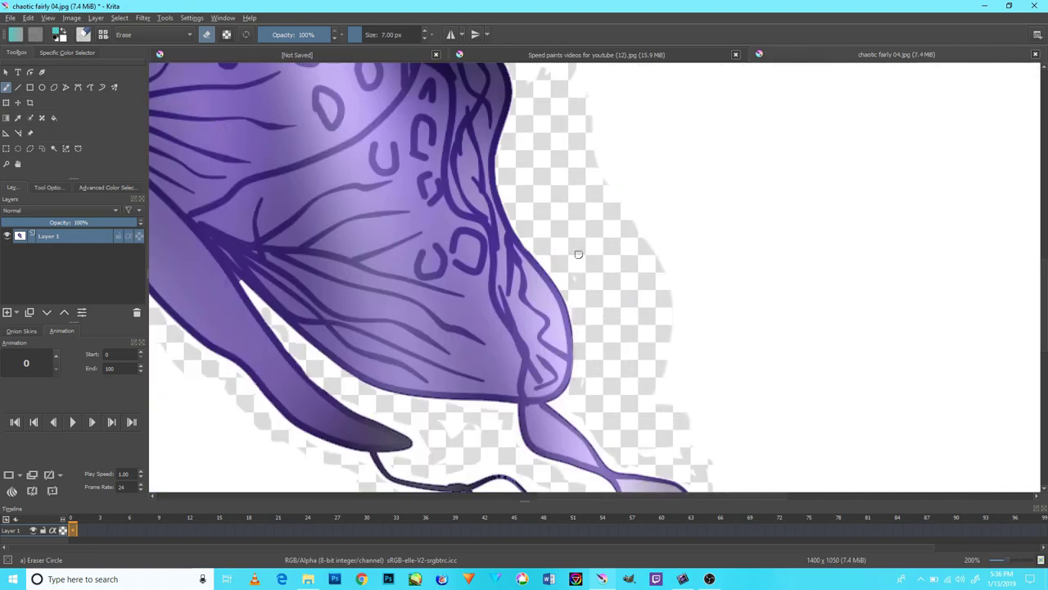
scroll(573, 250, "up", 6)
scroll(566, 455, "down", 2)
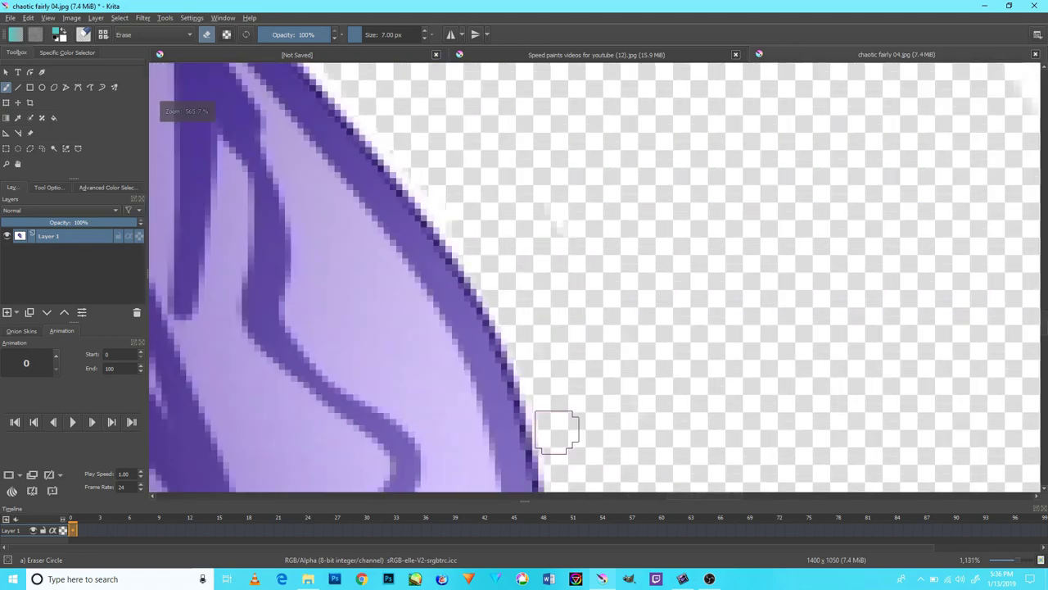
scroll(552, 428, "down", 4)
scroll(557, 410, "down", 3)
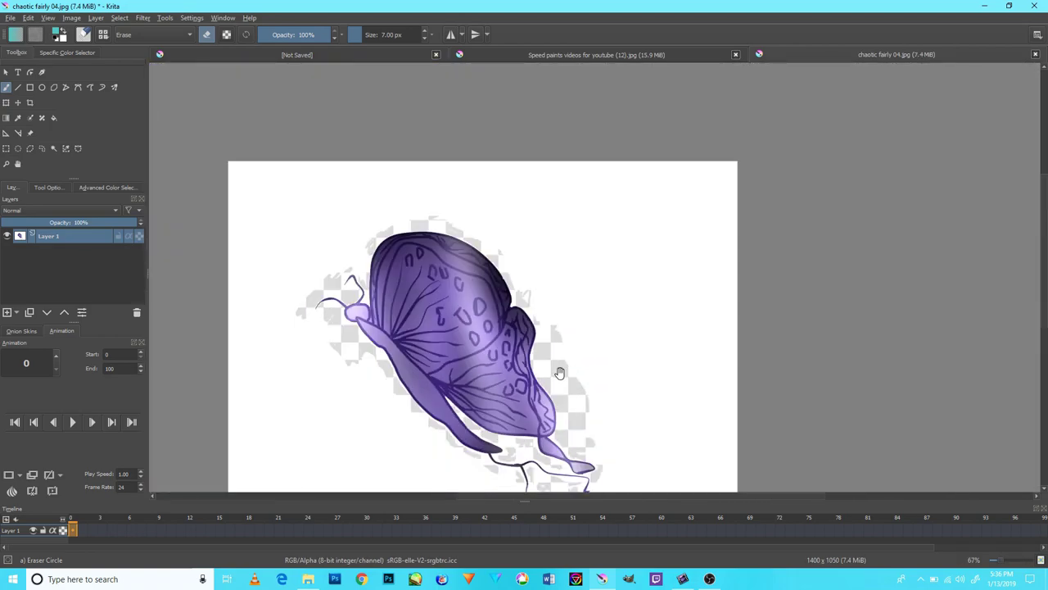
- At 800% zoom, erase the white halo around the lower leg lines, wing tip and under the wing
left_click_drag(559, 373, 616, 271)
scroll(637, 344, "up", 3)
scroll(643, 262, "up", 3)
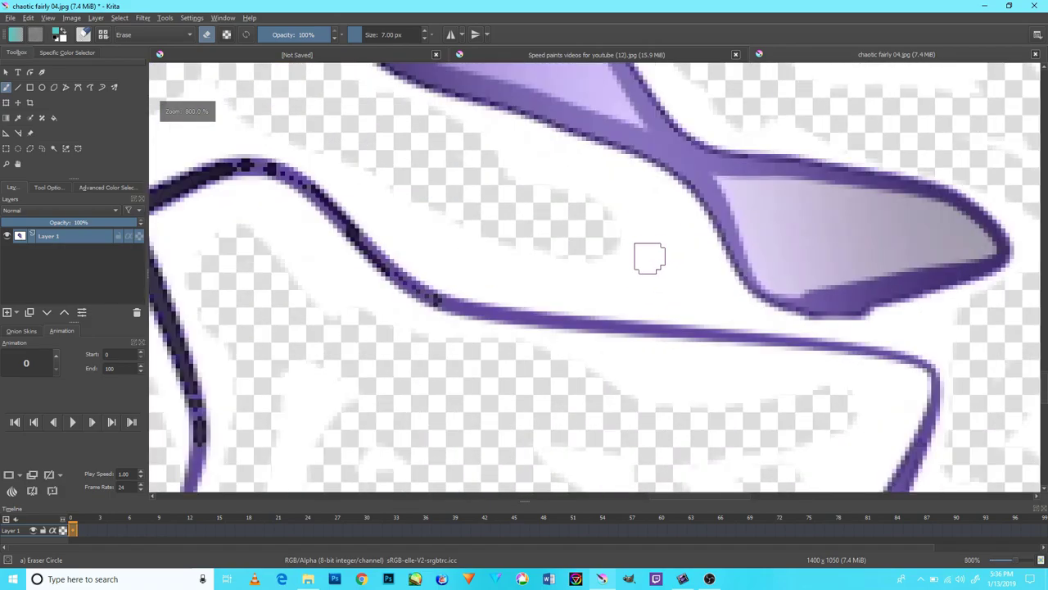
mouse_move(562, 166)
left_mouse_down()
mouse_move(581, 164)
mouse_move(691, 257)
mouse_move(646, 283)
mouse_move(575, 247)
mouse_move(600, 370)
left_mouse_up()
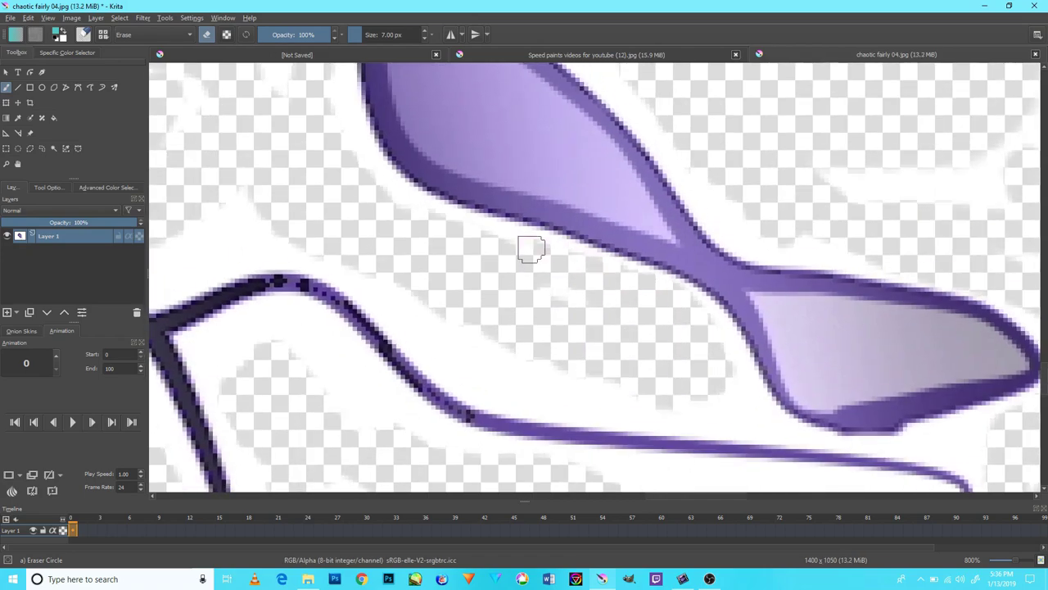
mouse_move(895, 207)
left_mouse_down()
mouse_move(826, 172)
mouse_move(979, 216)
left_mouse_up()
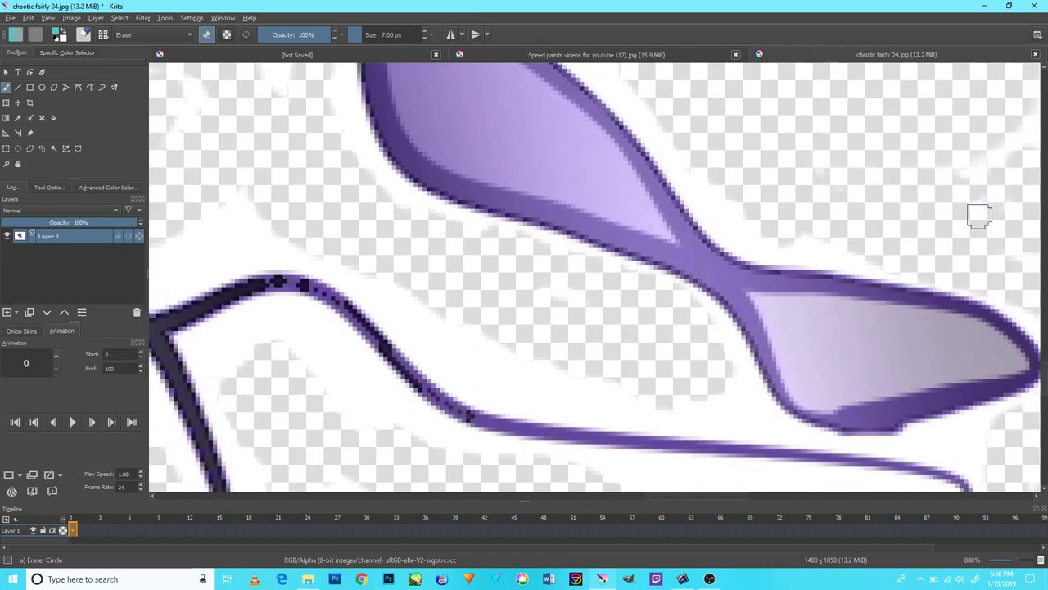
mouse_move(774, 231)
left_mouse_down()
mouse_move(755, 232)
mouse_move(674, 164)
mouse_move(756, 235)
mouse_move(723, 304)
mouse_move(590, 168)
mouse_move(610, 110)
left_mouse_up()
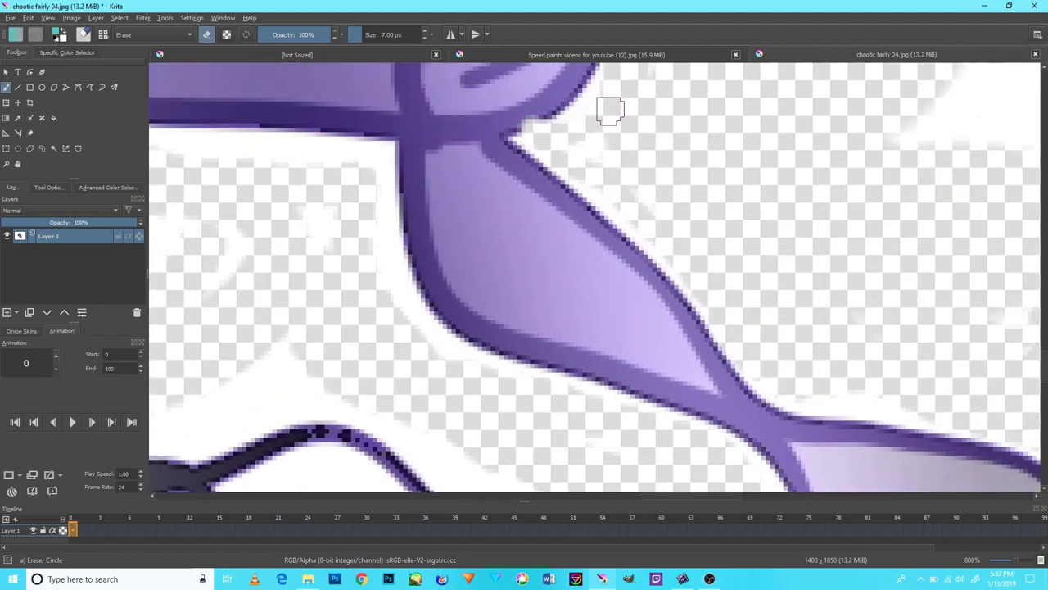
mouse_move(473, 363)
left_mouse_down()
mouse_move(374, 227)
mouse_move(436, 325)
left_mouse_up()
left_click_drag(453, 270, 707, 368)
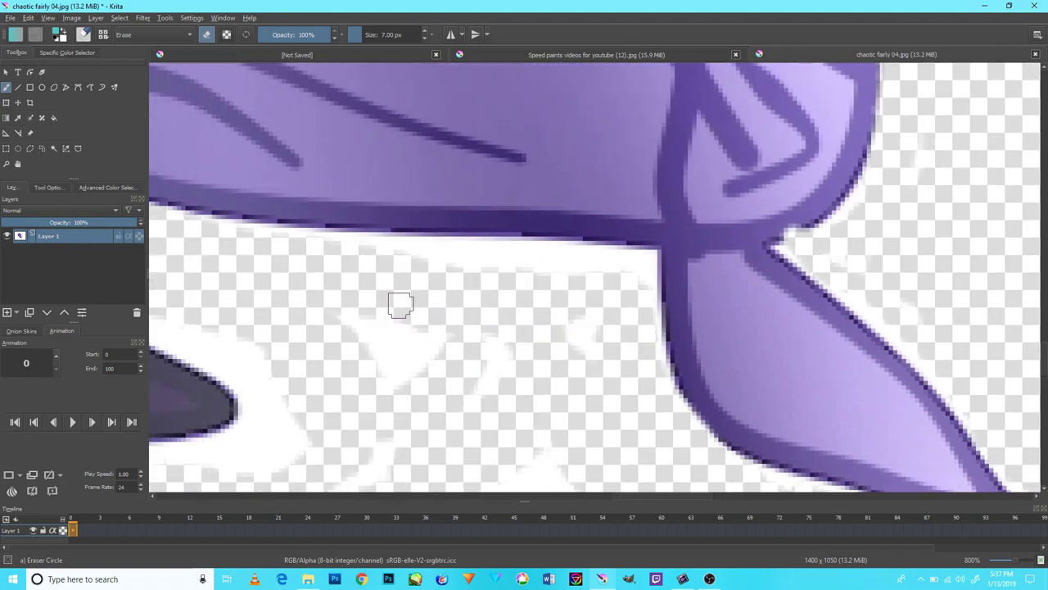
mouse_move(401, 305)
left_mouse_down()
mouse_move(416, 339)
mouse_move(437, 344)
left_mouse_up()
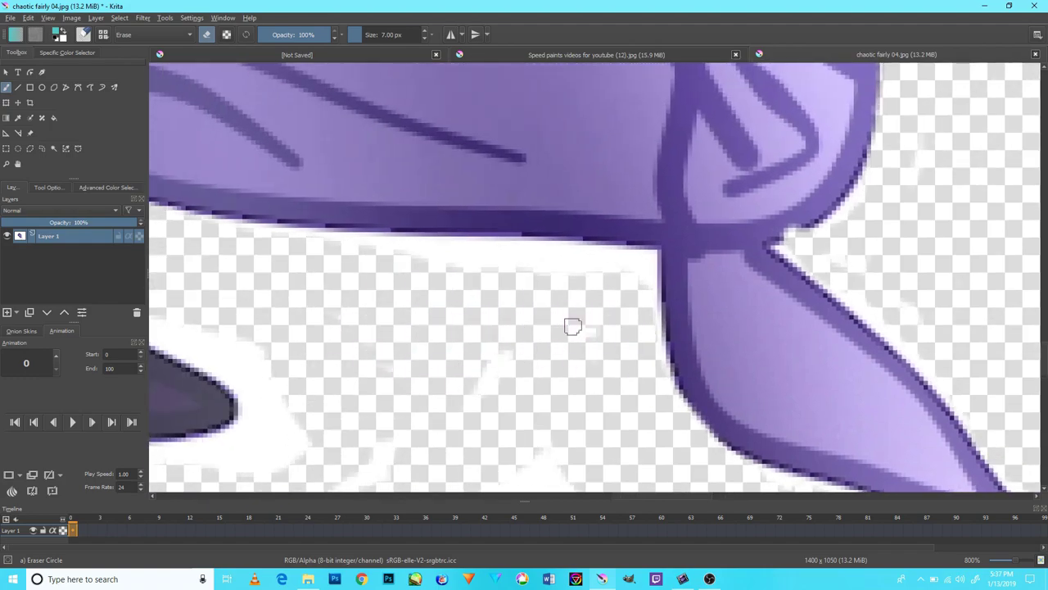
scroll(481, 397, "down", 3)
scroll(482, 396, "down", 4)
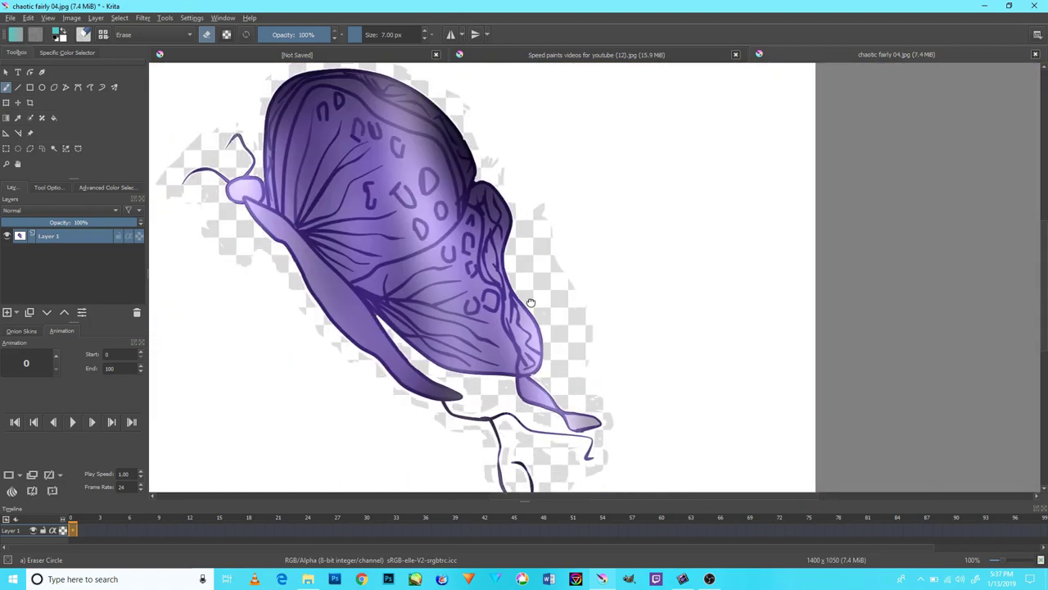
- Zoom in on the right wing and erase the white strip along its outline
left_click_drag(482, 396, 598, 393)
scroll(597, 393, "down", 2)
scroll(640, 303, "up", 6)
scroll(640, 303, "down", 2)
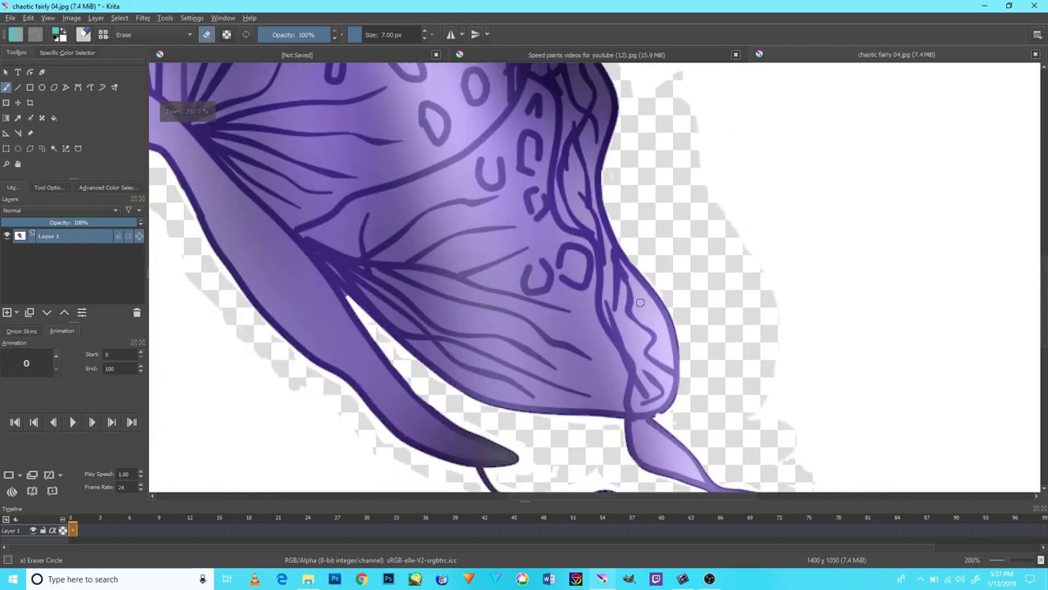
scroll(573, 363, "down", 1)
scroll(627, 328, "down", 1)
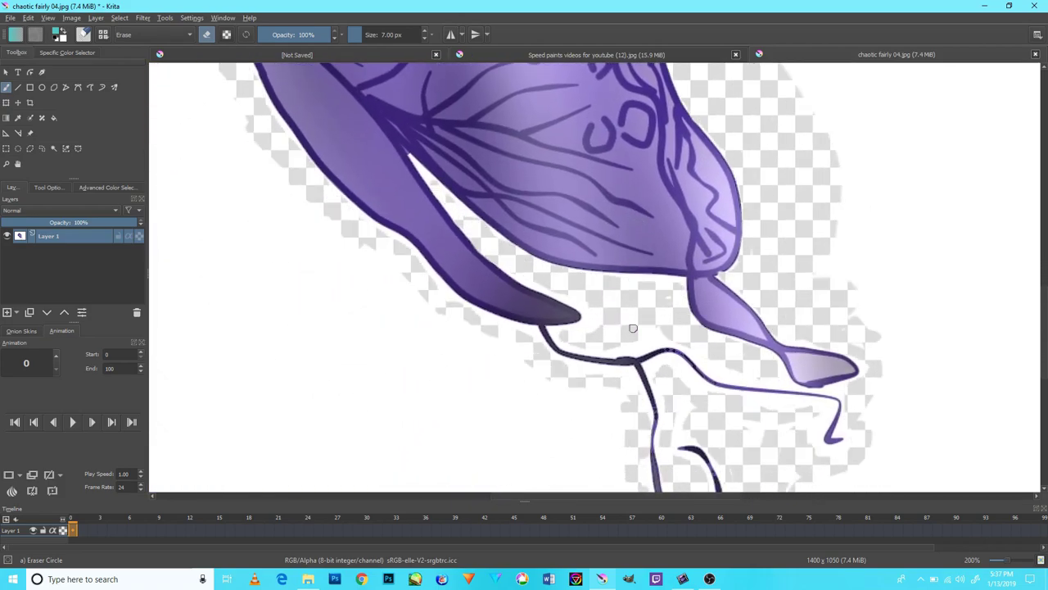
scroll(667, 287, "down", 2)
scroll(670, 292, "up", 8)
mouse_move(670, 292)
left_mouse_down()
mouse_move(620, 251)
mouse_move(456, 245)
mouse_move(578, 265)
mouse_move(699, 262)
left_mouse_up()
- Erase the white area below the dark wing tip and along the lower dark edge
scroll(463, 367, "down", 2)
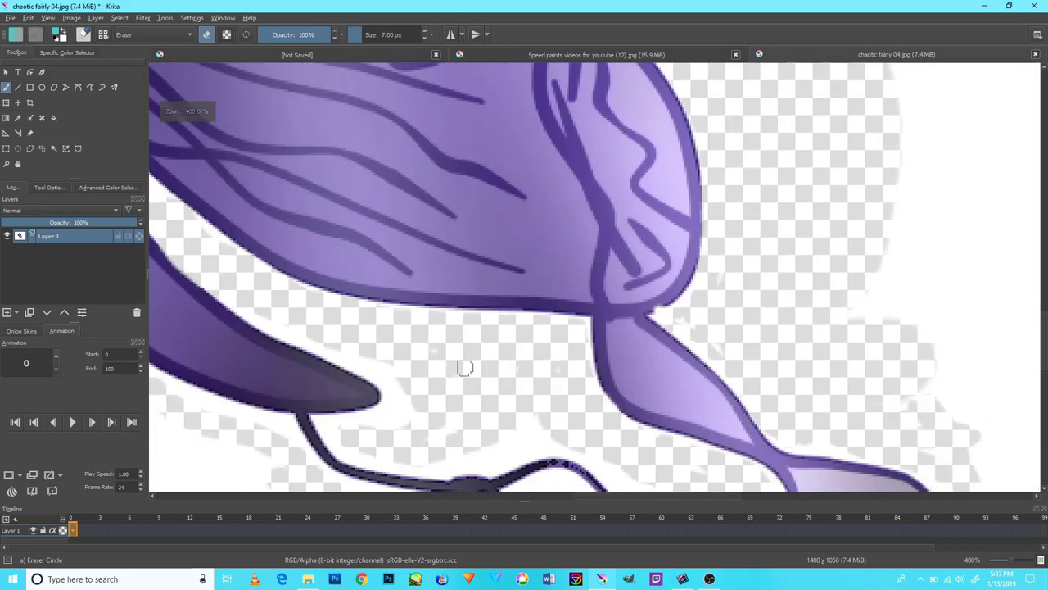
scroll(402, 367, "up", 1)
scroll(449, 368, "up", 1)
mouse_move(376, 359)
left_mouse_down()
mouse_move(360, 358)
mouse_move(418, 451)
mouse_move(356, 479)
mouse_move(295, 475)
left_mouse_up()
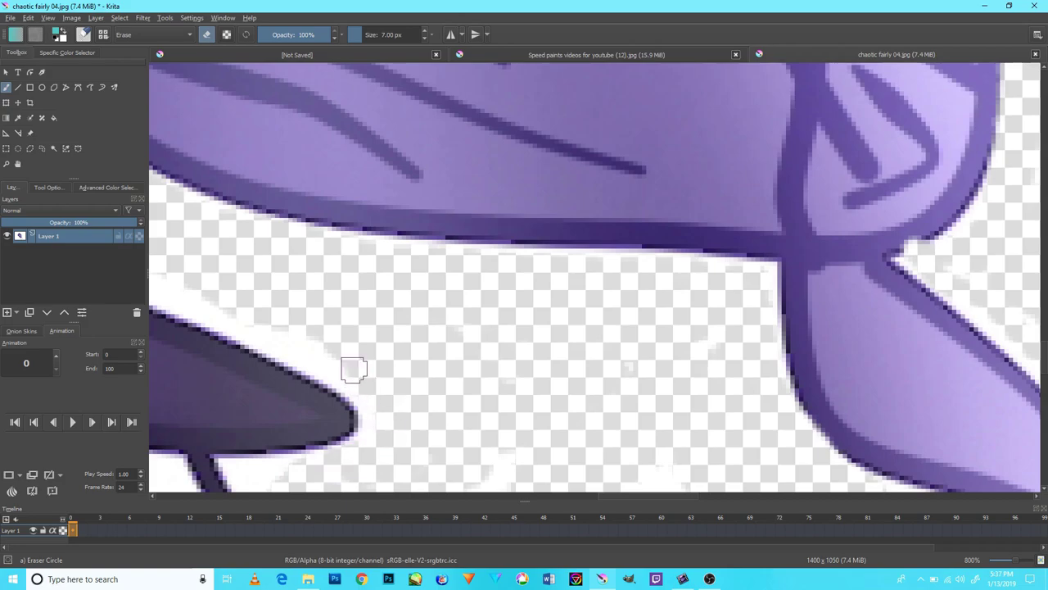
left_click_drag(441, 366, 589, 430)
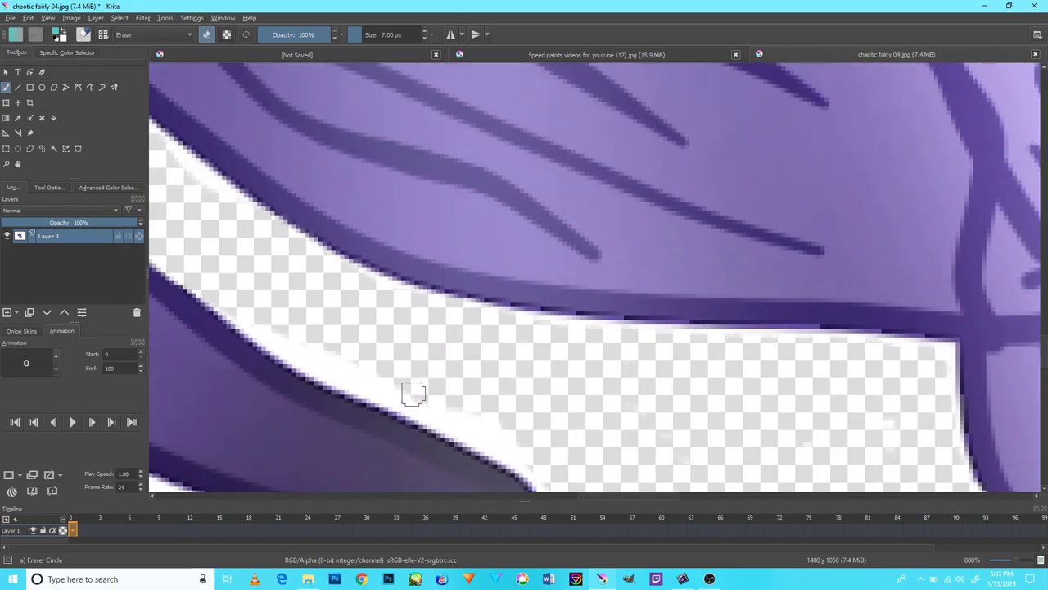
mouse_move(413, 395)
left_mouse_down()
mouse_move(444, 414)
mouse_move(306, 334)
left_mouse_up()
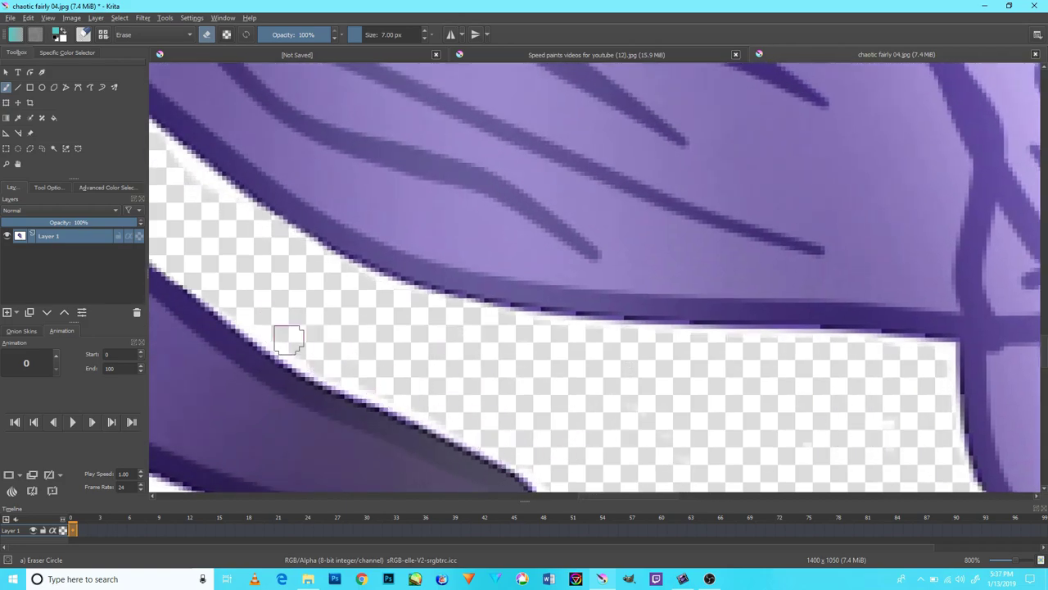
scroll(383, 385, "down", 1)
scroll(383, 385, "down", 4)
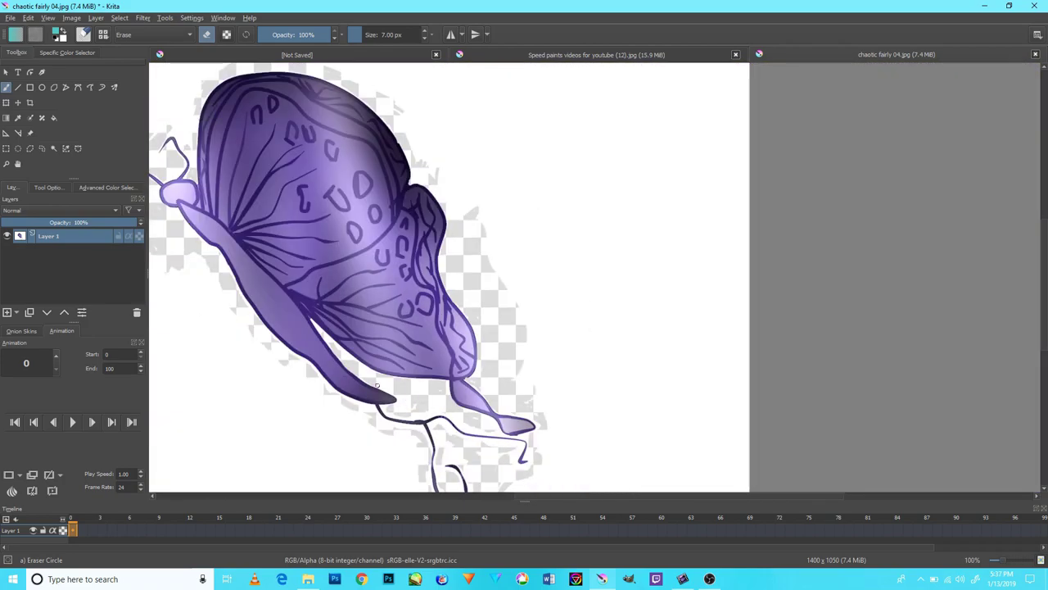
scroll(376, 384, "up", 3)
- Erase the white strip in the gap between the wing sections
left_click_drag(350, 290, 476, 376)
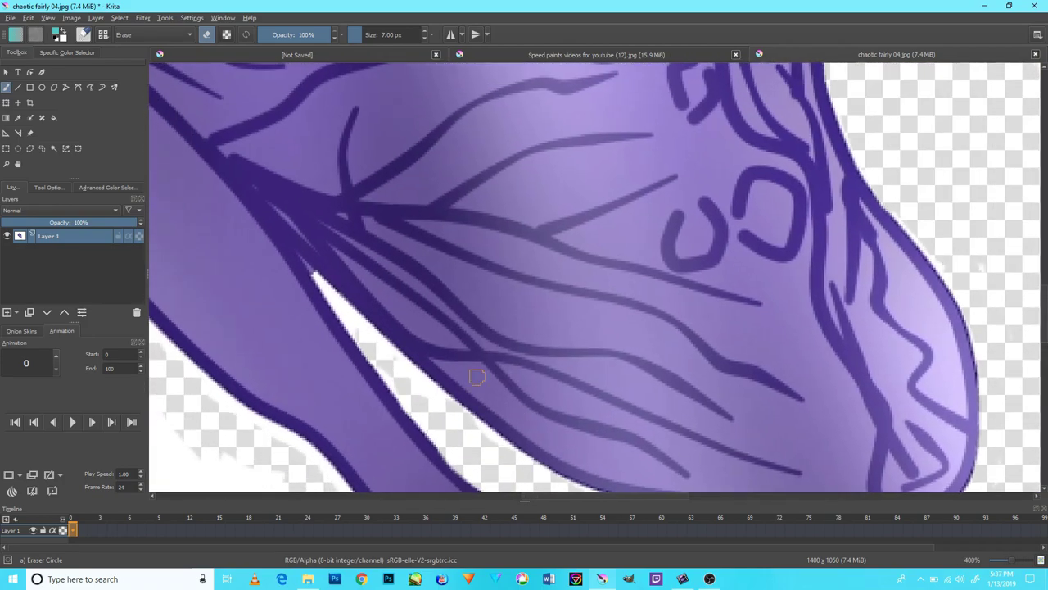
scroll(342, 290, "up", 2)
scroll(341, 304, "up", 1)
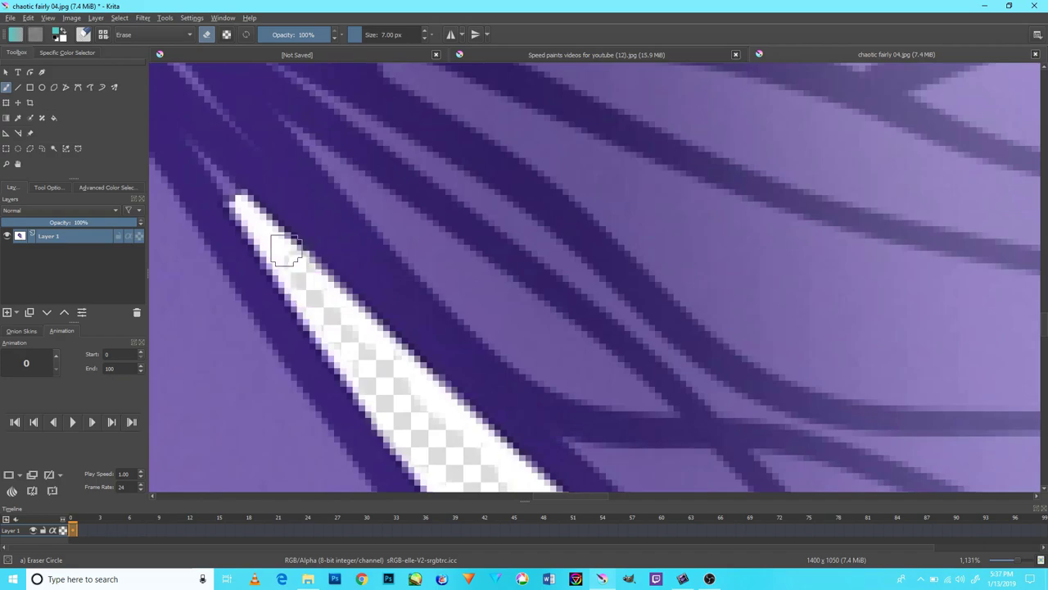
left_click_drag(270, 238, 479, 456)
scroll(480, 456, "down", 3)
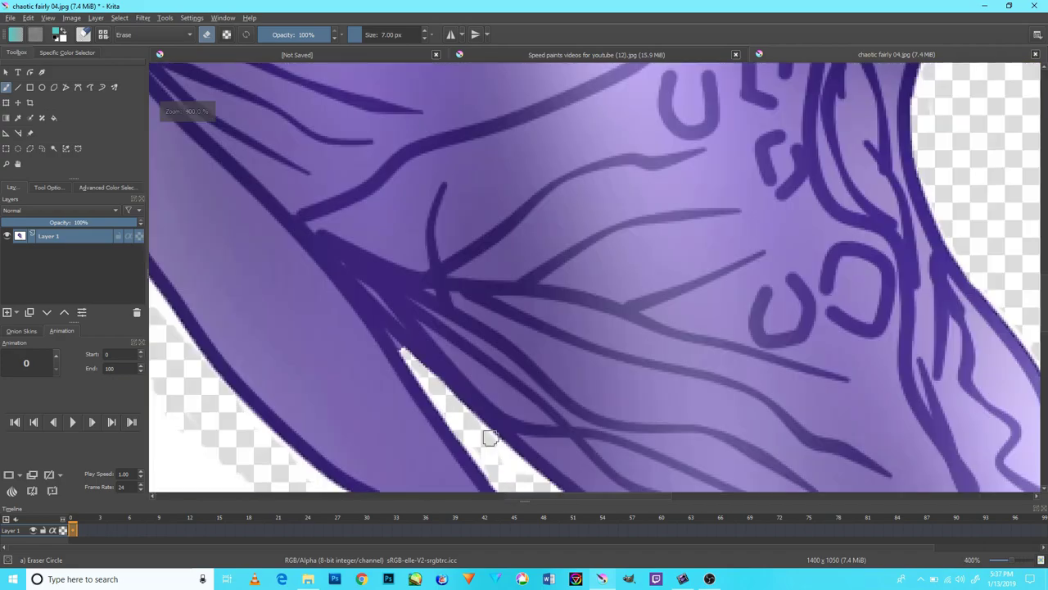
scroll(504, 392, "down", 1)
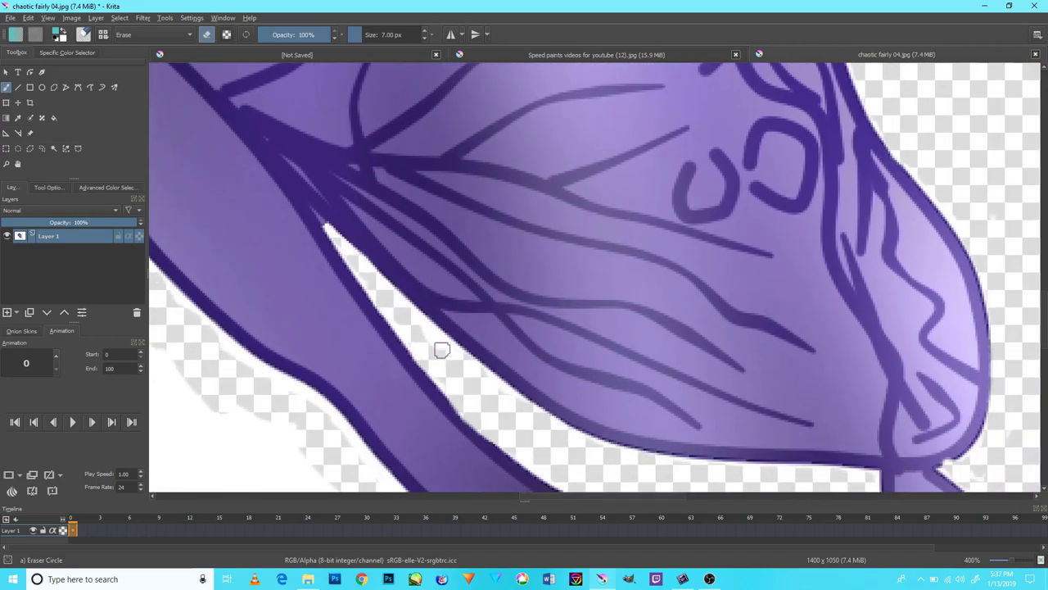
scroll(440, 346, "down", 1)
scroll(475, 362, "up", 5)
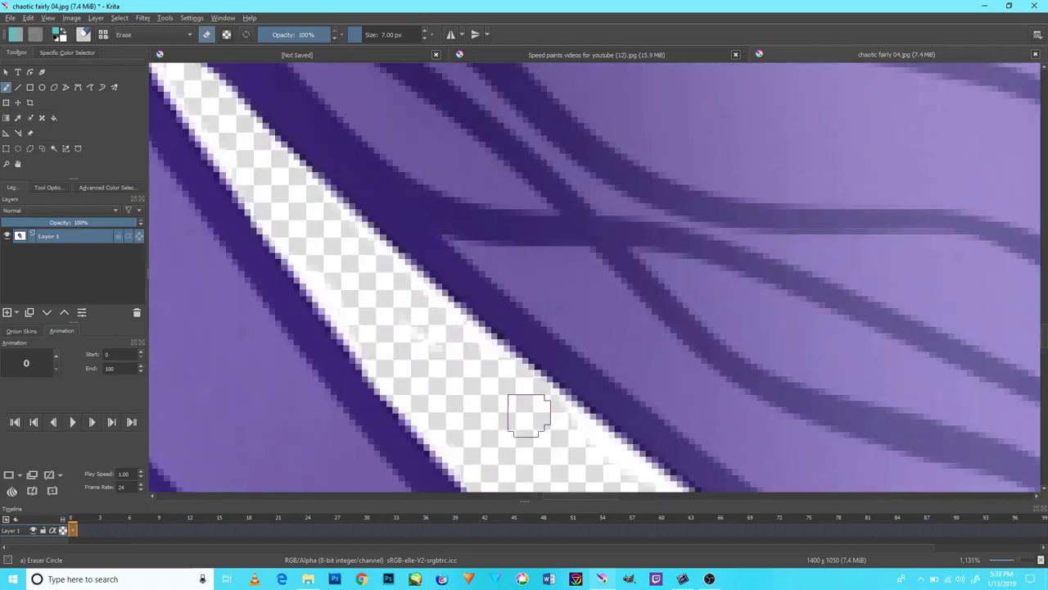
scroll(610, 463, "up", 3)
scroll(614, 483, "down", 8)
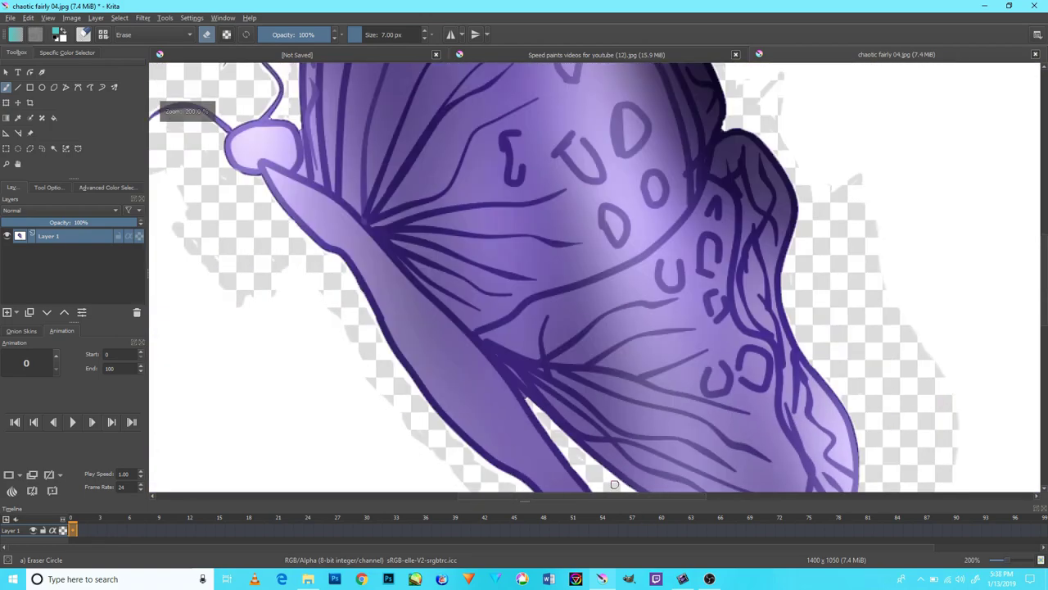
- Return the view to 100% zoom to show the whole butterfly
left_click_drag(614, 484, 440, 331)
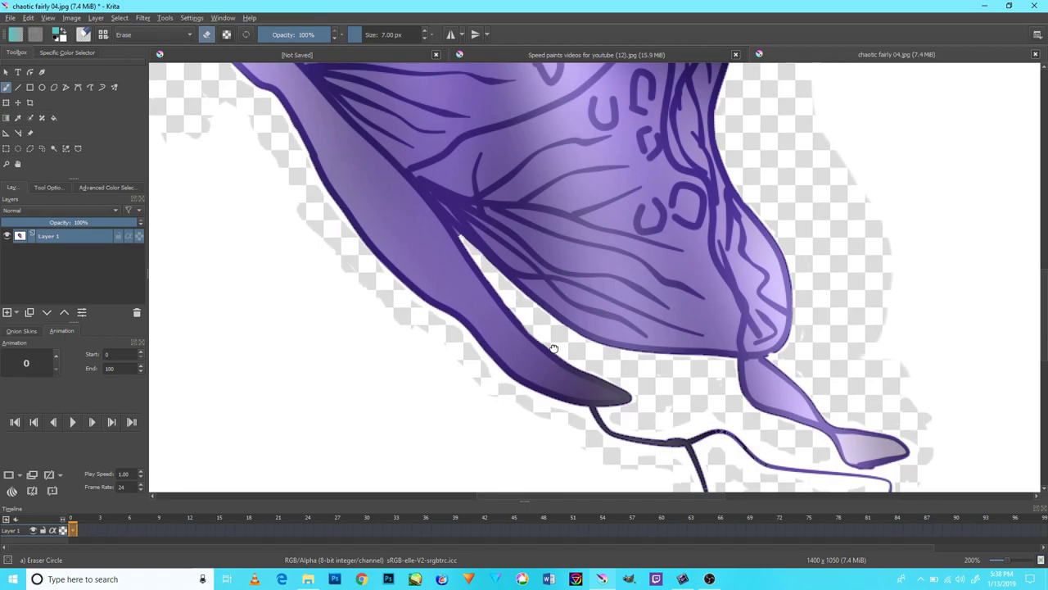
scroll(618, 367, "up", 2)
scroll(592, 362, "up", 5)
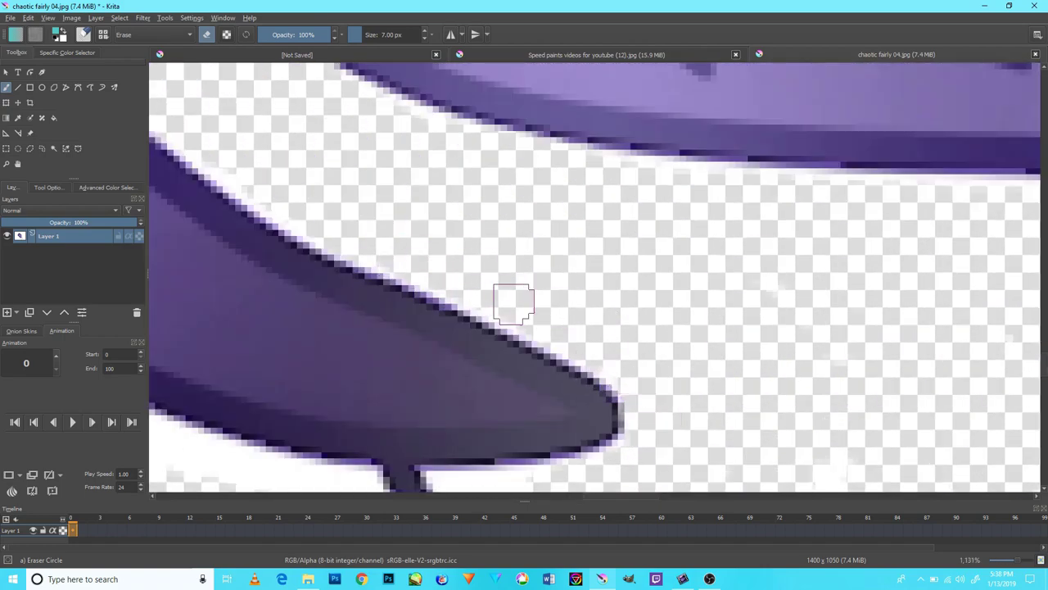
key("1")
scroll(730, 374, "up", 4)
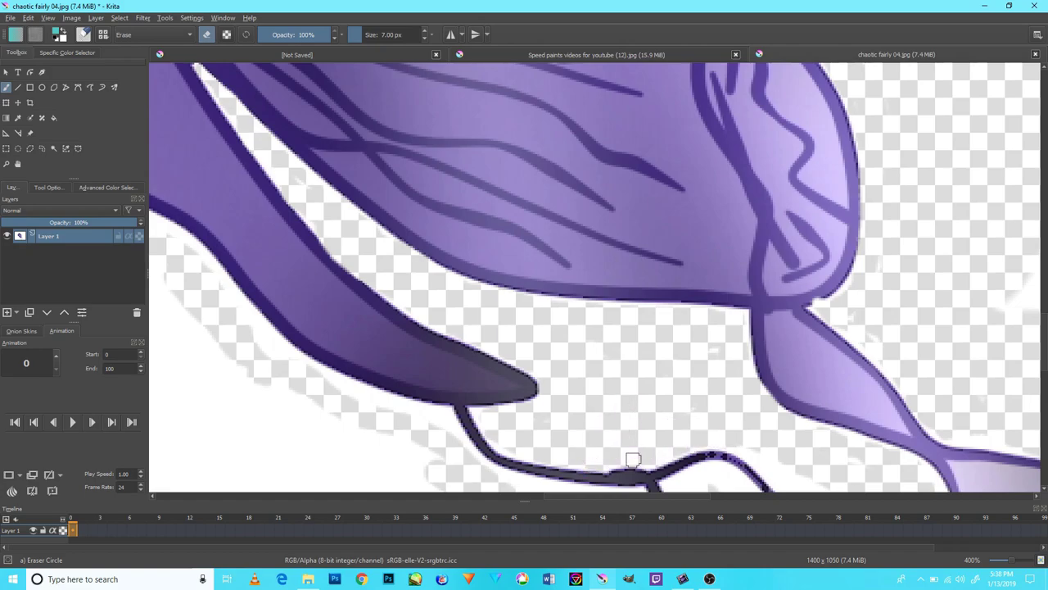
key("1")
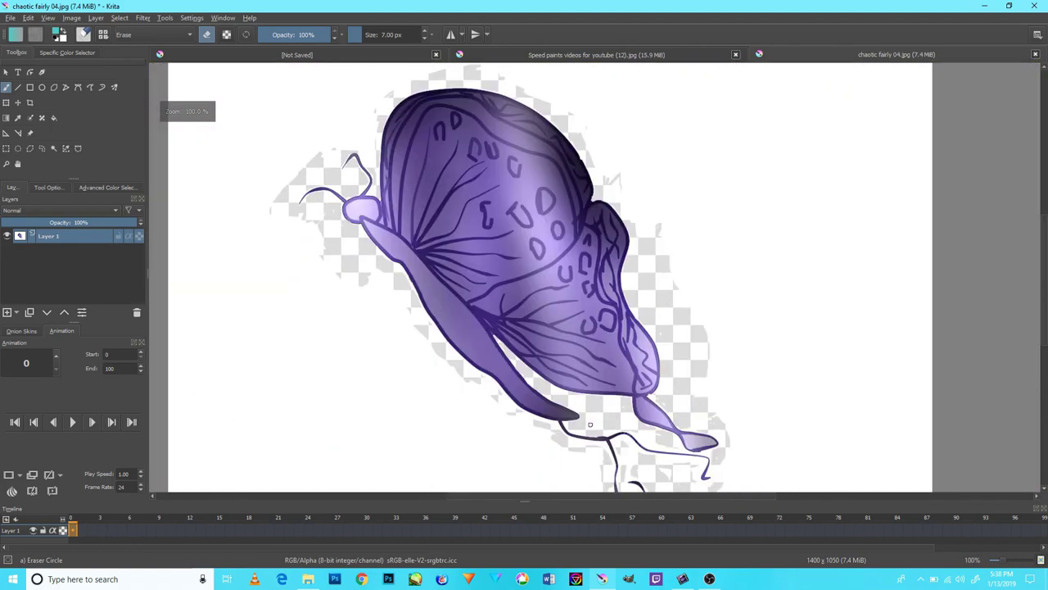
- Zoom in on the legs and erase the white haze around the long upper purple stroke
left_click_drag(660, 422, 620, 332)
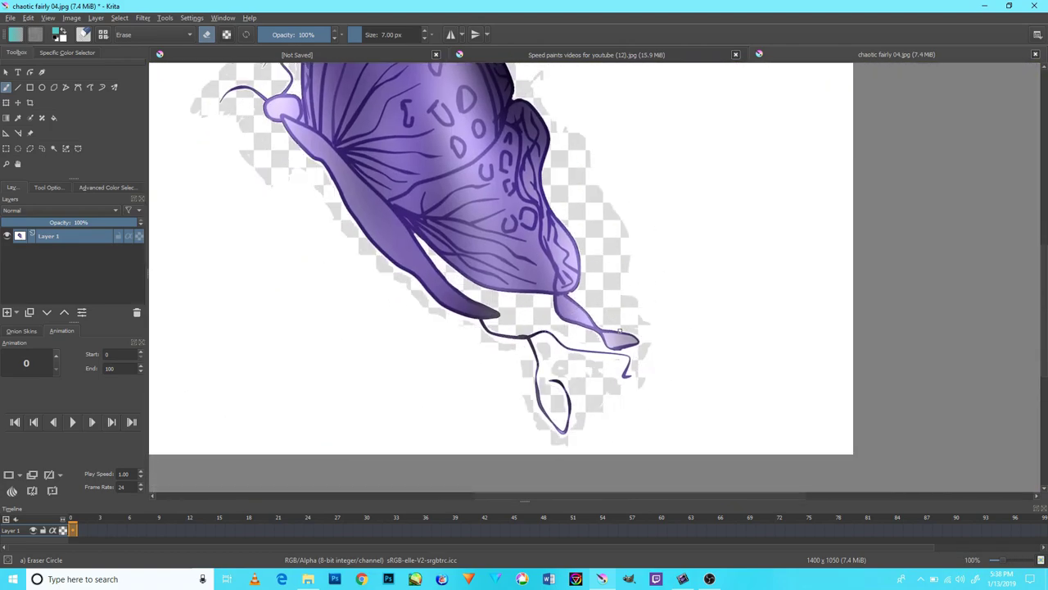
scroll(605, 335, "up", 3)
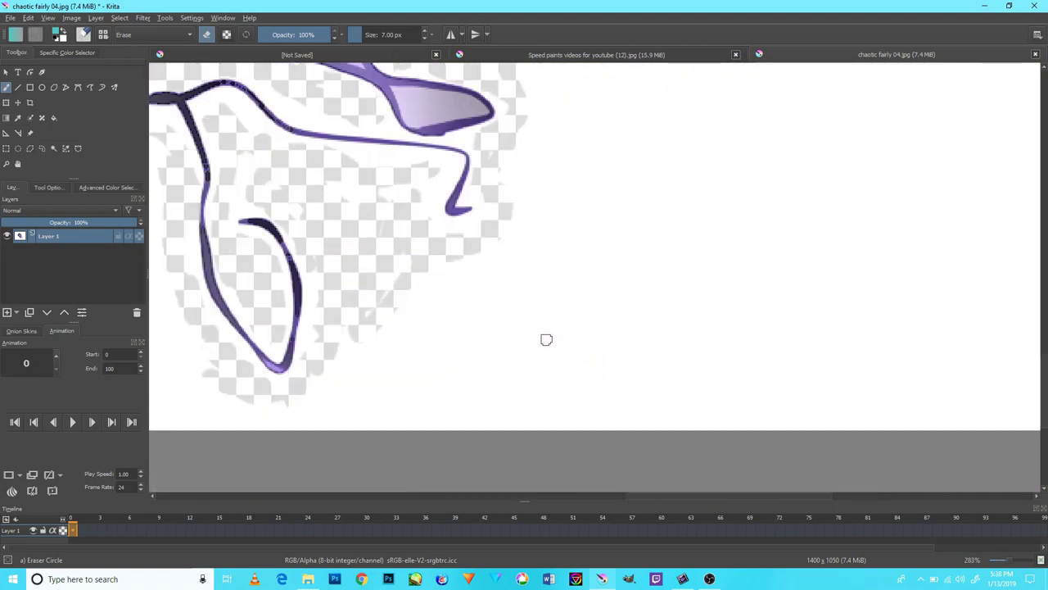
scroll(469, 307, "up", 2)
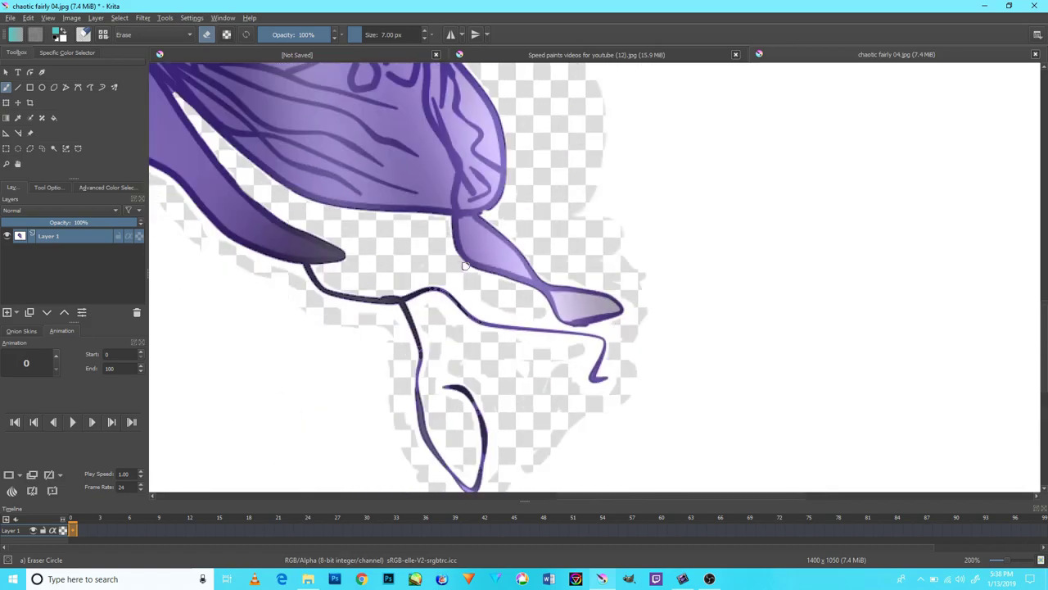
scroll(471, 316, "up", 3)
mouse_move(471, 316)
left_mouse_down()
mouse_move(313, 227)
mouse_move(237, 226)
mouse_move(701, 346)
mouse_move(806, 262)
mouse_move(524, 140)
left_mouse_up()
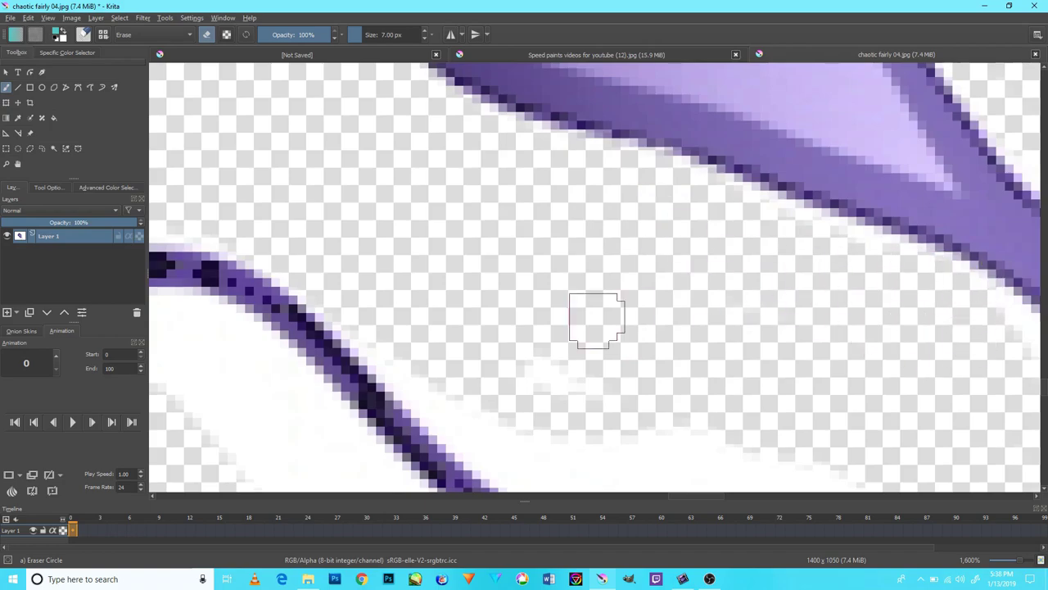
scroll(543, 358, "down", 5)
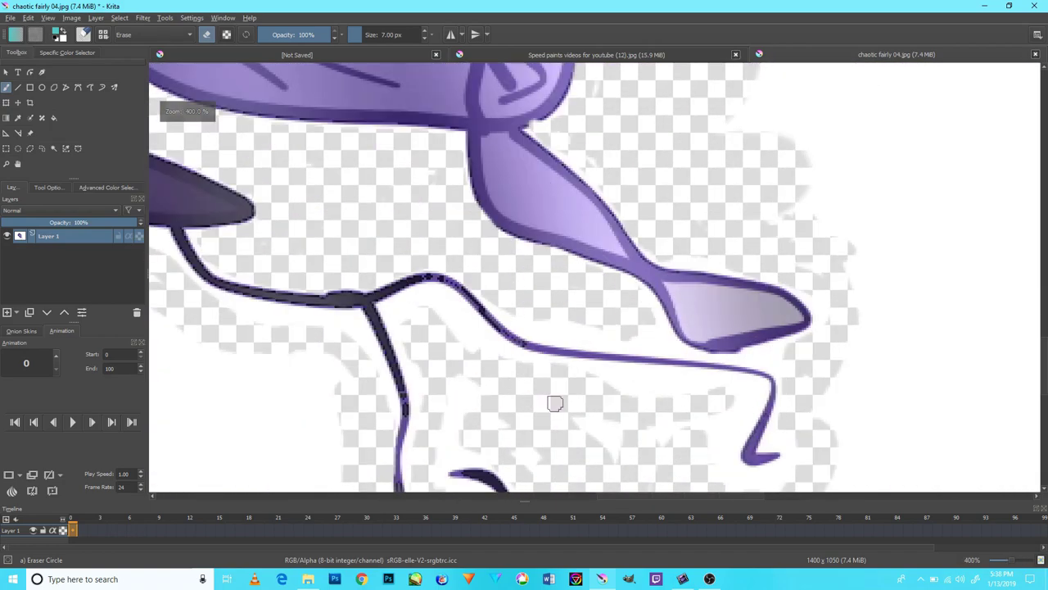
scroll(729, 237, "up", 3)
mouse_move(730, 237)
left_mouse_down()
mouse_move(595, 262)
mouse_move(696, 281)
mouse_move(572, 262)
left_mouse_up()
mouse_move(772, 257)
left_mouse_down()
mouse_move(760, 245)
mouse_move(786, 286)
left_mouse_up()
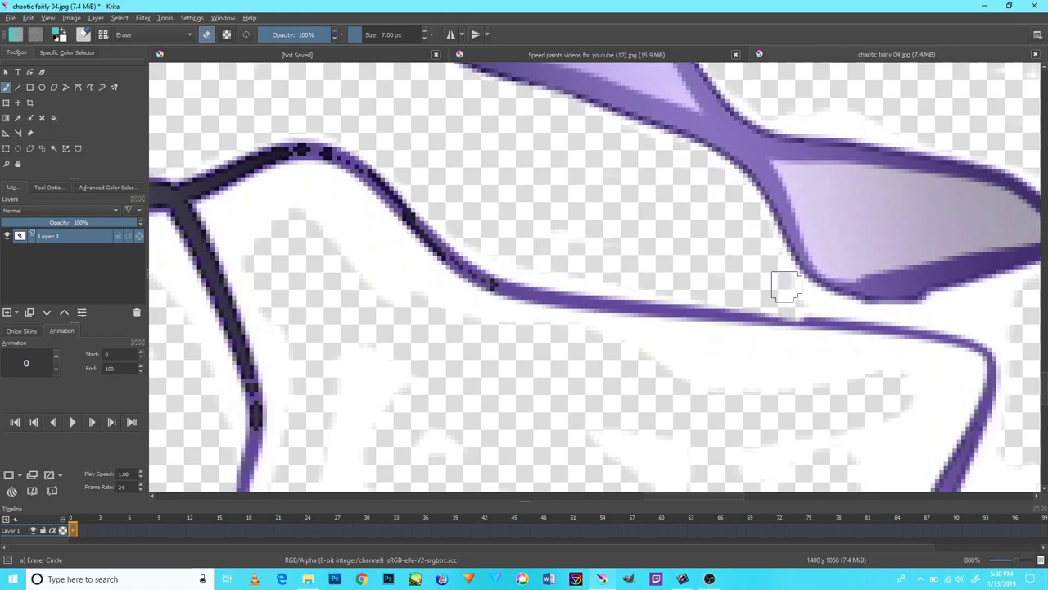
mouse_move(1025, 322)
left_mouse_down()
mouse_move(936, 290)
mouse_move(763, 276)
left_mouse_up()
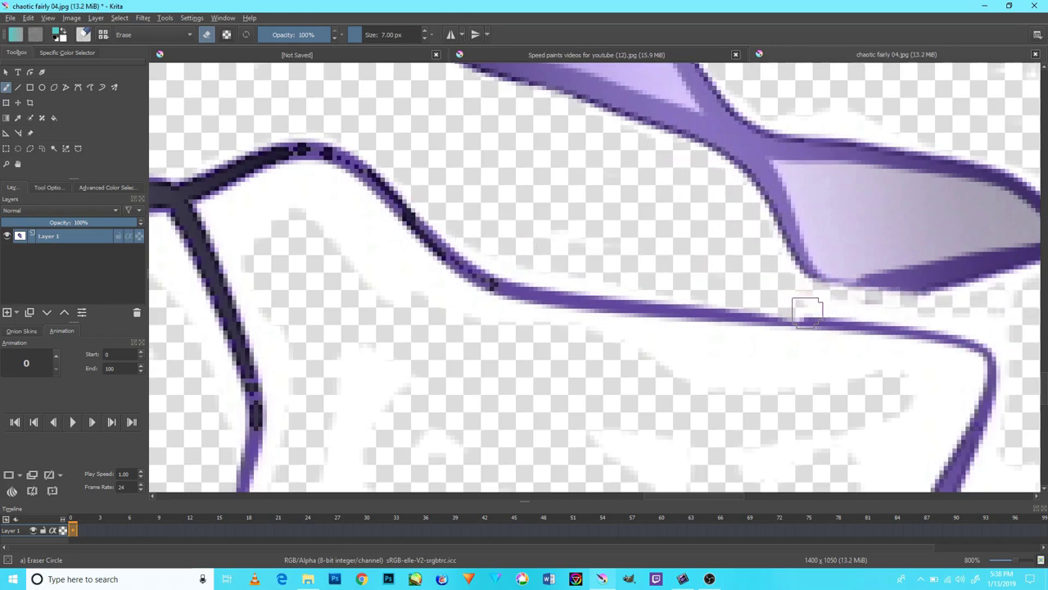
mouse_move(971, 340)
left_mouse_down()
mouse_move(838, 293)
mouse_move(966, 327)
left_mouse_up()
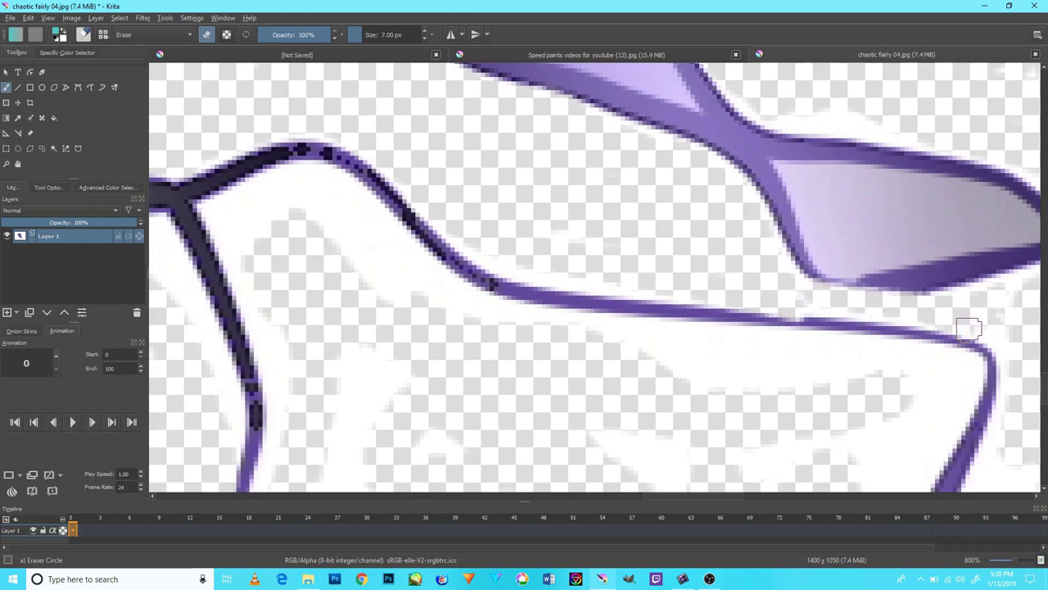
- Erase the white fringe between the leg lines and beside the curled leg line
left_click_drag(521, 405, 589, 363)
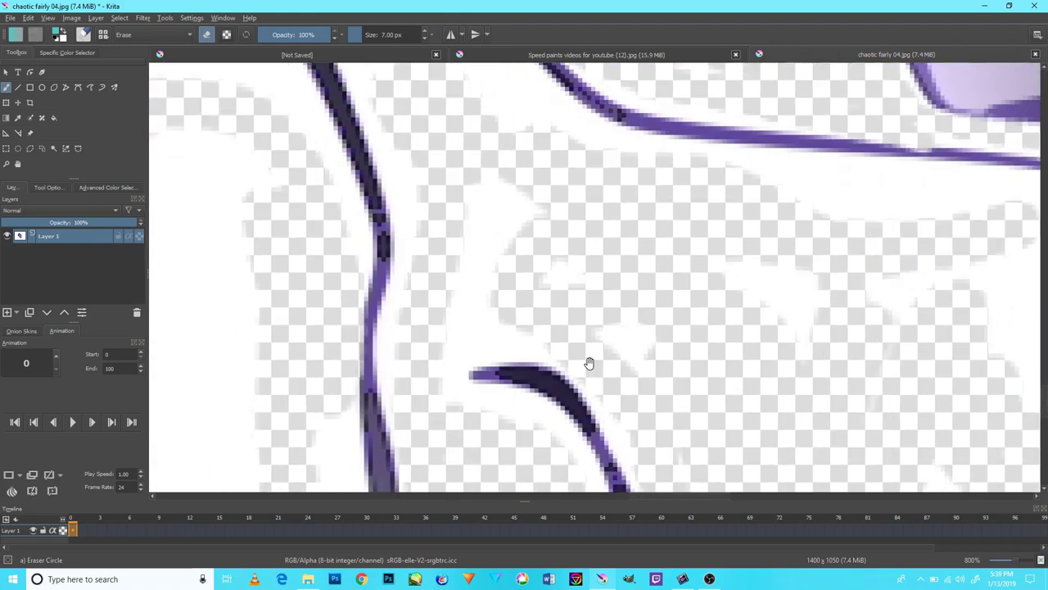
mouse_move(473, 271)
left_mouse_down()
mouse_move(491, 164)
mouse_move(515, 194)
left_mouse_up()
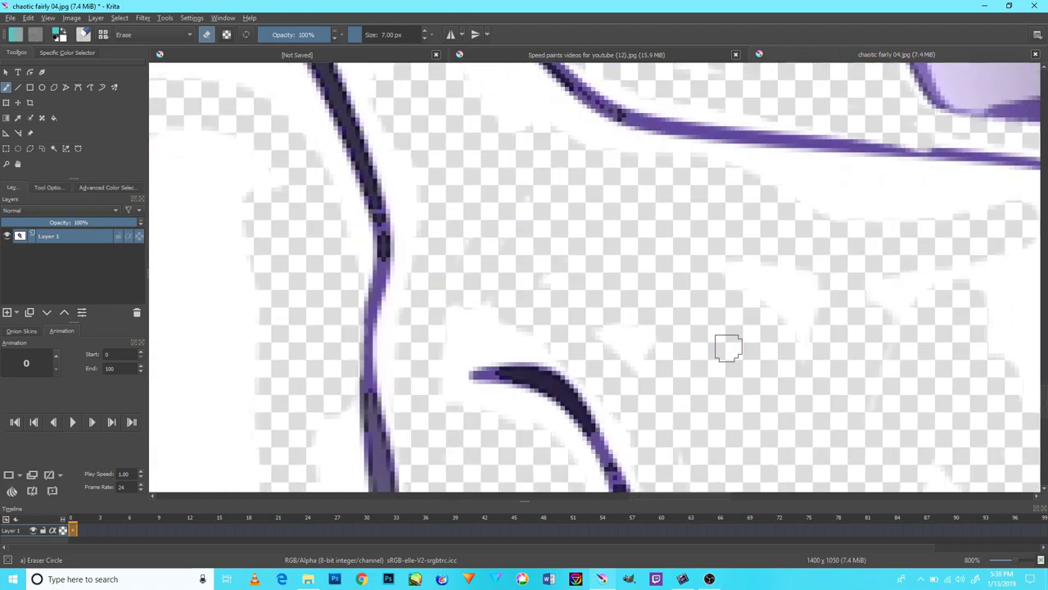
left_click_drag(832, 265, 699, 292)
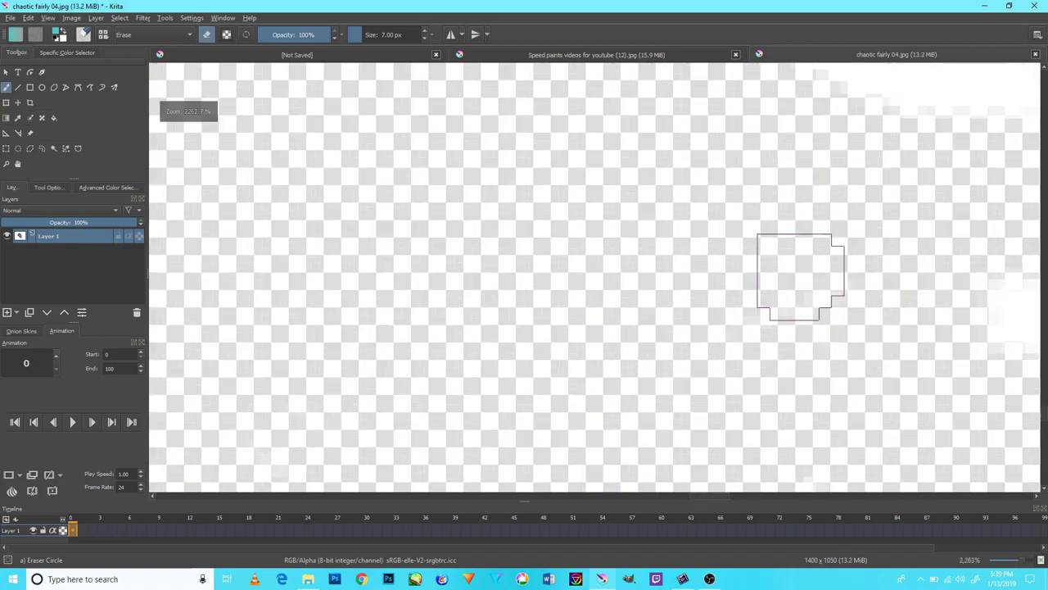
scroll(799, 303, "down", 5)
mouse_move(687, 321)
left_mouse_down()
mouse_move(603, 440)
mouse_move(475, 392)
left_mouse_up()
scroll(556, 338, "up", 3)
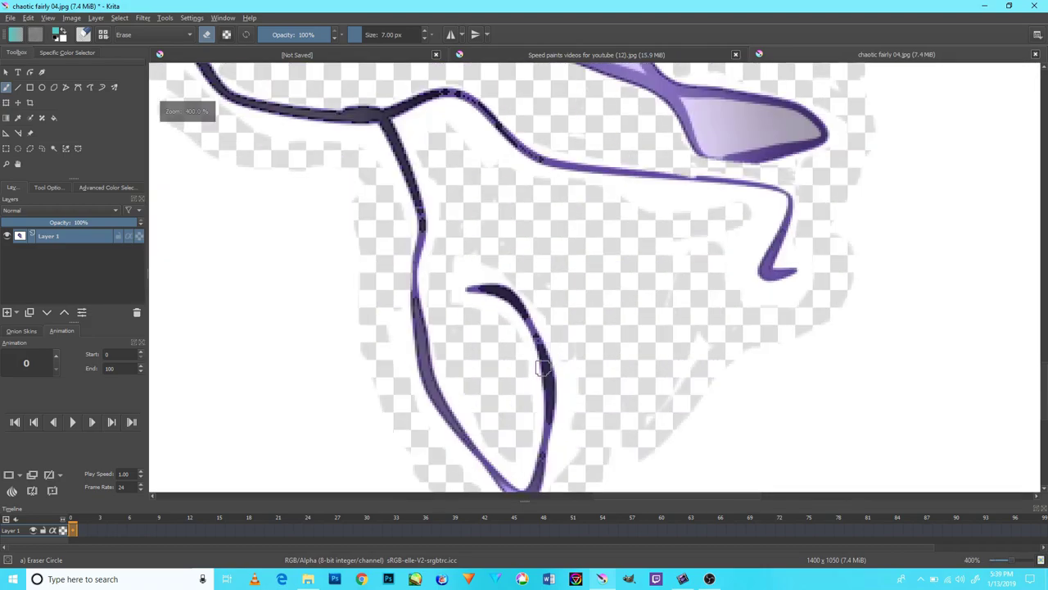
scroll(543, 368, "up", 1)
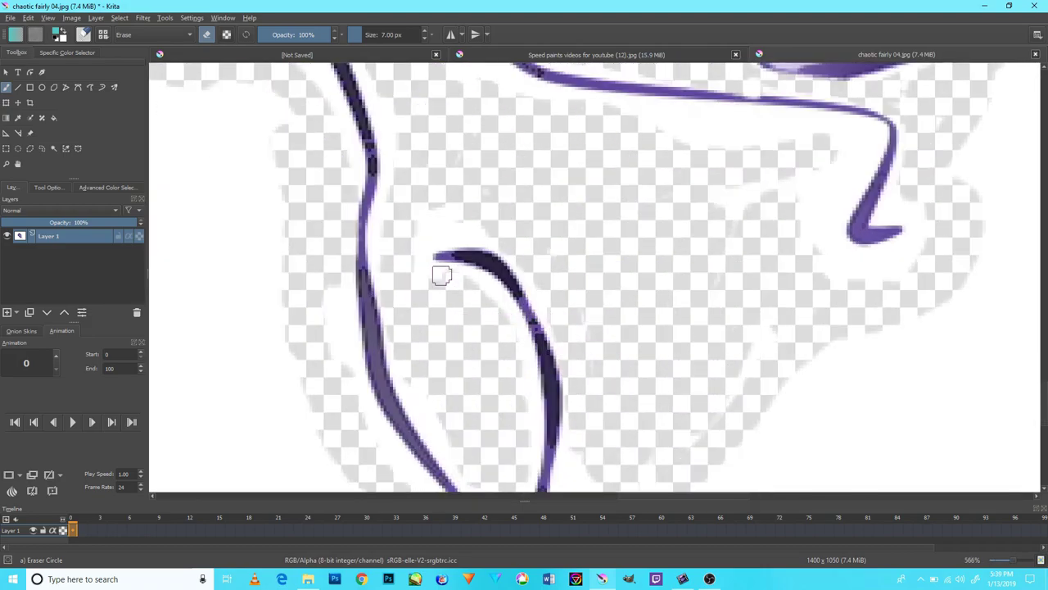
left_click_drag(411, 238, 410, 239)
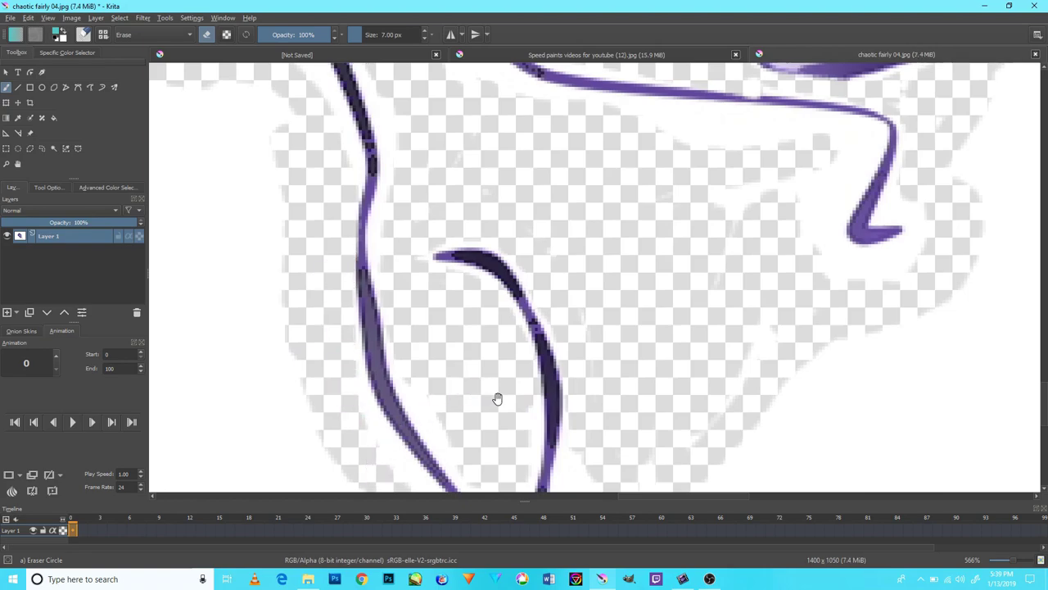
- Erase the white halo beside and inside the leg loop
scroll(443, 417, "down", 2)
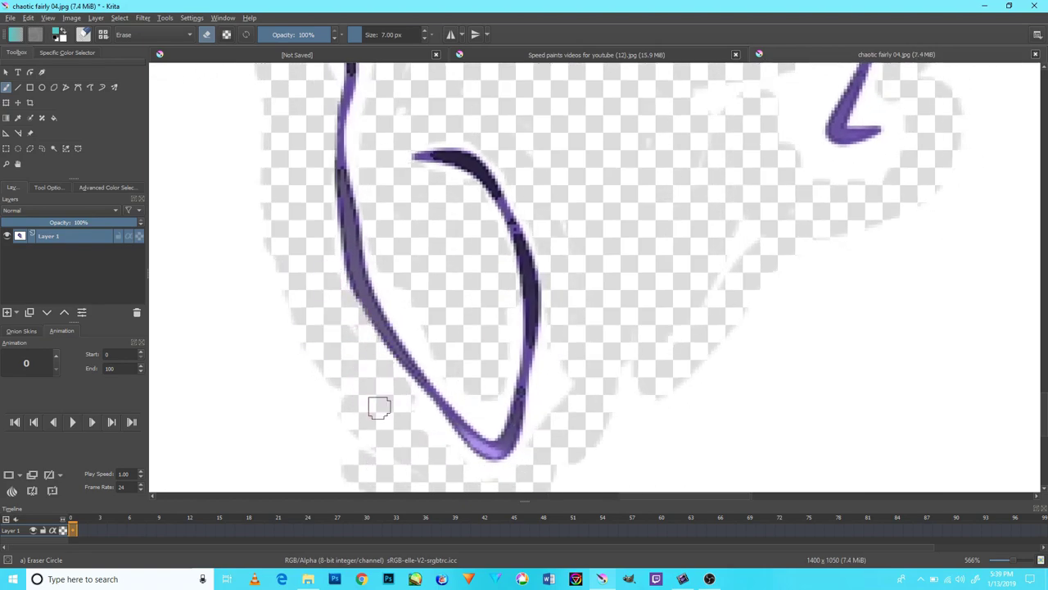
mouse_move(608, 409)
left_mouse_down()
mouse_move(566, 328)
mouse_move(548, 336)
left_mouse_up()
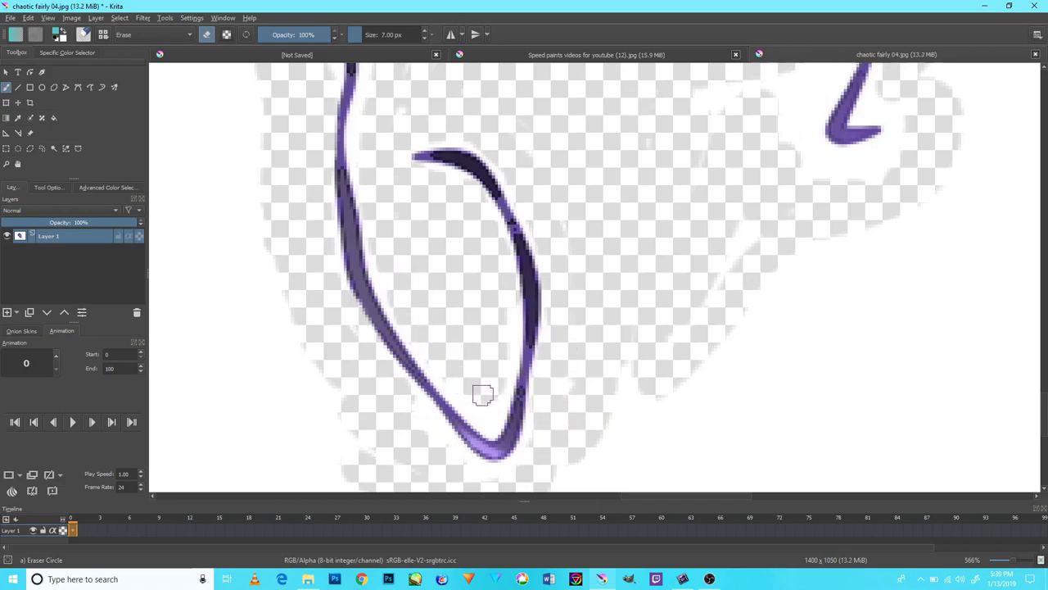
left_click_drag(481, 376, 509, 367)
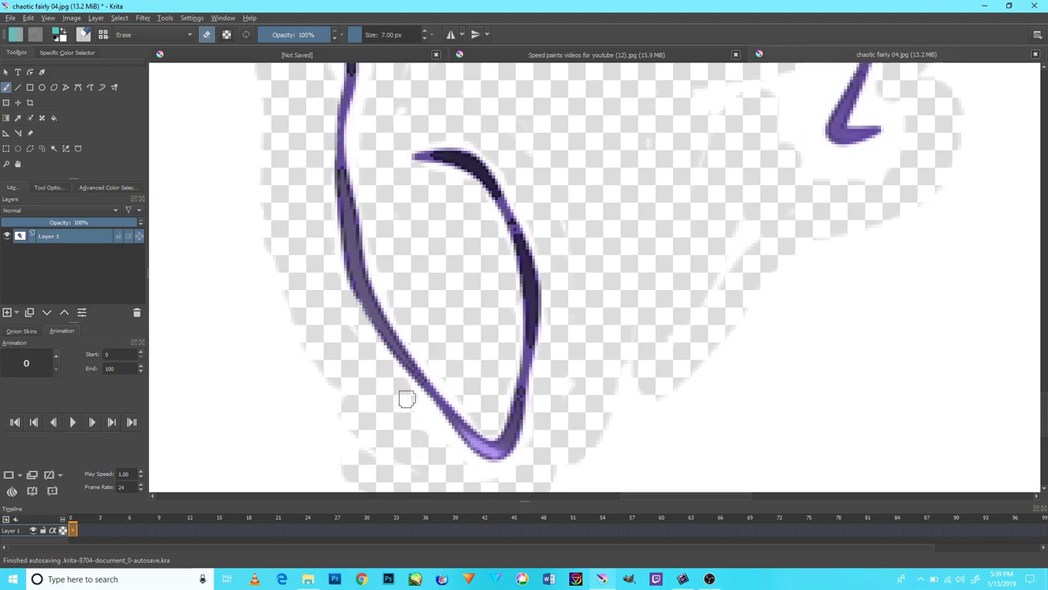
left_click_drag(573, 397, 588, 448)
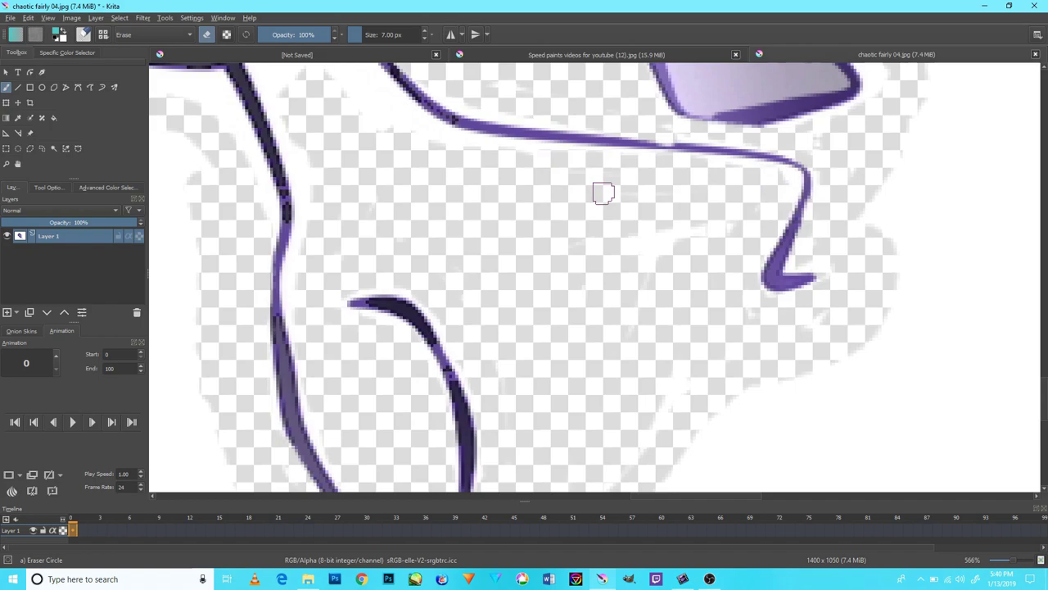
left_click_drag(603, 192, 421, 323)
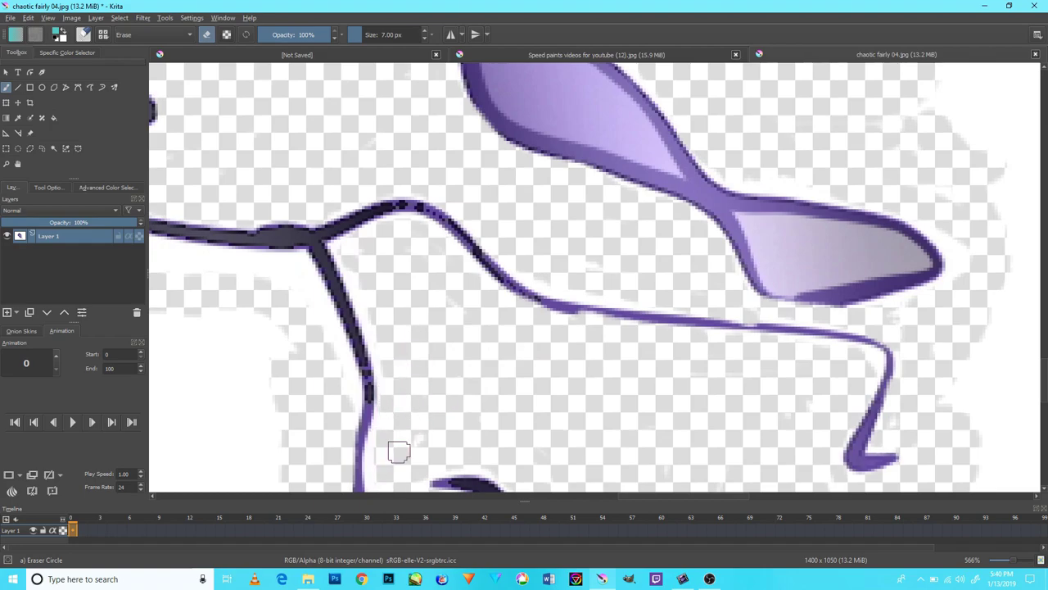
- Zoom in on the leg junction and erase the white halo along the leg's right edge
key("minus")
key("minus")
key("minus")
key("minus")
key("minus")
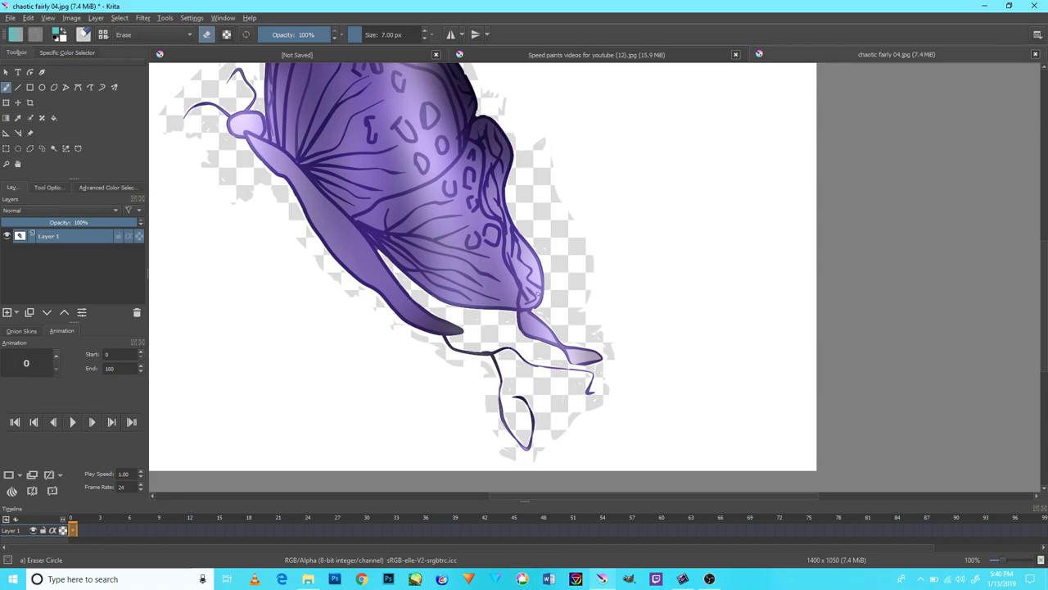
left_click_drag(549, 239, 754, 246)
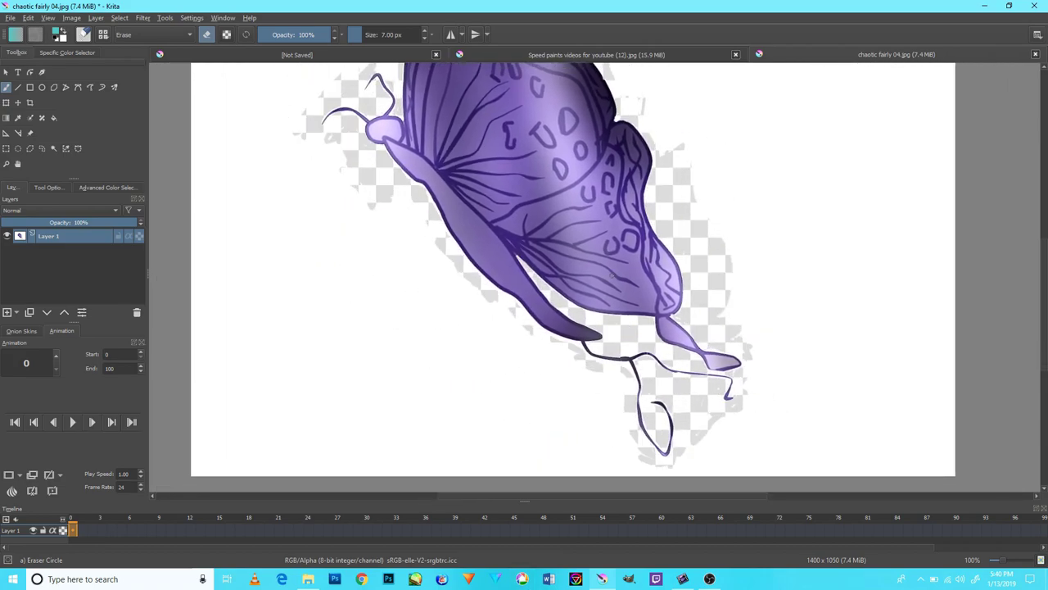
key("plus")
key("plus")
key("plus")
key("plus")
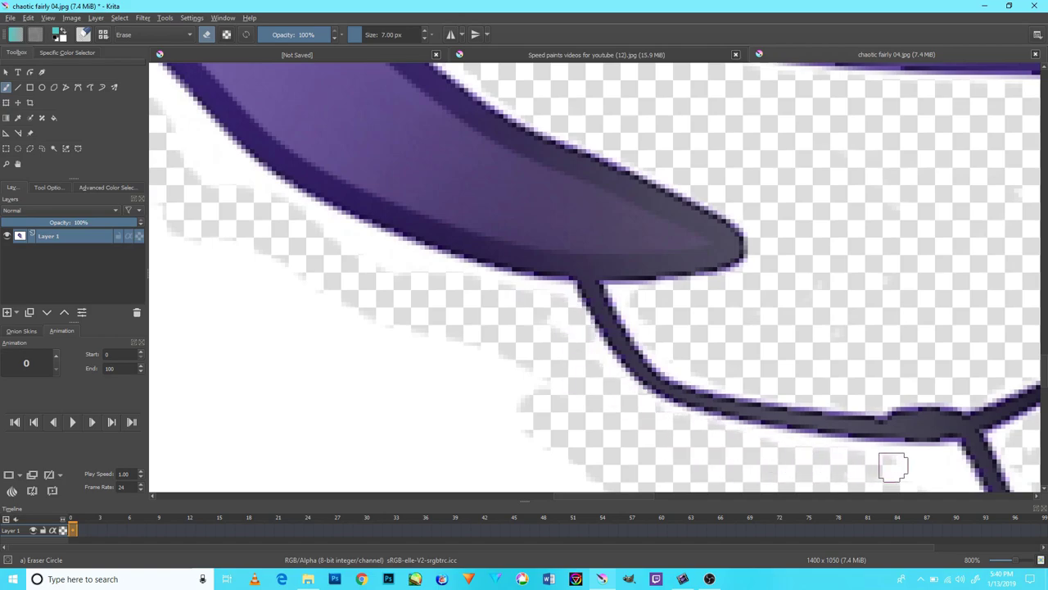
mouse_move(885, 463)
left_mouse_down()
mouse_move(770, 388)
mouse_move(760, 405)
mouse_move(695, 291)
left_mouse_up()
left_click_drag(770, 250, 734, 187)
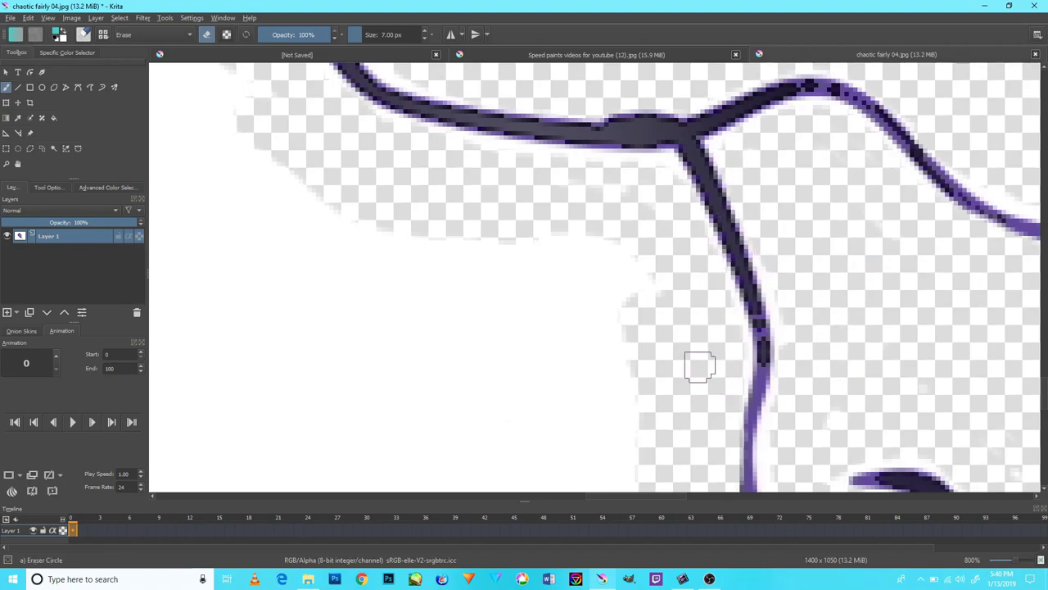
scroll(697, 368, "down", 2)
scroll(636, 355, "up", 1)
scroll(636, 356, "down", 2)
scroll(631, 346, "down", 8)
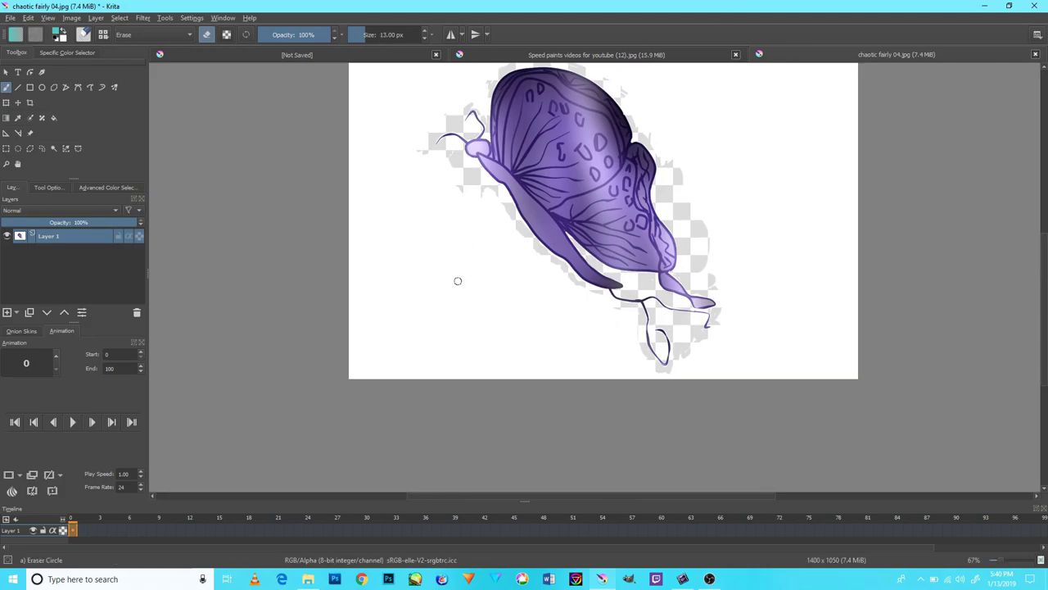
- Enlarge the eraser and clear white below the wing and around the antennae
mouse_move(460, 276)
left_mouse_down("shift")
mouse_move(532, 309)
mouse_move(574, 297)
mouse_move(491, 235)
mouse_move(501, 214)
left_mouse_up("shift")
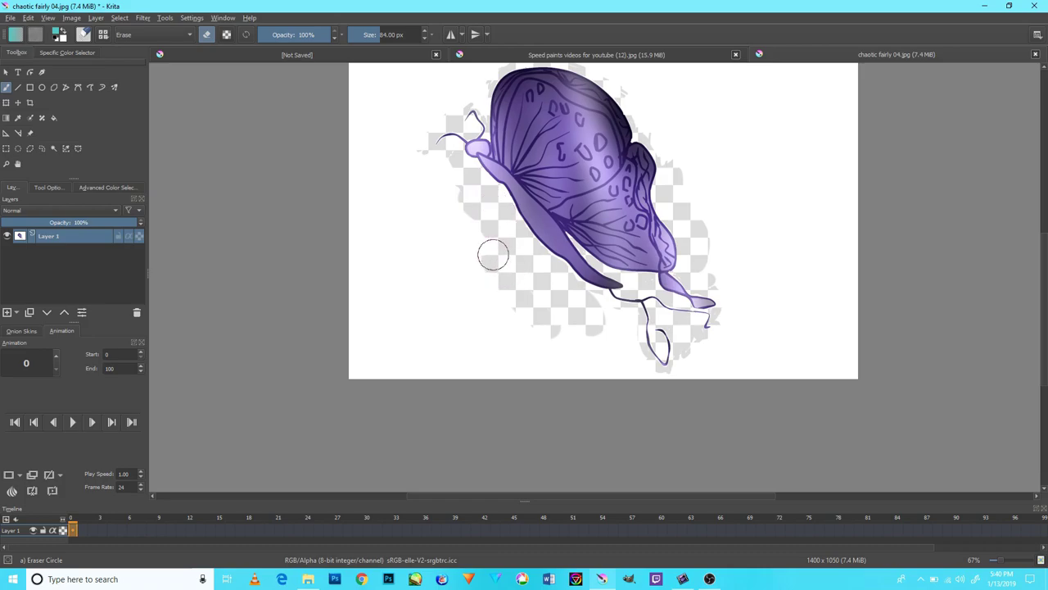
scroll(493, 254, "up", 2)
scroll(453, 410, "up", 3)
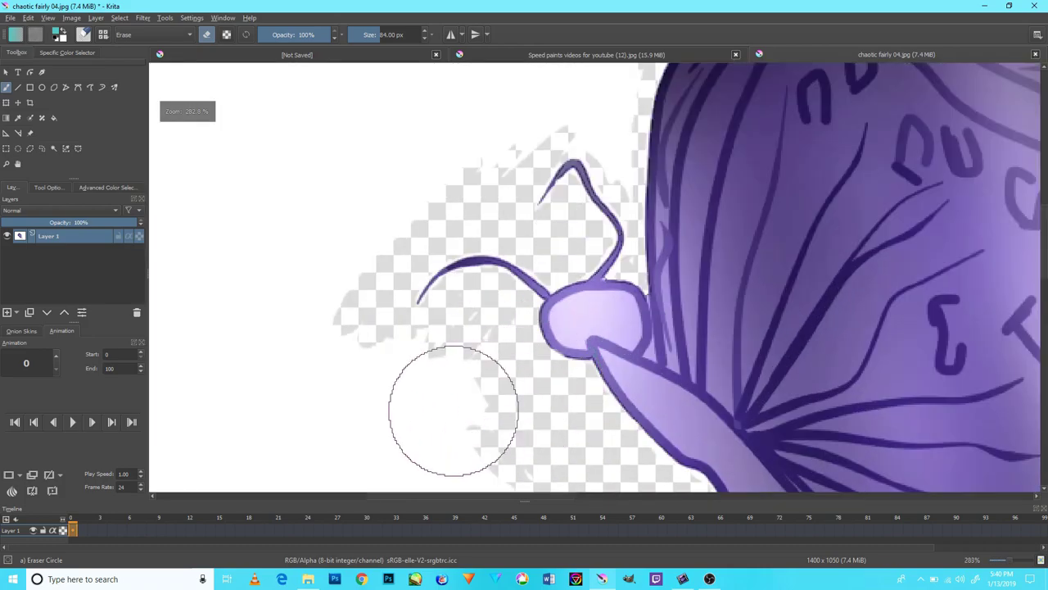
mouse_move(453, 410)
left_mouse_down()
mouse_move(461, 347)
mouse_move(327, 235)
mouse_move(497, 118)
mouse_move(478, 389)
mouse_move(434, 389)
left_mouse_up()
- Shrink the eraser and erase the white patches above and left of the wing
left_click_drag(687, 189, 626, 414)
key("bracketleft")
key("bracketleft")
key("bracketleft")
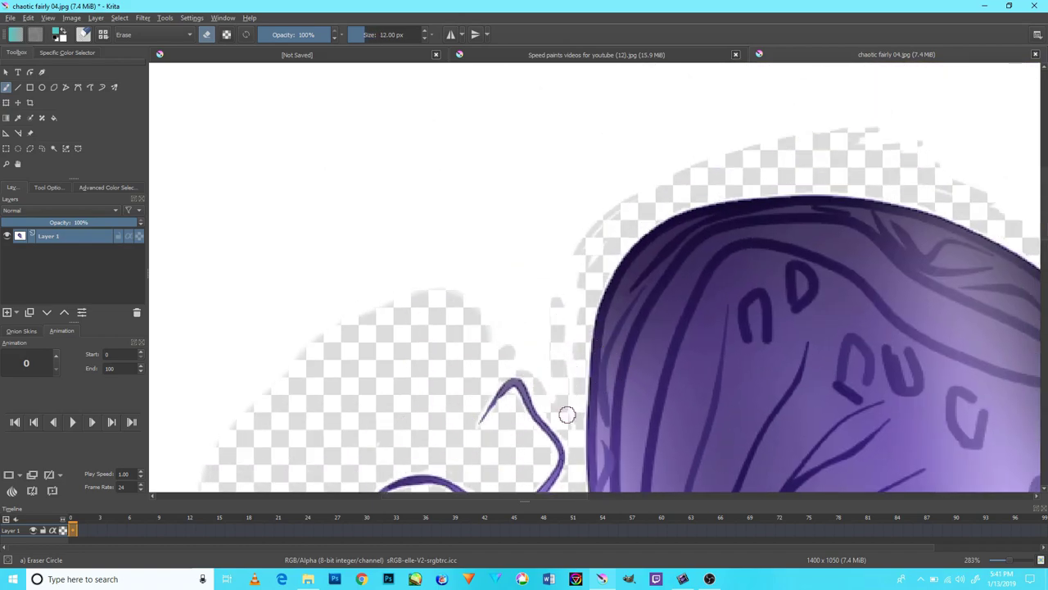
left_click_drag(559, 253, 586, 250)
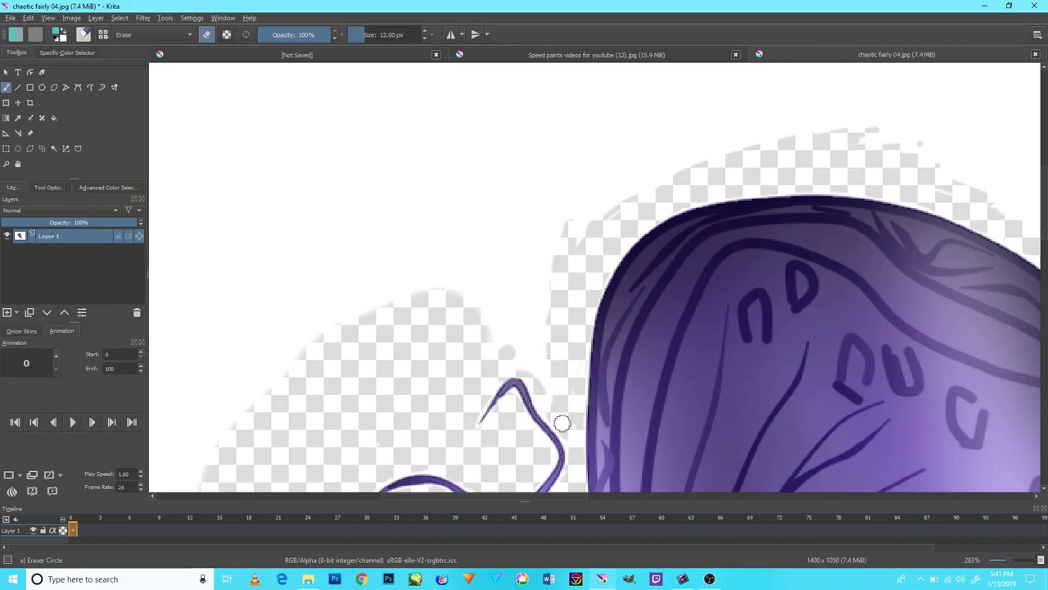
mouse_move(562, 423)
left_mouse_down()
mouse_move(532, 335)
mouse_move(545, 325)
mouse_move(545, 250)
mouse_move(527, 241)
left_mouse_up()
mouse_move(531, 333)
left_mouse_down()
mouse_move(608, 205)
mouse_move(543, 218)
mouse_move(474, 273)
left_mouse_up()
- Glance at the forest document, then return to the butterfly image and reposition the view
key("ctrl+Tab")
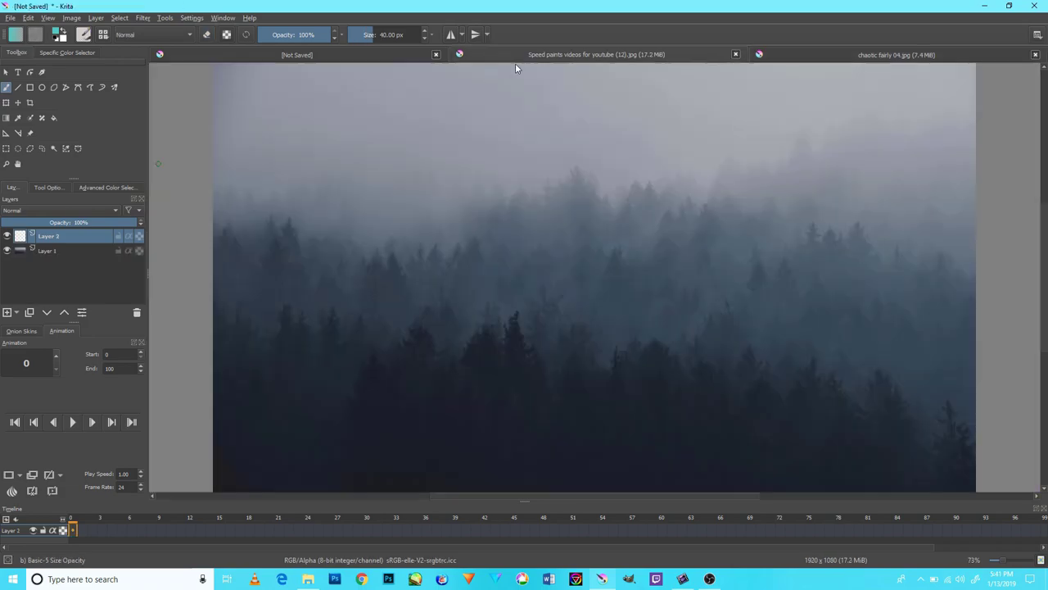
scroll(473, 367, "down", 4)
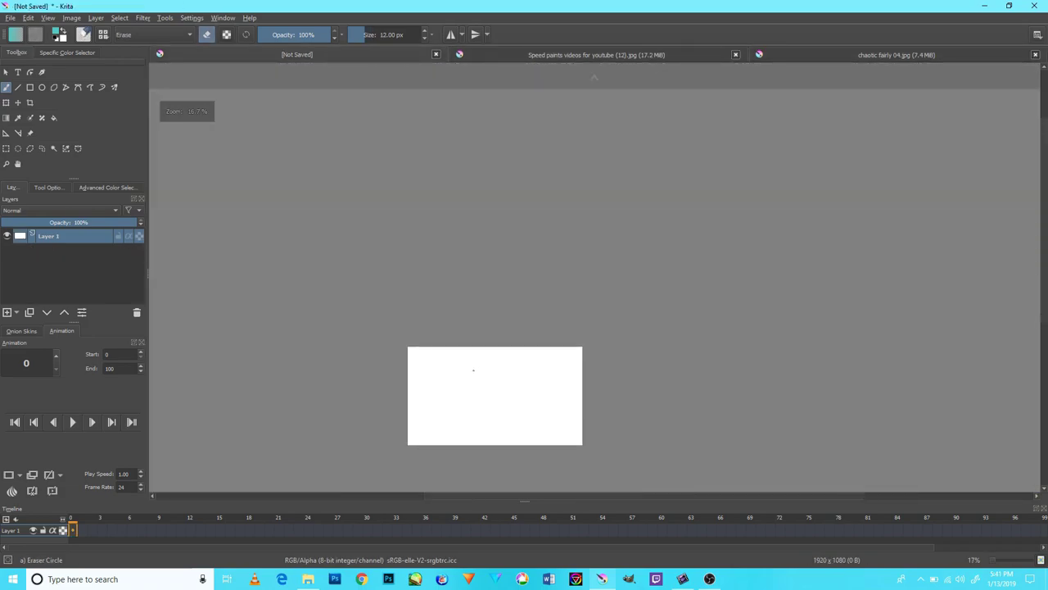
left_click(837, 57)
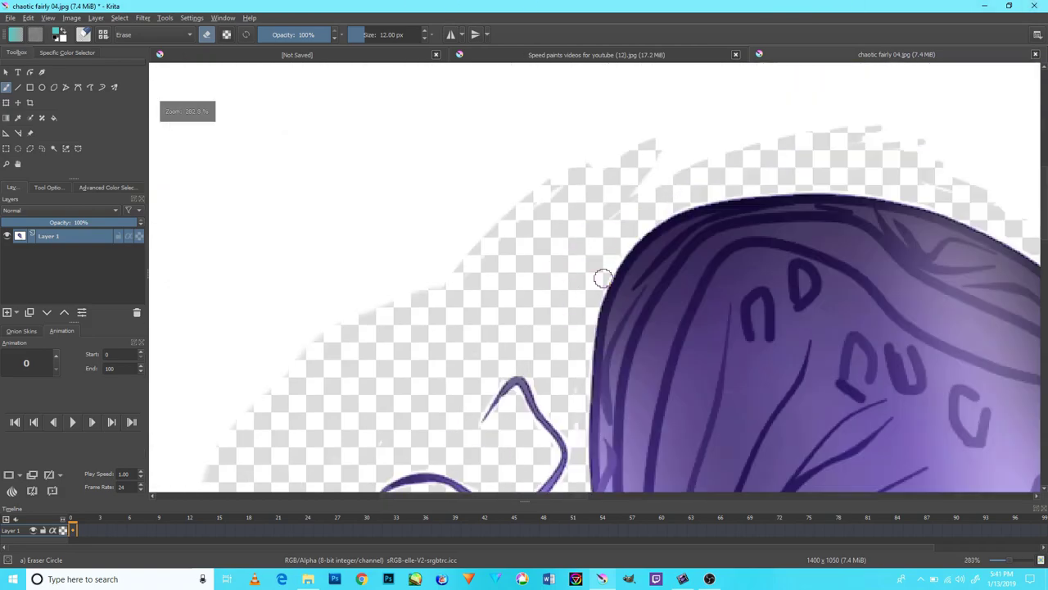
scroll(638, 266, "down", 8)
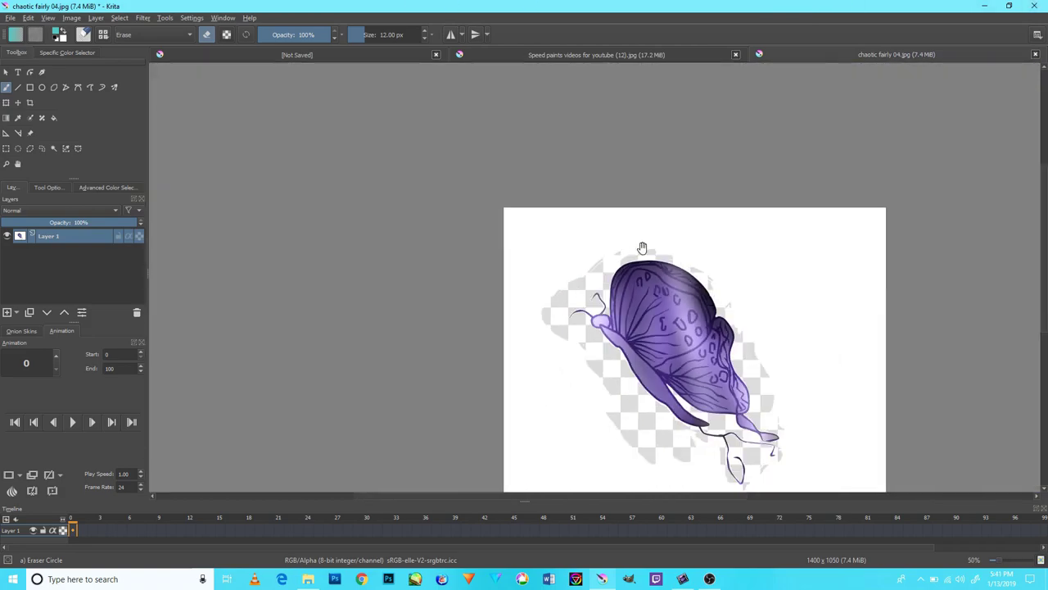
left_click_drag(643, 247, 562, 278)
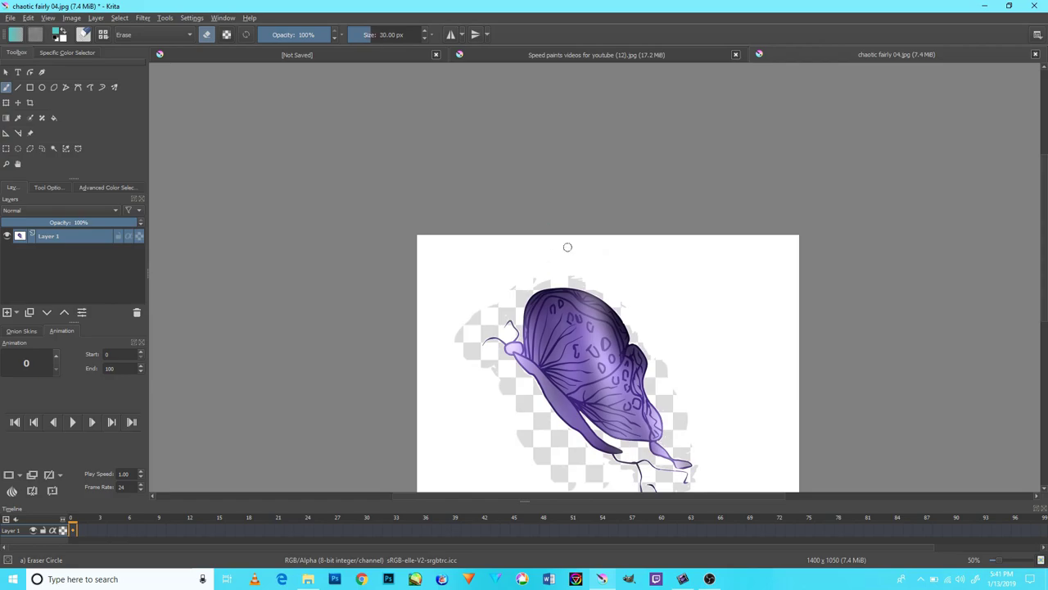
scroll(567, 247, "up", 5)
- Erase the white edge above the wing dome and the leftover white right of the wing
mouse_move(581, 292)
left_mouse_down()
mouse_move(606, 316)
mouse_move(376, 454)
mouse_move(650, 335)
mouse_move(710, 346)
mouse_move(843, 438)
mouse_move(793, 381)
left_mouse_up()
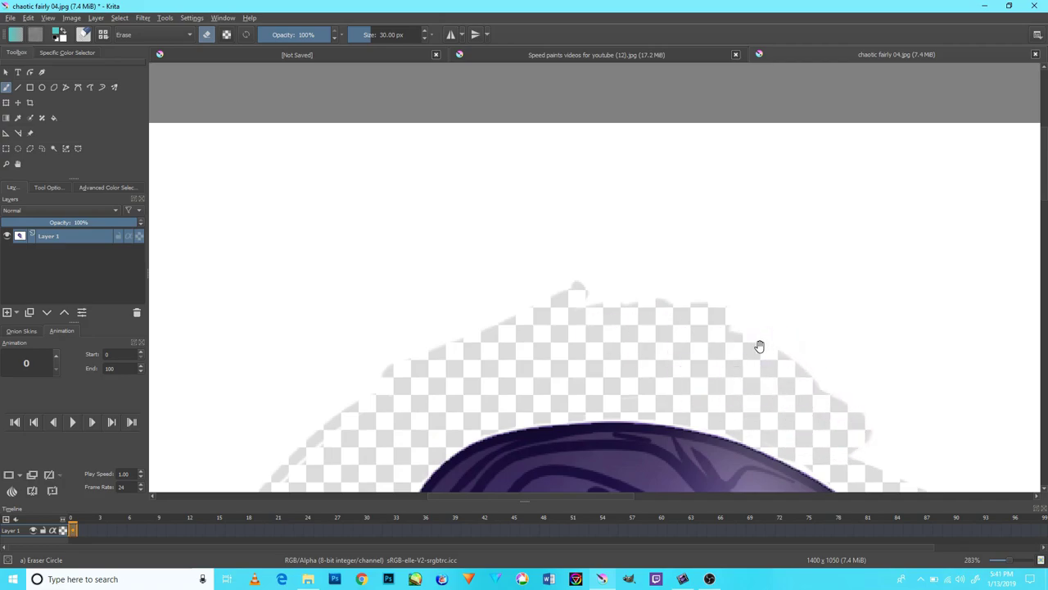
left_click_drag(759, 346, 337, 159)
mouse_move(594, 327)
left_mouse_down()
mouse_move(674, 375)
mouse_move(586, 338)
mouse_move(648, 398)
mouse_move(625, 445)
mouse_move(718, 380)
mouse_move(704, 349)
left_mouse_up()
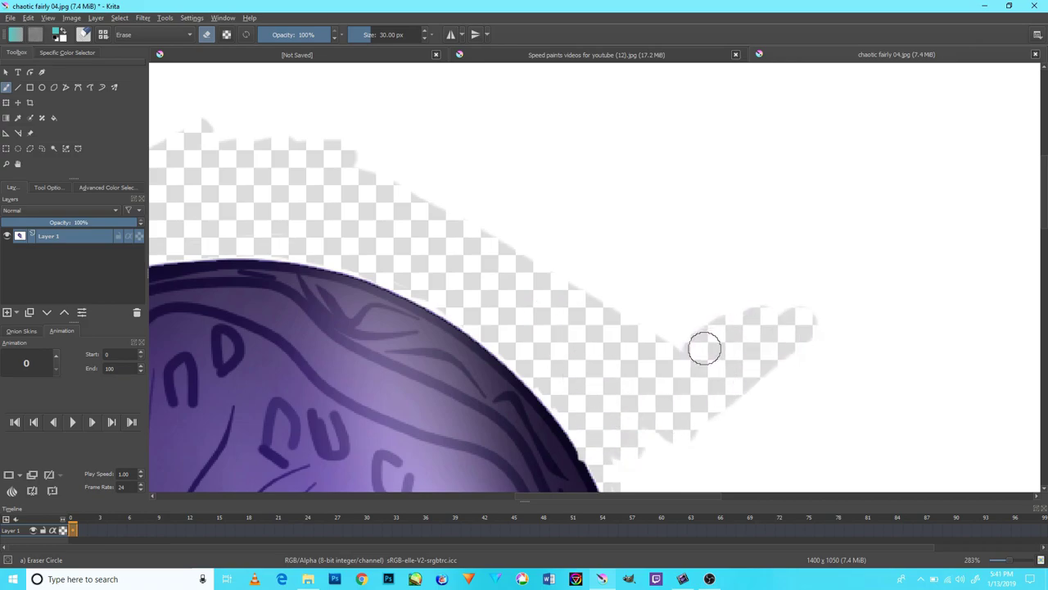
scroll(704, 349, "up", 1)
scroll(693, 362, "down", 7)
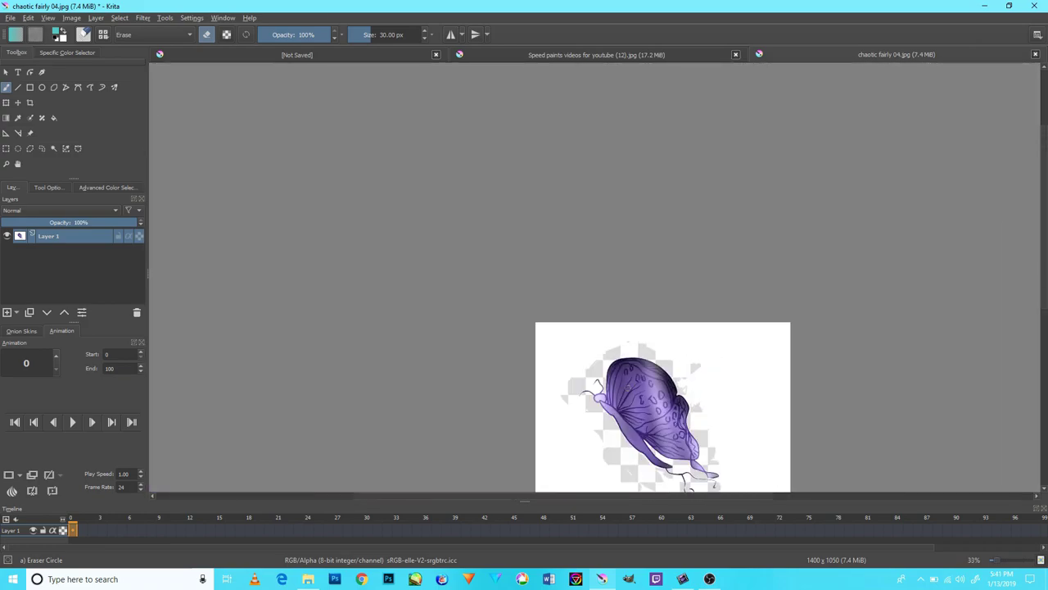
left_click_drag(712, 395, 638, 331)
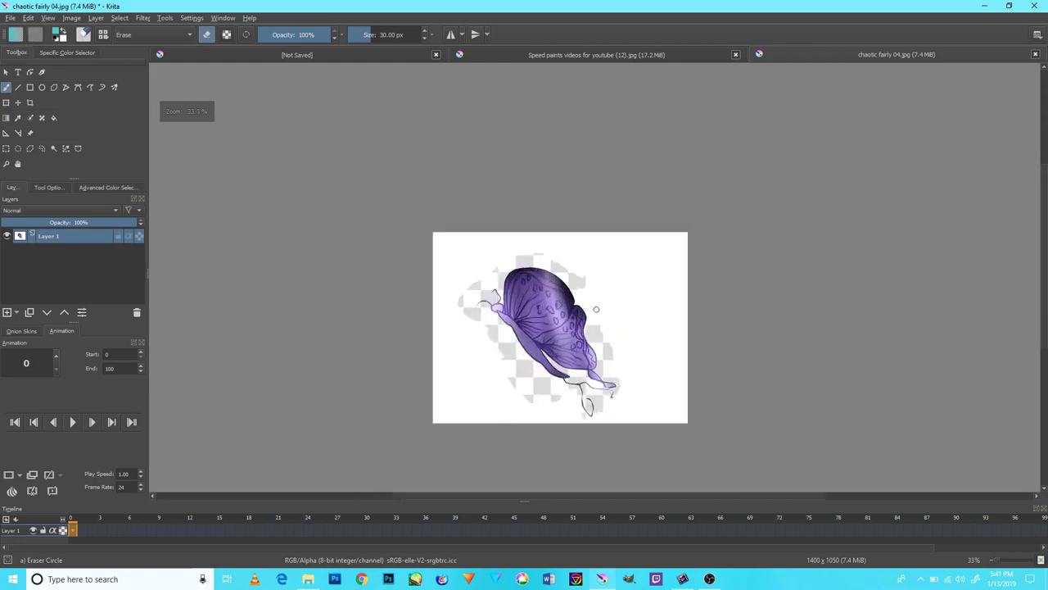
scroll(594, 291, "up", 3)
mouse_move(589, 312)
left_mouse_down()
mouse_move(549, 275)
mouse_move(577, 319)
mouse_move(569, 240)
left_mouse_up()
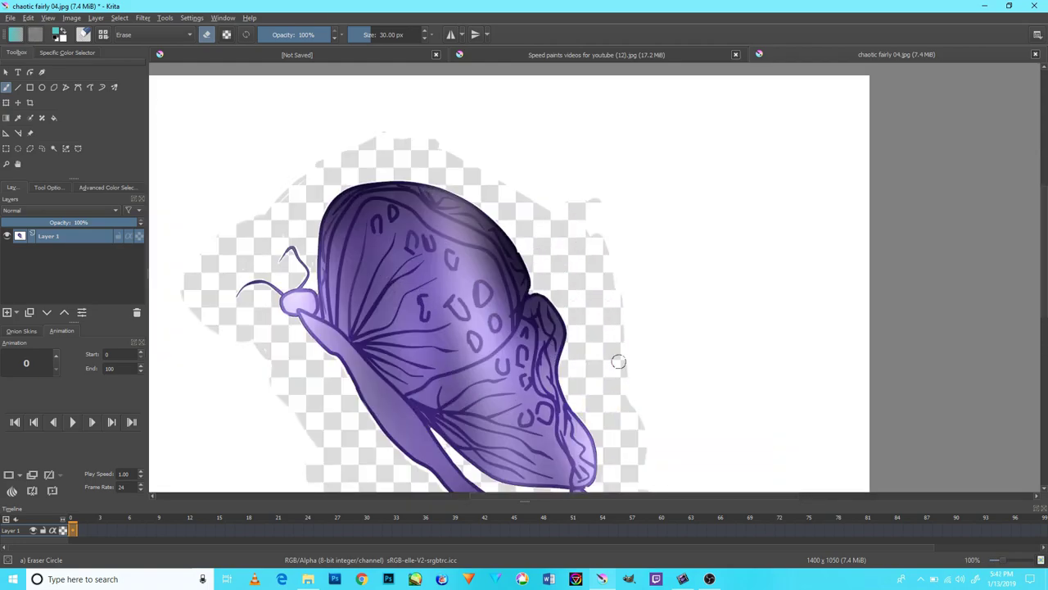
mouse_move(618, 361)
left_mouse_down()
mouse_move(616, 260)
mouse_move(596, 250)
left_mouse_up()
left_click_drag(590, 206, 640, 354)
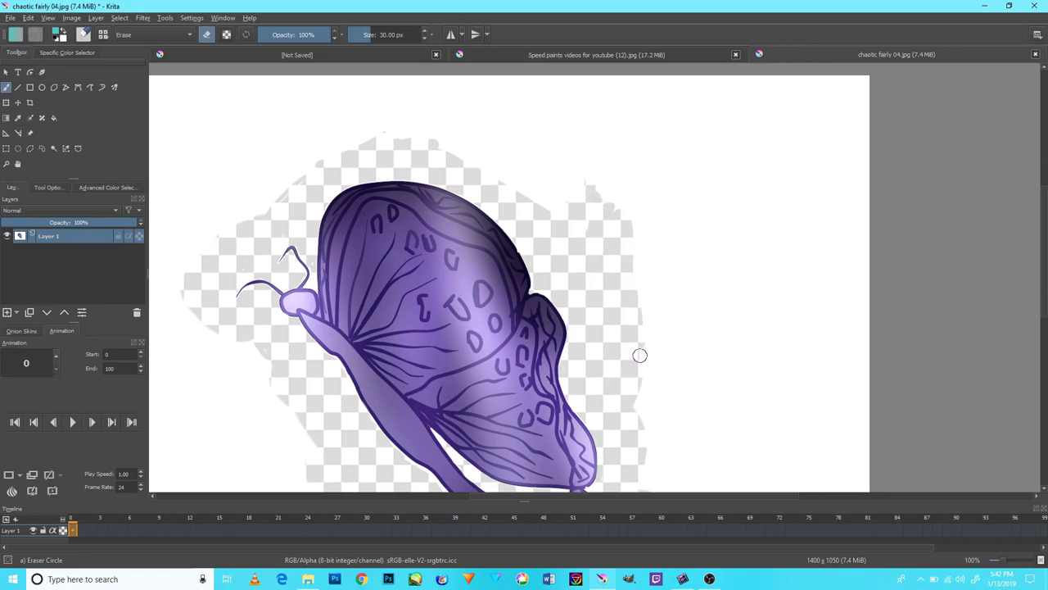
- Erase the leftover white near, below and under the butterfly's tail
scroll(613, 309, "down", 1)
scroll(657, 307, "down", 2)
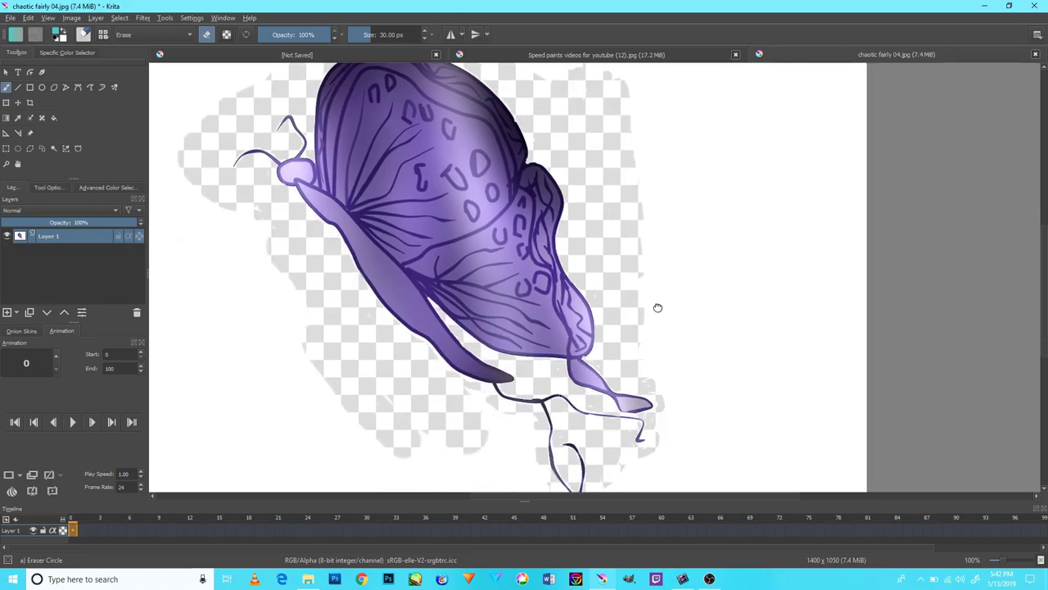
scroll(499, 379, "down", 2)
mouse_move(507, 416)
left_mouse_down()
mouse_move(508, 393)
mouse_move(534, 446)
mouse_move(532, 412)
left_mouse_up()
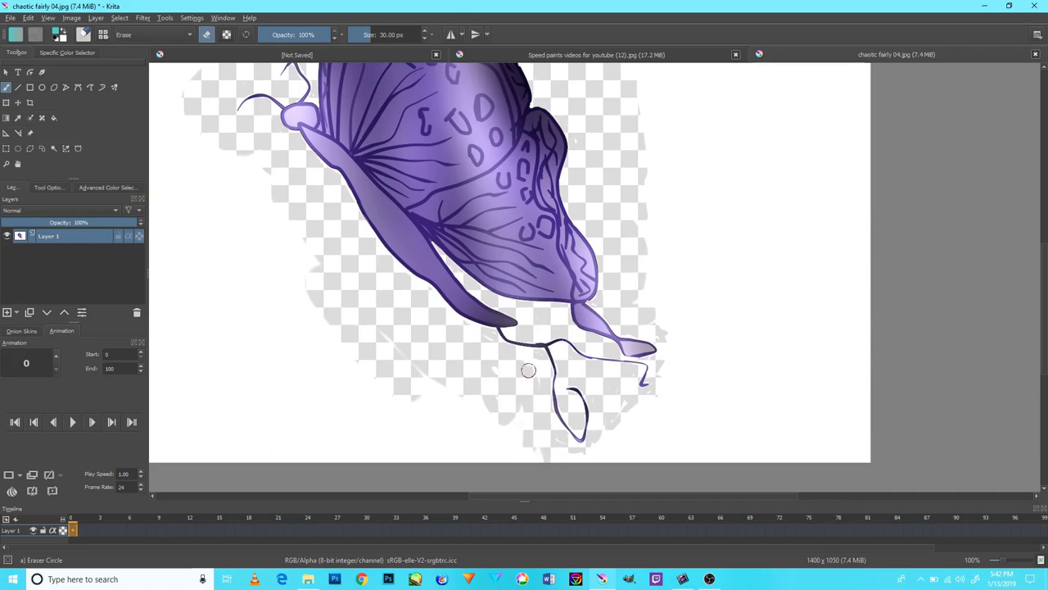
left_click_drag(509, 455, 509, 413)
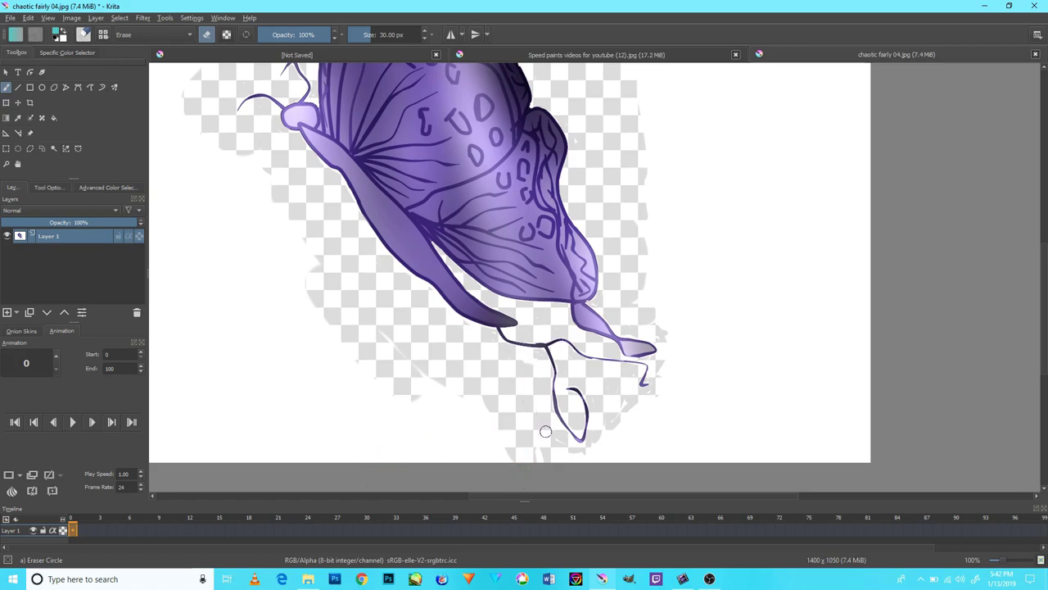
mouse_move(566, 457)
left_mouse_down()
mouse_move(659, 450)
mouse_move(602, 454)
mouse_move(662, 409)
left_mouse_up()
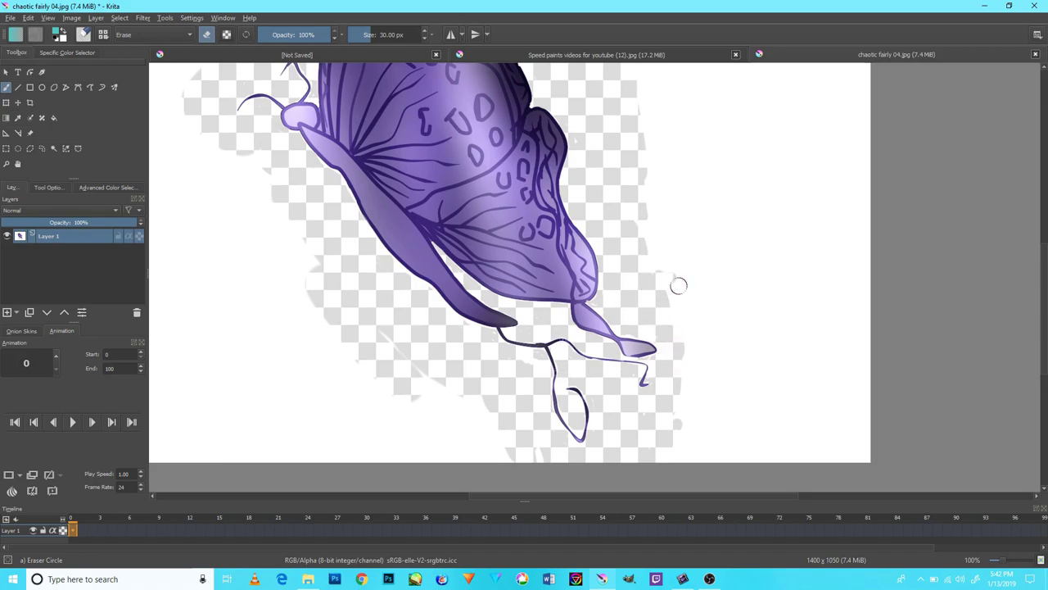
scroll(583, 317, "up", 4)
scroll(583, 316, "up", 4)
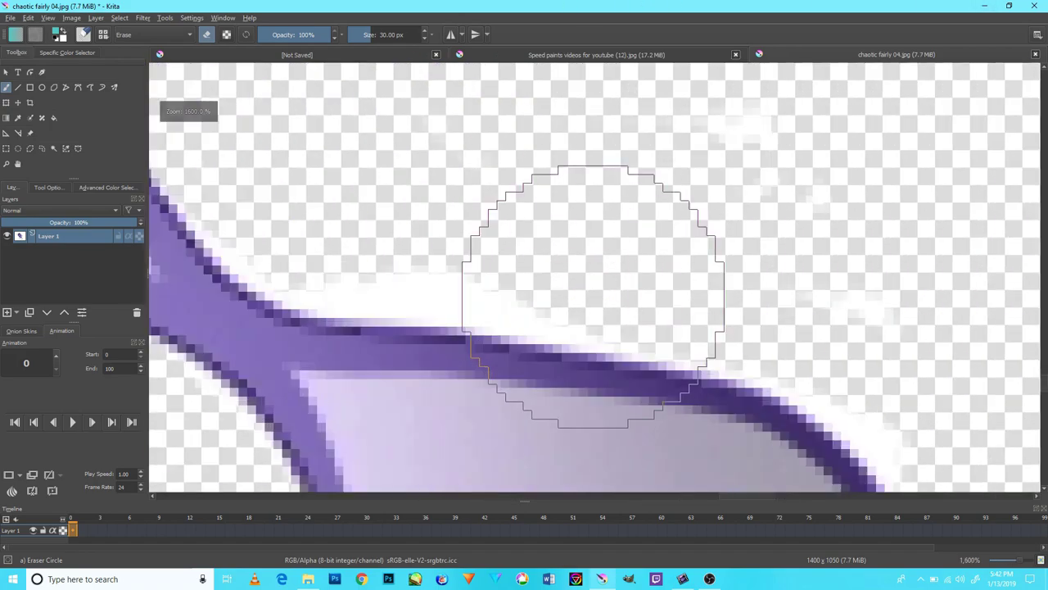
- Shrink the eraser to 9 px and bring the pointed wing tip into view
key("bracketleft")
key("bracketleft")
key("bracketleft")
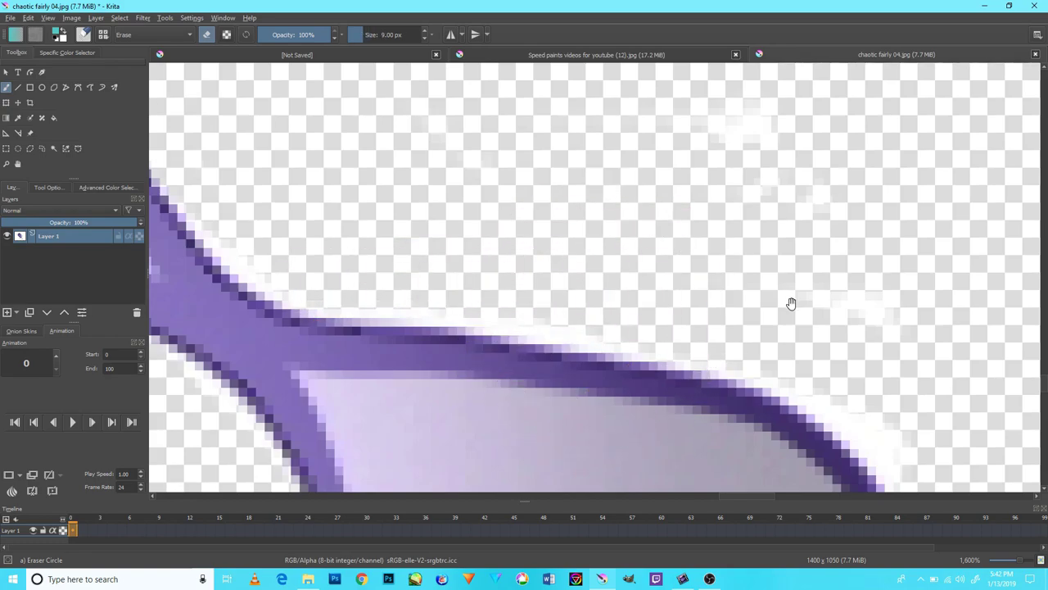
left_click_drag(789, 300, 740, 269)
left_click_drag(779, 339, 661, 270)
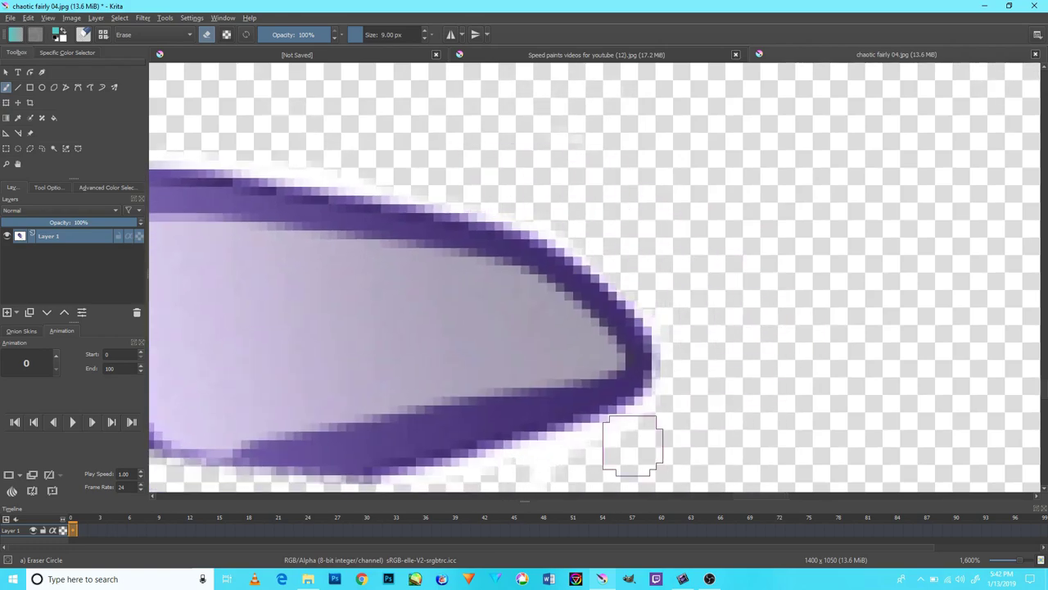
scroll(730, 349, "down", 2)
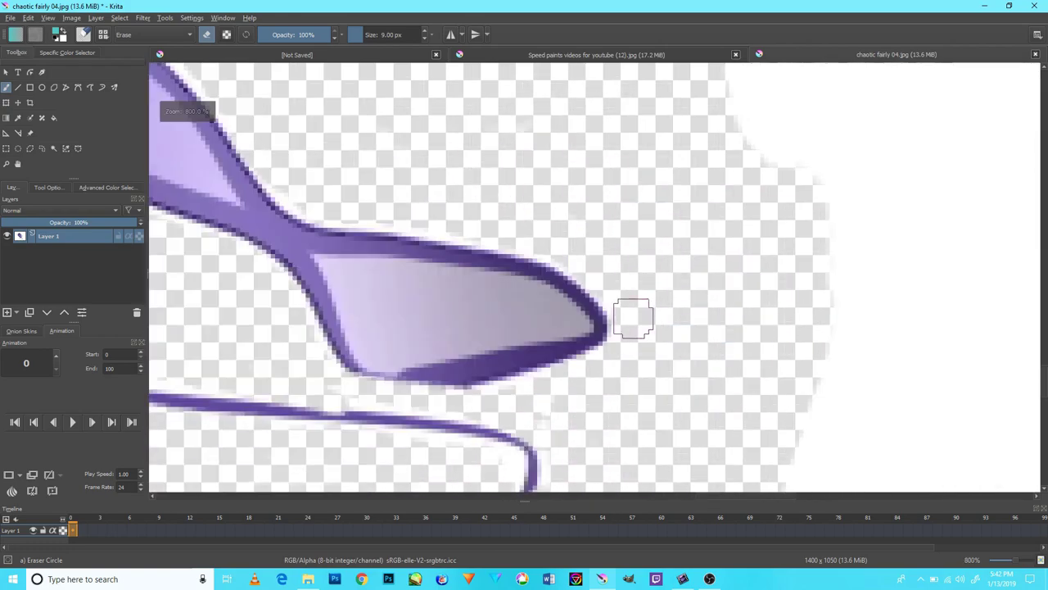
scroll(631, 316, "down", 4)
scroll(643, 300, "down", 3)
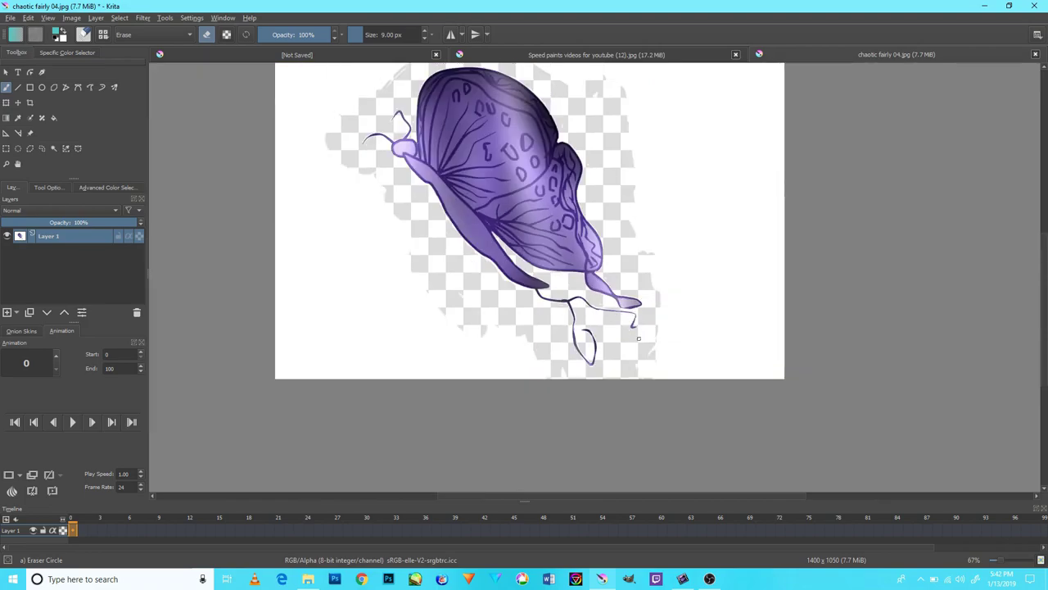
- With a larger eraser, clear the white right of, below and lower-left of the butterfly and along the top
key("]")
mouse_move(671, 364)
left_mouse_down()
mouse_move(650, 352)
mouse_move(623, 183)
mouse_move(684, 368)
left_mouse_up()
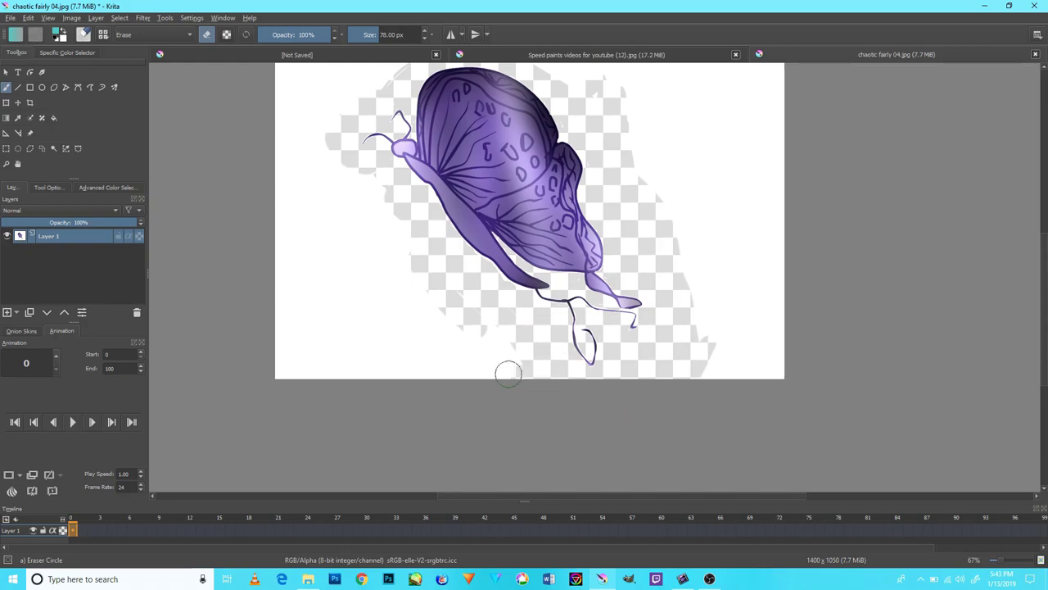
left_click_drag(502, 367, 482, 385)
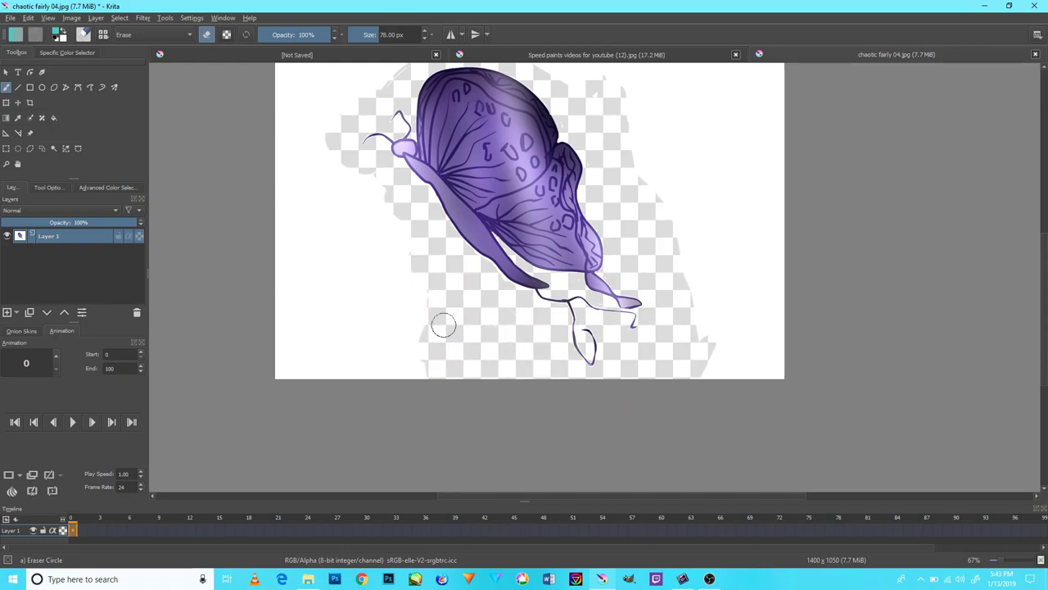
mouse_move(439, 325)
left_mouse_down()
mouse_move(417, 333)
mouse_move(415, 371)
mouse_move(447, 518)
left_mouse_up()
mouse_move(373, 308)
left_mouse_down()
mouse_move(519, 171)
mouse_move(597, 205)
mouse_move(661, 254)
mouse_move(711, 348)
mouse_move(670, 203)
mouse_move(728, 391)
left_mouse_up()
mouse_move(680, 259)
left_mouse_down()
mouse_move(739, 439)
mouse_move(482, 194)
mouse_move(595, 176)
mouse_move(420, 255)
left_mouse_up()
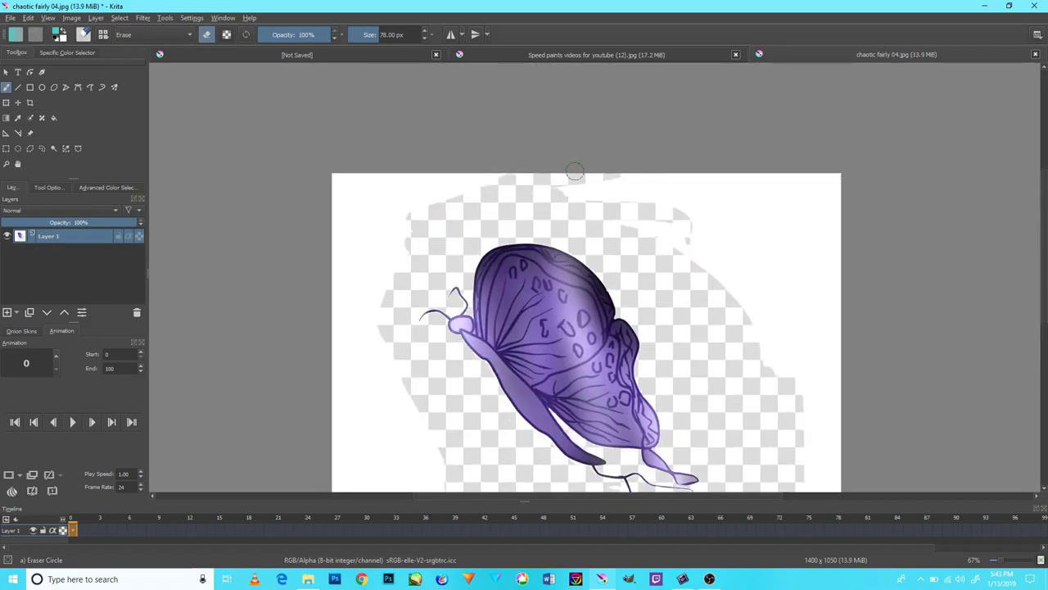
left_click_drag(575, 172, 753, 205)
- Enlarge the eraser slightly, clear the last white at top right, left edge and upper left, and fit the canvas
key("bracketright")
key("bracketright")
key("bracketright")
key("bracketright")
left_click_drag(766, 269, 745, 158)
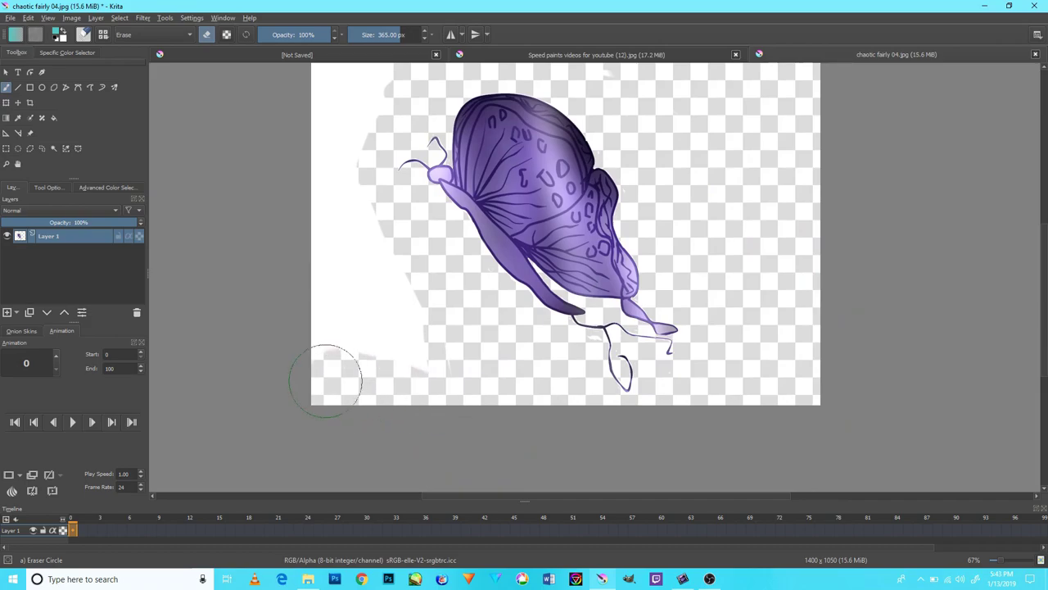
mouse_move(326, 381)
left_mouse_down()
mouse_move(416, 355)
mouse_move(398, 445)
mouse_move(379, 257)
mouse_move(393, 379)
mouse_move(543, 94)
left_mouse_up()
left_click_drag(391, 122, 352, 188)
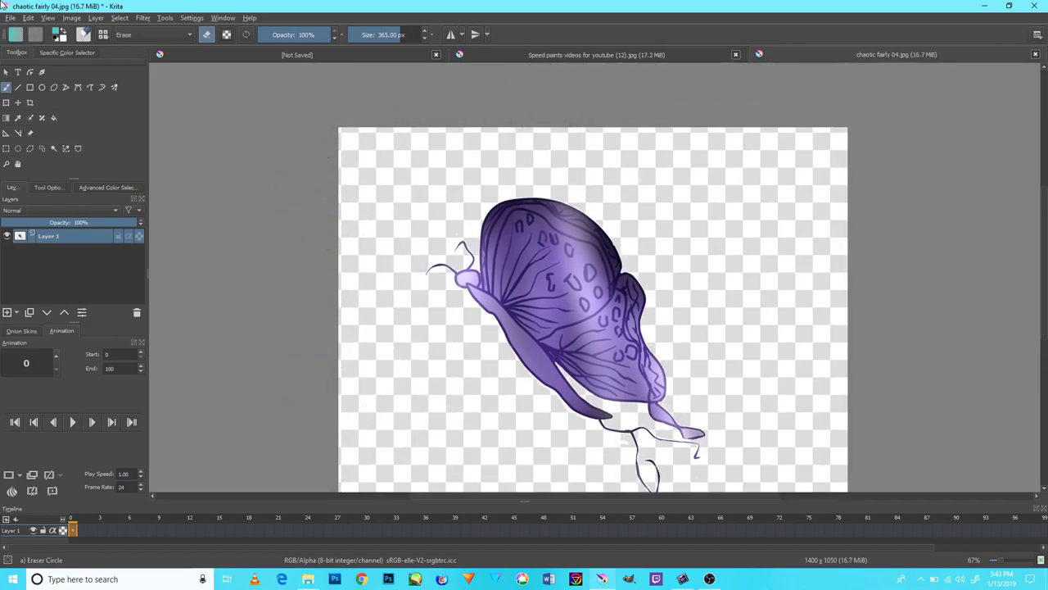
key("2")
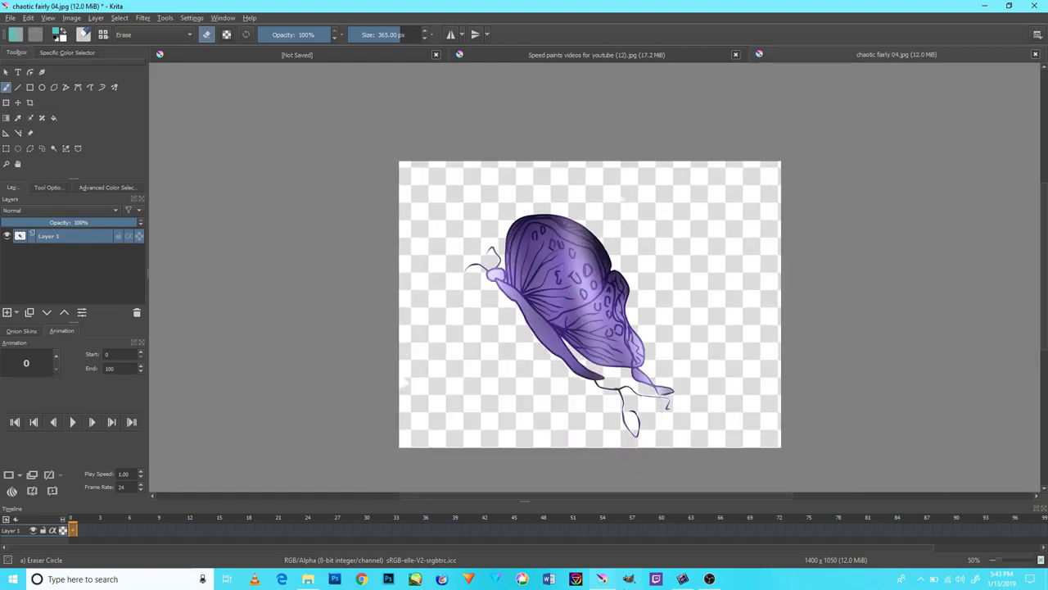
key("slash")
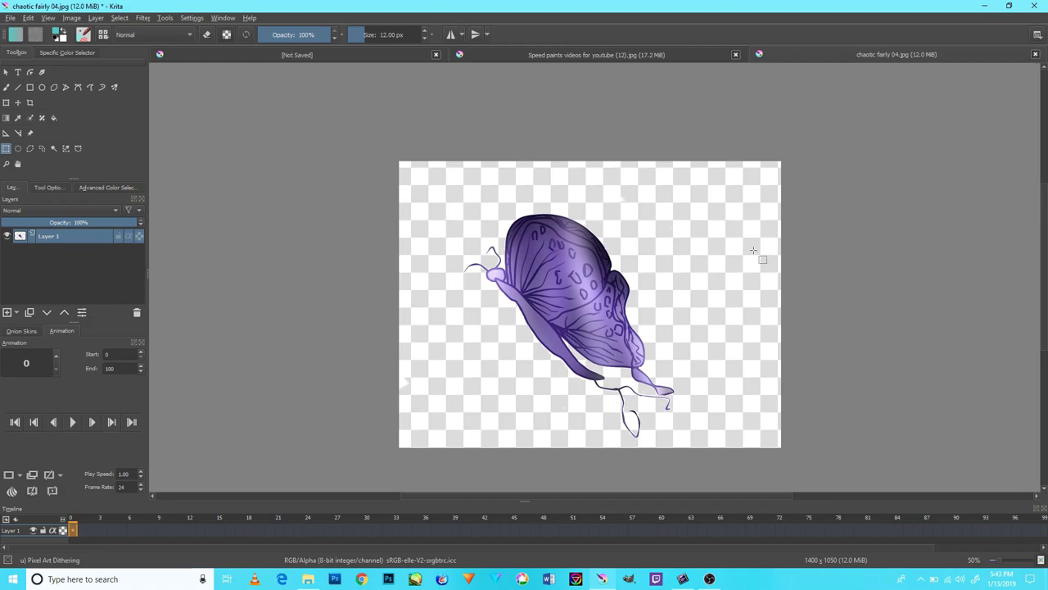
- Cut the rectangle-selected butterfly and paste it onto the misty forest photo
left_click_drag(728, 193, 439, 445)
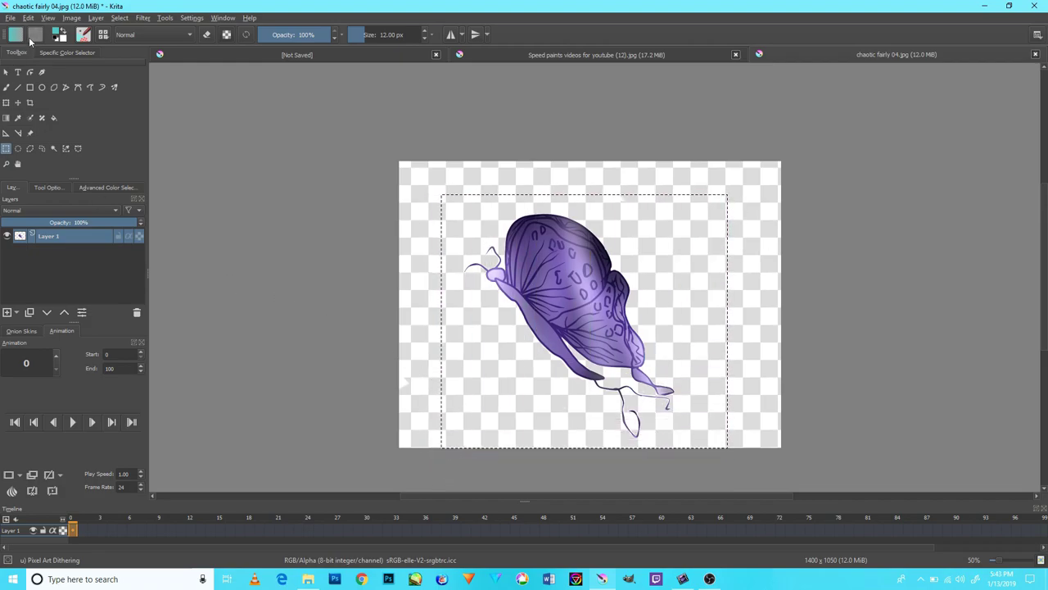
left_click(28, 17)
left_click(43, 56)
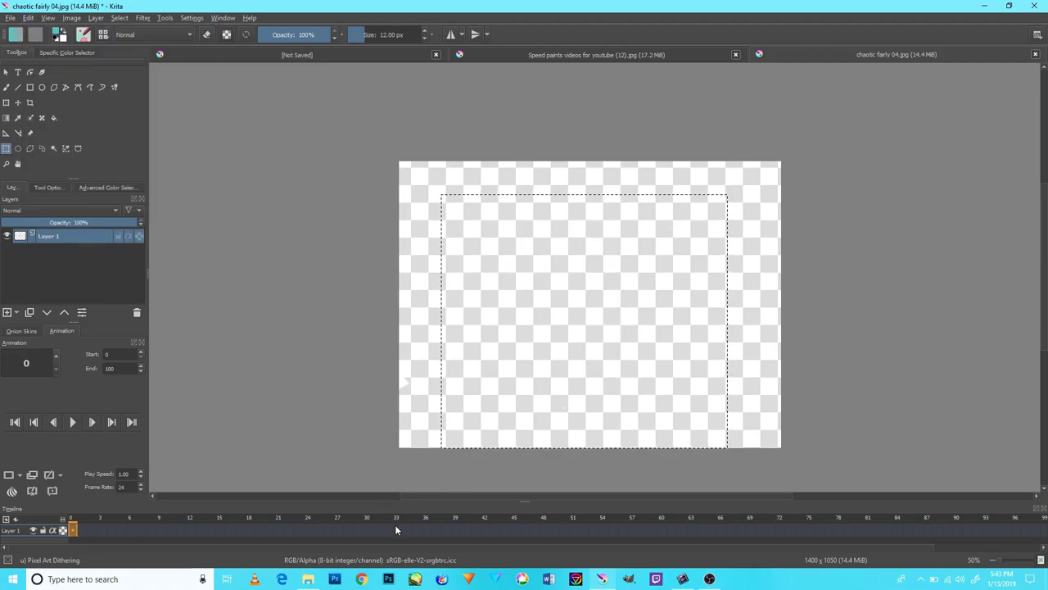
left_click(655, 54)
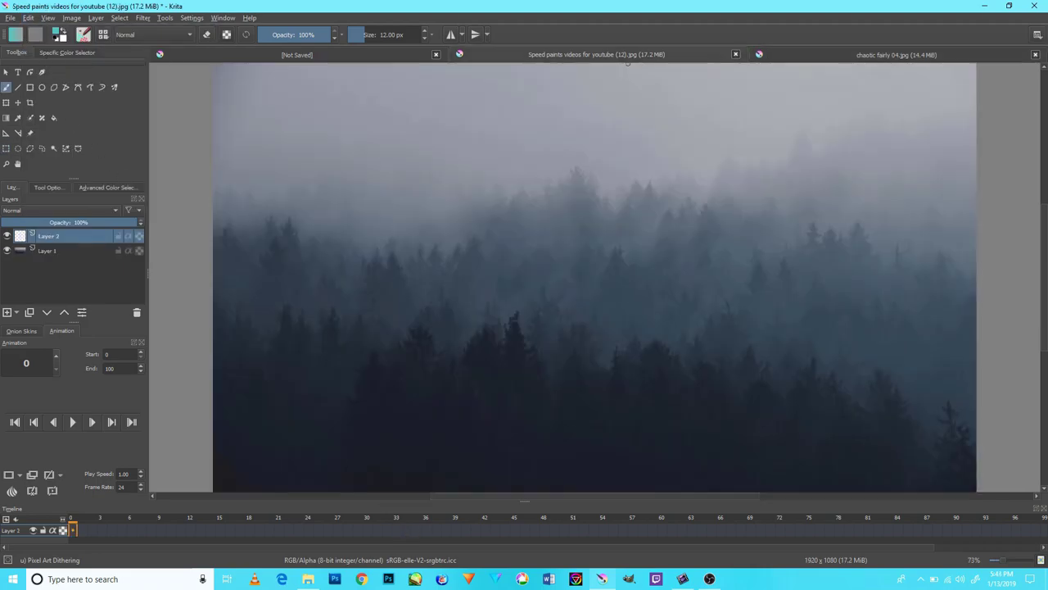
left_click(30, 18)
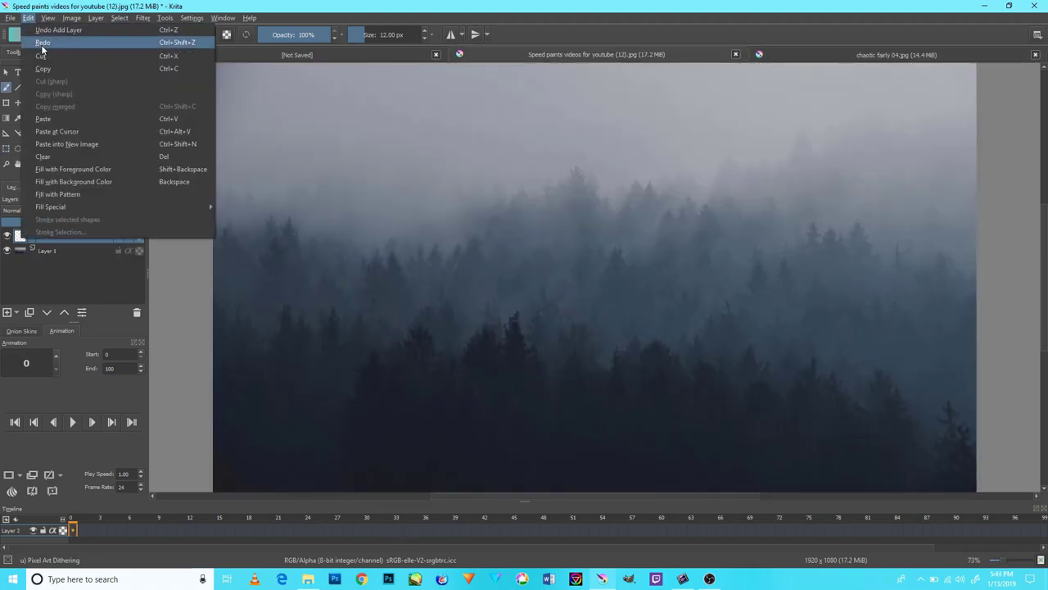
left_click(78, 119)
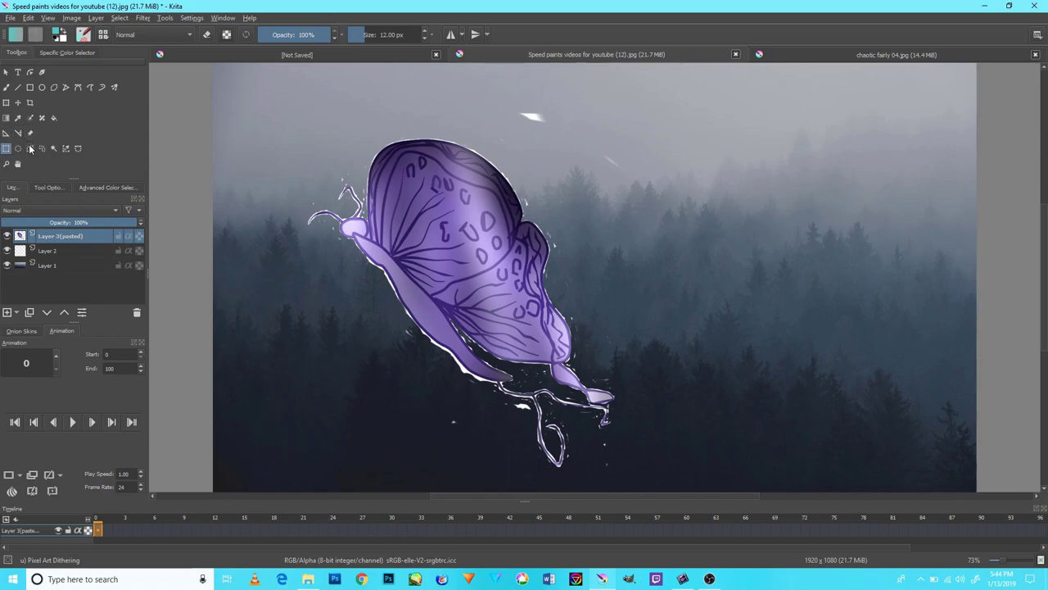
- Rotate the pasted butterfly layer slightly with the Transform tool
left_click(11, 105)
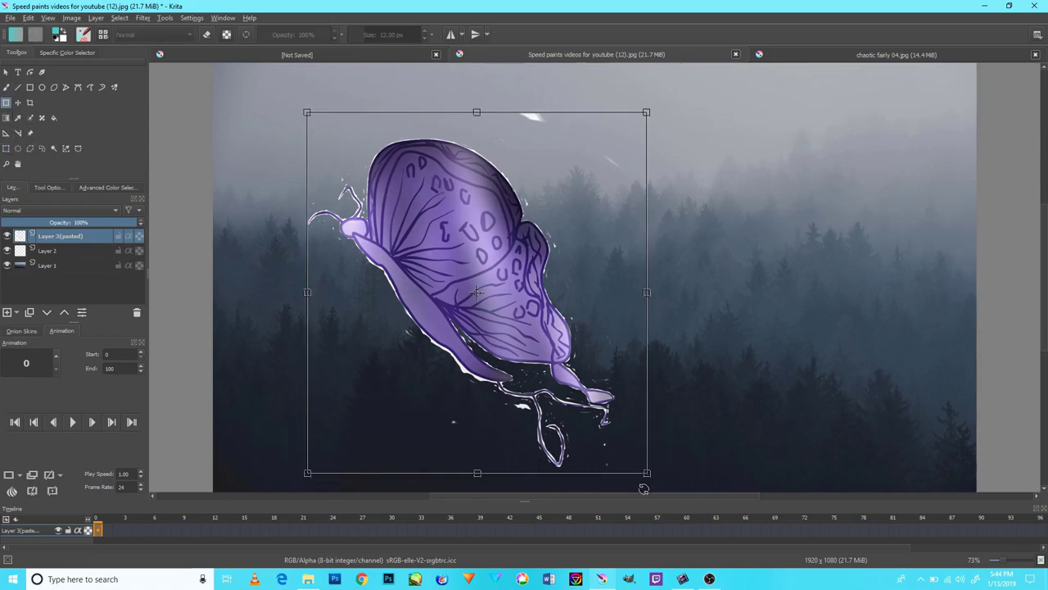
left_click_drag(648, 476, 643, 479)
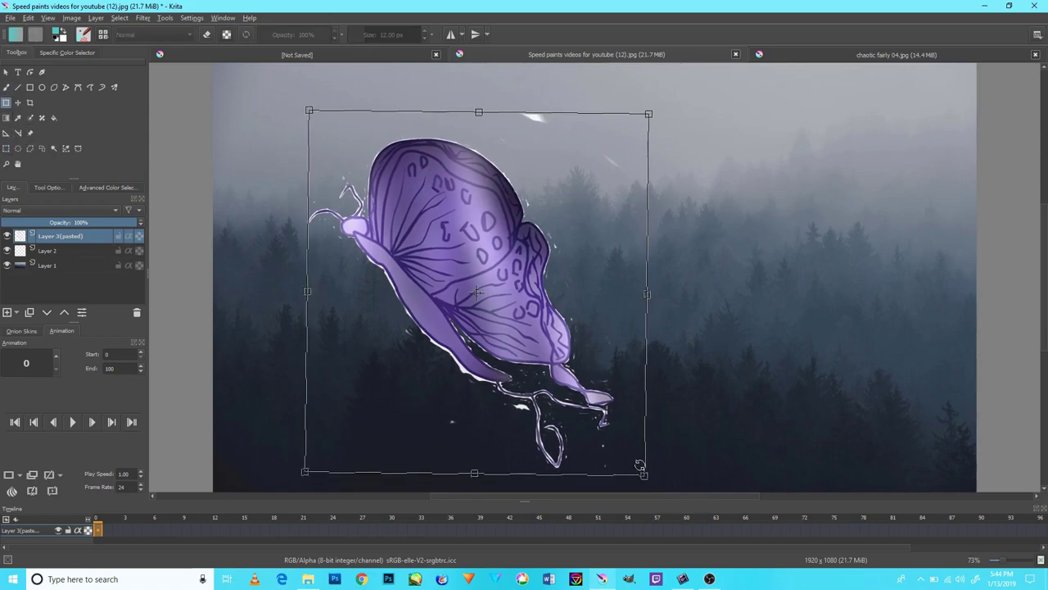
left_click(6, 148)
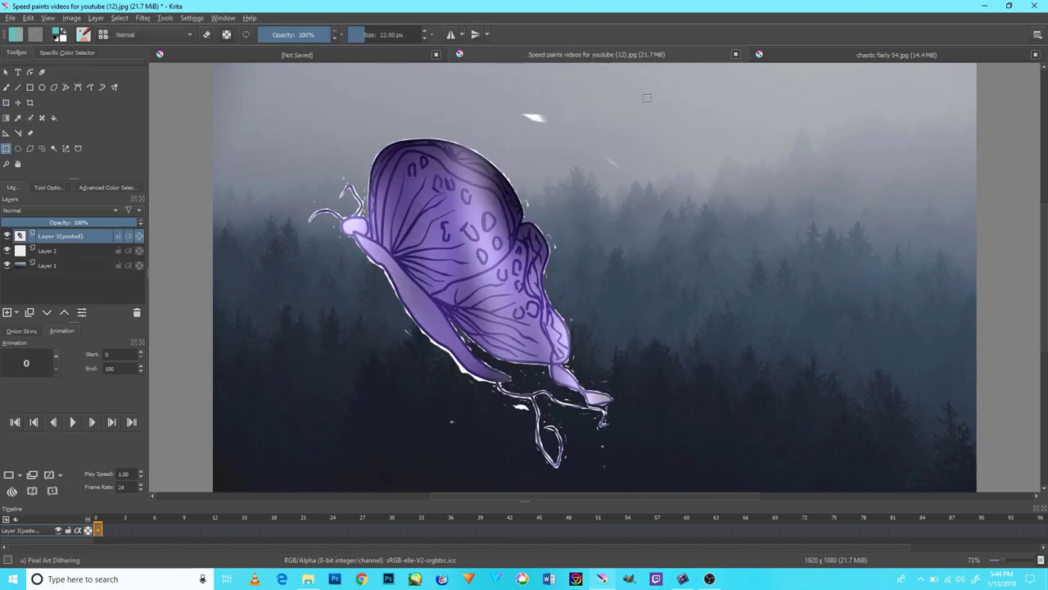
- Switch to eraser mode with a smaller brush and remove the white specks above and below the butterfly
key("e")
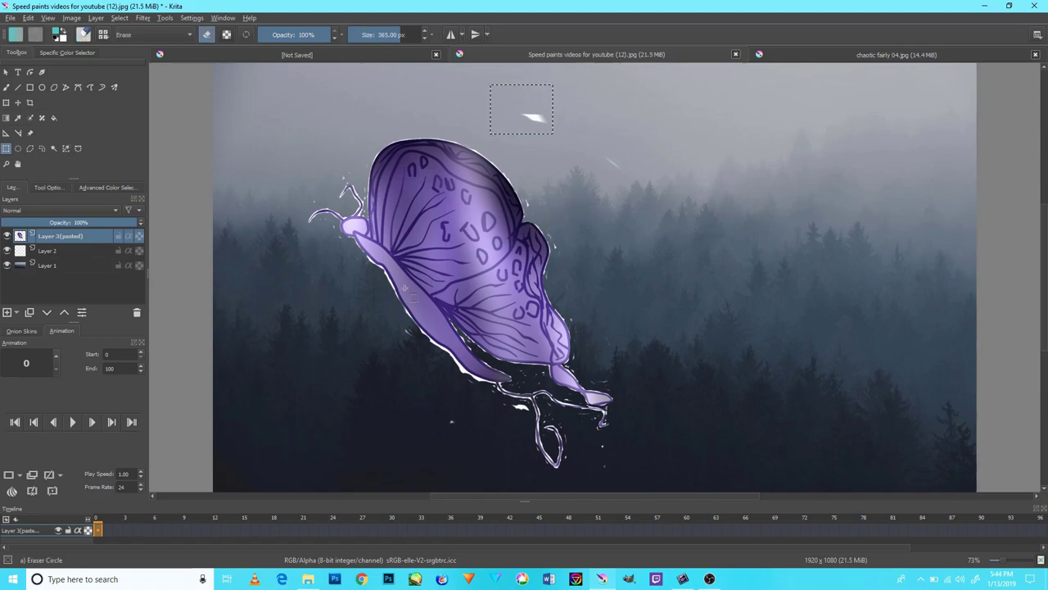
key("e")
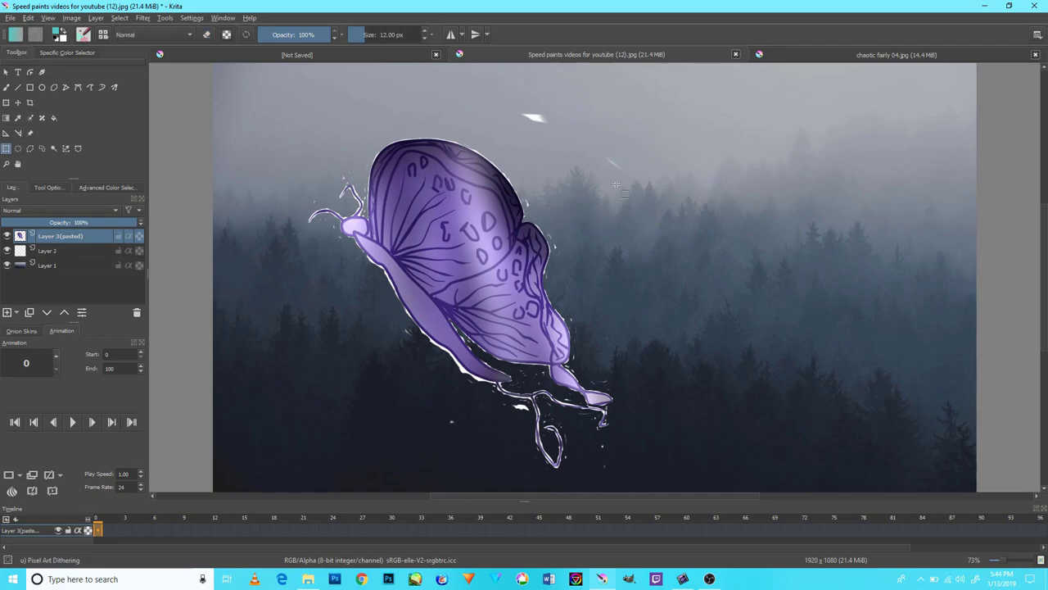
key("e")
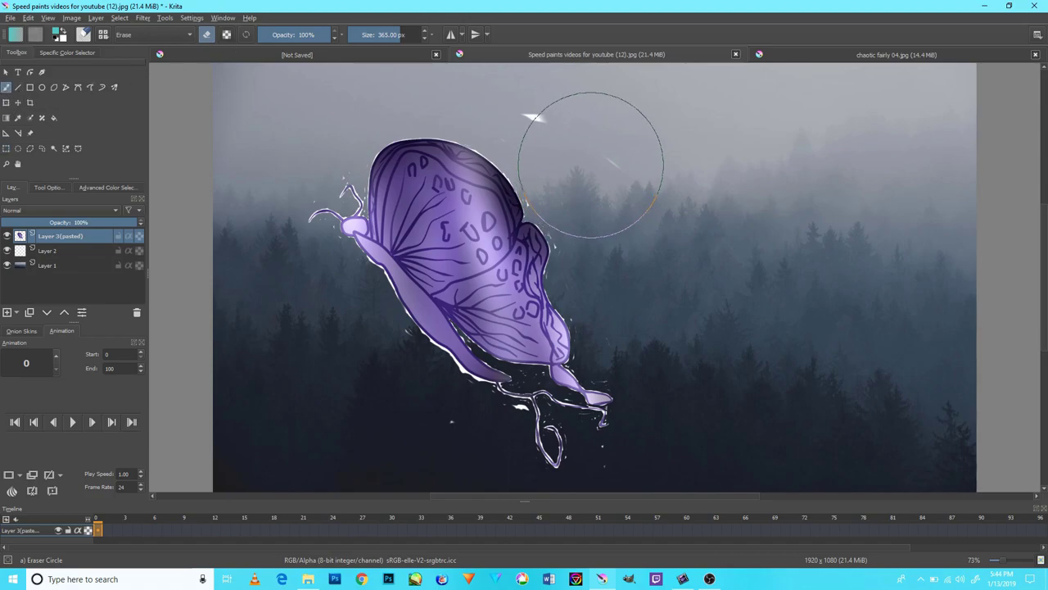
key("bracketleft")
key("bracketleft")
key("bracketleft")
key("bracketleft")
key("bracketleft")
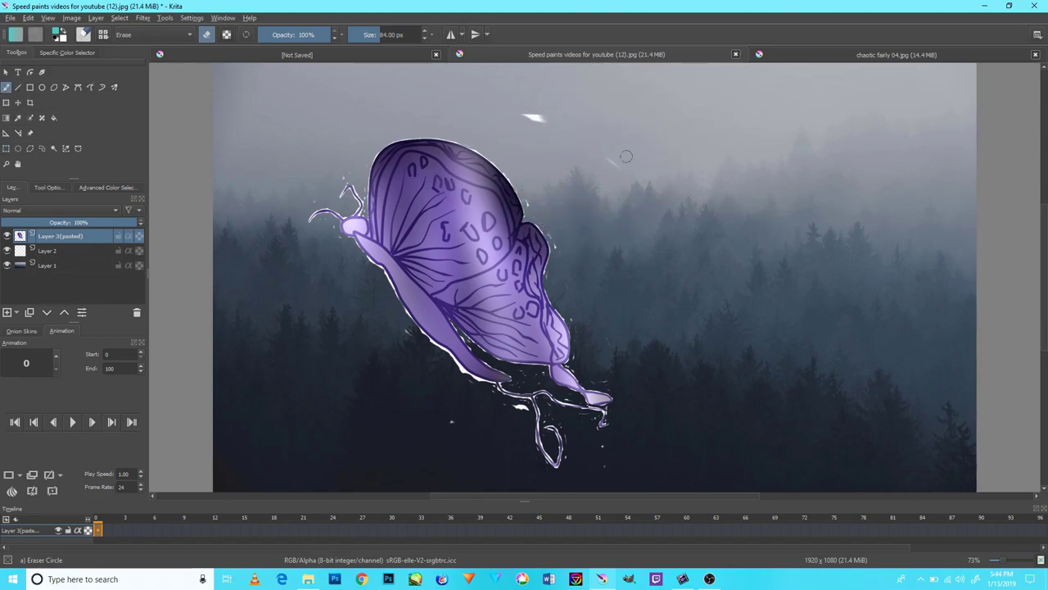
left_click(537, 116)
left_click_drag(610, 480, 599, 475)
left_click_drag(437, 453, 443, 412)
- Shrink the eraser to 26 px, erase the halo along the wing's lower edge, and recentre the forest image
scroll(398, 339, "up", 3)
scroll(601, 276, "up", 2)
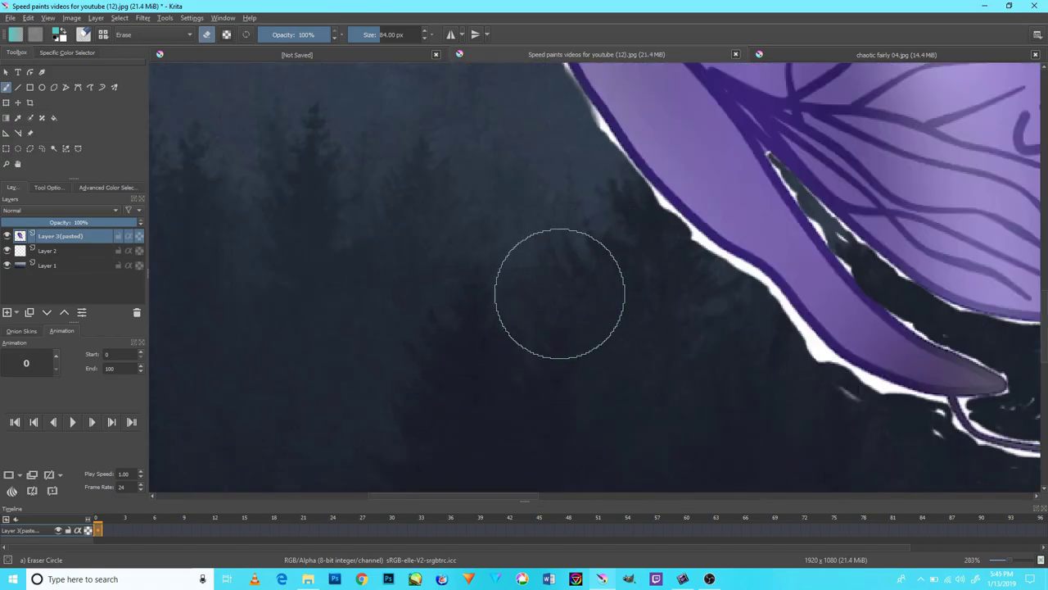
key("bracketleft")
key("bracketleft")
key("bracketleft")
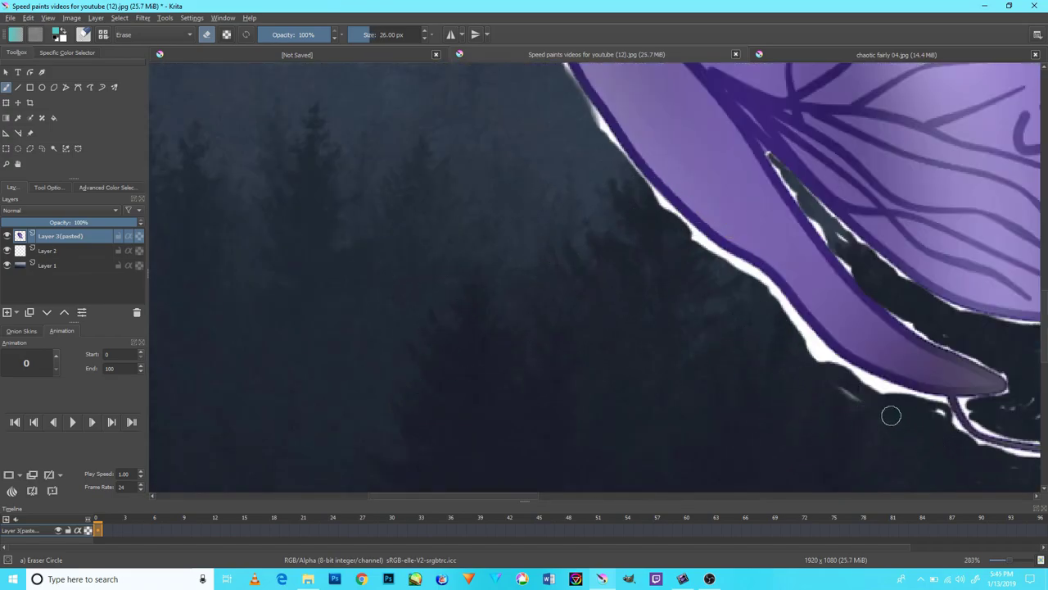
mouse_move(891, 416)
left_mouse_down()
mouse_move(765, 308)
mouse_move(929, 417)
left_mouse_up()
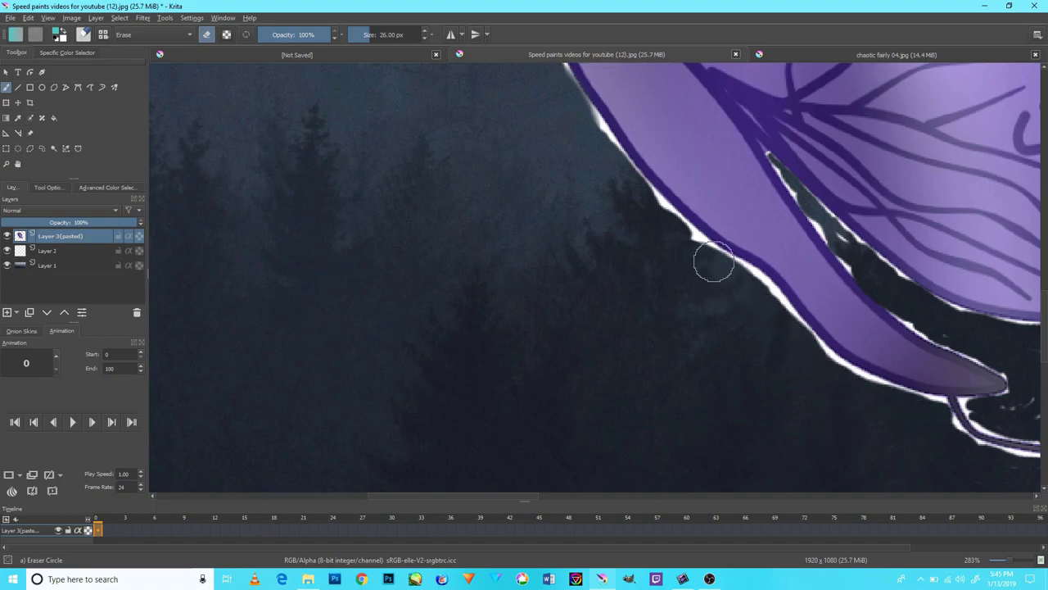
scroll(796, 200, "up", 5)
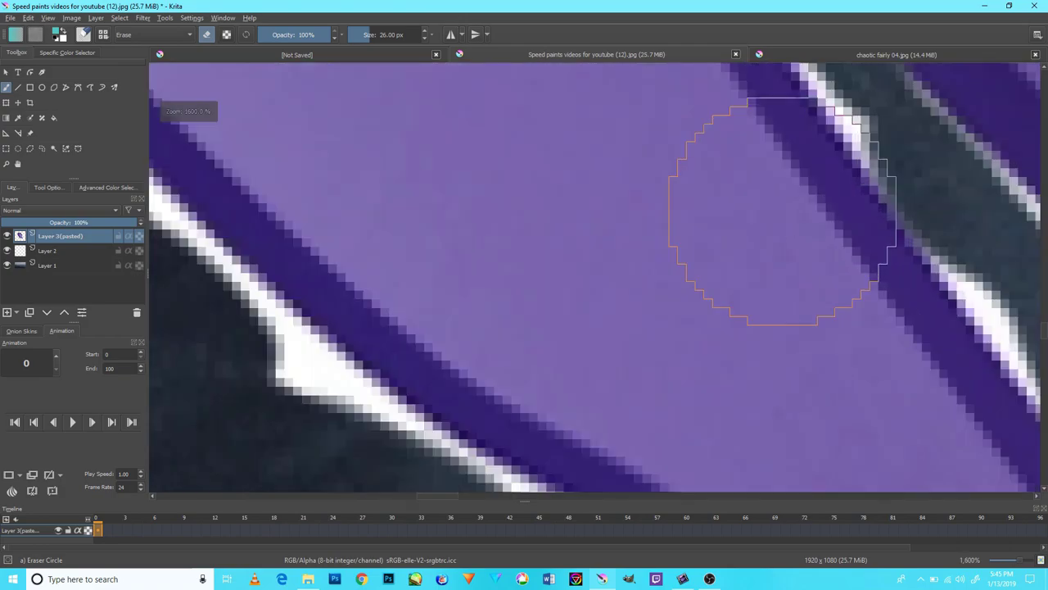
scroll(782, 212, "down", 8)
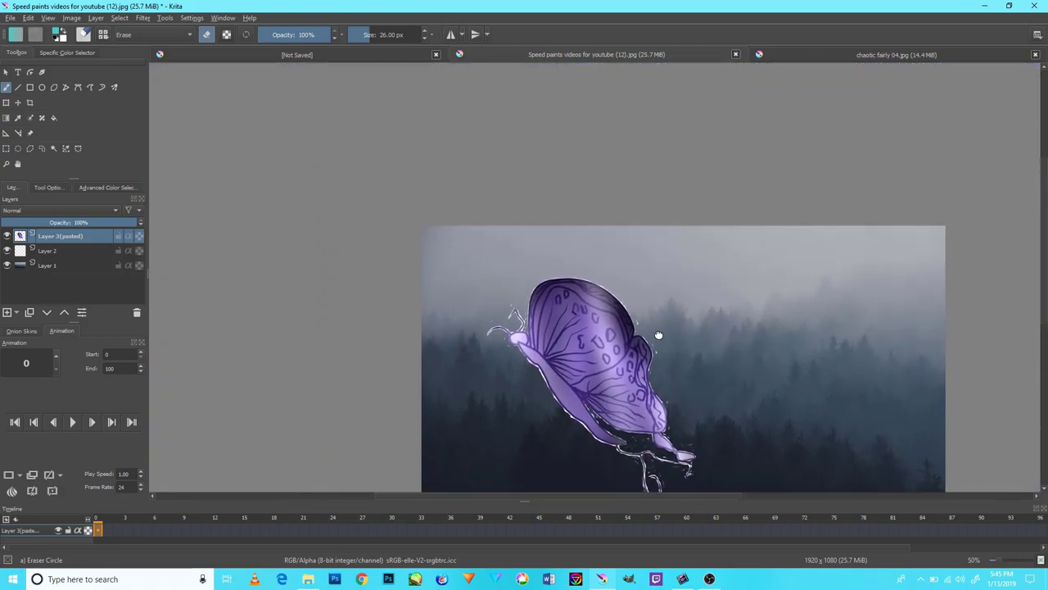
left_click_drag(880, 156, 637, 314)
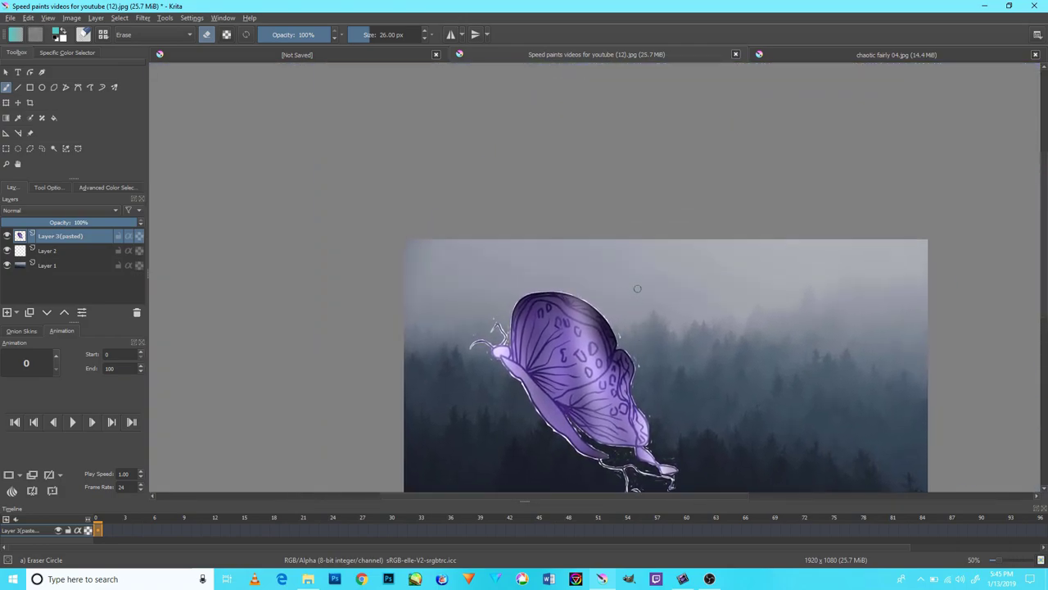
scroll(637, 288, "up", 4)
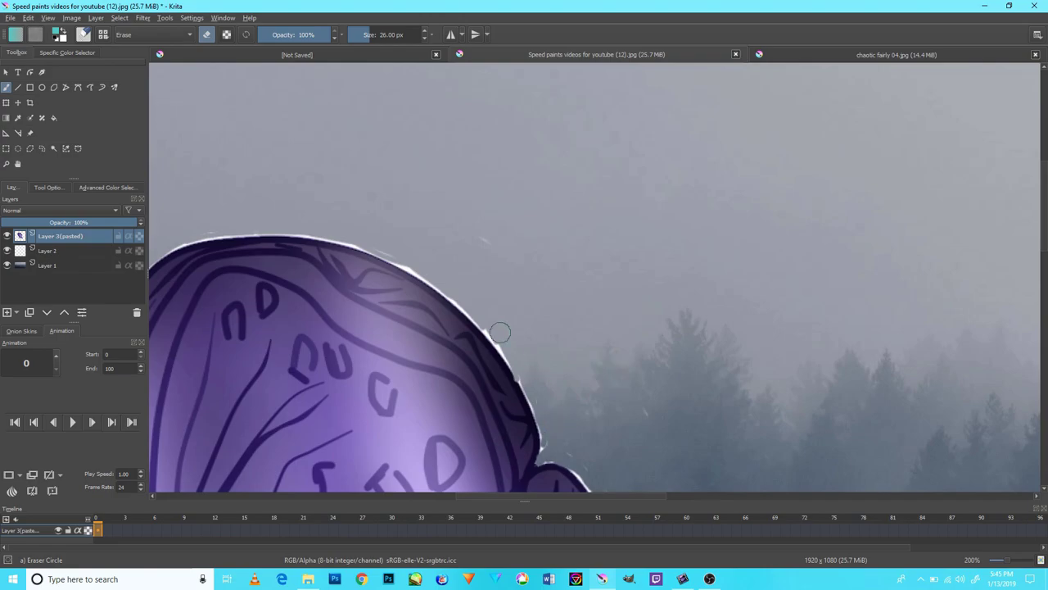
scroll(660, 432, "down", 3)
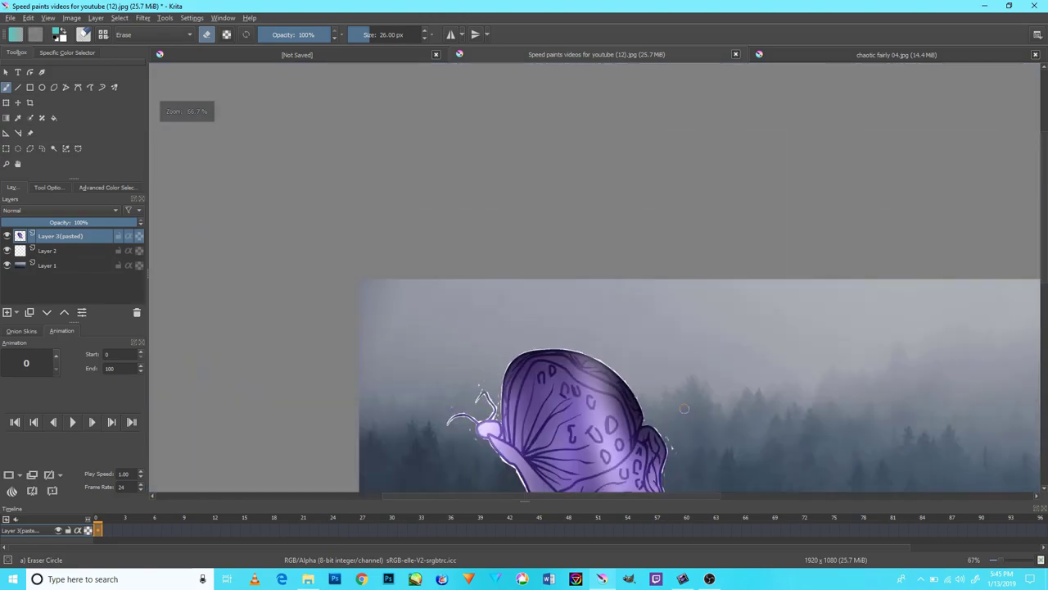
scroll(677, 451, "up", 3)
scroll(647, 426, "up", 2)
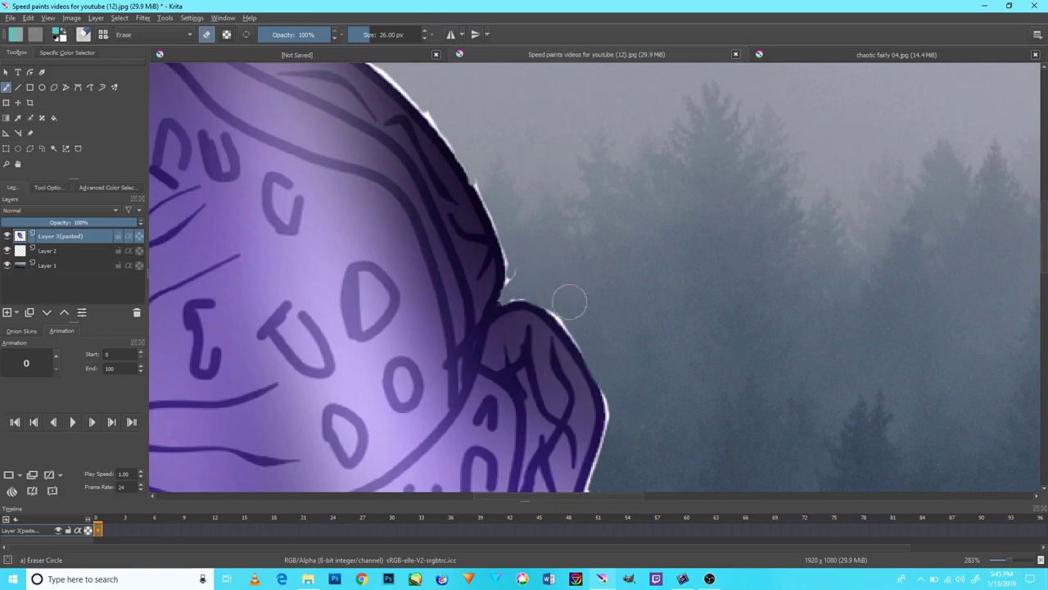
scroll(637, 375, "up", 3)
scroll(634, 376, "down", 8)
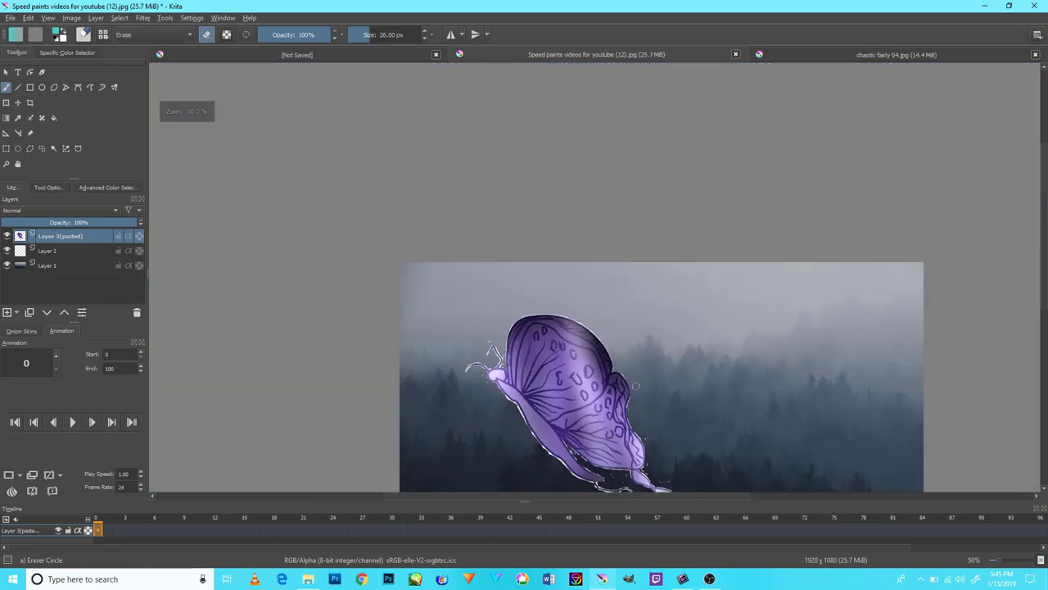
- Zoom in, shrink the eraser to 6 px, and erase the white outline along the wing edge to its top
left_click_drag(665, 366, 695, 238)
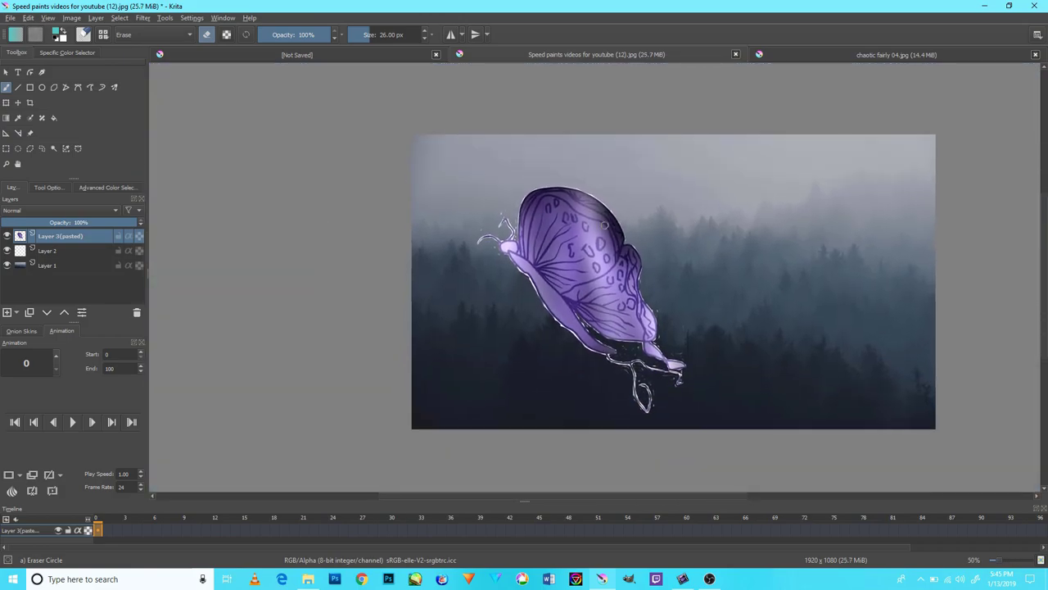
scroll(610, 214, "down", 1)
scroll(593, 358, "up", 6)
key("bracketleft")
key("bracketleft")
key("bracketleft")
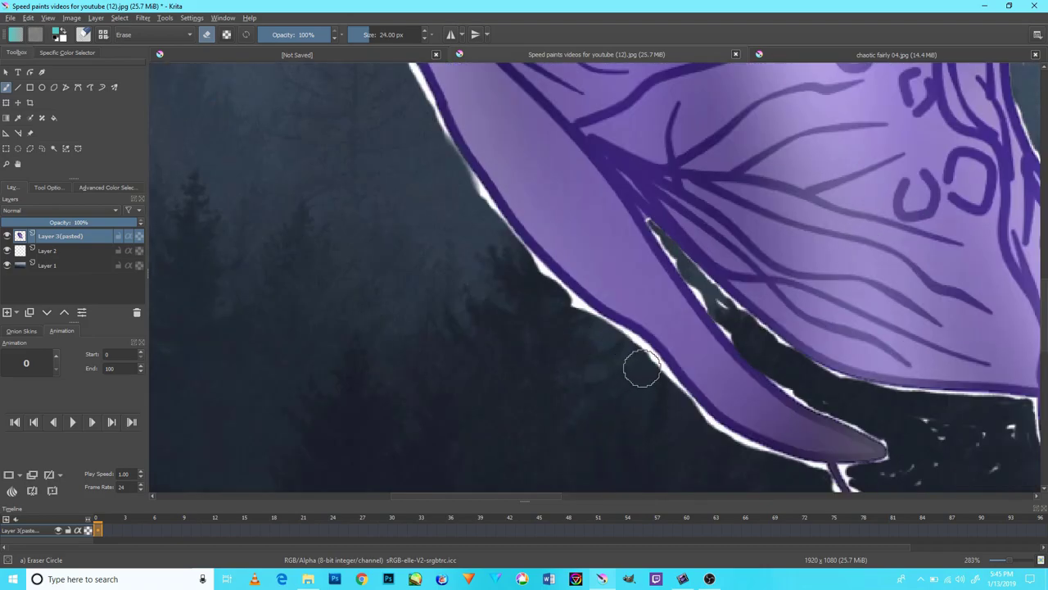
key("bracketleft")
key("bracketleft")
key("bracketleft")
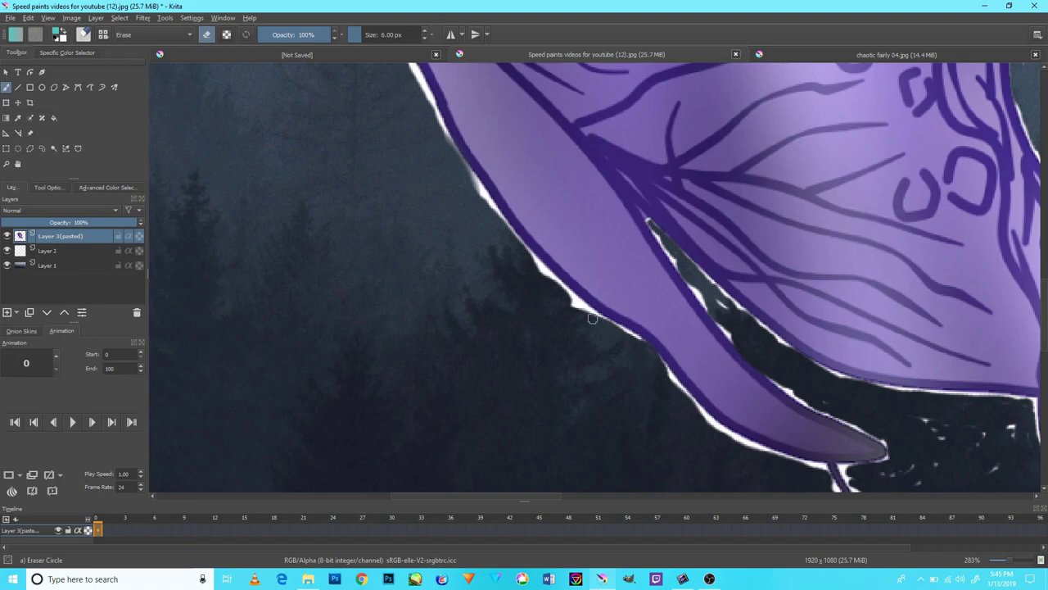
left_click_drag(558, 287, 592, 315)
left_click_drag(521, 231, 557, 342)
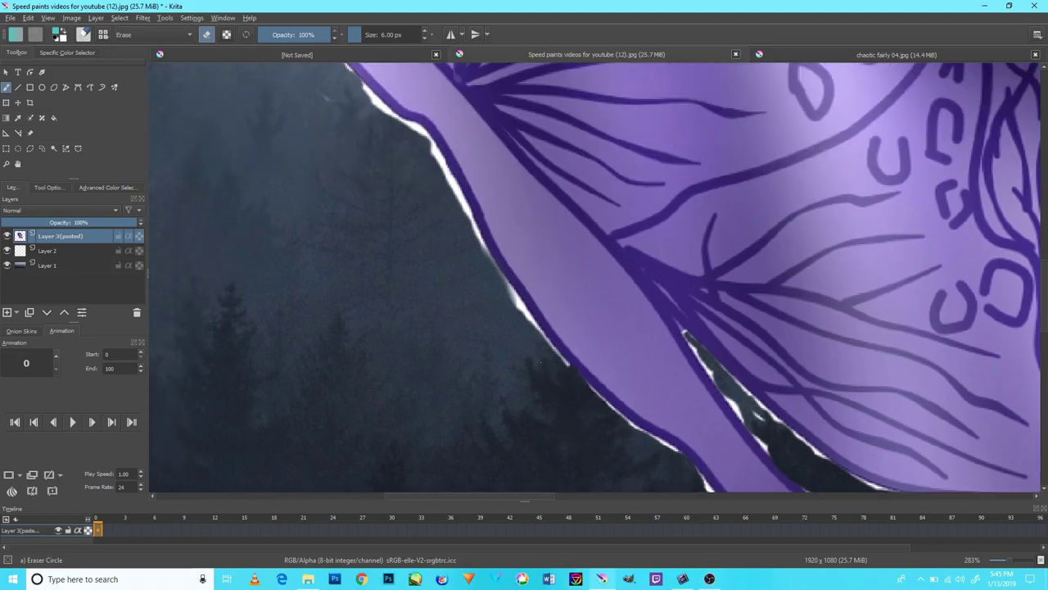
left_click_drag(515, 302, 568, 373)
left_click_drag(423, 143, 501, 289)
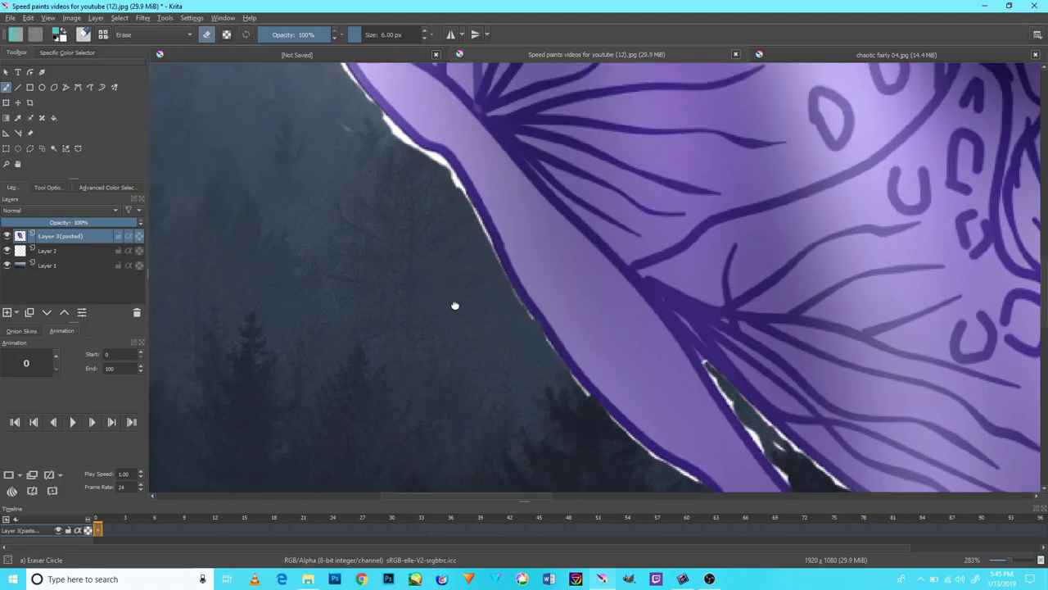
scroll(457, 303, "up", 2)
mouse_move(434, 181)
left_mouse_down()
mouse_move(405, 152)
mouse_move(427, 174)
left_mouse_up()
- Erase the light specks in the dark gap below the wing
scroll(417, 239, "up", 3)
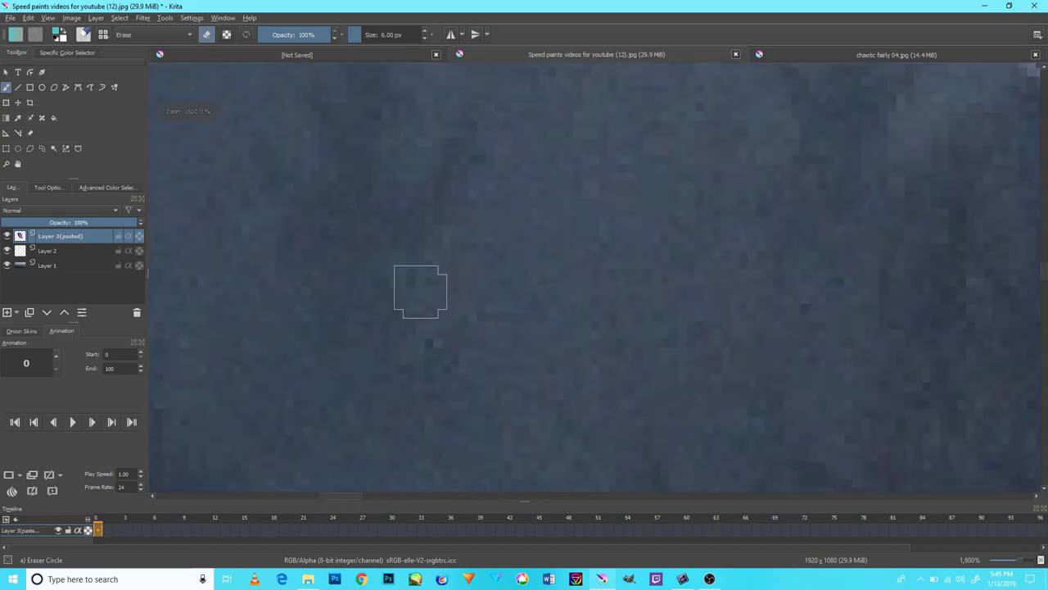
scroll(416, 285, "down", 5)
scroll(267, 226, "up", 3)
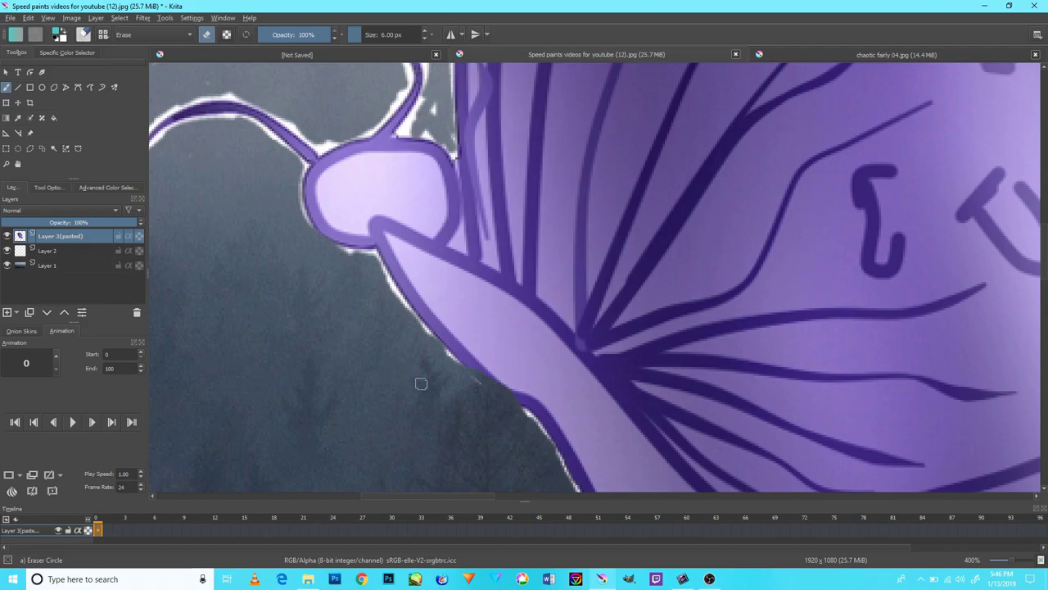
scroll(421, 383, "down", 1)
scroll(402, 393, "down", 4)
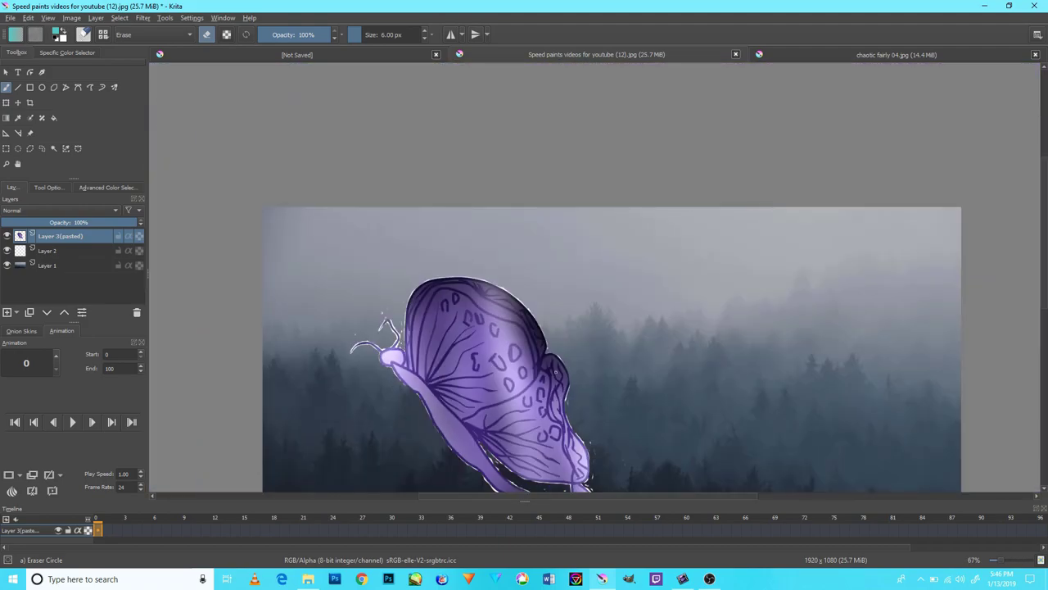
left_click_drag(555, 371, 526, 227)
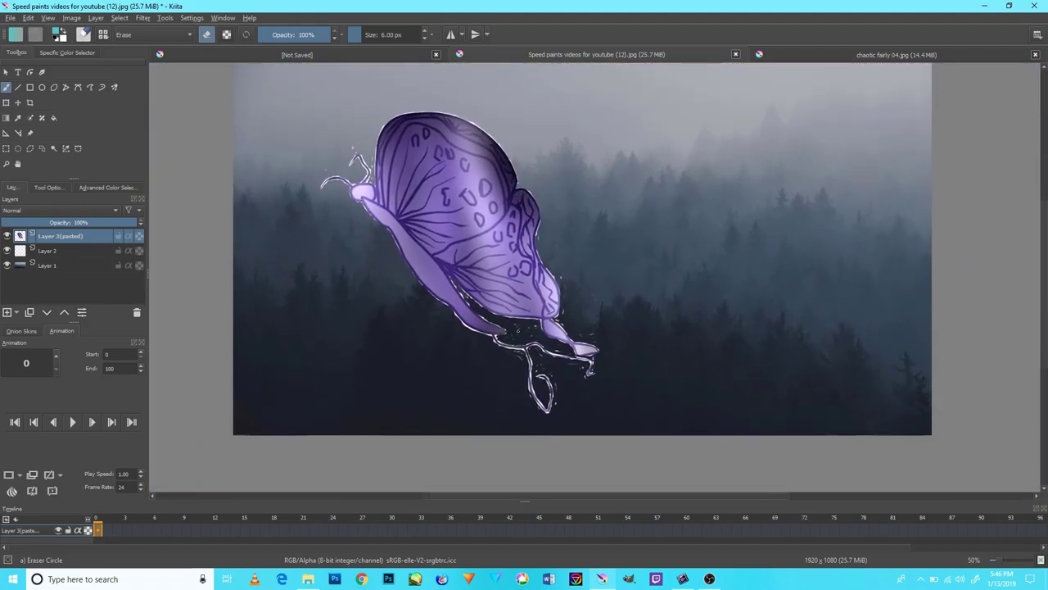
scroll(510, 311, "up", 5)
scroll(581, 339, "up", 2)
left_click_drag(545, 231, 524, 225)
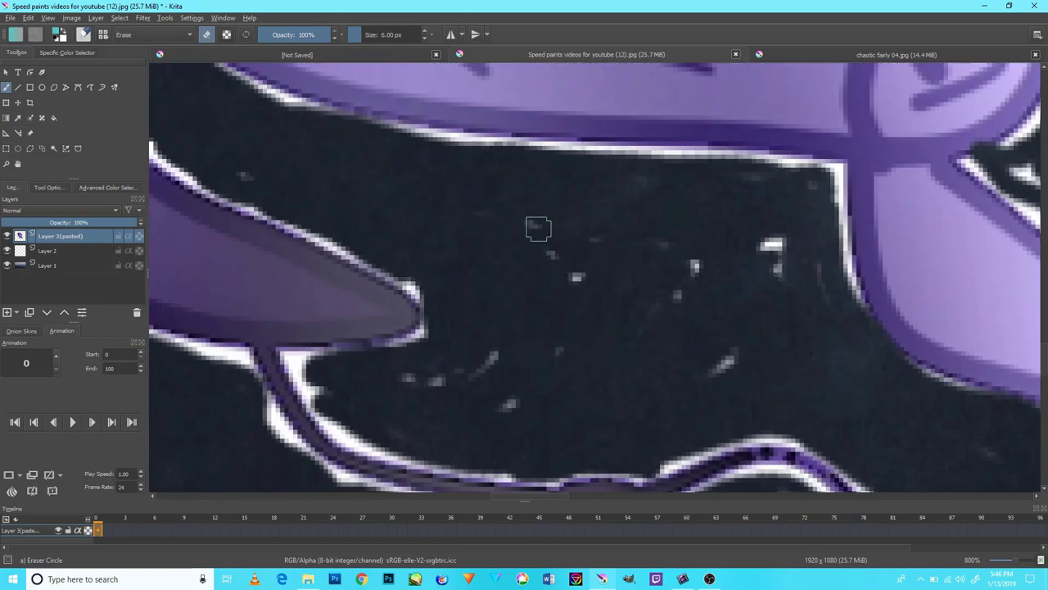
mouse_move(496, 355)
left_mouse_down()
mouse_move(469, 374)
mouse_move(401, 377)
left_mouse_up()
- Clean the white edges along the leg line, near the wing tip and around the dark gap
mouse_move(305, 360)
left_mouse_down()
mouse_move(304, 398)
mouse_move(422, 458)
left_mouse_up()
left_click_drag(416, 271, 421, 336)
mouse_move(745, 239)
left_mouse_down()
mouse_move(772, 241)
mouse_move(843, 300)
mouse_move(838, 222)
mouse_move(782, 165)
mouse_move(843, 219)
left_mouse_up()
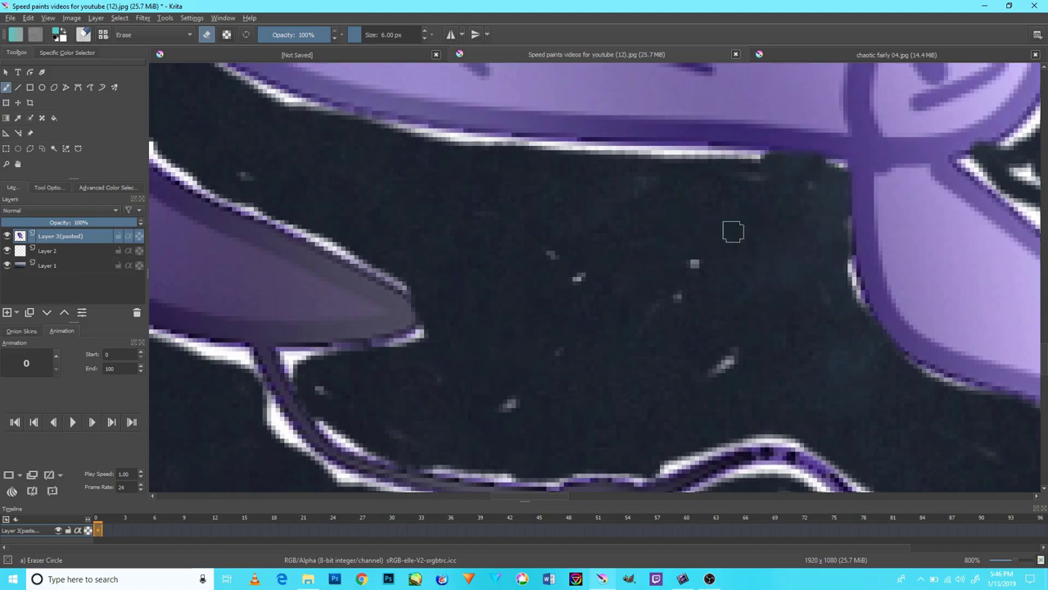
left_click_drag(506, 404, 534, 386)
left_click_drag(735, 358, 718, 365)
left_click(573, 276)
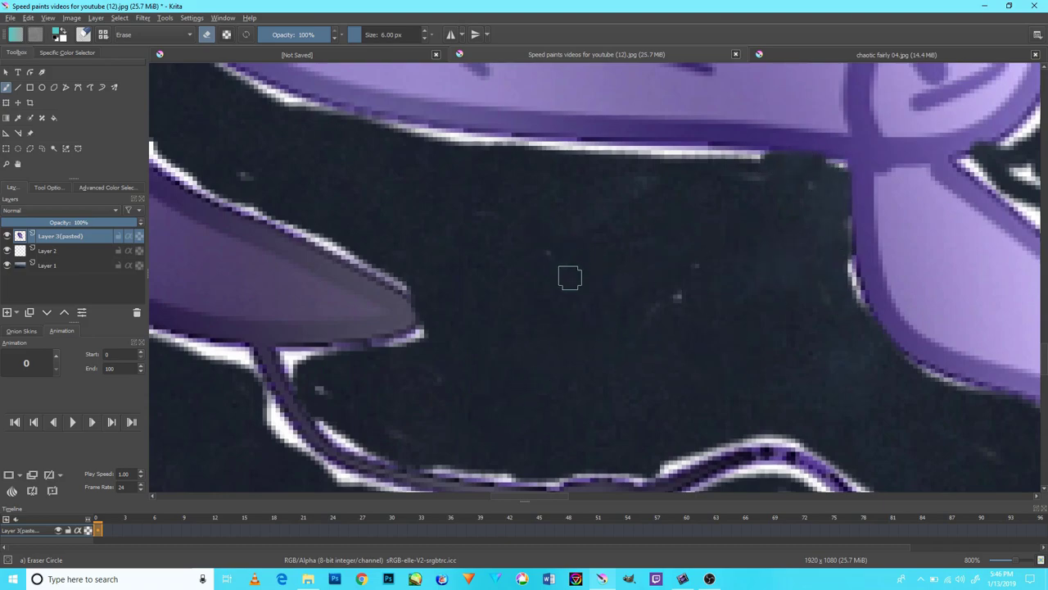
left_click_drag(569, 276, 712, 276)
left_click_drag(849, 300, 859, 337)
- Erase the white edge along the lower leg and lower wing outlines
scroll(859, 338, "down", 1)
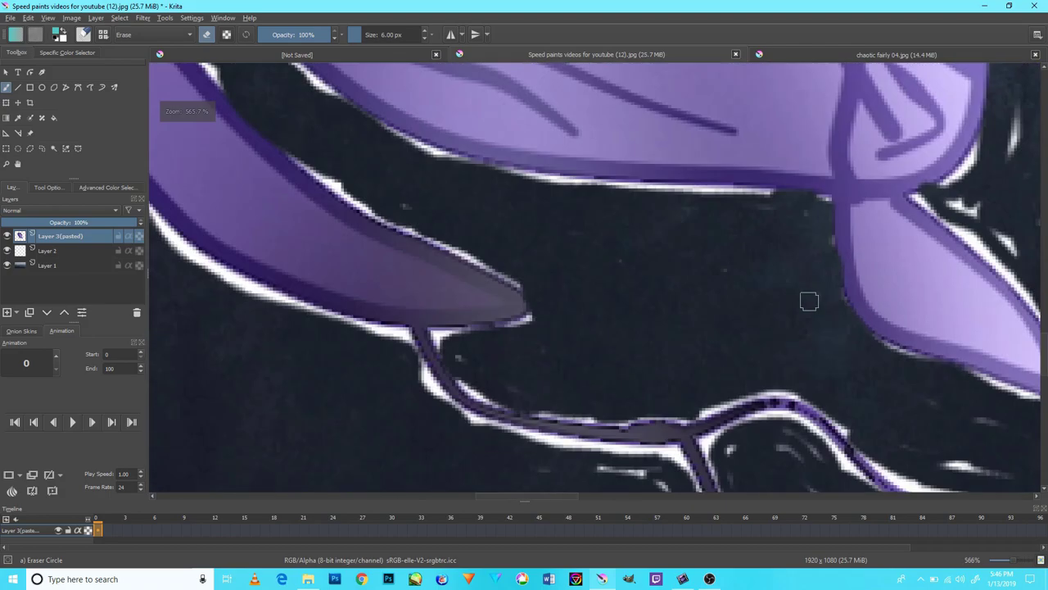
scroll(808, 299, "down", 3)
mouse_move(721, 353)
left_mouse_down()
mouse_move(721, 315)
mouse_move(598, 295)
mouse_move(480, 229)
mouse_move(545, 280)
left_mouse_up()
scroll(691, 352, "down", 3)
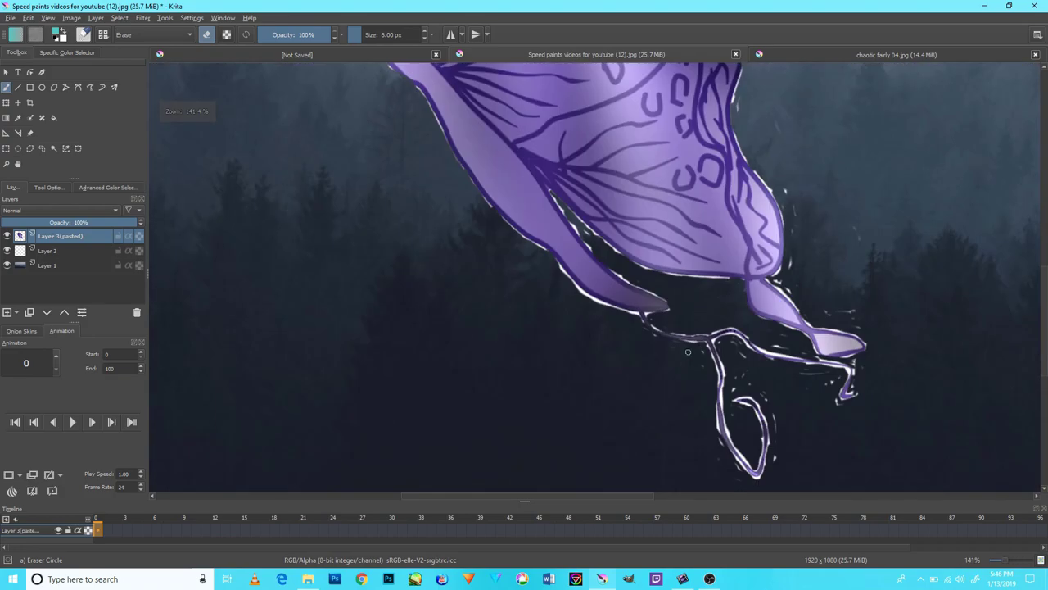
scroll(691, 351, "down", 2)
scroll(636, 371, "up", 3)
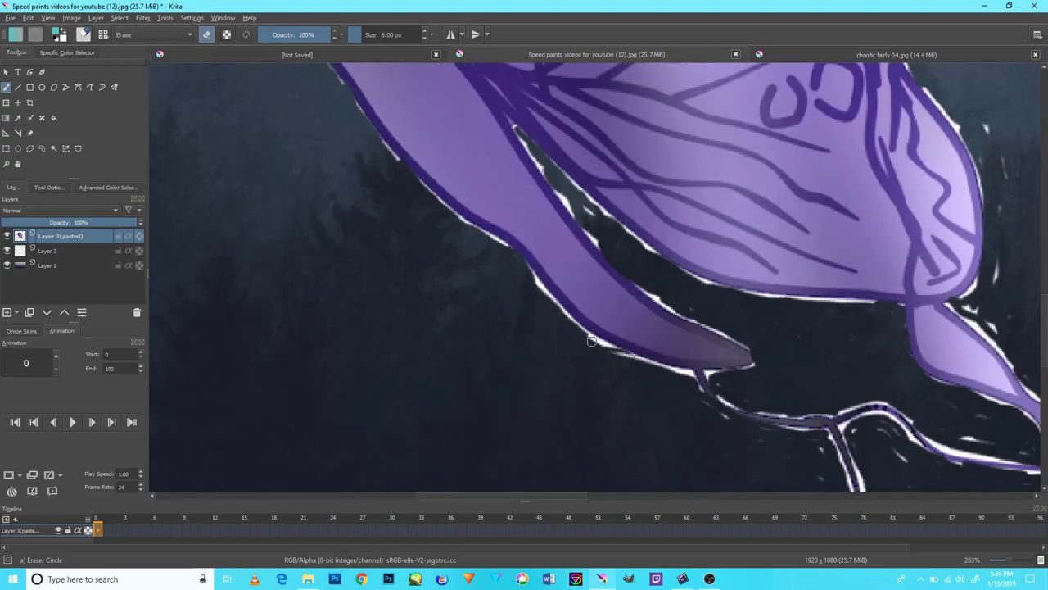
mouse_move(688, 371)
left_mouse_down()
mouse_move(631, 350)
mouse_move(650, 363)
mouse_move(557, 307)
mouse_move(580, 341)
left_mouse_up()
scroll(579, 341, "up", 1)
scroll(604, 311, "down", 4)
scroll(577, 272, "up", 3)
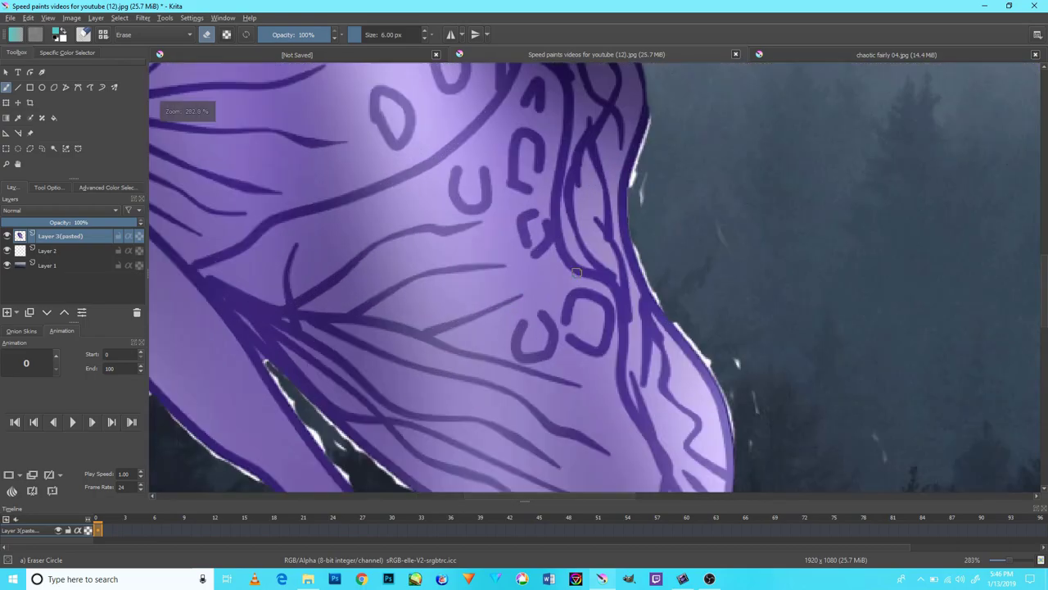
left_click_drag(385, 376, 367, 341)
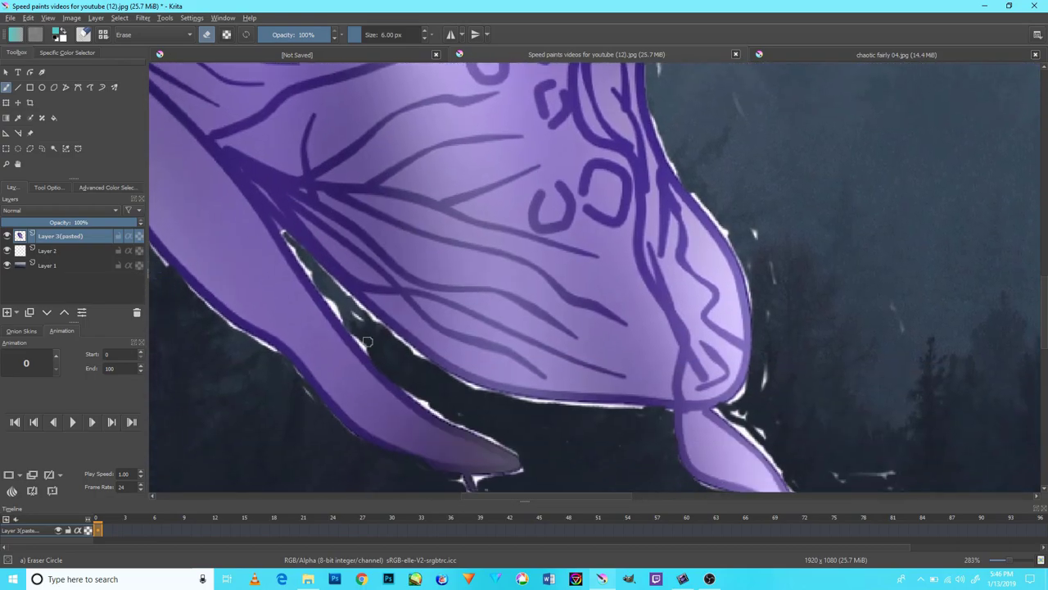
scroll(343, 303, "up", 4)
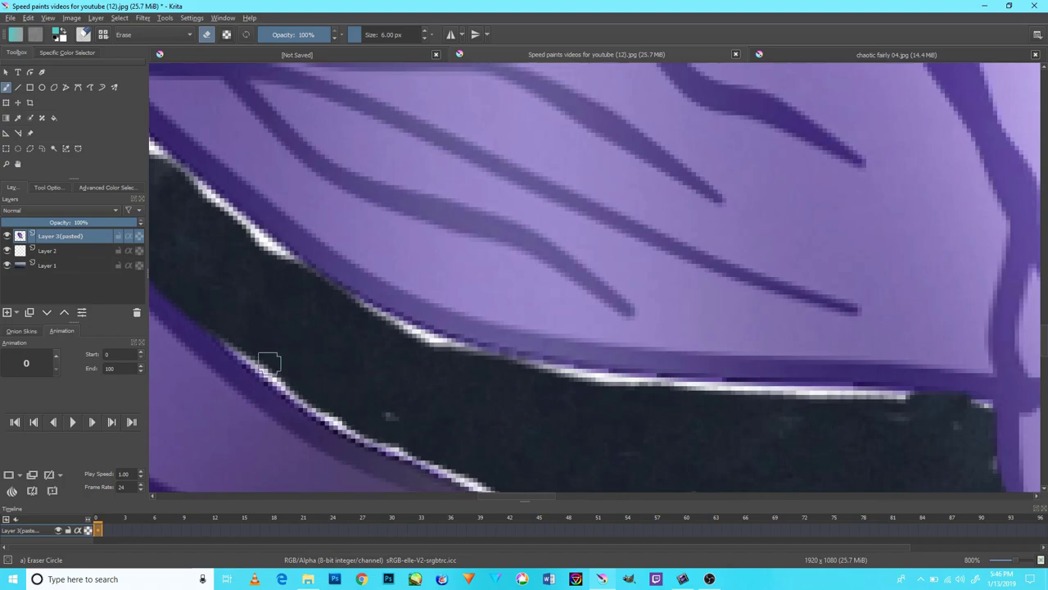
- Erase the white highlight along both edges of the dark band under the wing, out to its tip
left_click_drag(485, 361, 394, 287)
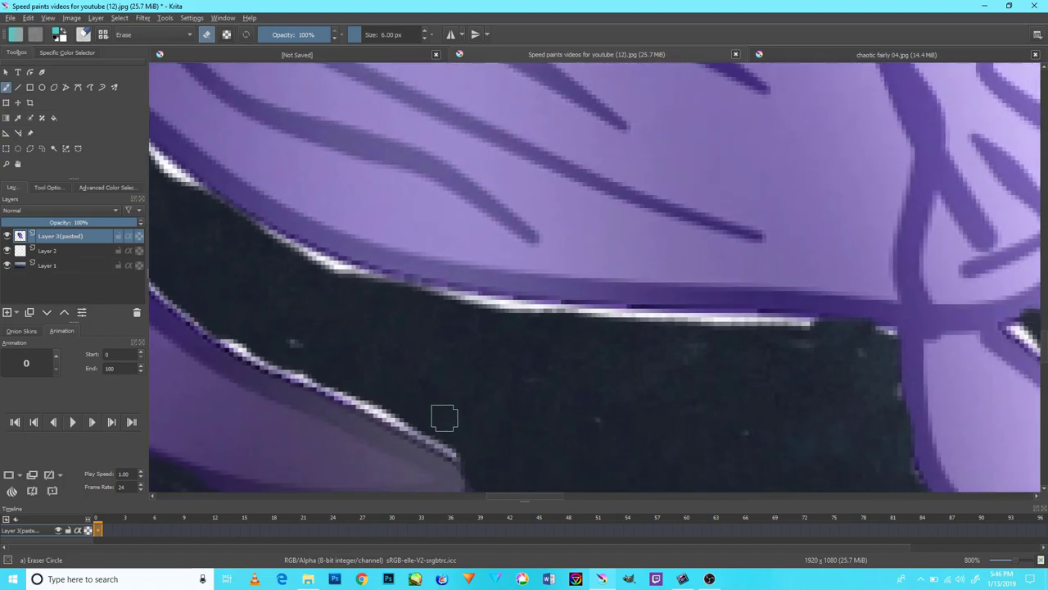
left_click_drag(287, 374, 237, 351)
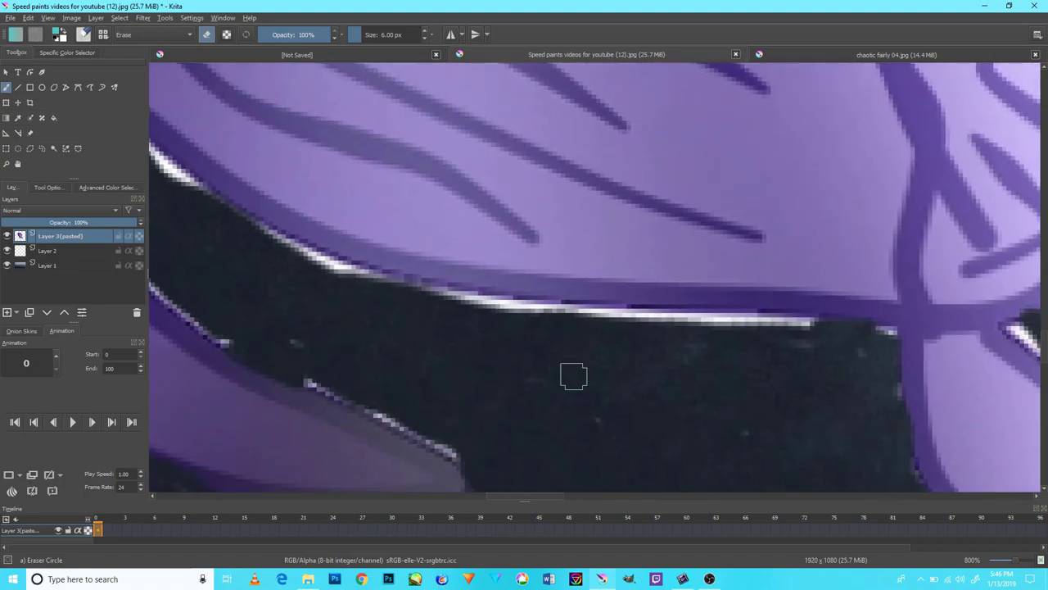
left_click_drag(827, 330, 344, 285)
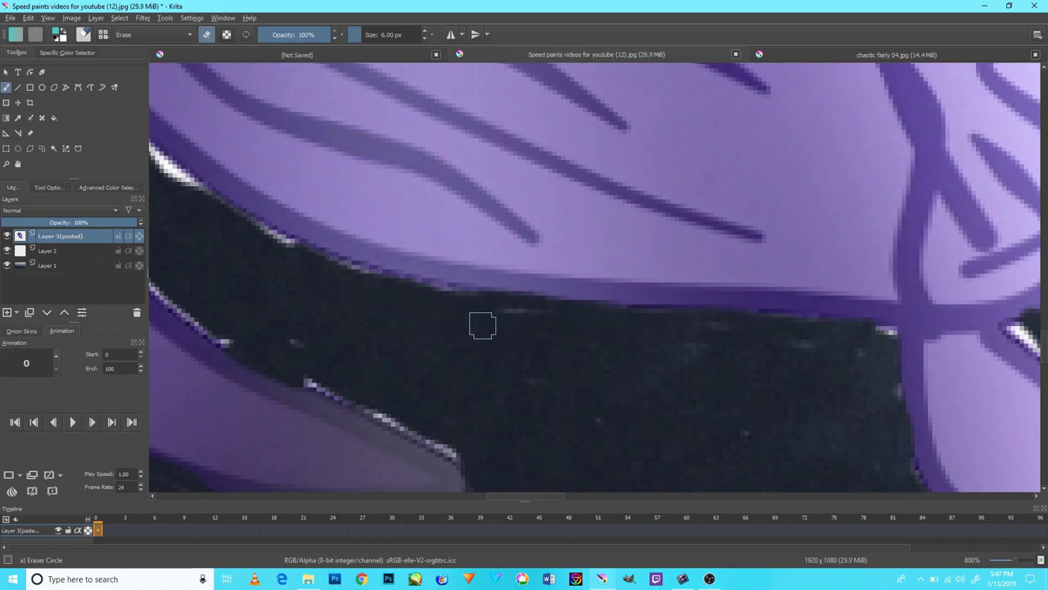
left_click_drag(482, 320, 530, 383)
left_click_drag(434, 323, 270, 187)
left_click_drag(291, 228, 406, 367)
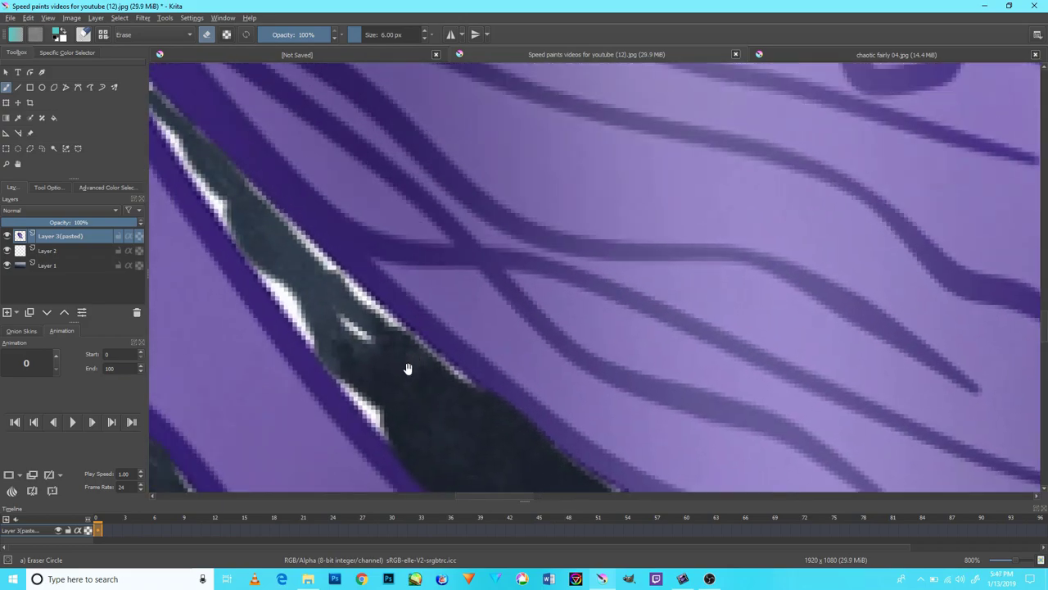
mouse_move(351, 336)
left_mouse_down()
mouse_move(319, 340)
mouse_move(381, 411)
mouse_move(302, 293)
left_mouse_up()
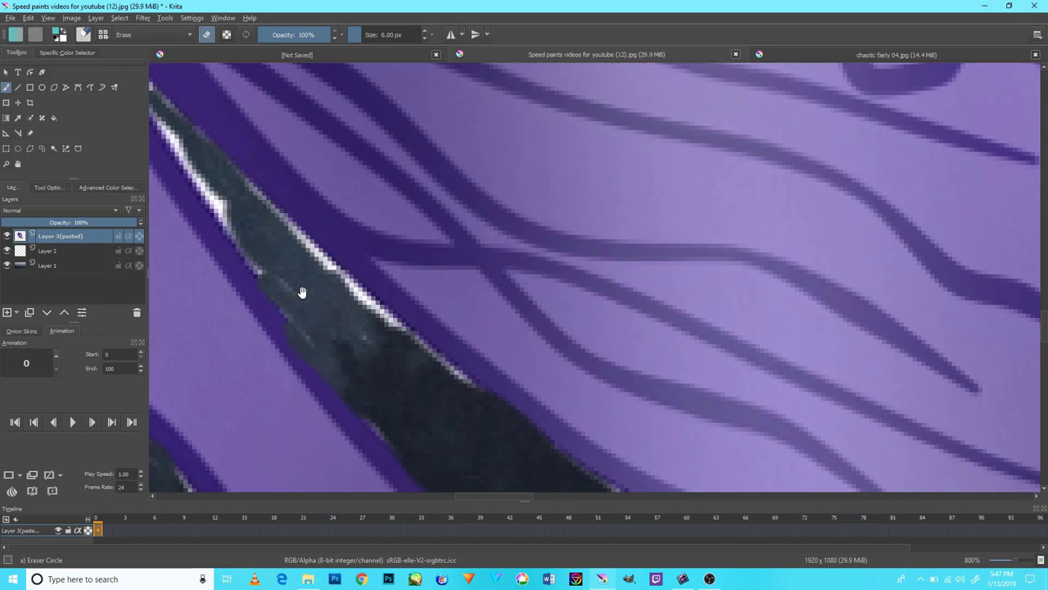
mouse_move(245, 253)
left_mouse_down()
mouse_move(335, 355)
mouse_move(320, 364)
left_mouse_up()
left_click_drag(278, 295, 217, 204)
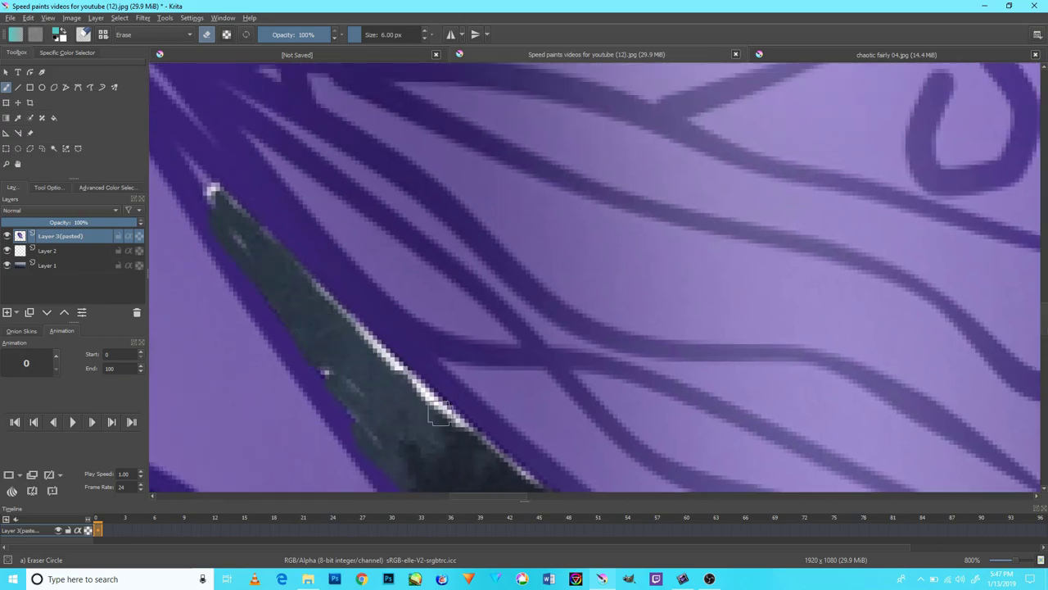
mouse_move(352, 324)
left_mouse_down()
mouse_move(455, 426)
mouse_move(471, 405)
left_mouse_up()
left_click_drag(303, 314, 287, 287)
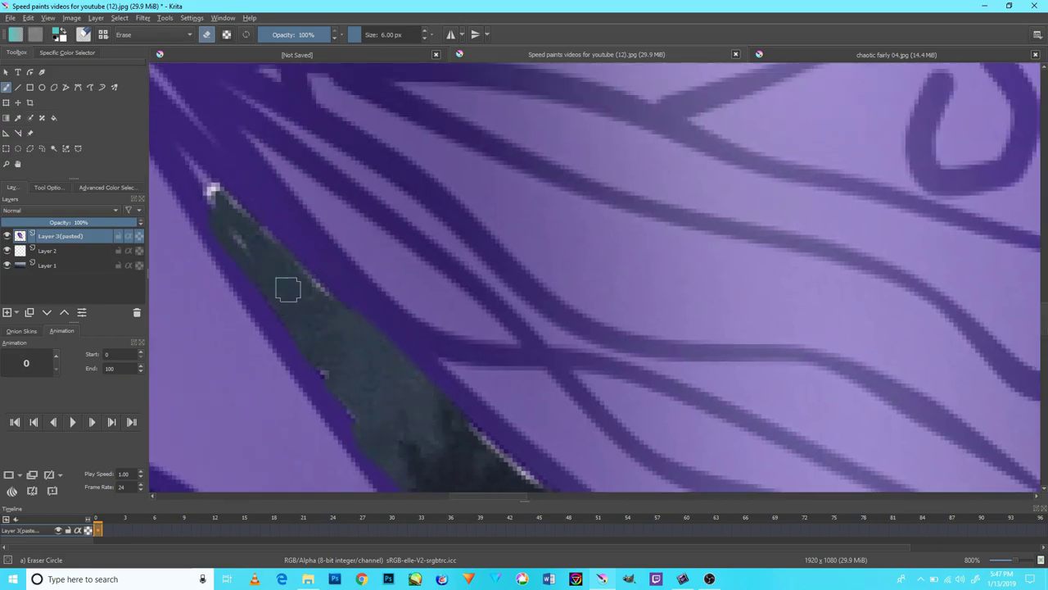
mouse_move(382, 390)
left_mouse_down()
mouse_move(211, 196)
mouse_move(366, 306)
left_mouse_up()
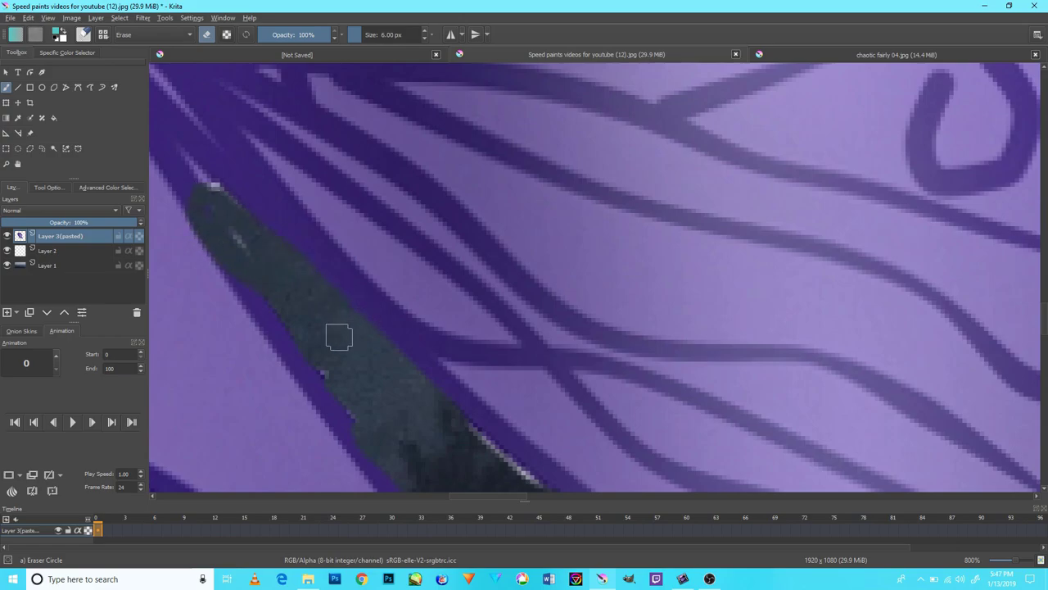
- At 100% zoom, erase more white highlight along the wing's lower edge and the band's upper edge
key("1")
scroll(423, 312, "up", 5)
scroll(362, 342, "up", 5)
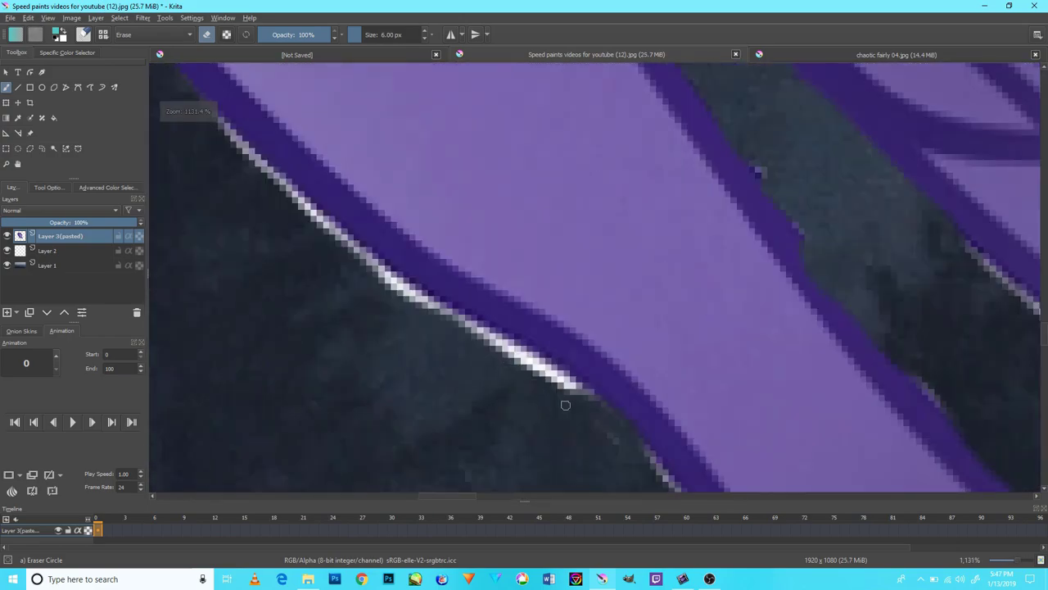
mouse_move(564, 403)
left_mouse_down()
mouse_move(552, 388)
mouse_move(581, 411)
left_mouse_up()
mouse_move(319, 253)
left_mouse_down()
mouse_move(393, 288)
mouse_move(206, 133)
mouse_move(525, 385)
left_mouse_up()
scroll(606, 434, "down", 5)
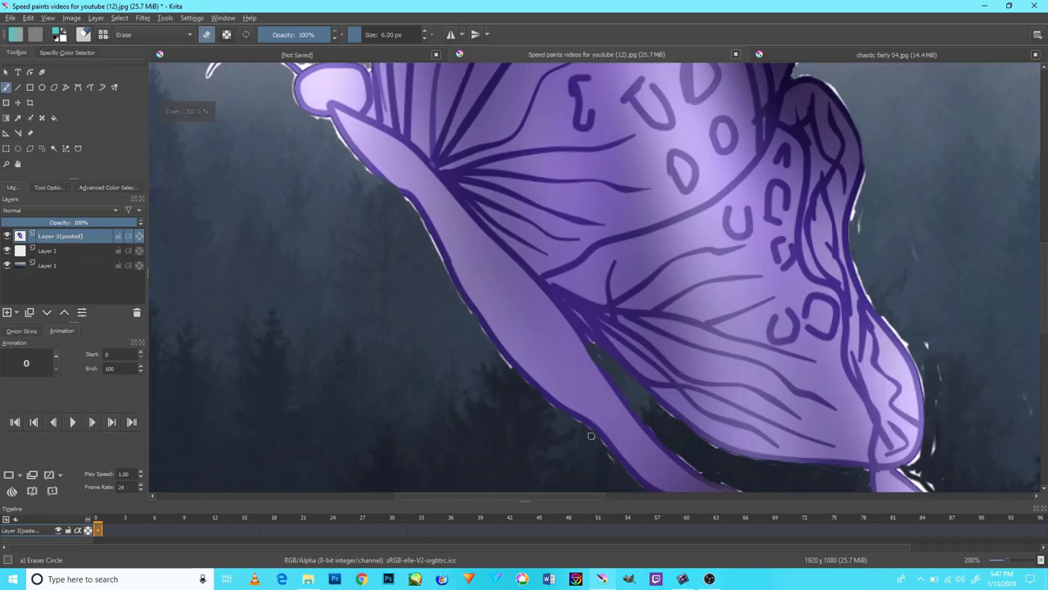
scroll(606, 434, "down", 3)
scroll(636, 339, "up", 2)
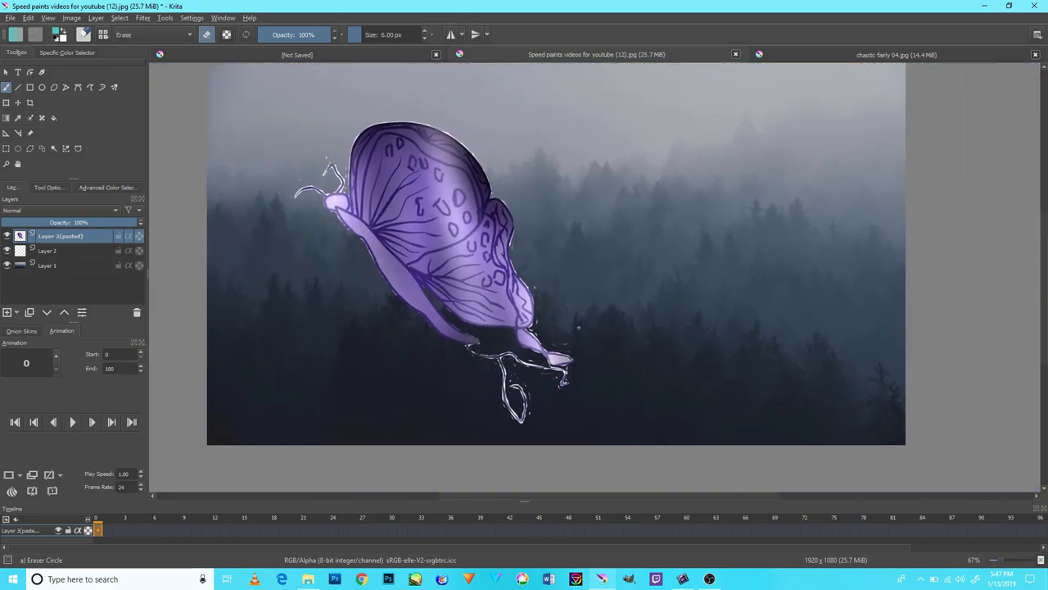
- Erase the white outline and streaks along the right edge of the butterfly's lower leg
scroll(606, 331, "down", 3)
scroll(565, 325, "up", 4)
scroll(565, 325, "up", 4)
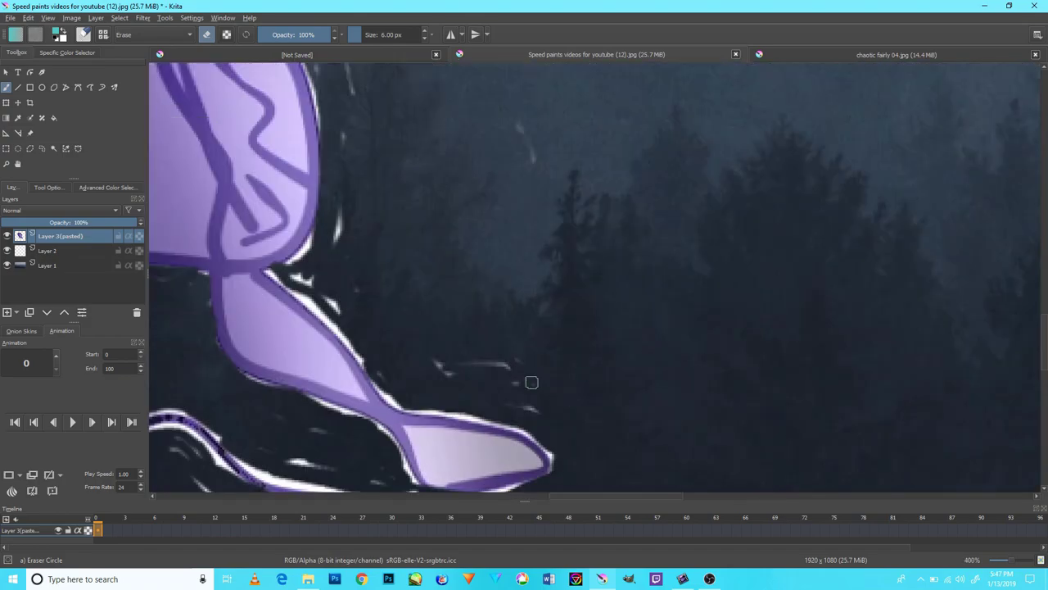
left_click_drag(302, 289, 386, 390)
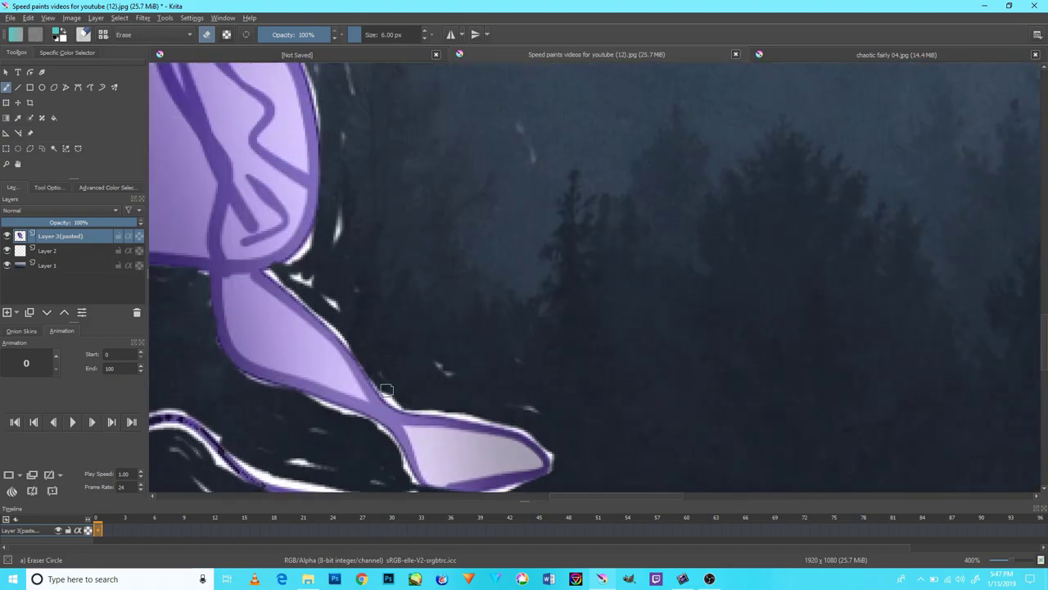
left_click_drag(337, 221, 326, 290)
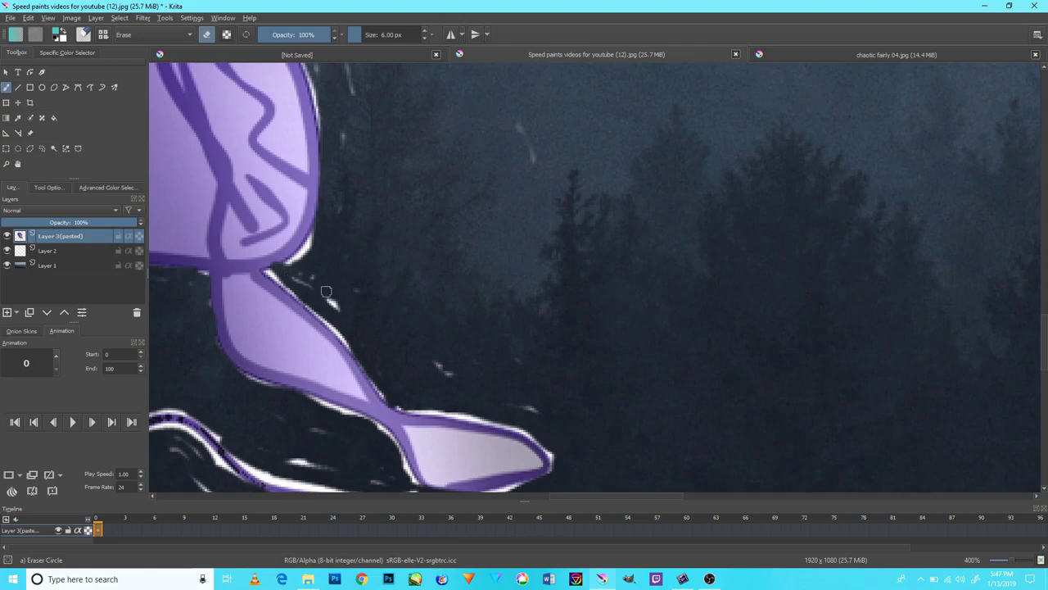
mouse_move(327, 231)
left_mouse_down()
mouse_move(283, 287)
mouse_move(352, 356)
left_mouse_up()
- With the whole wing in view, clear the grey pixels around the leg tip and bend
scroll(342, 359, "up", 2)
scroll(342, 359, "down", 5)
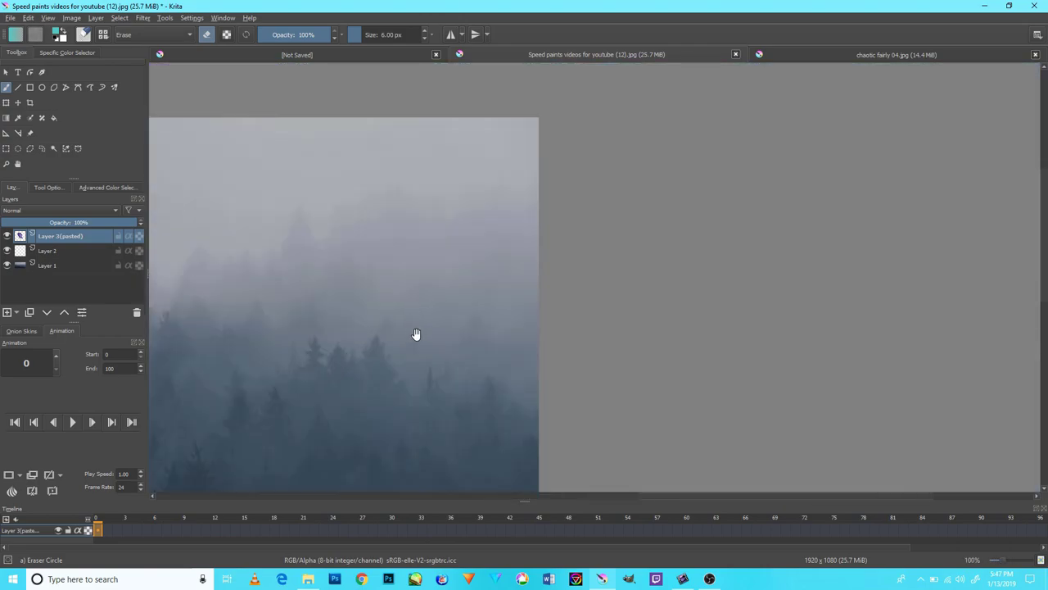
scroll(885, 116, "up", 4)
mouse_move(885, 116)
left_mouse_down()
mouse_move(891, 276)
mouse_move(965, 178)
left_mouse_up()
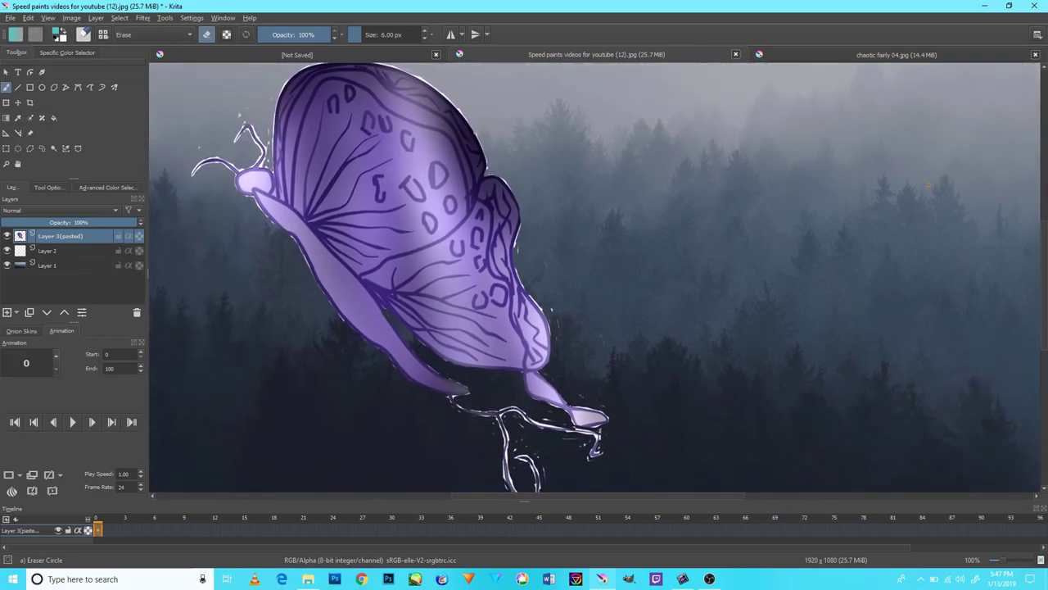
scroll(928, 185, "down", 2)
scroll(613, 426, "up", 6)
scroll(647, 419, "up", 4)
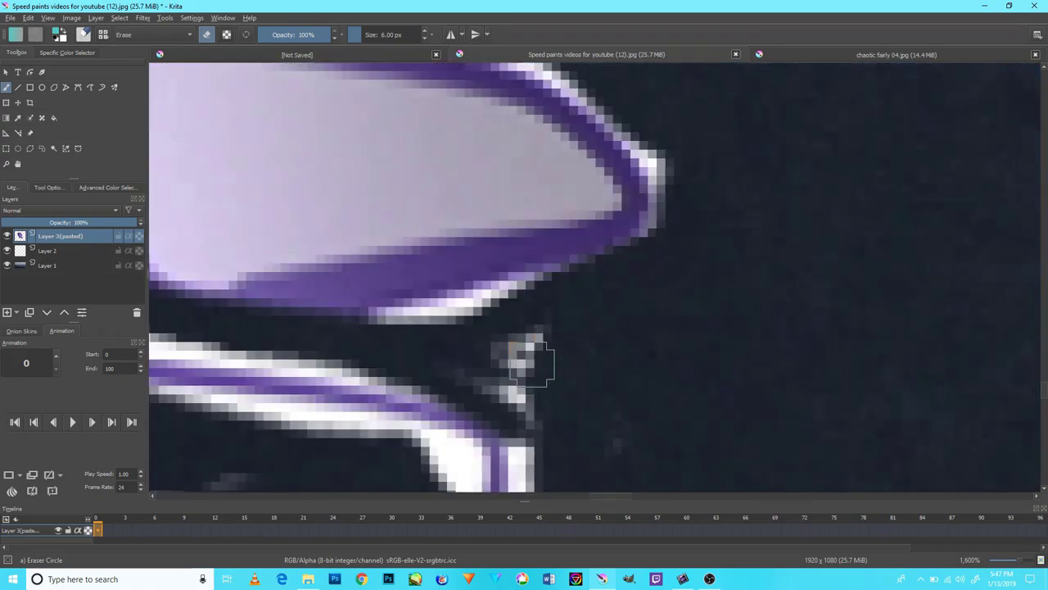
mouse_move(530, 361)
left_mouse_down()
mouse_move(550, 320)
mouse_move(491, 311)
mouse_move(393, 346)
left_mouse_up()
left_click_drag(558, 298, 590, 102)
mouse_move(611, 250)
left_mouse_down()
mouse_move(601, 218)
mouse_move(498, 257)
mouse_move(482, 326)
mouse_move(351, 375)
mouse_move(334, 432)
mouse_move(351, 428)
left_mouse_up()
- Erase the remaining grey specks, the white top edge of the leg and a faint stray line
scroll(344, 444, "down", 3)
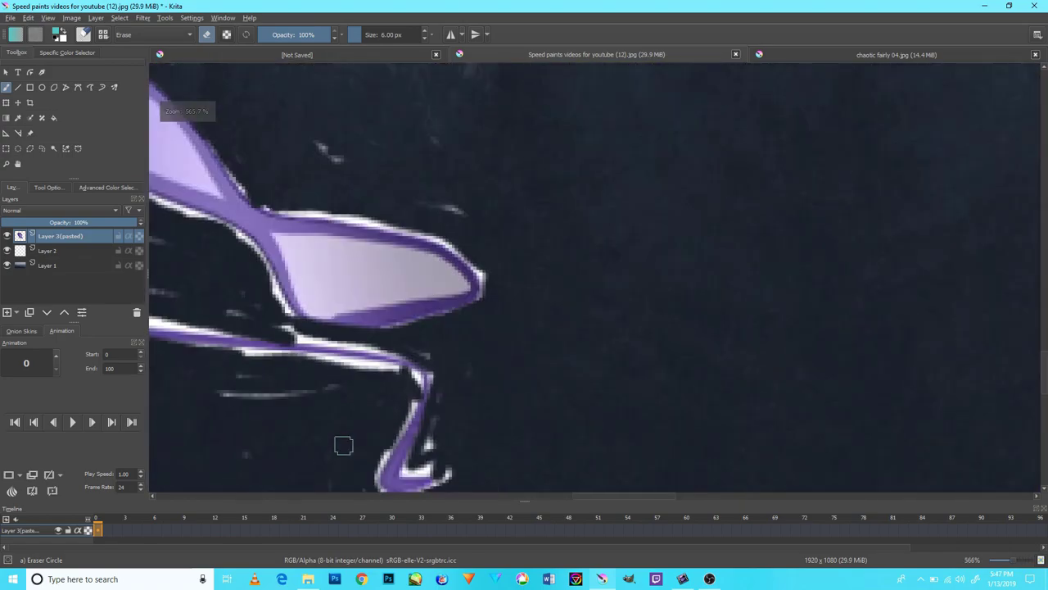
scroll(381, 297, "down", 2)
scroll(363, 382, "up", 3)
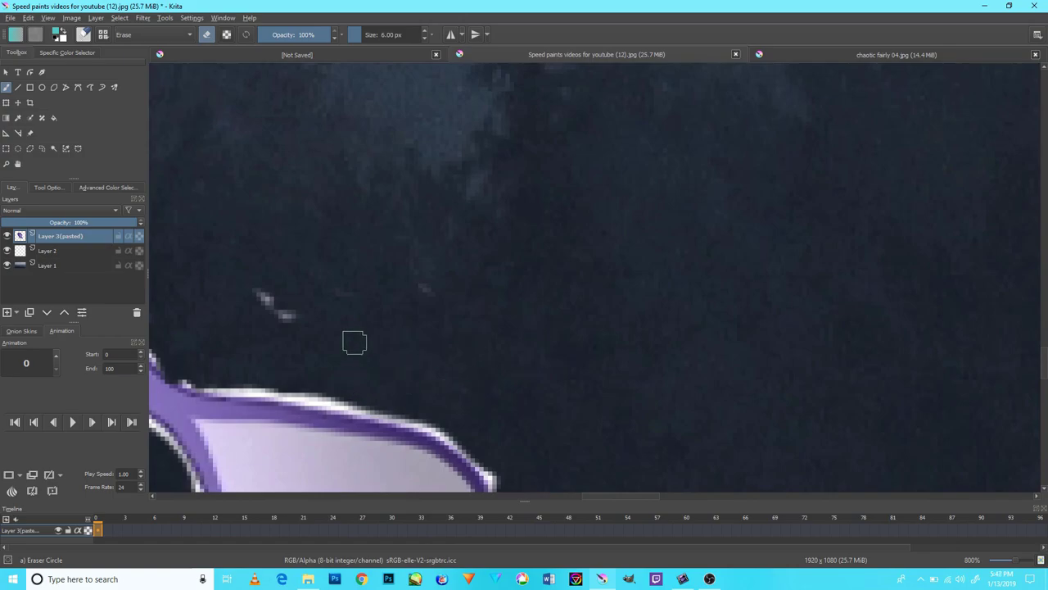
left_click_drag(354, 342, 278, 315)
mouse_move(500, 454)
left_mouse_down()
mouse_move(362, 402)
mouse_move(217, 392)
left_mouse_up()
left_click_drag(298, 385, 284, 400)
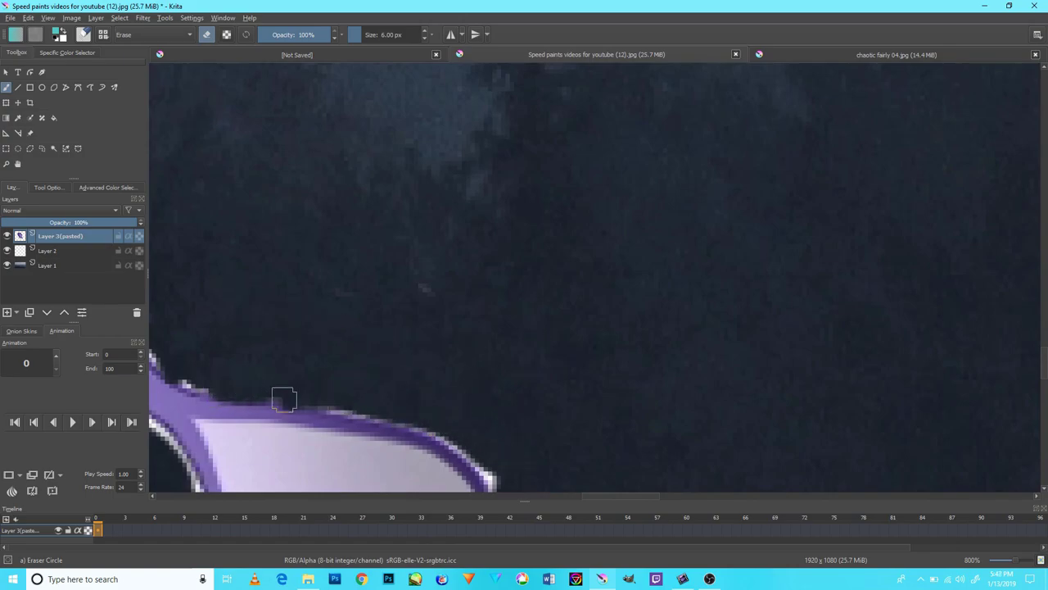
scroll(417, 295, "down", 2)
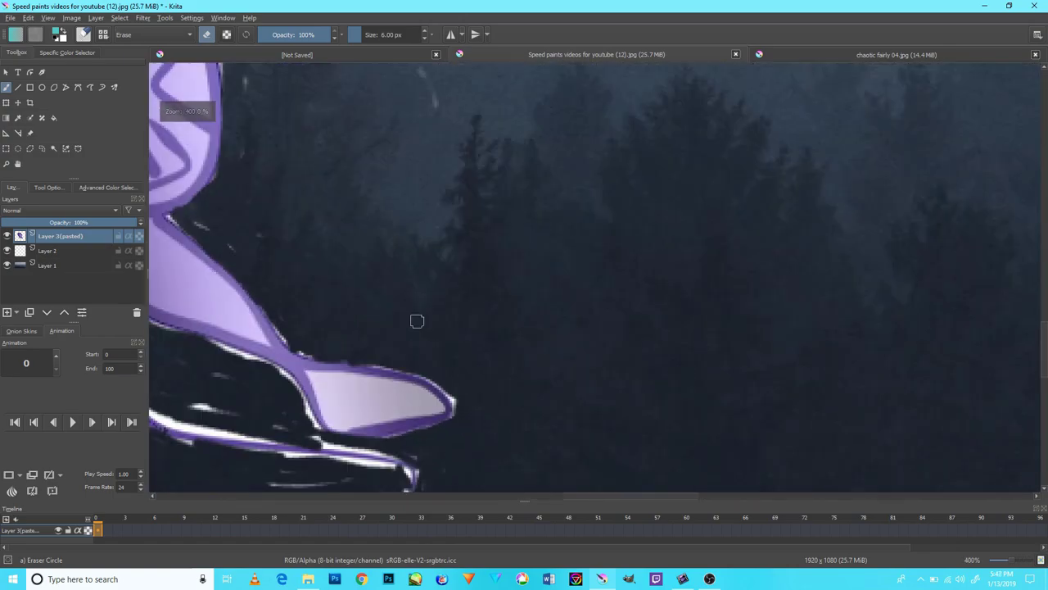
left_click_drag(386, 351, 557, 296)
left_click_drag(508, 334, 531, 336)
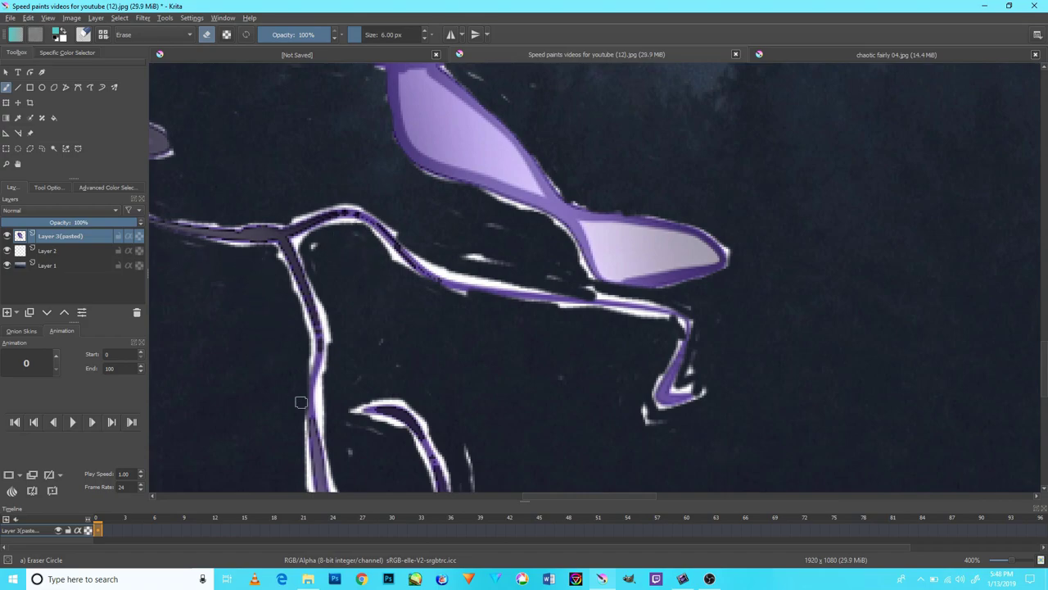
- Erase the white edging along the vertical leg line under the butterfly
mouse_move(330, 412)
left_mouse_down()
mouse_move(320, 443)
mouse_move(319, 286)
left_mouse_up()
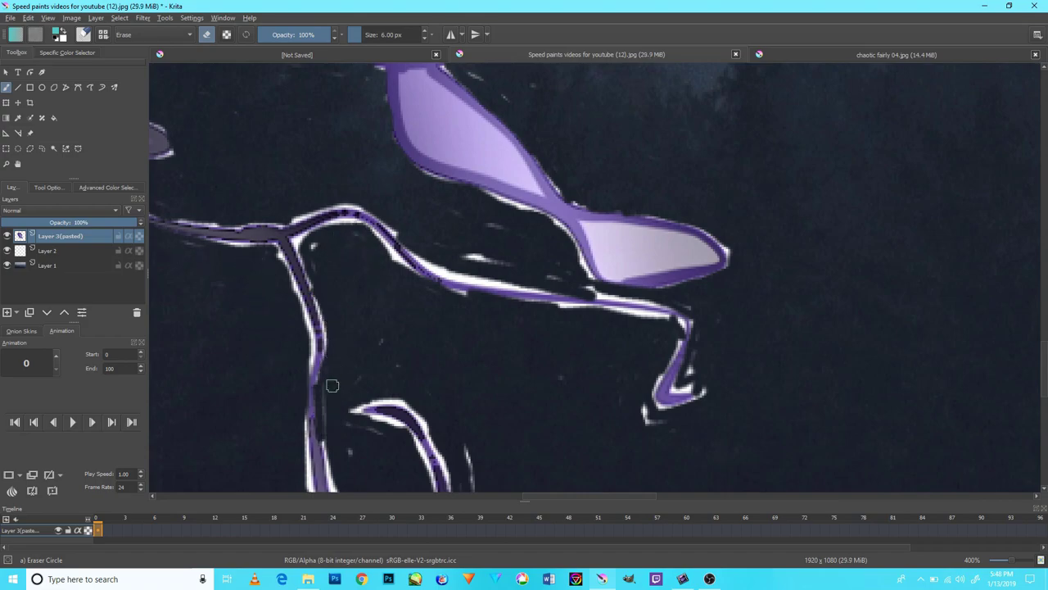
left_click_drag(332, 383, 331, 492)
mouse_move(348, 409)
left_mouse_down()
mouse_move(372, 286)
mouse_move(337, 413)
left_mouse_up()
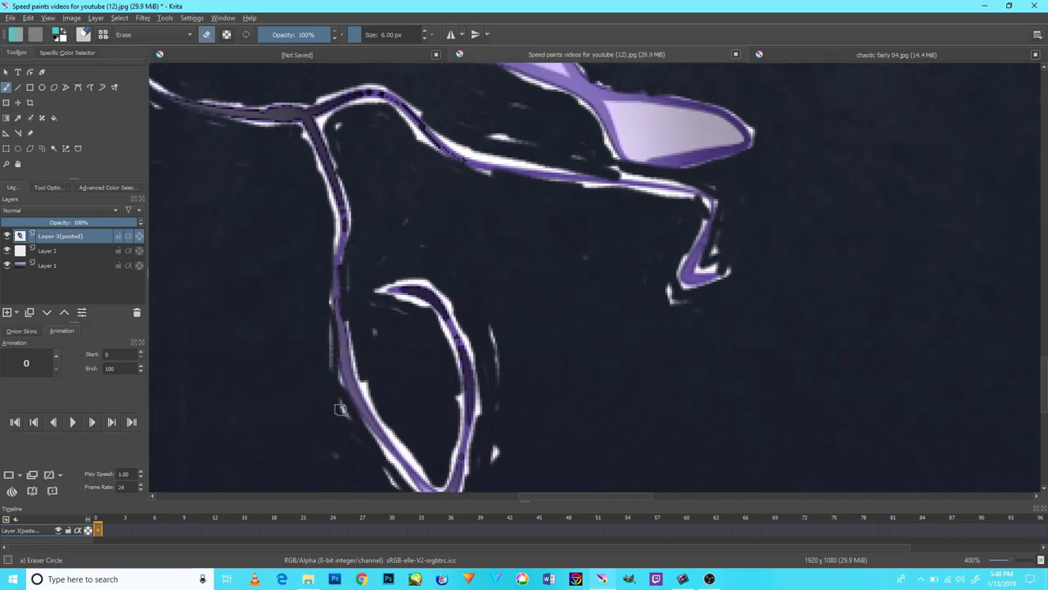
mouse_move(331, 327)
left_mouse_down()
mouse_move(344, 417)
mouse_move(329, 320)
left_mouse_up()
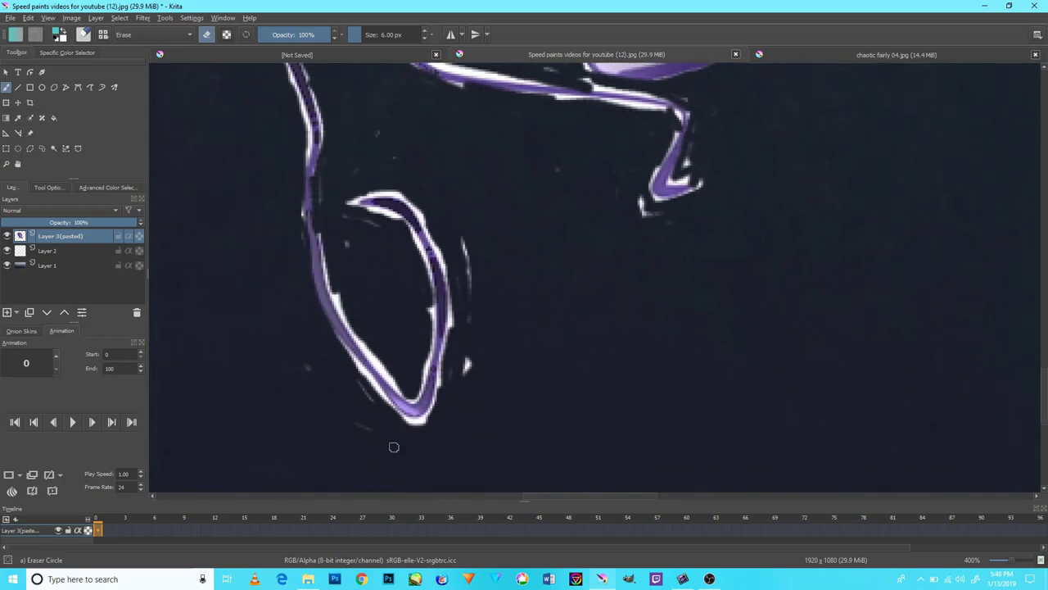
- Strip the bright white edges from the curled leg loop's lower left, bottom tip, right side and top
mouse_move(378, 361)
left_mouse_down()
mouse_move(372, 370)
mouse_move(424, 422)
left_mouse_up()
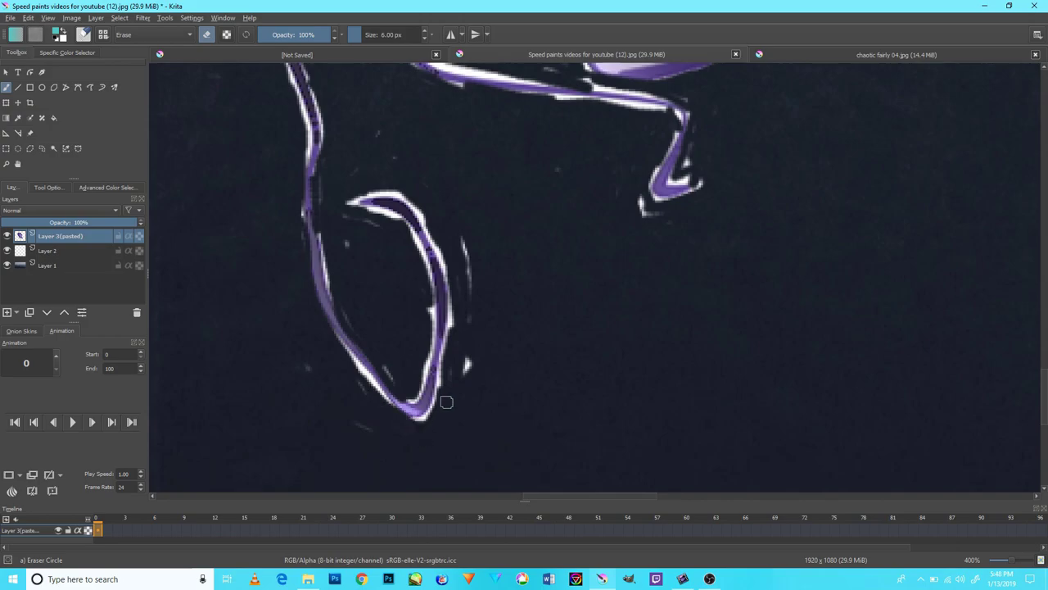
left_click_drag(455, 387, 415, 421)
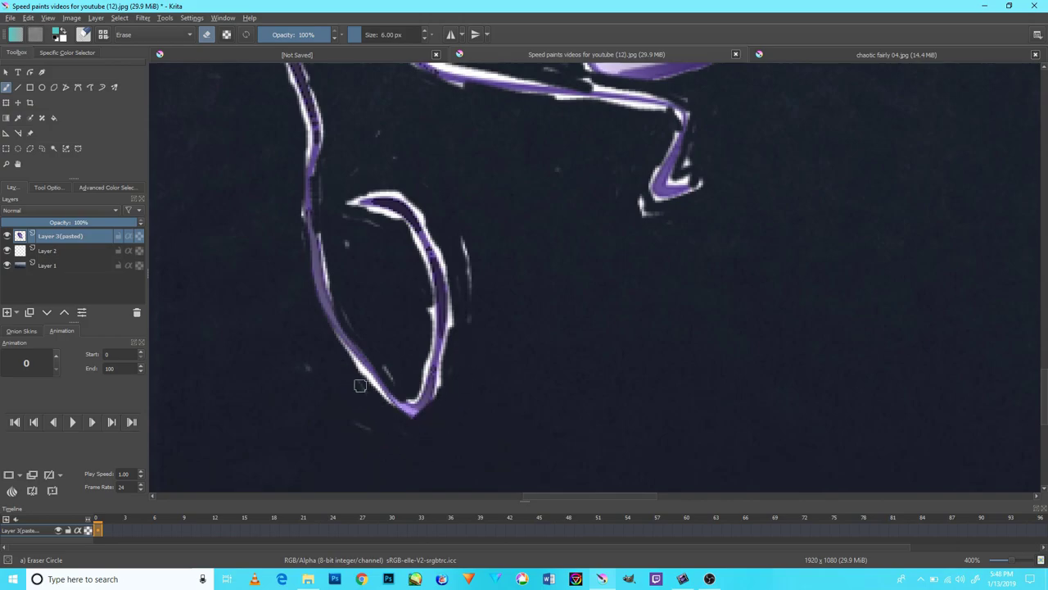
left_click_drag(360, 385, 398, 408)
left_click_drag(350, 357, 377, 383)
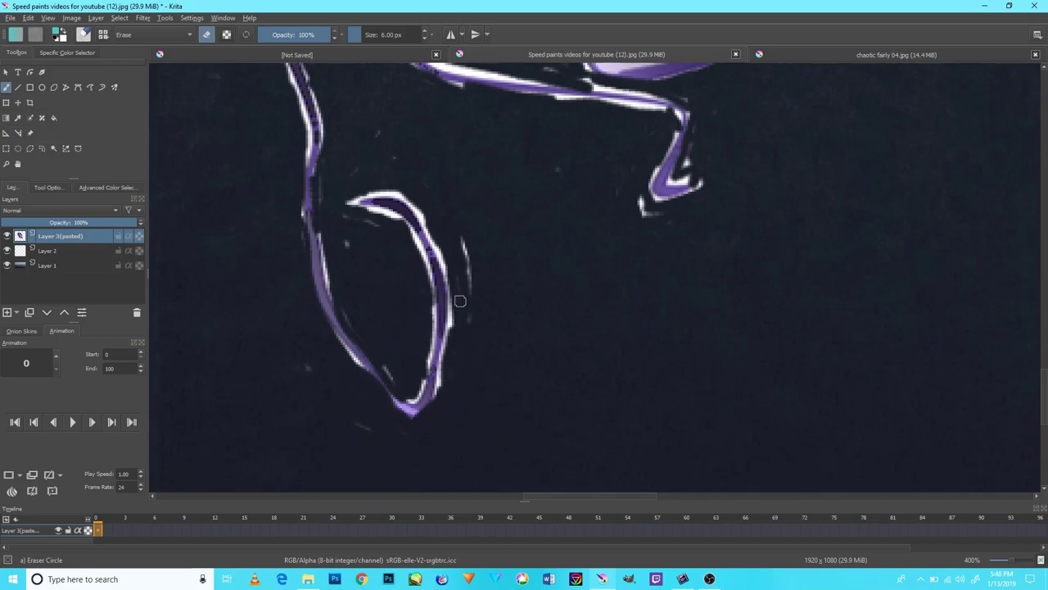
left_click_drag(459, 301, 442, 372)
mouse_move(340, 197)
left_mouse_down()
mouse_move(402, 194)
mouse_move(423, 288)
left_mouse_up()
mouse_move(468, 318)
left_mouse_down()
mouse_move(465, 230)
mouse_move(442, 270)
mouse_move(442, 356)
left_mouse_up()
scroll(589, 280, "down", 5)
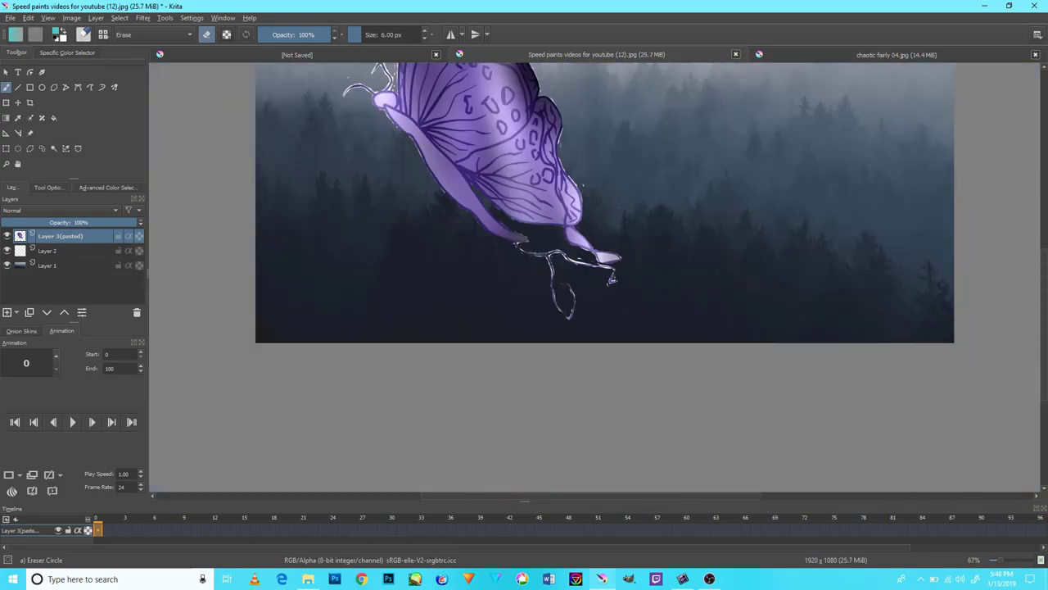
- Erase the white fringe along the lower wing's right edge, then recentre the whole butterfly
left_click_drag(573, 203, 622, 393)
scroll(659, 369, "down", 3)
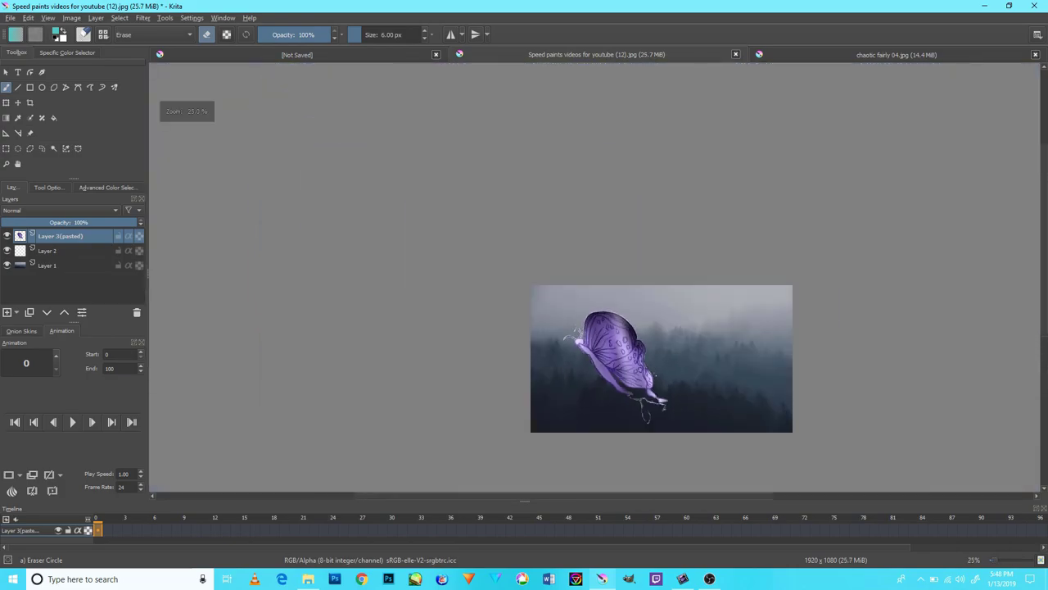
scroll(671, 389, "up", 7)
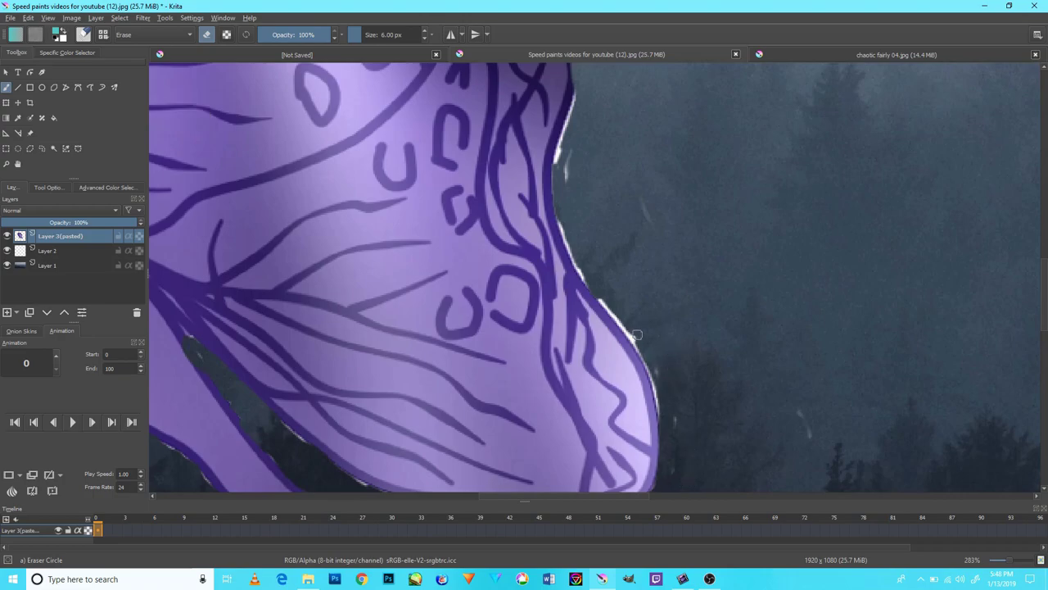
left_click_drag(602, 298, 655, 361)
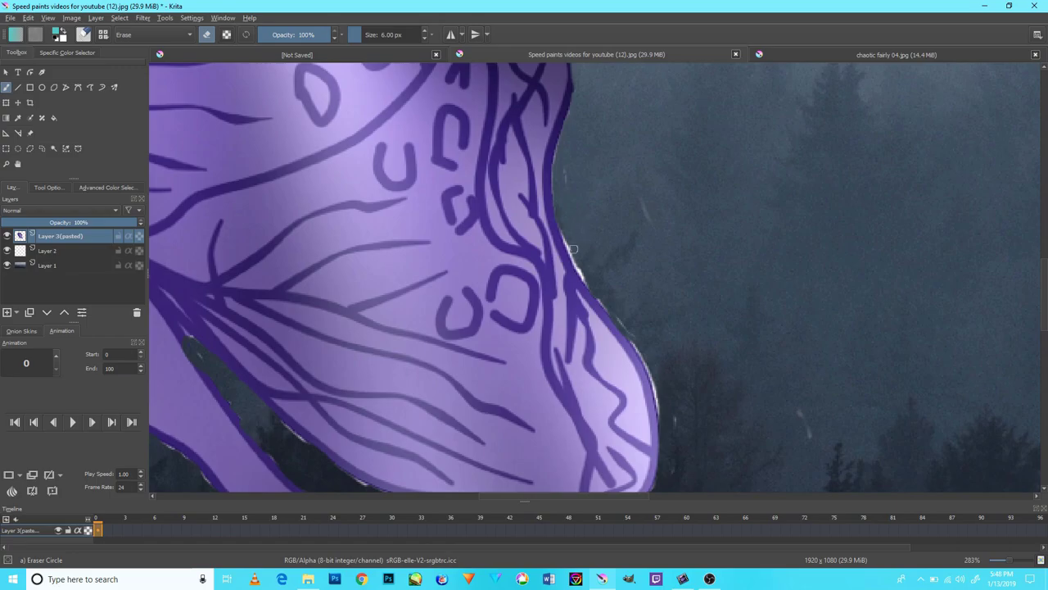
scroll(860, 434, "up", 1)
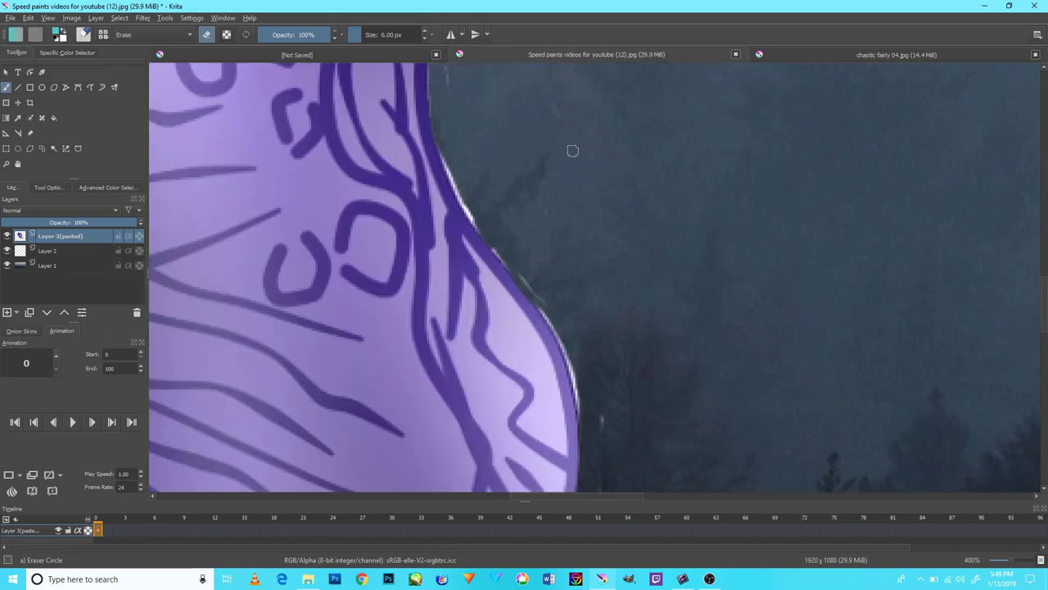
scroll(608, 431, "down", 5)
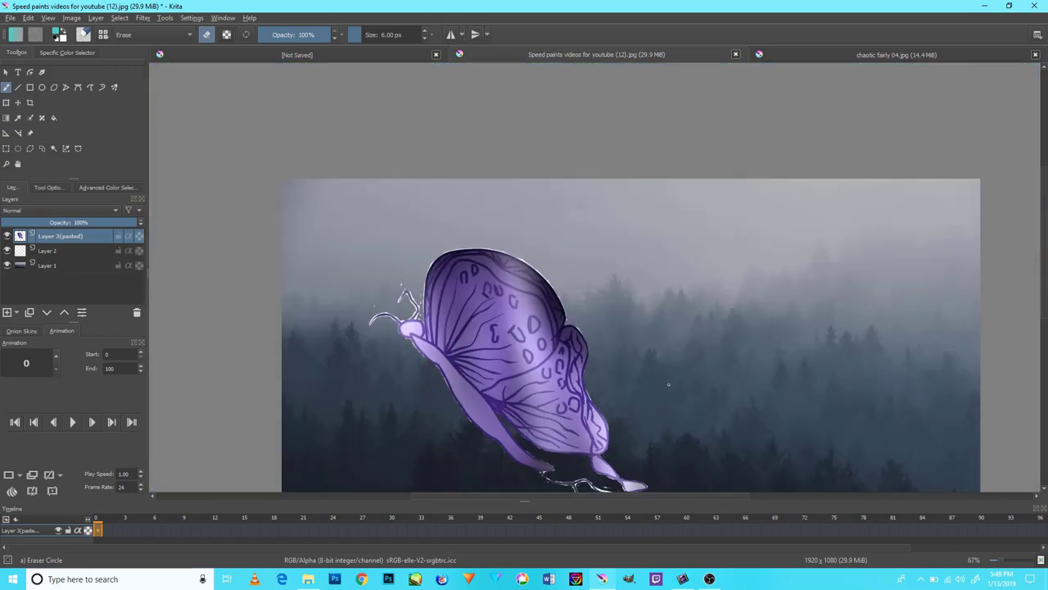
left_click_drag(479, 494, 504, 384)
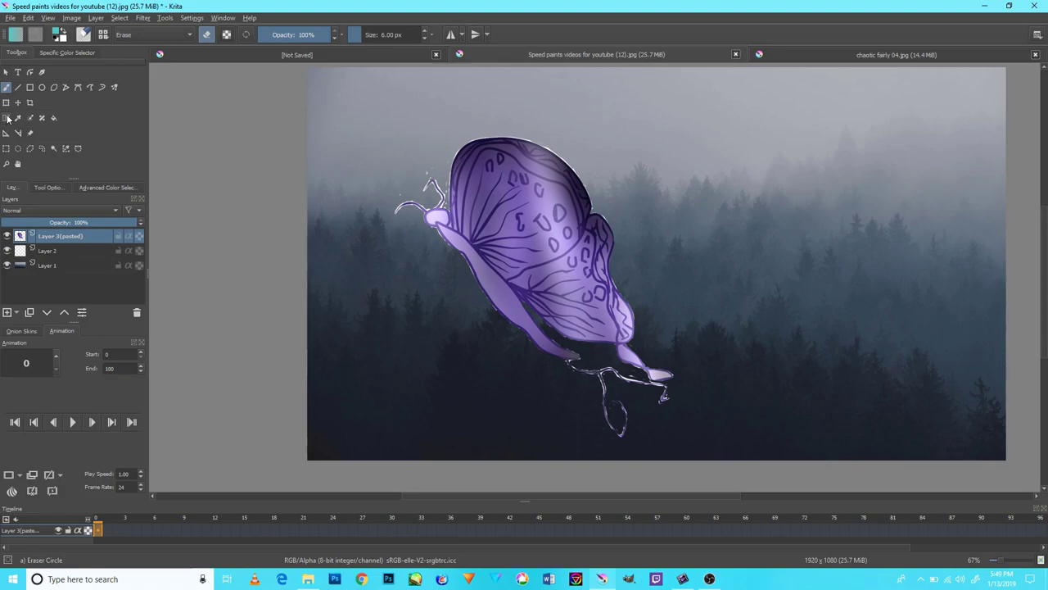
- Switch to Rectangular Selection, turn off eraser mode, and set the foreground colour to blue RGB 56, 56, 208
left_click(6, 148)
key("e")
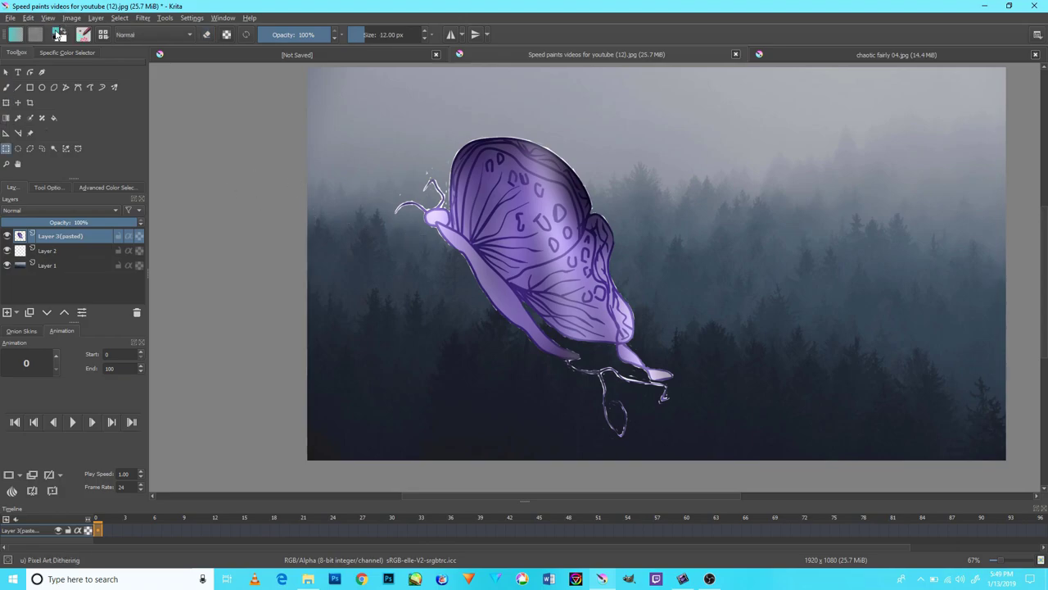
left_click(57, 33)
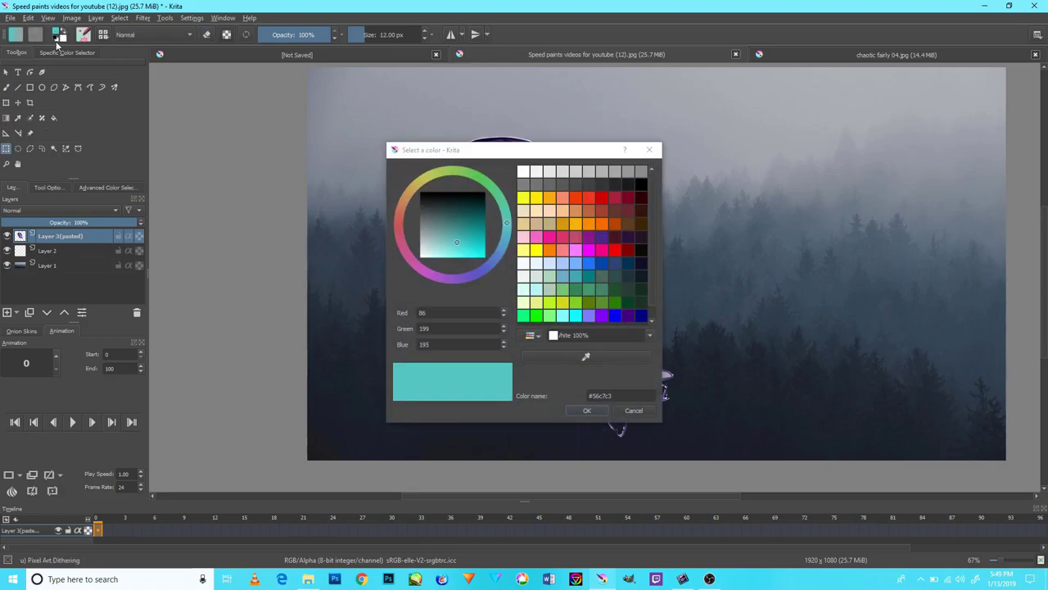
left_click(641, 264)
mouse_move(443, 247)
left_mouse_down()
mouse_move(460, 256)
mouse_move(467, 245)
left_mouse_up()
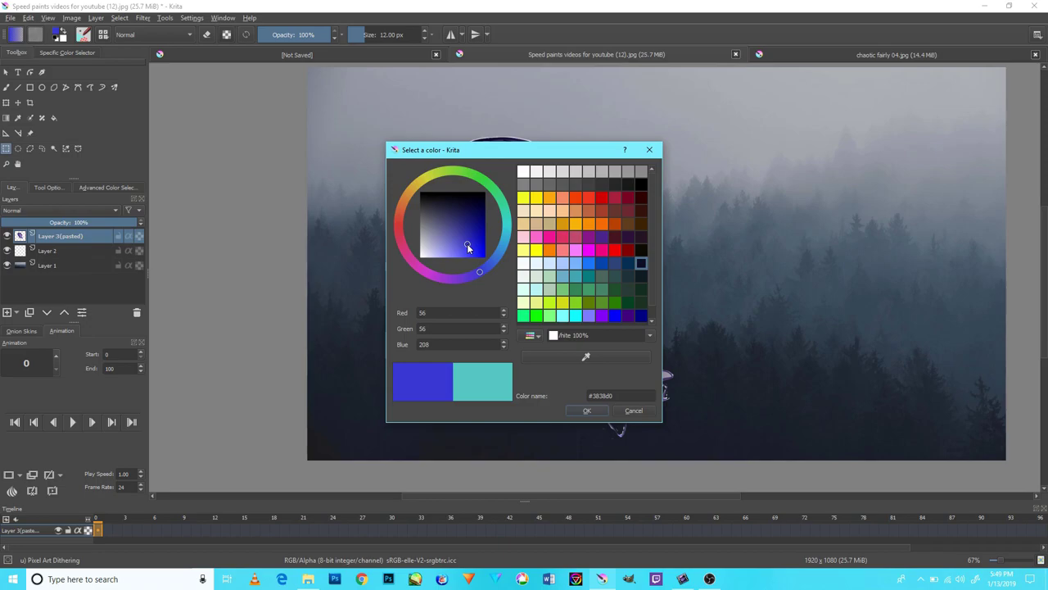
left_click(586, 410)
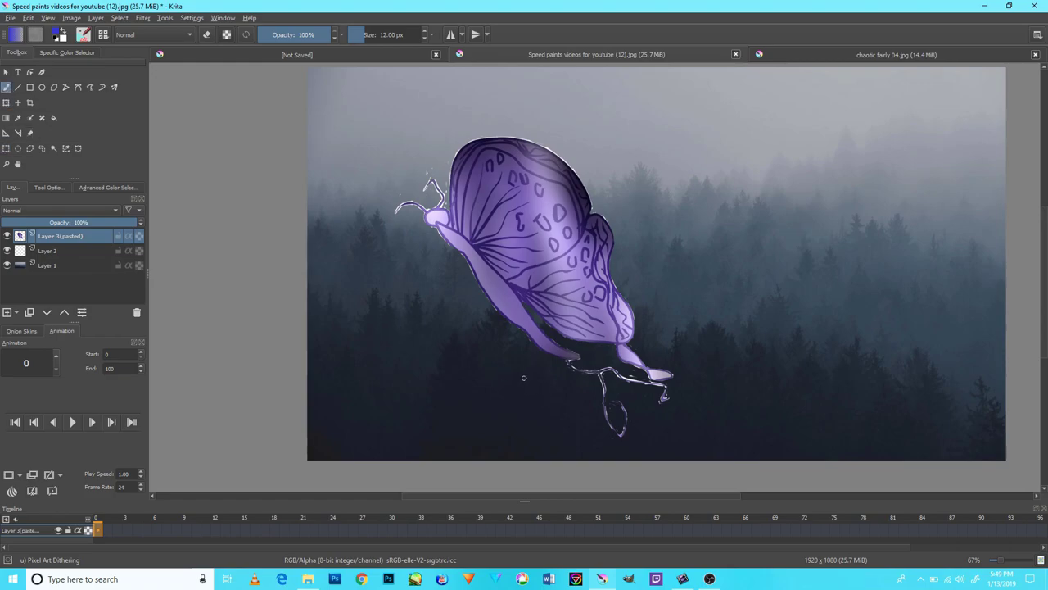
- Switch to the Airbrush Soft preset, shrink it to about 59 px, and undo the test stroke
right_click(524, 378)
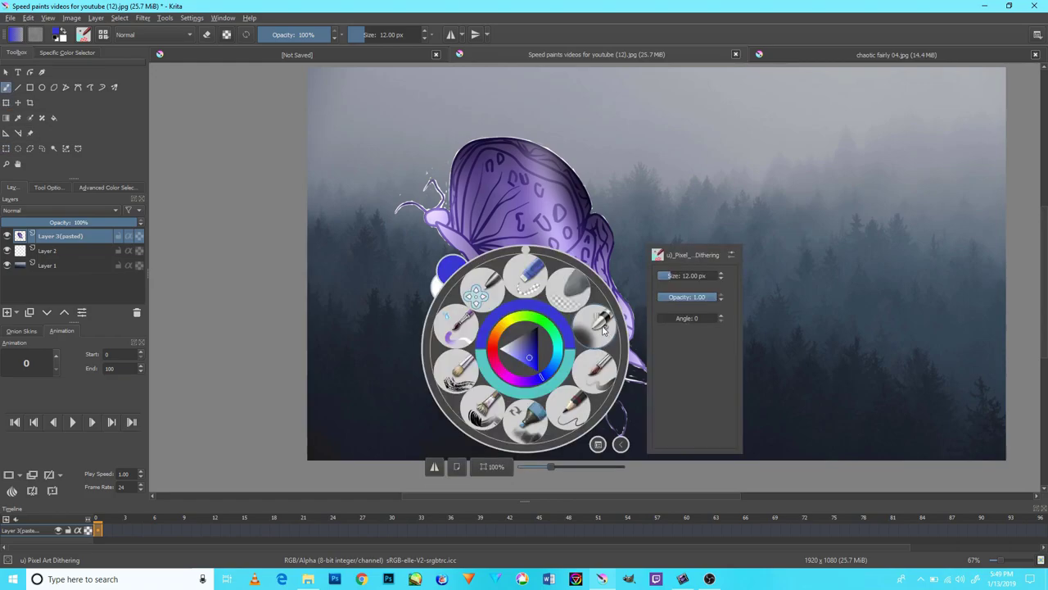
left_click(602, 327)
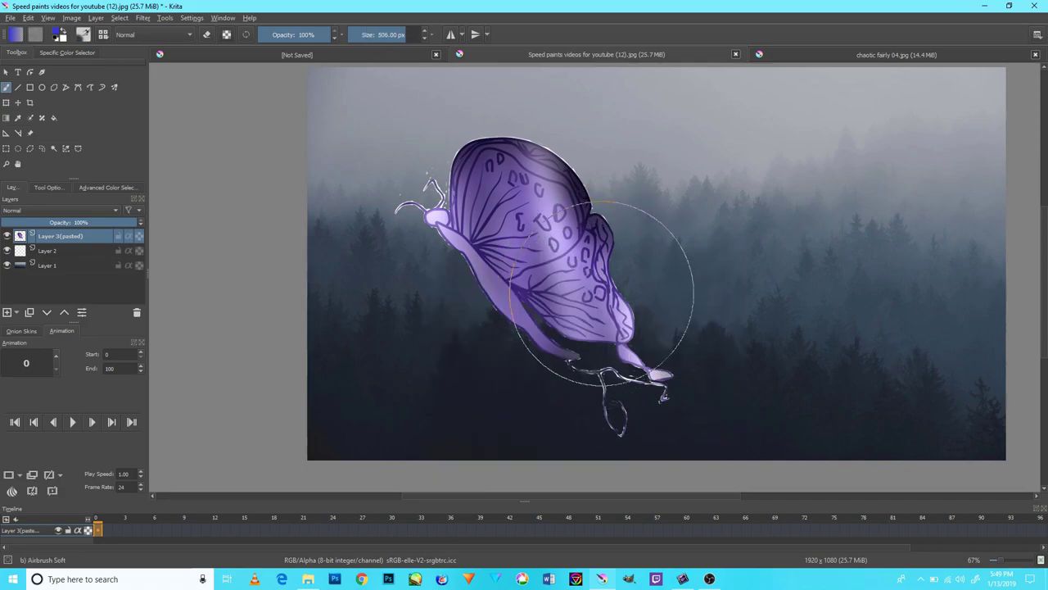
key("bracketleft")
key("bracketleft")
key("bracketleft")
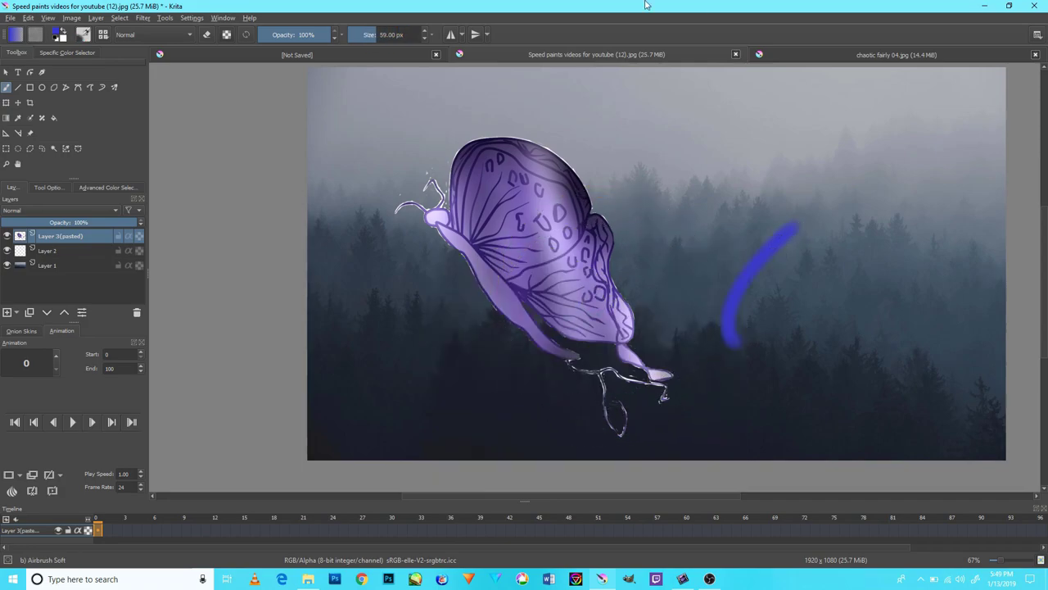
key("ctrl+z")
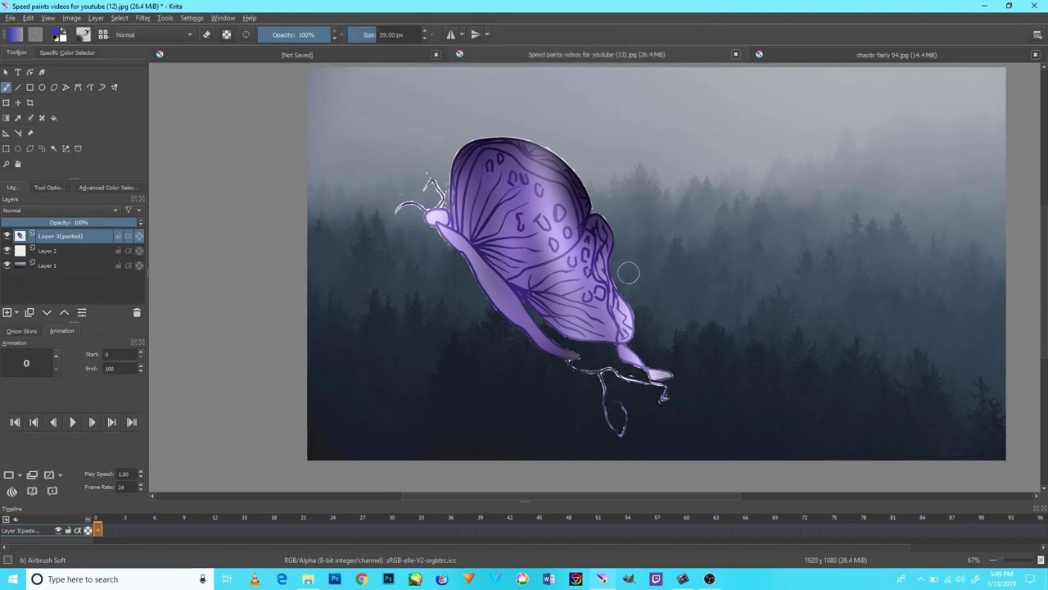
- Zoom in on the wing and paint a first blue glow stroke along its right edge
scroll(628, 273, "up", 3)
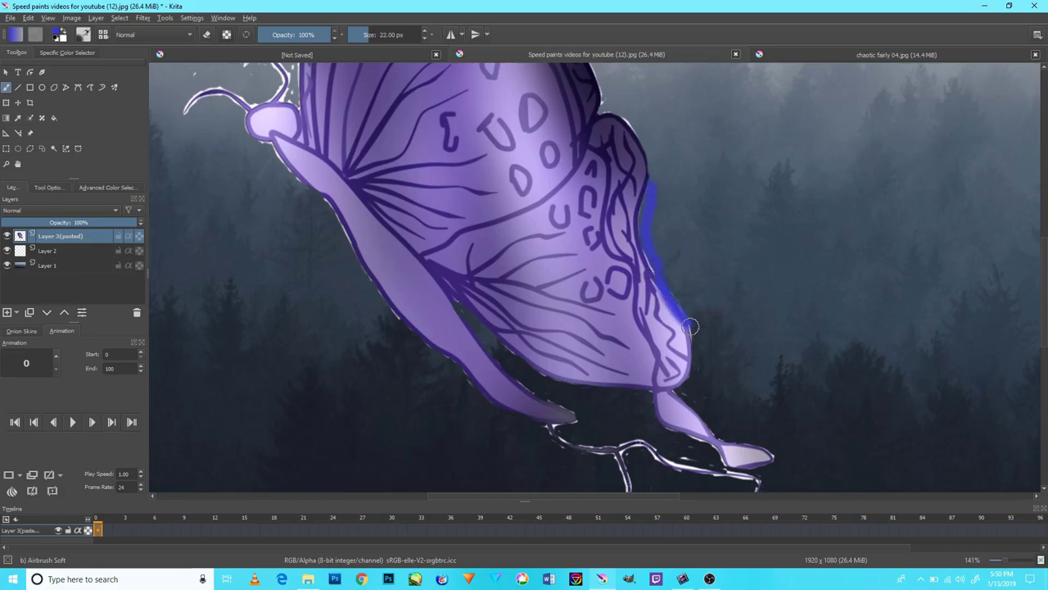
key("ctrl+z")
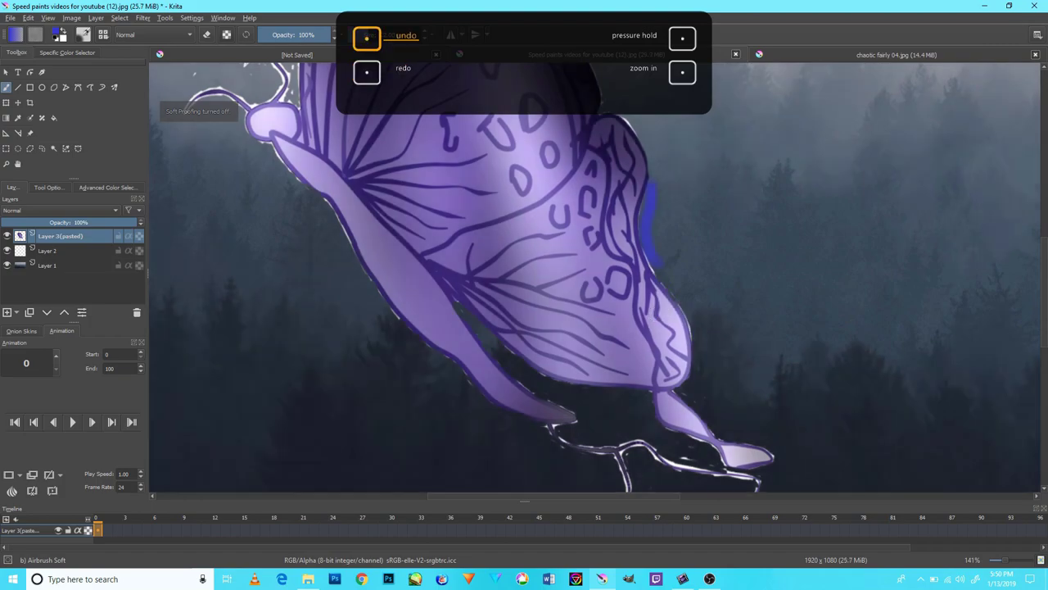
scroll(669, 281, "up", 5)
mouse_move(666, 246)
left_mouse_down()
mouse_move(631, 168)
mouse_move(655, 253)
mouse_move(758, 336)
left_mouse_up()
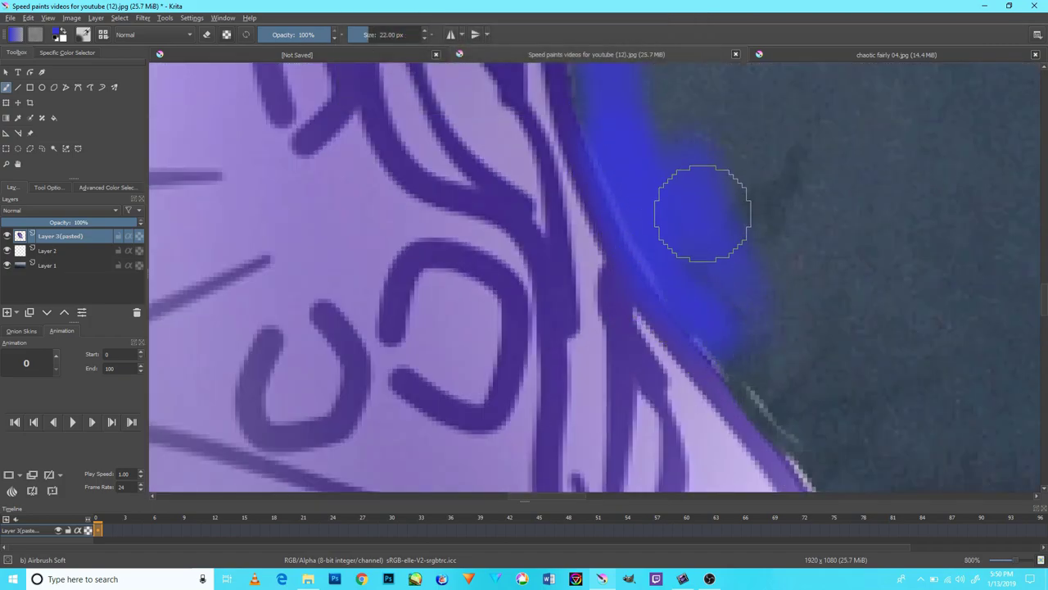
left_click_drag(747, 298, 695, 244)
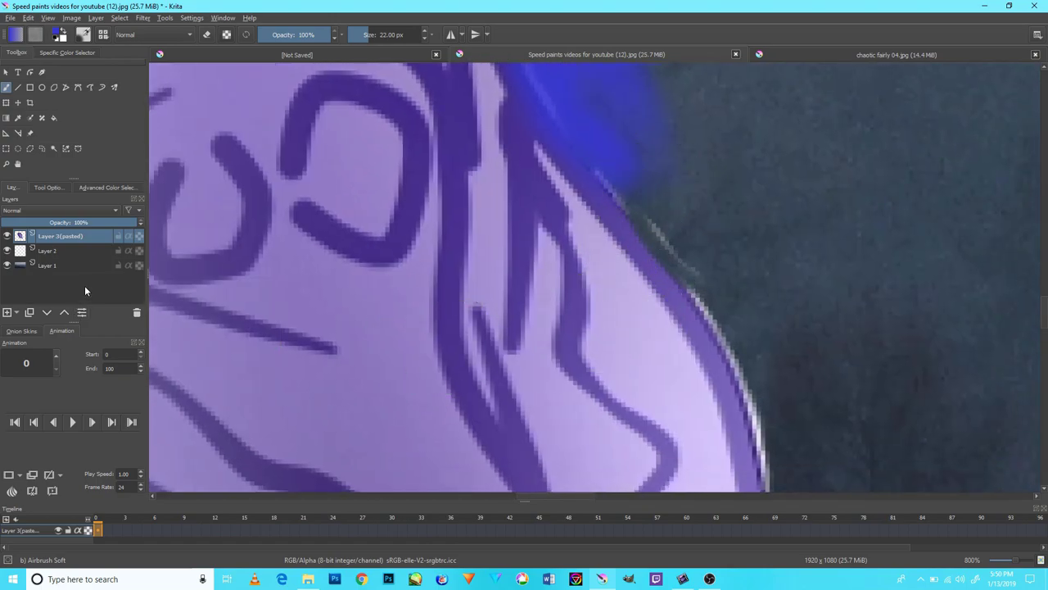
left_click(118, 211)
left_click(131, 210)
left_click(100, 284)
- Undo that stroke and repaint the blue glow down the right wing edge toward the lower tip
scroll(699, 234, "down", 5)
scroll(698, 235, "down", 4)
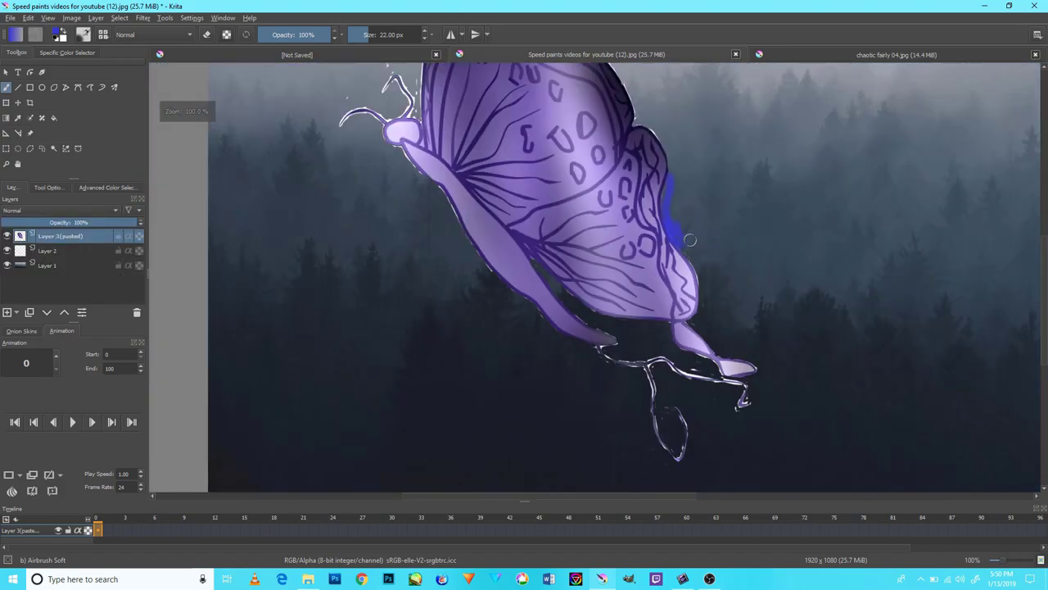
key("ctrl+z")
scroll(675, 167, "up", 9)
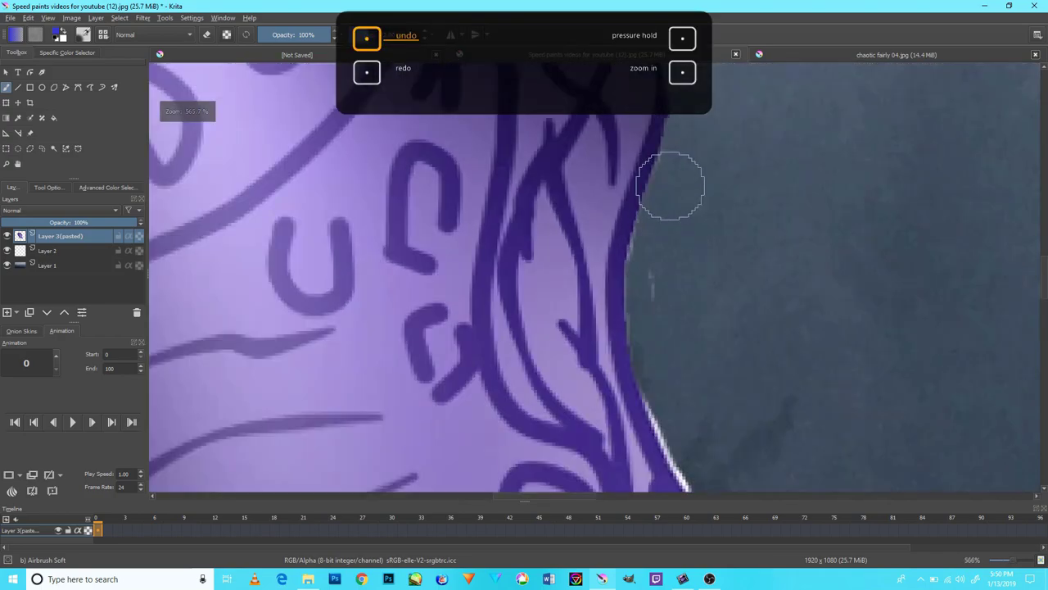
left_click_drag(651, 204, 652, 326)
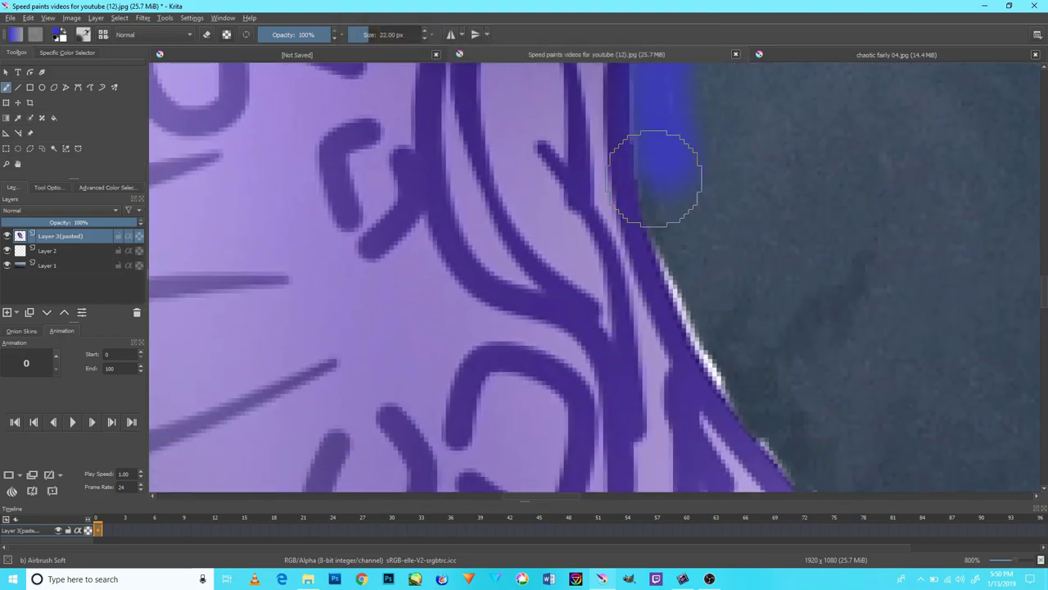
left_click_drag(661, 169, 788, 369)
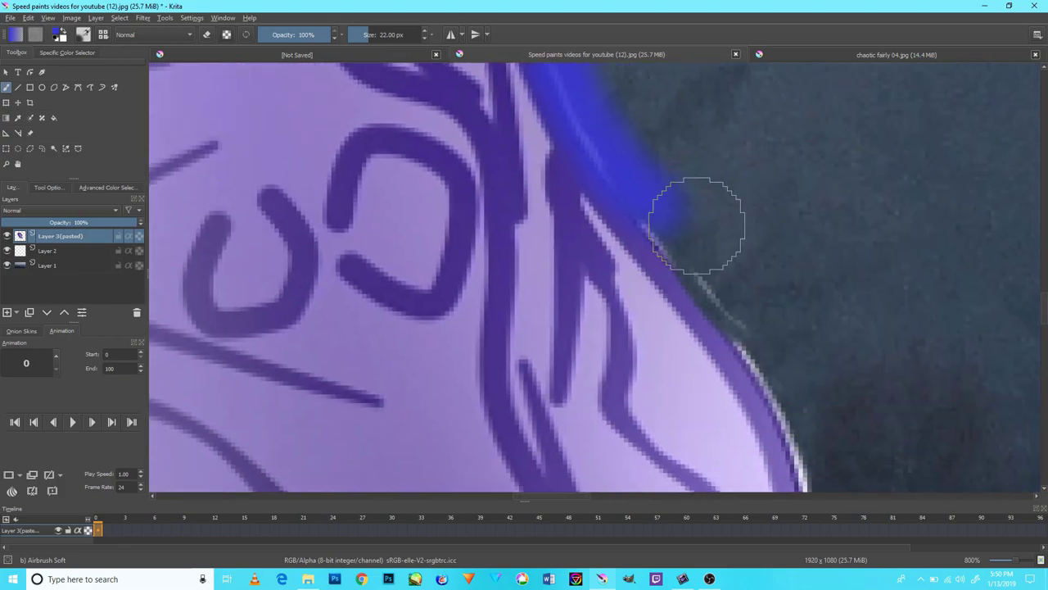
mouse_move(697, 225)
left_mouse_down()
mouse_move(715, 274)
mouse_move(775, 330)
left_mouse_up()
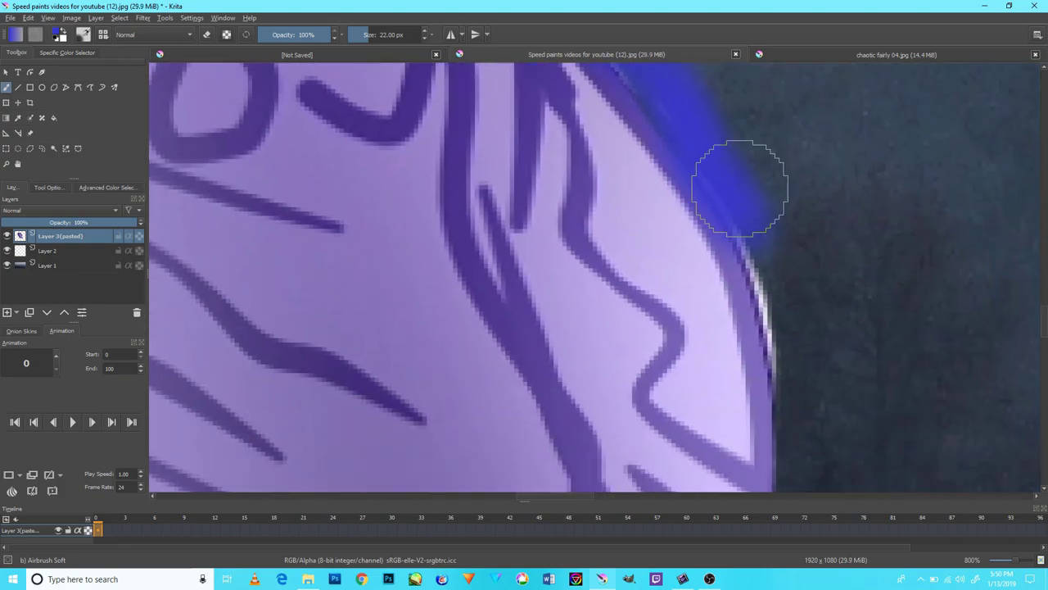
left_click_drag(739, 182, 778, 377)
mouse_move(759, 342)
left_mouse_down()
mouse_move(865, 175)
mouse_move(854, 303)
mouse_move(760, 392)
mouse_move(753, 328)
mouse_move(503, 351)
mouse_move(597, 445)
mouse_move(524, 119)
left_mouse_up()
mouse_move(486, 227)
left_mouse_down()
mouse_move(613, 369)
mouse_move(768, 398)
left_mouse_up()
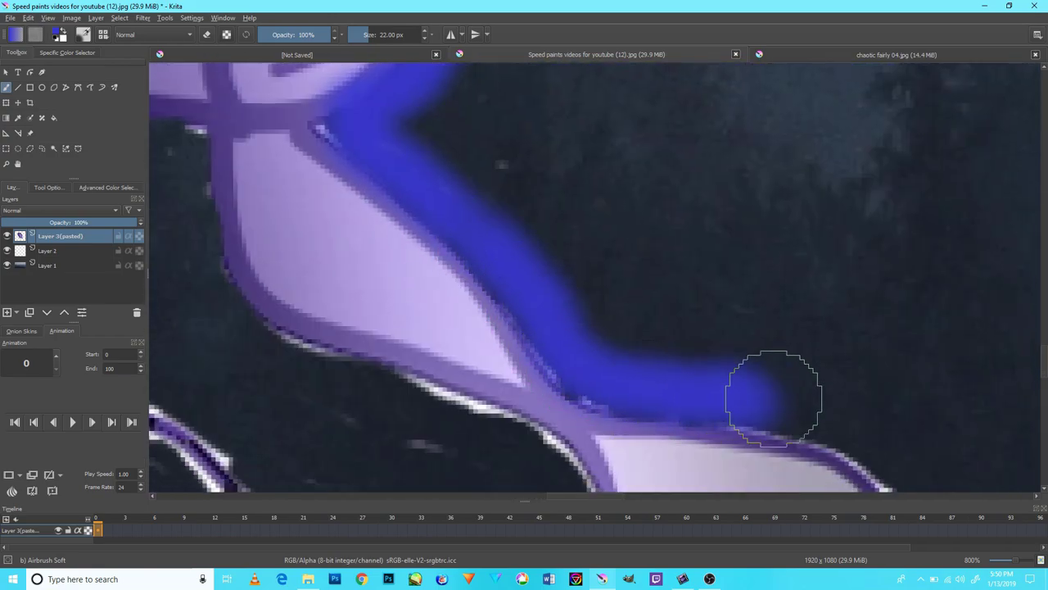
scroll(641, 294, "up", 5)
scroll(641, 294, "down", 5)
scroll(671, 269, "down", 4)
- Outline the lower wing tip with blue glow, up to the wing's upper-right edge
scroll(658, 265, "up", 4)
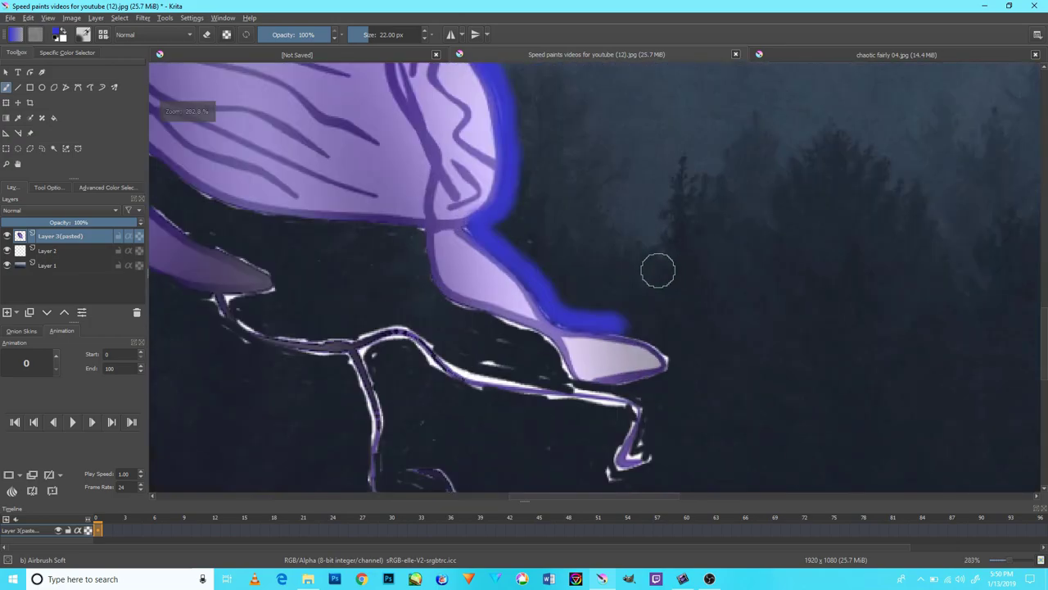
scroll(657, 264, "up", 1)
mouse_move(629, 351)
left_mouse_down()
mouse_move(637, 428)
mouse_move(515, 393)
mouse_move(408, 331)
mouse_move(326, 228)
left_mouse_up()
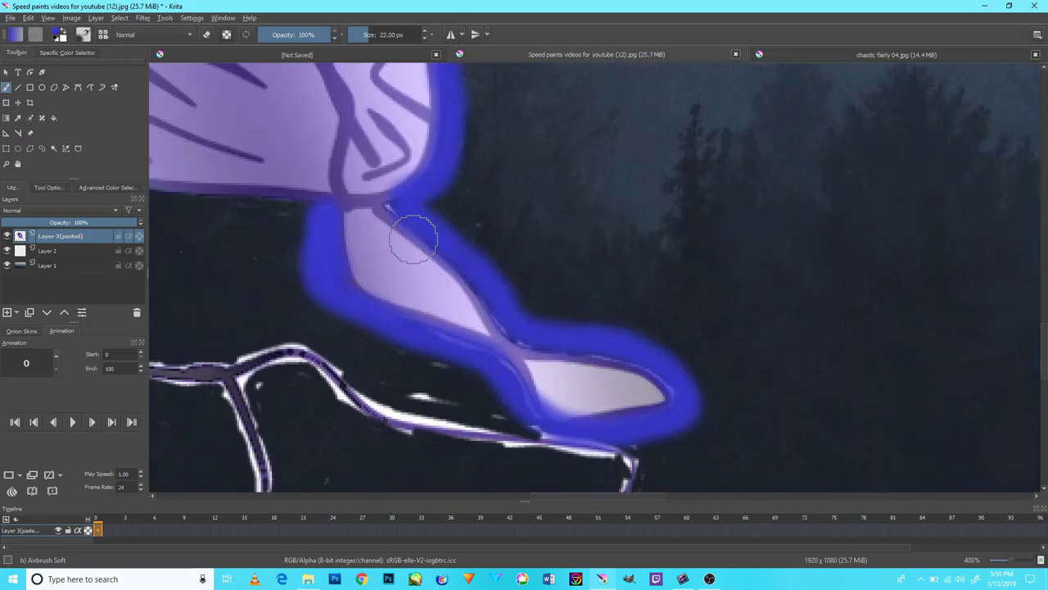
left_click_drag(382, 211, 537, 334)
left_click_drag(454, 325, 674, 383)
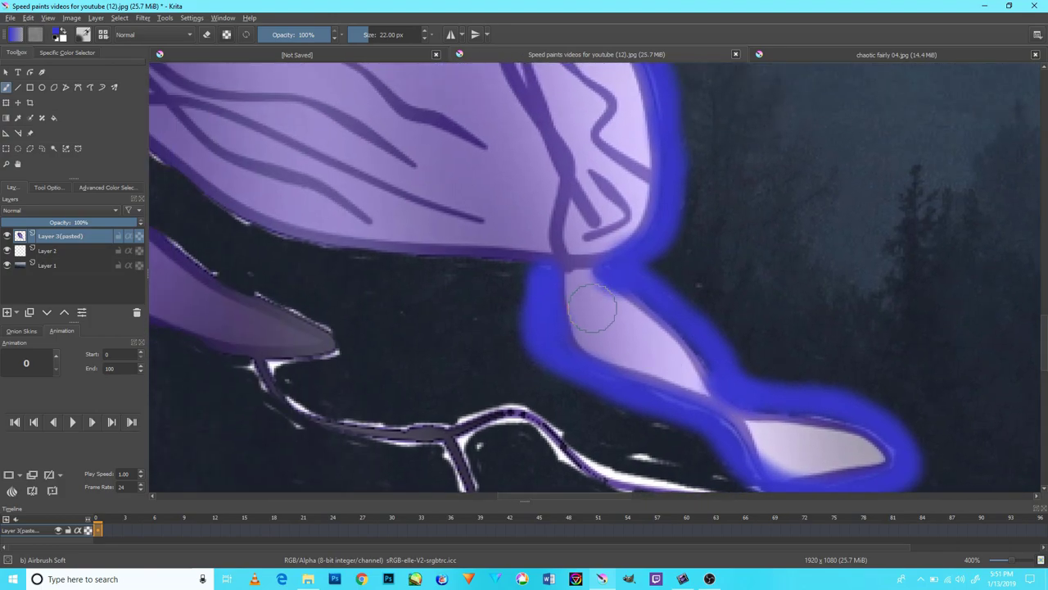
- Extend and thicken the blue glow leftward along the wing's lower edge
left_click_drag(539, 275, 412, 265)
left_click_drag(534, 269, 664, 360)
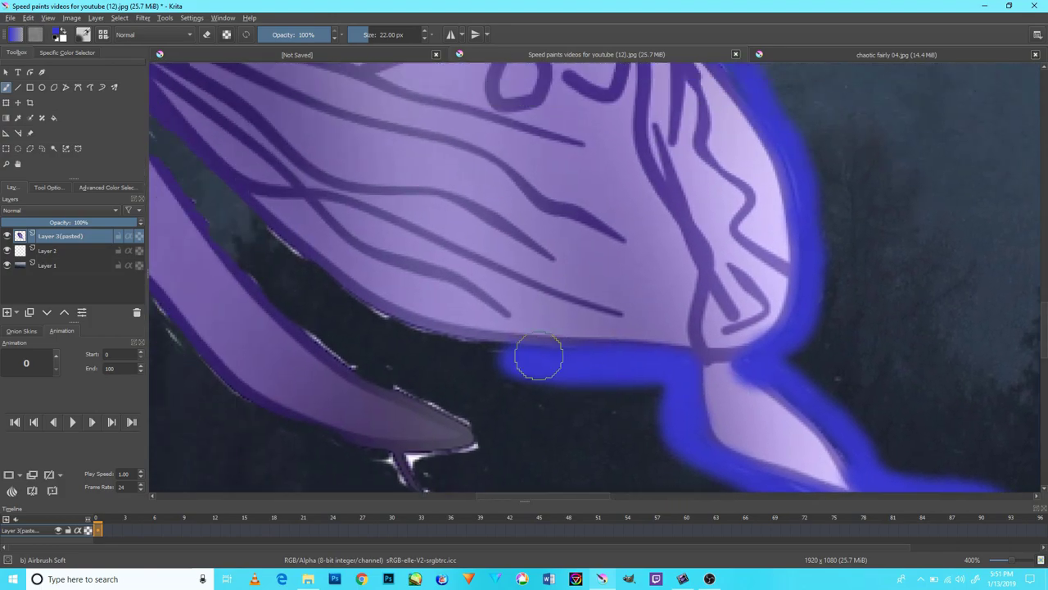
mouse_move(538, 355)
left_mouse_down()
mouse_move(433, 343)
mouse_move(386, 303)
mouse_move(455, 382)
mouse_move(227, 202)
mouse_move(286, 269)
mouse_move(279, 222)
left_mouse_up()
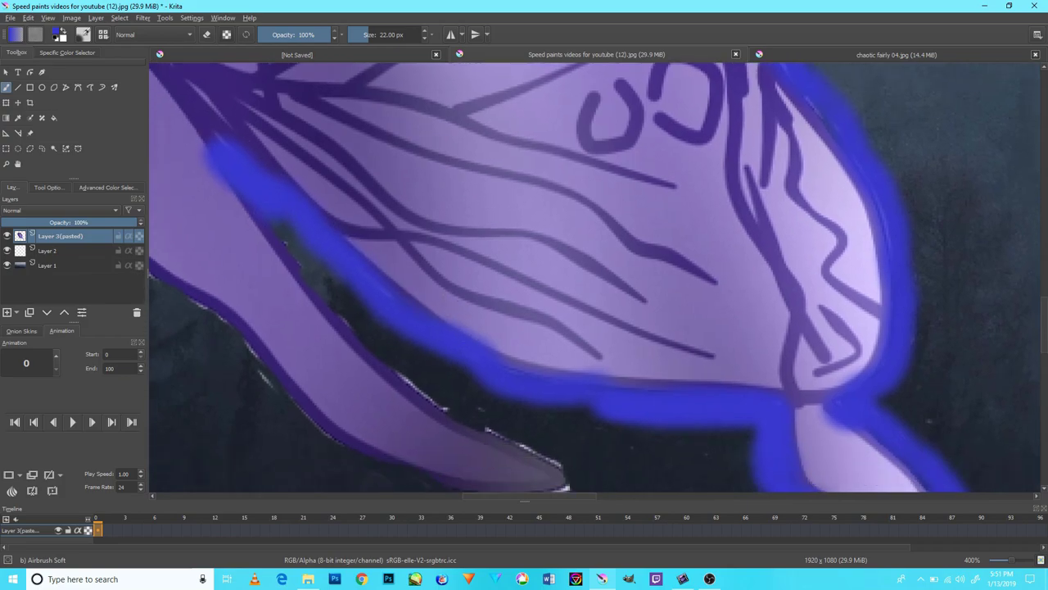
left_click_drag(586, 400, 396, 301)
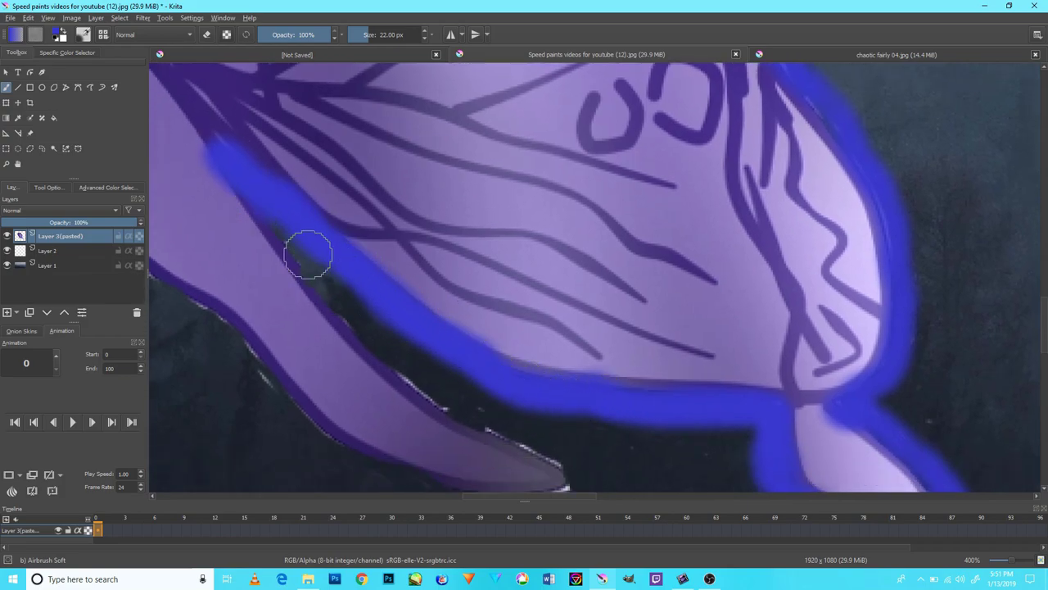
mouse_move(309, 255)
left_mouse_down()
mouse_move(341, 304)
mouse_move(488, 402)
left_mouse_up()
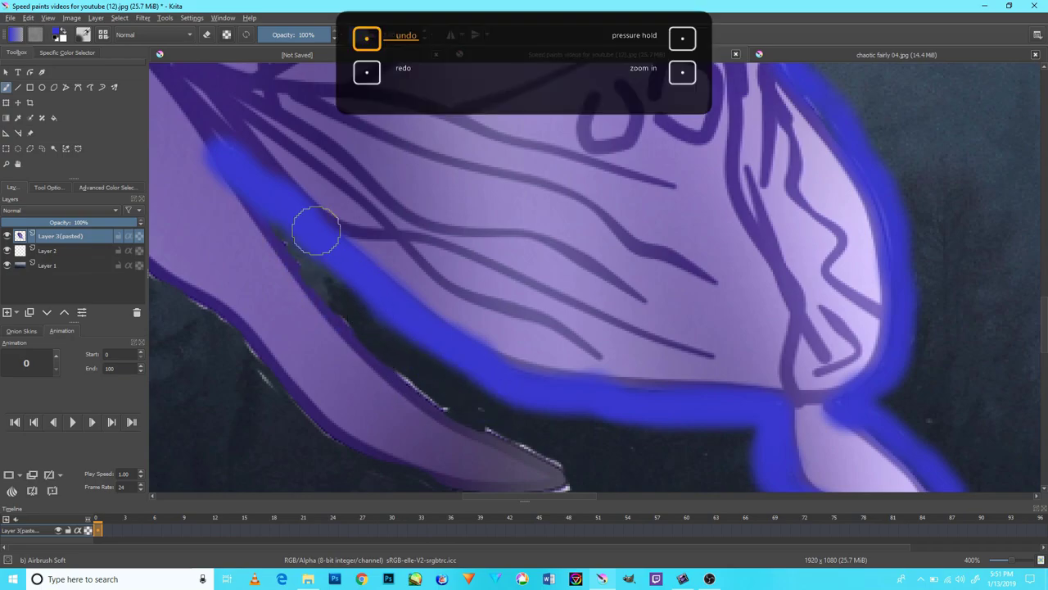
mouse_move(316, 271)
left_mouse_down()
mouse_move(498, 412)
mouse_move(439, 383)
left_mouse_up()
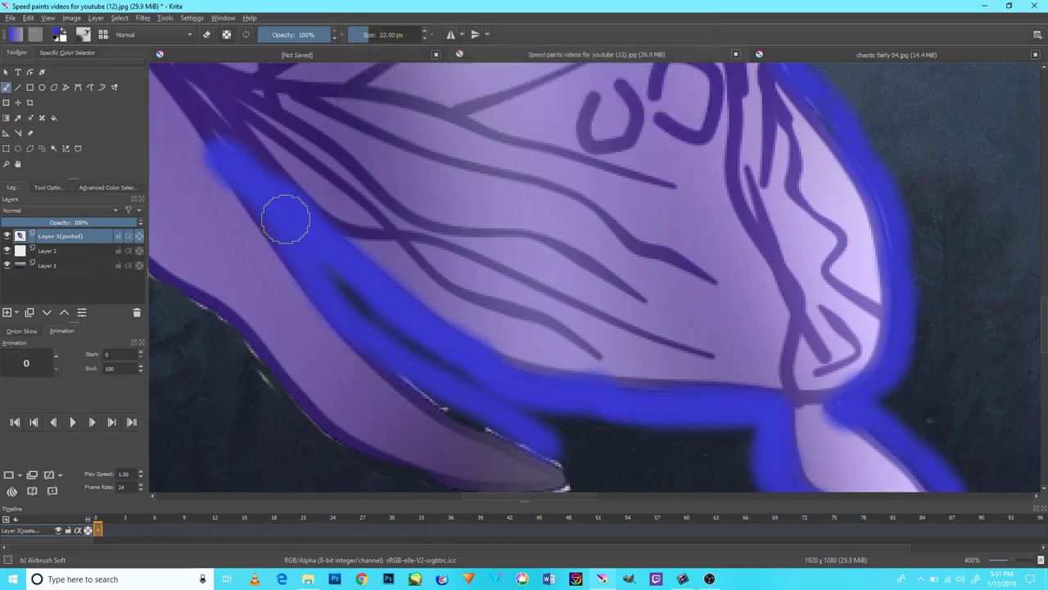
- Undo the uneven lower-edge glow strokes and repaint the glow along the lower edge
key("ctrl+z")
key("ctrl+z")
key("ctrl+shift+z")
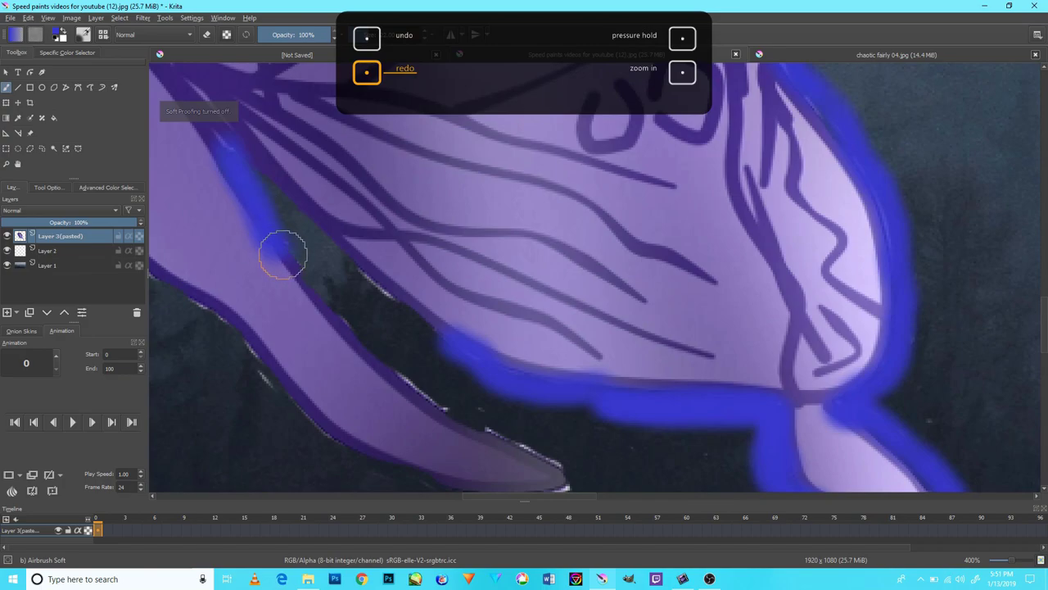
key("ctrl+z")
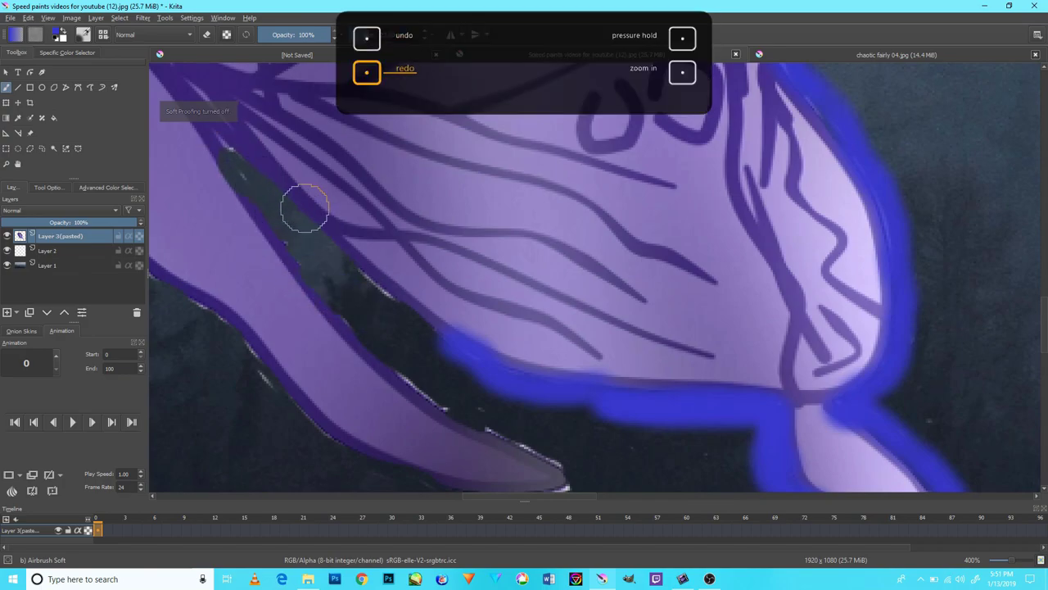
key("ctrl+shift+z")
key("ctrl+z")
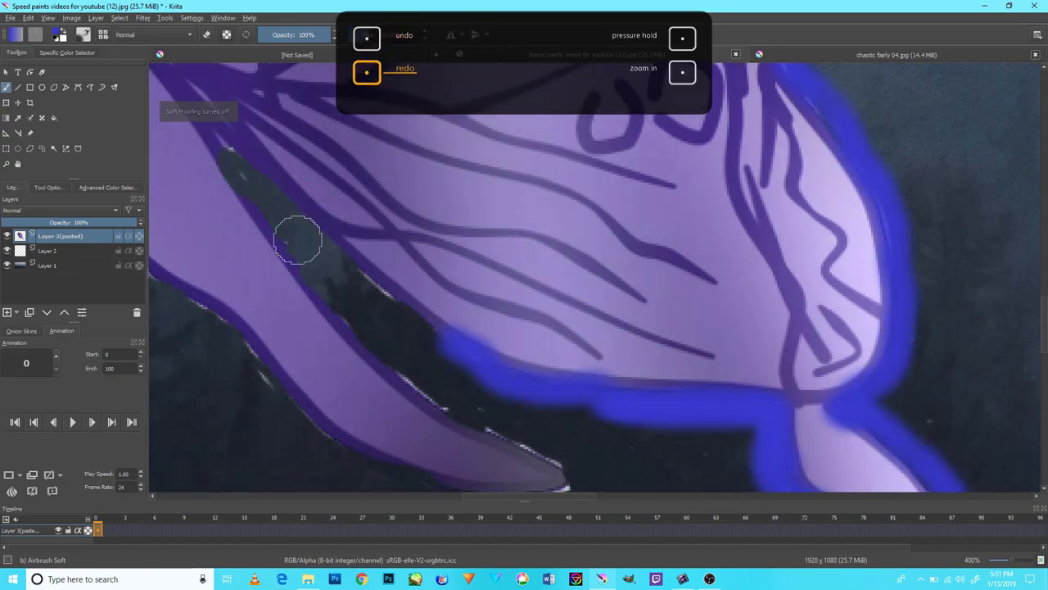
key("ctrl+shift+z")
key("ctrl+z")
key("ctrl+z")
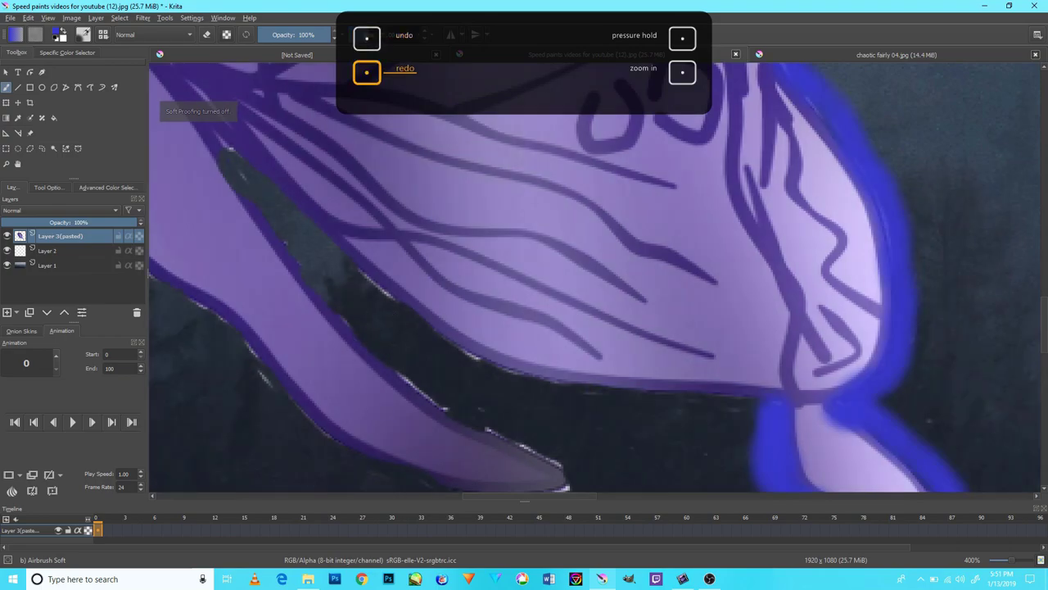
key("ctrl+shift+z")
key("ctrl+z")
mouse_move(770, 403)
left_mouse_down()
mouse_move(269, 191)
mouse_move(576, 442)
left_mouse_up()
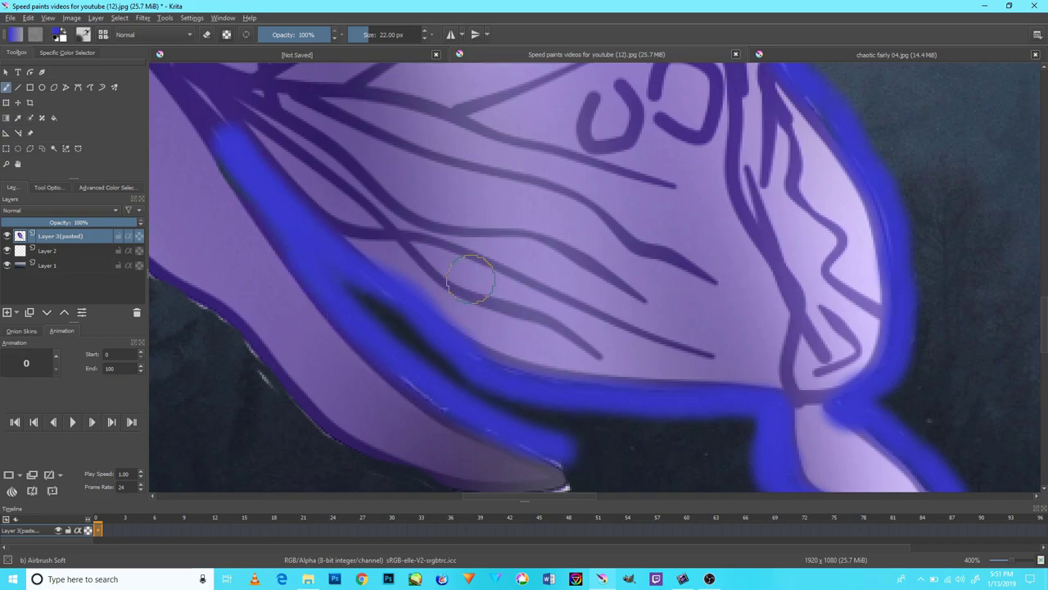
- Paint blue glow along the butterfly's lower wing edge
scroll(470, 279, "down", 1)
scroll(463, 328, "down", 4)
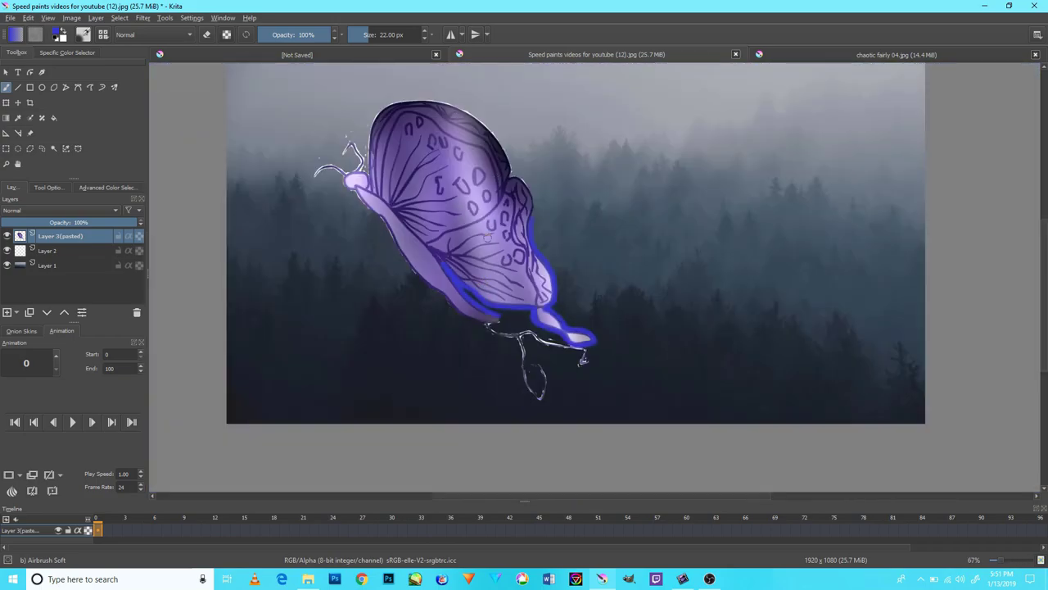
scroll(488, 238, "up", 3)
scroll(484, 297, "up", 2)
scroll(435, 308, "down", 3)
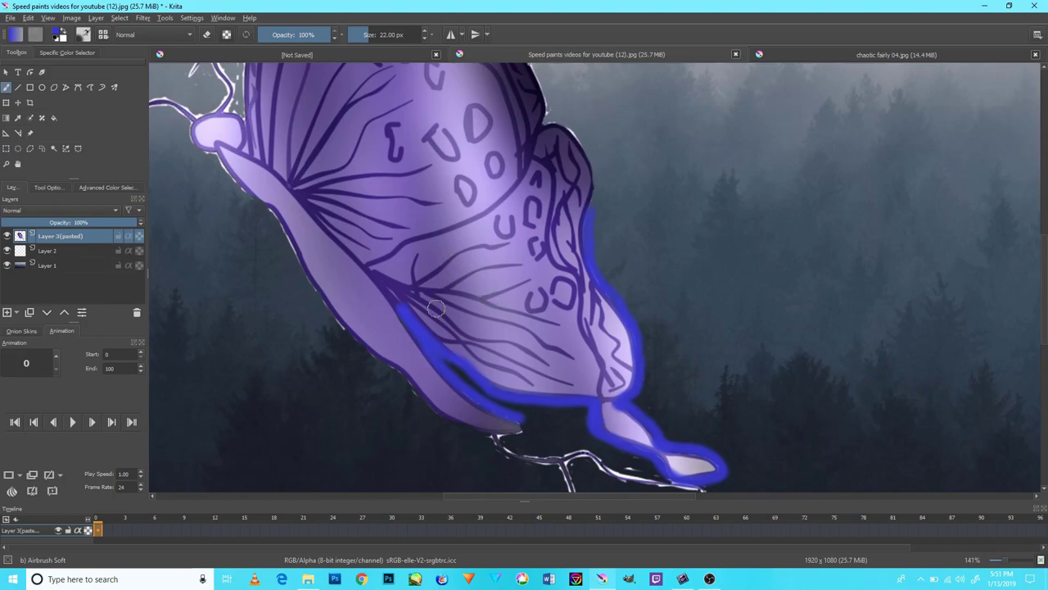
scroll(435, 308, "down", 3)
scroll(477, 415, "up", 8)
left_click_drag(451, 281, 448, 81)
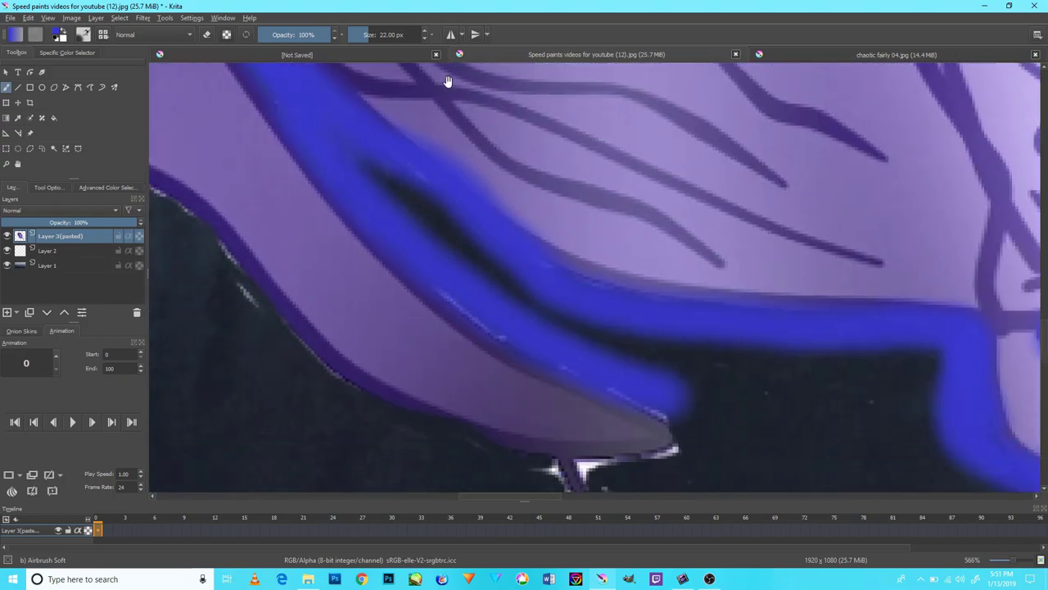
mouse_move(468, 289)
left_mouse_down()
mouse_move(527, 351)
mouse_move(661, 445)
left_mouse_up()
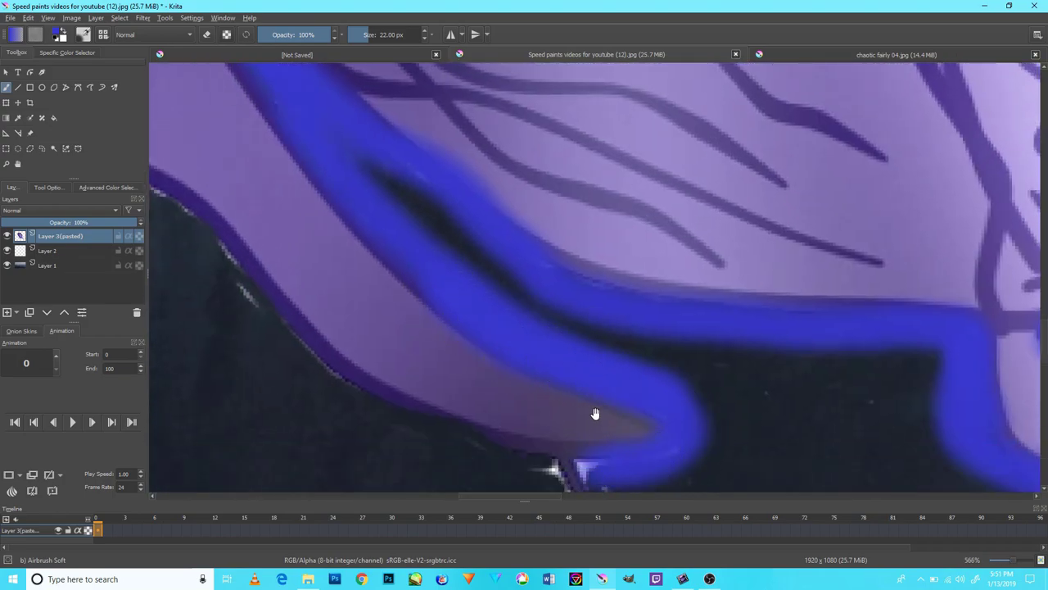
mouse_move(594, 414)
left_mouse_down()
mouse_move(593, 318)
mouse_move(574, 311)
mouse_move(803, 363)
mouse_move(573, 320)
mouse_move(677, 283)
left_mouse_up()
- Carry the blue glow along the lower white outline out to the right tail tip
scroll(818, 271, "up", 3)
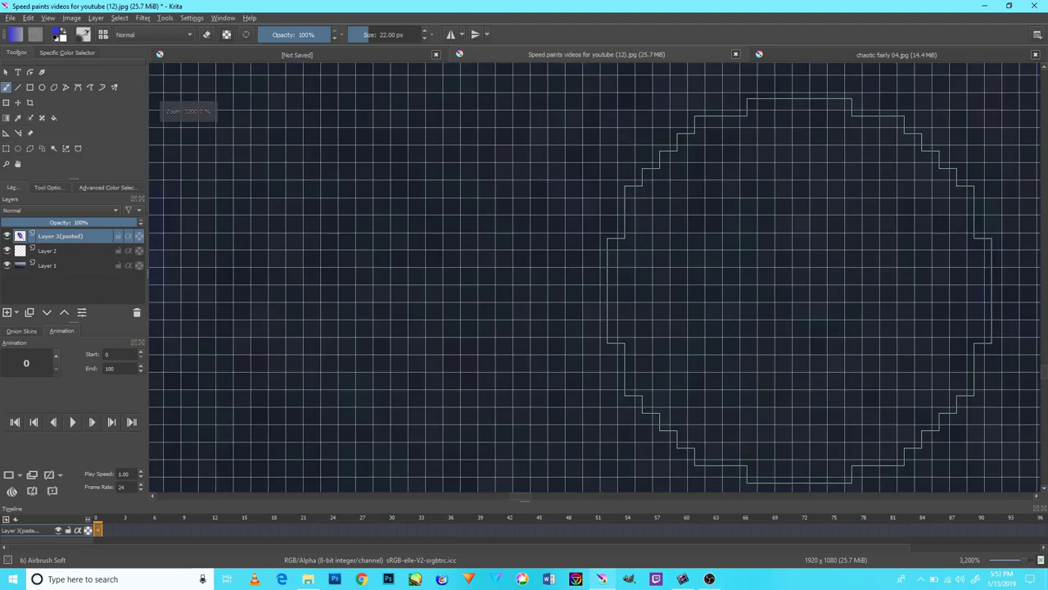
scroll(818, 271, "down", 8)
scroll(796, 309, "up", 4)
scroll(796, 308, "up", 1)
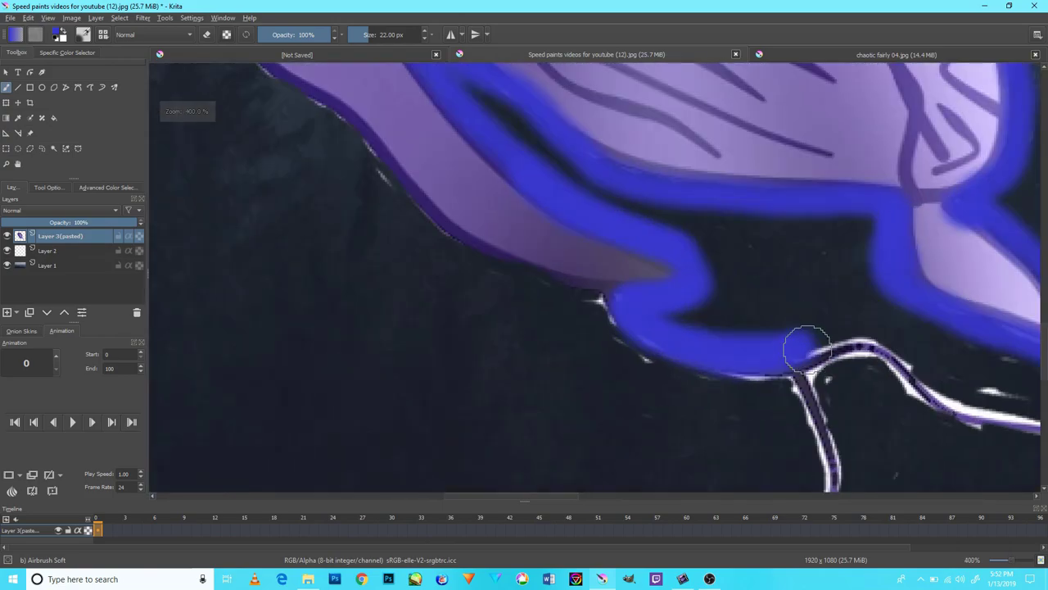
mouse_move(805, 344)
left_mouse_down()
mouse_move(907, 344)
mouse_move(892, 327)
mouse_move(775, 344)
left_mouse_up()
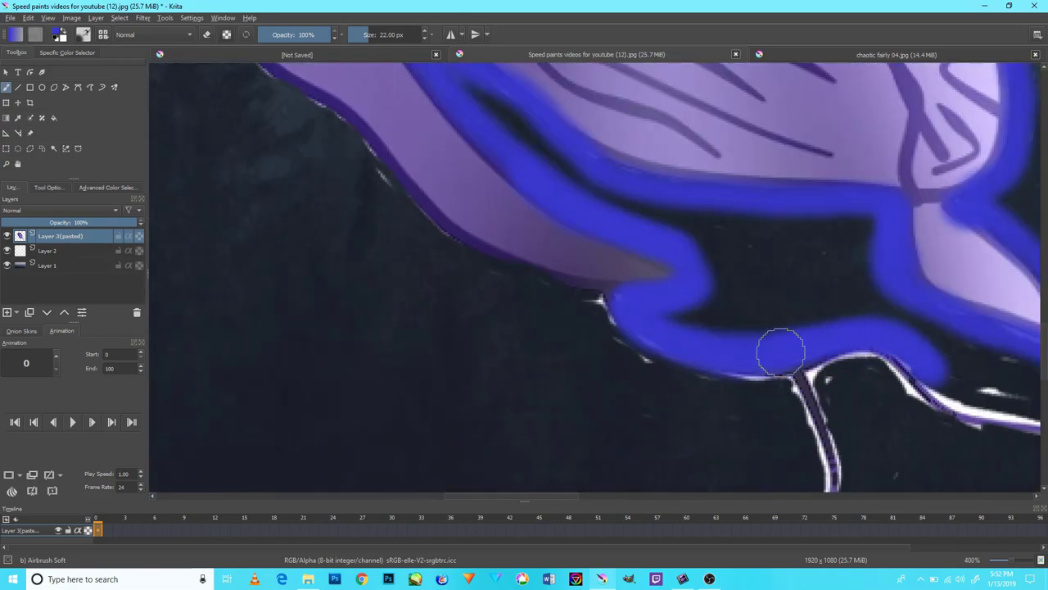
left_click_drag(682, 318, 415, 352)
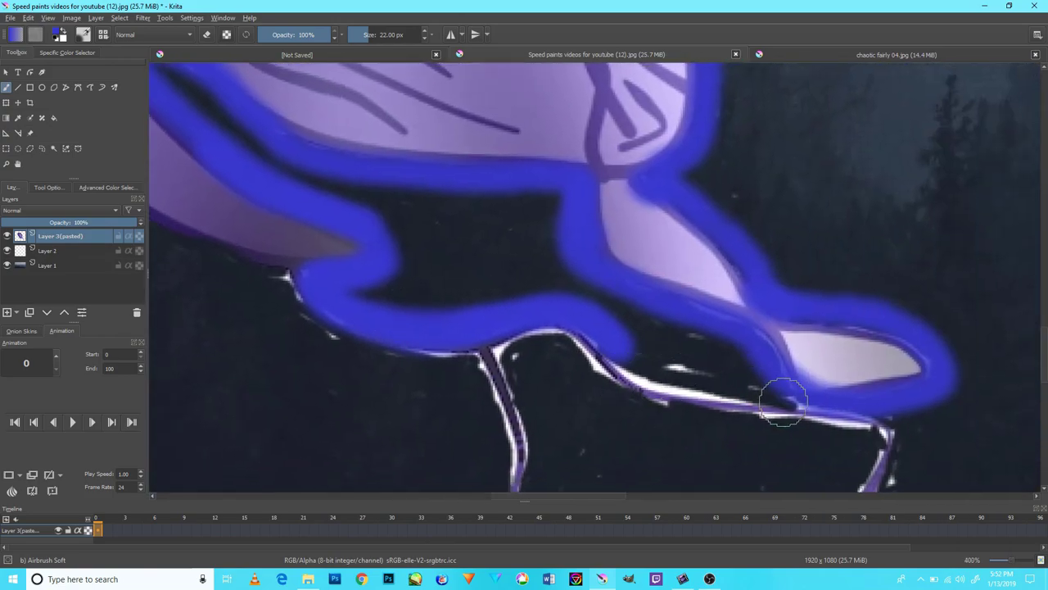
left_click_drag(783, 401, 636, 363)
mouse_move(827, 389)
left_mouse_down()
mouse_move(772, 346)
mouse_move(860, 377)
mouse_move(823, 447)
mouse_move(814, 370)
mouse_move(692, 295)
mouse_move(466, 226)
mouse_move(484, 237)
mouse_move(460, 291)
mouse_move(431, 222)
mouse_move(618, 290)
mouse_move(615, 269)
mouse_move(739, 319)
left_mouse_up()
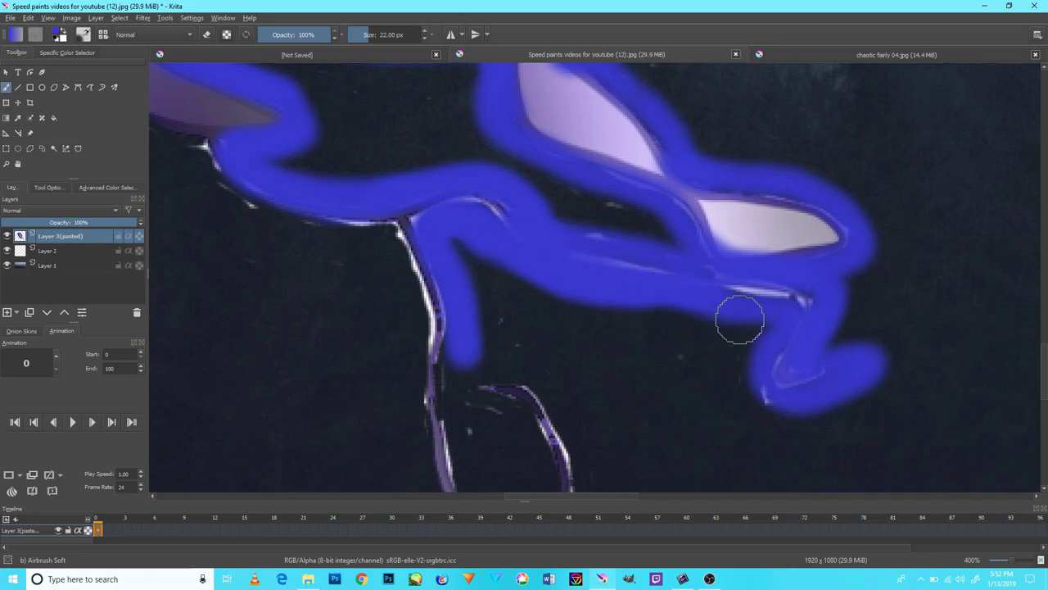
scroll(489, 311, "down", 2)
- Trace blue glow all the way around the lower tail loop
scroll(489, 310, "down", 2)
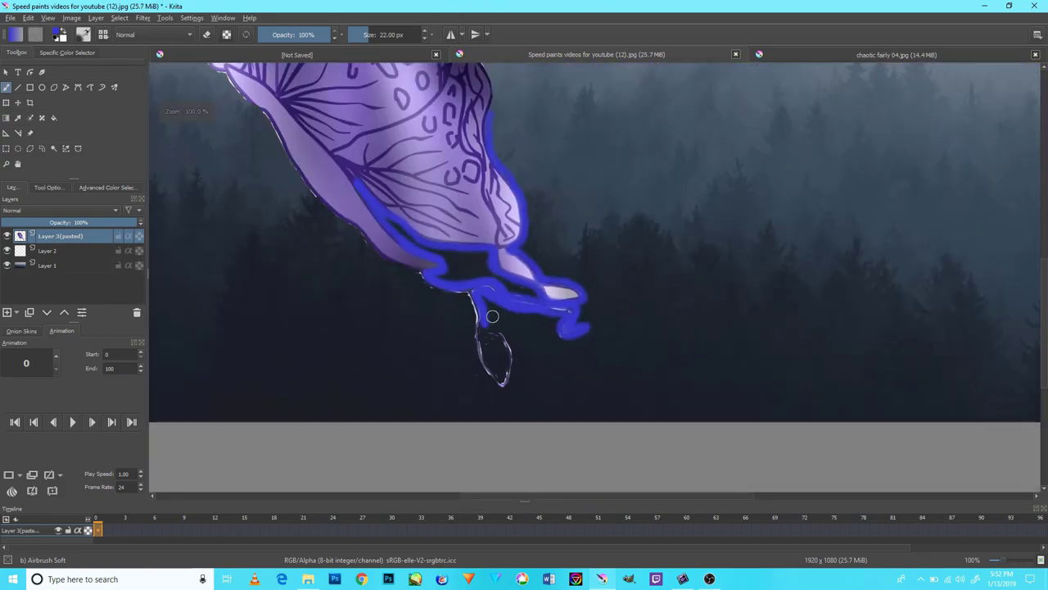
scroll(490, 315, "down", 1)
scroll(493, 348, "up", 5)
left_click_drag(492, 347, 487, 311)
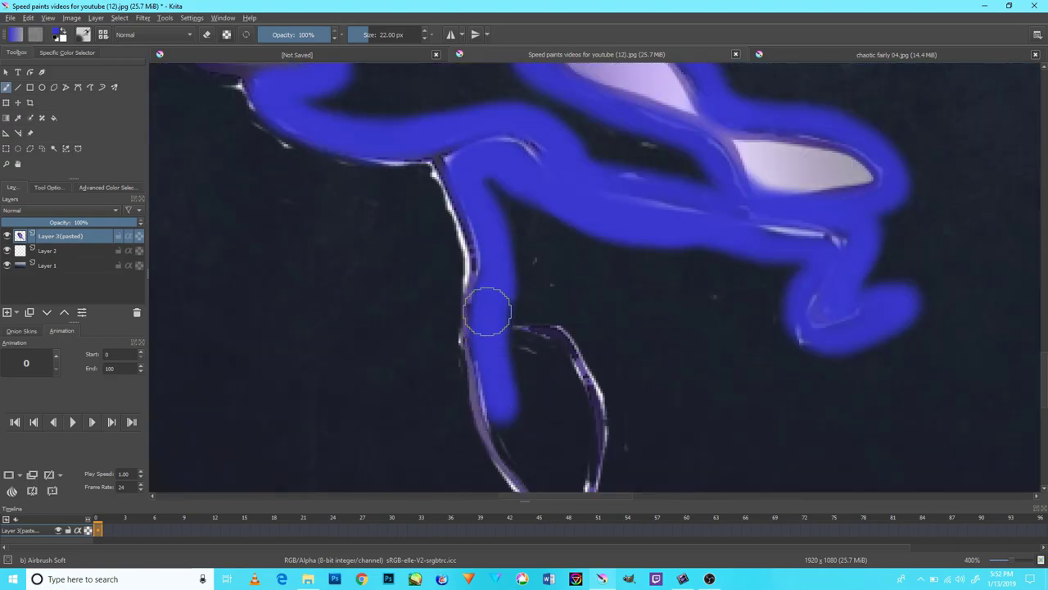
left_click_drag(531, 360, 529, 297)
mouse_move(524, 342)
left_mouse_down()
mouse_move(538, 409)
mouse_move(577, 342)
left_mouse_up()
mouse_move(543, 281)
left_mouse_down()
mouse_move(606, 292)
mouse_move(601, 461)
mouse_move(477, 351)
mouse_move(449, 125)
left_mouse_up()
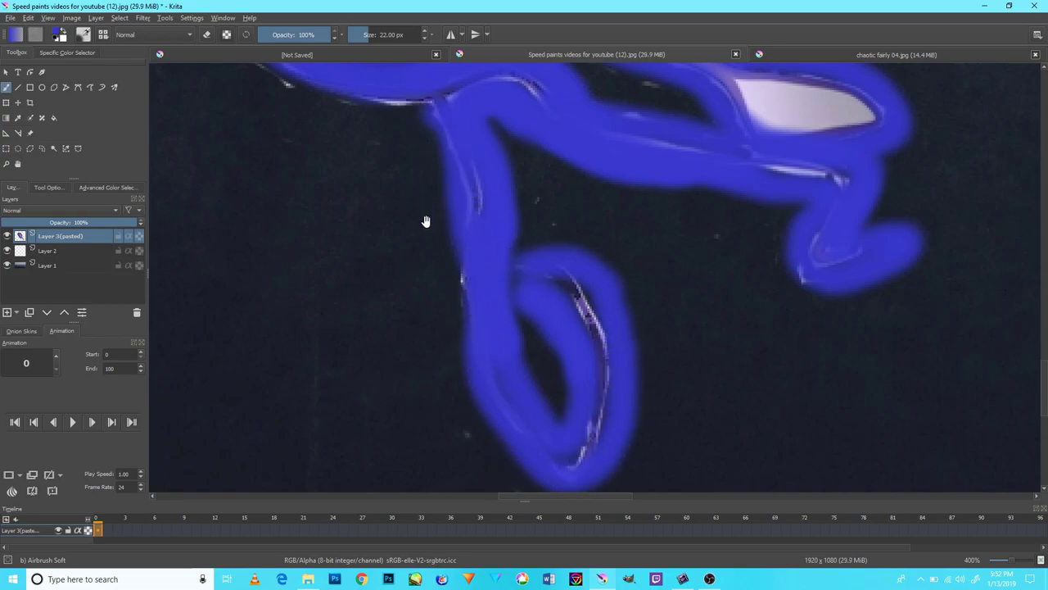
- Paint blue glow along the upper-left outline, redoing one bad stroke
left_click_drag(425, 221, 516, 376)
mouse_move(516, 271)
left_mouse_down()
mouse_move(405, 249)
mouse_move(316, 175)
left_mouse_up()
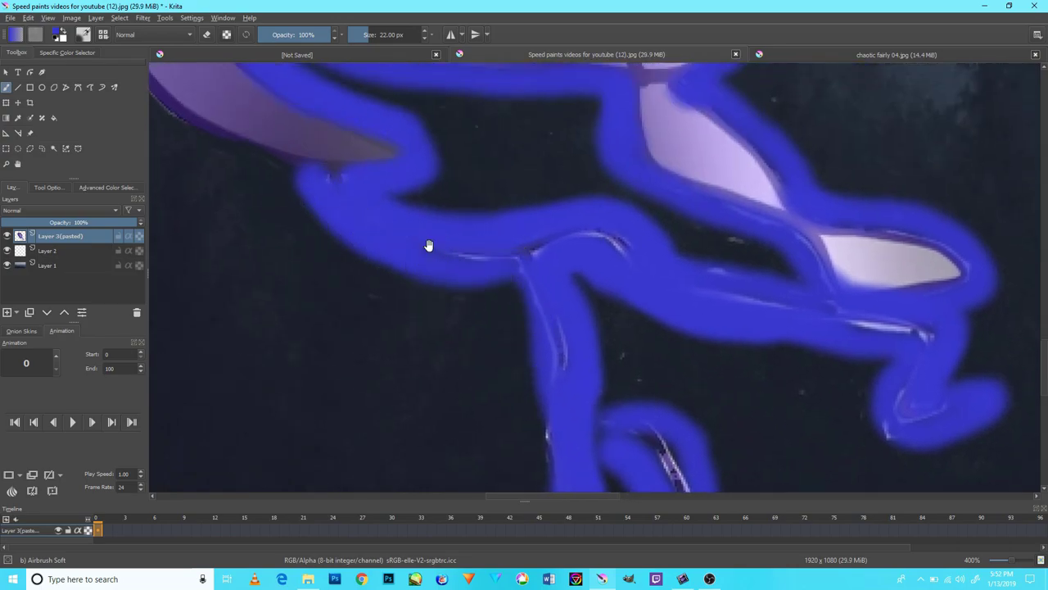
left_click_drag(427, 245, 514, 366)
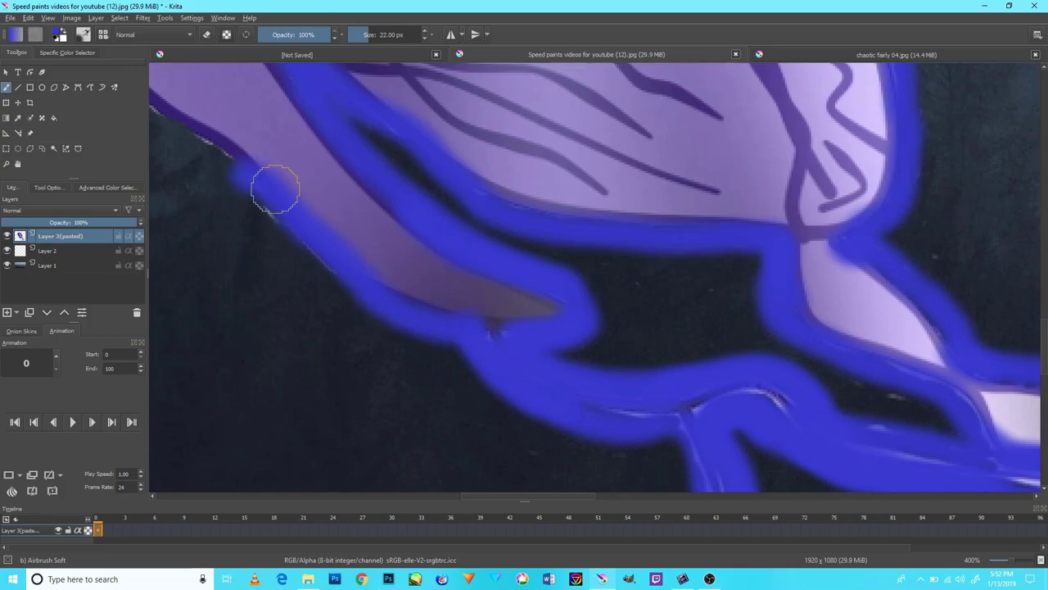
key("ctrl+z")
mouse_move(476, 330)
left_mouse_down()
mouse_move(307, 244)
mouse_move(242, 168)
left_mouse_up()
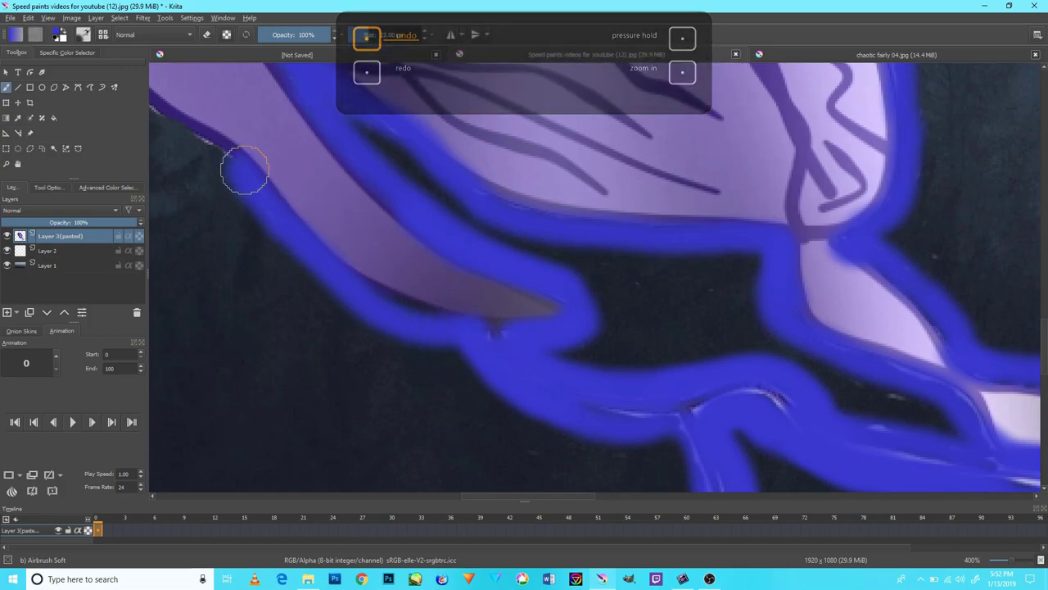
mouse_move(347, 210)
left_mouse_down()
mouse_move(509, 326)
mouse_move(355, 199)
mouse_move(265, 159)
mouse_move(334, 314)
mouse_move(426, 398)
mouse_move(339, 234)
mouse_move(412, 364)
mouse_move(333, 257)
mouse_move(444, 382)
mouse_move(323, 257)
mouse_move(421, 366)
left_mouse_up()
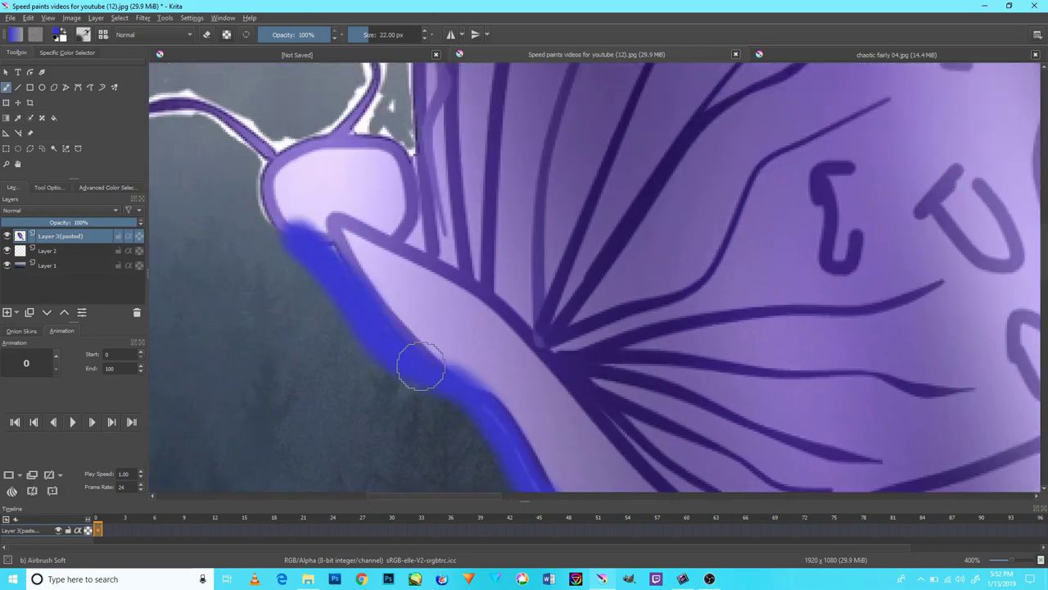
- Glow up the outline and around the antenna's base and peak
mouse_move(296, 240)
left_mouse_down()
mouse_move(401, 336)
mouse_move(280, 222)
mouse_move(190, 268)
mouse_move(374, 220)
mouse_move(473, 155)
left_mouse_up()
left_click_drag(473, 156, 506, 237)
mouse_move(512, 283)
left_mouse_down()
mouse_move(508, 305)
mouse_move(462, 152)
mouse_move(376, 226)
mouse_move(508, 304)
left_mouse_up()
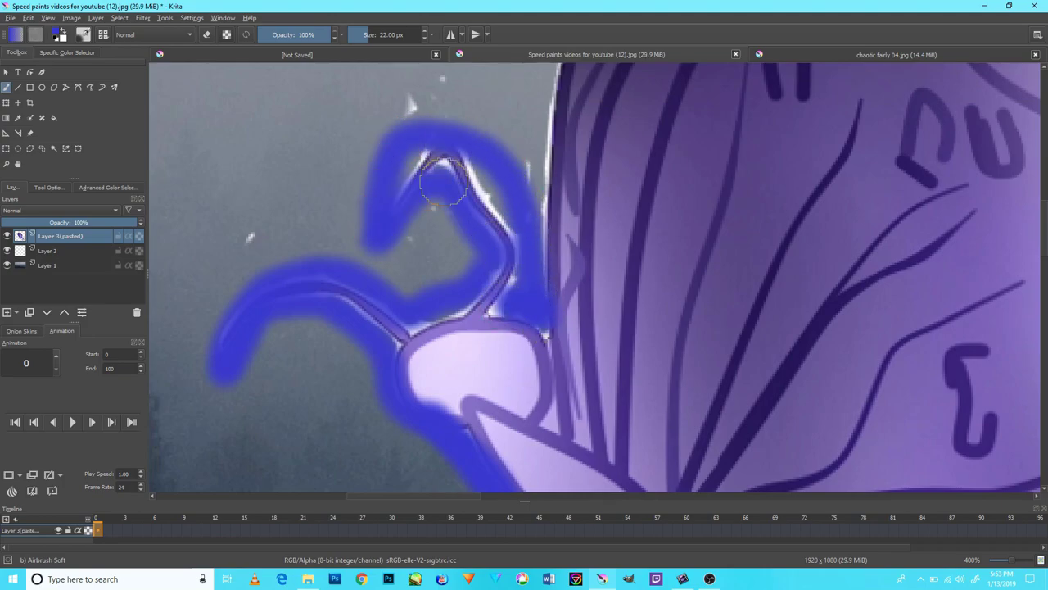
mouse_move(443, 183)
left_mouse_down()
mouse_move(402, 159)
mouse_move(515, 244)
left_mouse_up()
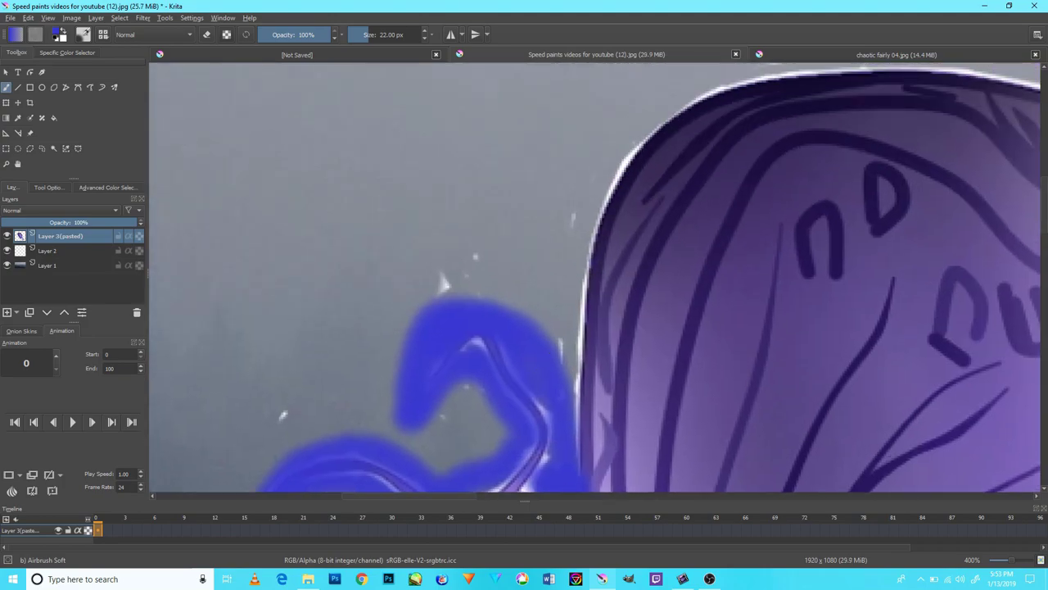
- Paint blue glow up the wing's left edge and along its top edge
mouse_move(577, 454)
left_mouse_down()
mouse_move(574, 247)
mouse_move(606, 160)
left_mouse_up()
mouse_move(734, 243)
left_mouse_down()
mouse_move(737, 234)
mouse_move(468, 358)
mouse_move(470, 339)
left_mouse_up()
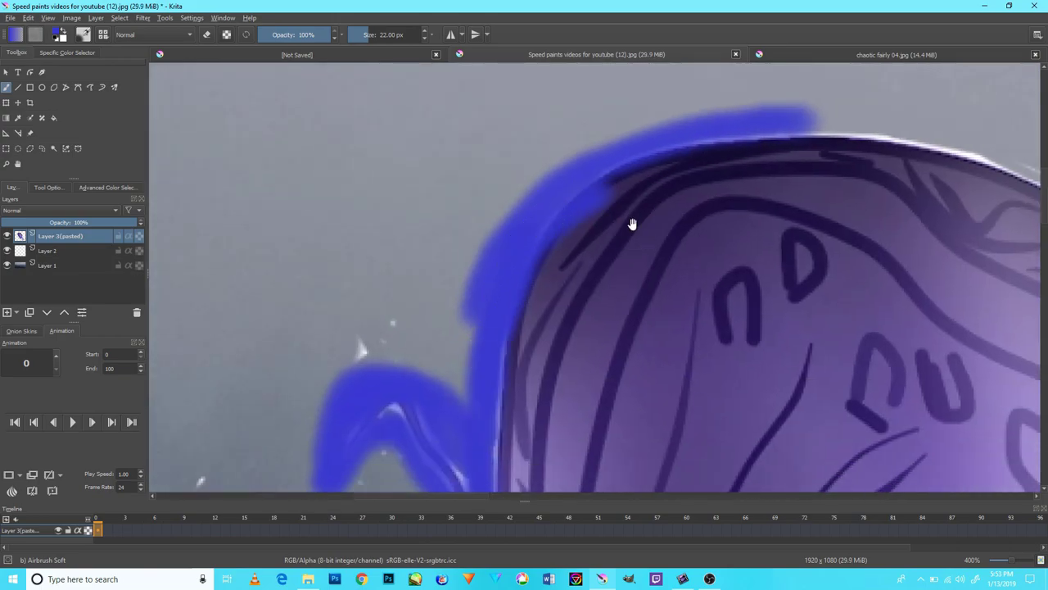
left_click_drag(631, 224, 504, 368)
mouse_move(852, 374)
left_mouse_down()
mouse_move(718, 306)
mouse_move(515, 280)
mouse_move(795, 363)
mouse_move(709, 312)
mouse_move(598, 292)
left_mouse_up()
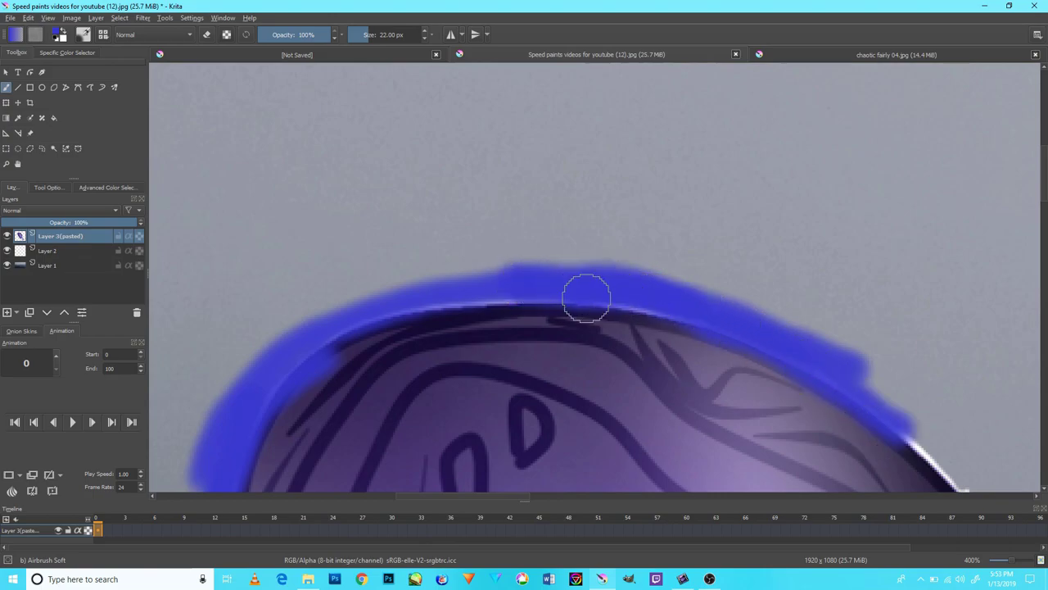
scroll(586, 297, "up", 3)
scroll(623, 407, "down", 10)
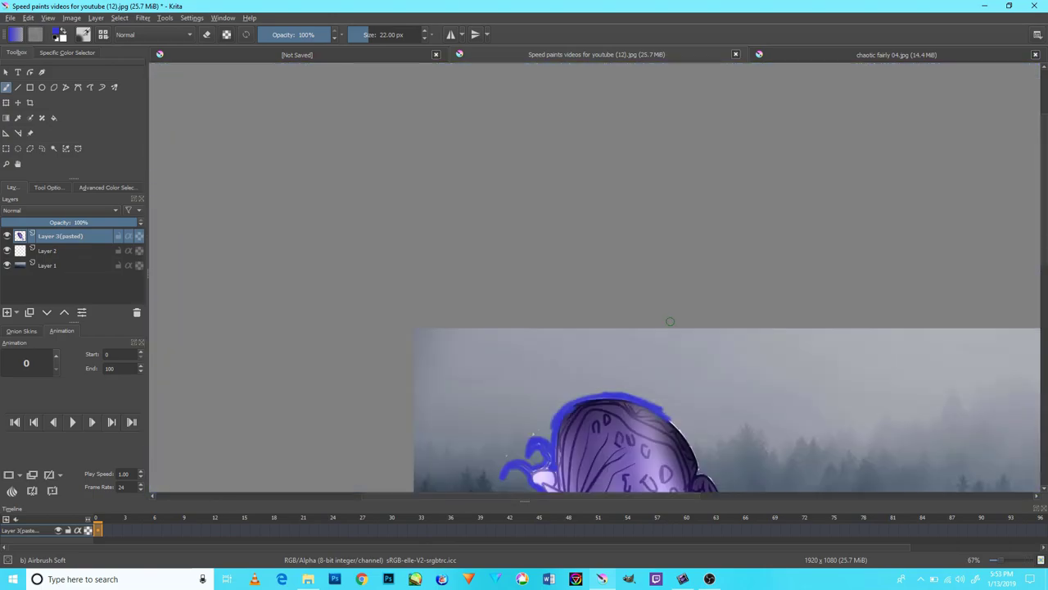
left_click_drag(670, 321, 644, 203)
- Extend the blue glow down the butterfly's right edge, joining it to the top glow
scroll(645, 203, "up", 2)
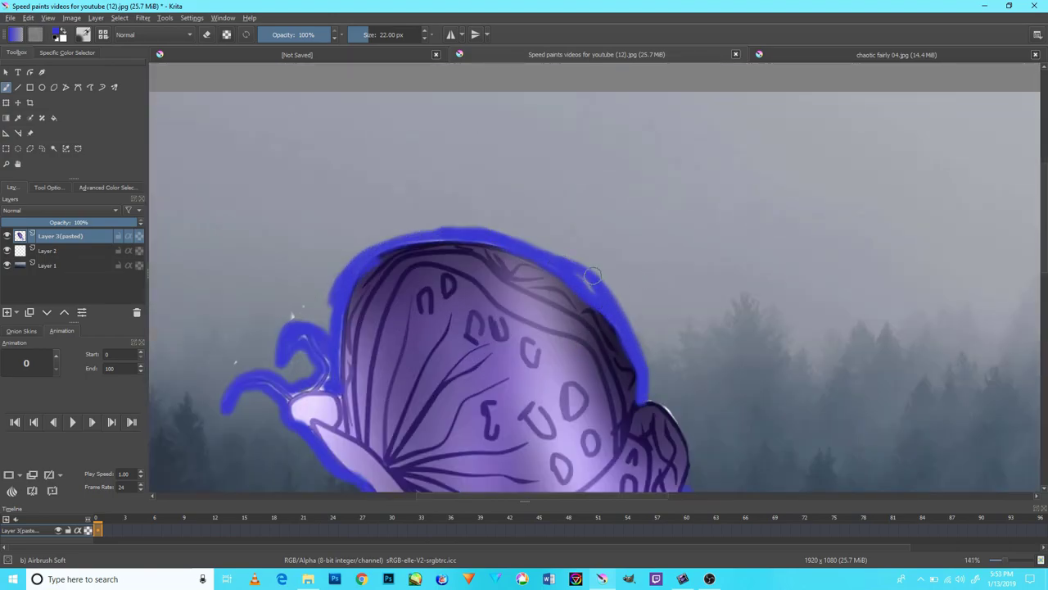
scroll(643, 356, "down", 4)
scroll(631, 363, "up", 5)
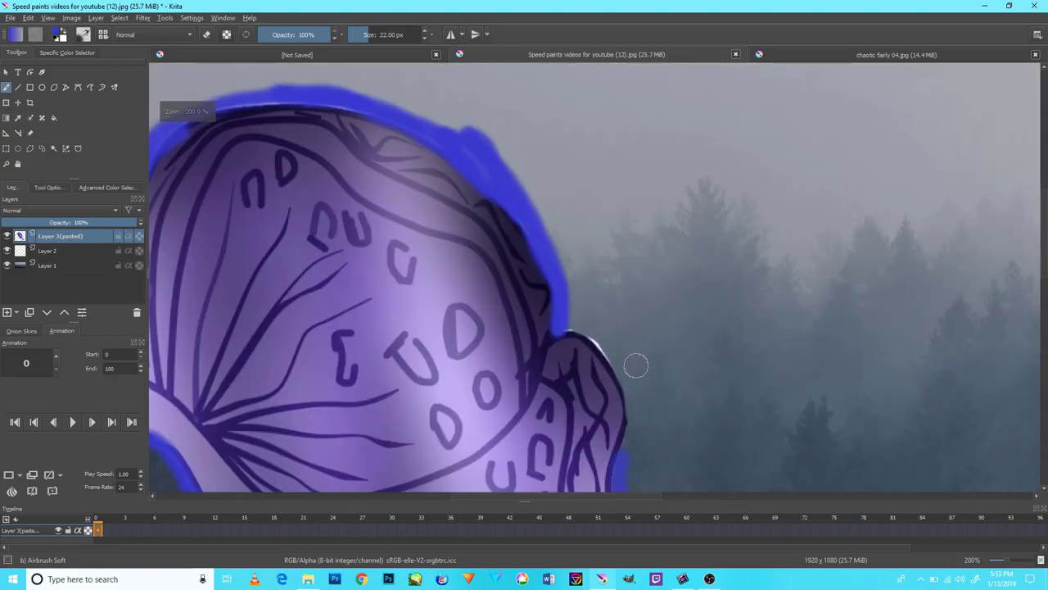
scroll(631, 363, "up", 2)
left_click_drag(594, 346, 498, 303)
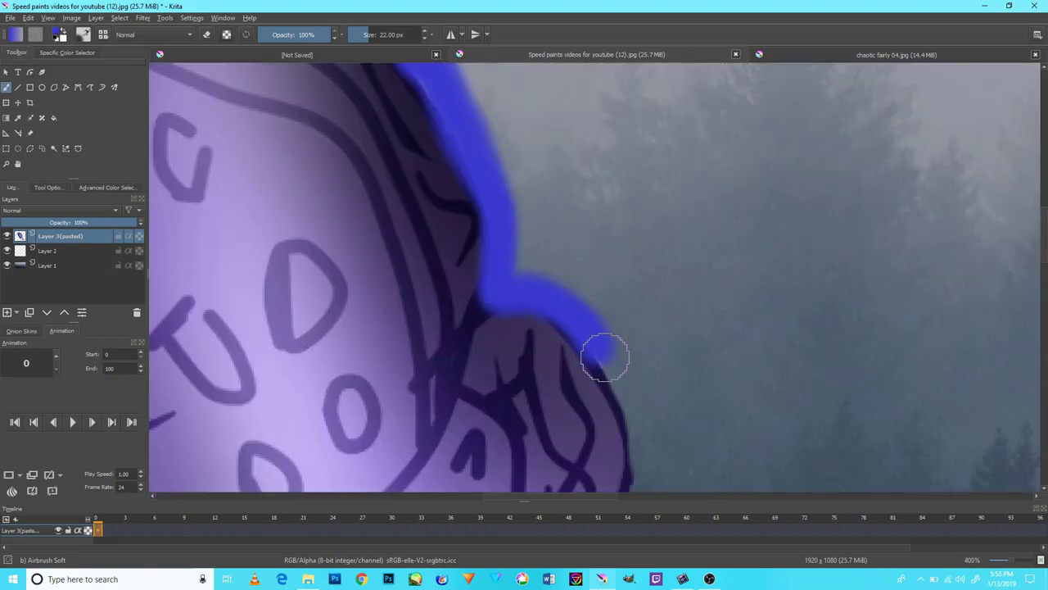
left_click_drag(605, 357, 622, 170)
left_click_drag(602, 300, 605, 210)
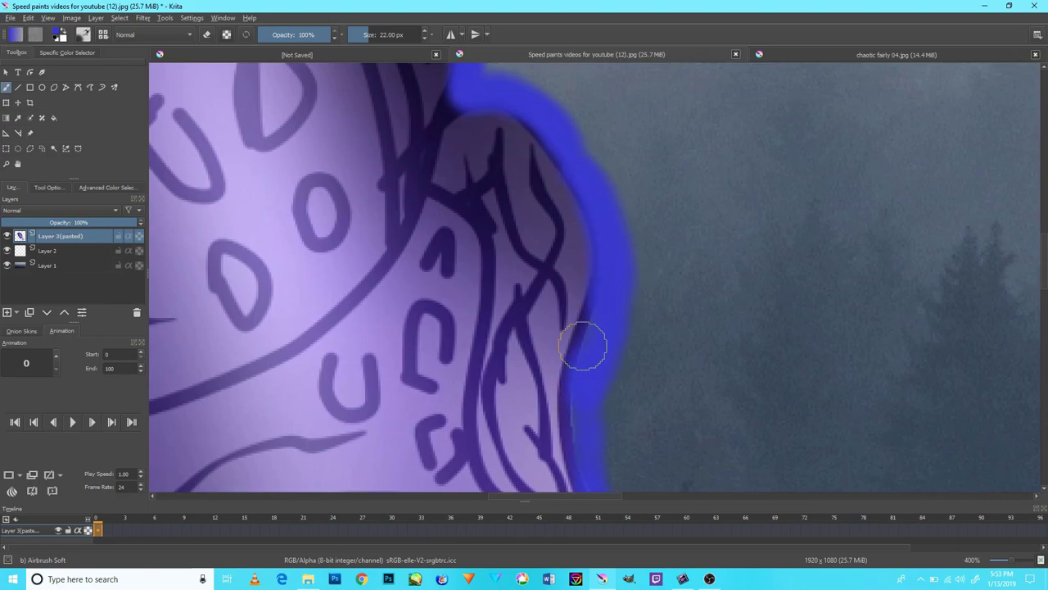
left_click_drag(583, 346, 603, 434)
scroll(538, 374, "up", 2)
scroll(573, 393, "down", 8)
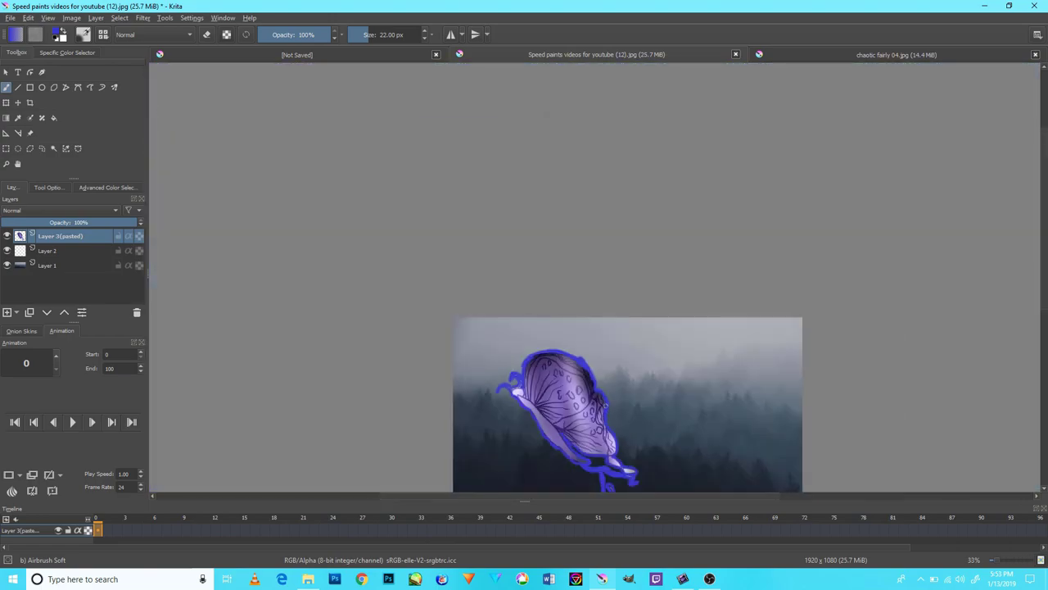
left_click_drag(505, 304, 536, 199)
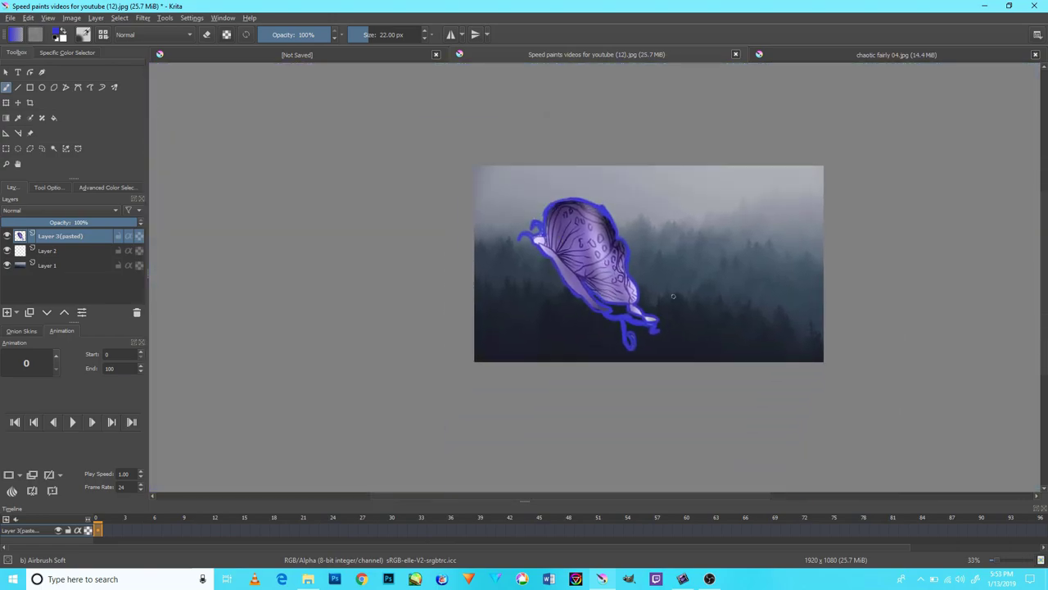
- Add small blue glow dabs near the antenna and zoom out to check the result
scroll(573, 311, "down", 2)
scroll(719, 320, "up", 8)
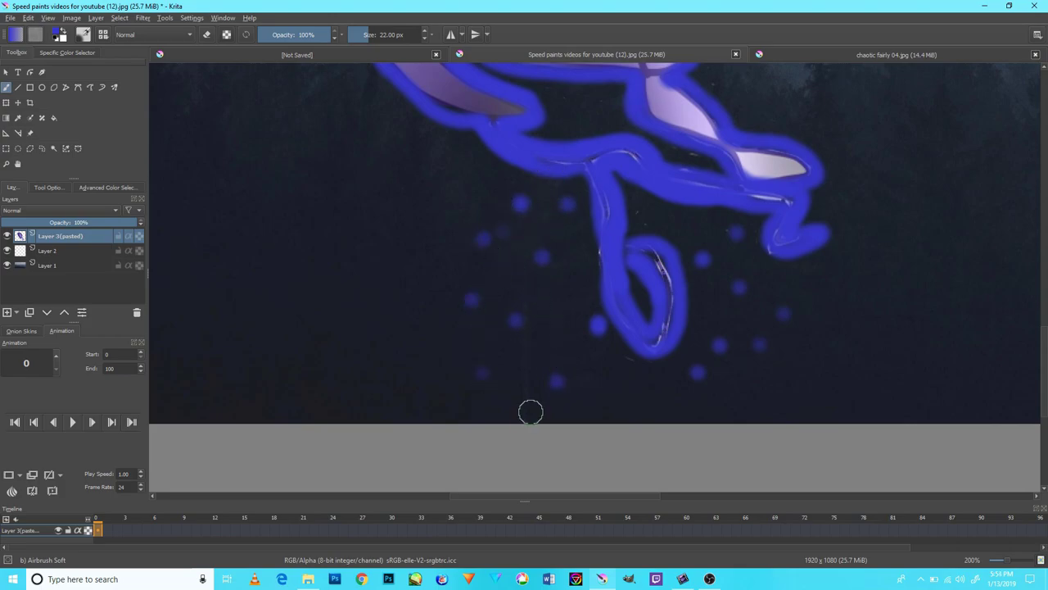
scroll(518, 346, "down", 3)
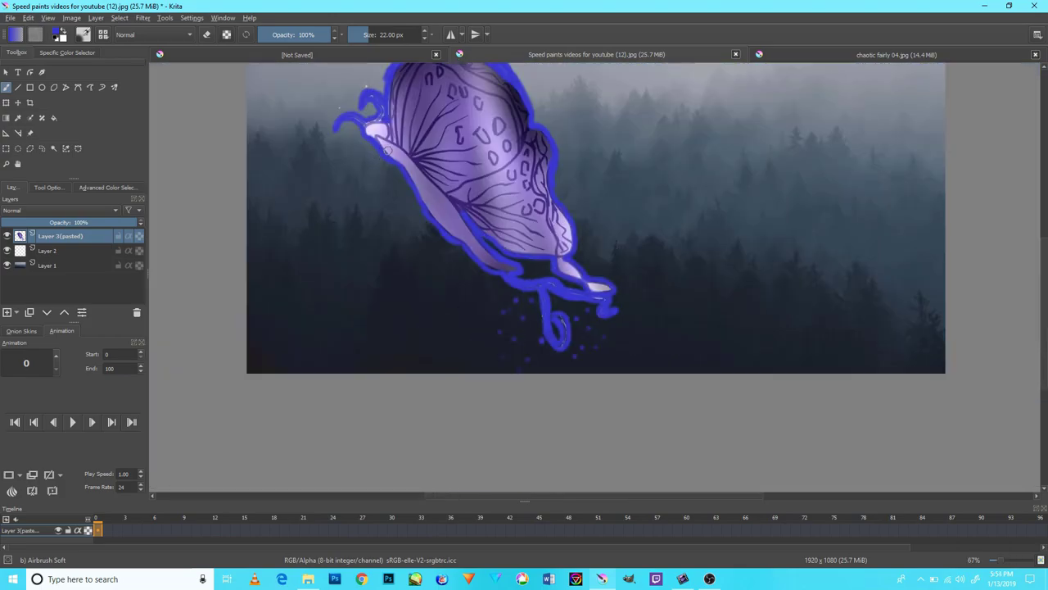
scroll(377, 151, "up", 2)
scroll(475, 328, "down", 3)
scroll(485, 323, "up", 4)
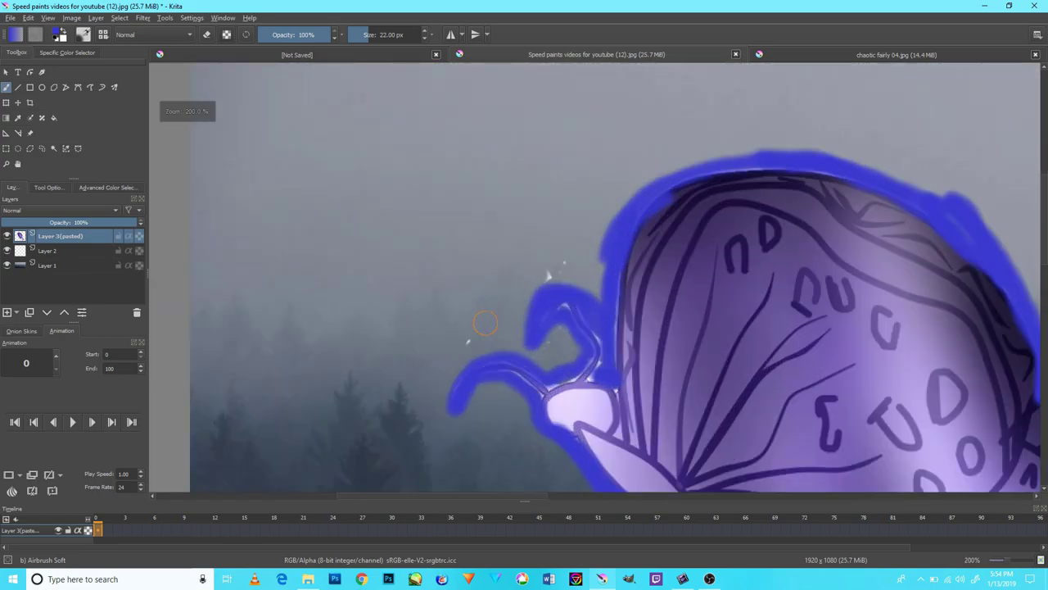
scroll(485, 323, "up", 2)
left_click_drag(442, 356, 487, 344)
left_click_drag(569, 237, 602, 250)
scroll(593, 307, "down", 2)
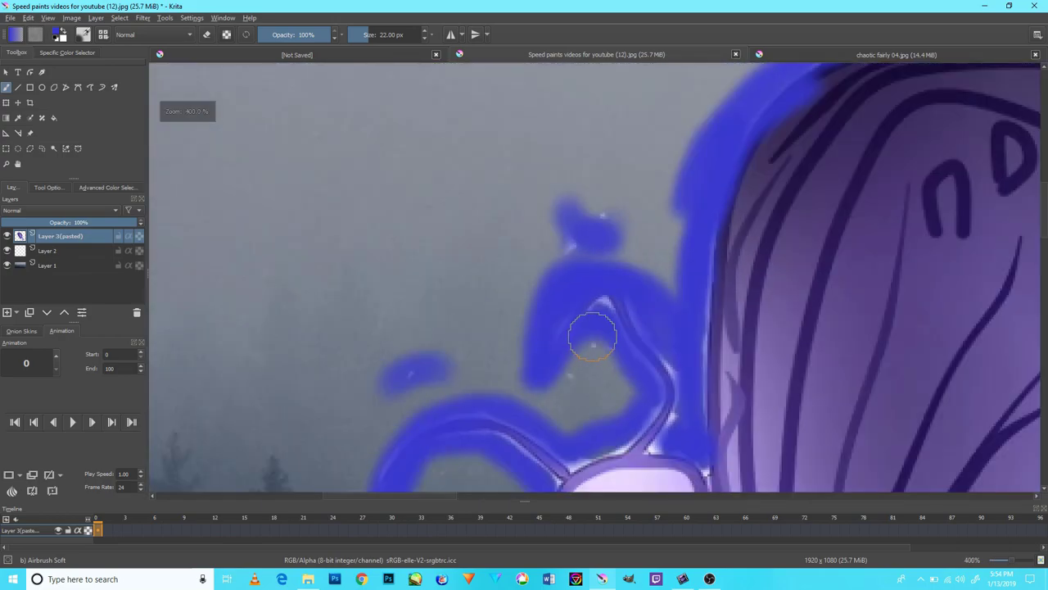
scroll(574, 332, "up", 5)
scroll(582, 328, "down", 8)
scroll(606, 340, "down", 3)
scroll(655, 339, "up", 2)
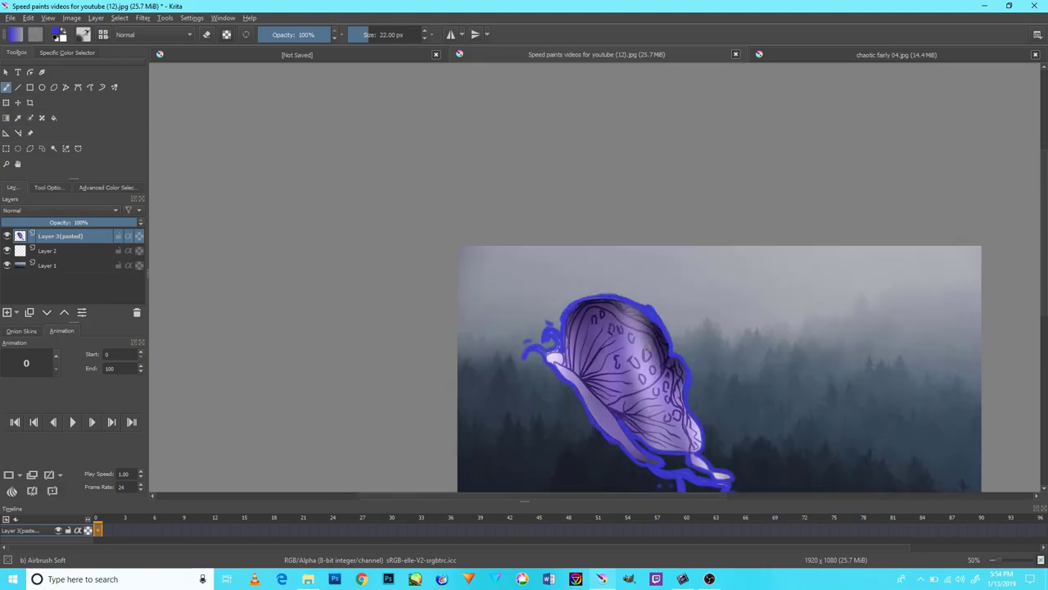
scroll(655, 339, "up", 1)
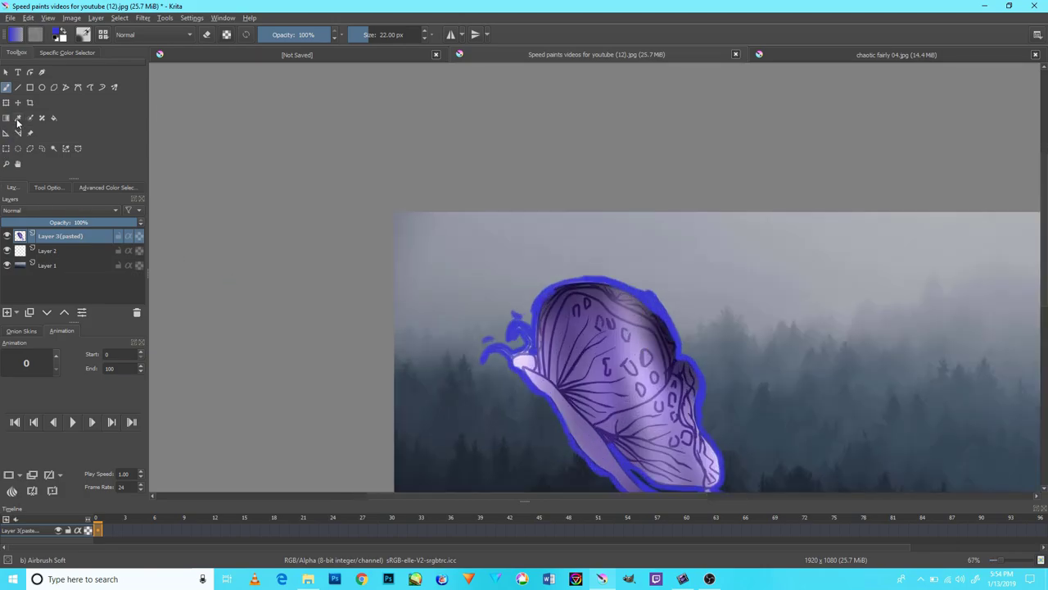
- Scale the glowing butterfly down from its corner, place it bottom-right, and apply the transform
left_click(7, 102)
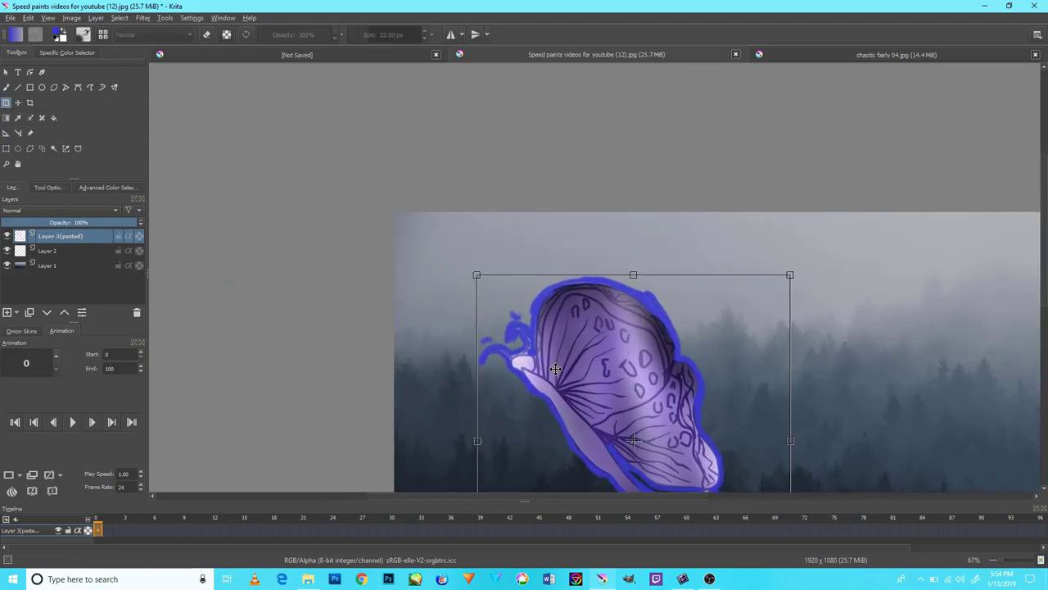
left_click_drag(514, 339, 662, 283)
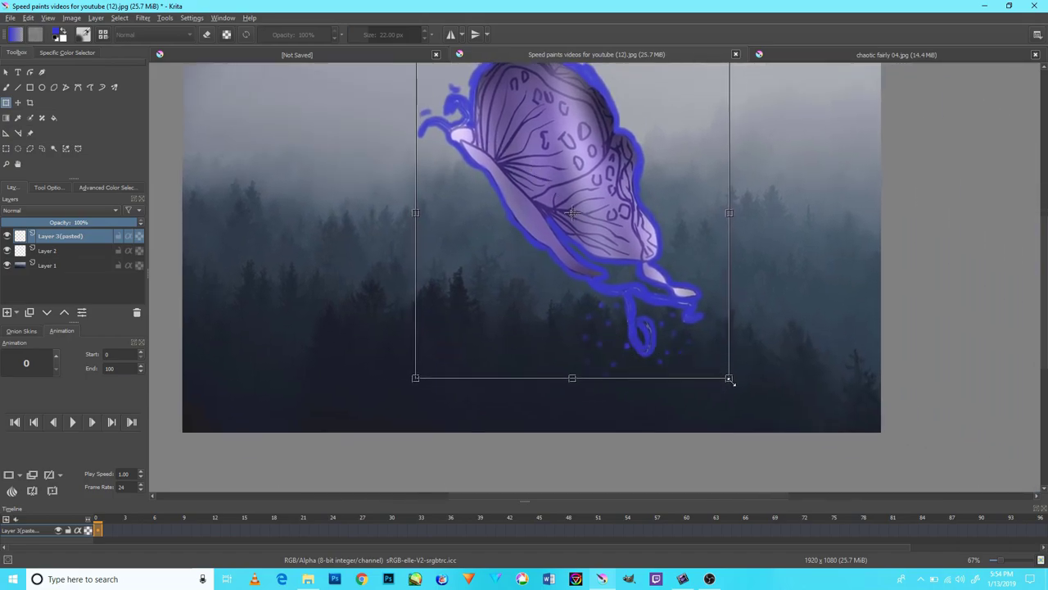
left_click_drag(725, 371, 727, 377)
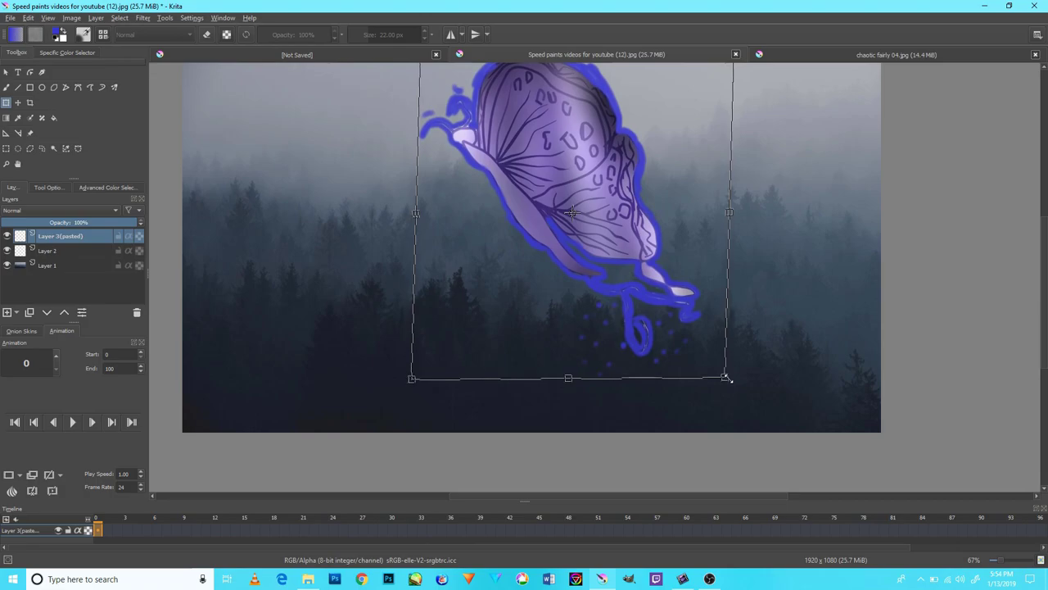
left_click_drag(726, 378, 581, 177)
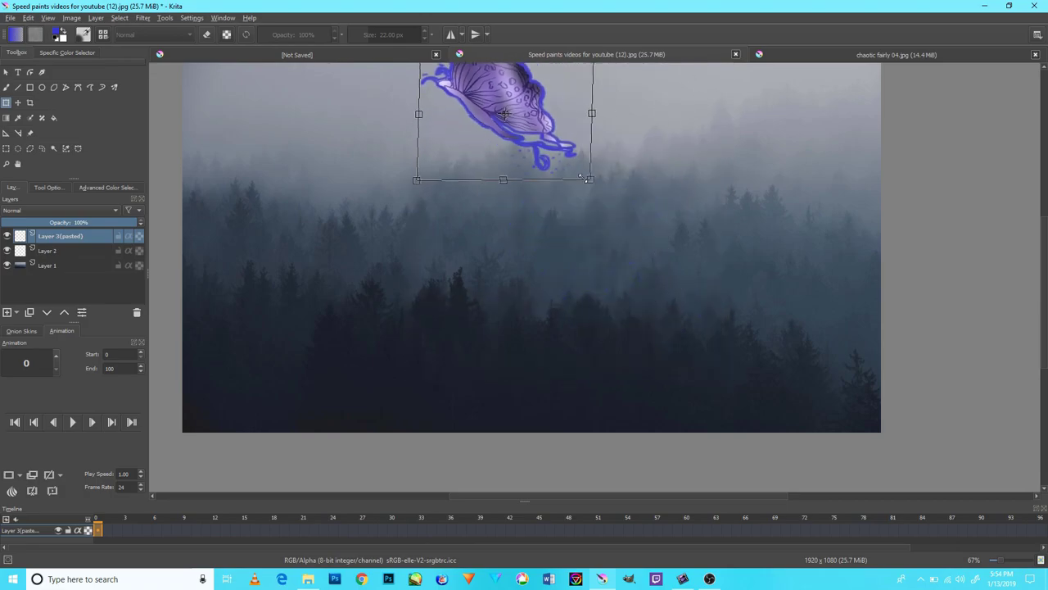
left_click_drag(516, 119, 768, 324)
scroll(768, 325, "down", 2)
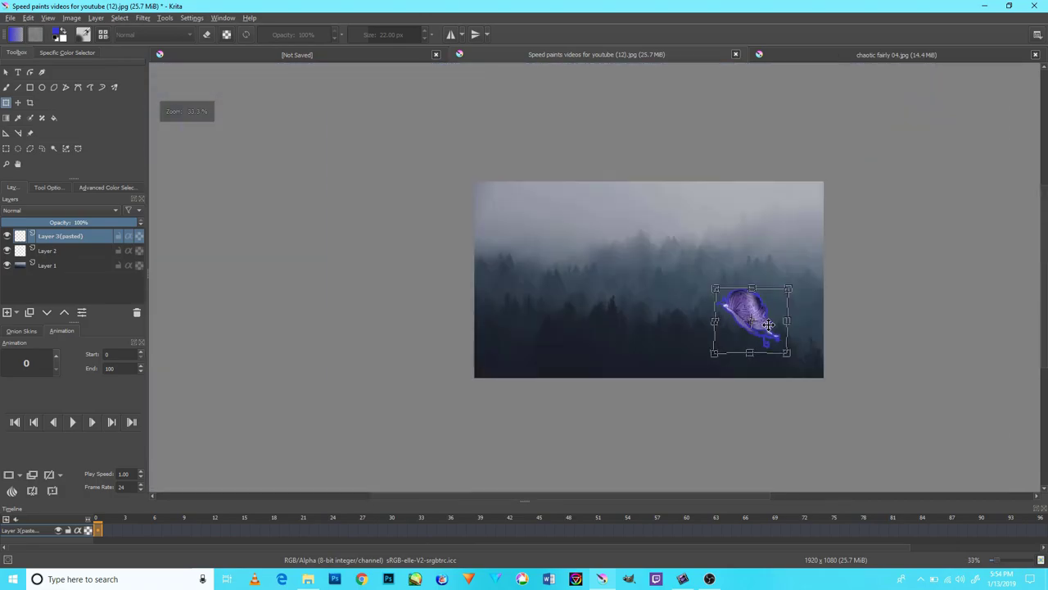
scroll(770, 331, "up", 5)
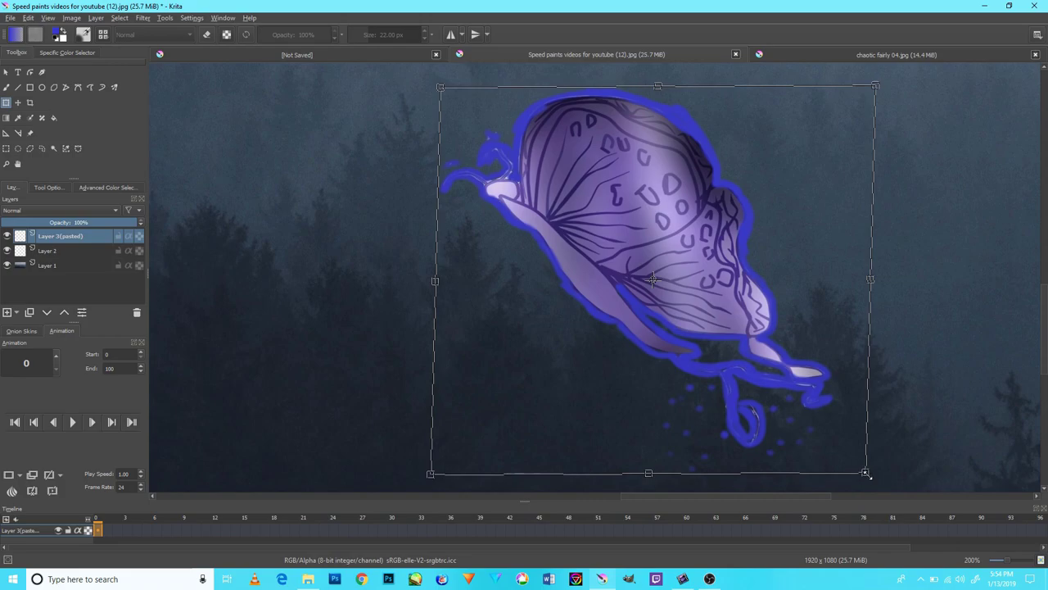
left_click_drag(866, 470, 694, 353)
mouse_move(651, 284)
left_mouse_down()
mouse_move(639, 262)
mouse_move(841, 422)
left_mouse_up()
scroll(770, 358, "down", 3)
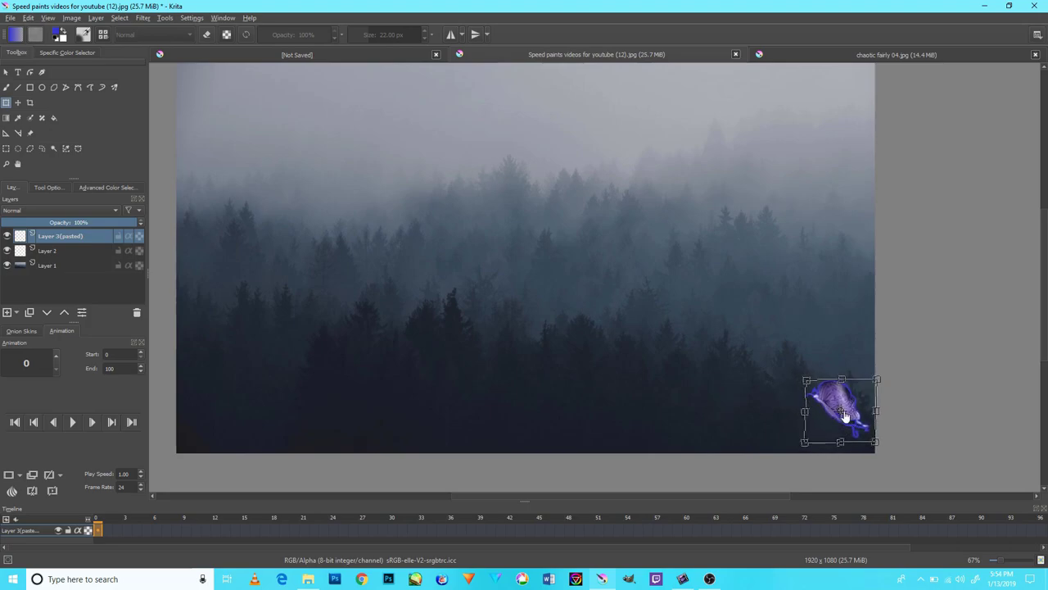
key("Return")
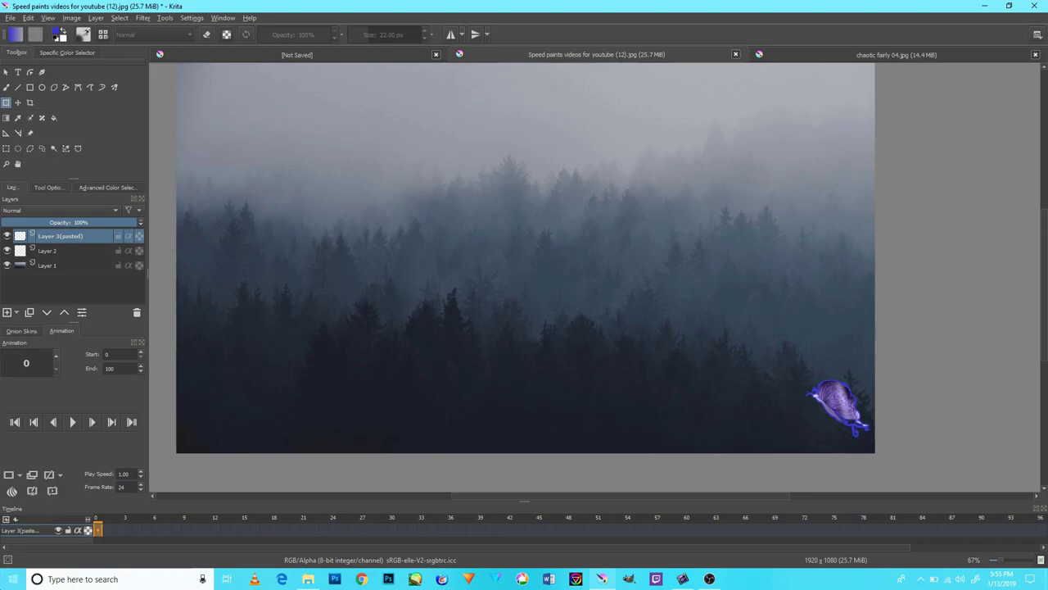
- Select frames 0–1 on the timeline, then nudge the butterfly slightly right on frame 0
right_click(98, 536)
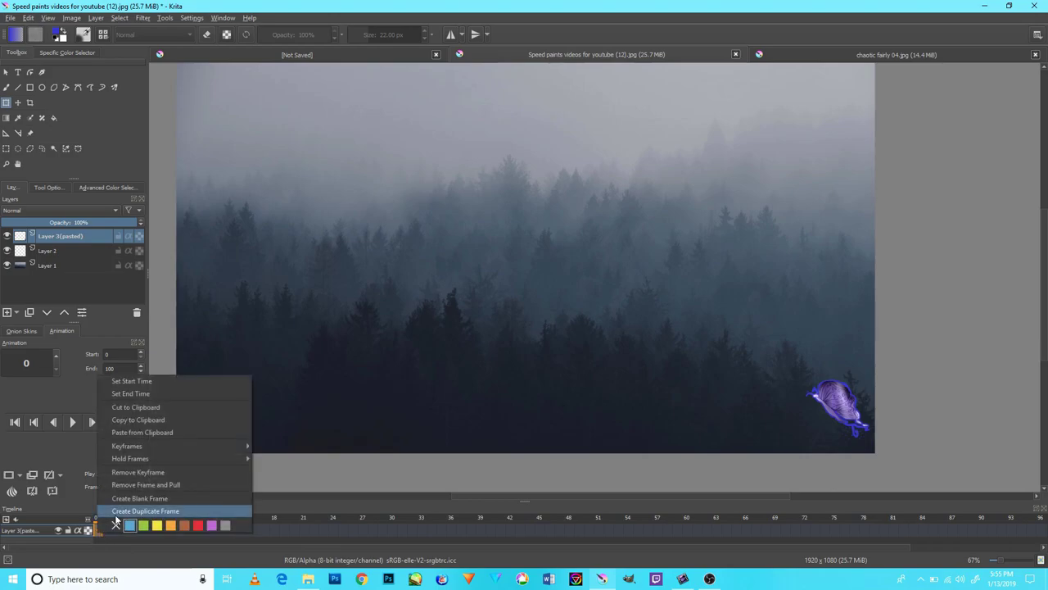
left_click(118, 550)
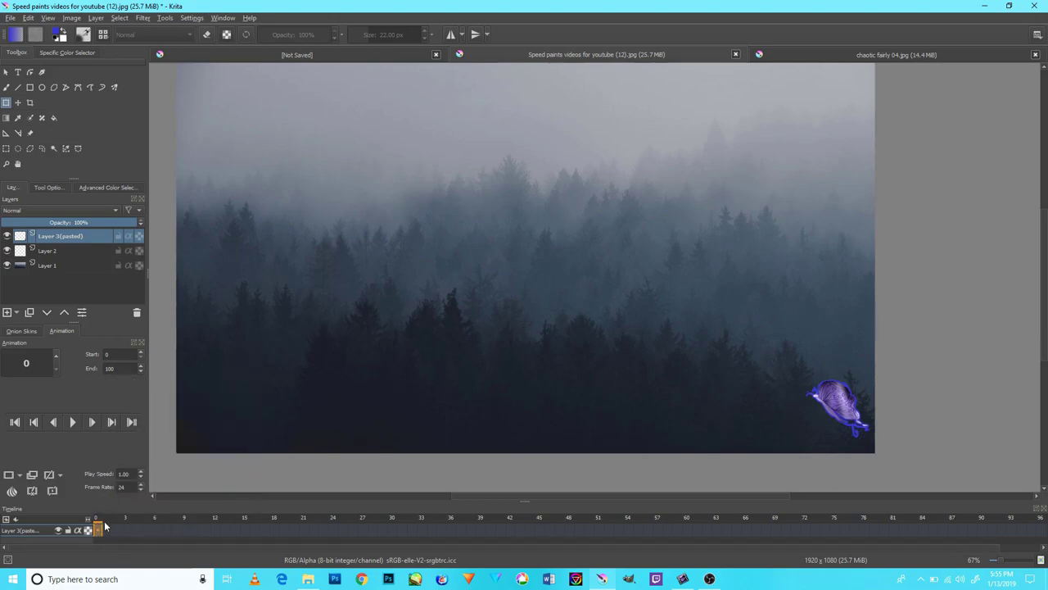
left_click_drag(99, 532, 108, 534)
right_click(98, 532)
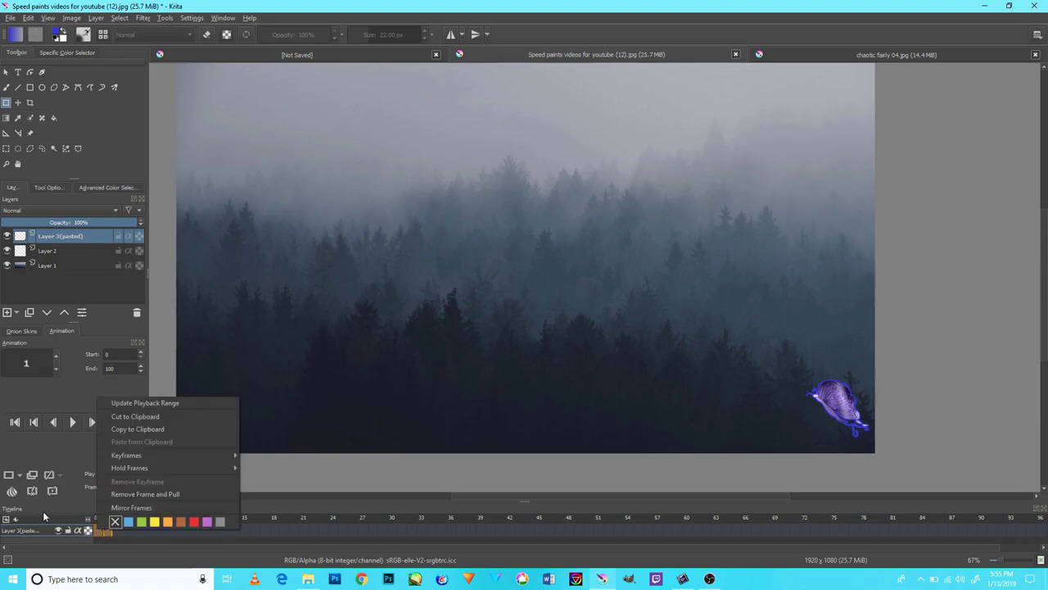
left_click(45, 516)
left_click(97, 530)
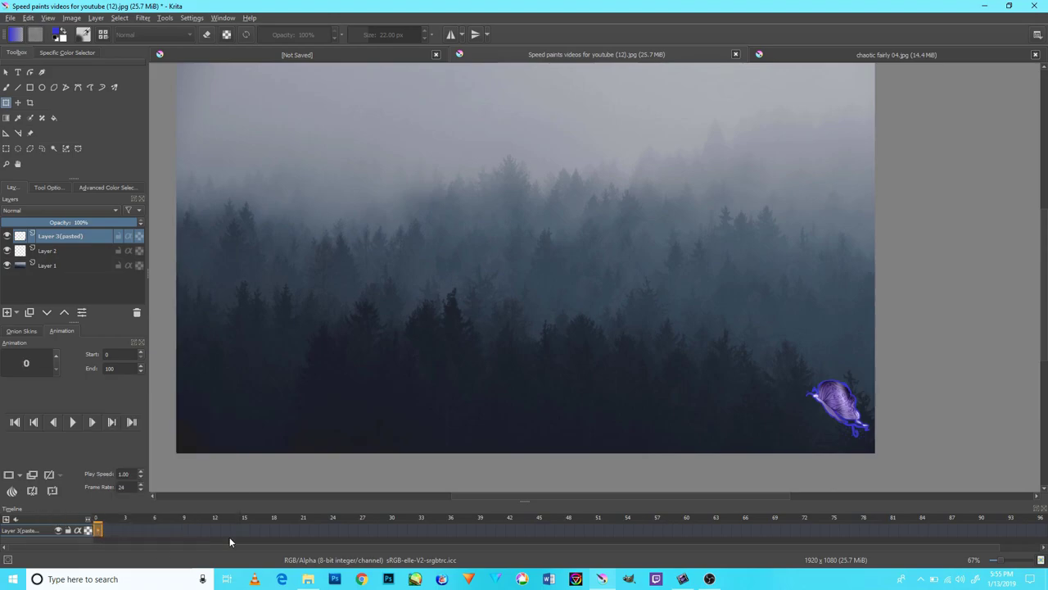
mouse_move(861, 418)
left_mouse_down()
mouse_move(885, 421)
mouse_move(867, 422)
left_mouse_up()
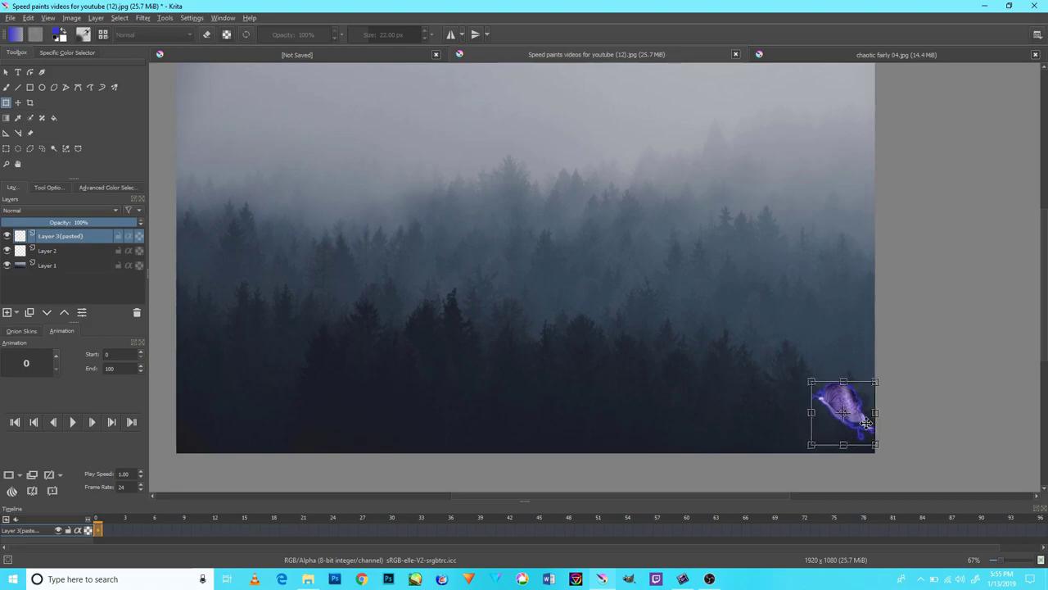
- Create a keyframe at frame 0 and move the butterfly slightly left
right_click(102, 533)
left_click(147, 503)
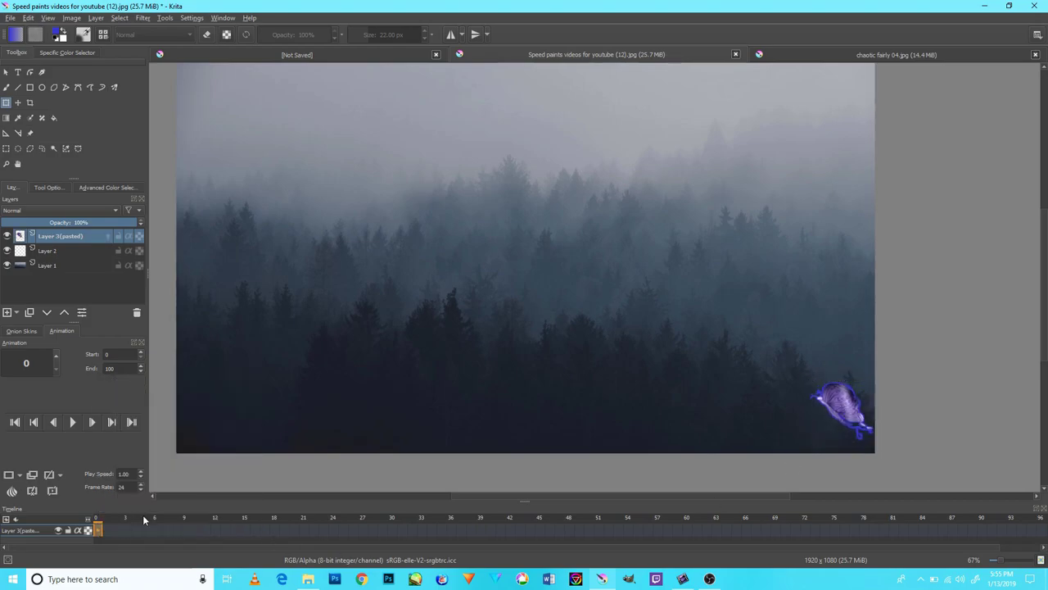
left_click(835, 431)
left_click_drag(835, 431, 813, 431)
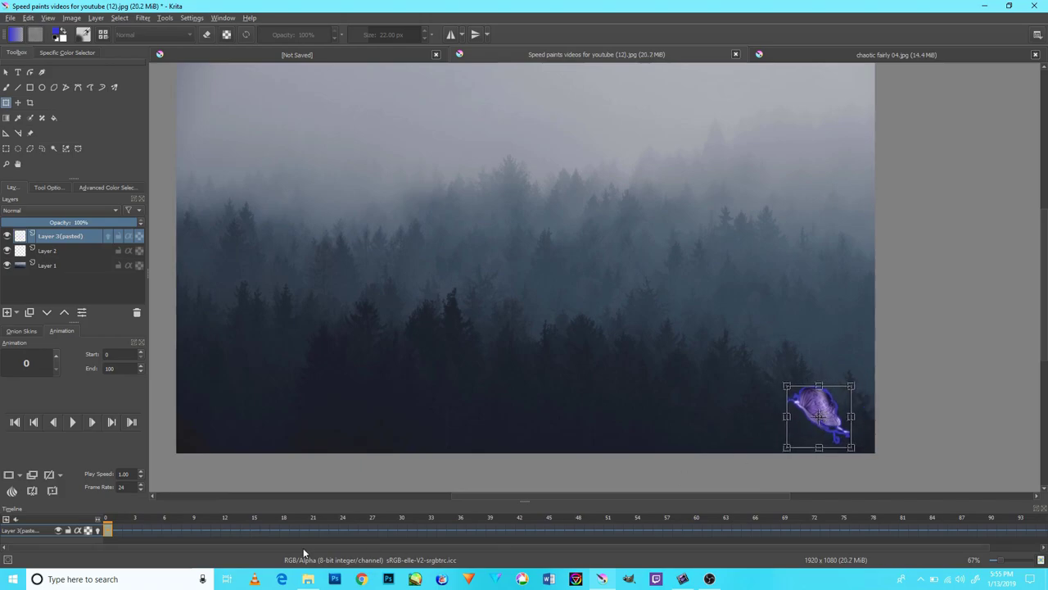
- Add duplicate keyframes at frames 1 and 2, shifting the butterfly further left
right_click(119, 530)
left_click(151, 492)
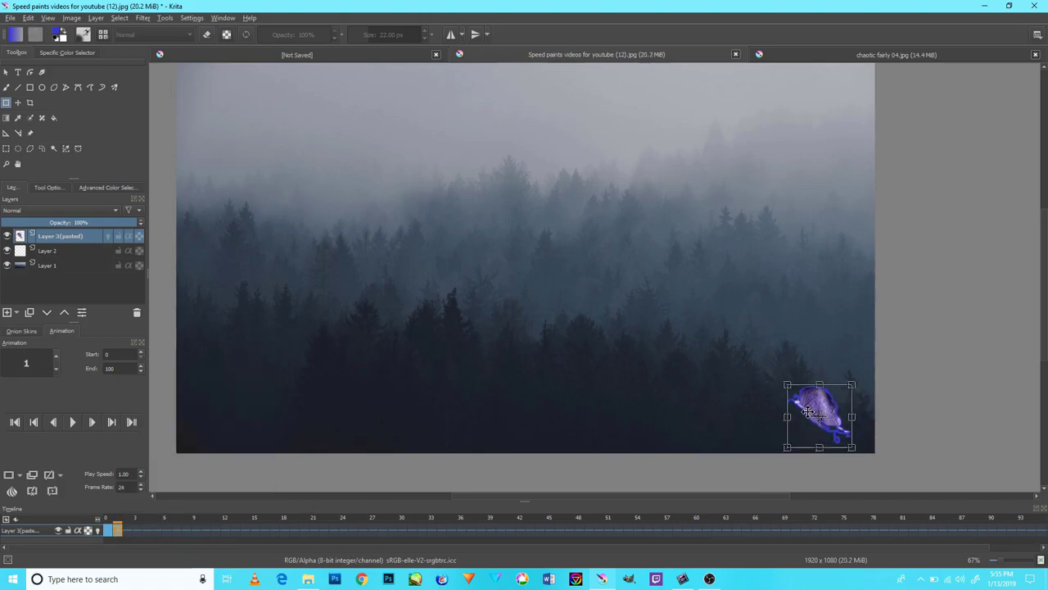
left_click_drag(835, 428, 819, 428)
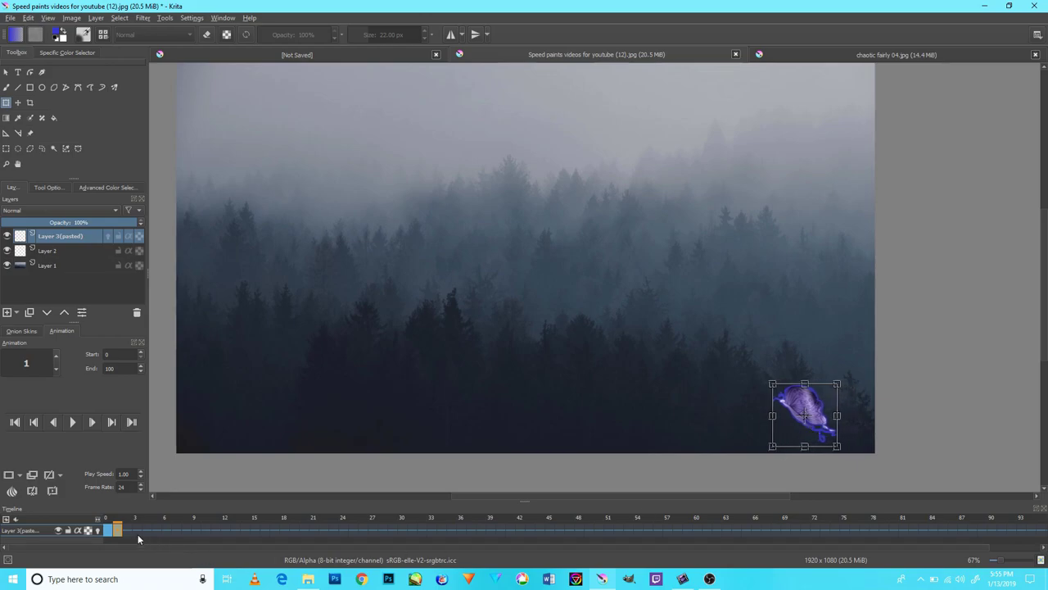
left_click(128, 531)
right_click(127, 530)
left_click(135, 508)
type("1")
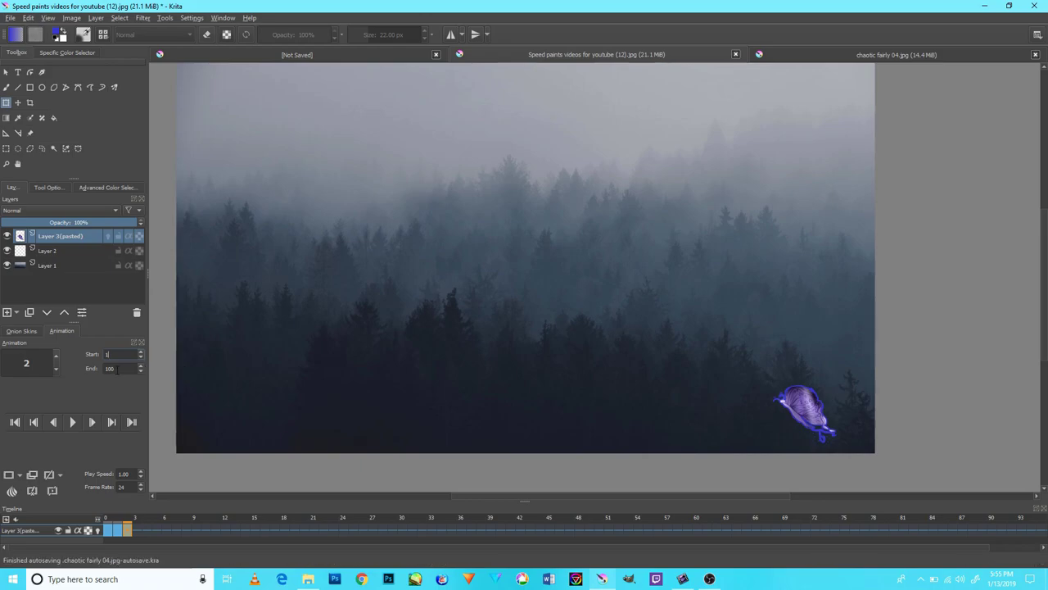
- Confirm start frame 1, then add keyframes at frames 3 and 4, moving the butterfly left each time
key("Tab")
type("60")
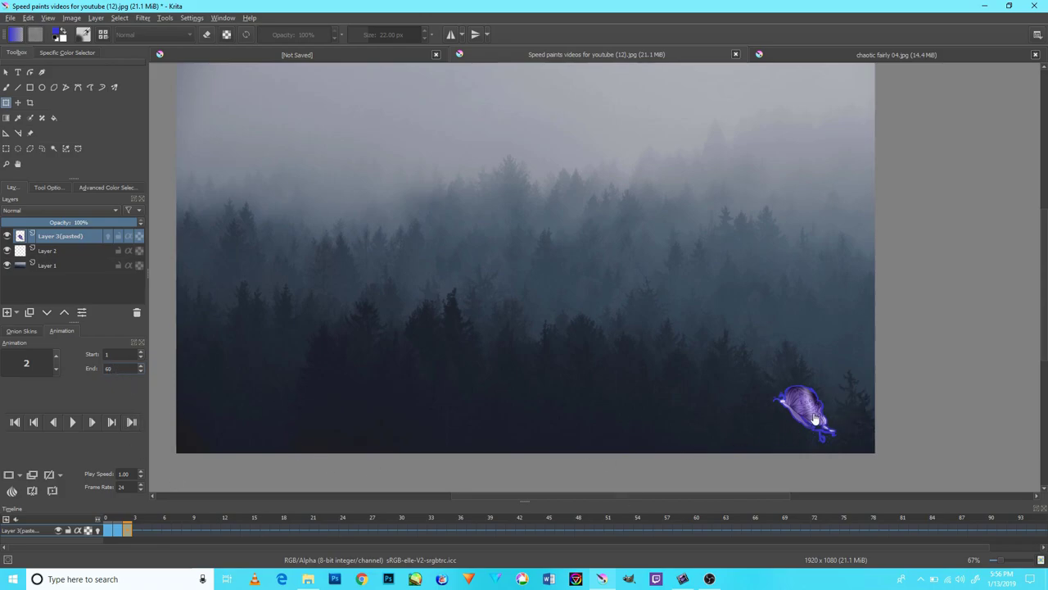
left_click_drag(815, 419, 793, 416)
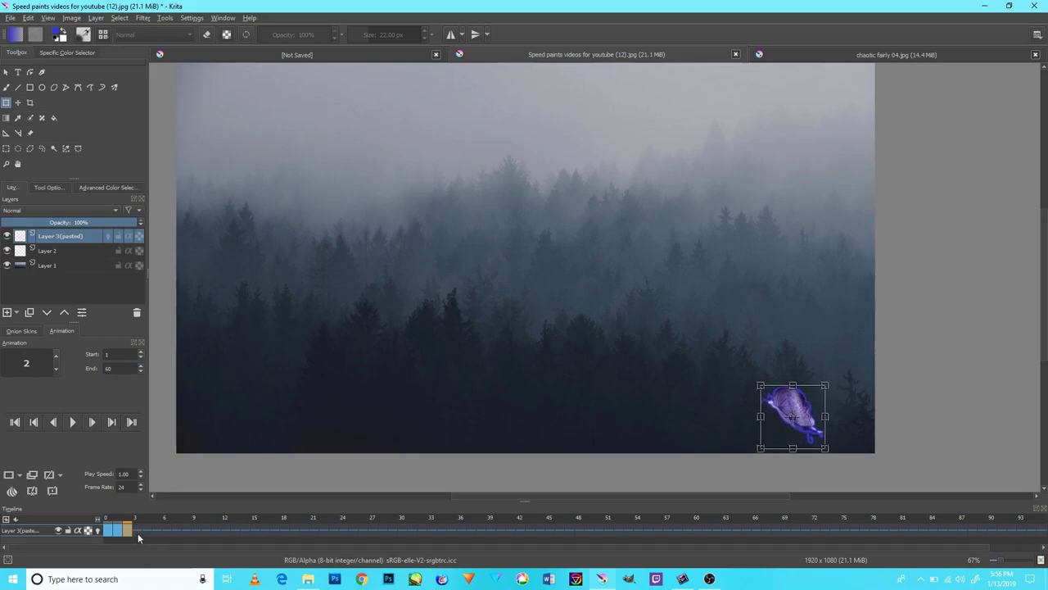
right_click(137, 533)
left_click(213, 511)
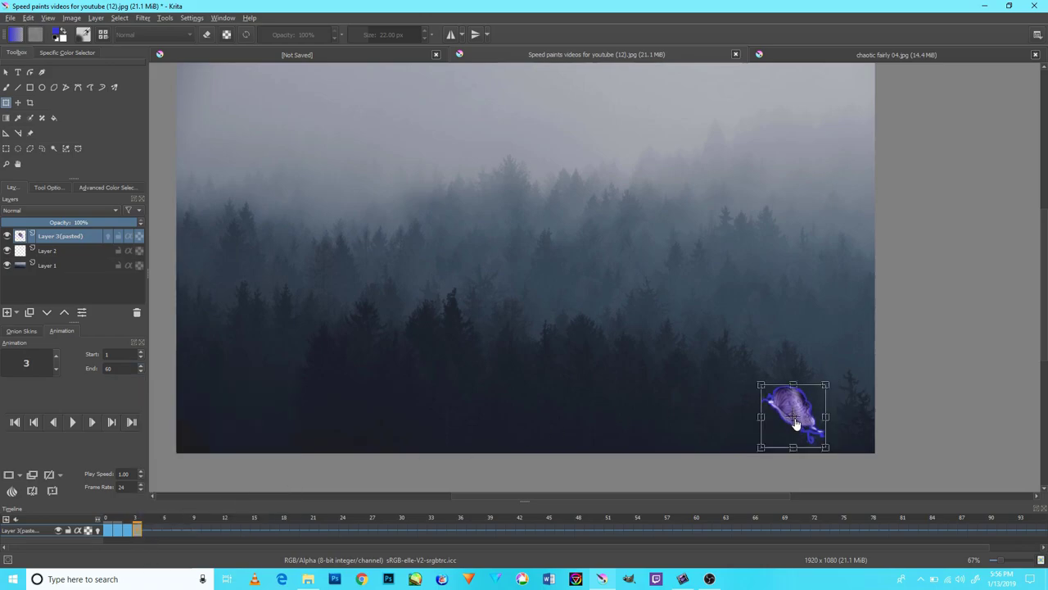
left_click_drag(788, 425, 773, 427)
right_click(148, 531)
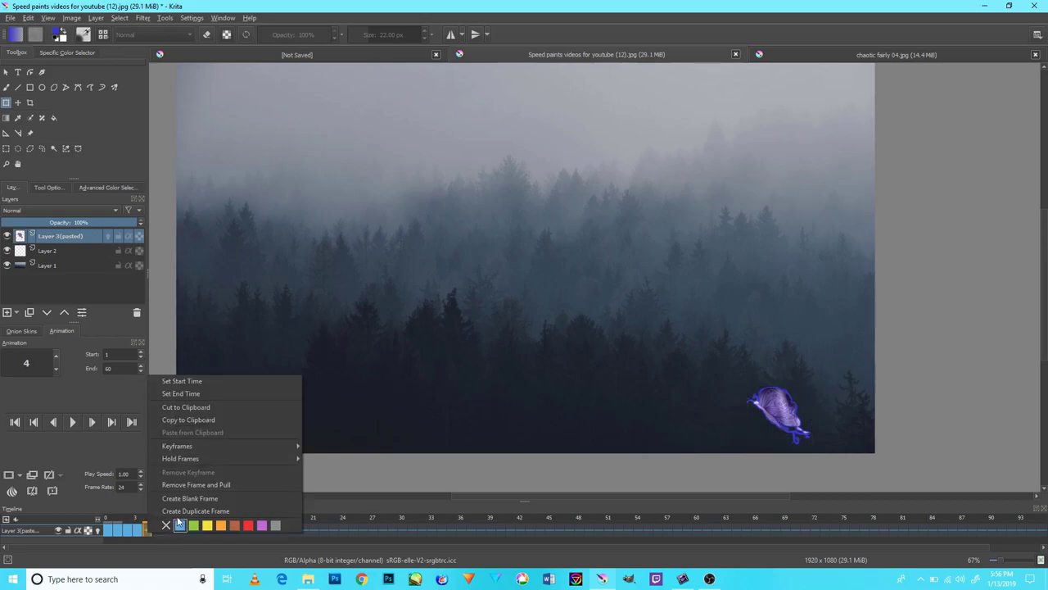
left_click(208, 513)
left_click(769, 409)
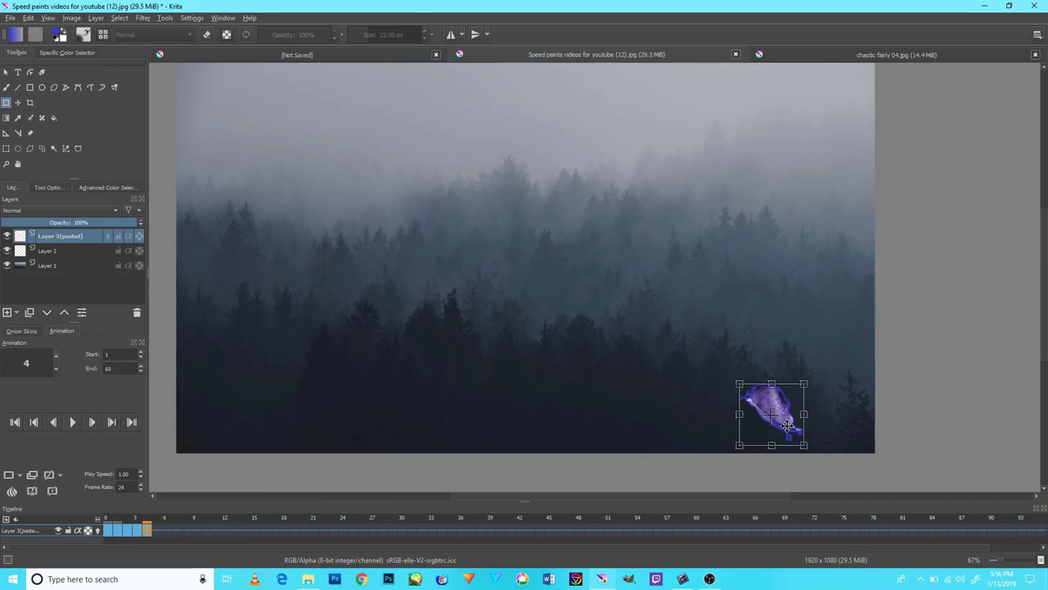
left_click_drag(756, 407, 730, 410)
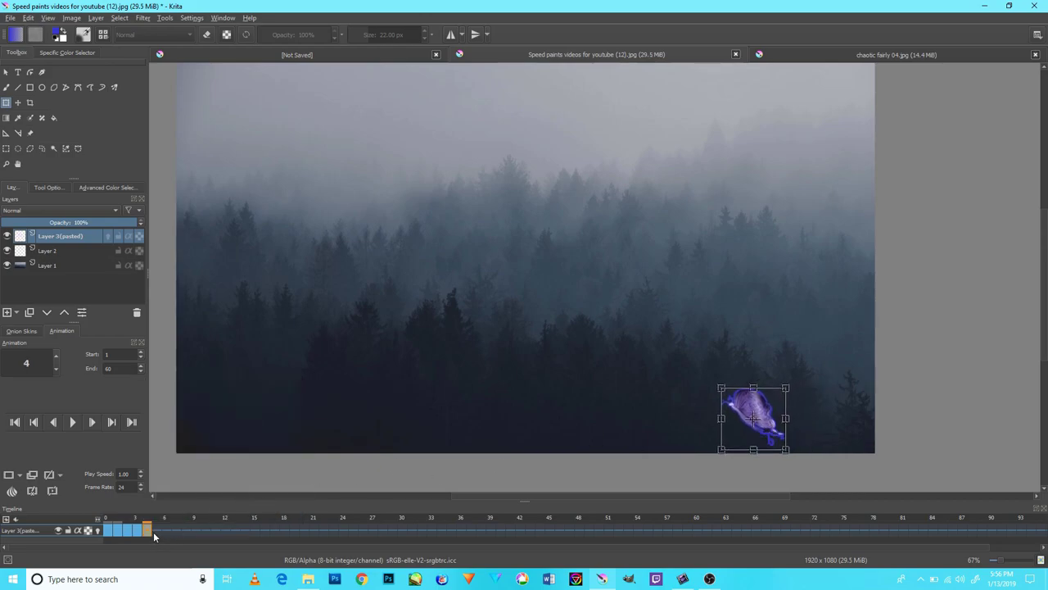
- Add duplicate keyframes at frames 5, 6 and 7, moving the butterfly about 20–30 px left each
right_click(153, 531)
left_click(211, 513)
left_click(770, 440)
left_click_drag(772, 437, 725, 436)
right_click(167, 535)
left_click(211, 512)
left_click(751, 433)
right_click(178, 534)
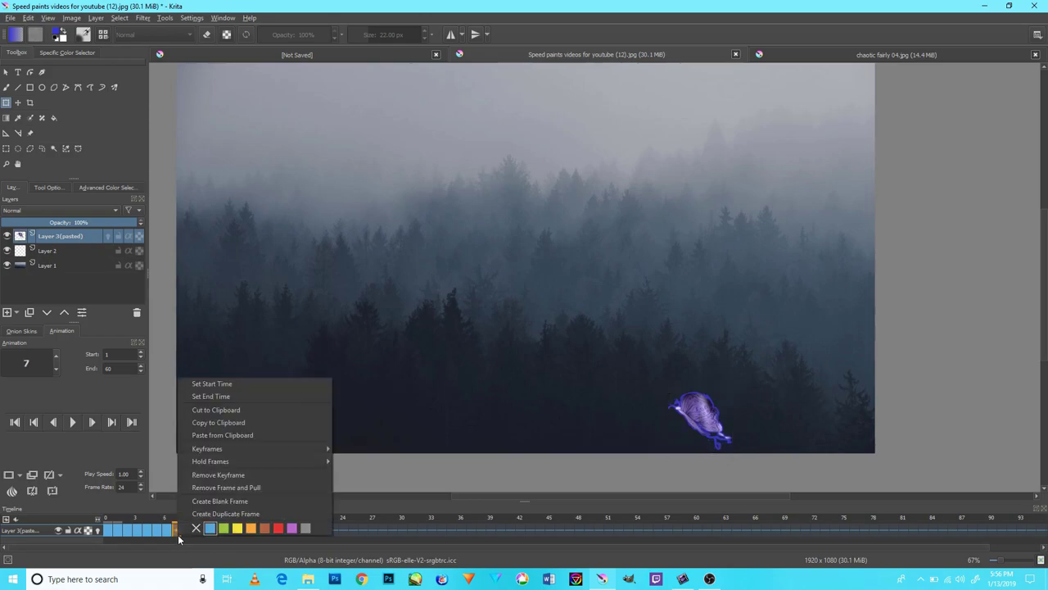
left_click(213, 514)
left_click(723, 421)
left_click_drag(723, 421, 700, 423)
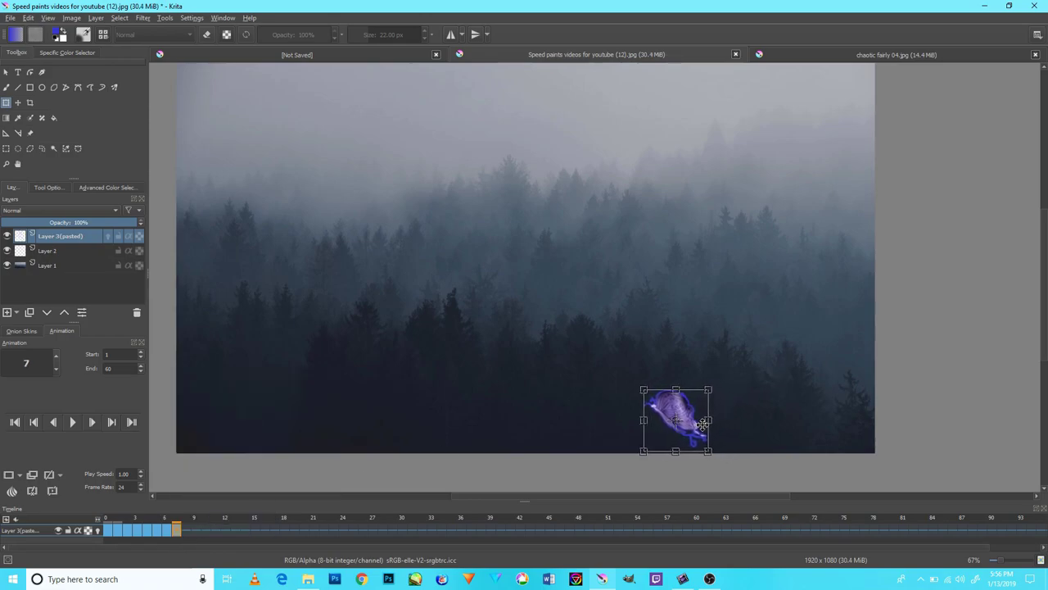
- Add duplicate keyframes at frames 8 and 9, shifting the butterfly left on each
right_click(188, 531)
left_click(217, 507)
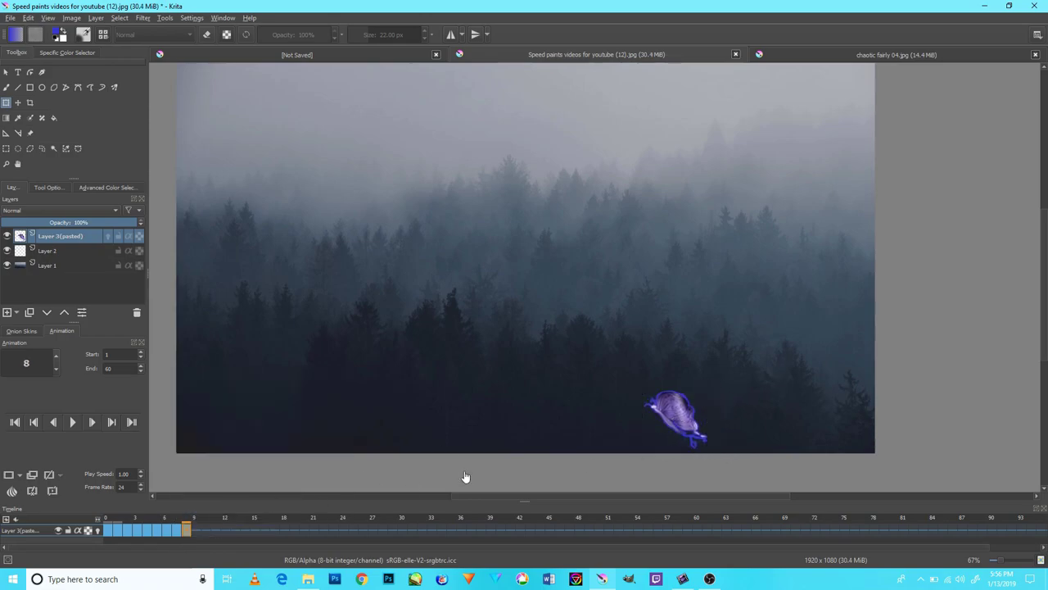
left_click(696, 432)
left_click_drag(692, 433, 667, 435)
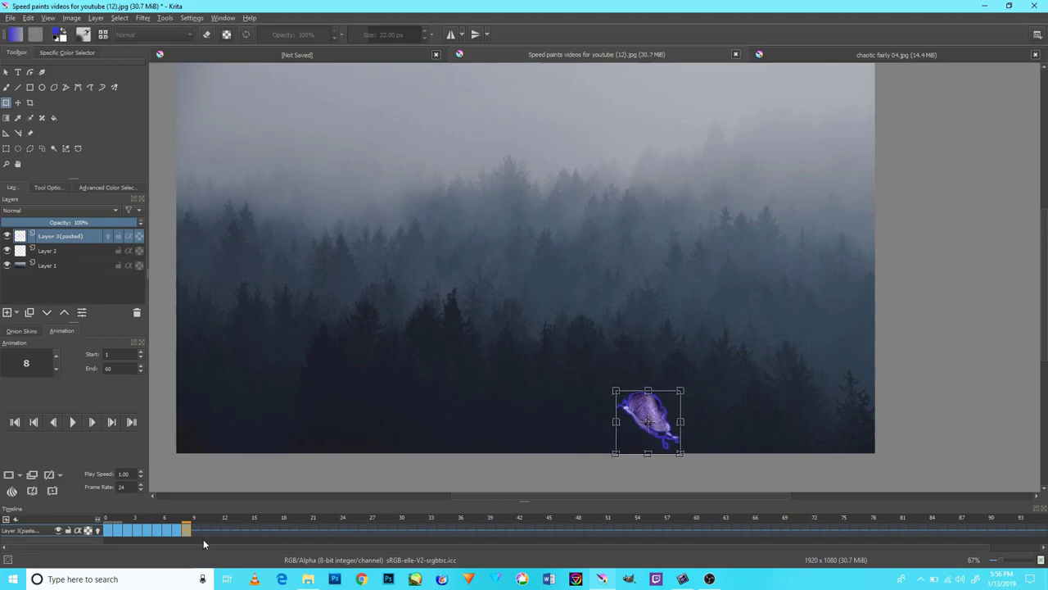
right_click(198, 532)
left_click(238, 513)
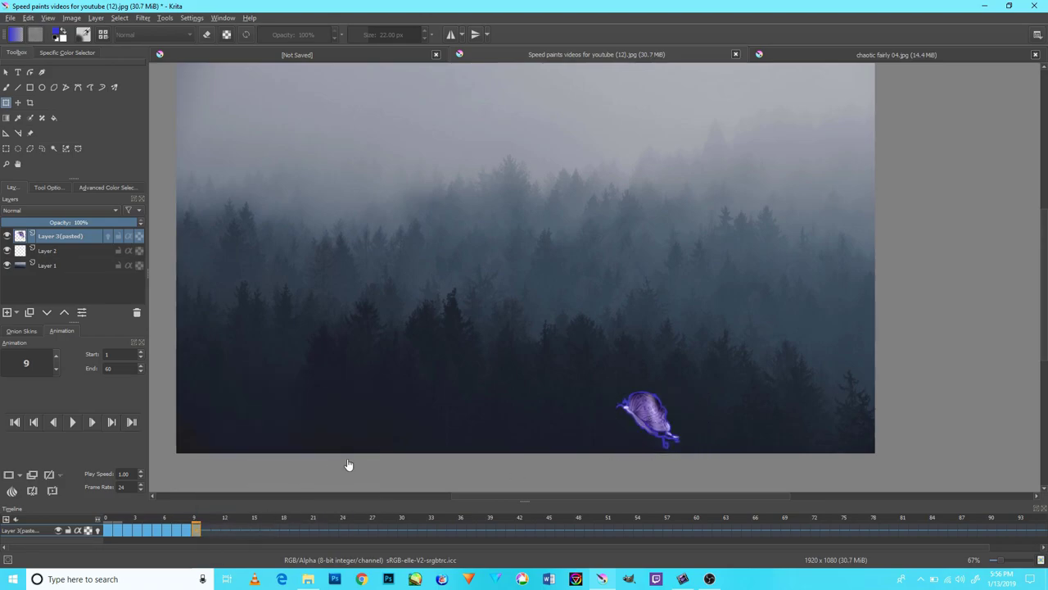
left_click_drag(348, 464, 420, 458)
left_click(729, 418)
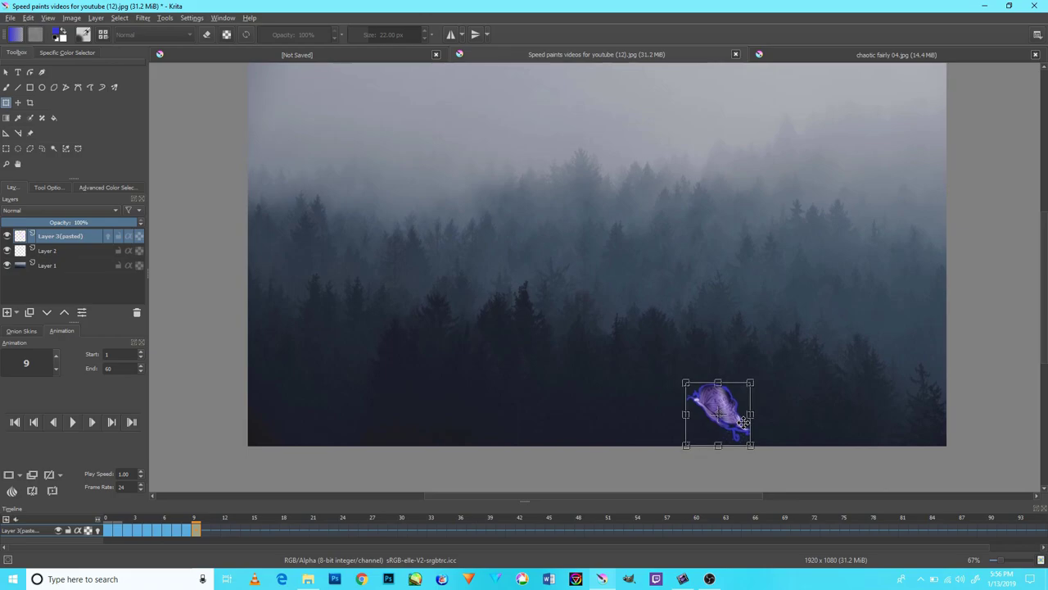
left_click_drag(743, 421, 696, 426)
- Add duplicate keyframes at frames 10, 11 and 12, moving the butterfly a little left each
right_click(207, 532)
left_click(227, 511)
left_click(710, 419)
right_click(219, 529)
left_click(236, 508)
left_click(700, 419)
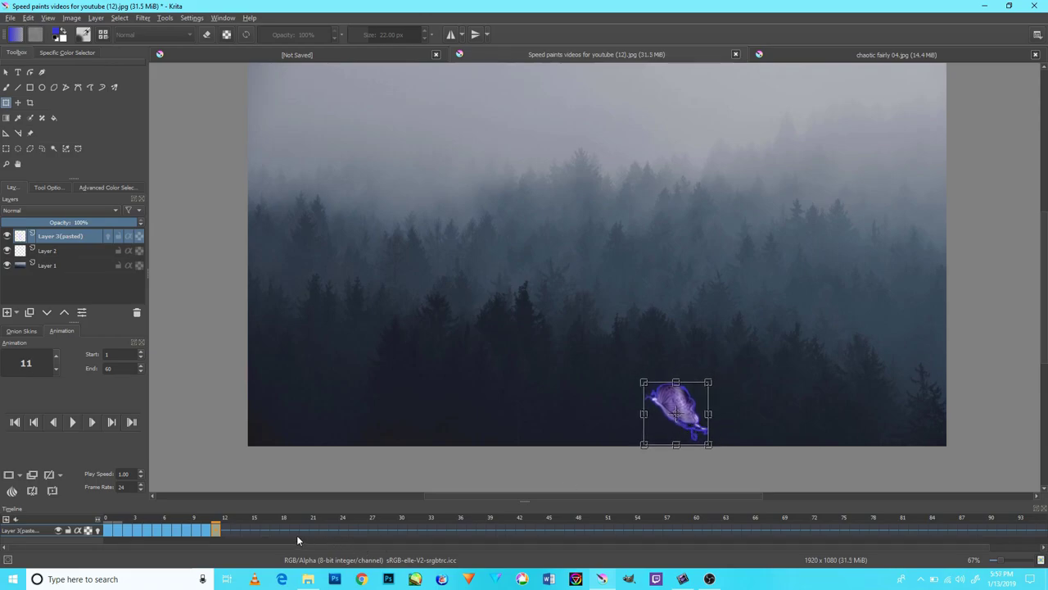
right_click(230, 532)
left_click(245, 511)
left_click(683, 425)
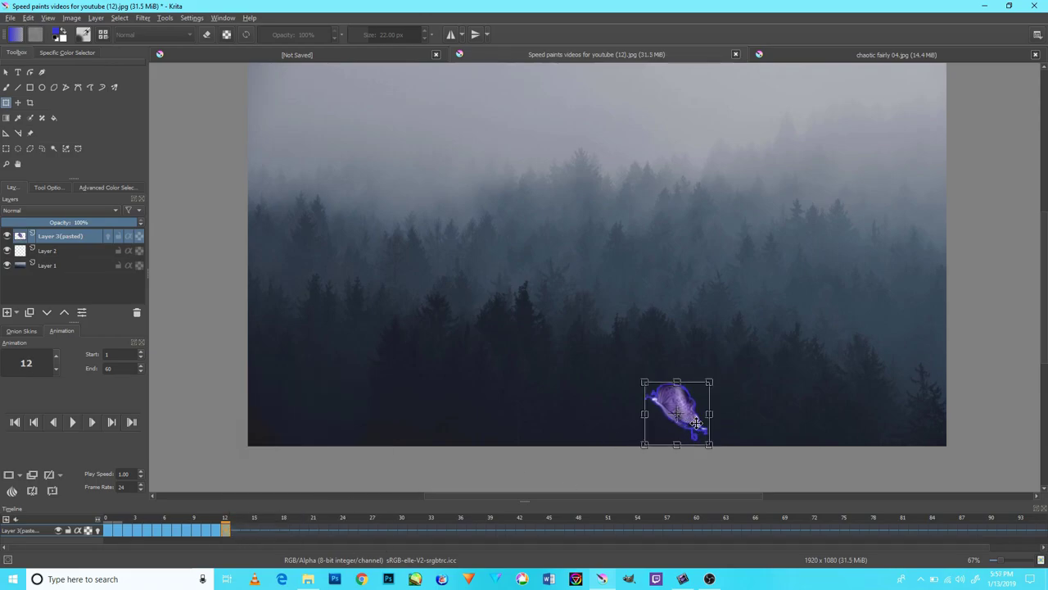
left_click_drag(695, 423, 639, 430)
- Add keyframes at frames 13 and 14, then play and stop the animation to preview the flight
right_click(243, 532)
left_click(246, 510)
left_click(665, 426)
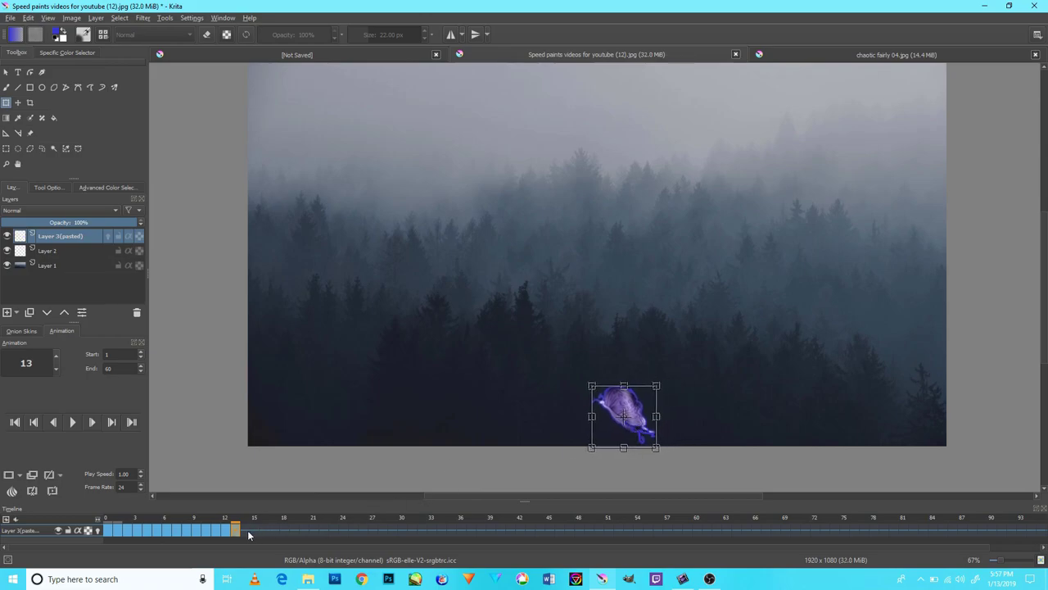
right_click(247, 530)
left_click(299, 510)
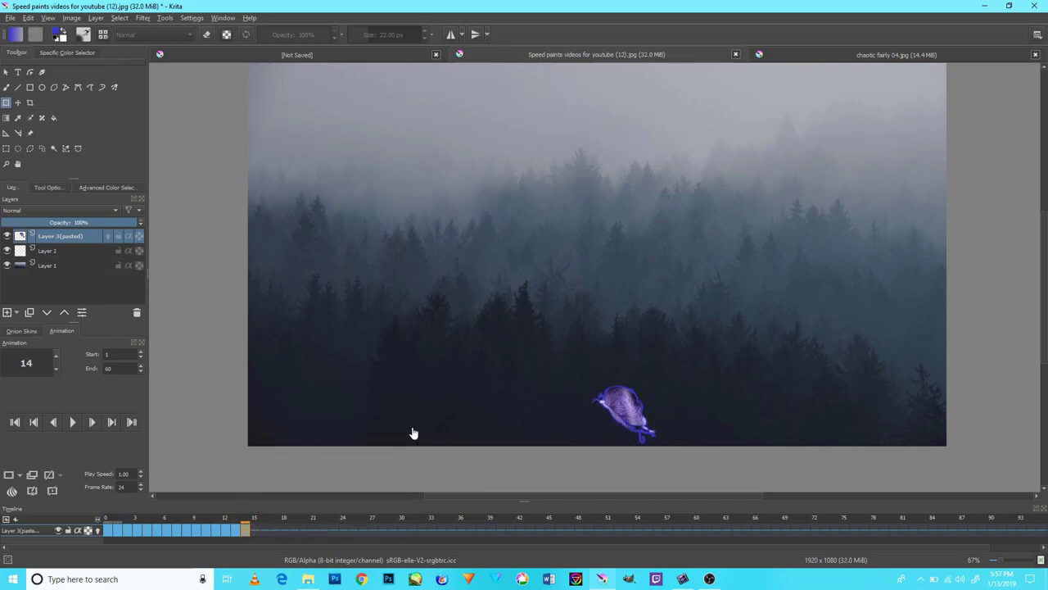
left_click(621, 411)
left_click(78, 422)
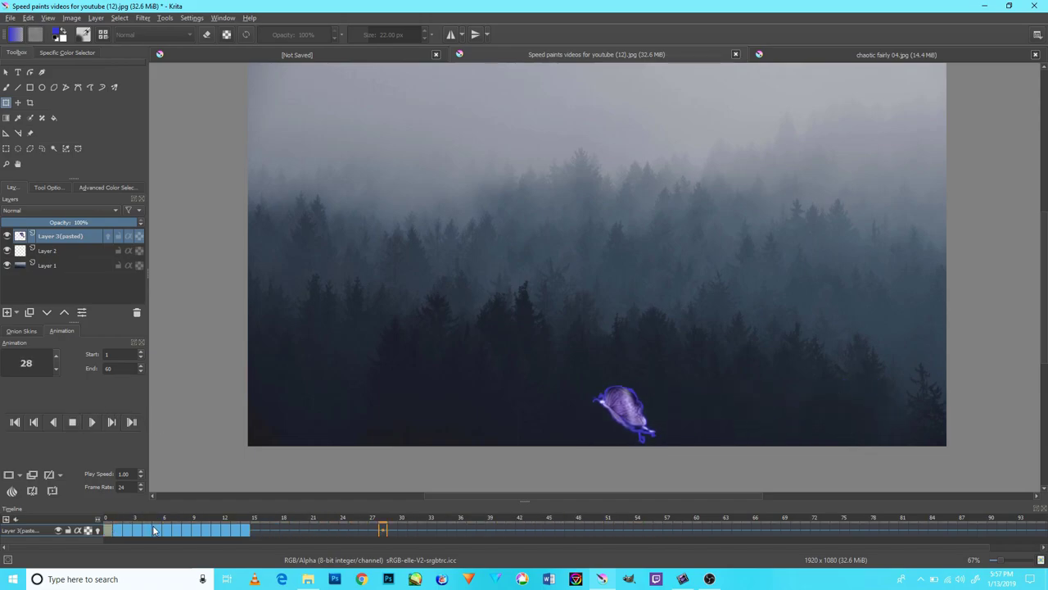
left_click(71, 423)
- Duplicate frames into 15 and 16, shifting the butterfly left on each
left_click_drag(635, 434, 625, 425)
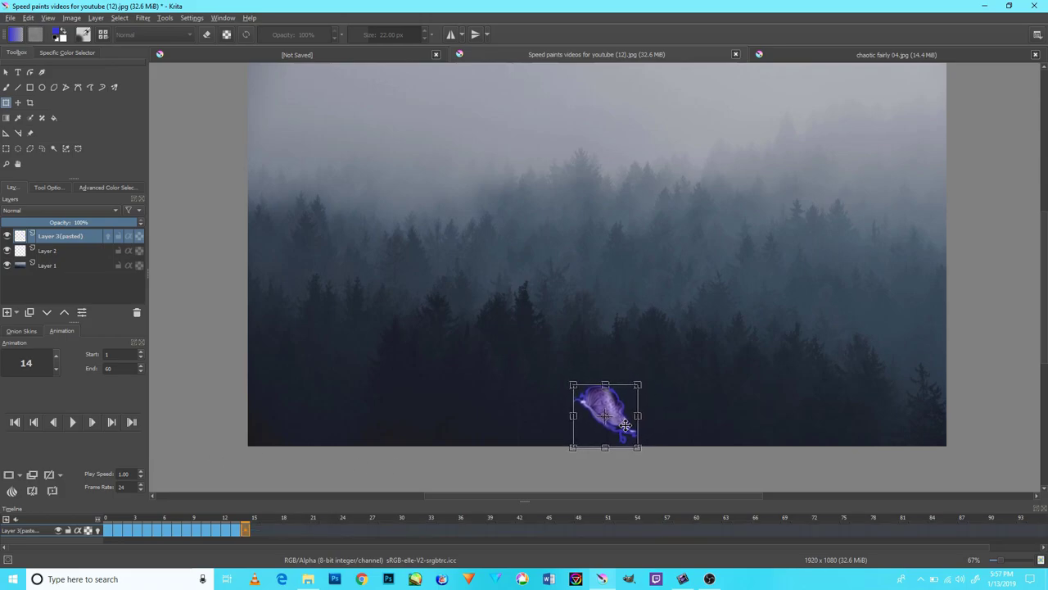
right_click(254, 533)
right_click(256, 534)
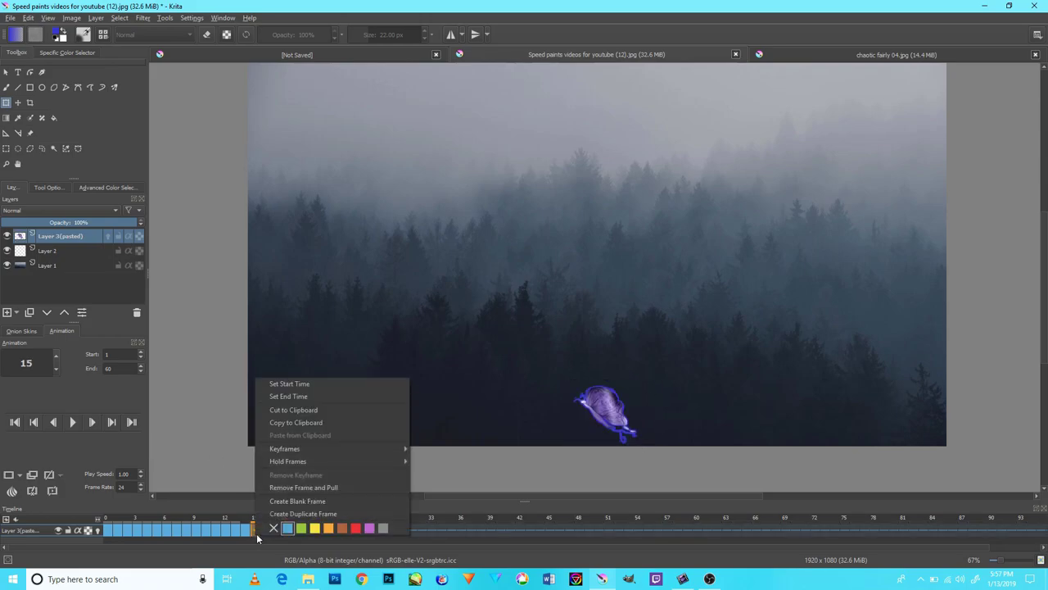
left_click(278, 511)
left_click_drag(604, 413, 590, 415)
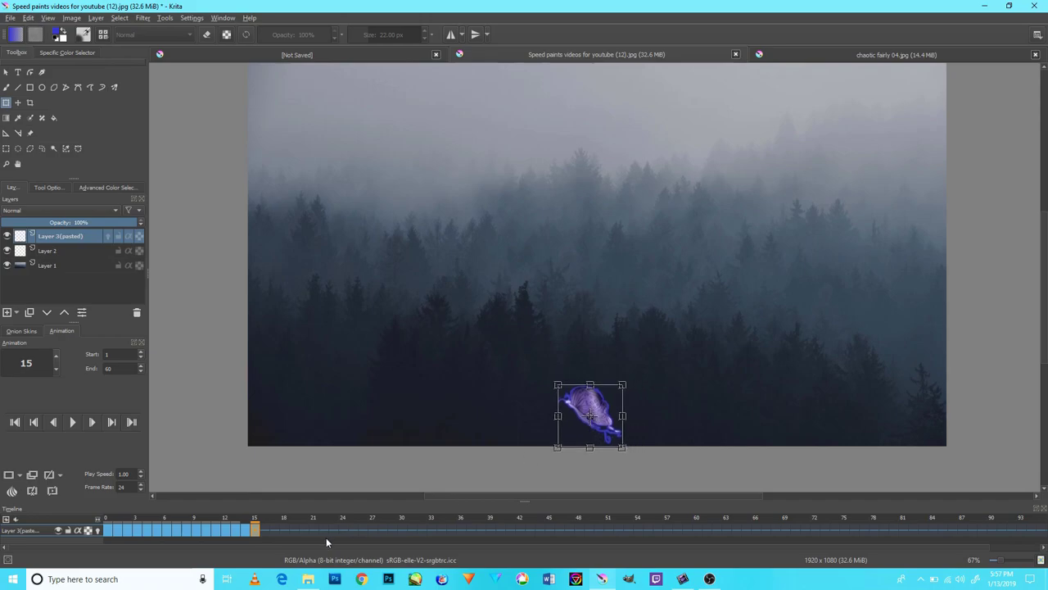
right_click(267, 533)
left_click(327, 510)
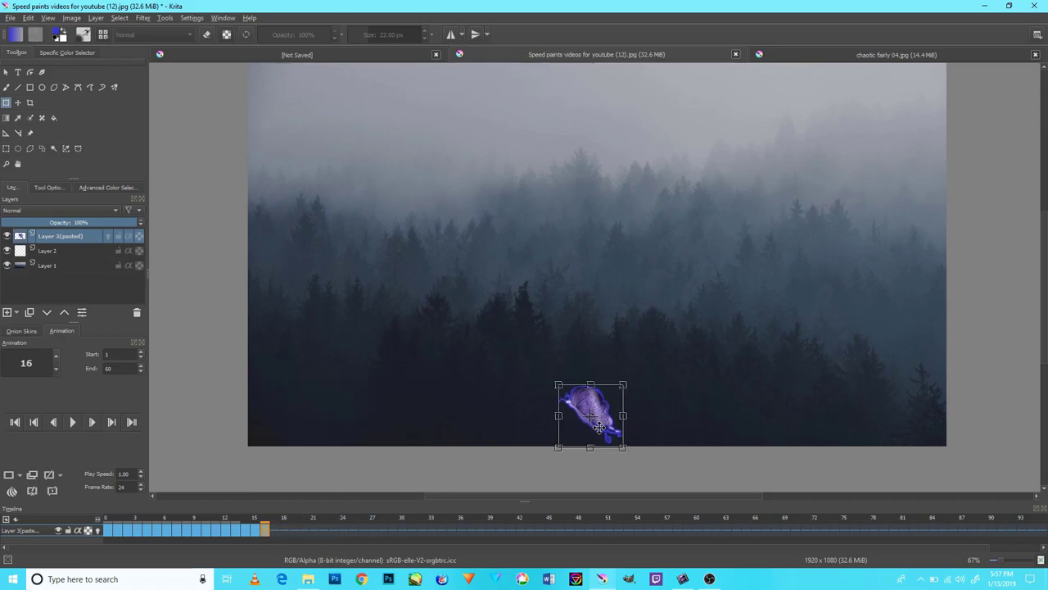
left_click_drag(598, 429, 538, 424)
- Add duplicate keyframes at frames 17 through 20, moving the butterfly about 32 px left at frame 18
right_click(274, 533)
left_click(352, 511)
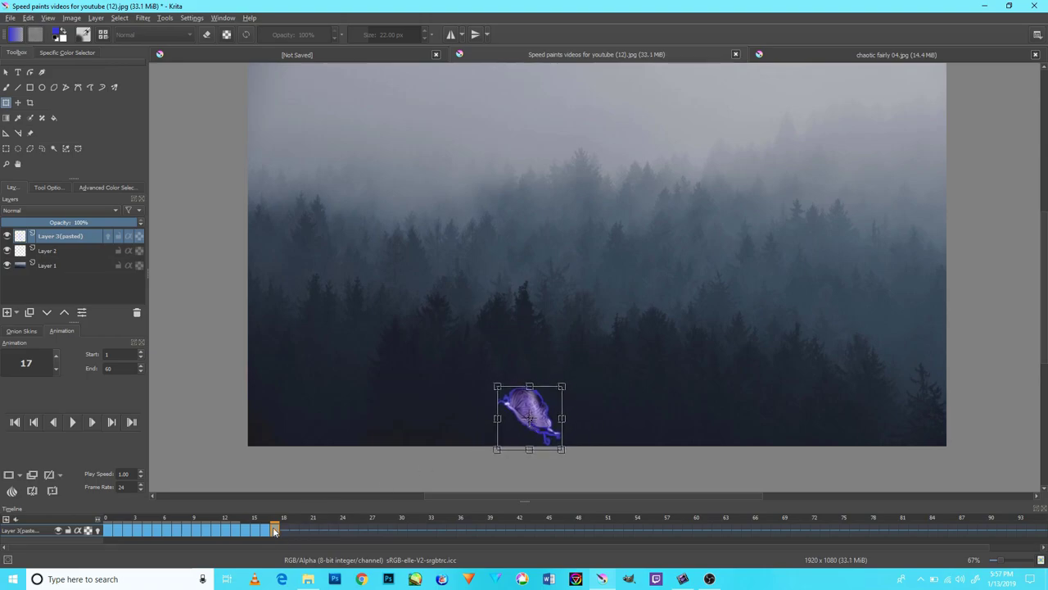
right_click(284, 532)
left_click(313, 505)
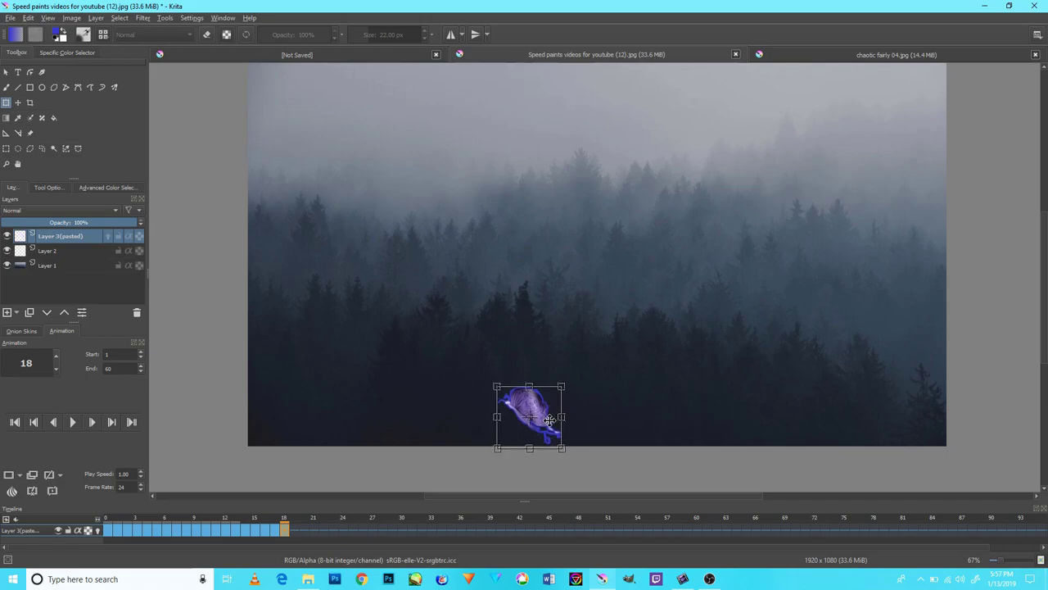
mouse_move(549, 419)
left_mouse_down()
mouse_move(492, 430)
mouse_move(447, 417)
left_mouse_up()
right_click(293, 530)
left_click(344, 496)
right_click(303, 532)
left_click(357, 495)
- Add duplicate keyframes at frames 21 and 22, shifting the butterfly left on frame 22
right_click(319, 528)
left_click(354, 494)
right_click(324, 528)
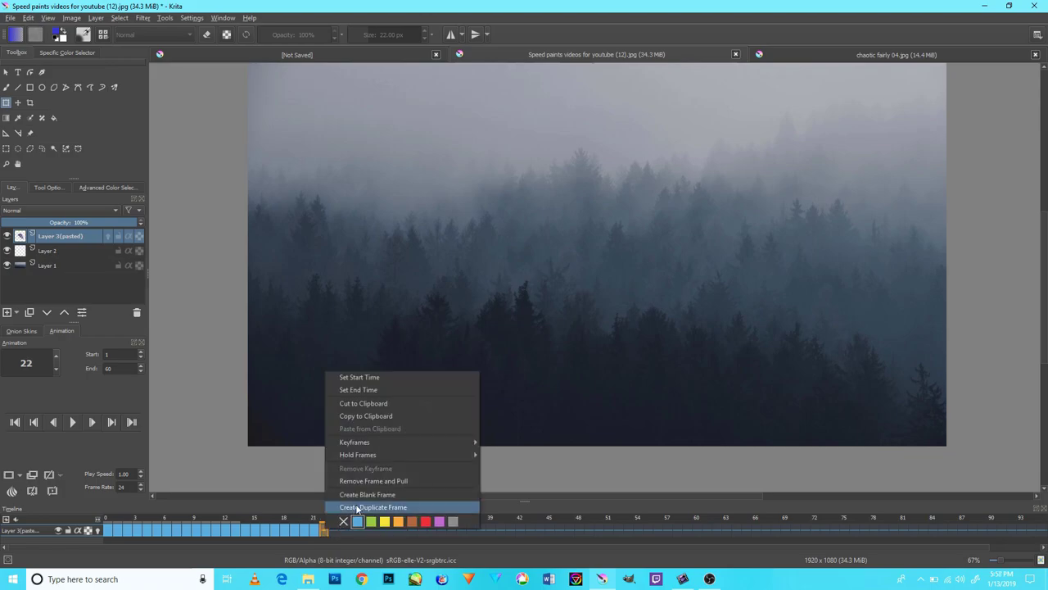
left_click(360, 503)
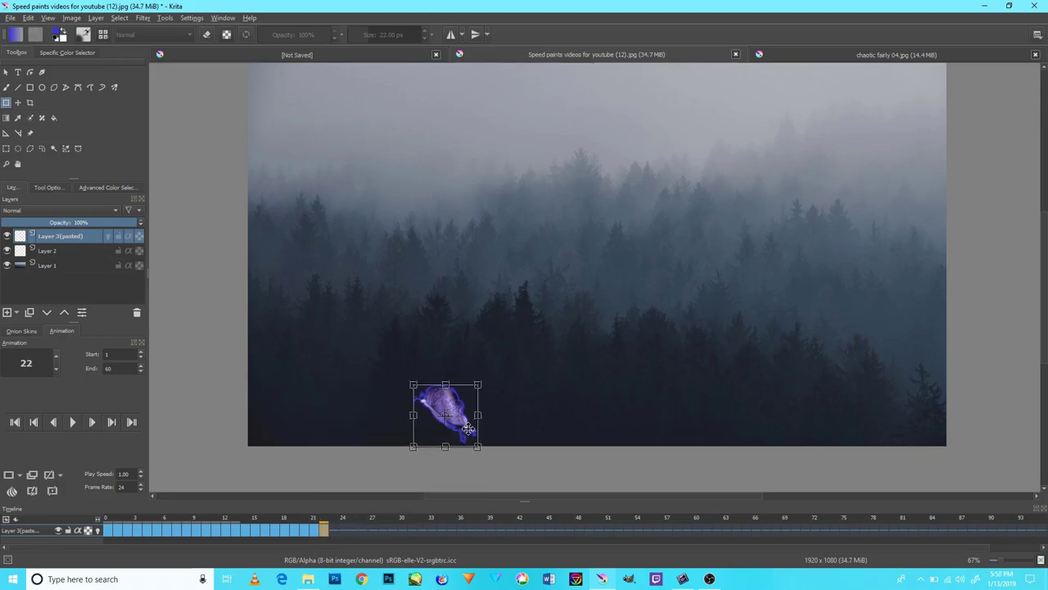
mouse_move(446, 414)
left_mouse_down()
mouse_move(435, 414)
mouse_move(452, 432)
mouse_move(422, 434)
left_mouse_up()
- Add duplicate keyframes at frames 23, 24 and 25, moving the butterfly about 16 px left on 25
right_click(334, 529)
left_click(360, 510)
right_click(342, 529)
left_click(360, 510)
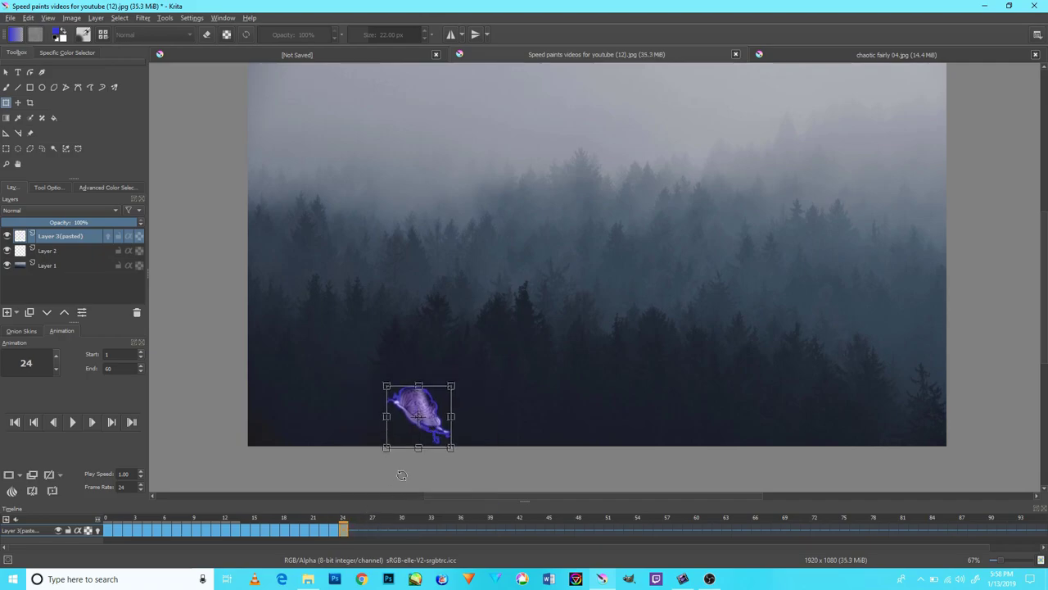
left_click(354, 530)
right_click(353, 530)
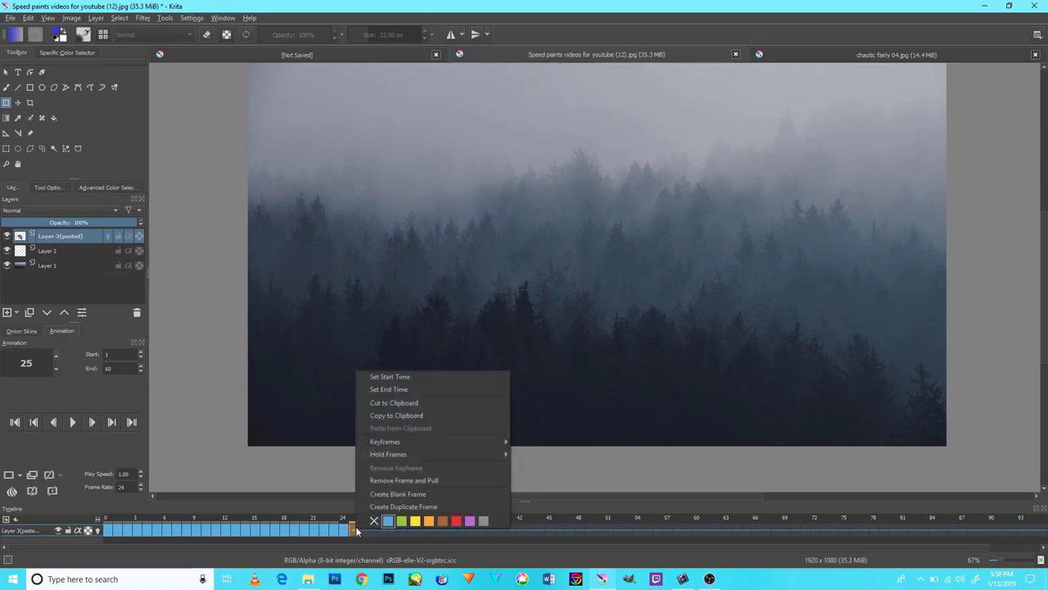
left_click(384, 508)
left_click(437, 433)
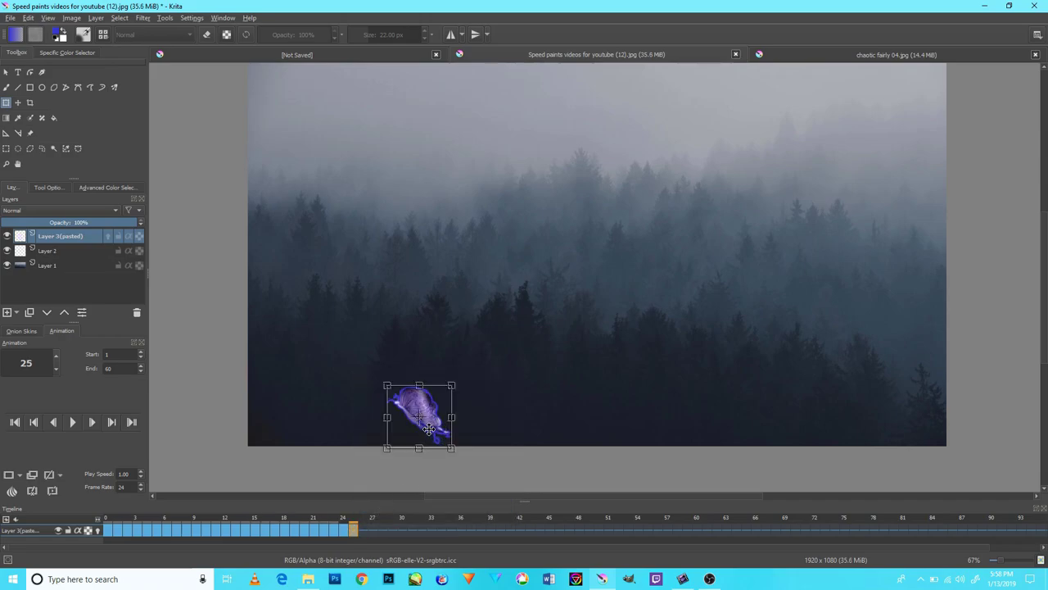
left_click_drag(435, 426, 419, 423)
- Add duplicate keyframes at frames 26, 27 and 28, moving the butterfly further left
right_click(365, 531)
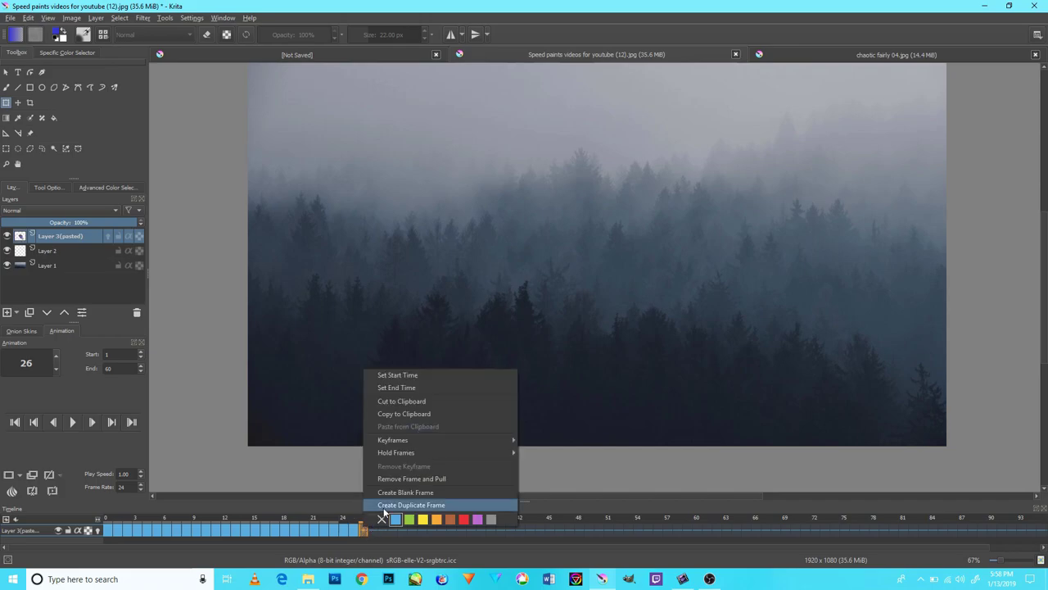
left_click(395, 502)
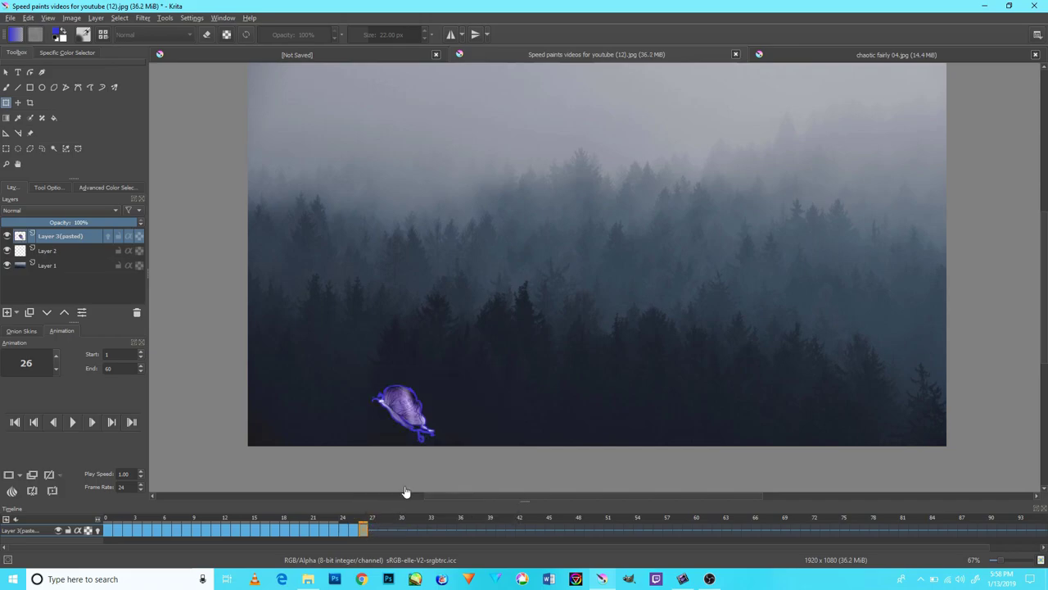
left_click(422, 432)
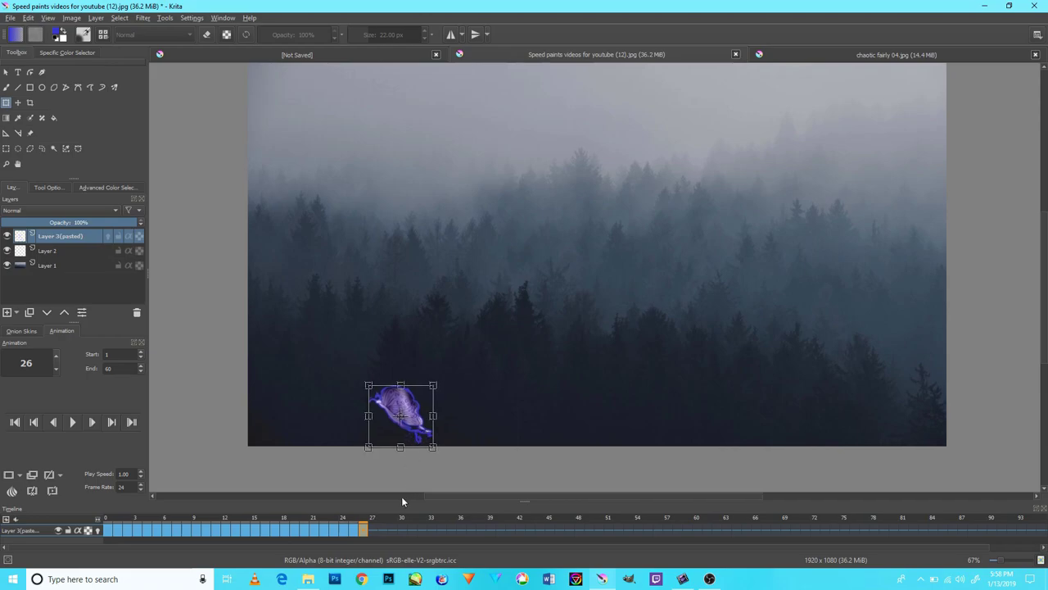
left_click(373, 530)
right_click(377, 531)
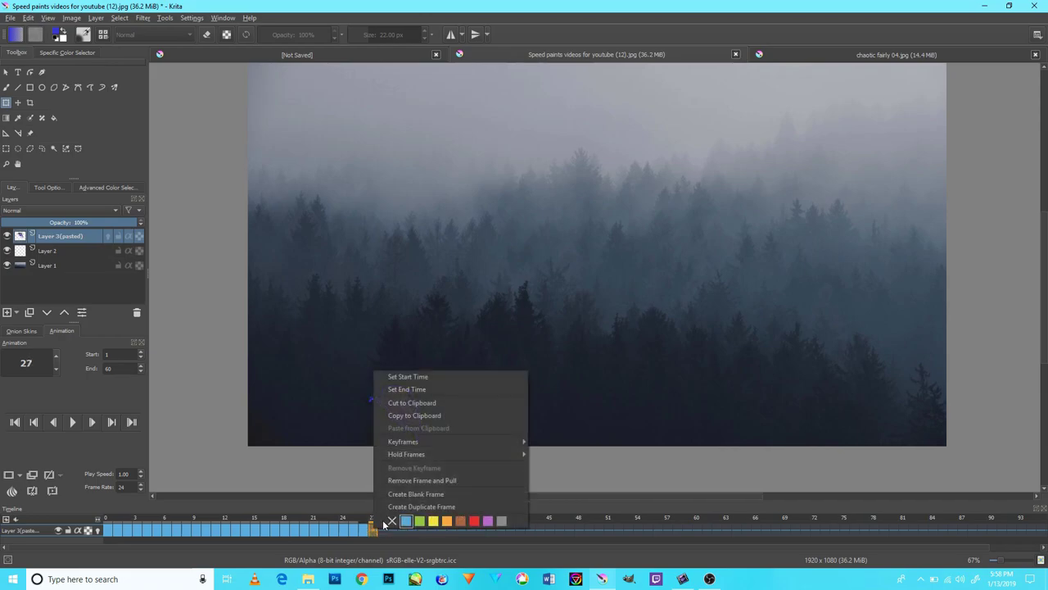
left_click(407, 439)
left_click(407, 426)
left_click_drag(407, 426, 376, 432)
right_click(383, 530)
left_click(432, 504)
left_click(401, 425)
- Add duplicate keyframes at frames 29, 30 and 31, repositioning the butterfly on each
right_click(396, 532)
left_click(434, 507)
left_click(386, 430)
right_click(402, 530)
left_click(420, 506)
left_click(385, 431)
right_click(412, 530)
left_click(420, 506)
left_click(385, 431)
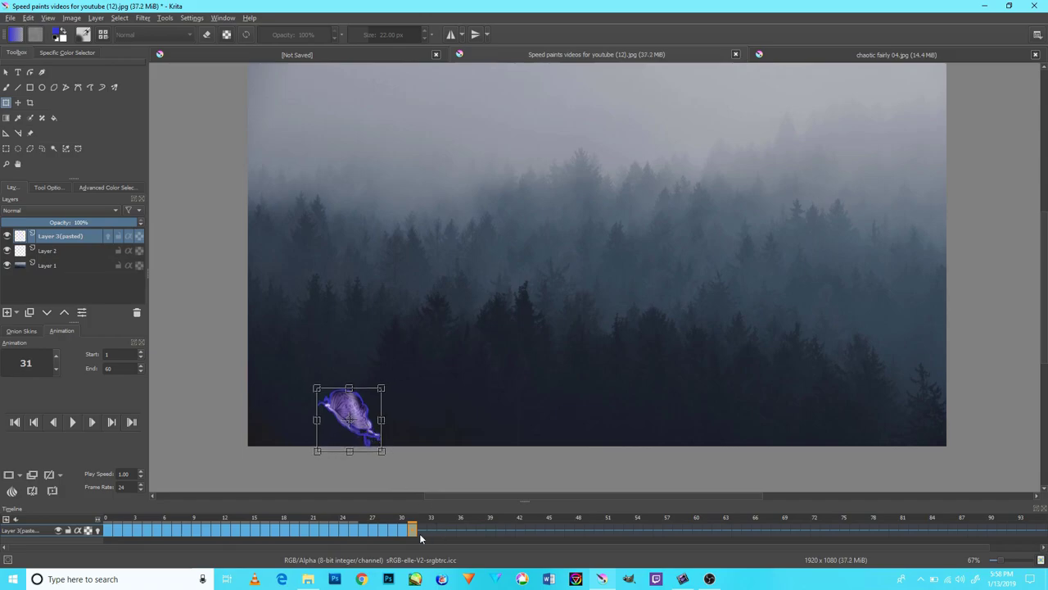
- Duplicate frames 32–34, nudging the butterfly a few pixels left on each
right_click(422, 531)
left_click(428, 512)
left_click(368, 426)
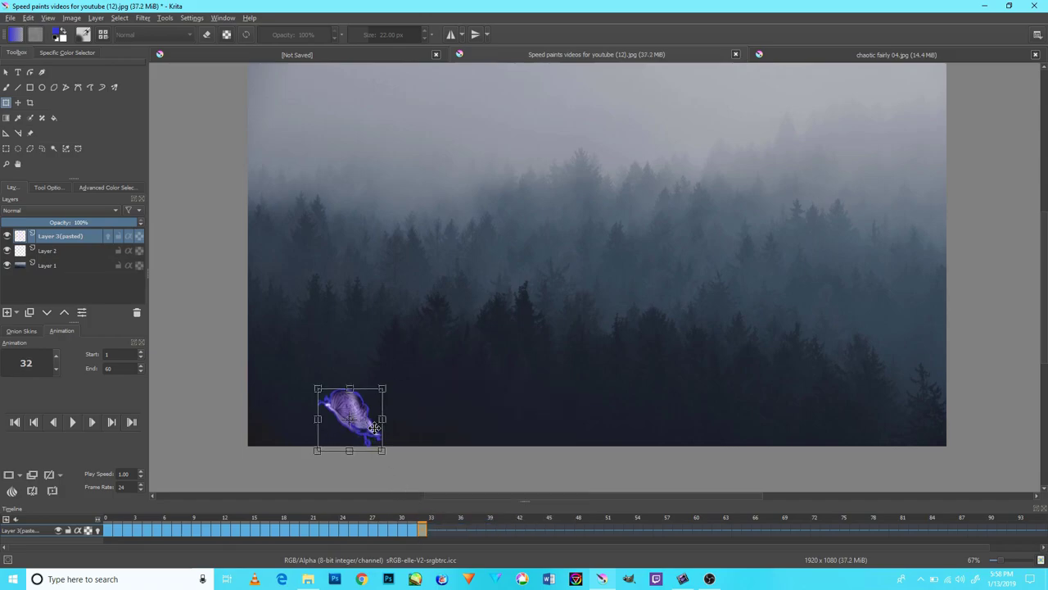
left_click_drag(369, 426, 363, 423)
right_click(434, 530)
left_click(449, 510)
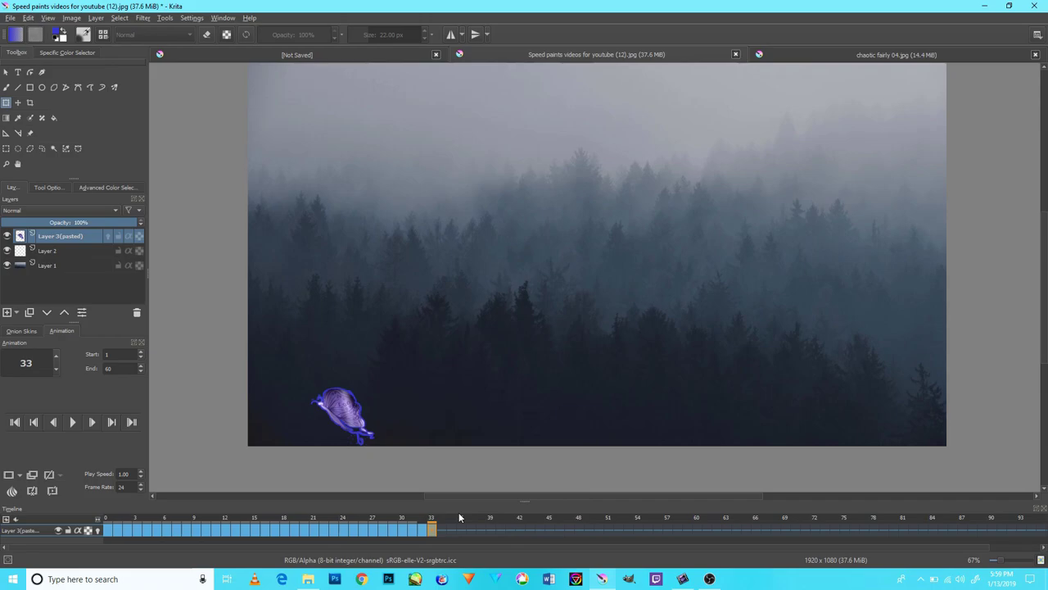
left_click_drag(368, 424, 359, 427)
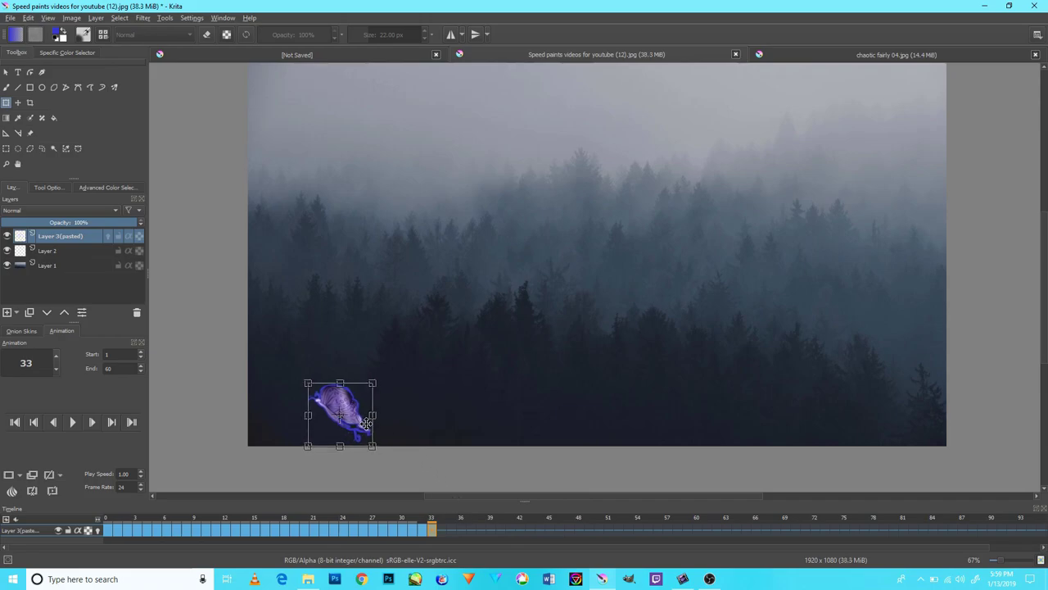
right_click(442, 528)
left_click(491, 510)
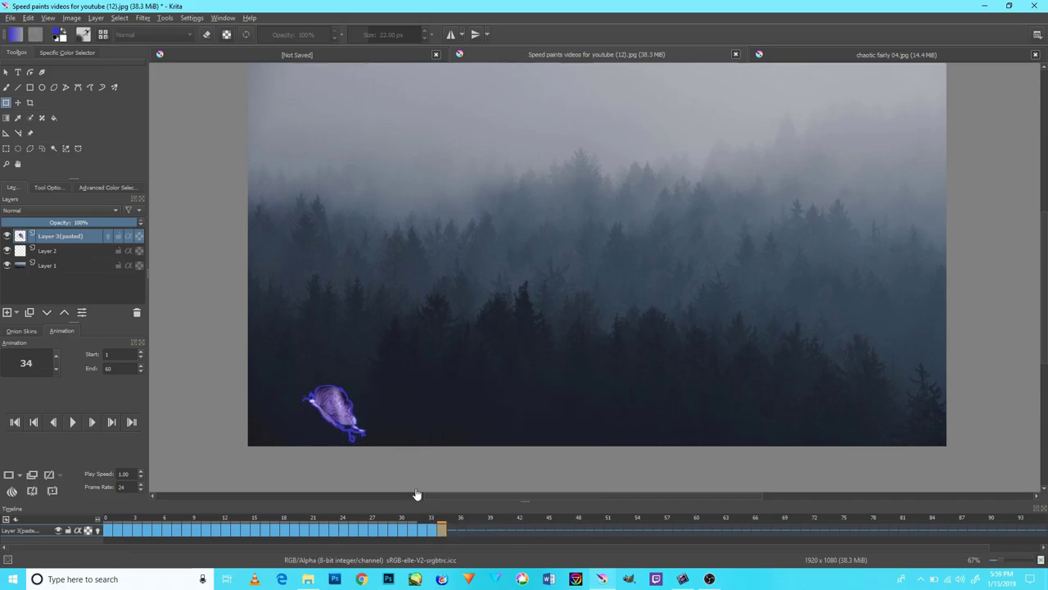
left_click_drag(355, 433, 349, 432)
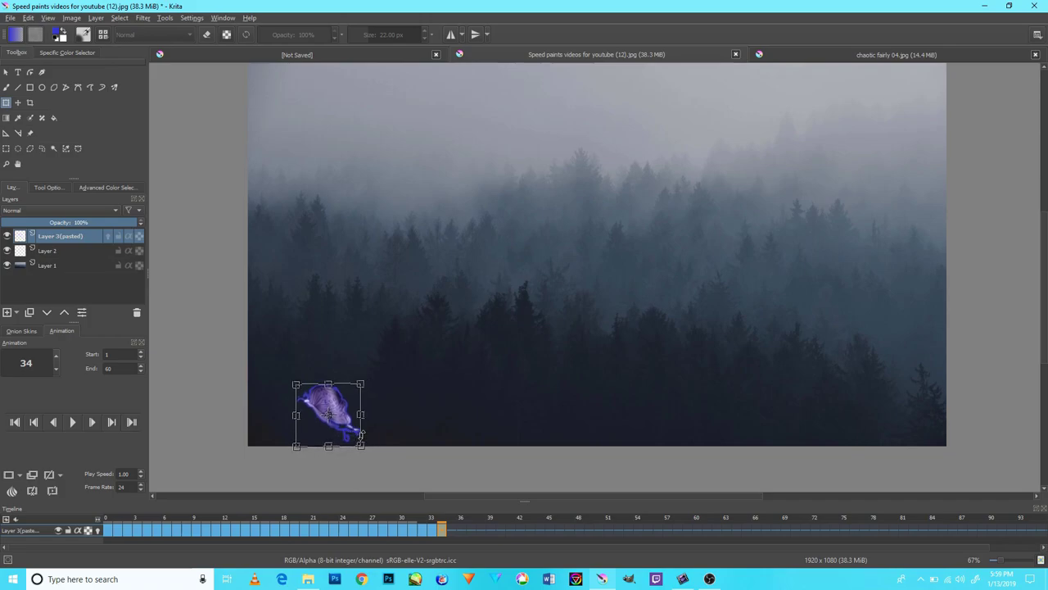
- Add duplicate frames 35–38, shifting the butterfly about 7–8 px further left
right_click(453, 530)
left_click(507, 508)
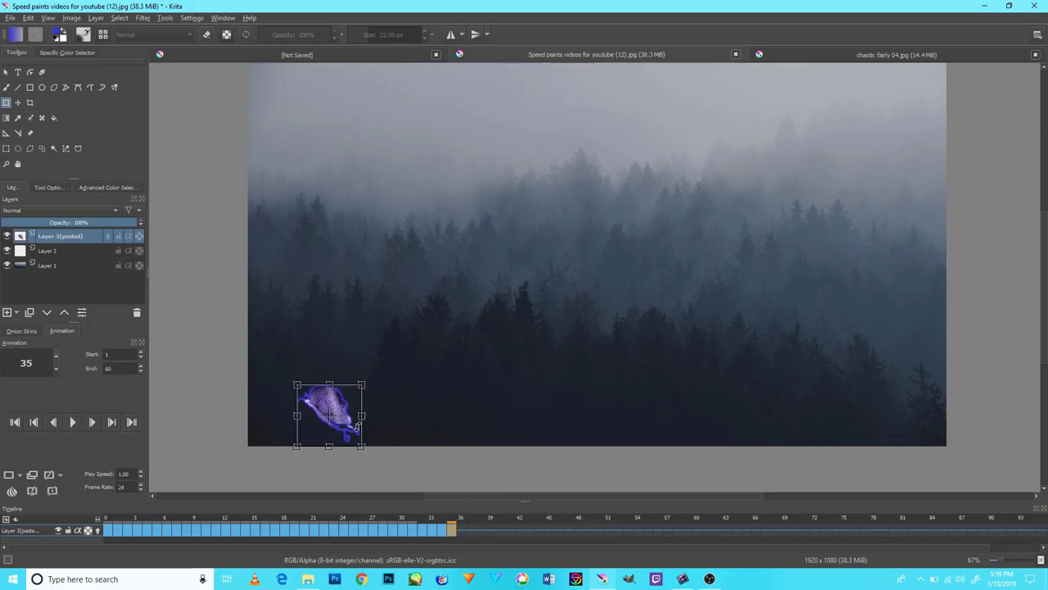
left_click_drag(356, 432, 347, 434)
right_click(457, 530)
left_click(508, 508)
right_click(470, 530)
left_click(493, 513)
right_click(480, 532)
left_click(502, 513)
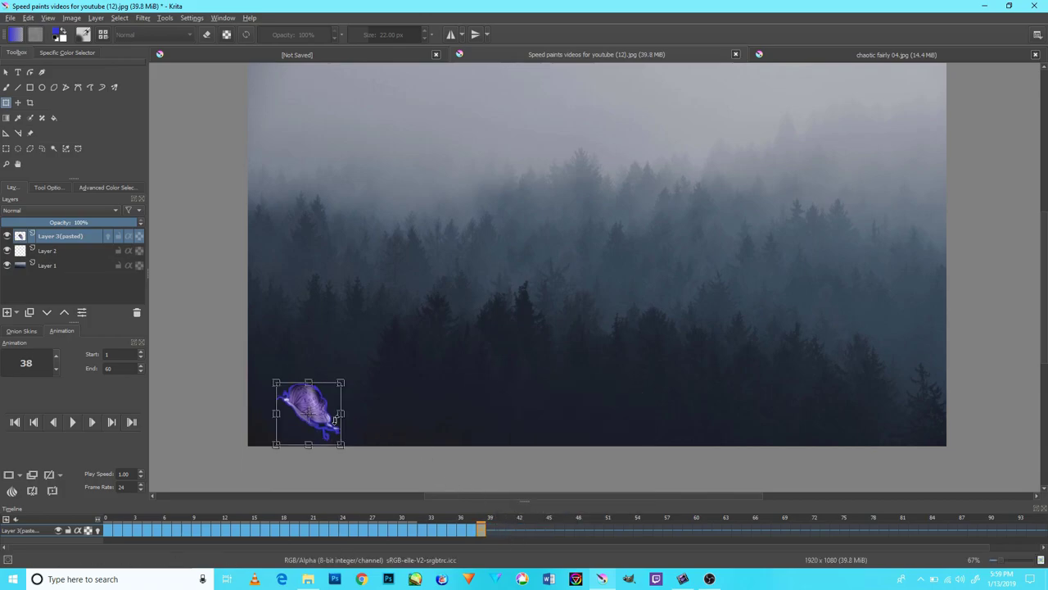
left_click_drag(331, 434, 326, 432)
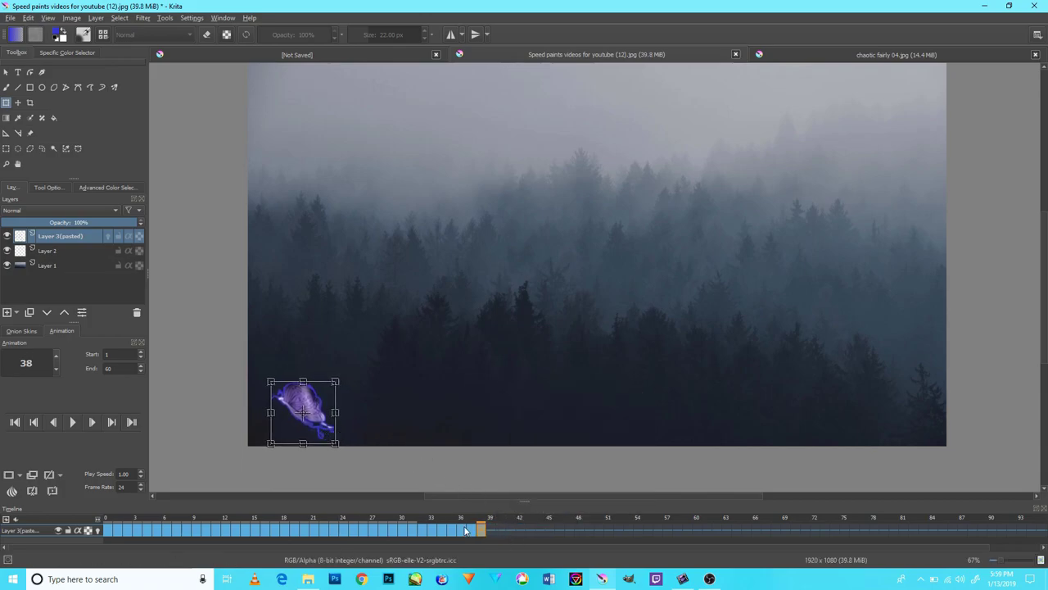
- Create frames 40–42, moving the butterfly about 10 px left and tilting it slightly counter-clockwise
left_click(488, 532)
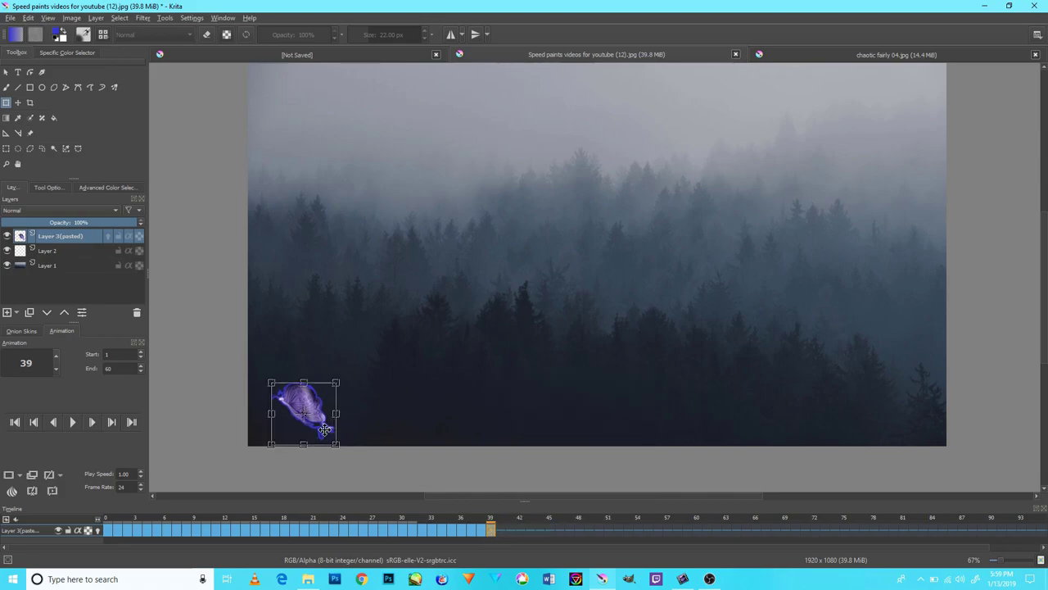
right_click(501, 532)
left_click(540, 512)
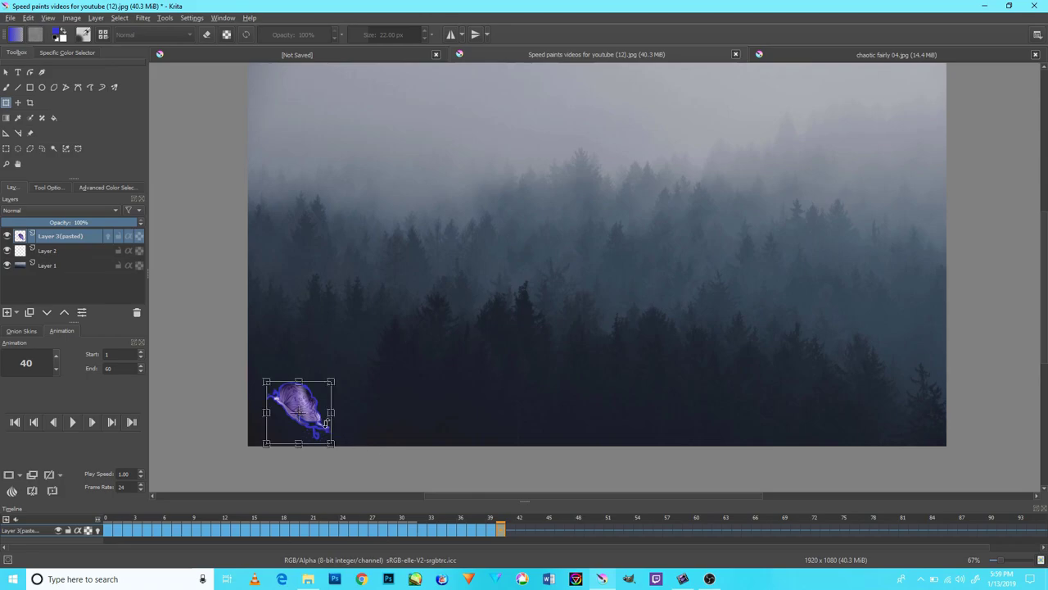
left_click_drag(323, 422, 315, 420)
left_click(510, 531)
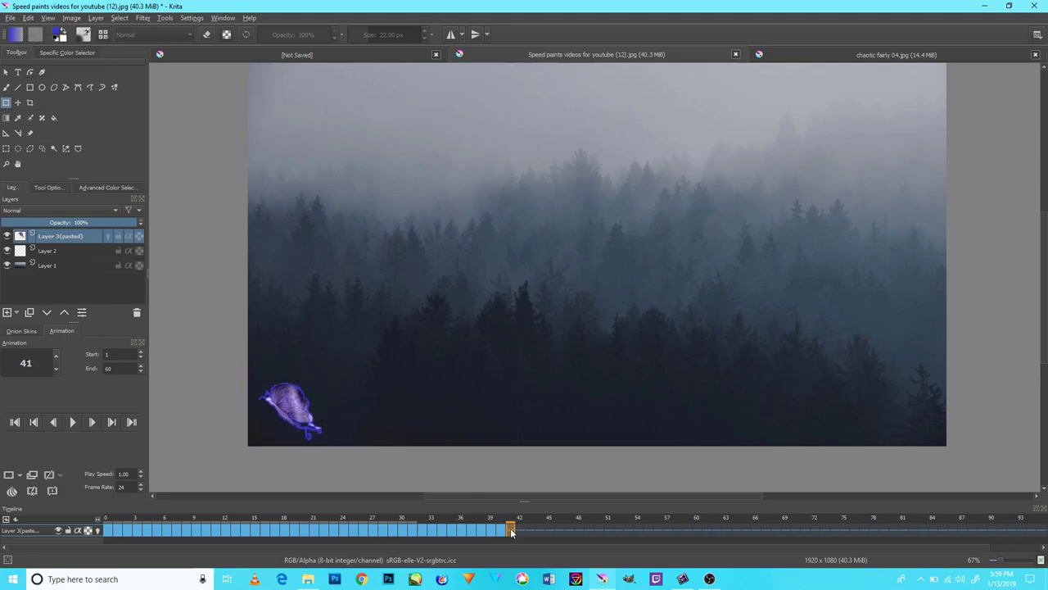
right_click(510, 530)
left_click(540, 507)
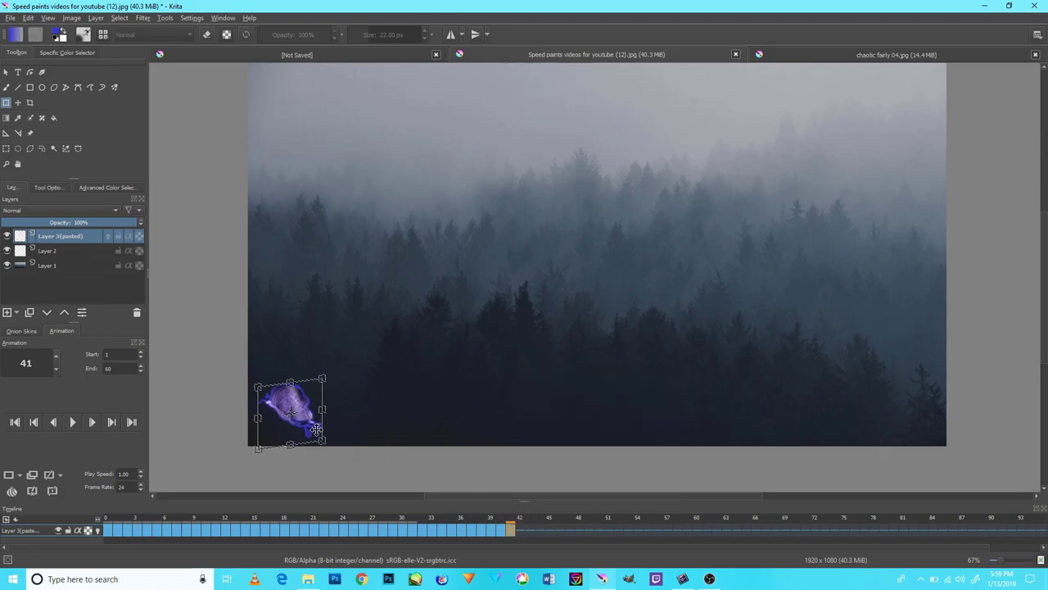
mouse_move(316, 426)
left_mouse_down()
mouse_move(323, 434)
mouse_move(302, 425)
left_mouse_up()
right_click(519, 532)
left_click(573, 511)
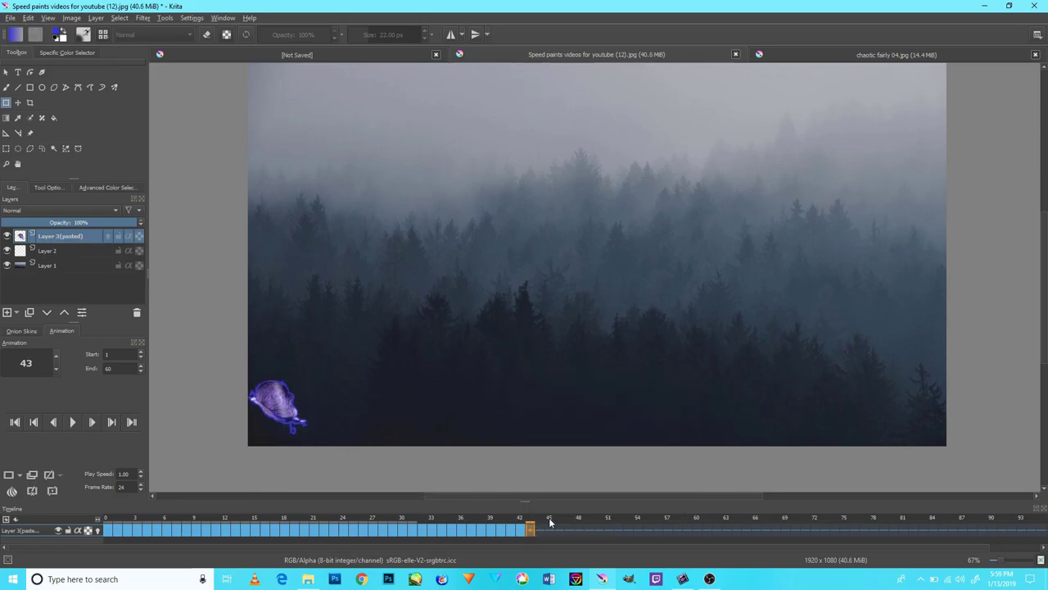
- Duplicate frames 43–46 and continue moving the butterfly left and slightly up
right_click(531, 530)
left_click(565, 506)
left_click(293, 417)
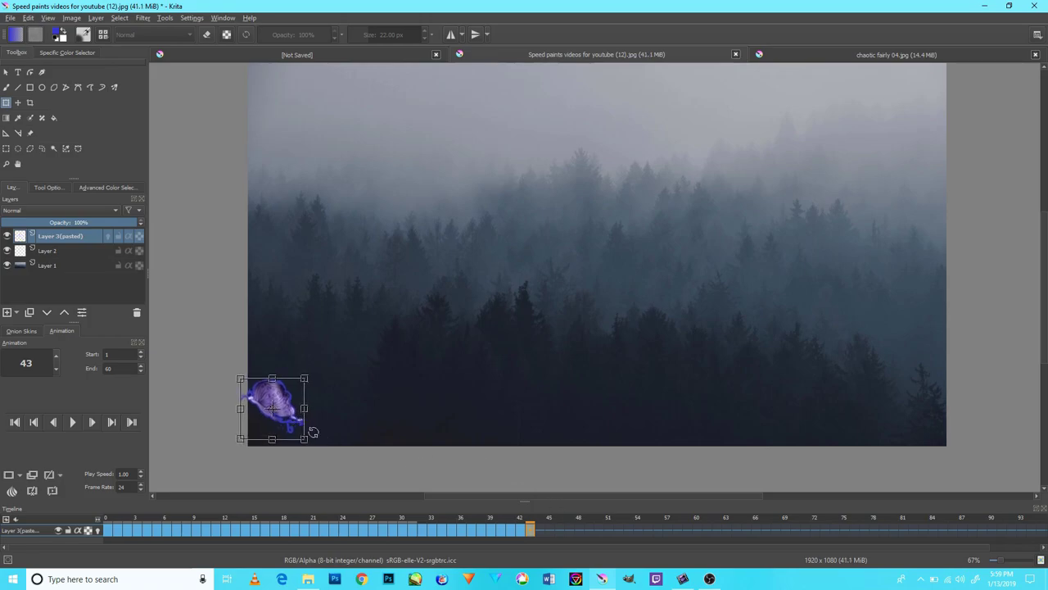
left_click(543, 532)
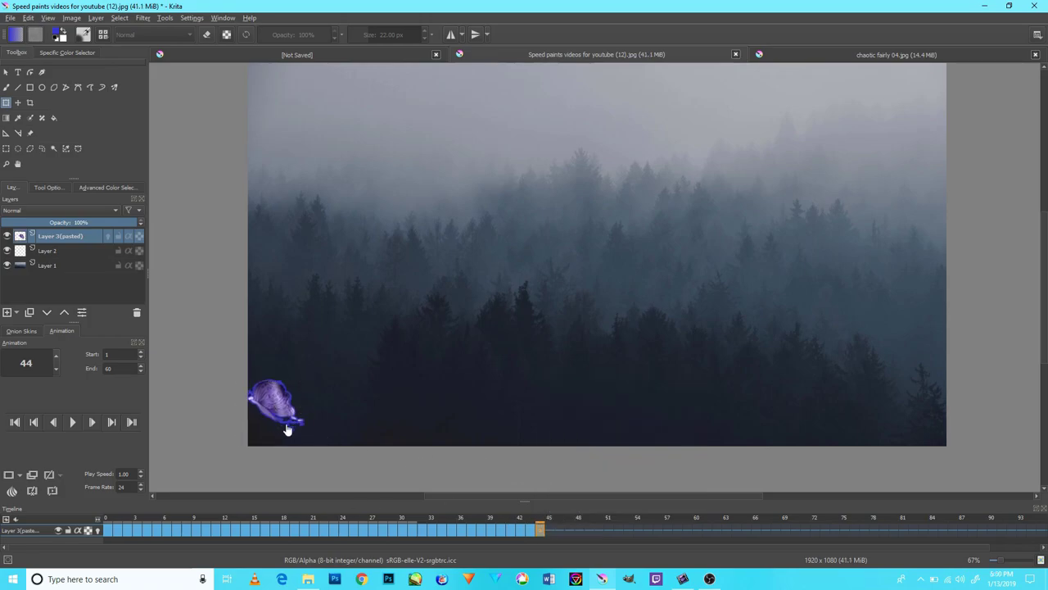
left_click(288, 427)
right_click(550, 533)
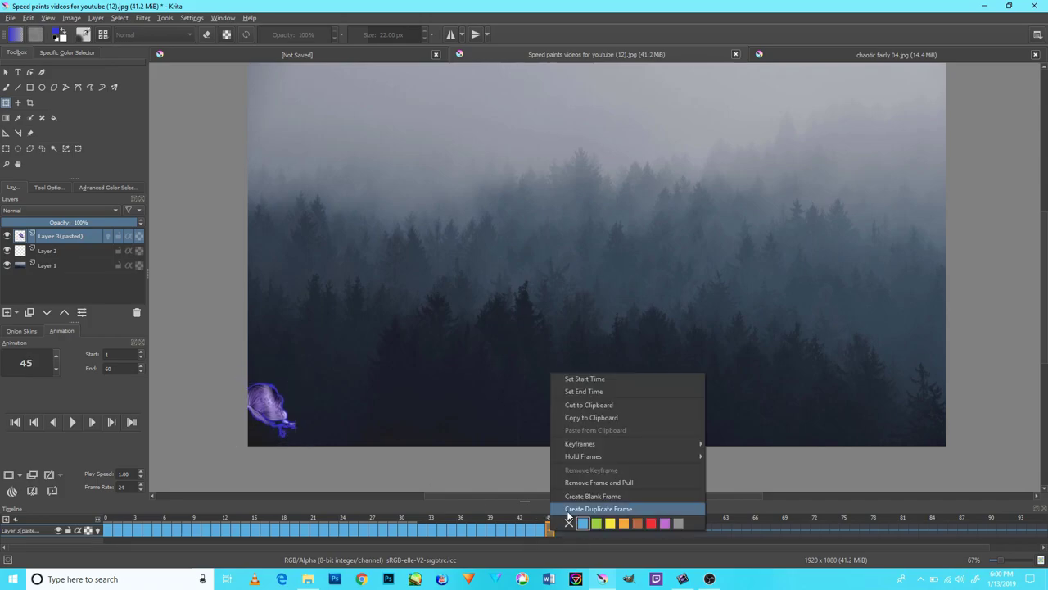
left_click(610, 506)
left_click(291, 428)
left_click_drag(292, 428, 284, 430)
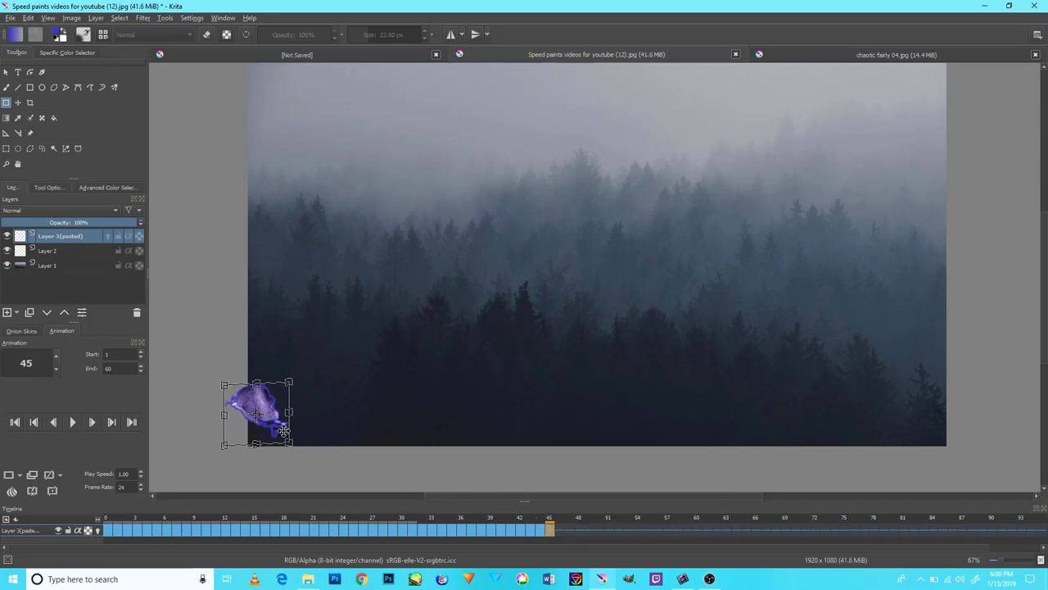
right_click(559, 533)
left_click(610, 507)
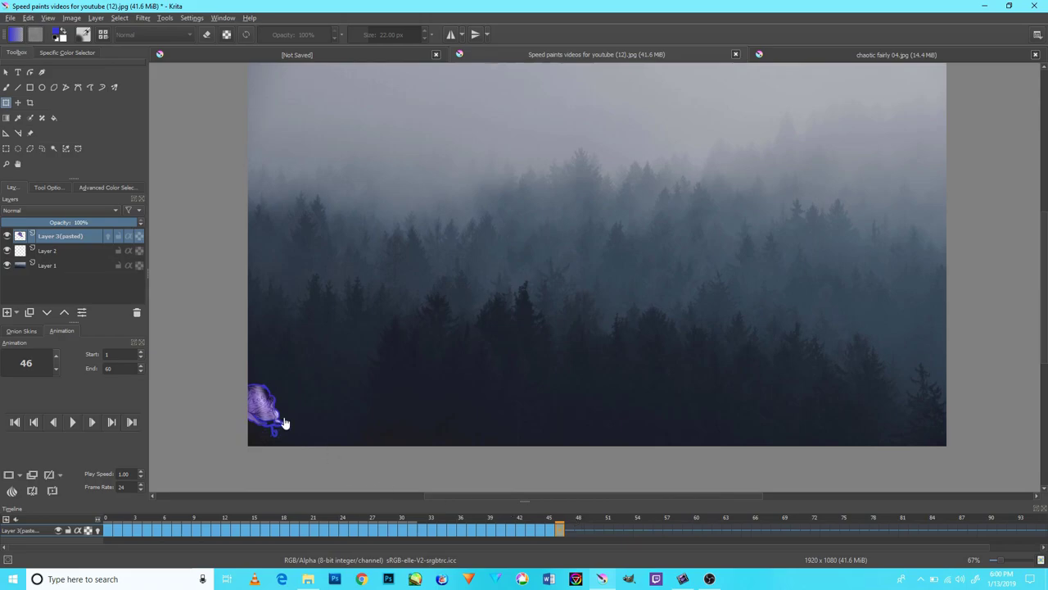
left_click(283, 425)
left_click_drag(278, 426, 267, 420)
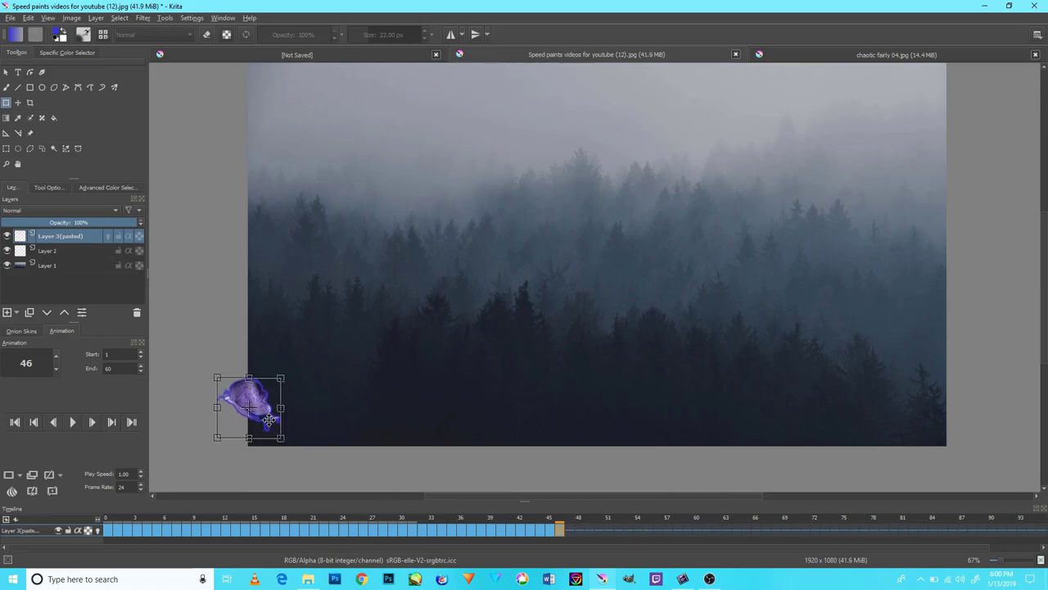
- Add frames 47–50, pushing the butterfly a few pixels further left each frame
right_click(566, 529)
left_click(608, 503)
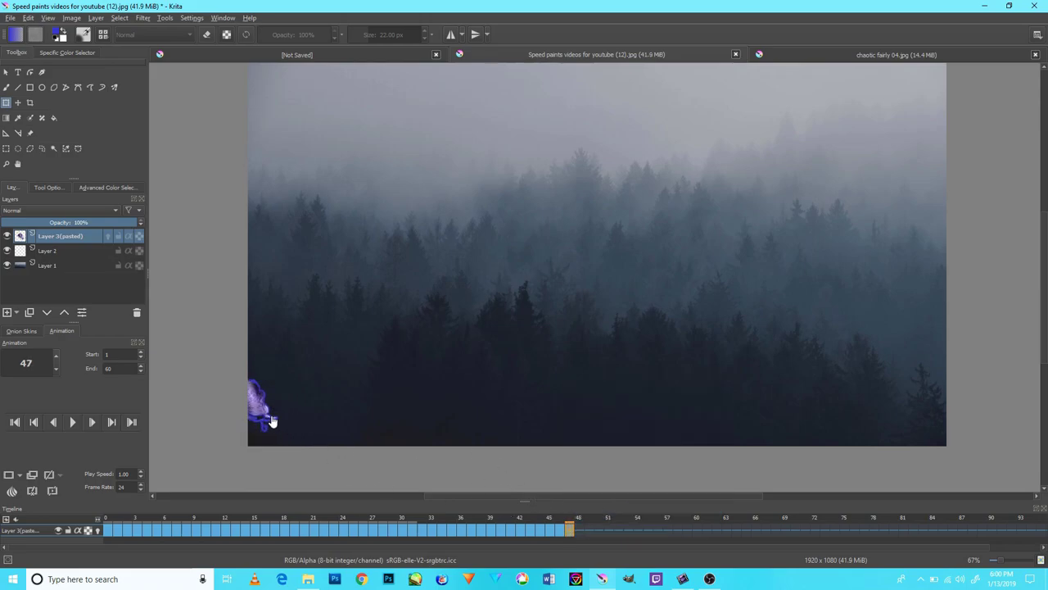
left_click_drag(271, 423, 261, 424)
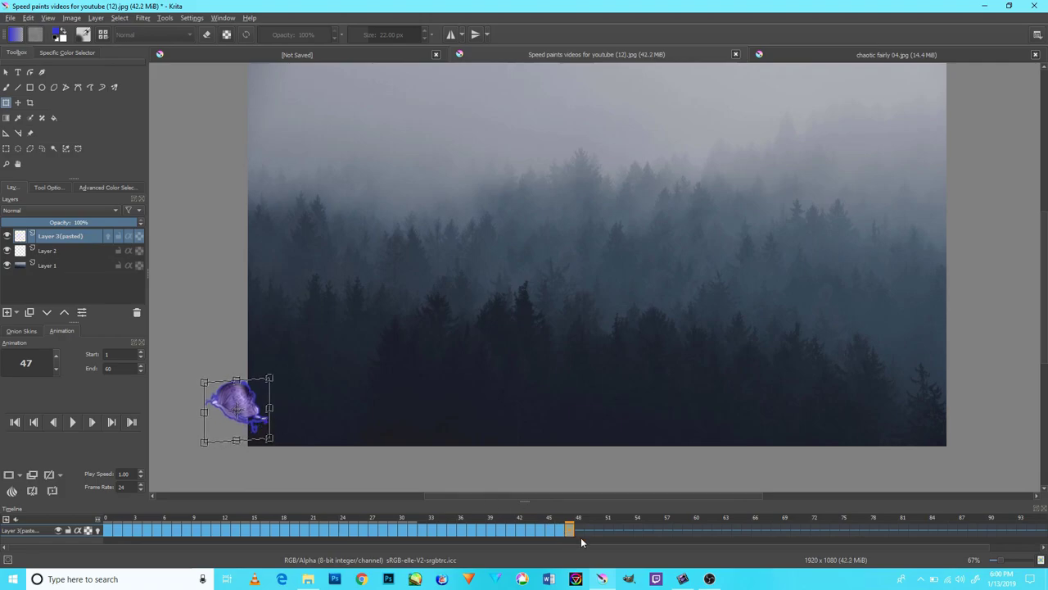
right_click(581, 534)
left_click(622, 511)
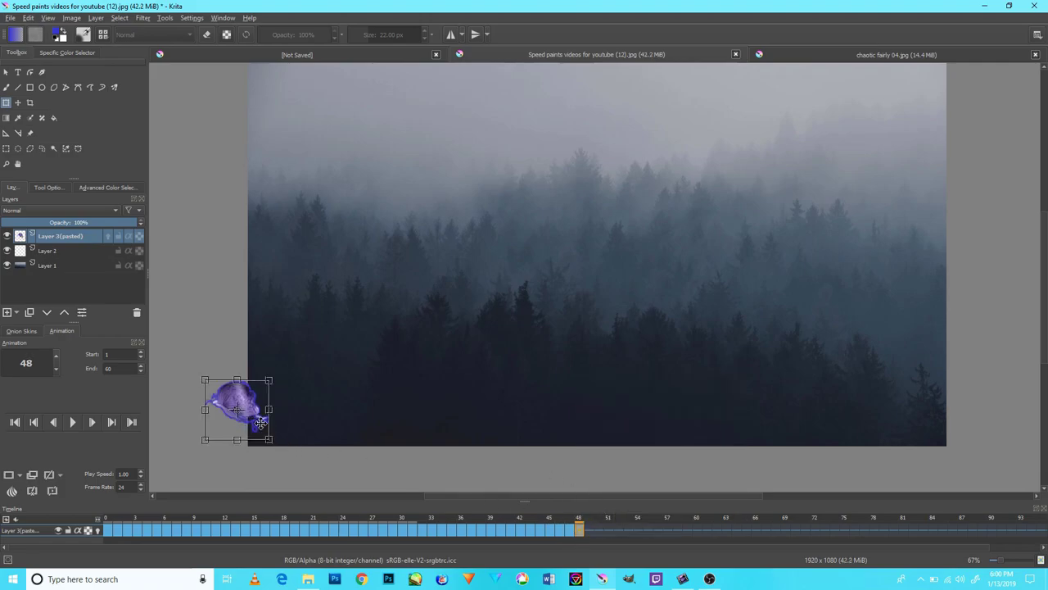
left_click_drag(260, 423, 255, 423)
right_click(587, 532)
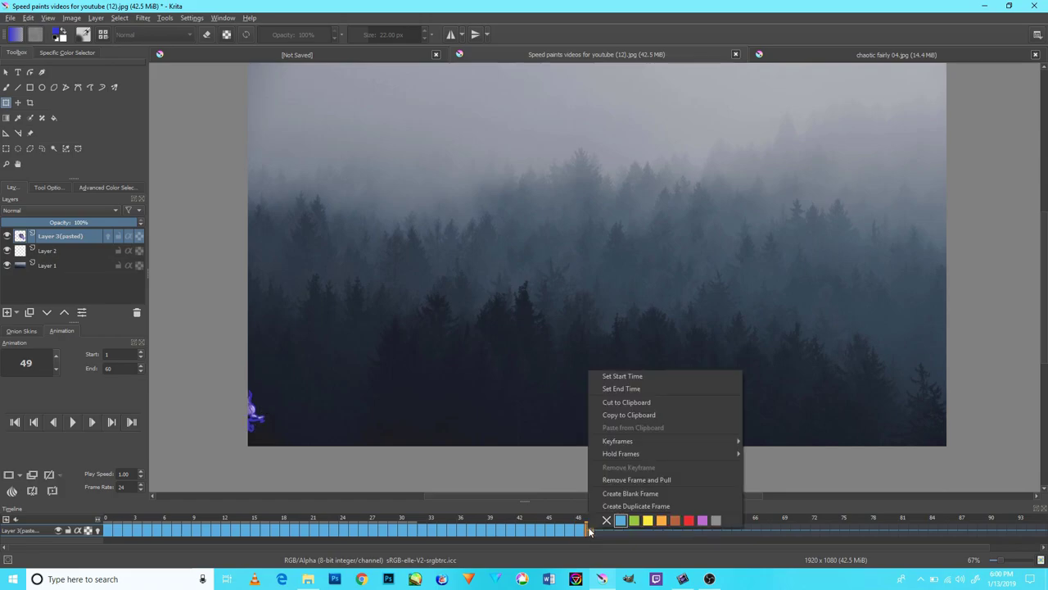
left_click(596, 503)
left_click_drag(260, 412, 257, 412)
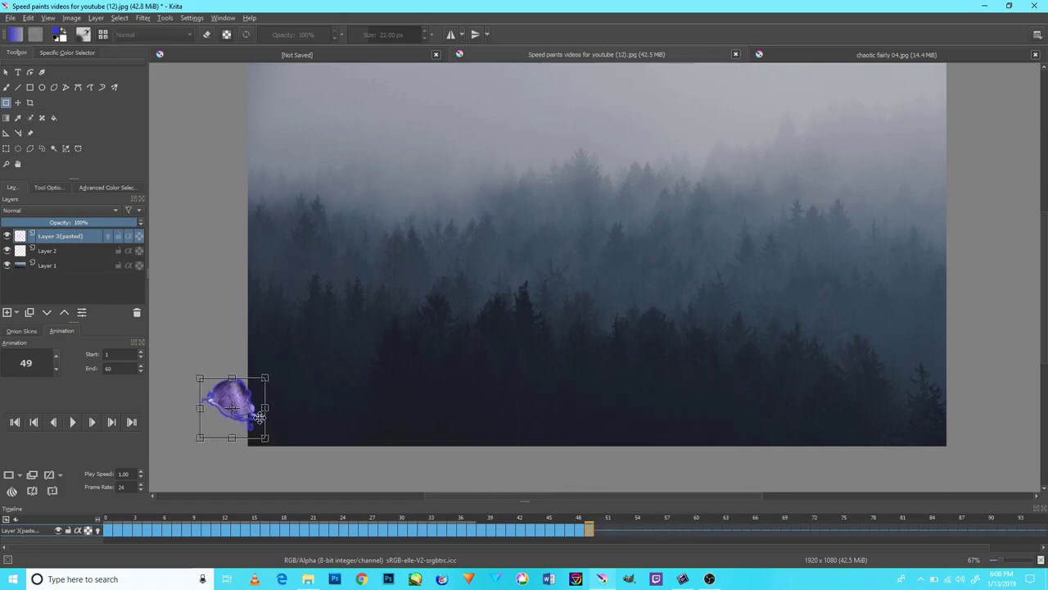
right_click(600, 532)
left_click(619, 509)
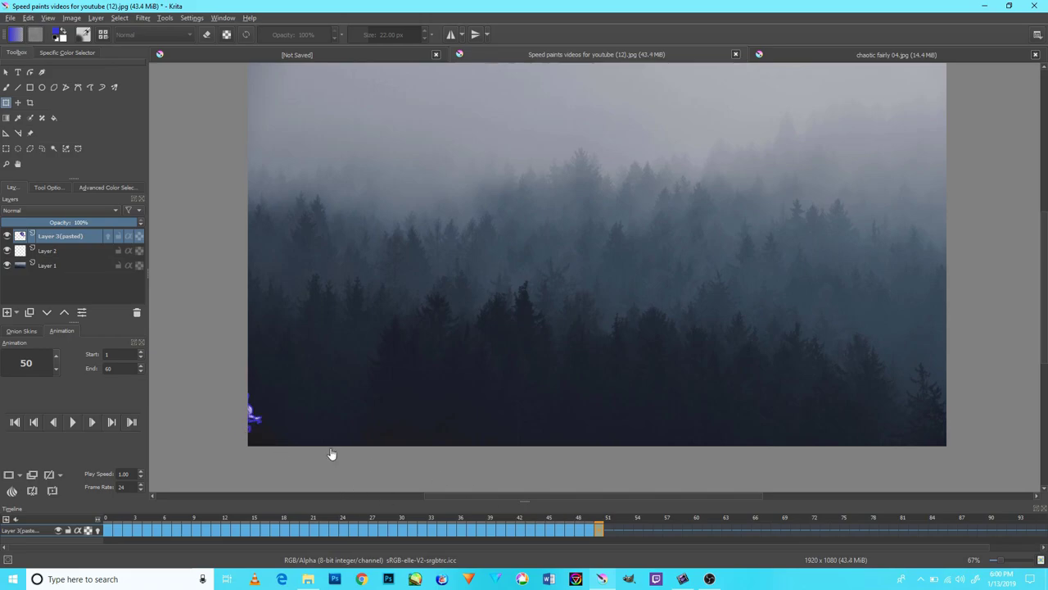
- Create frames 51–52 with the butterfly pushed fully off the left canvas edge
left_click(242, 414)
left_click_drag(242, 414, 236, 411)
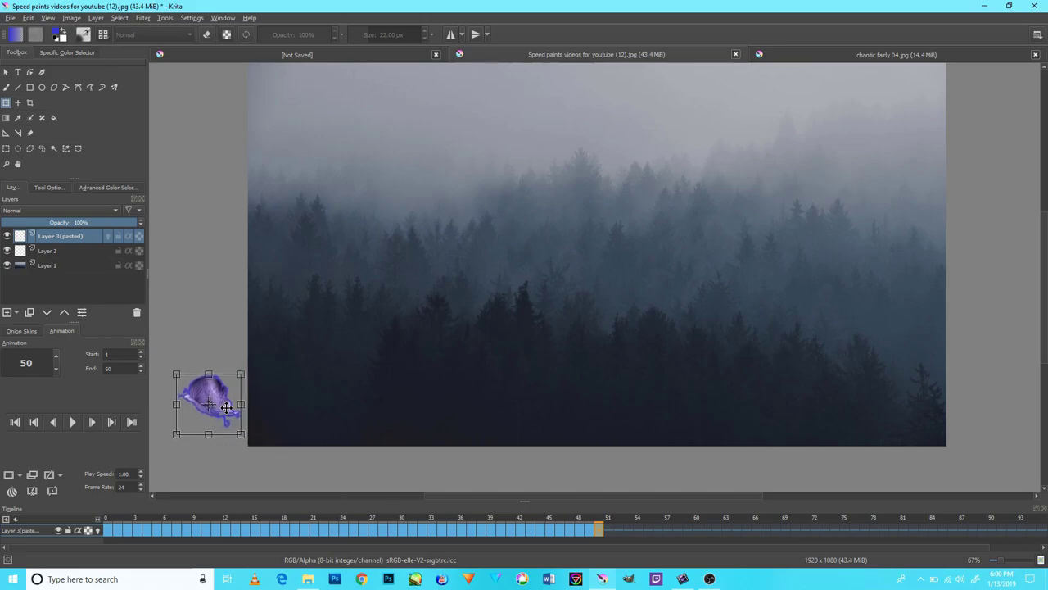
right_click(608, 532)
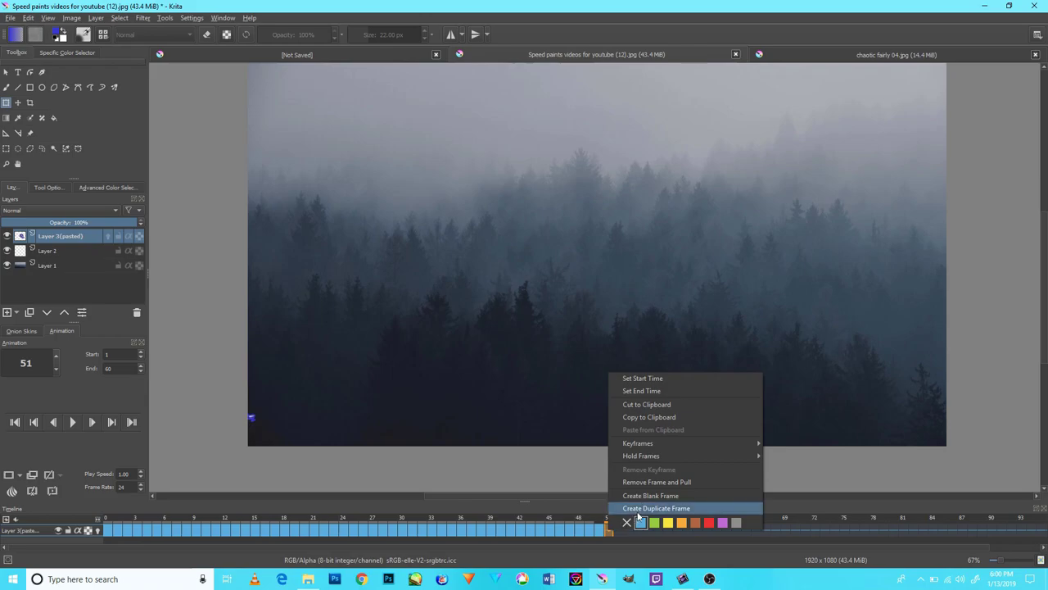
left_click(622, 505)
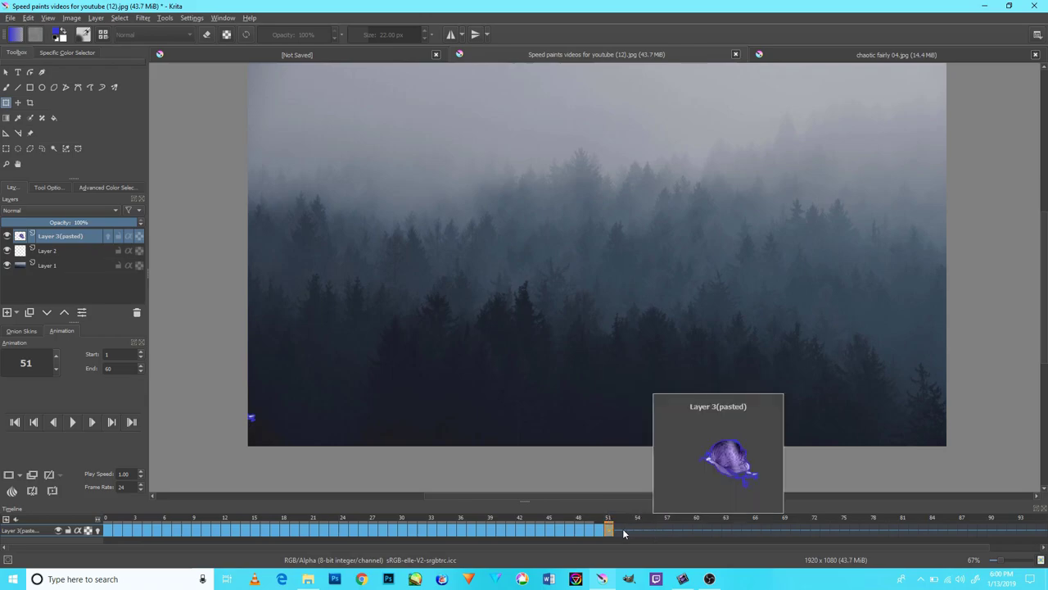
left_click_drag(251, 419, 215, 415)
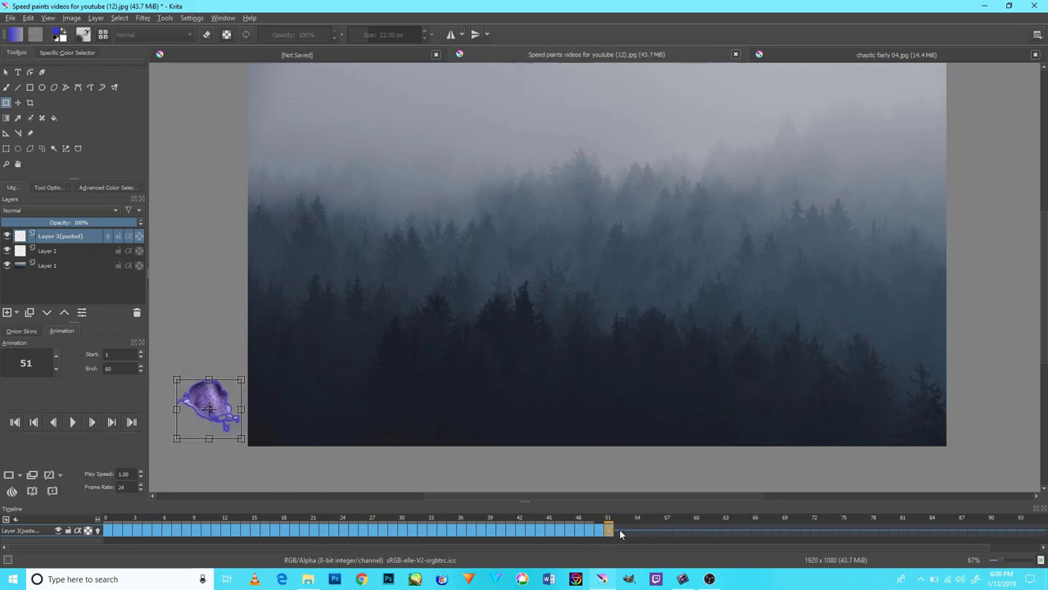
right_click(619, 530)
left_click(631, 505)
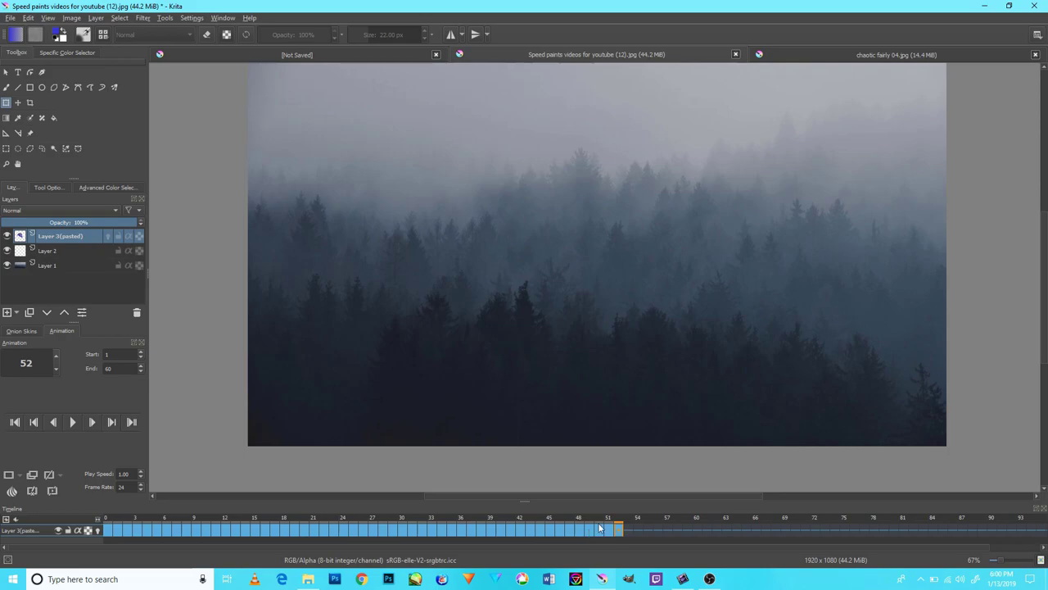
key("ctrl+z")
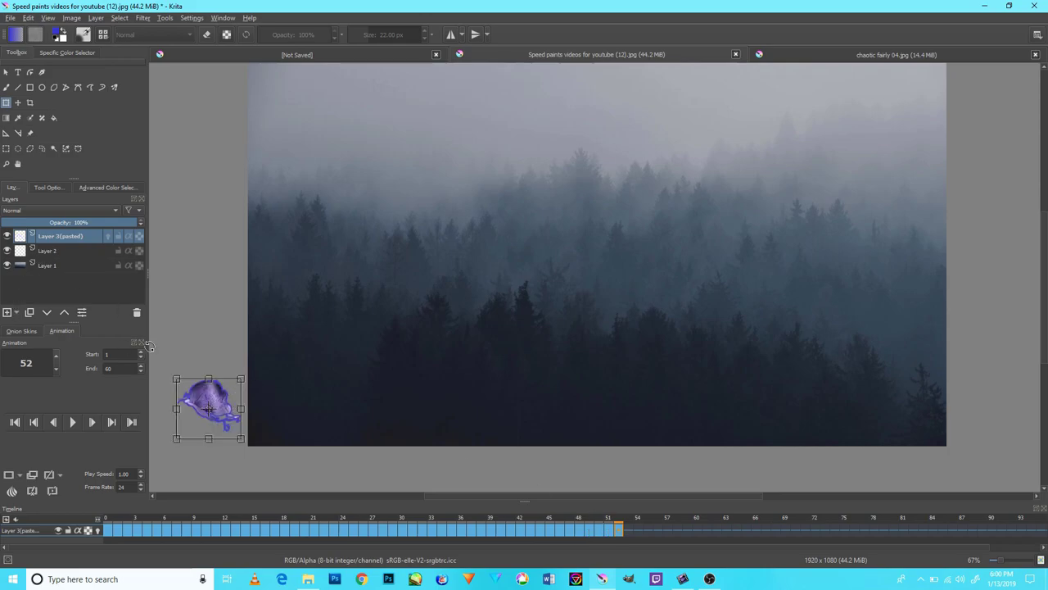
- Preview the flight, toggle the pasted butterfly layer to check it, and add Layer 4
left_click(79, 422)
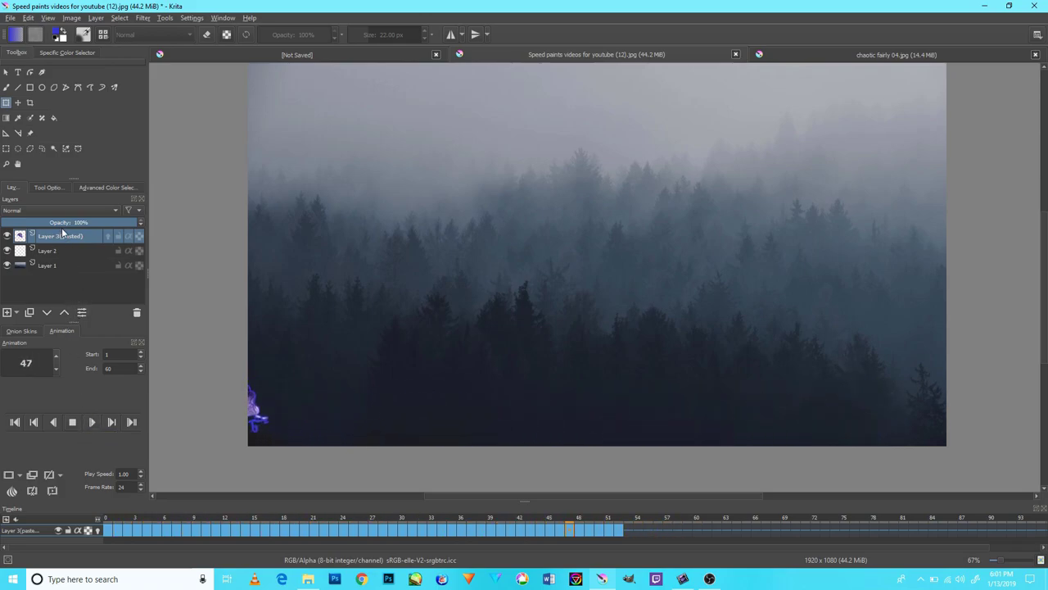
left_click(73, 422)
type("52")
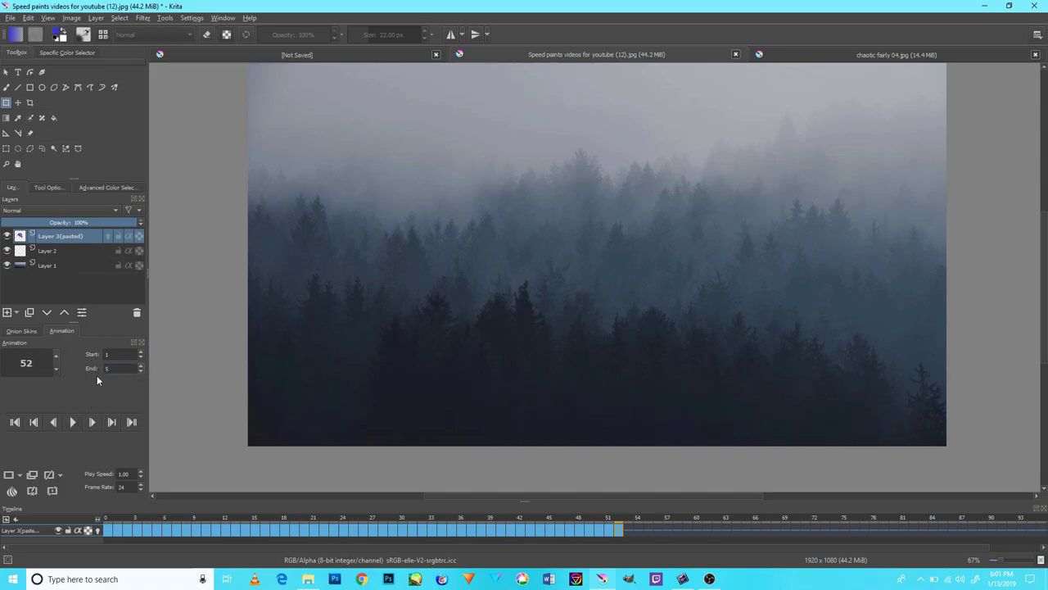
left_click(8, 236)
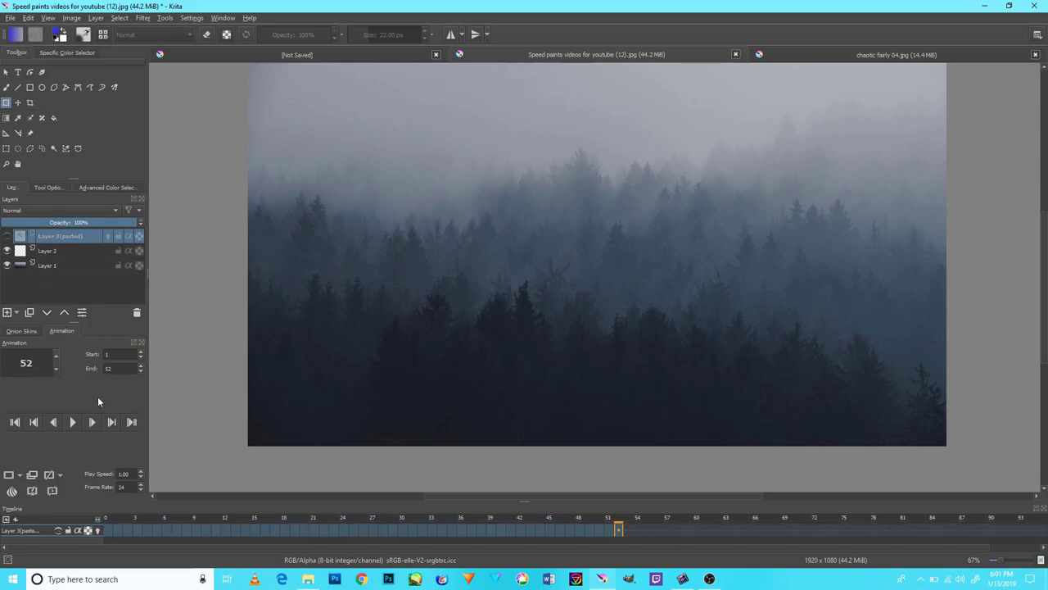
left_click(8, 237)
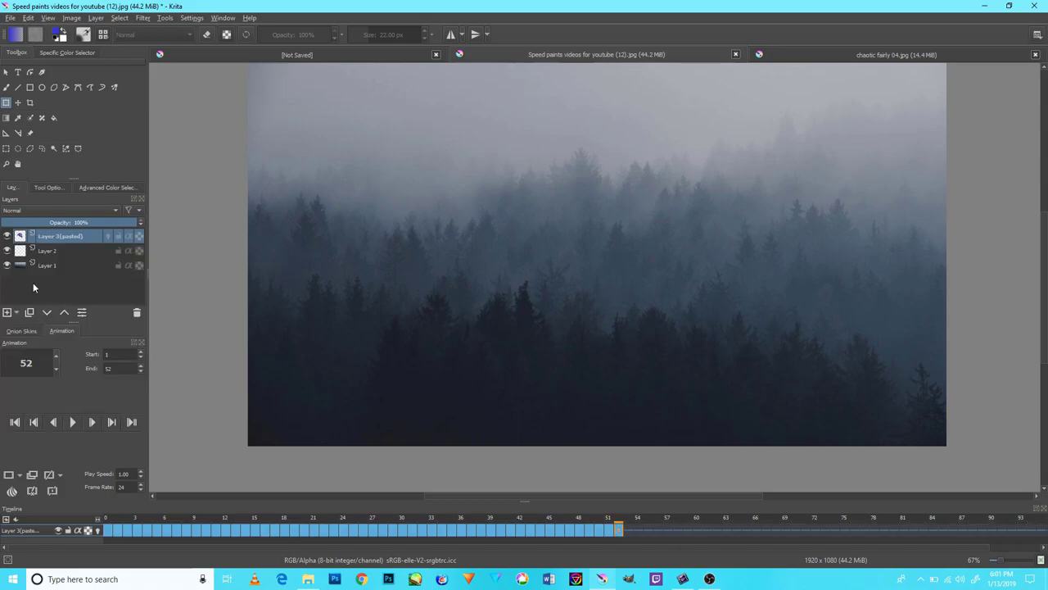
left_click(7, 312)
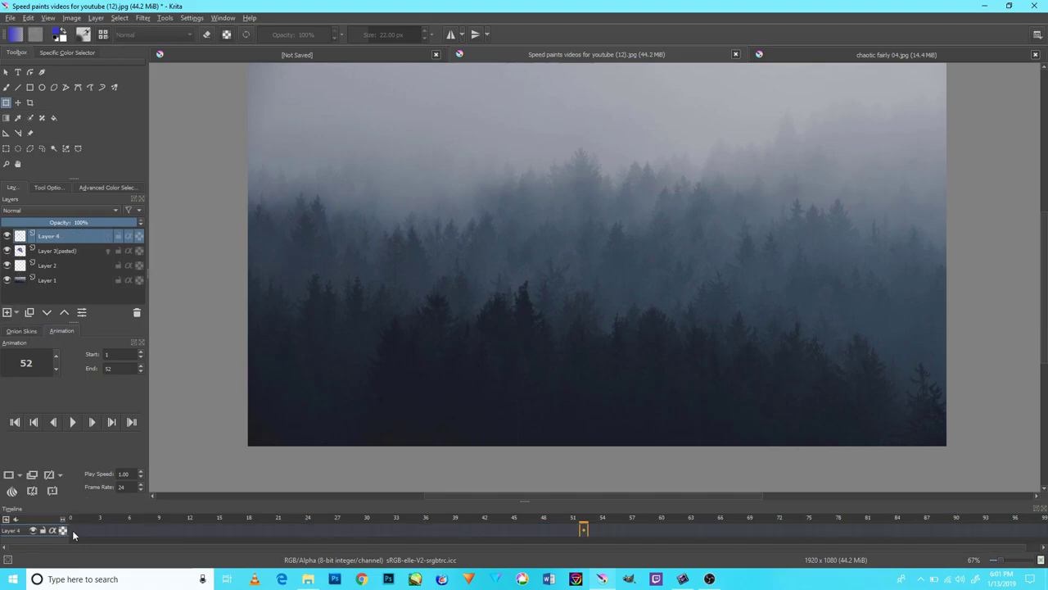
- Create a keyframe at frame 0 on Layer 4
right_click(72, 530)
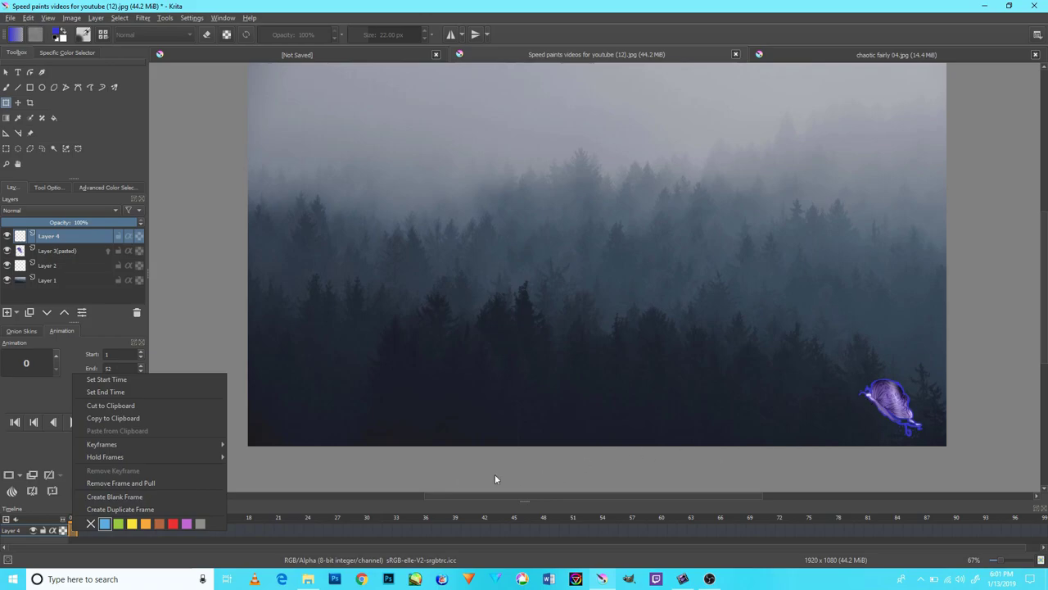
left_click(155, 508)
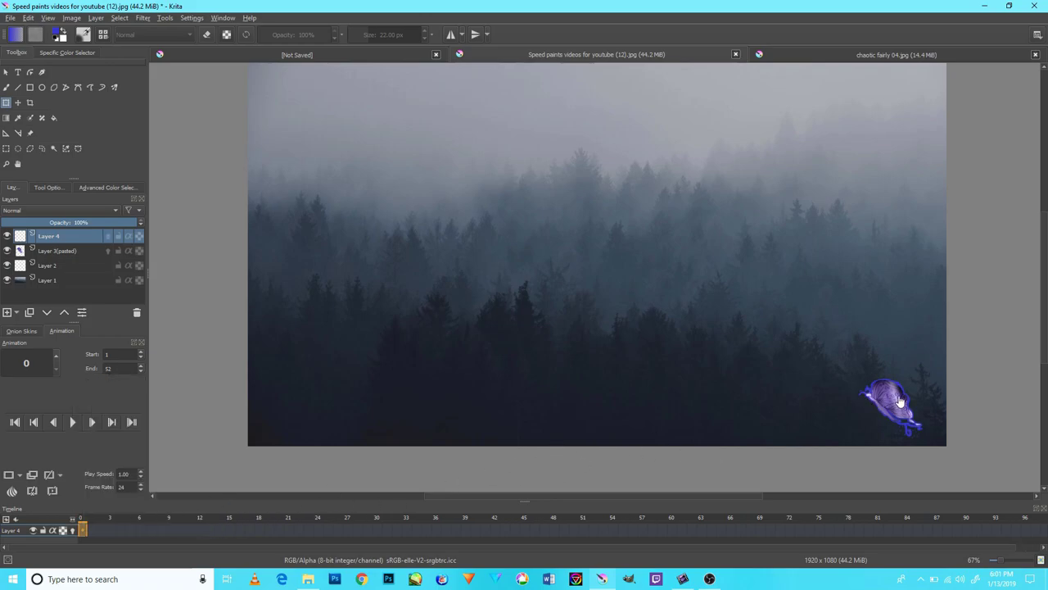
left_click(17, 102)
left_click(6, 102)
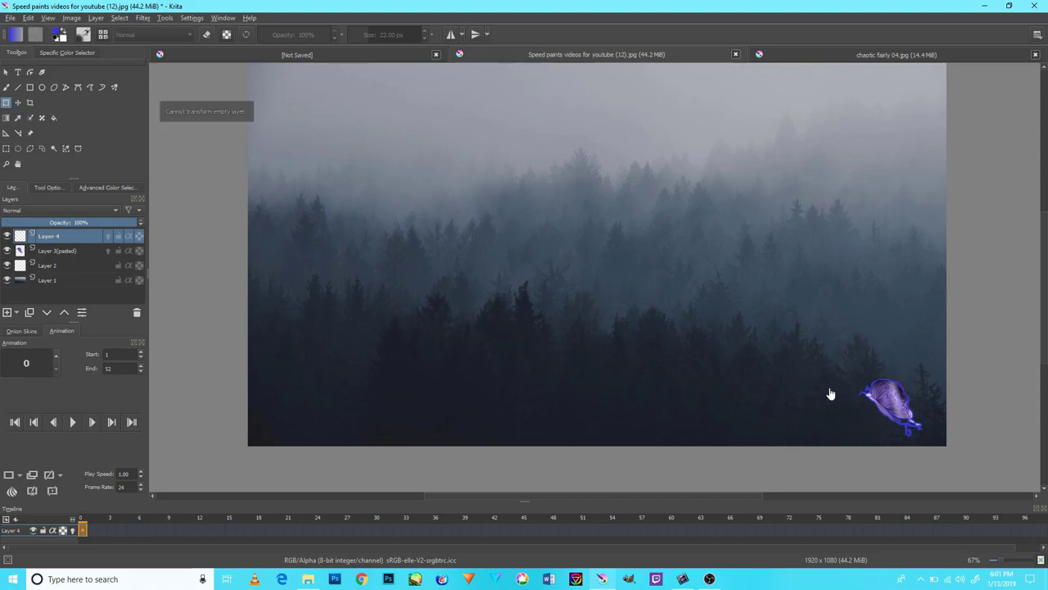
- Discard a trial selection, make the pasted butterfly layer active, and preview the animation
left_click(6, 148)
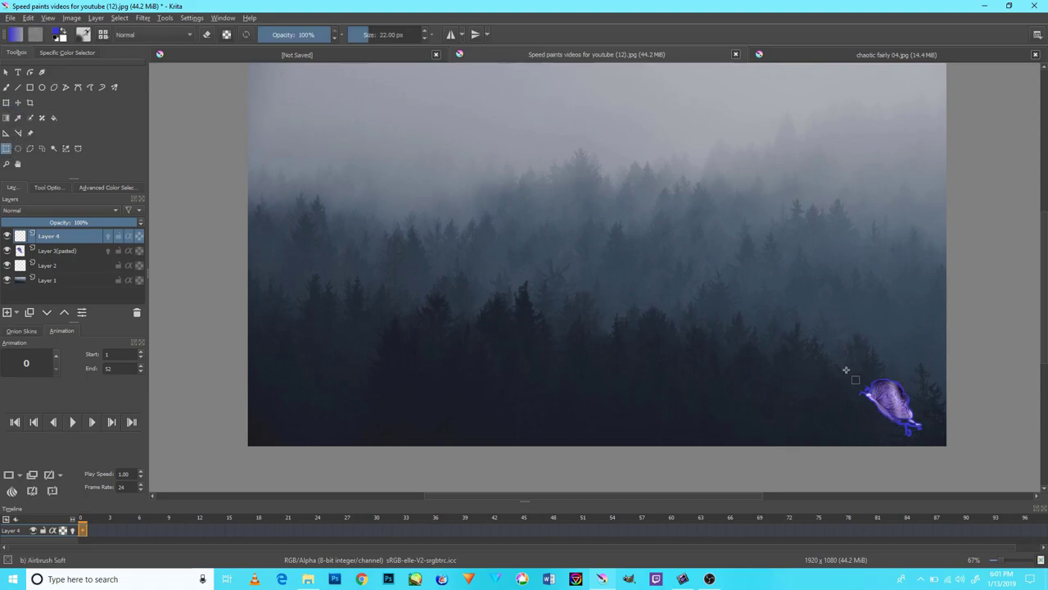
left_click_drag(850, 361, 935, 447)
key("t")
key("ctrl+shift+a")
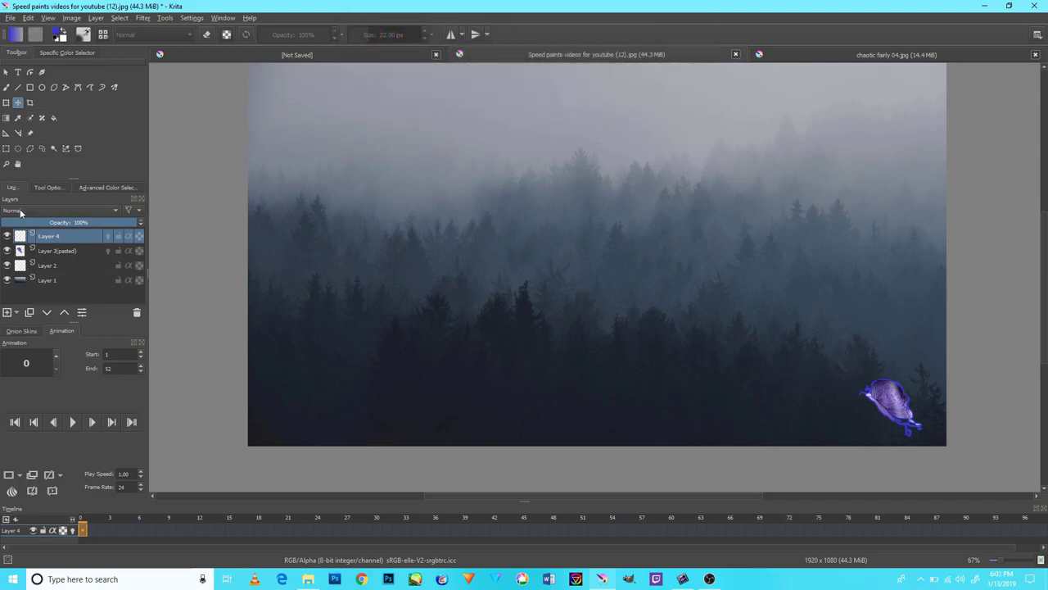
left_click(6, 149)
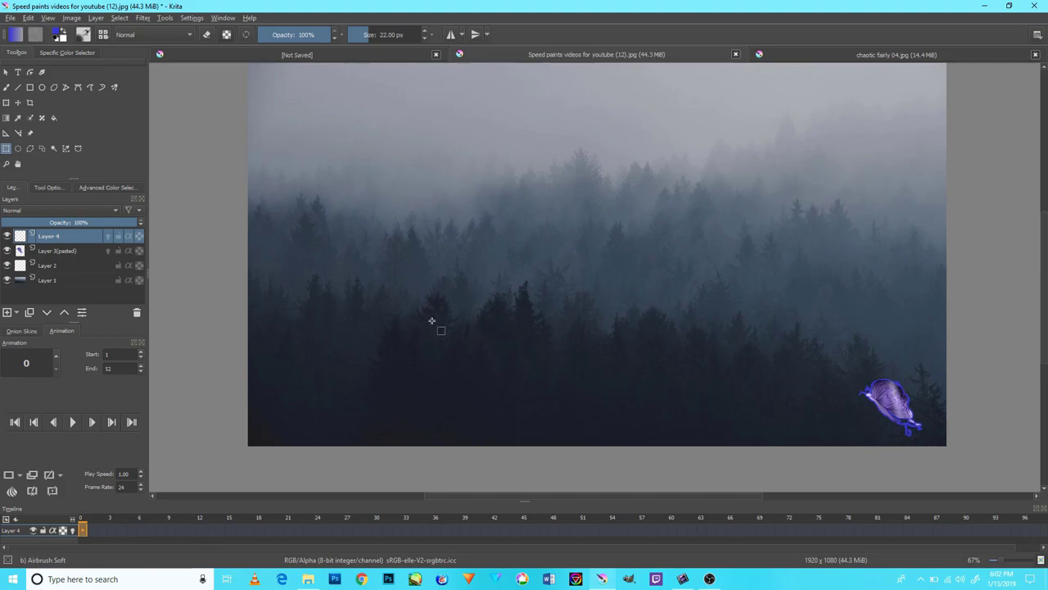
left_click(68, 252)
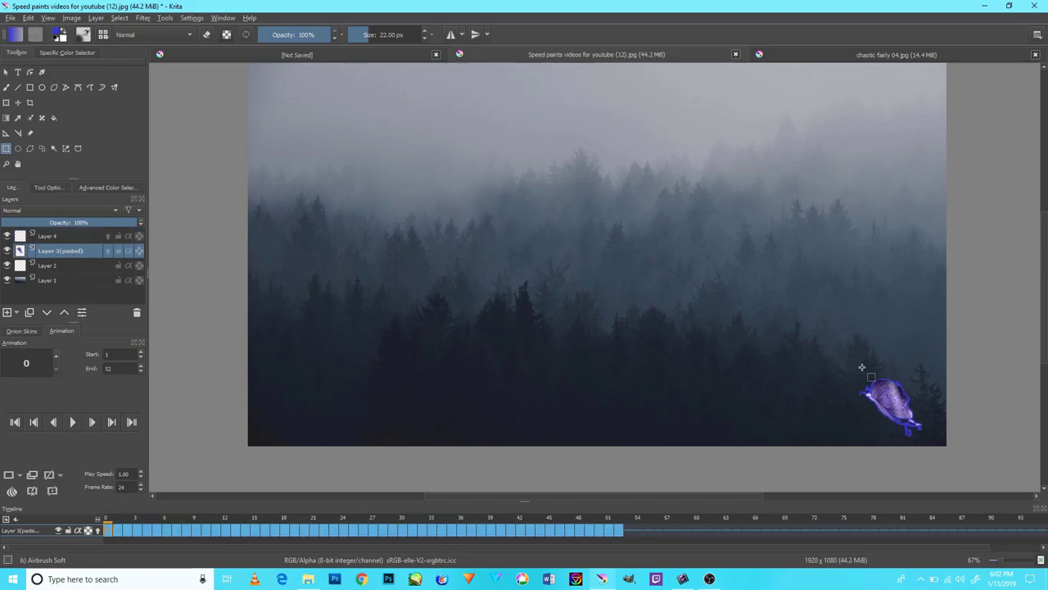
left_click(80, 425)
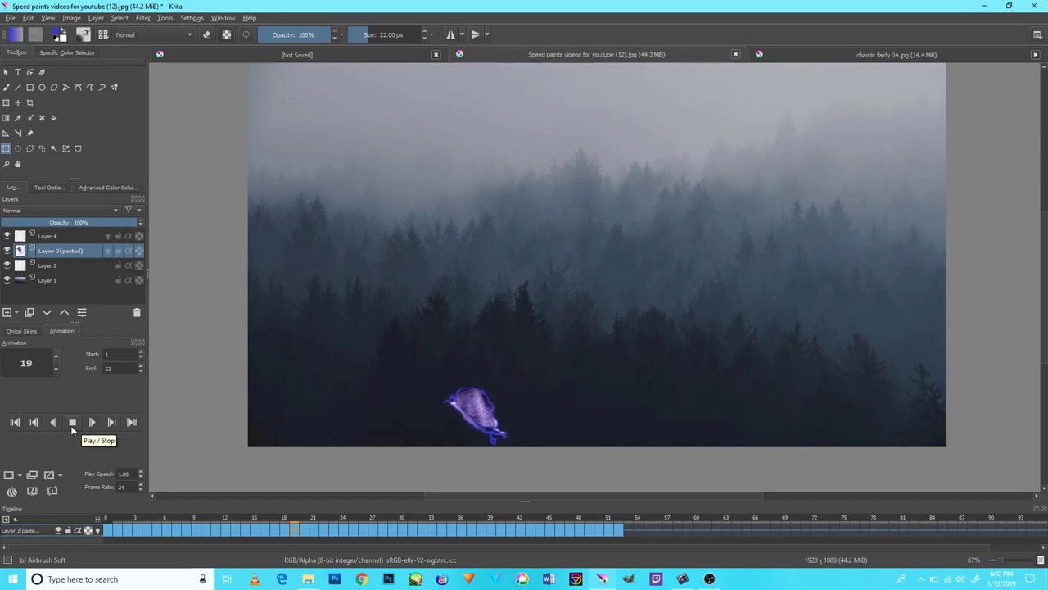
left_click(68, 427)
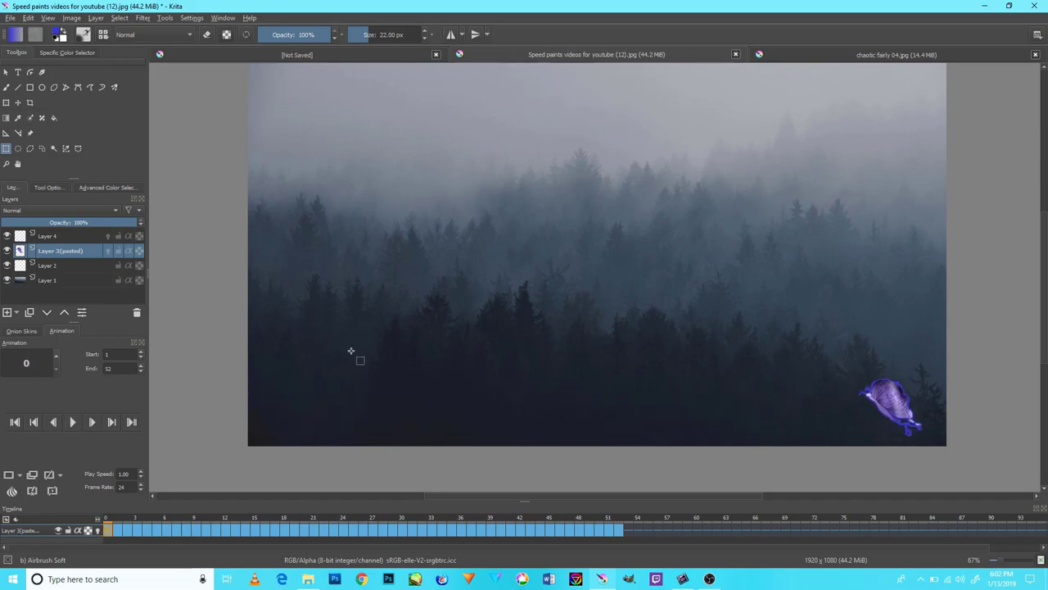
- Copy the bottom-right butterfly via a rectangle selection, then make Layer 4 active and deselect
left_click_drag(841, 354, 937, 445)
left_click(28, 17)
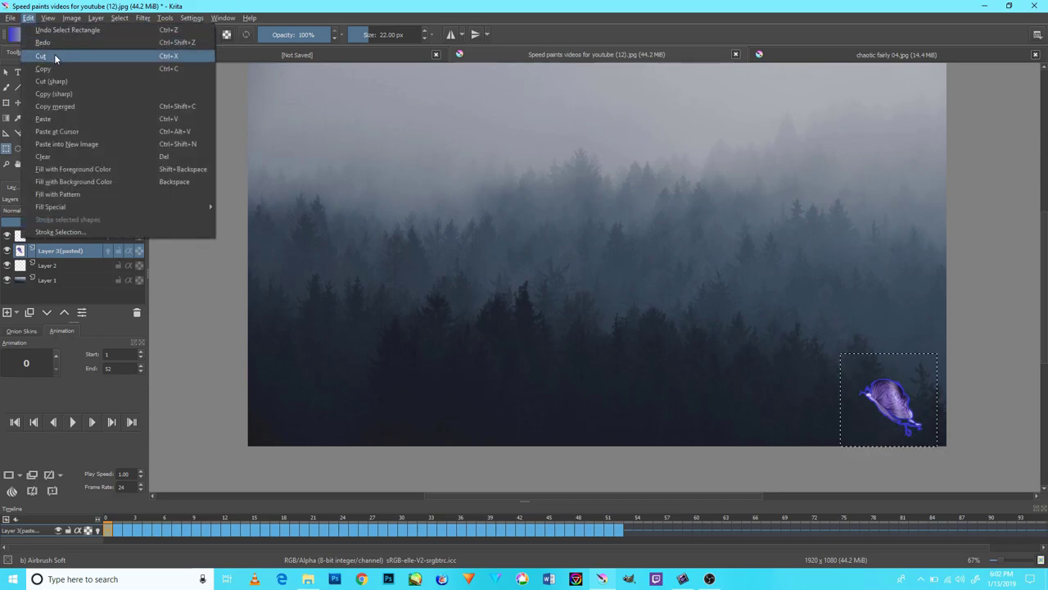
left_click(46, 52)
left_click(49, 235)
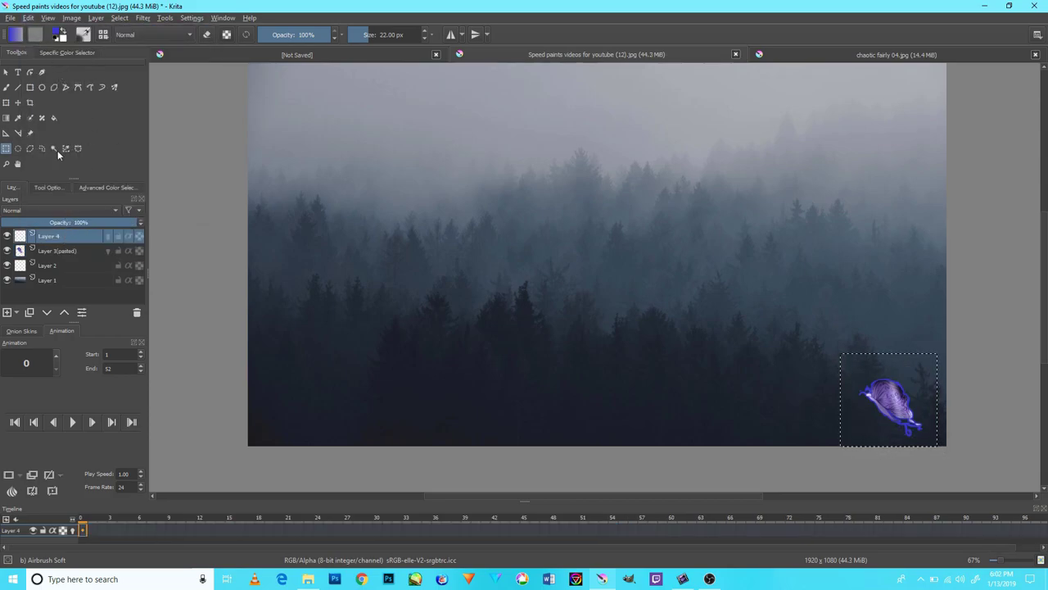
key("ctrl+shift+a")
- Paste the butterfly as a new layer and move the copy up and left
left_click(49, 18)
left_click(66, 116)
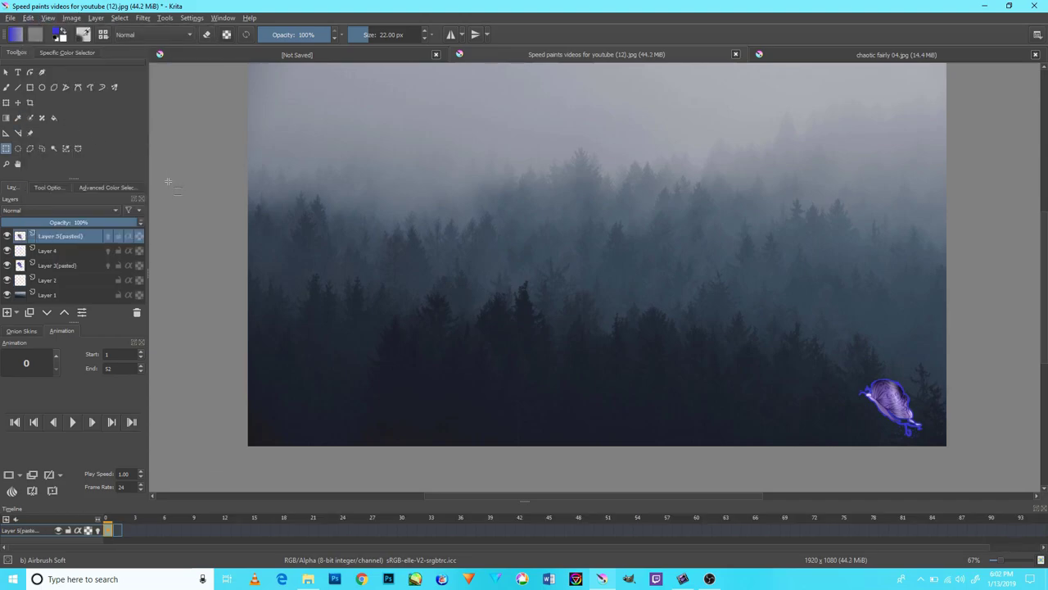
left_click(17, 103)
mouse_move(907, 421)
left_mouse_down()
mouse_move(866, 354)
mouse_move(944, 315)
mouse_move(938, 327)
left_mouse_up()
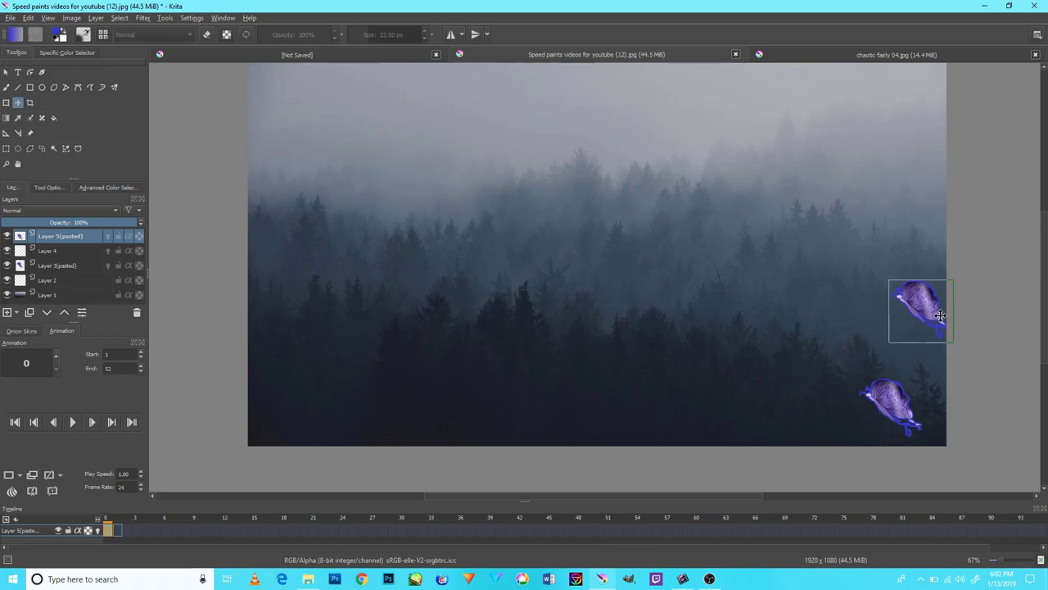
- Give Layer 5(pasted)'s frame 0 a blue label and drag its frame 3 keyframe to frame 12
right_click(127, 530)
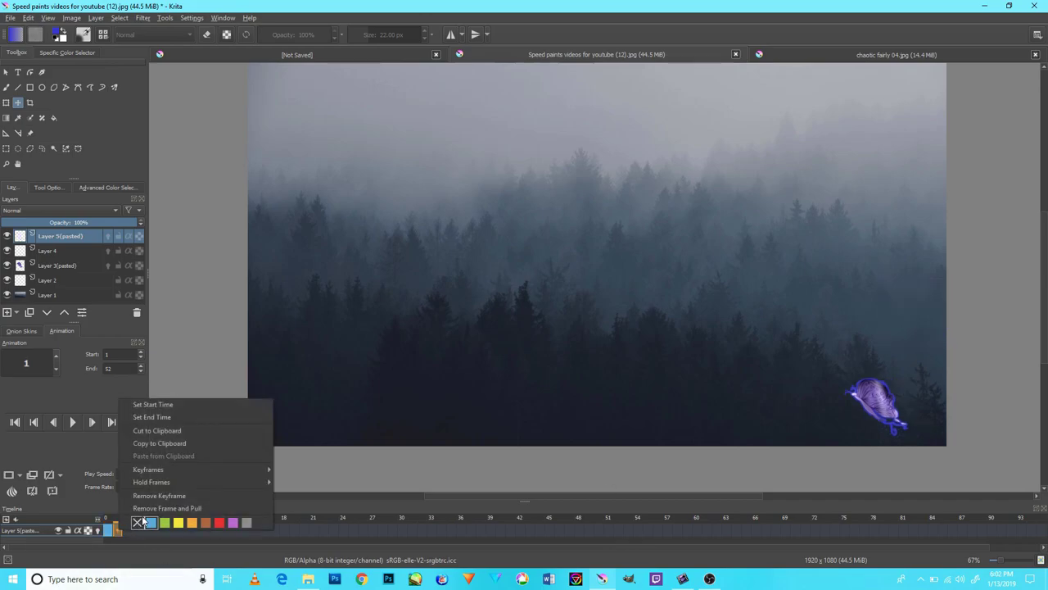
left_click(128, 537)
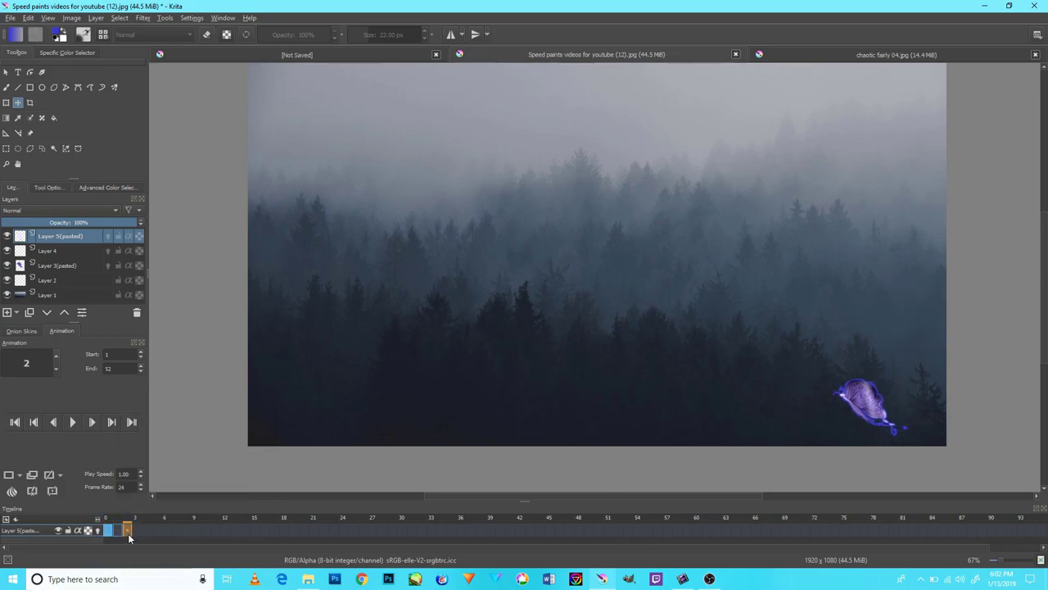
left_click(74, 253)
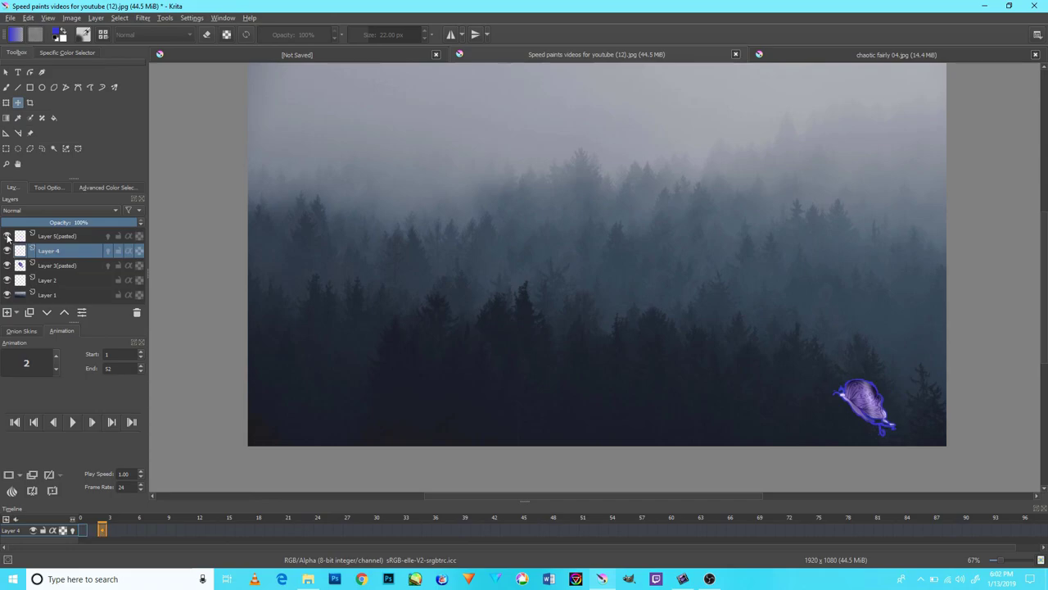
left_click(43, 266)
key("Page_Up")
key("Page_Up")
left_click(109, 531)
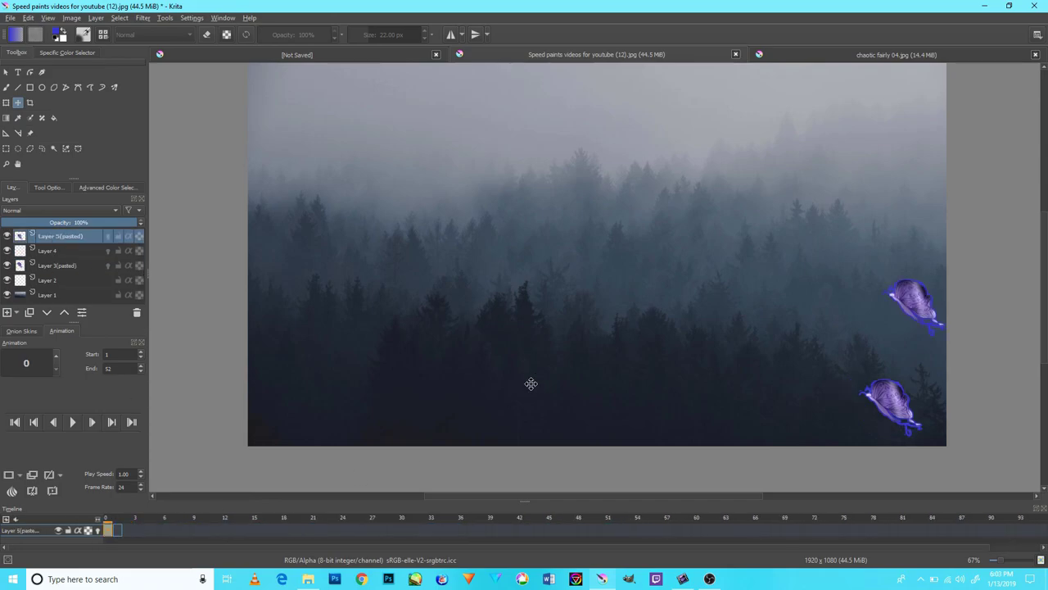
right_click(114, 532)
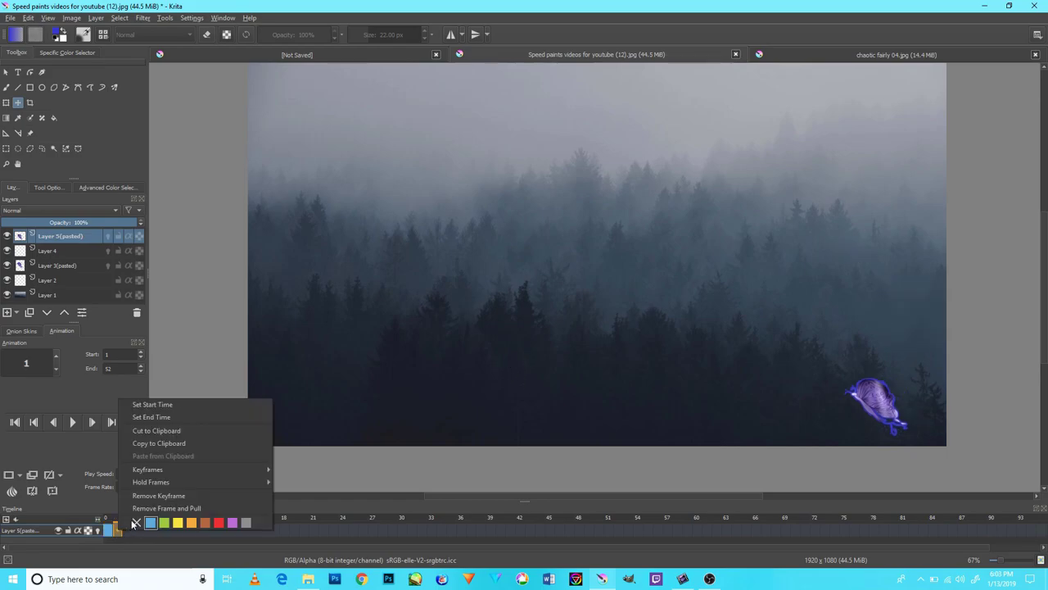
left_click(178, 521)
left_click(136, 531)
mouse_move(136, 531)
left_mouse_down()
mouse_move(227, 532)
mouse_move(110, 531)
left_mouse_up()
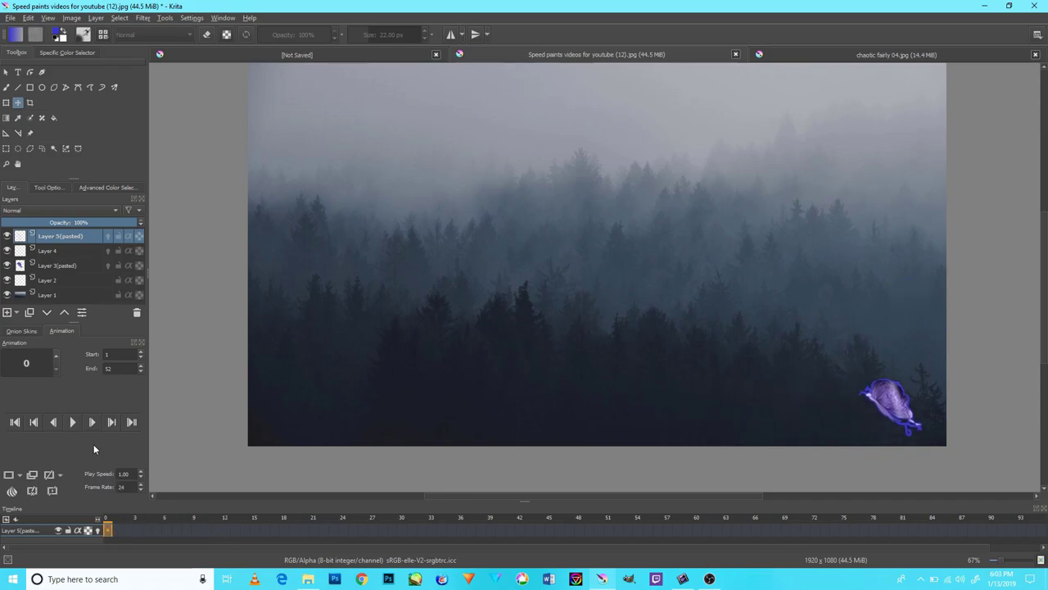
- Toggle Layer 3(pasted) visibility, scrub Layer 4's early frames, and return to frame 0
left_click(7, 266)
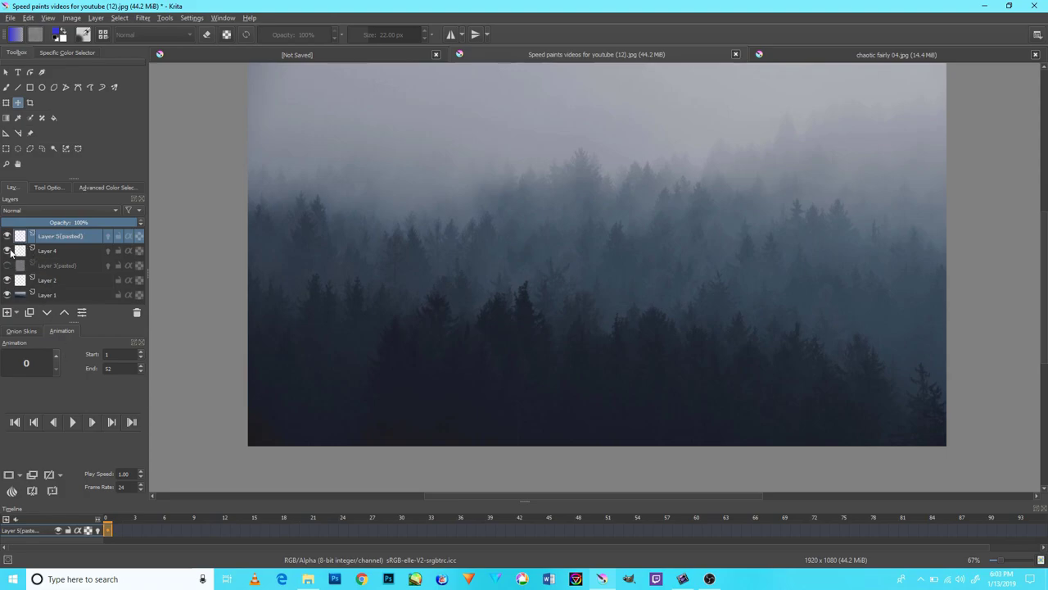
left_click(7, 265)
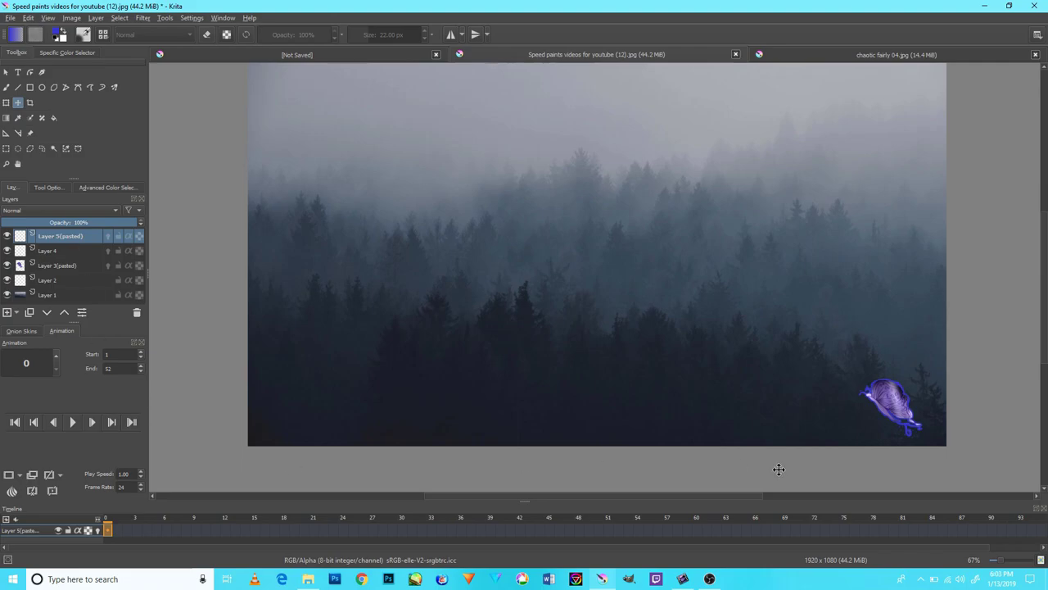
left_click(78, 250)
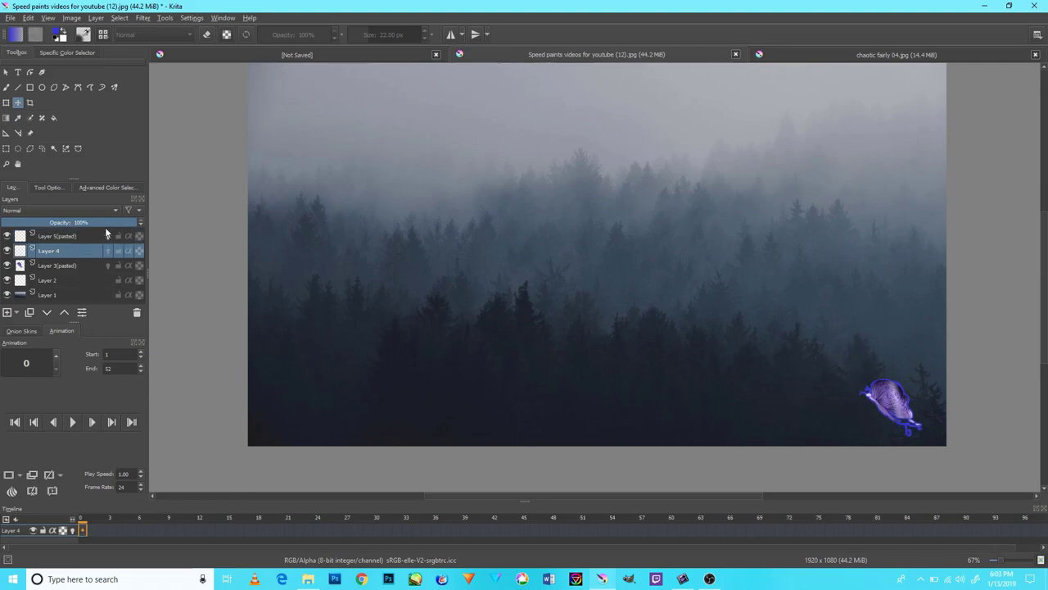
mouse_move(83, 529)
left_mouse_down()
mouse_move(127, 528)
mouse_move(91, 532)
left_mouse_up()
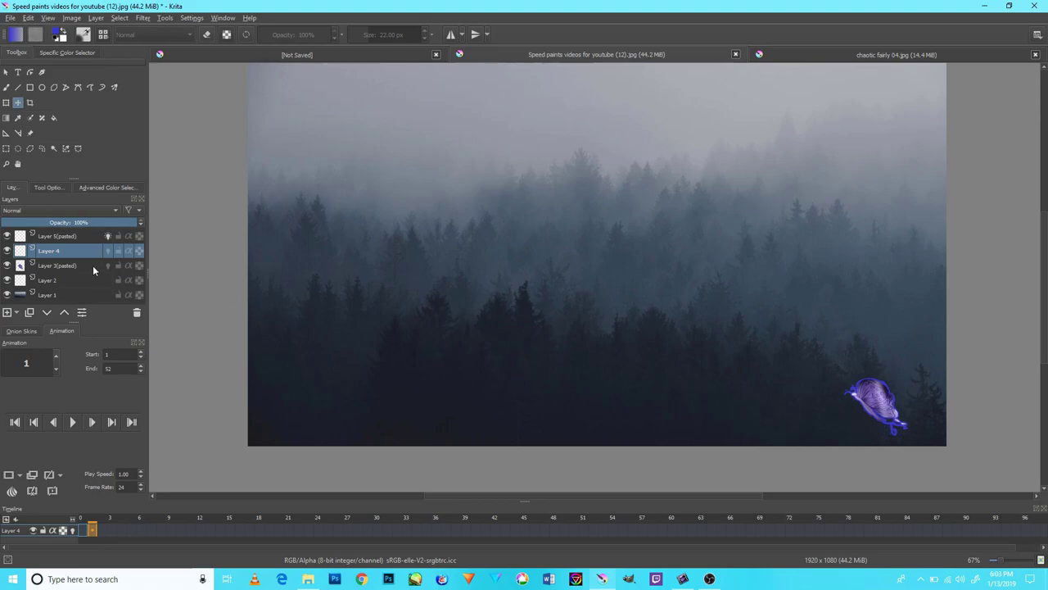
left_click(92, 265)
left_click(93, 256)
left_click(80, 529)
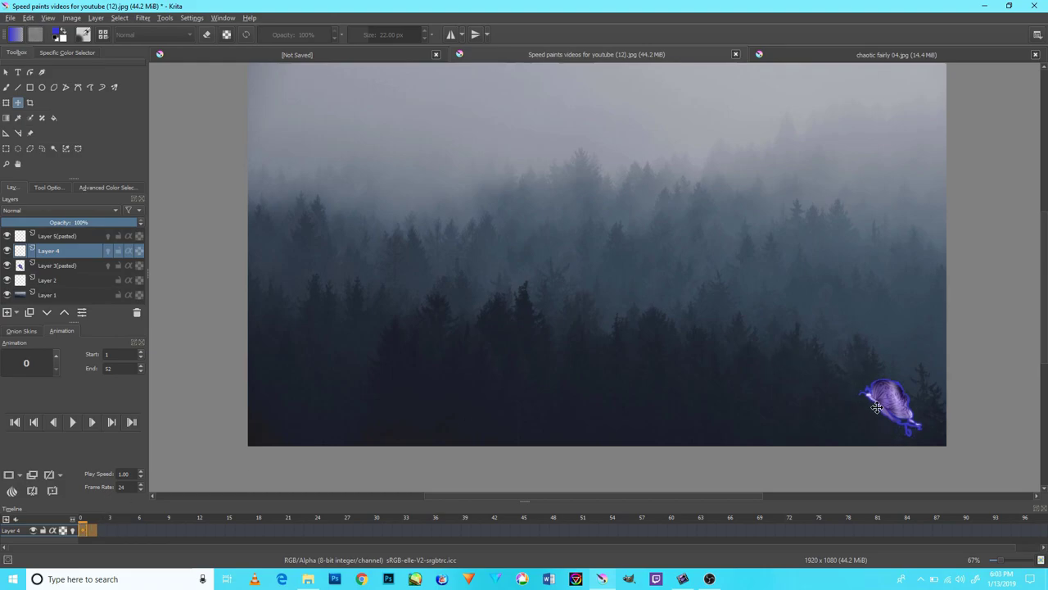
- Copy the lower-right butterfly from Layer 3(pasted), paste it, and move it up near the right edge
left_click(54, 266)
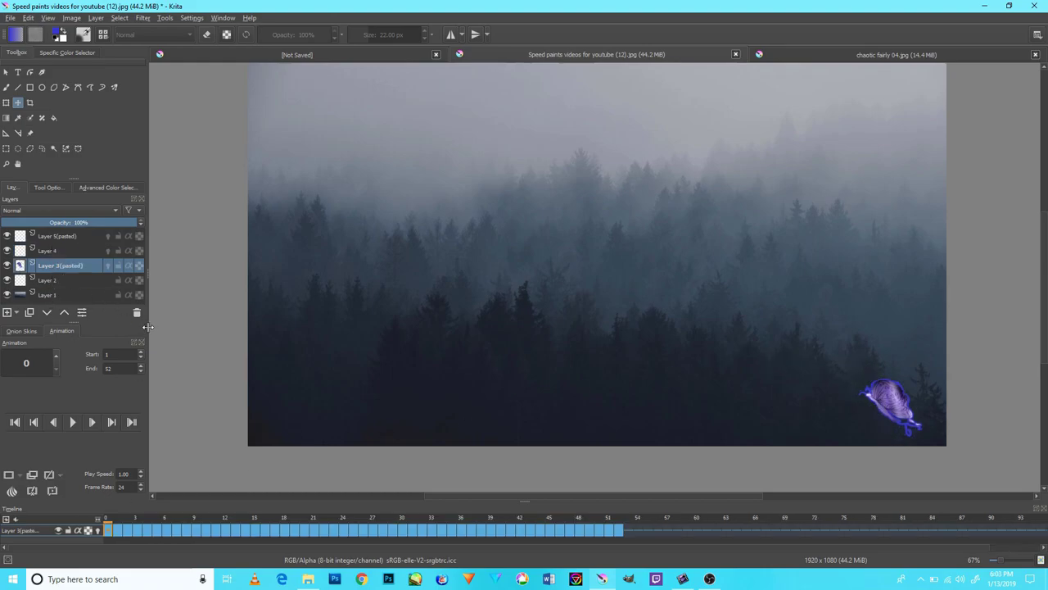
left_click(5, 148)
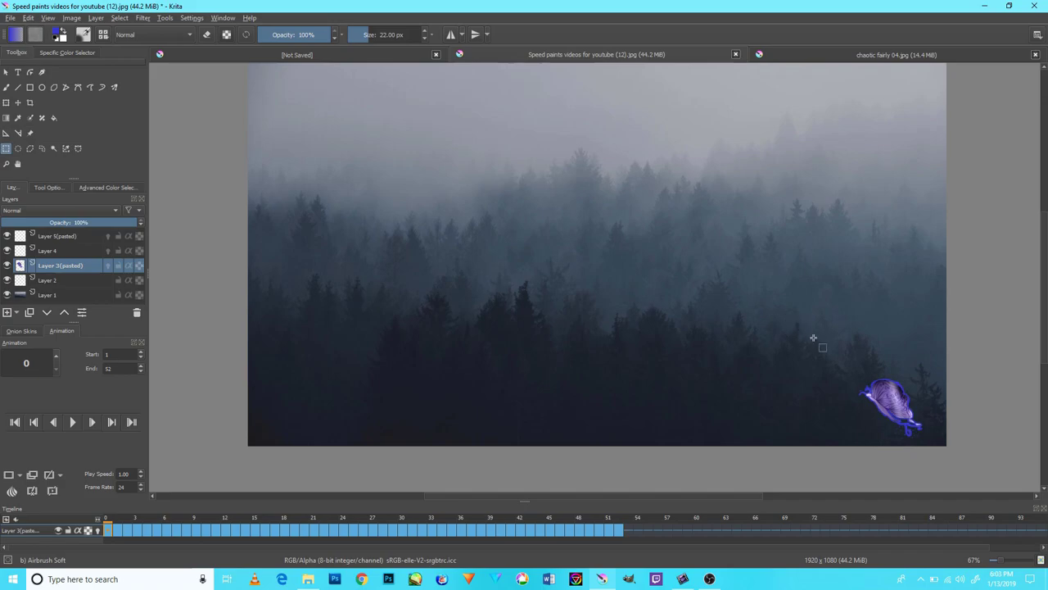
left_click_drag(823, 347, 938, 446)
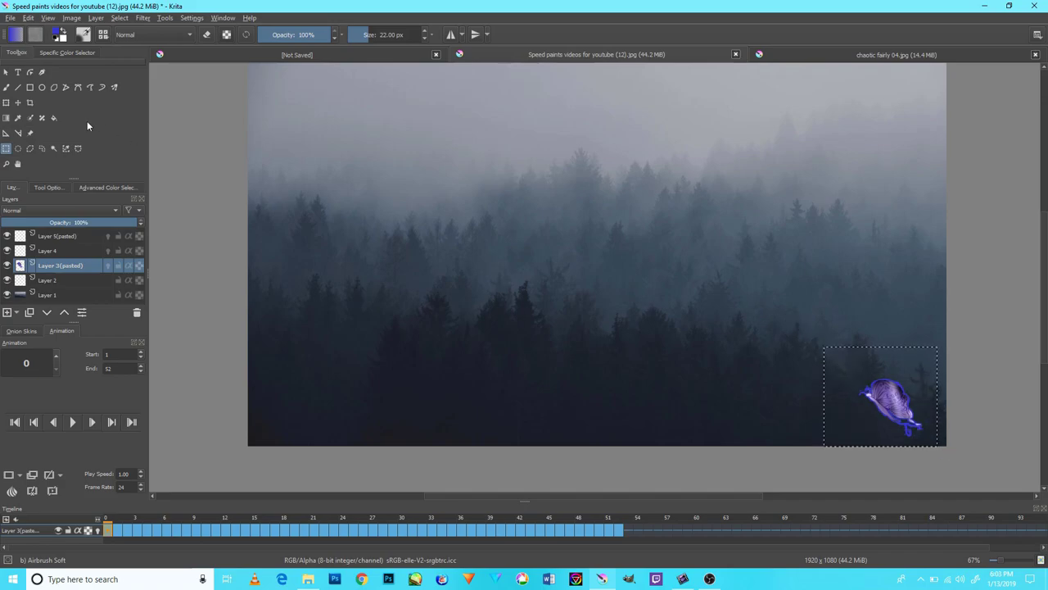
left_click(29, 17)
left_click(45, 68)
left_click(29, 17)
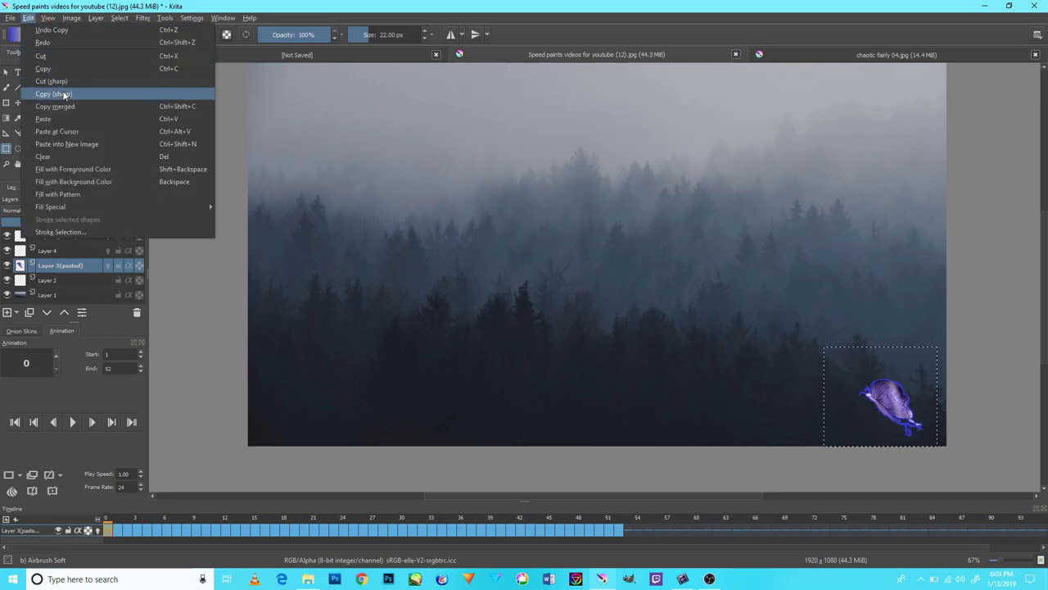
left_click(45, 118)
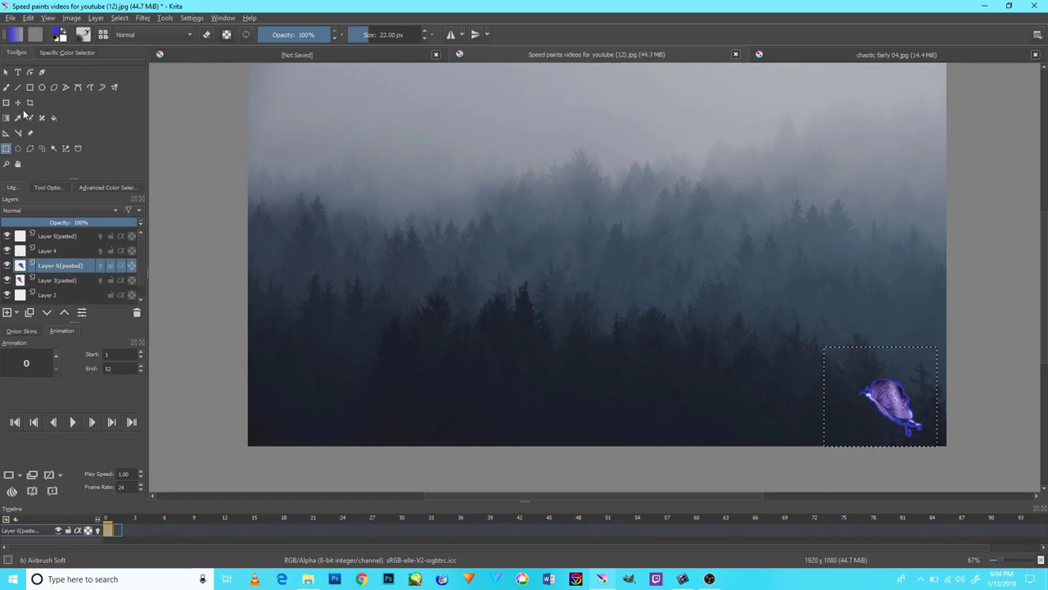
left_click(18, 103)
mouse_move(887, 404)
left_mouse_down()
mouse_move(870, 328)
mouse_move(887, 266)
mouse_move(915, 283)
mouse_move(898, 279)
left_mouse_up()
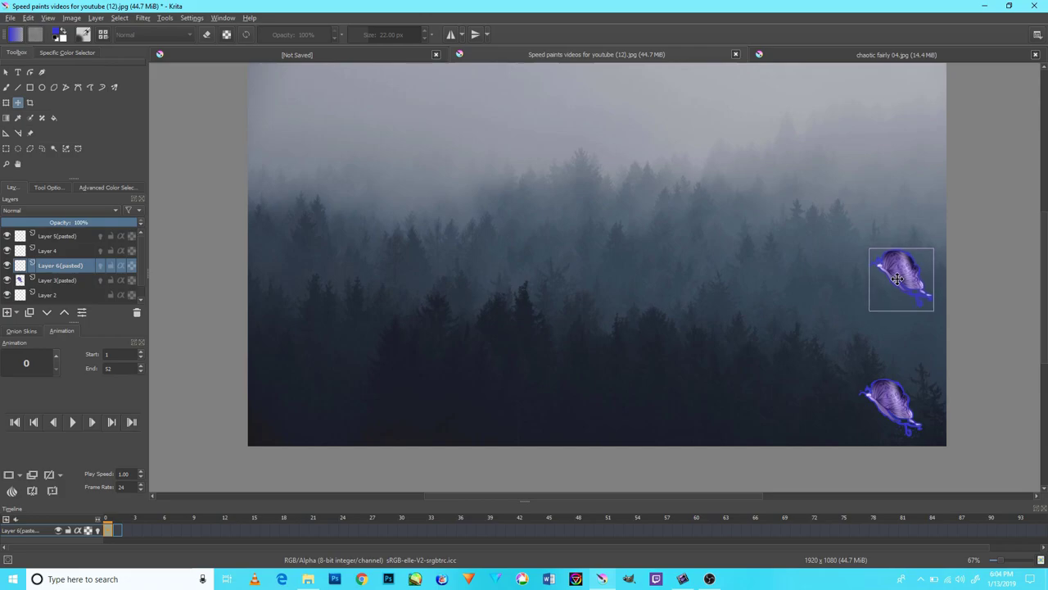
- Shrink the upper butterfly copy with Ctrl+T and set it slightly lower
left_click(5, 148)
left_click_drag(833, 216, 948, 316)
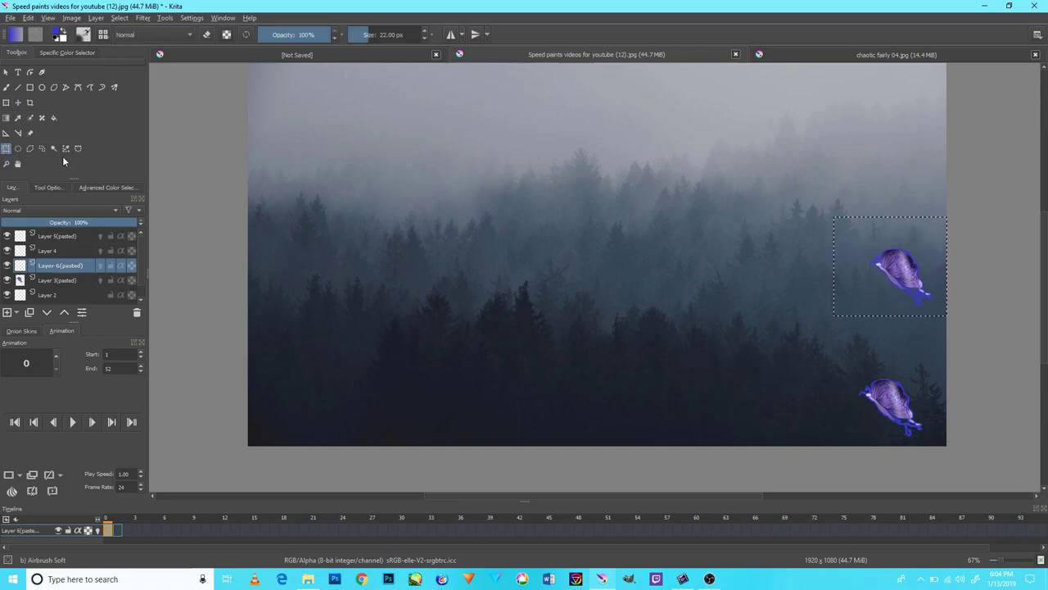
key("ctrl+t")
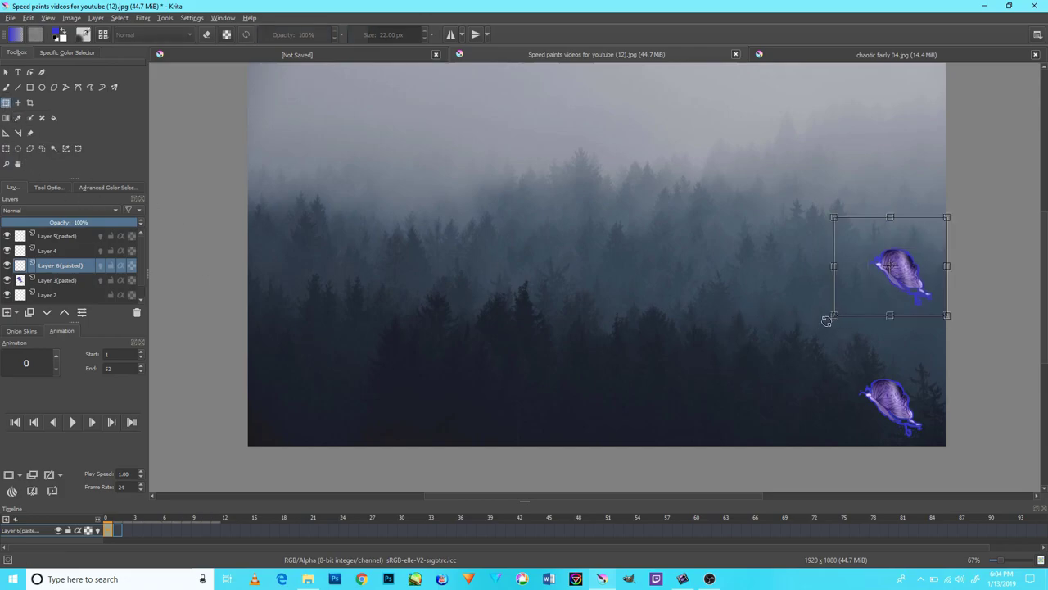
mouse_move(835, 317)
left_mouse_down()
mouse_move(870, 297)
mouse_move(912, 340)
left_mouse_up()
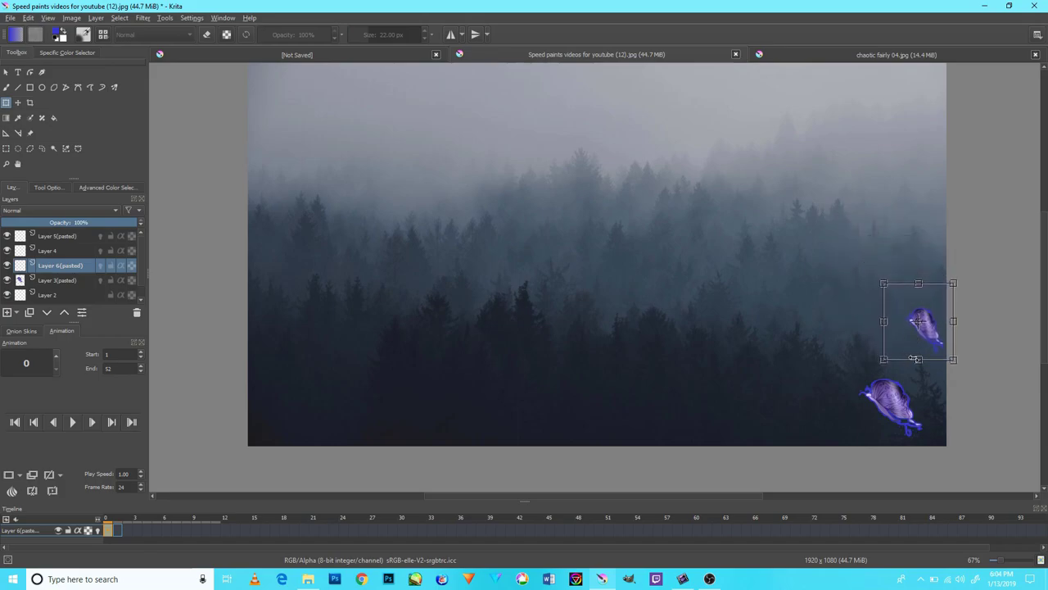
key("Return")
- Add a blank keyframe on the new layer and return to frame 0
left_click(118, 529)
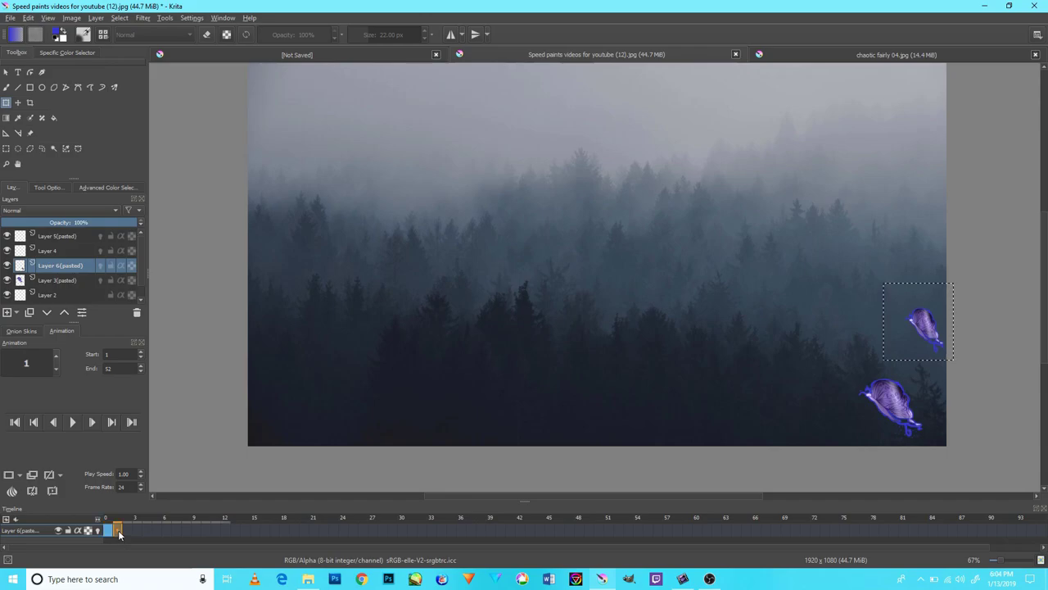
left_click(908, 345)
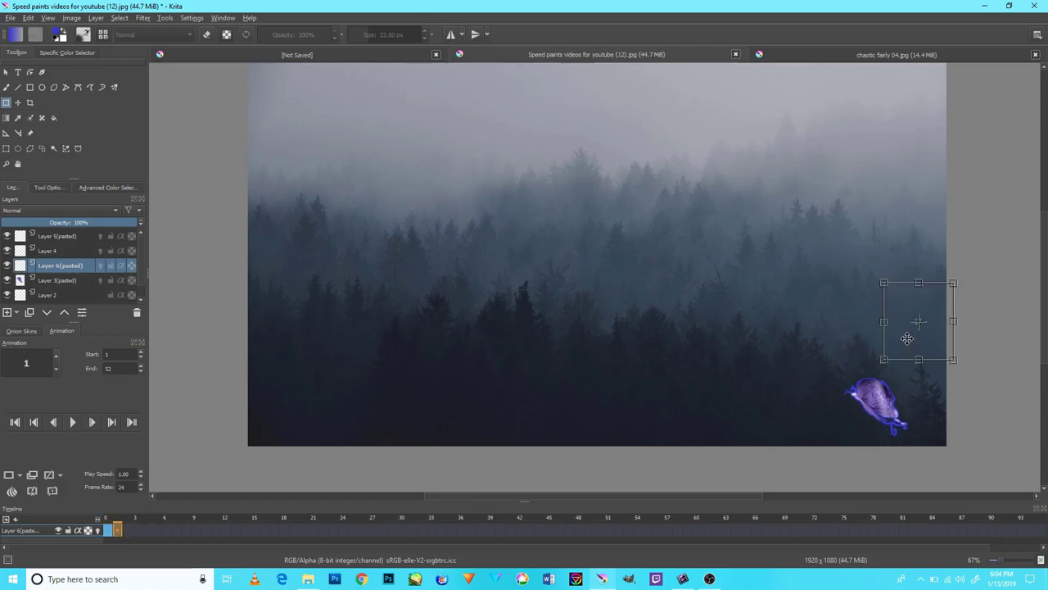
right_click(109, 530)
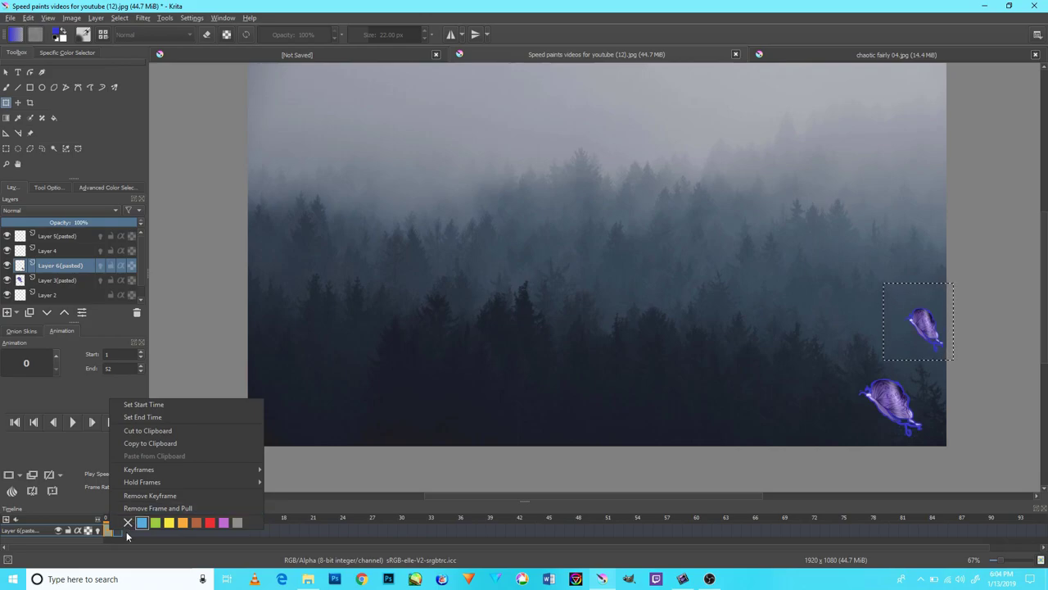
left_click(124, 543)
left_click(20, 475)
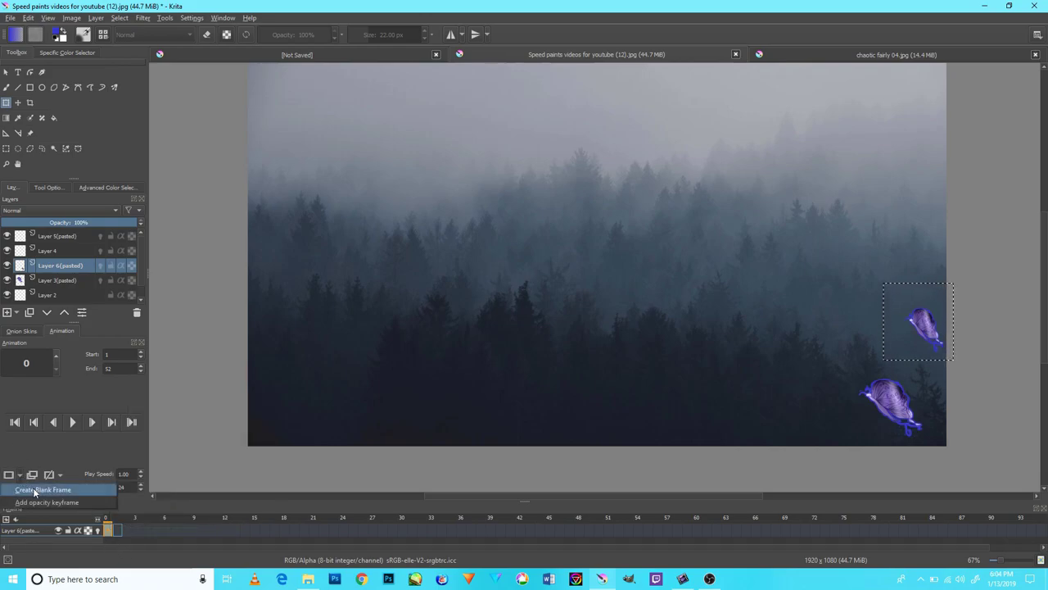
left_click(37, 491)
left_click(119, 530)
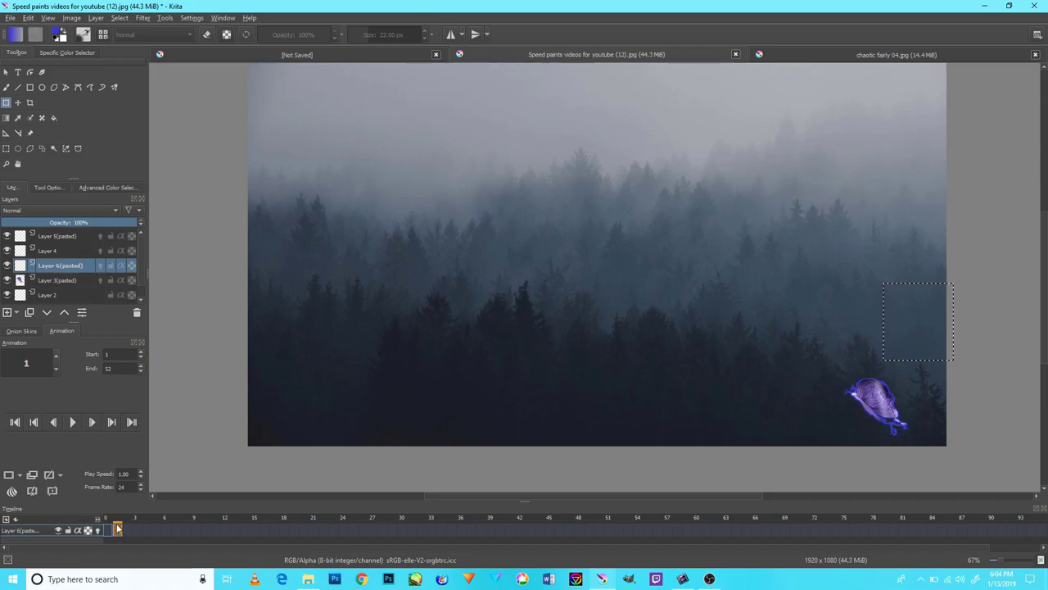
key("Left")
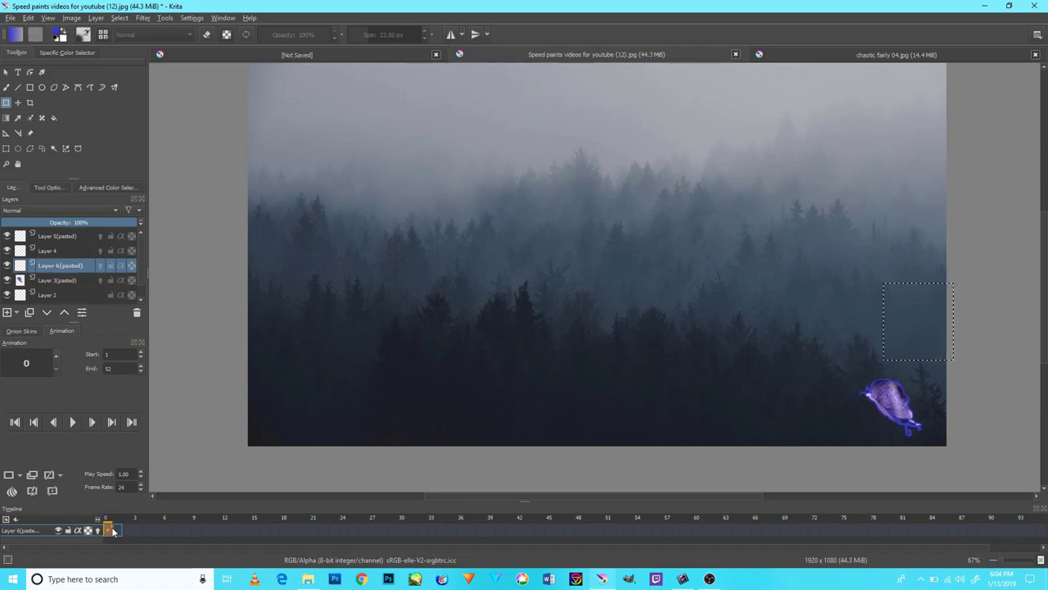
- Browse the Edit and View menus without running any command
left_click(28, 17)
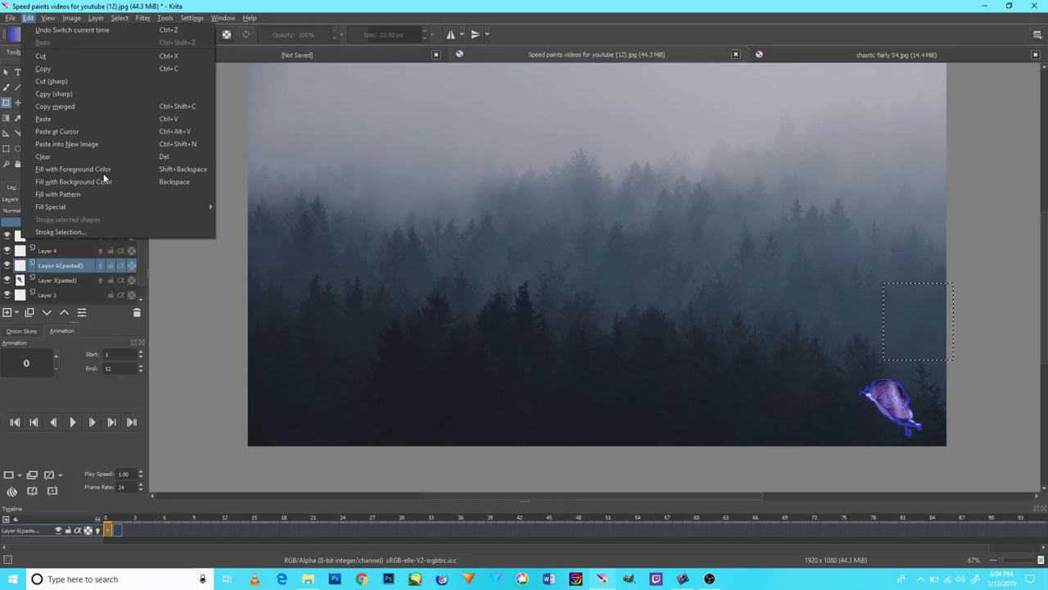
left_click(182, 408)
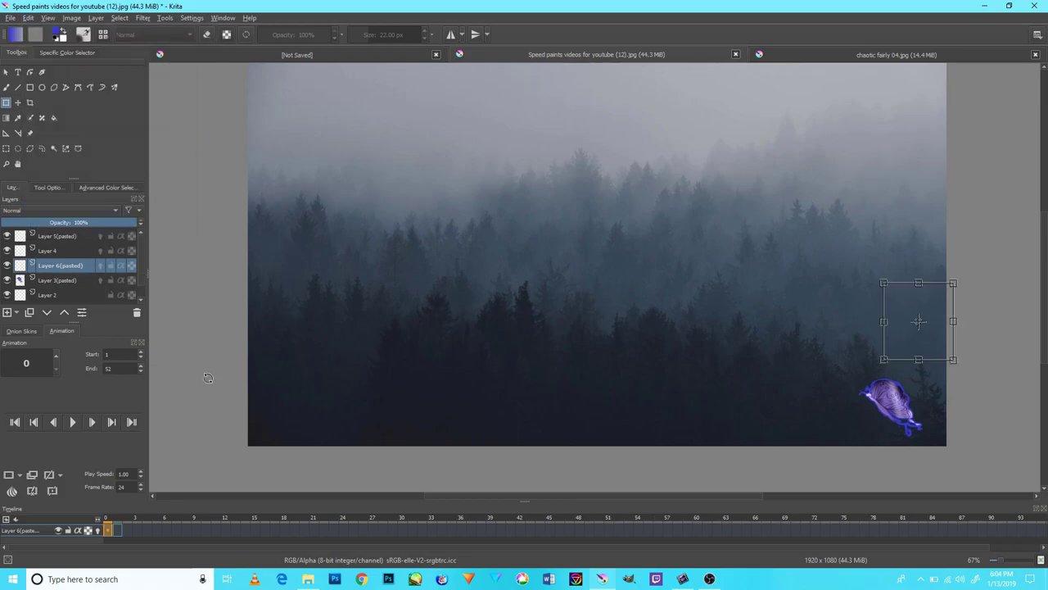
left_click(42, 15)
left_click(35, 17)
left_click(49, 17)
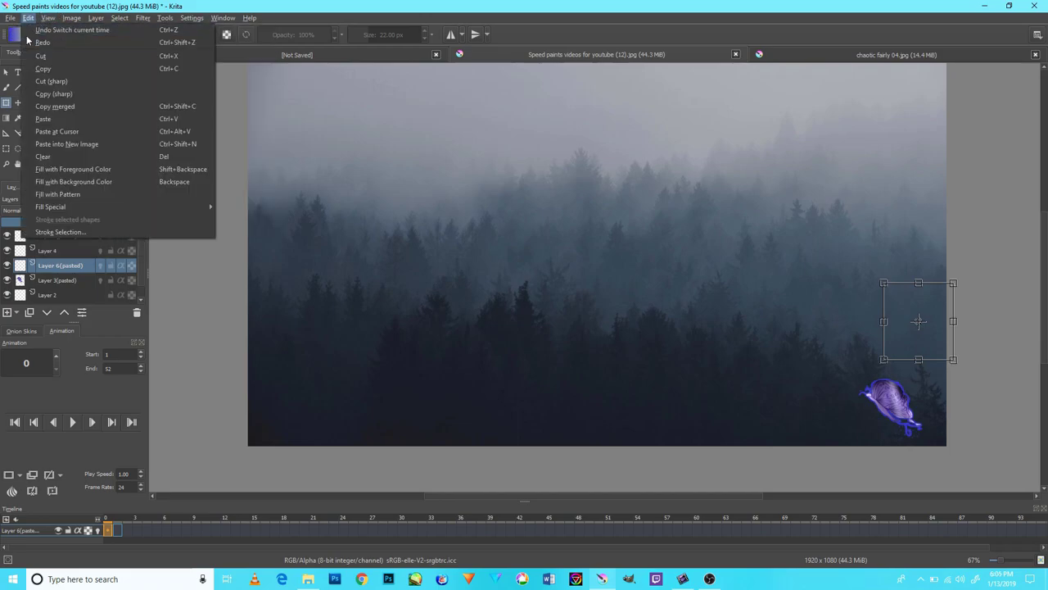
left_click(35, 40)
left_click(28, 18)
left_click(31, 18)
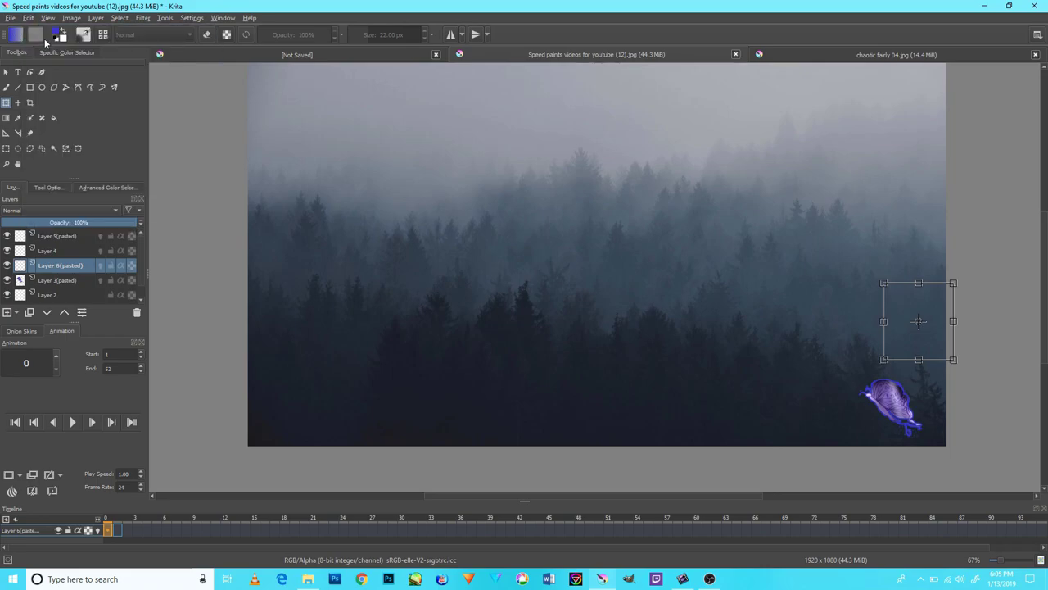
left_click(32, 18)
left_click(195, 129)
- Check the hold-frame options and narrow the timeline selection to a single frame
right_click(110, 527)
mouse_move(145, 479)
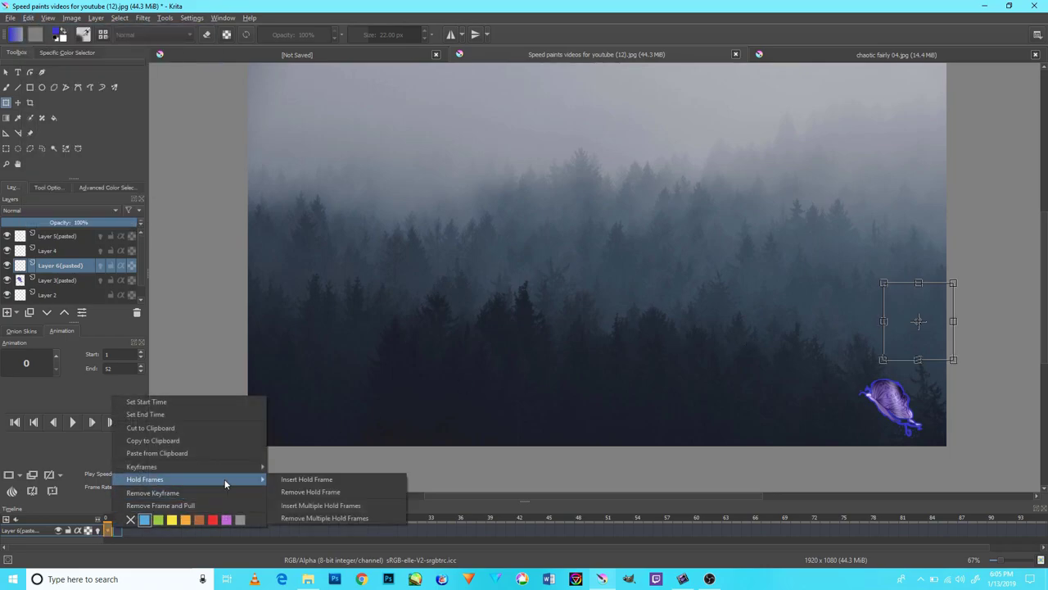
left_click(123, 531)
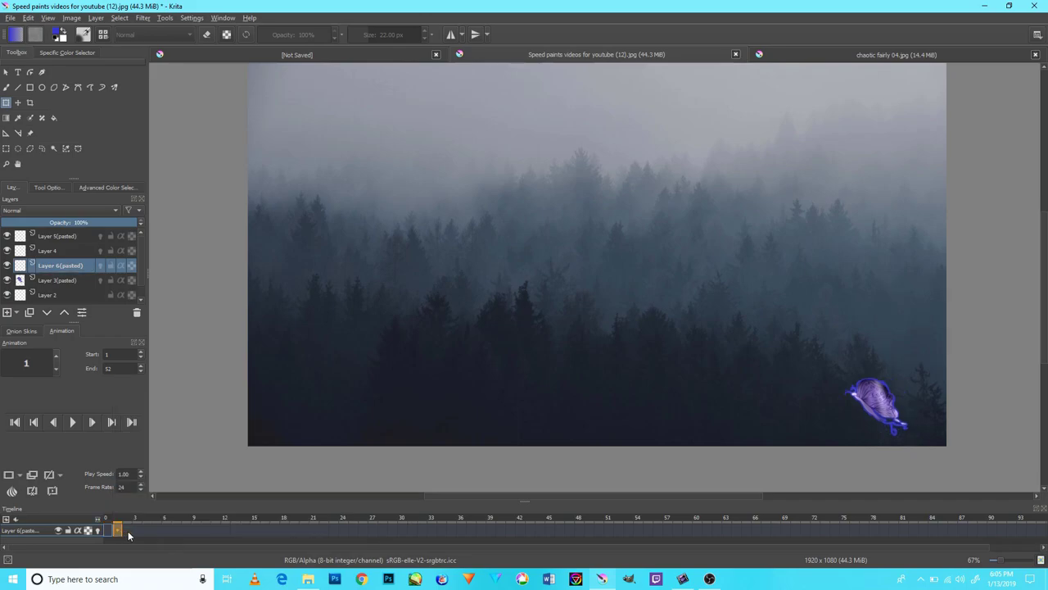
left_click(128, 531, "shift")
left_click_drag(118, 533, 29, 286)
- Hide Layer 6(pasted), insert hold frames at its first frame, then delete the layer
left_click(8, 266)
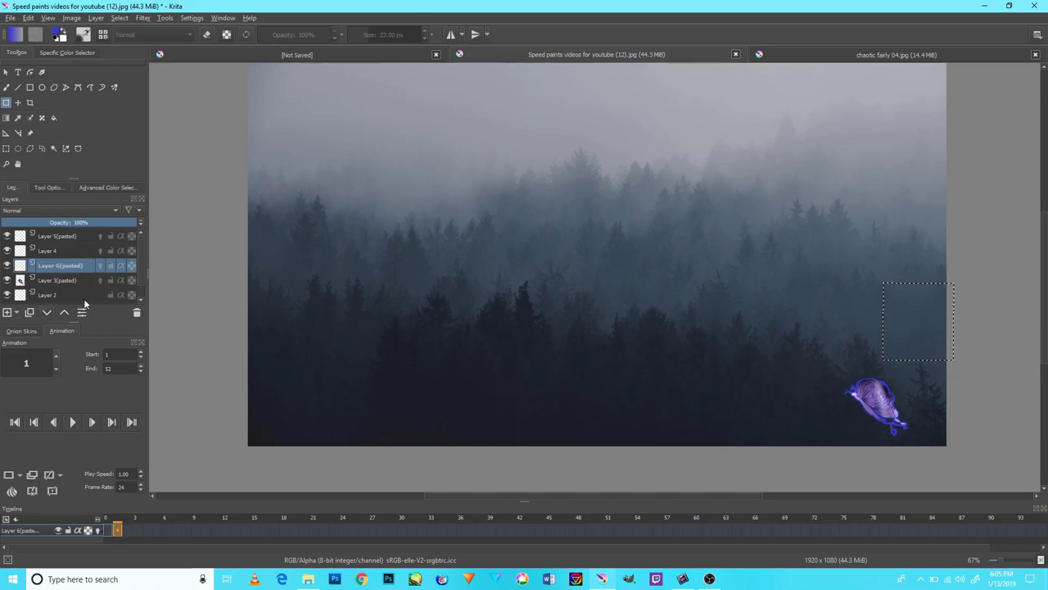
right_click(92, 267)
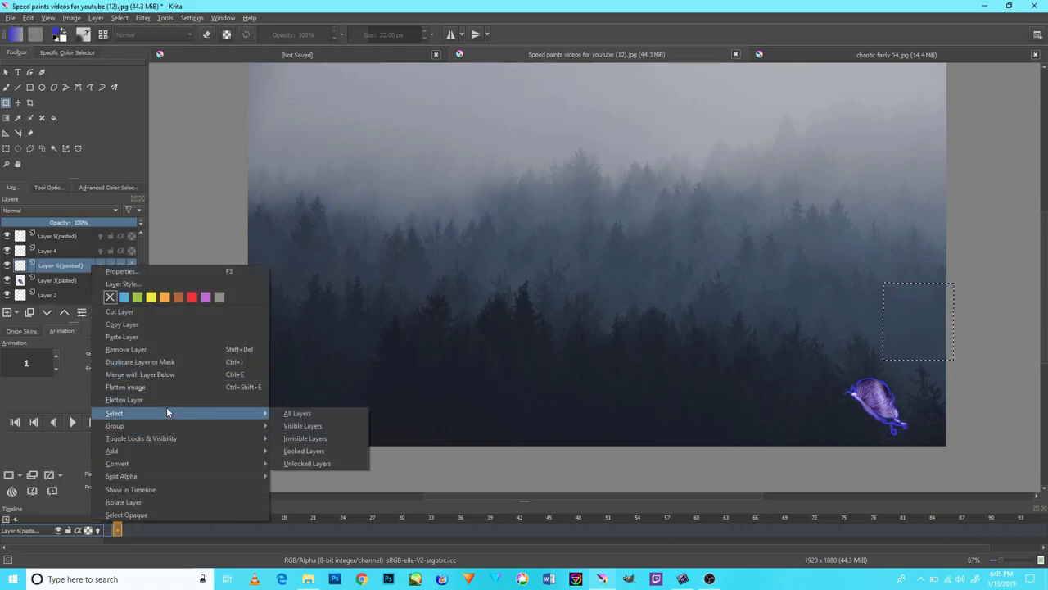
left_click(98, 490)
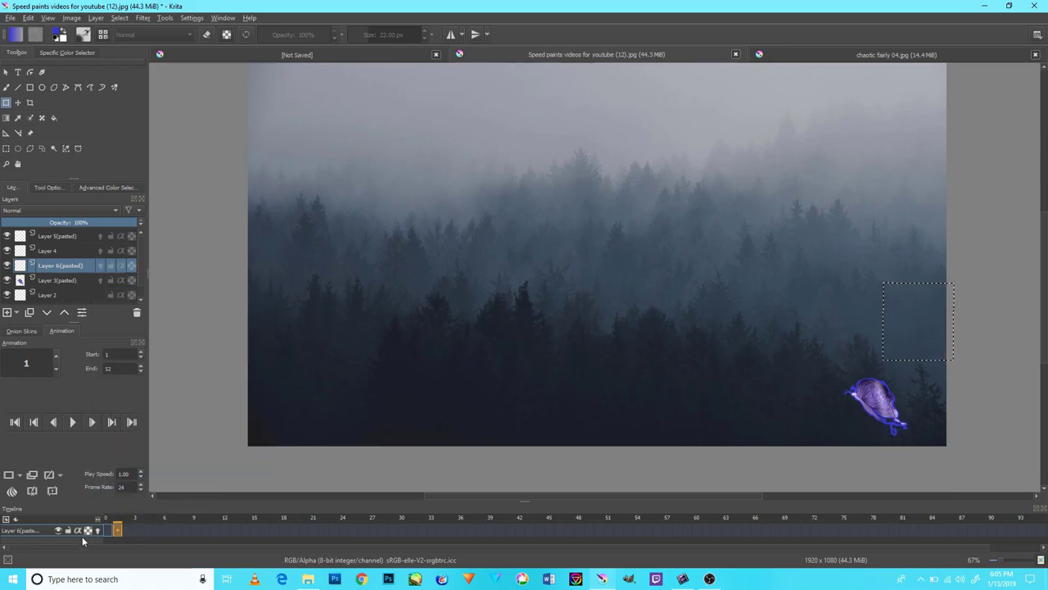
right_click(109, 531)
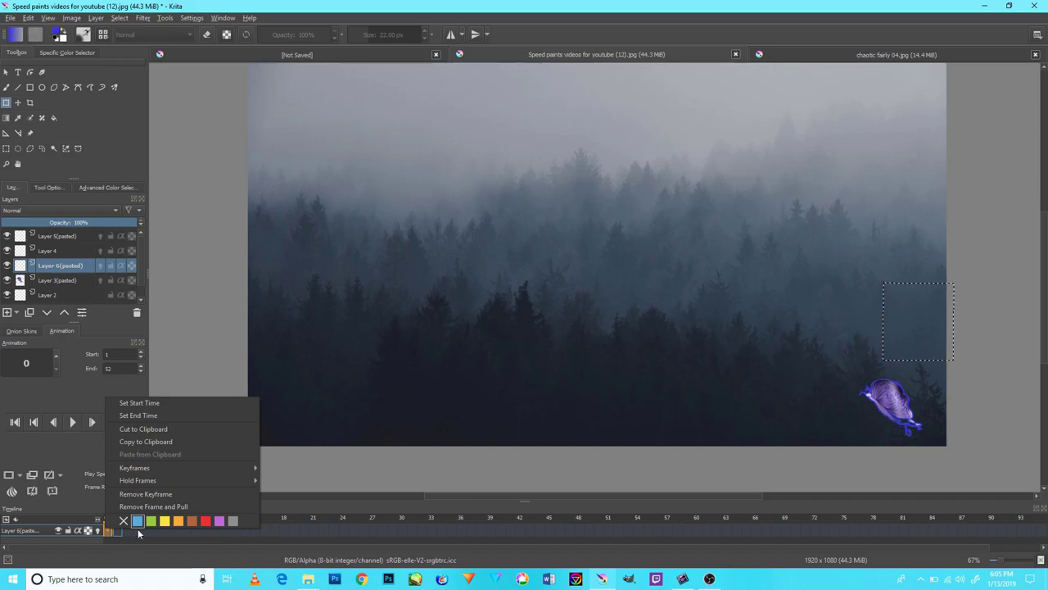
mouse_move(138, 480)
left_click(300, 522)
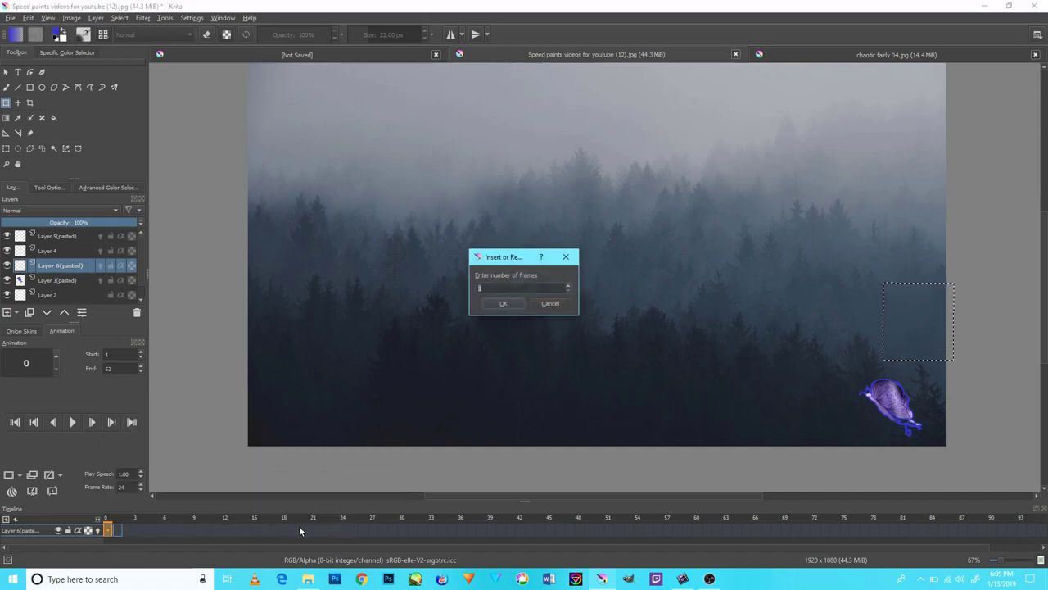
key("Return")
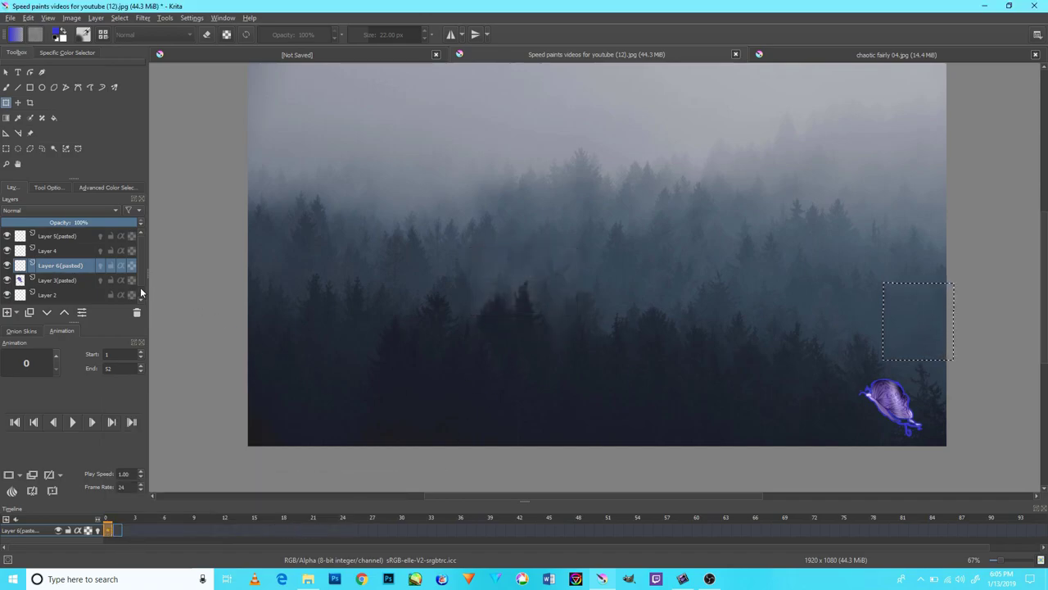
left_click(137, 312)
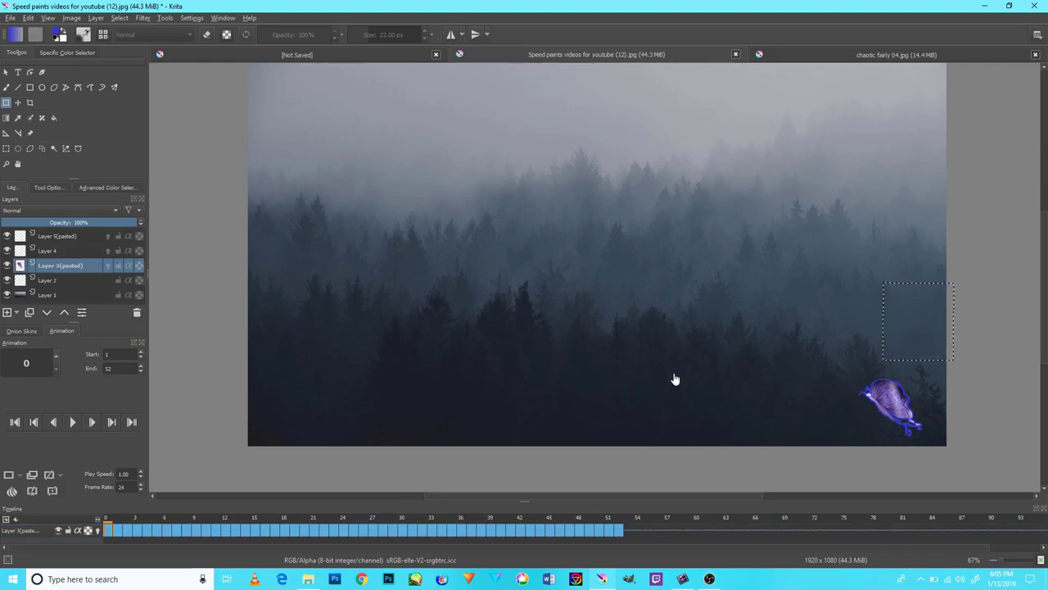
- Rectangle-select the butterfly, copy it merged, and paste it onto a new layer
left_click(6, 149)
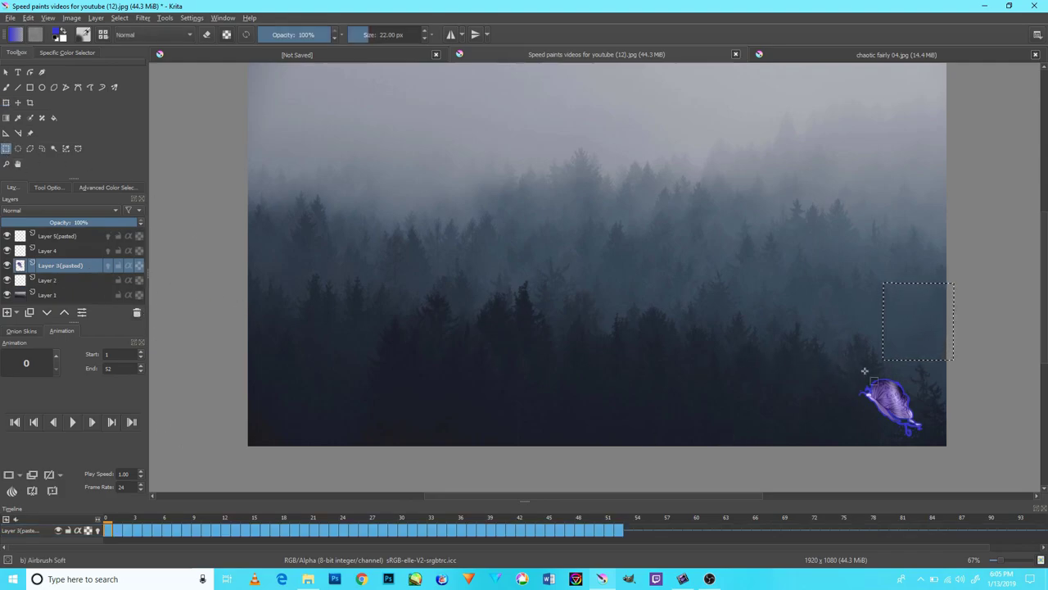
left_click_drag(842, 354, 947, 446)
left_click(28, 17)
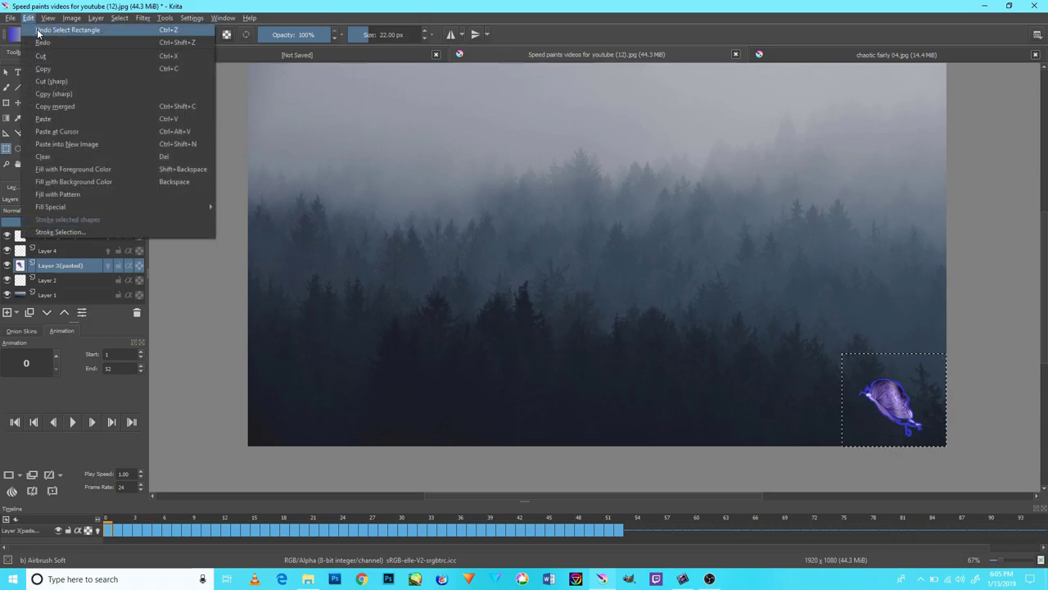
left_click(63, 71)
left_click(31, 19)
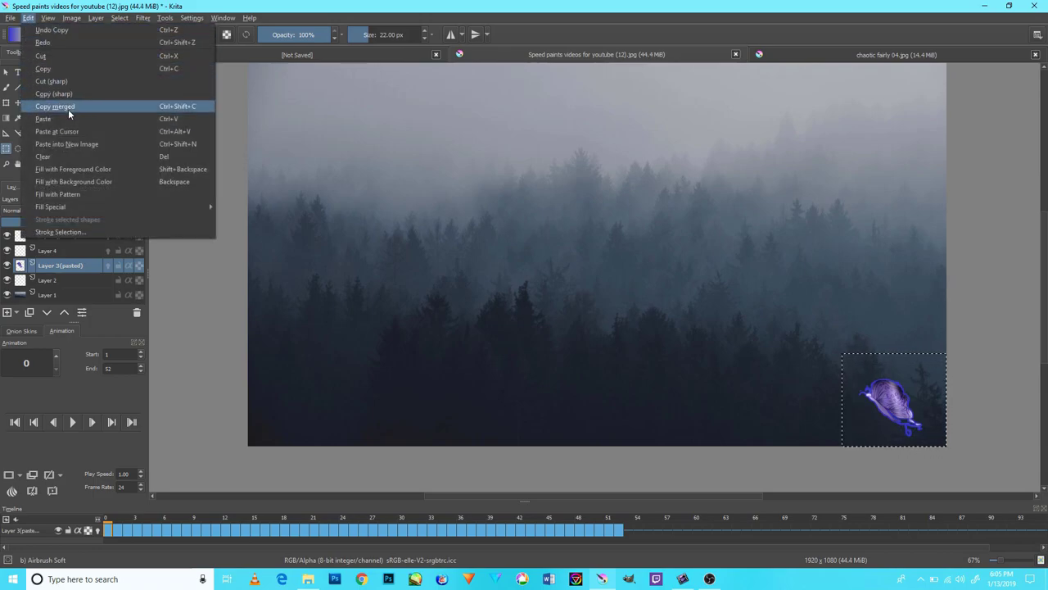
left_click(57, 119)
left_click_drag(880, 406, 860, 351)
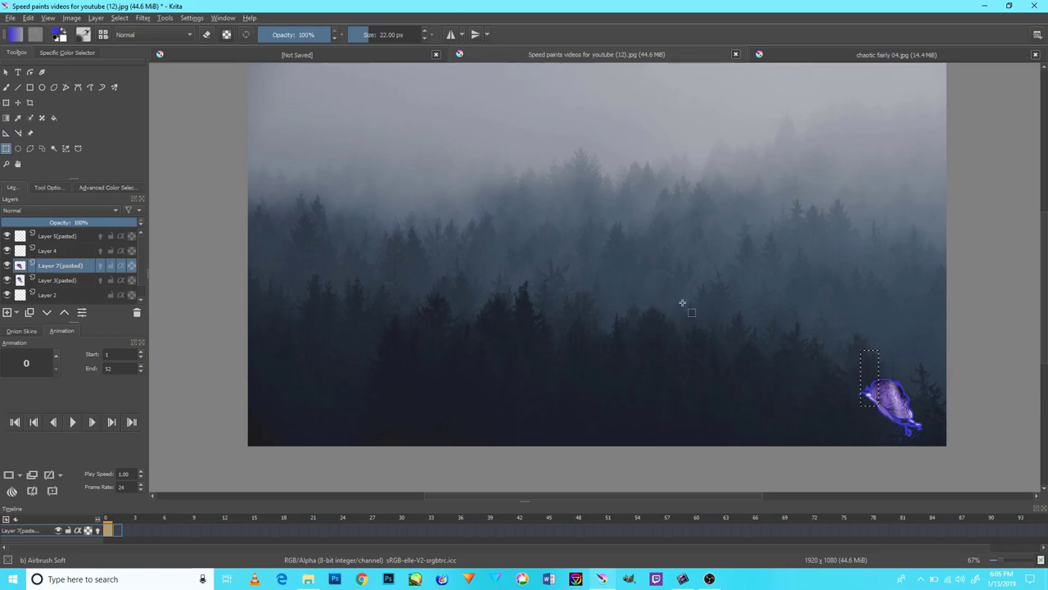
- Move the butterfly copy up above the original and nudge it slightly left
left_click(18, 102)
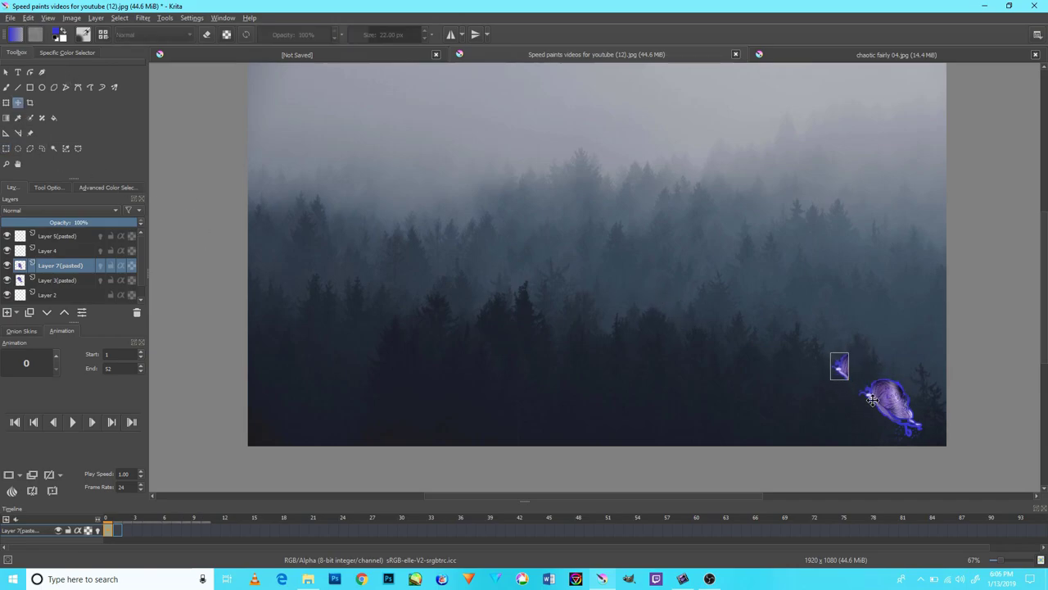
left_click(6, 149)
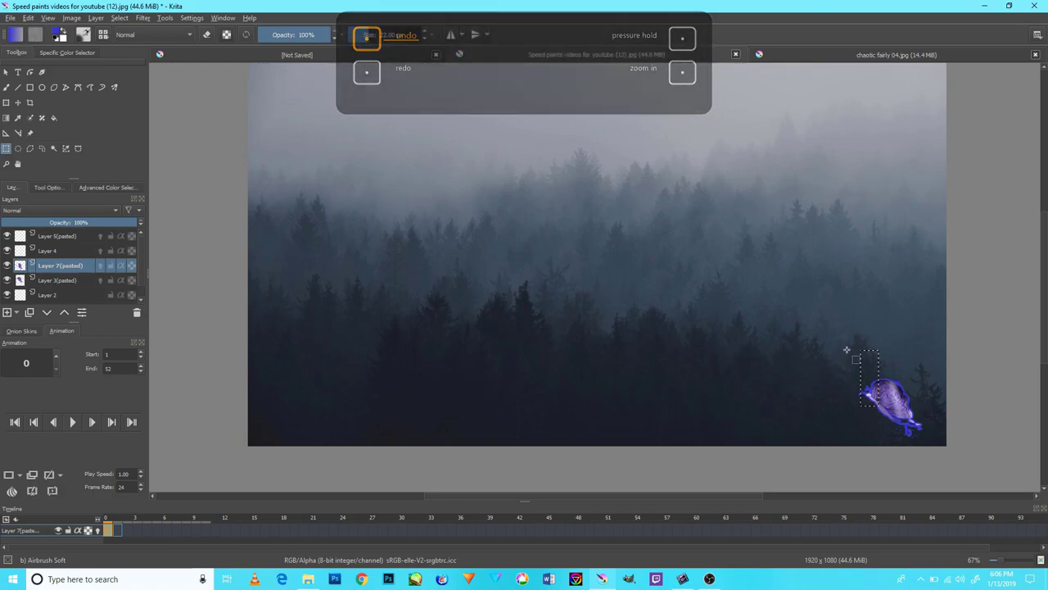
left_click_drag(845, 344, 951, 446)
left_click(18, 104)
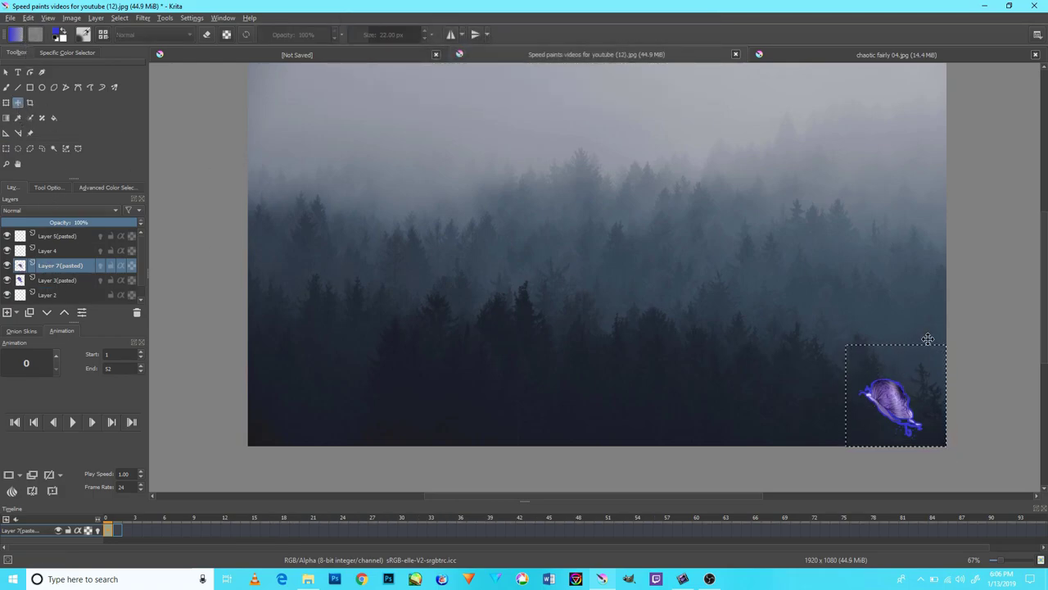
left_click_drag(927, 339, 926, 247)
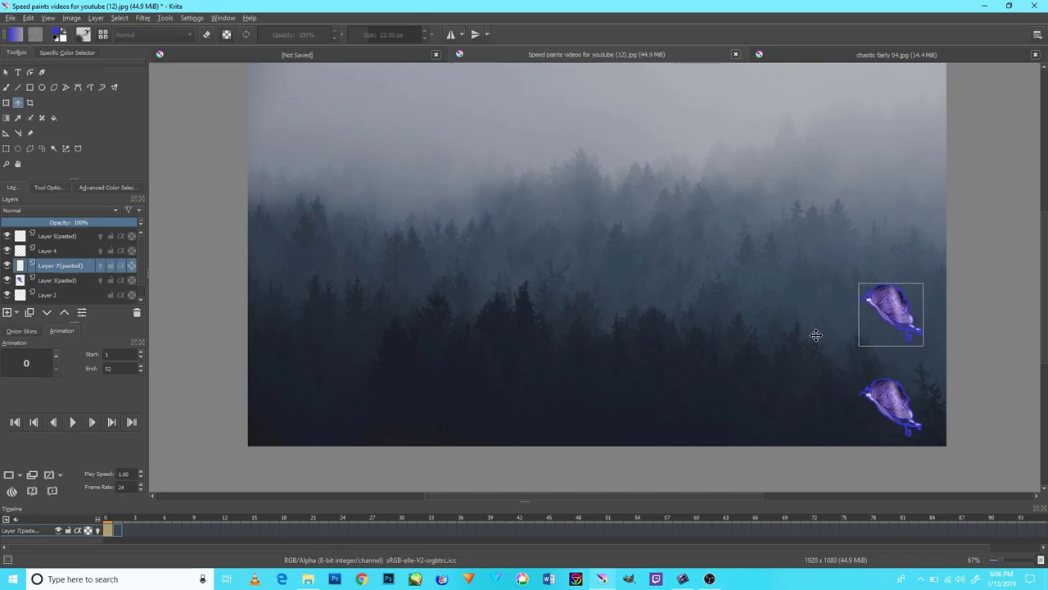
left_click_drag(872, 330, 864, 327)
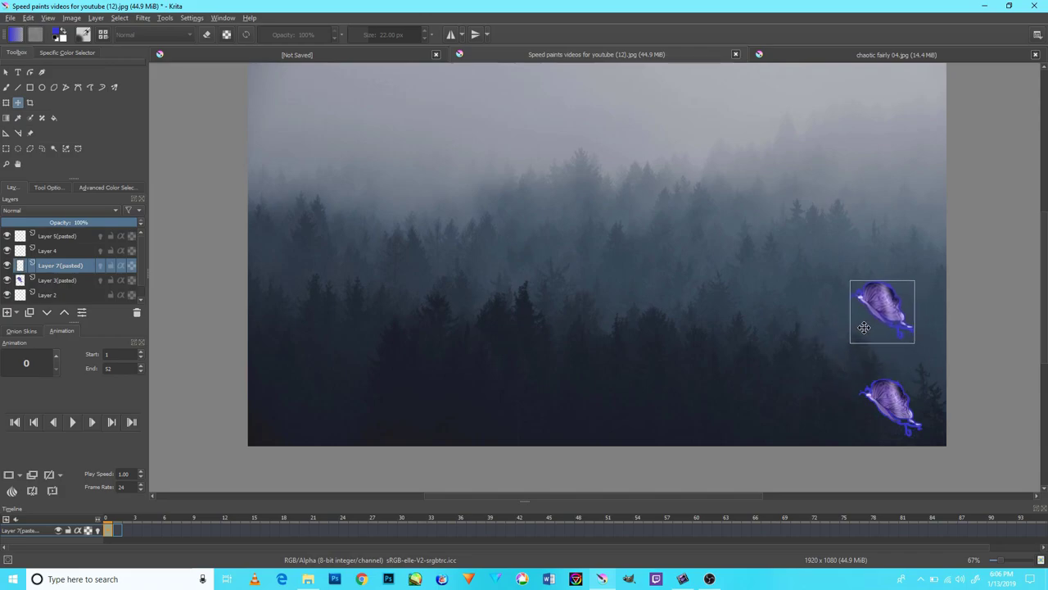
- Add a keyframe at frame 2, reposition the copy, and make Layer 3(pasted) active
right_click(129, 533)
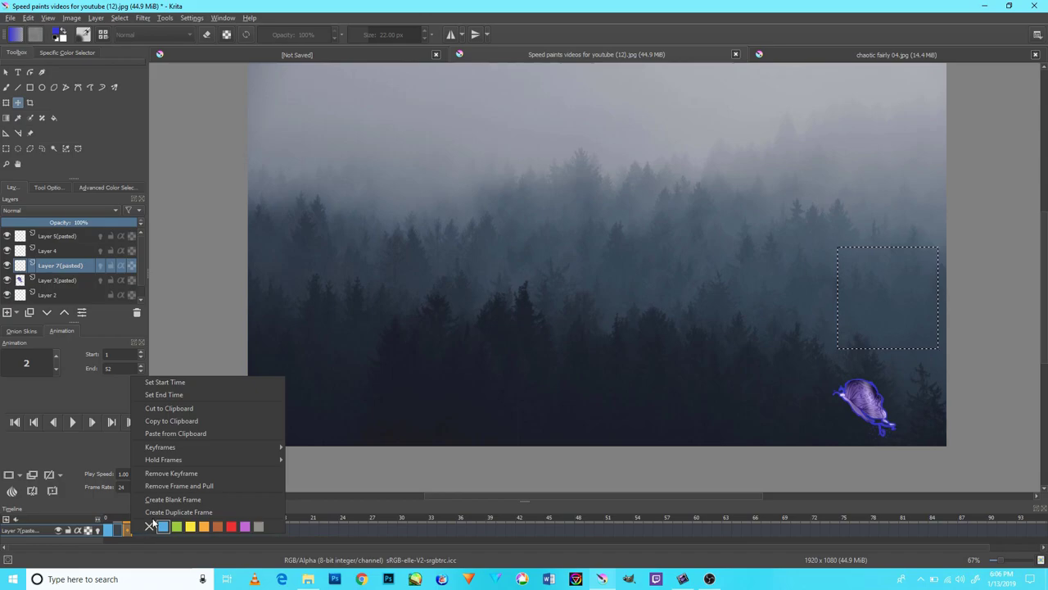
left_click(161, 517)
key("ctrl+shift+a")
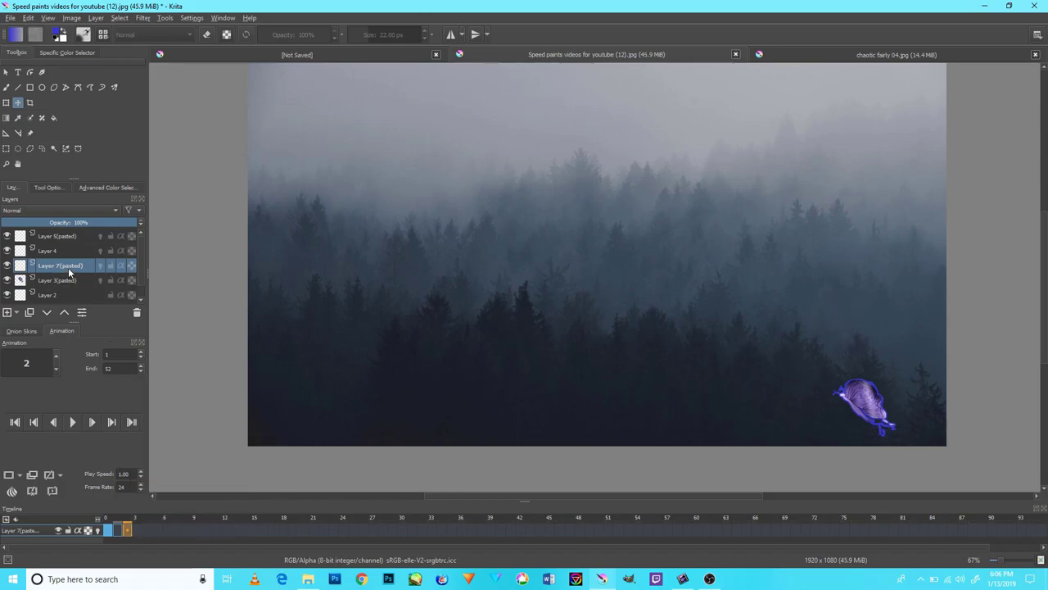
left_click(108, 530)
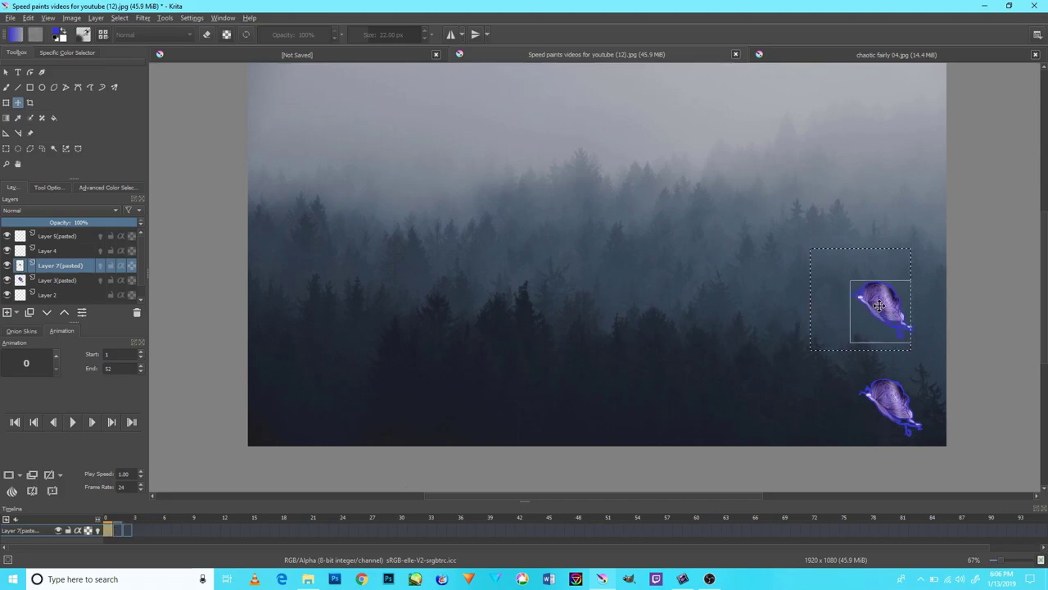
left_click_drag(879, 305, 865, 307)
right_click(114, 533)
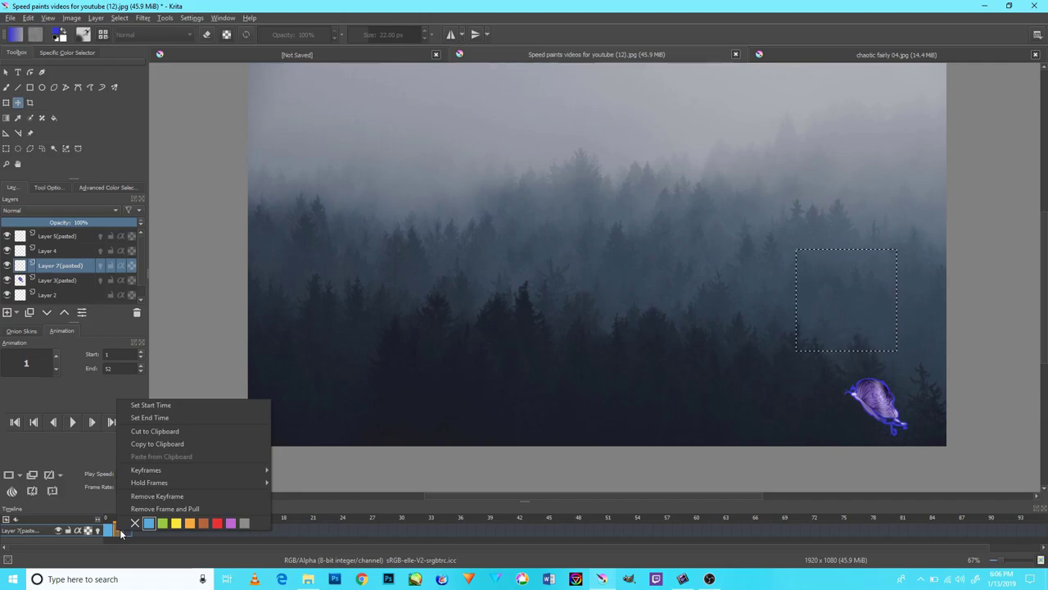
left_click(147, 514)
mouse_move(112, 532)
left_mouse_down()
mouse_move(134, 533)
mouse_move(108, 531)
left_mouse_up()
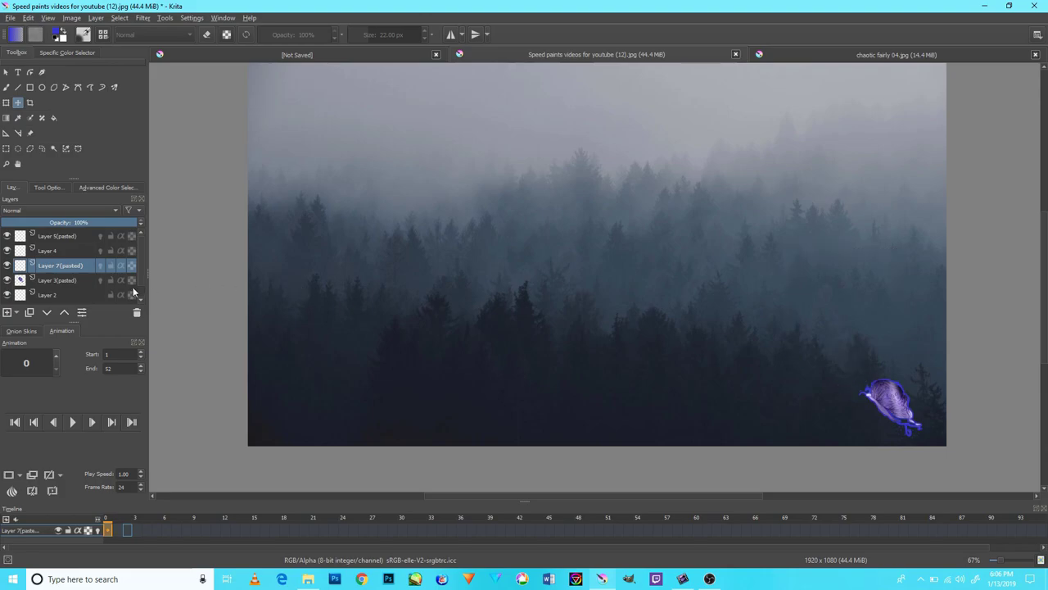
left_click(96, 281)
key("ctrl+shift+a")
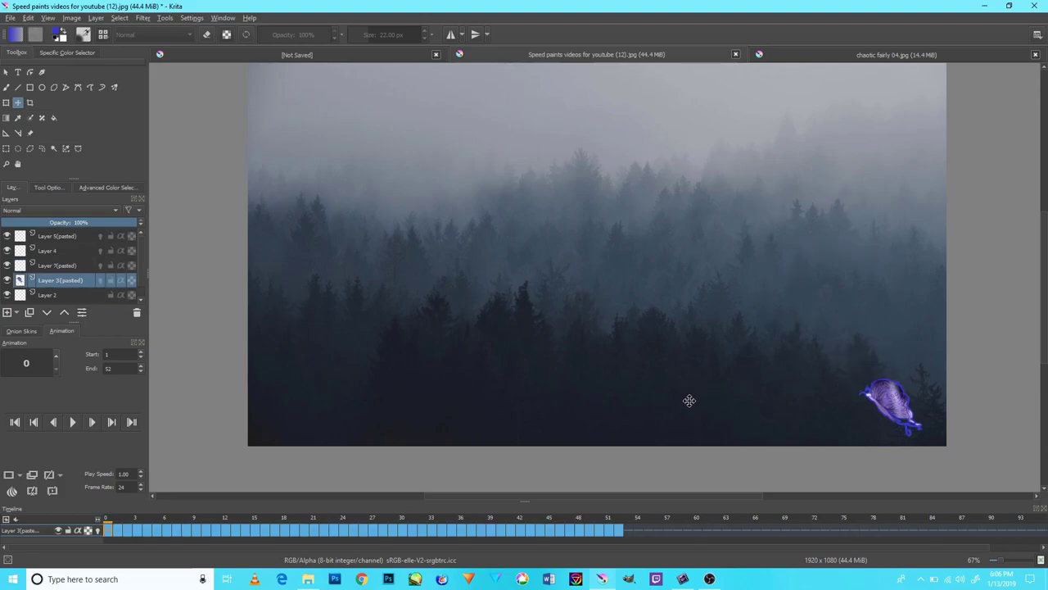
- Scrub the timeline through the butterfly's flight and adjust the canvas zoom and pan
left_click(529, 531)
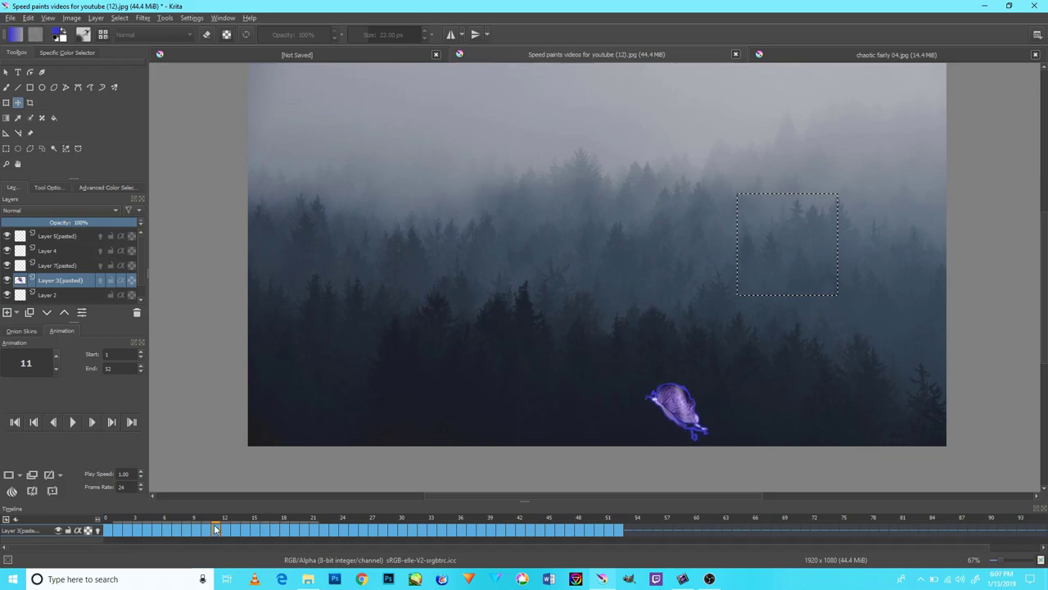
left_click_drag(216, 531, 332, 537)
mouse_move(136, 534)
left_mouse_down()
mouse_move(85, 541)
mouse_move(151, 534)
left_mouse_up()
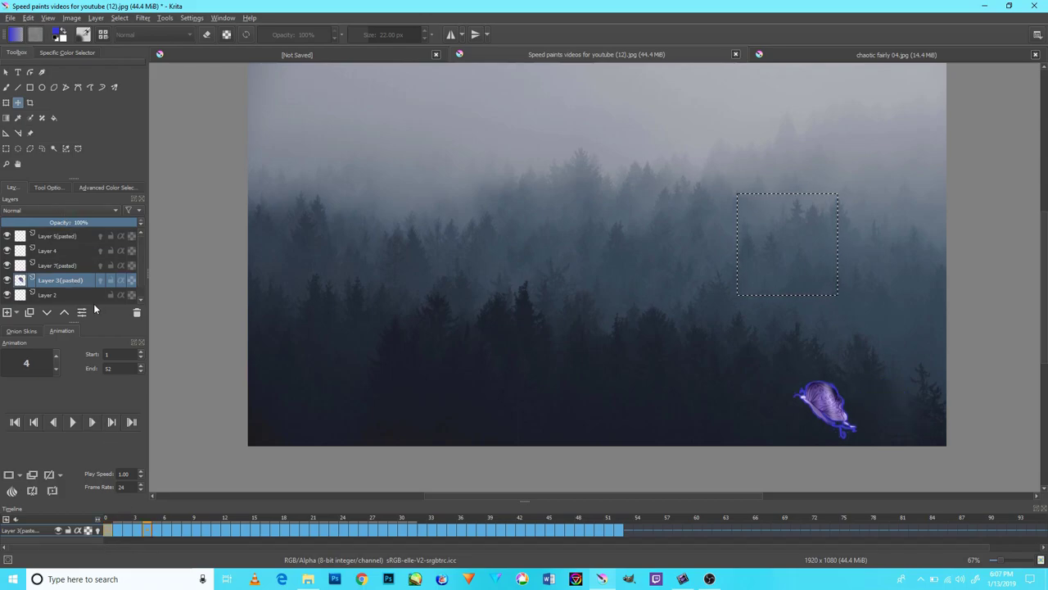
scroll(716, 276, "down", 3)
scroll(705, 276, "up", 2)
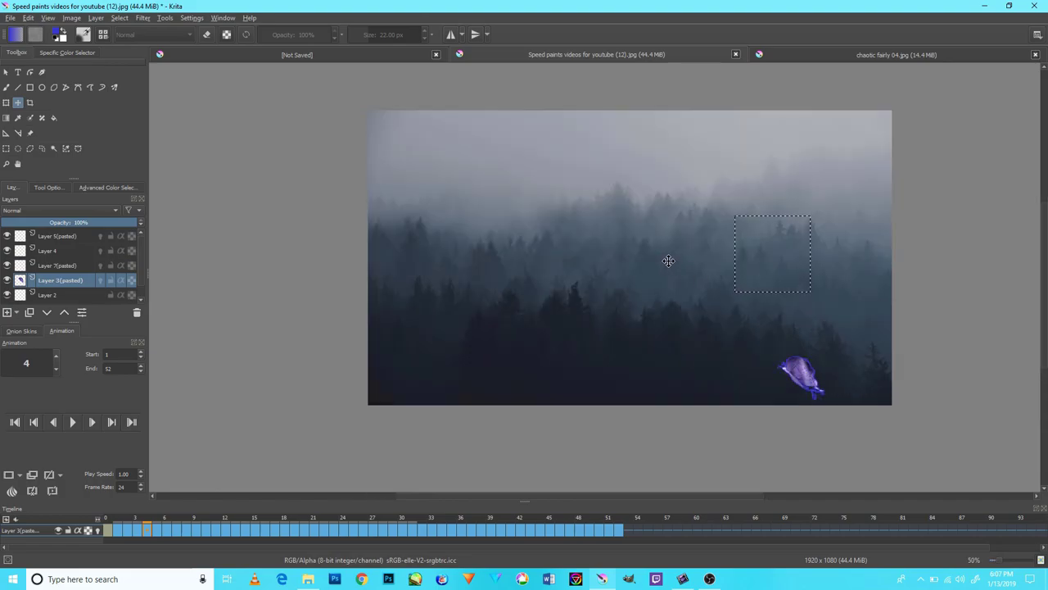
scroll(548, 327, "down", 2)
scroll(573, 327, "up", 2)
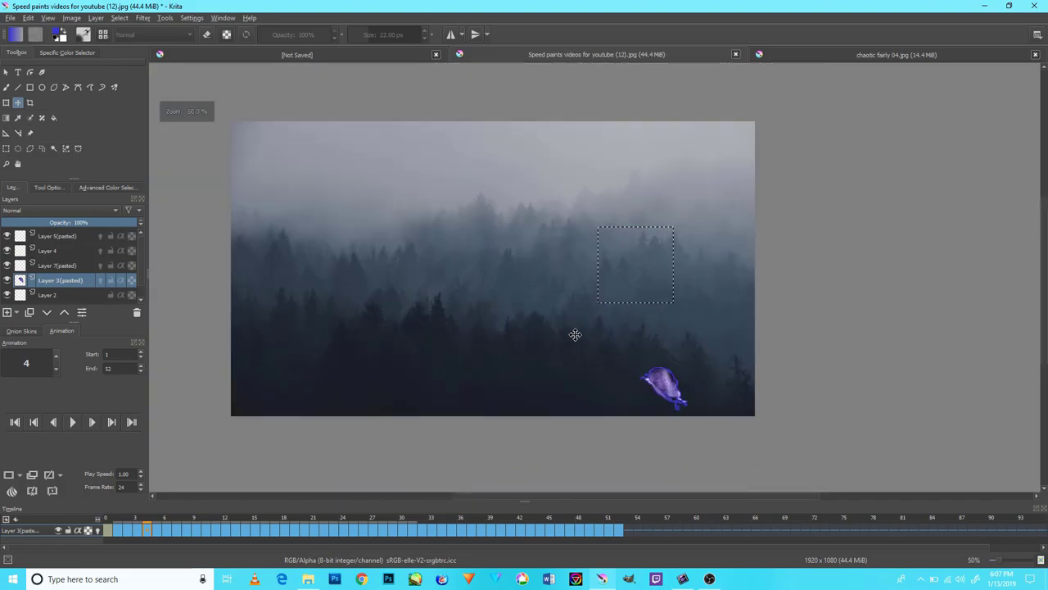
mouse_move(568, 344)
left_mouse_down()
mouse_move(632, 353)
mouse_move(594, 344)
left_mouse_up()
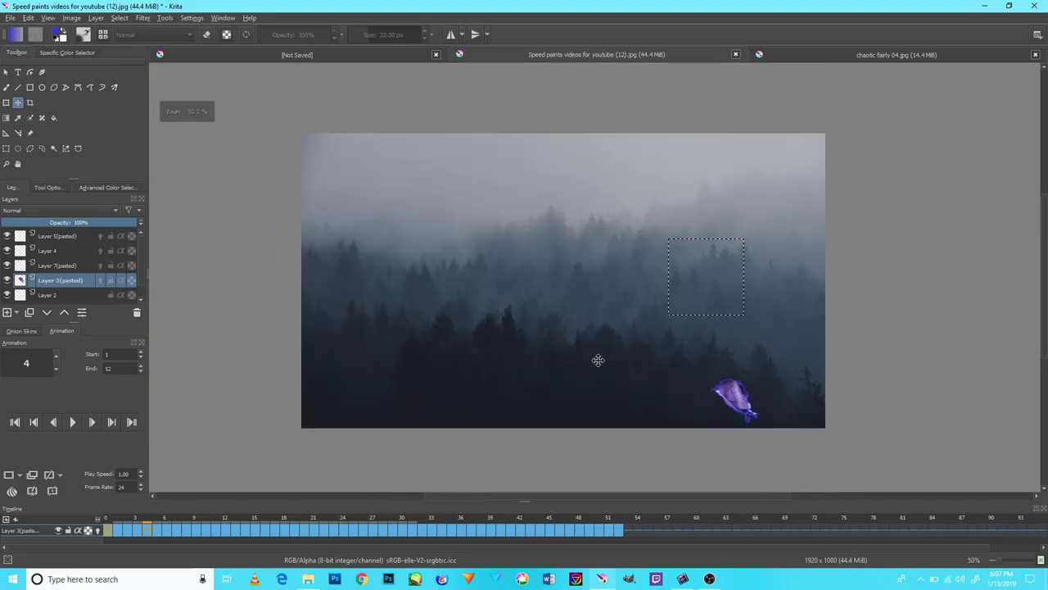
scroll(598, 360, "up", 1)
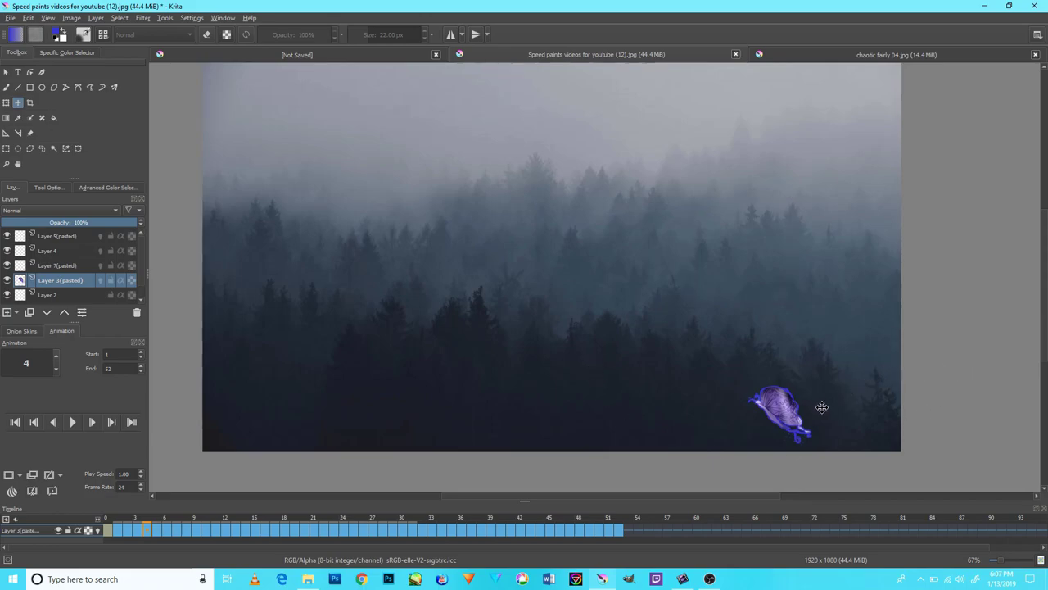
- Play back the animation of the butterfly flying left across the forest
left_click(710, 580)
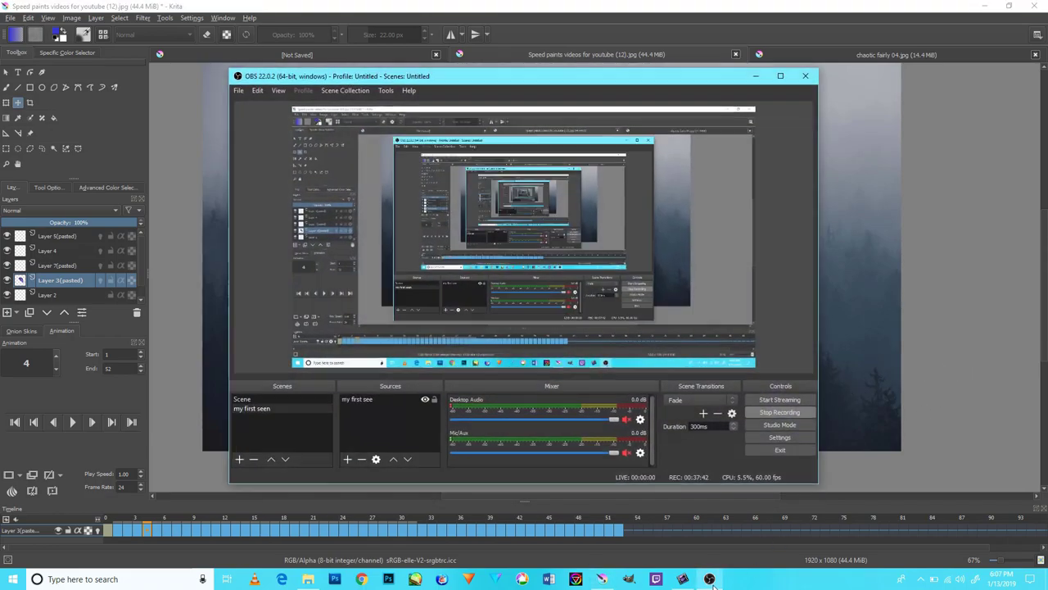
left_click(710, 579)
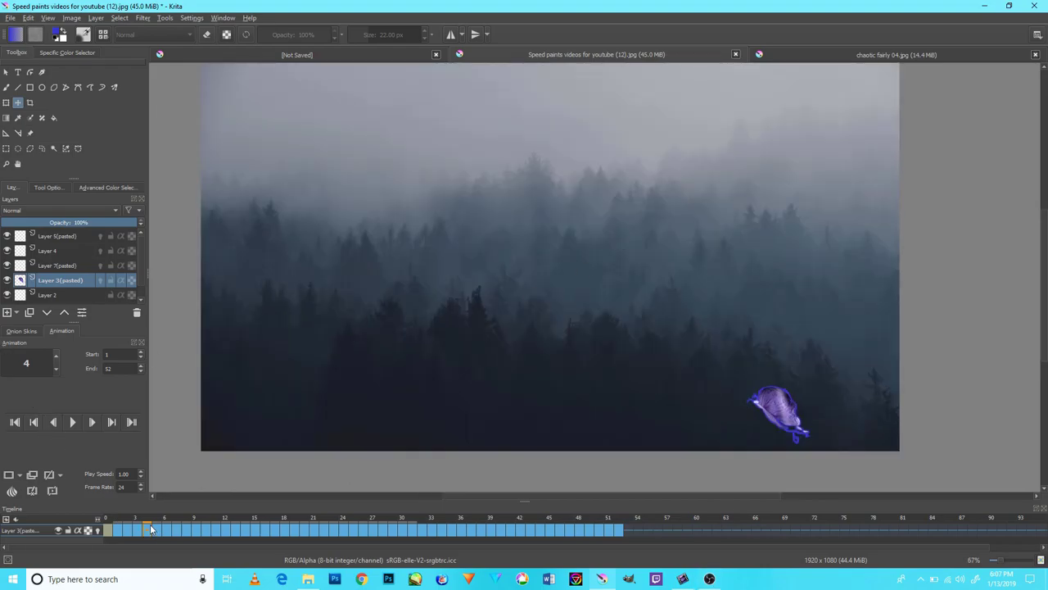
key("space")
left_click(70, 421)
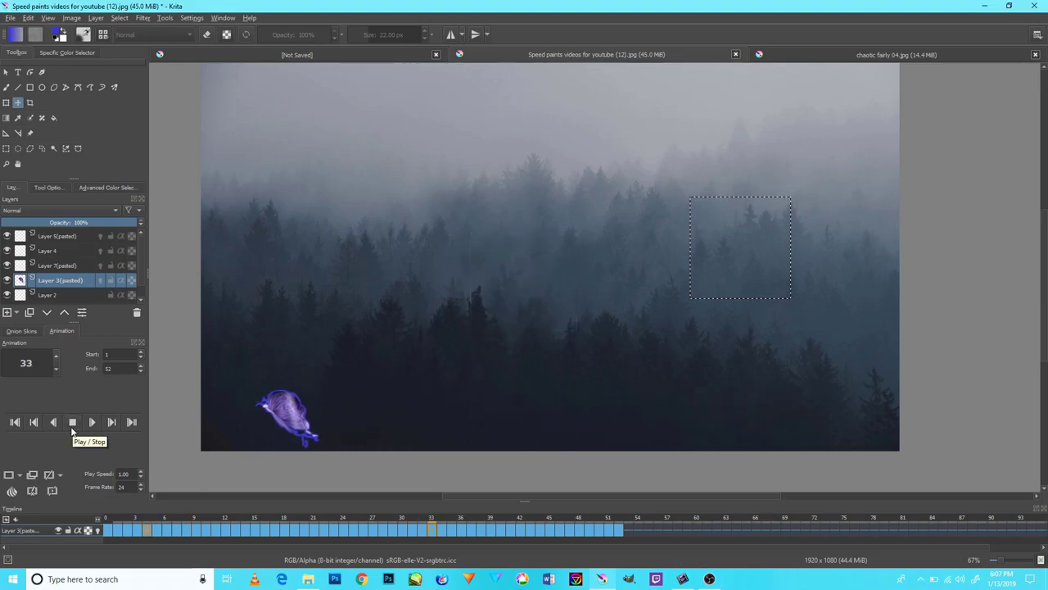
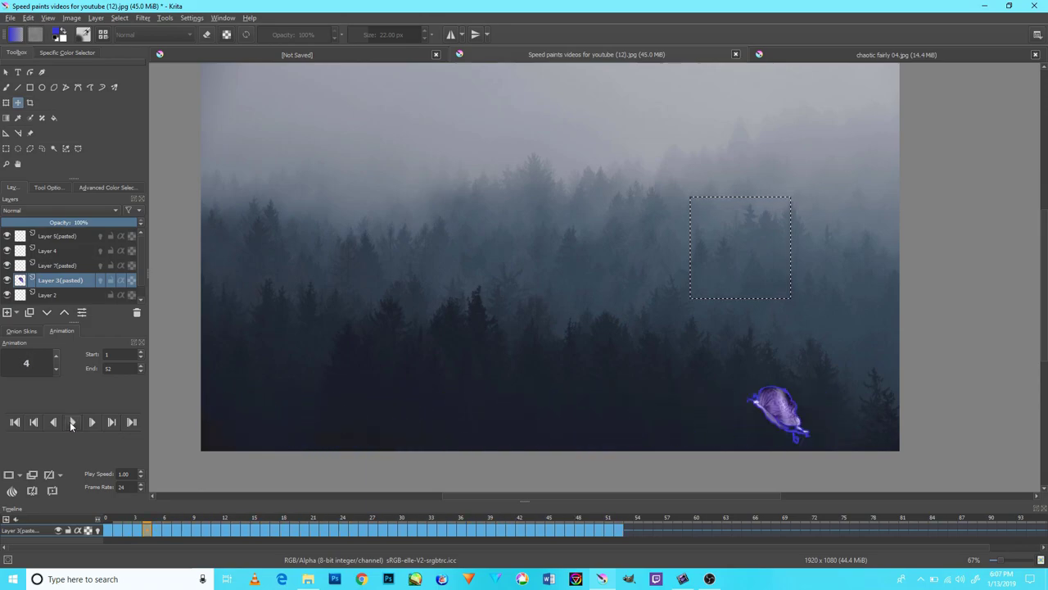
- Stop playback and copy the purple snail at lower right using a rectangular selection
left_click(71, 422)
key("ctrl+r")
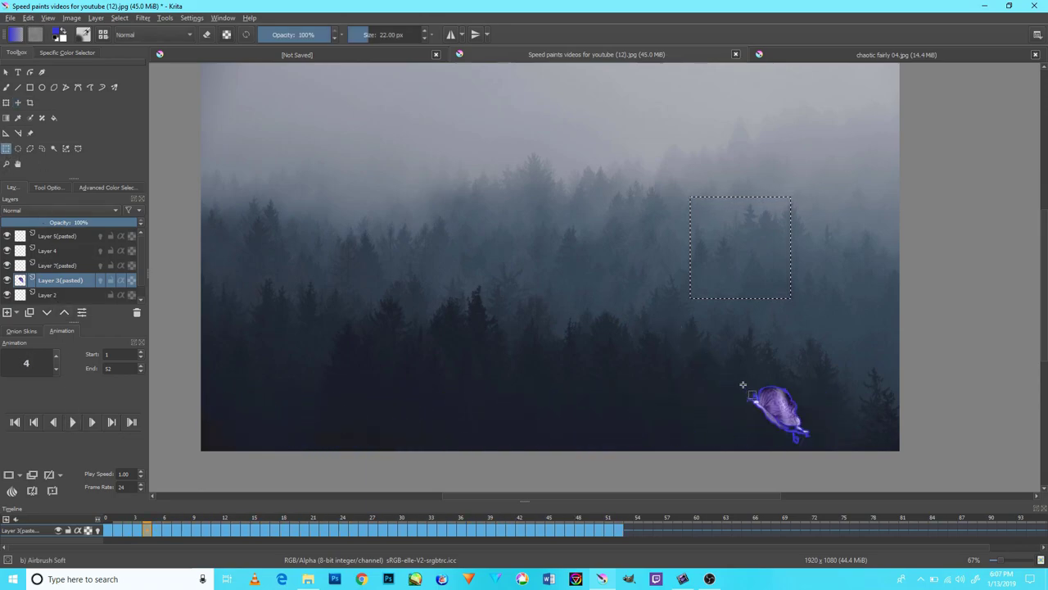
left_click_drag(740, 378, 834, 450)
left_click(27, 17)
left_click(50, 59)
- Paste the snail as a new layer and place it higher up on the forest's right edge
left_click(18, 102)
left_click_drag(799, 417, 800, 358)
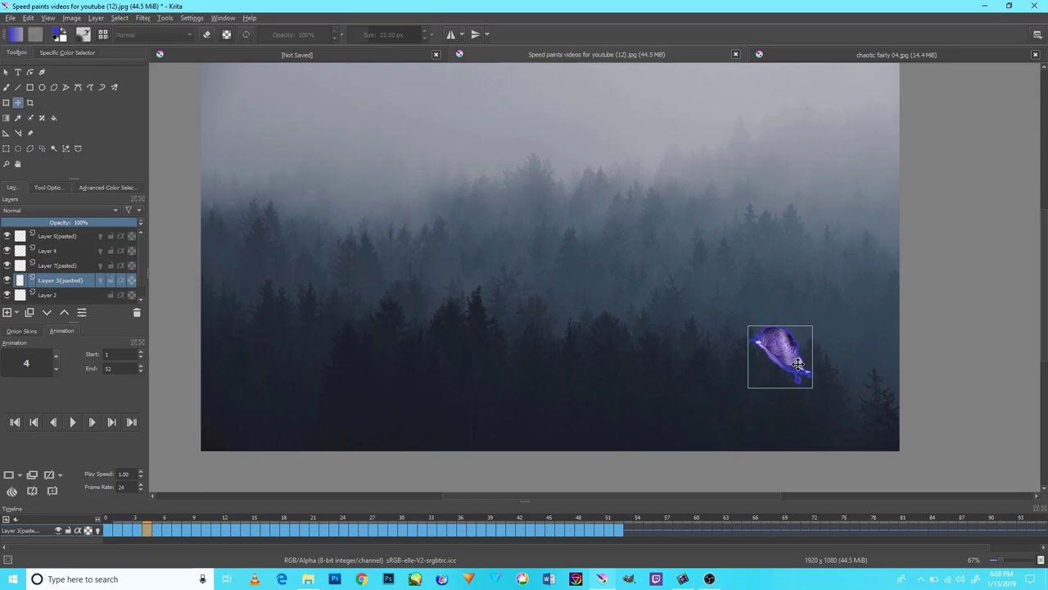
key("ctrl+z")
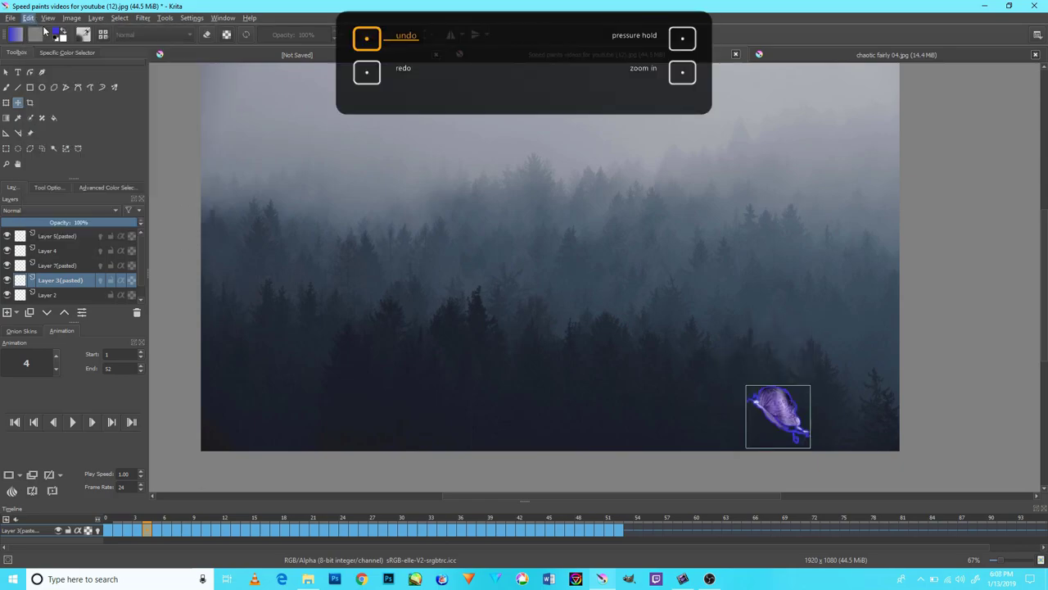
left_click(28, 17)
left_click(41, 119)
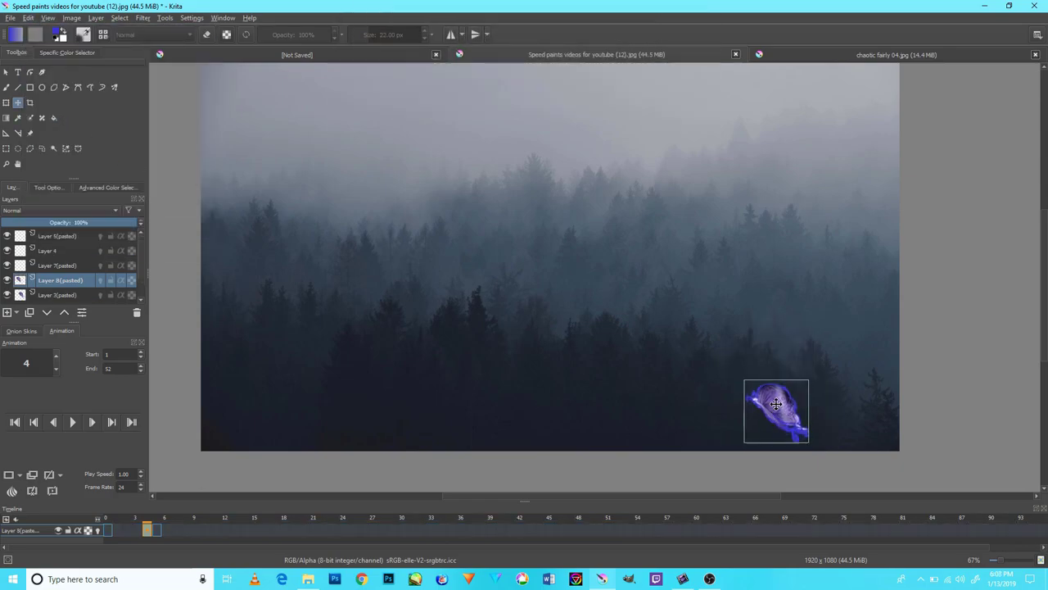
mouse_move(775, 403)
left_mouse_down()
mouse_move(805, 307)
mouse_move(859, 286)
left_mouse_up()
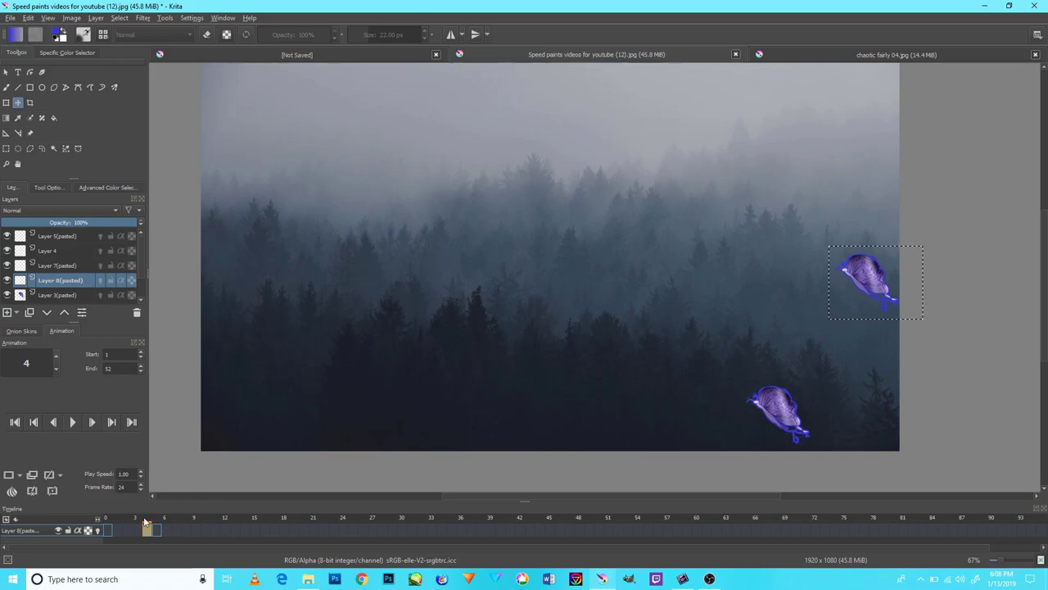
- Remove frame 5 from the pasted snail layer so the later frames move in
right_click(111, 534)
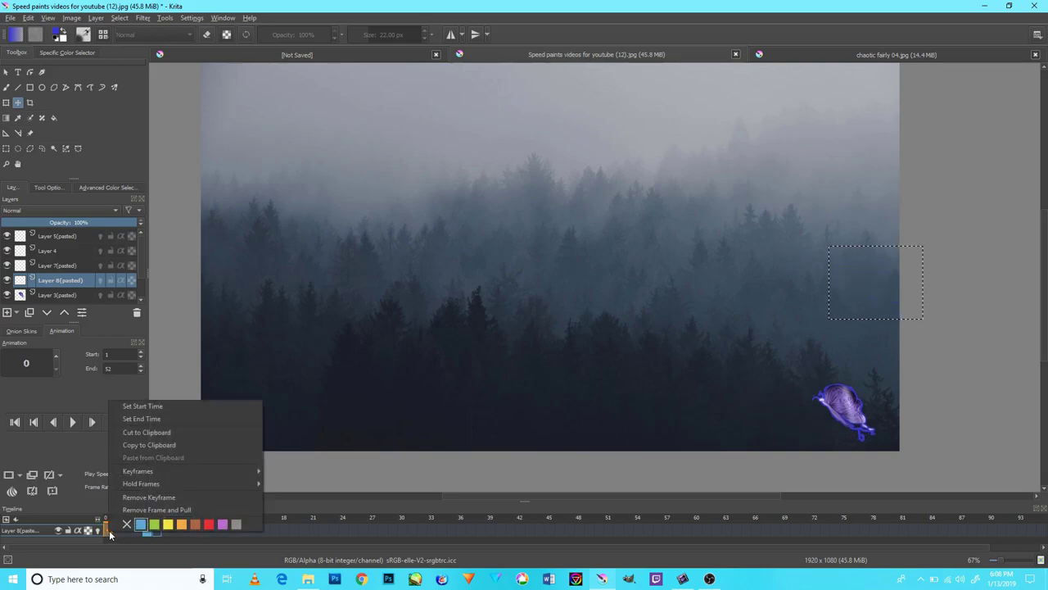
left_click(70, 281)
left_click_drag(70, 280, 85, 228)
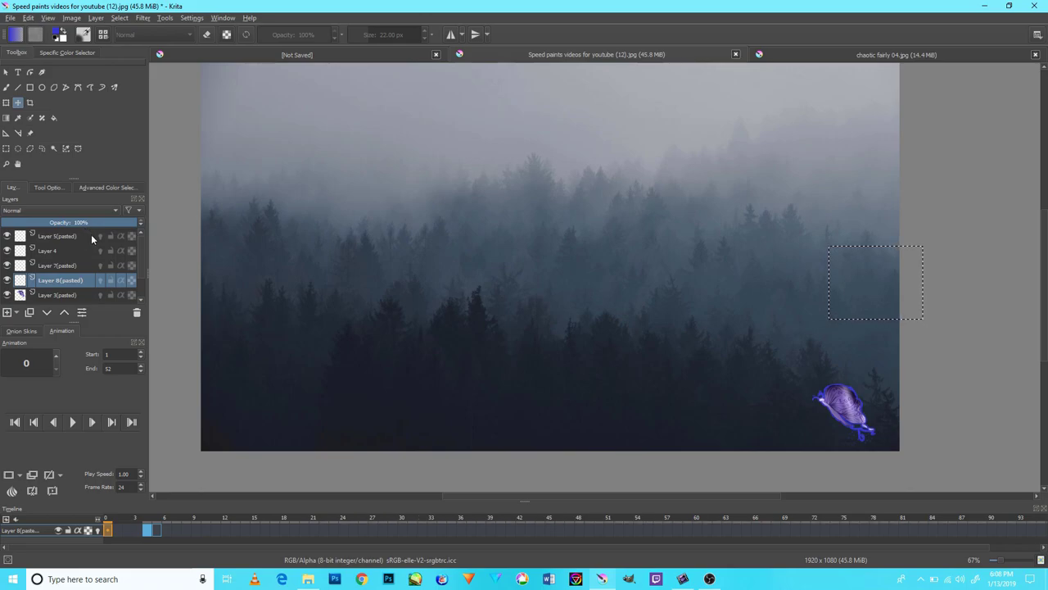
left_click_drag(896, 281, 870, 269)
left_click(145, 531)
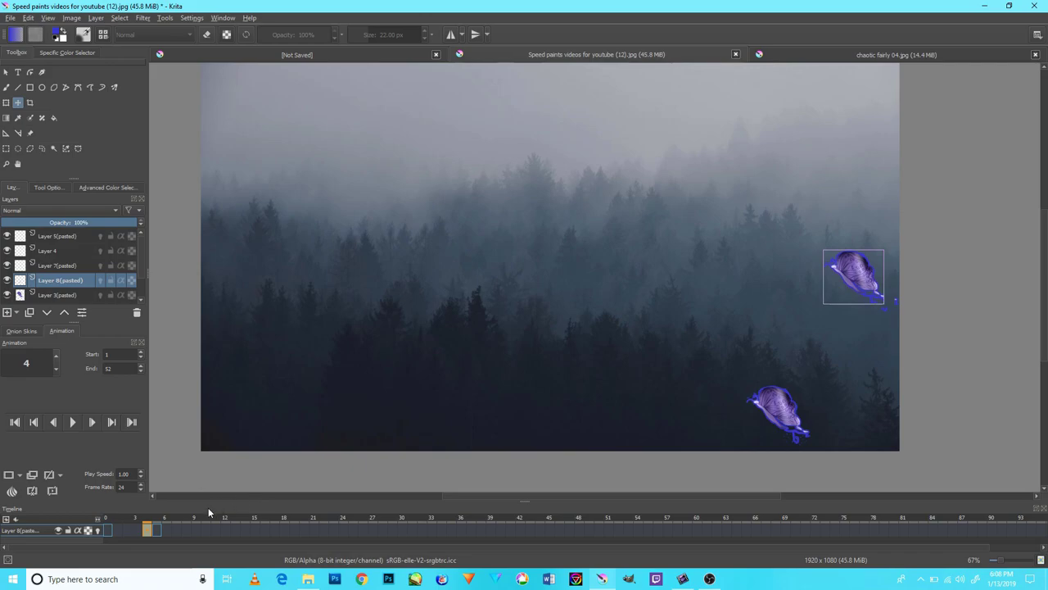
right_click(158, 531)
left_click(206, 509)
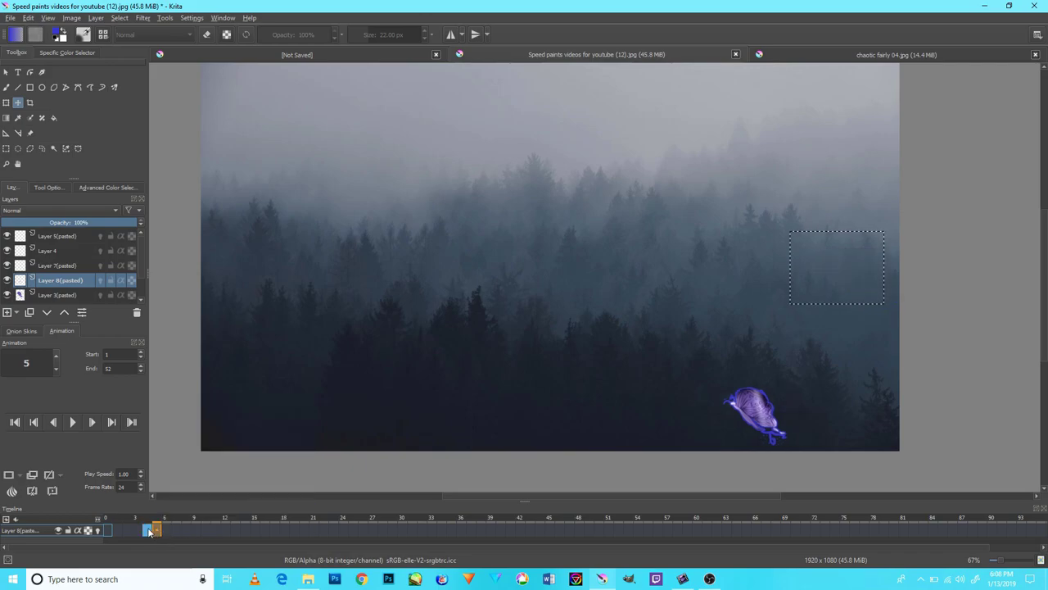
- Move ahead to frame 7 and reselect the Layer 8 (pasted) layer
left_click(164, 530)
left_click(169, 530)
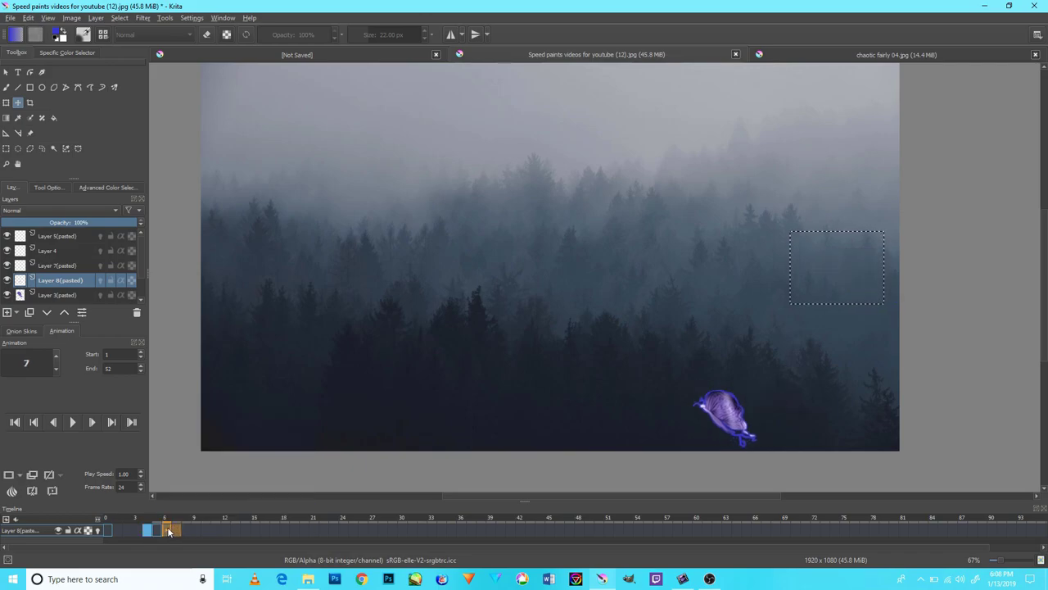
right_click(161, 532)
left_click(164, 532)
right_click(167, 534)
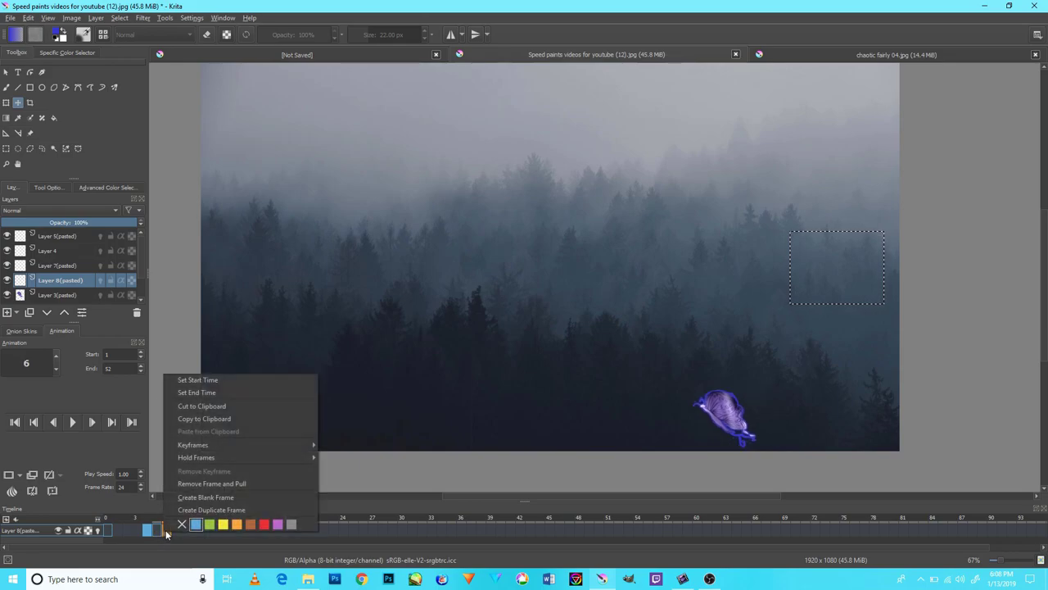
left_click(196, 524)
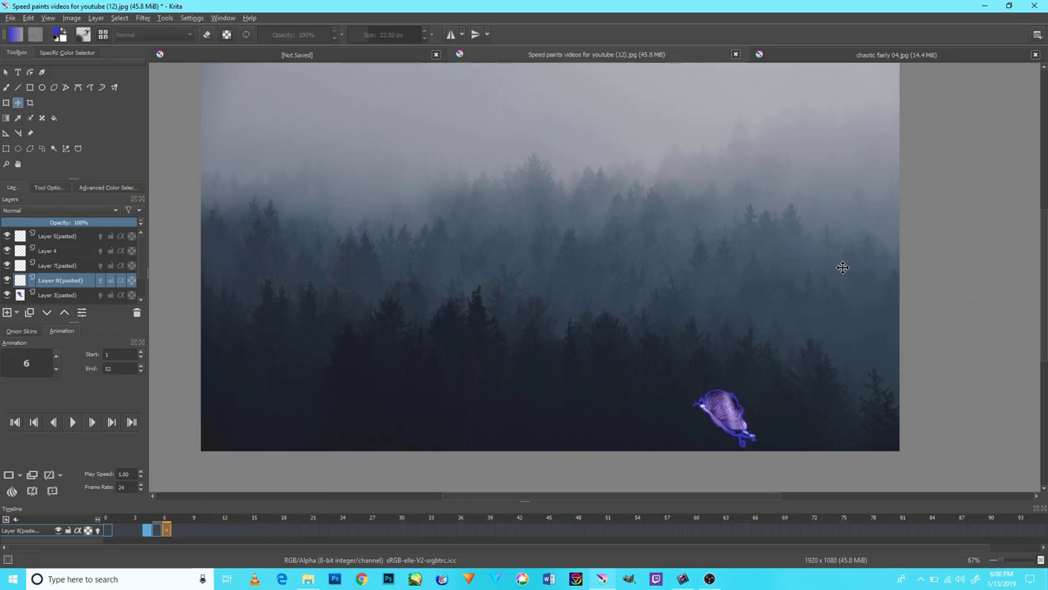
left_click(69, 262)
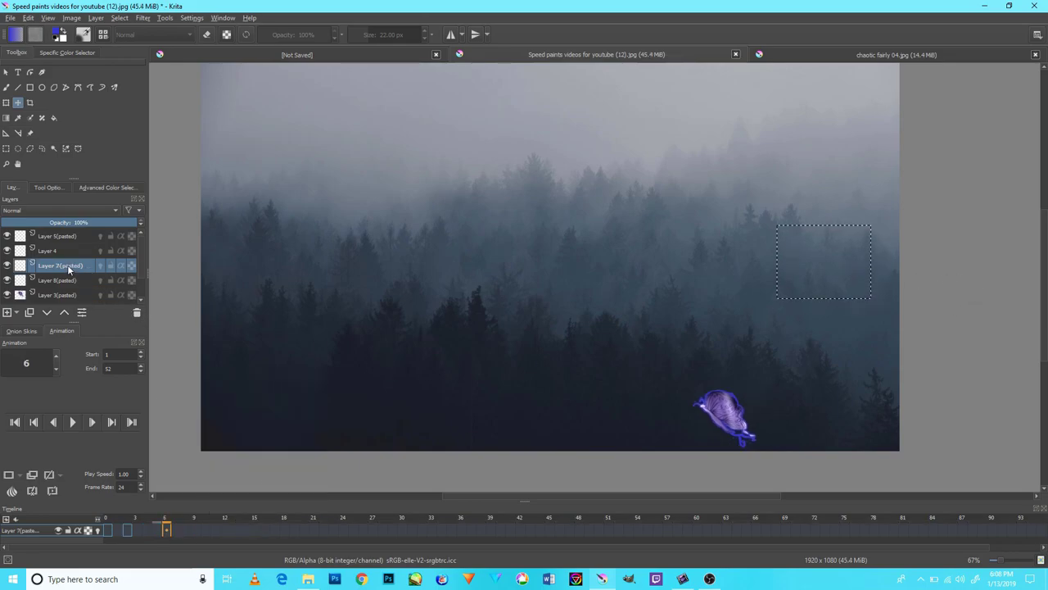
left_click(68, 280)
- At frame 4, reselect the upper snail and nudge it into place
left_click_drag(115, 530, 141, 532)
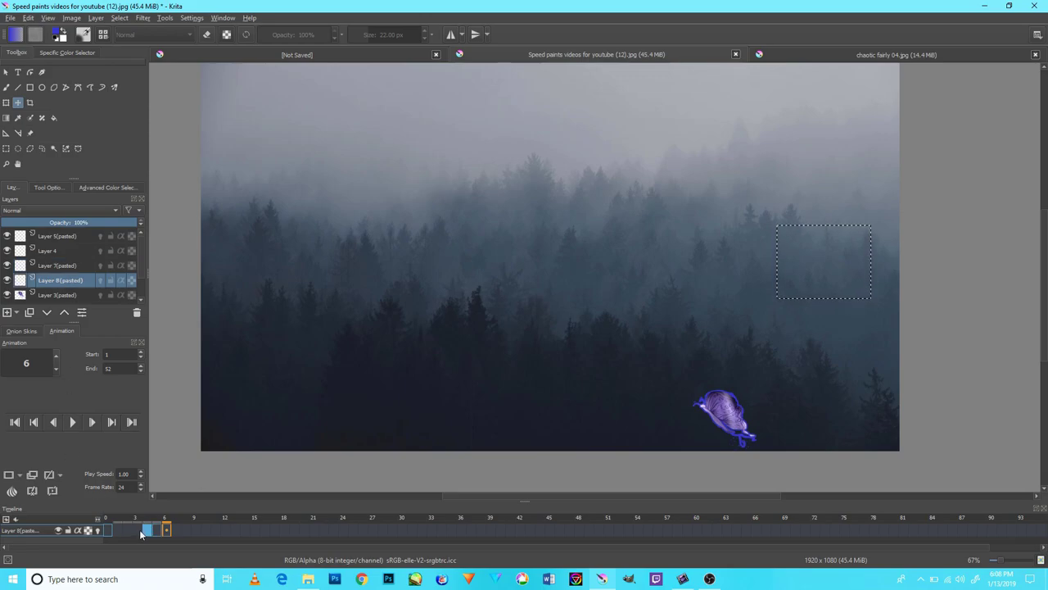
left_click(148, 532)
key("ctrl+shift+a")
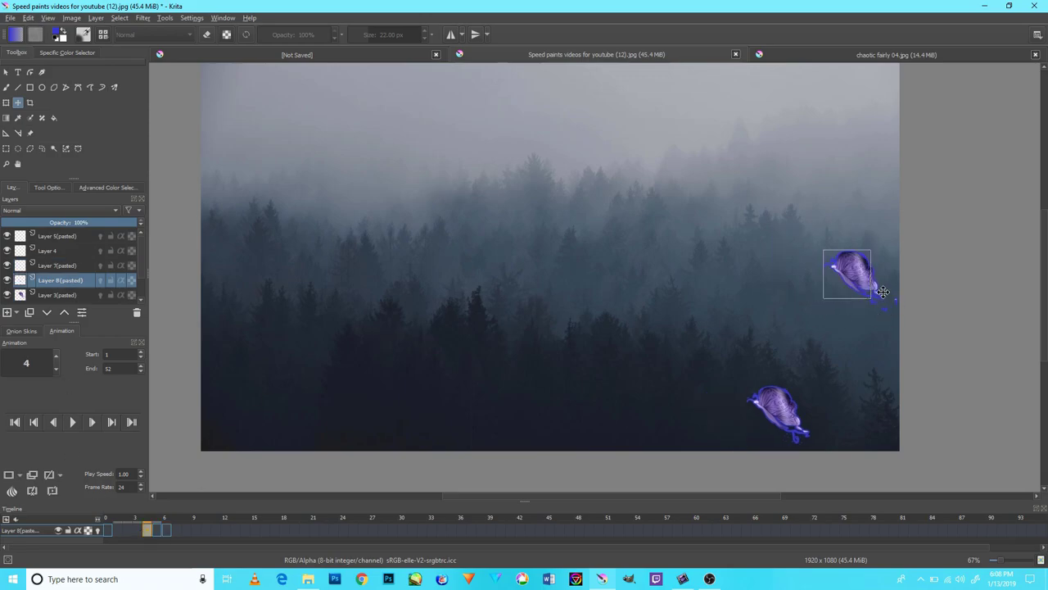
left_click(6, 149)
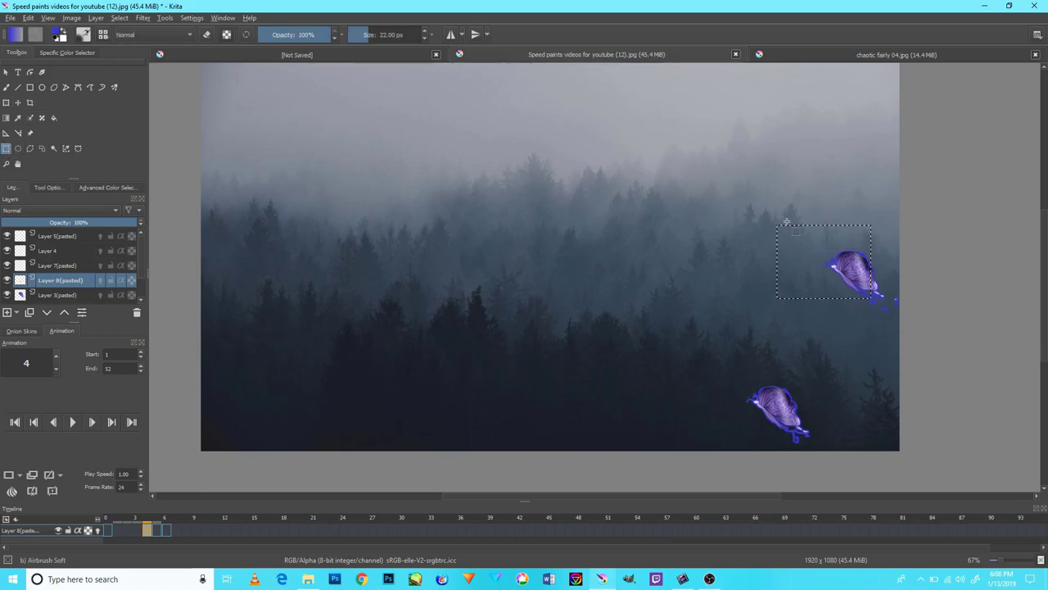
left_click_drag(786, 221, 904, 328)
left_click_drag(810, 238, 905, 320)
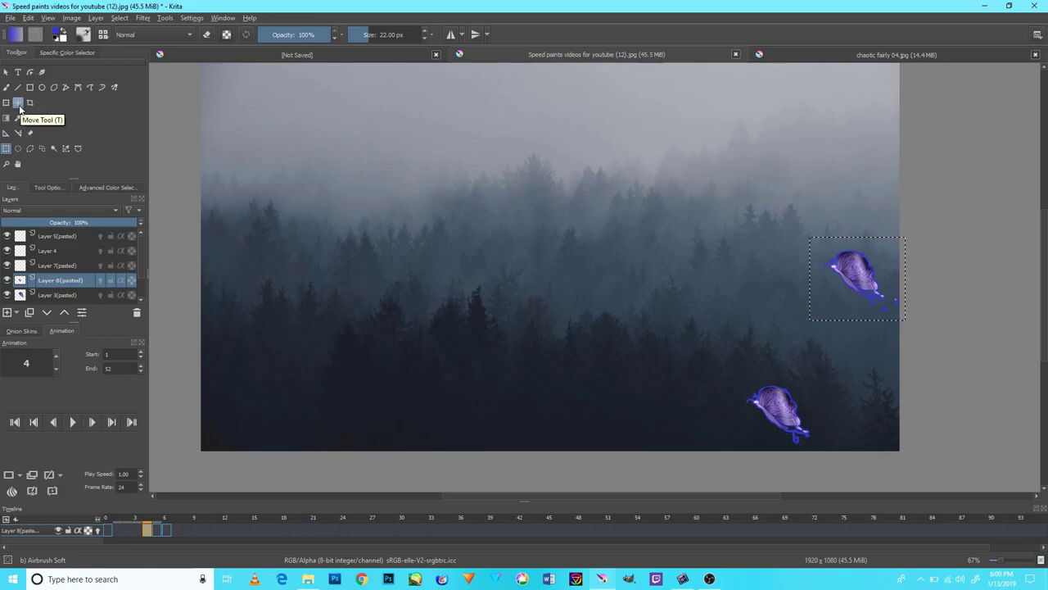
left_click(17, 103)
left_click_drag(896, 280, 861, 294)
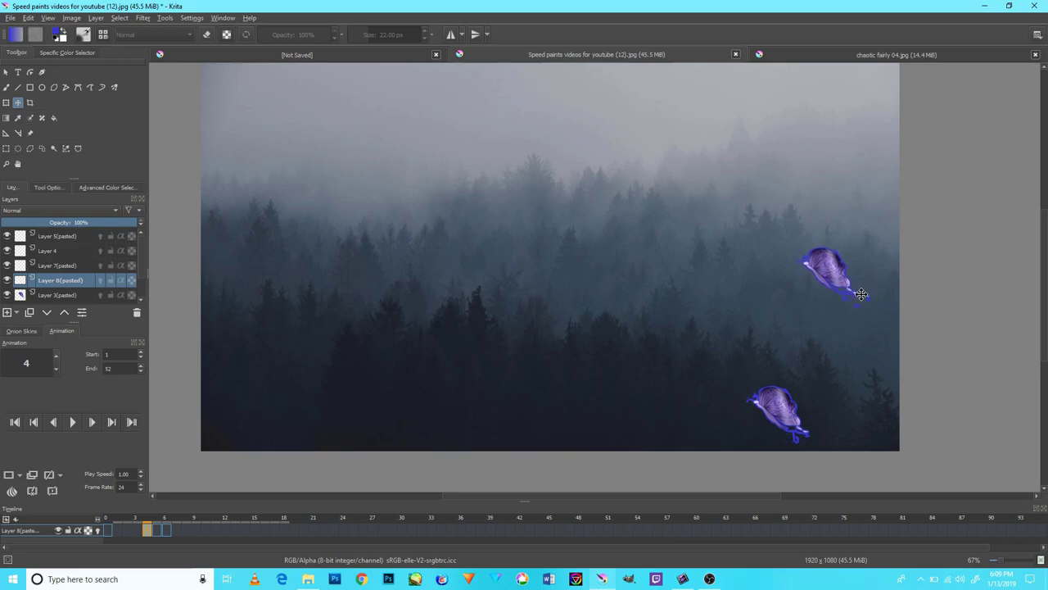
- Select frames 0–7, review frames 8–13, and hide Layer 3 (pasted), the original snail
right_click(177, 532)
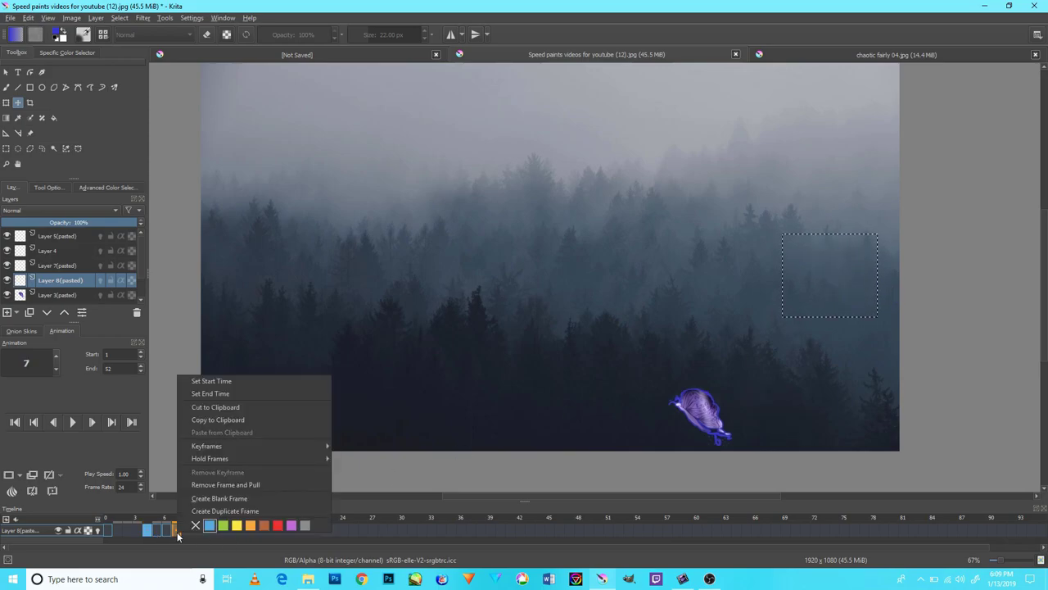
left_click(189, 540)
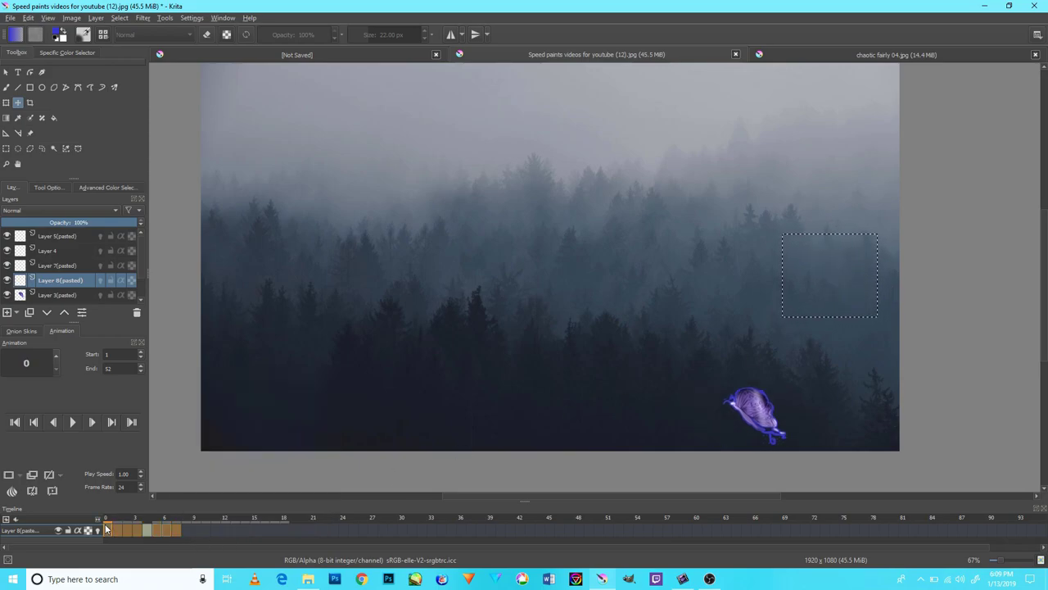
left_click_drag(177, 532, 97, 532)
left_click(185, 531)
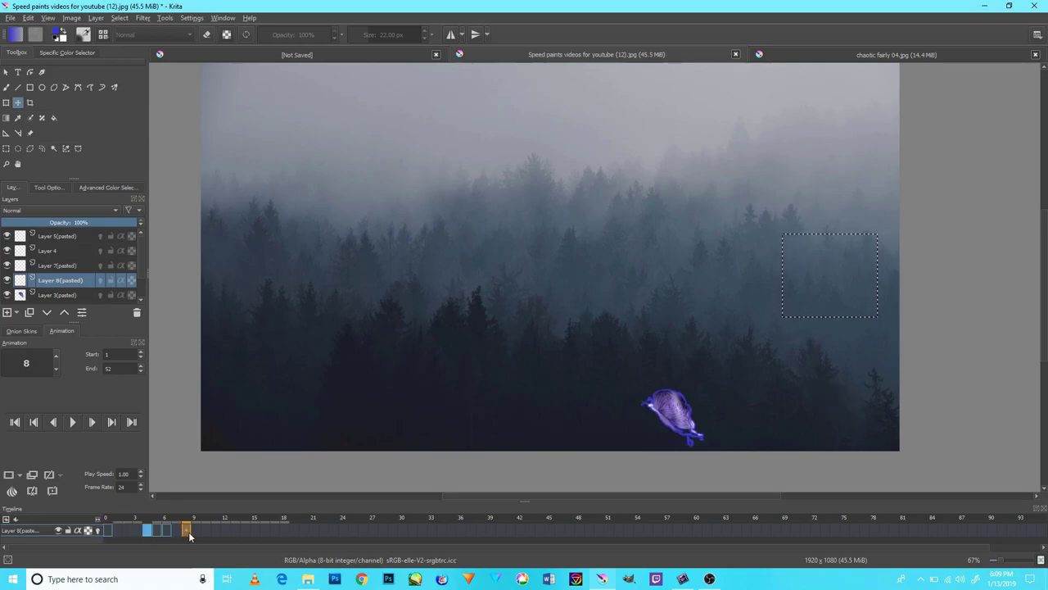
left_click_drag(189, 533, 236, 531)
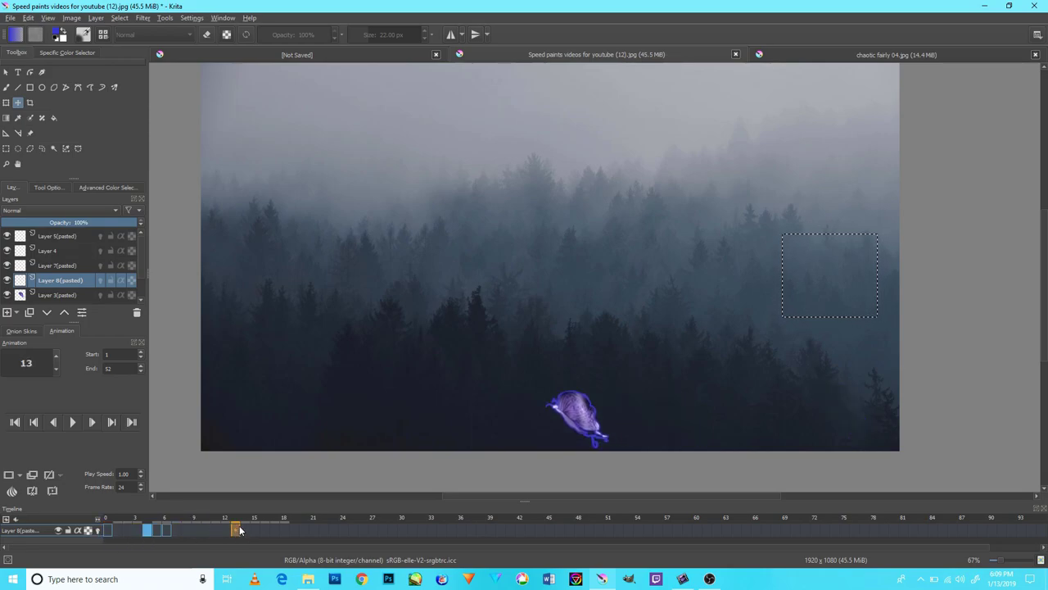
left_click(158, 530)
scroll(85, 279, "down", 1)
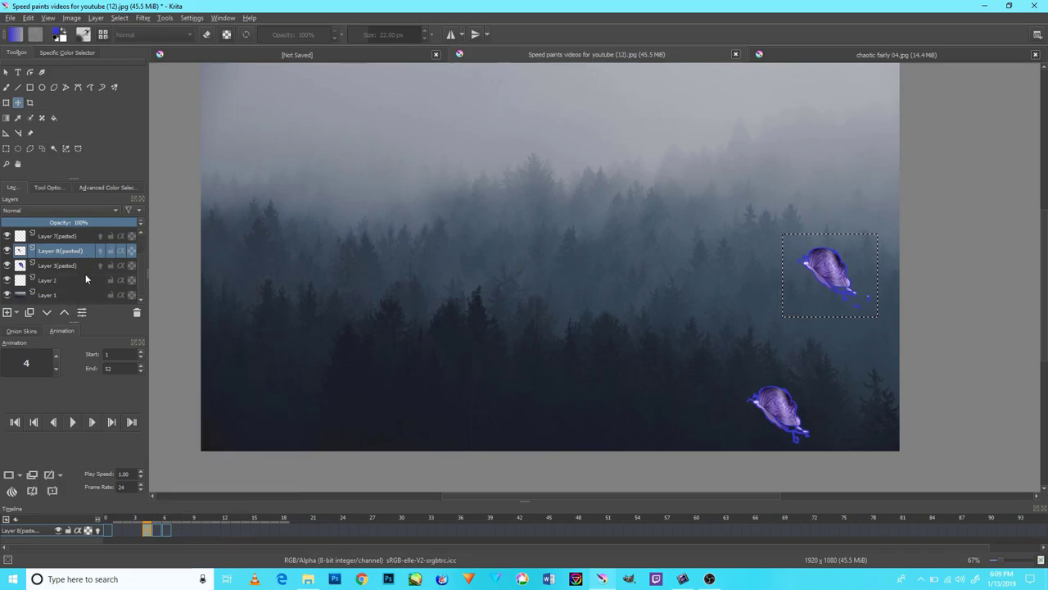
left_click(7, 267)
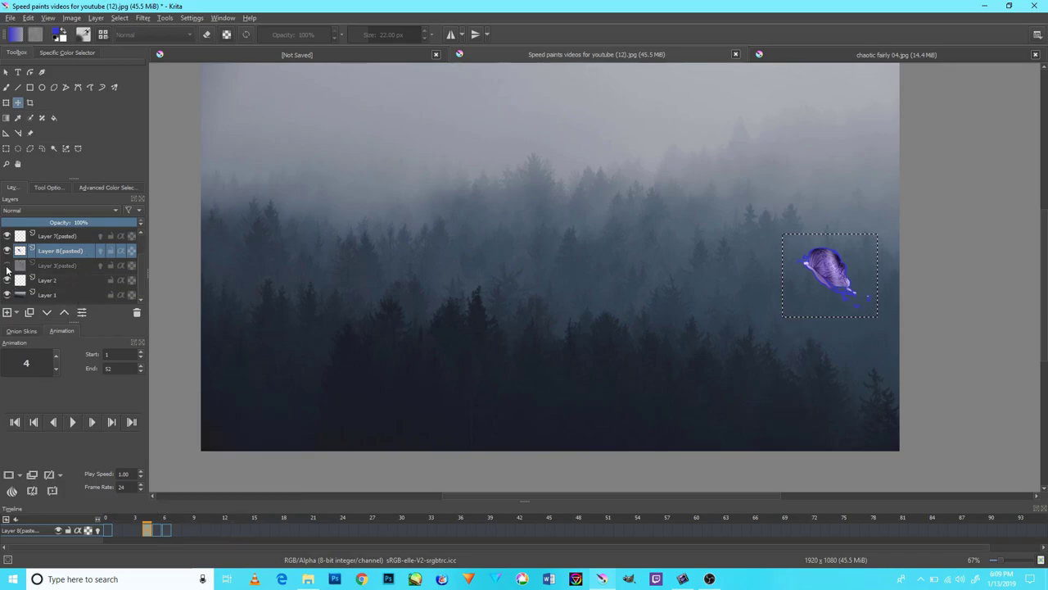
- Apply a frame command, then go back to frame 0 to confirm the upper snail shows
right_click(172, 532)
left_click(190, 510)
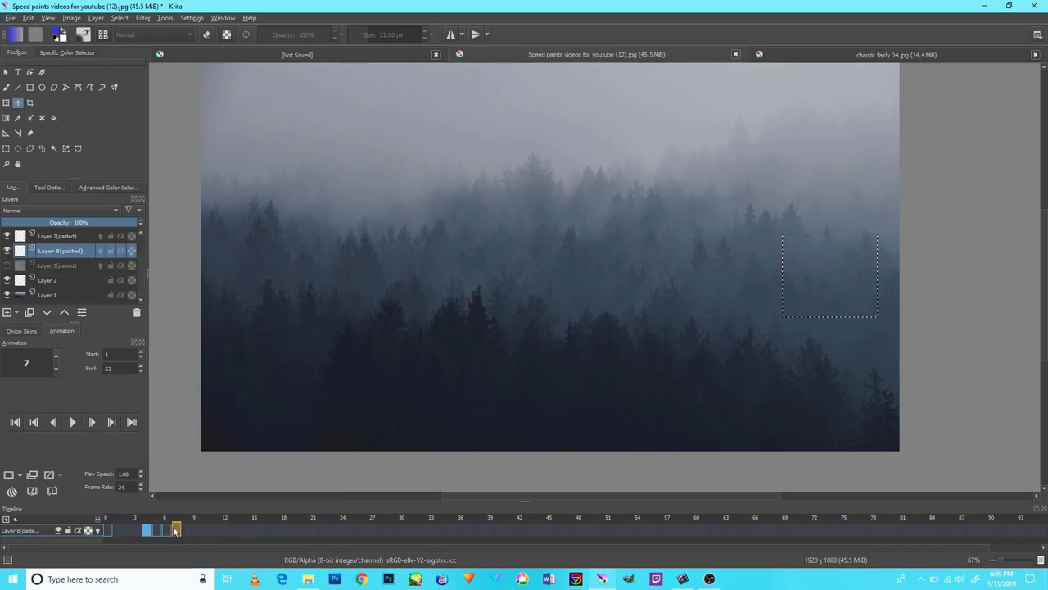
left_click_drag(175, 531, 127, 535)
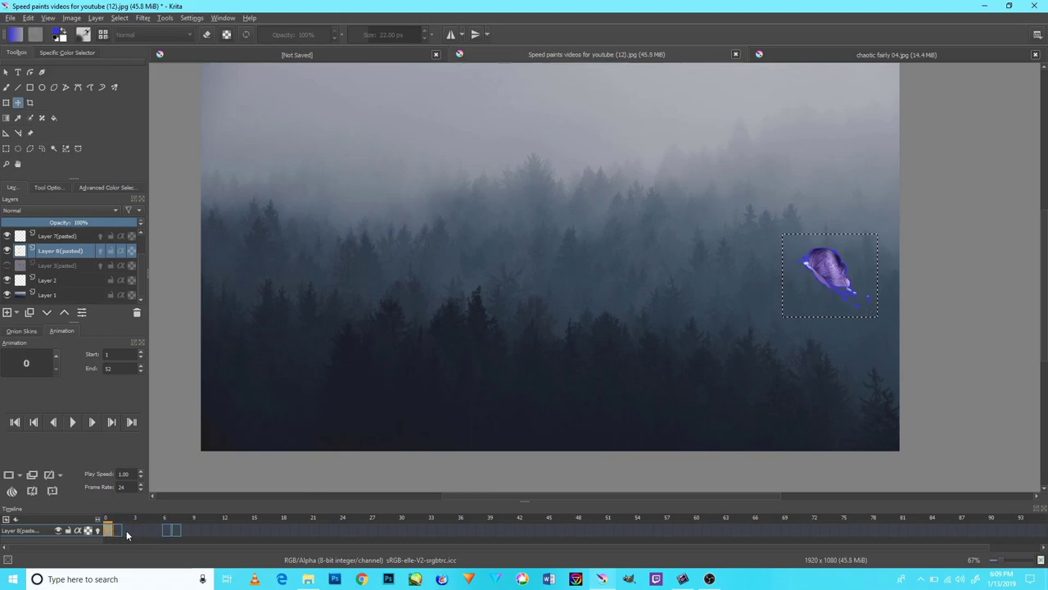
left_click(118, 530)
left_click(107, 530)
right_click(125, 533)
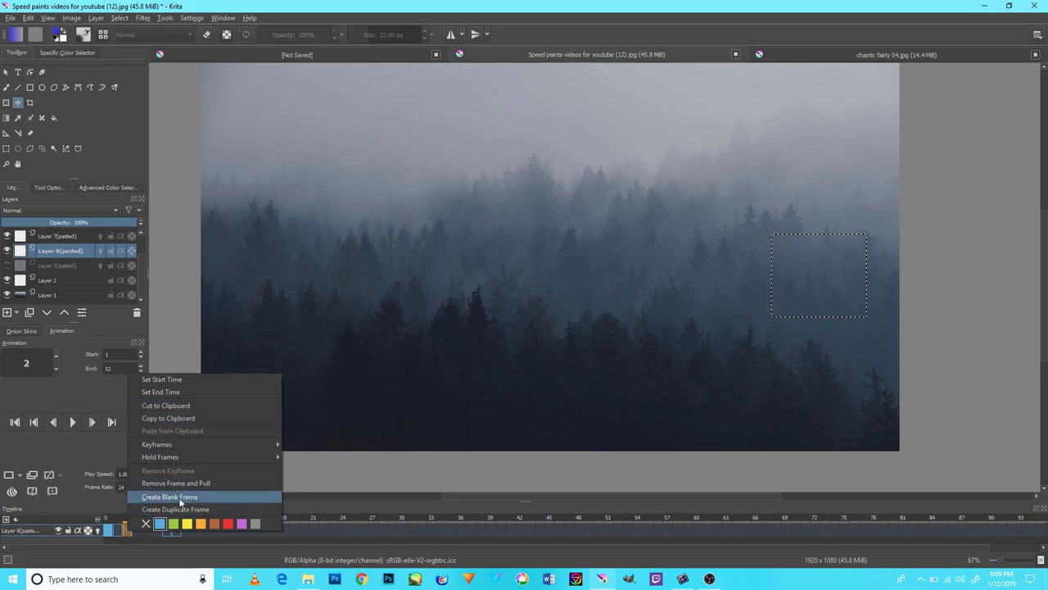
- Paste the snail into frame 12, then duplicate it onto frame 13 nudged slightly up-left
left_click(178, 498)
left_click(108, 531)
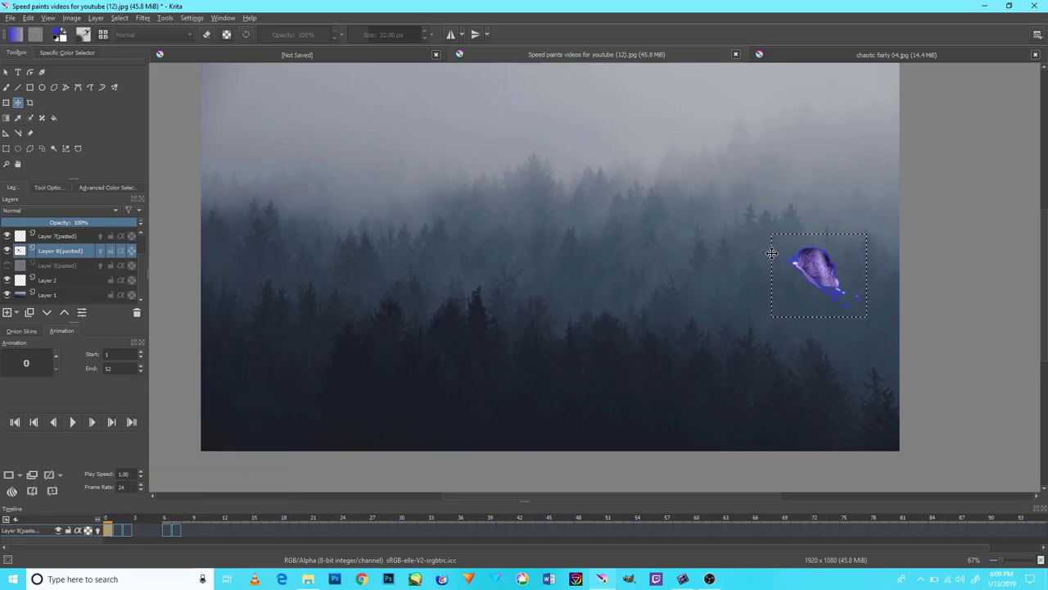
left_click(187, 530)
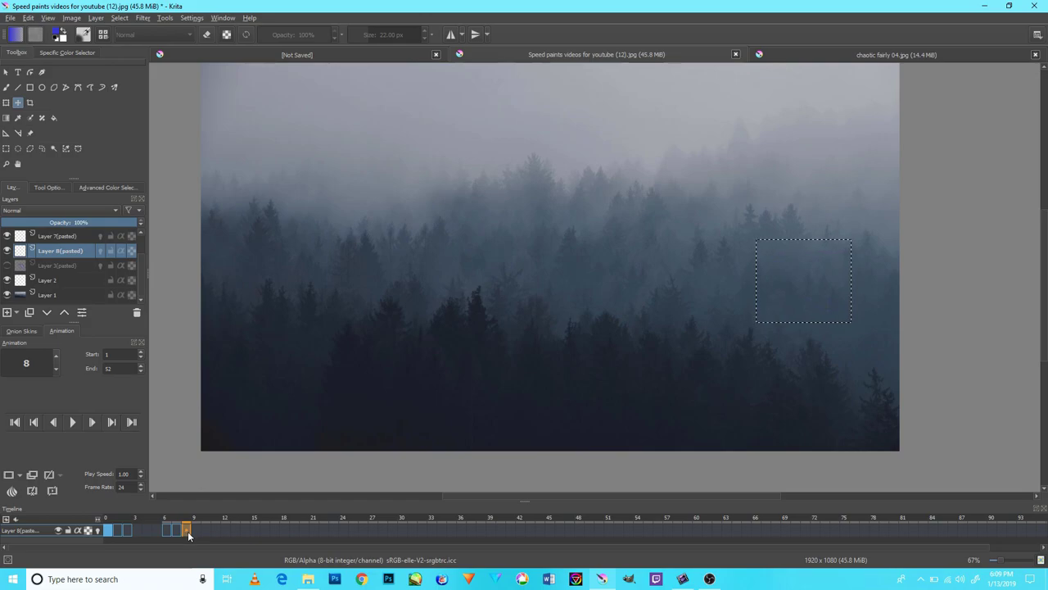
left_click(107, 531)
left_click(226, 530)
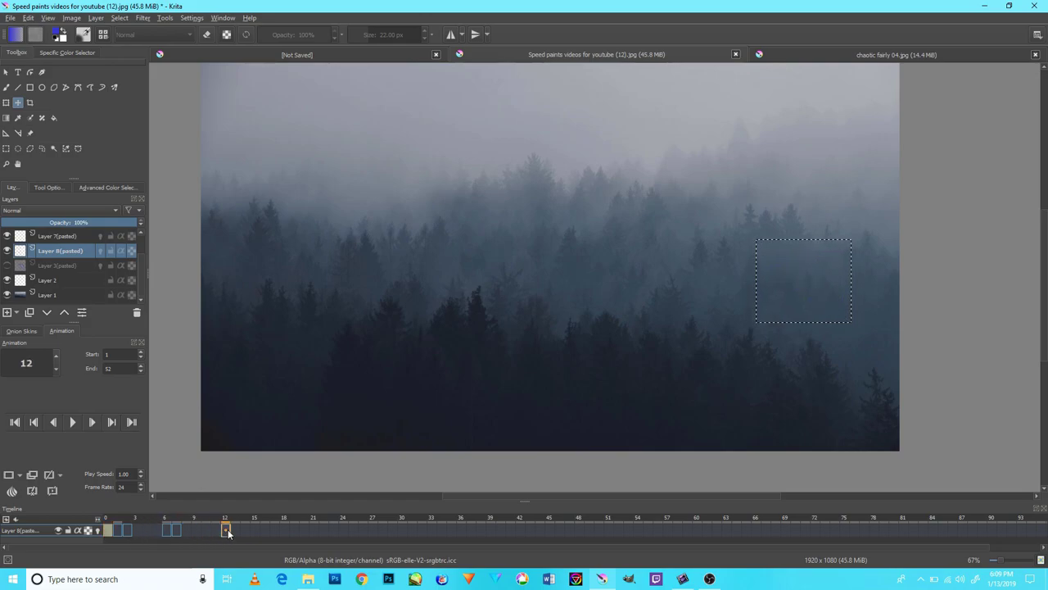
key("ctrl+v")
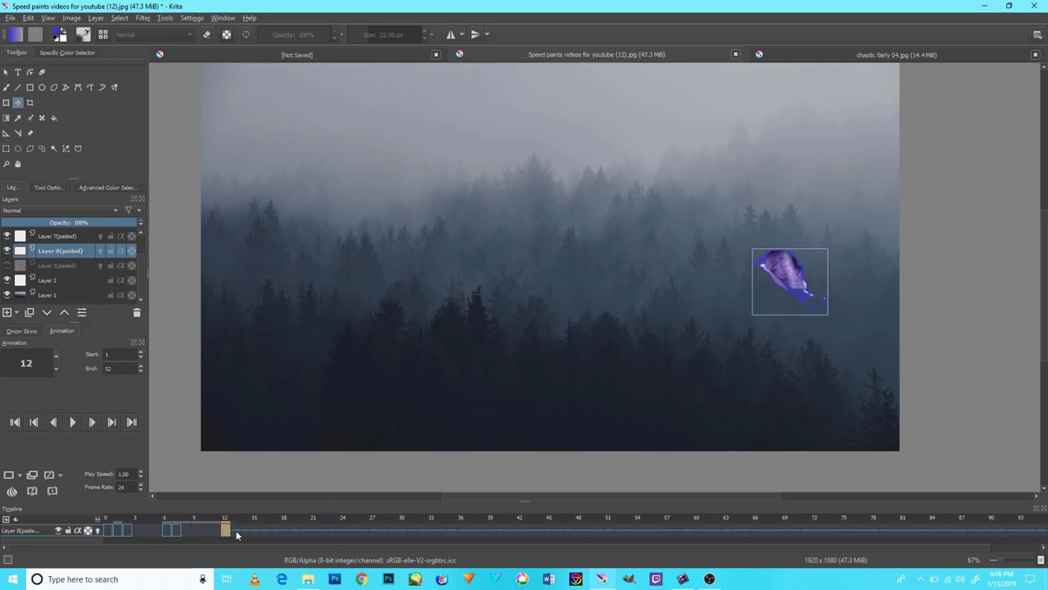
right_click(237, 532)
left_click(303, 506)
mouse_move(774, 285)
left_mouse_down()
mouse_move(744, 275)
mouse_move(699, 307)
left_mouse_up()
- Duplicate the snail onto frames 14 through 18, nudging it down-left at frame 18
right_click(244, 532)
left_click(275, 500)
right_click(259, 533)
left_click(283, 505)
right_click(263, 531)
left_click(283, 508)
right_click(274, 531)
left_click(283, 506)
right_click(286, 531)
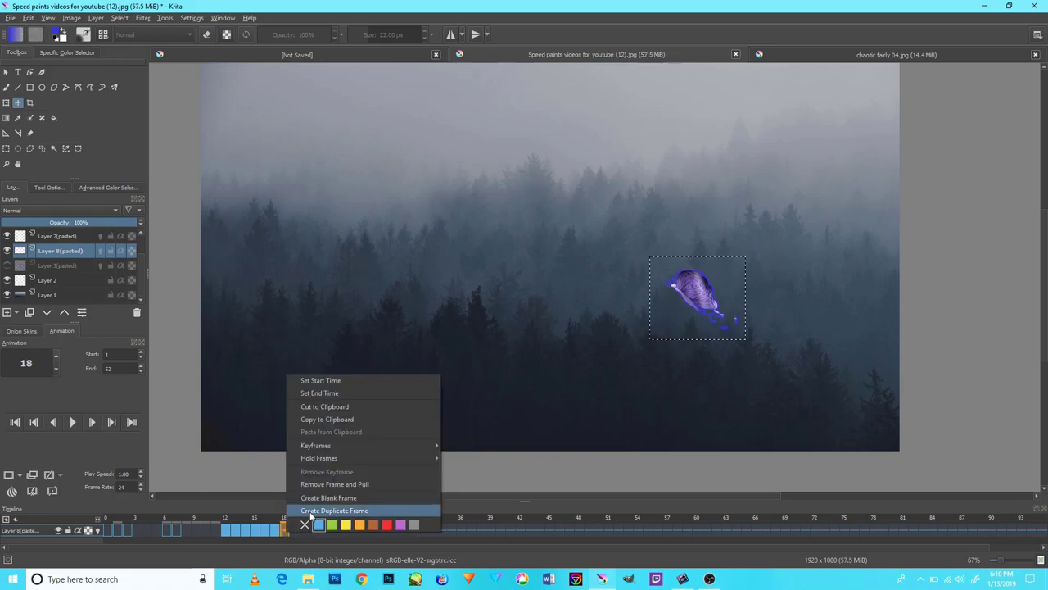
left_click(322, 509)
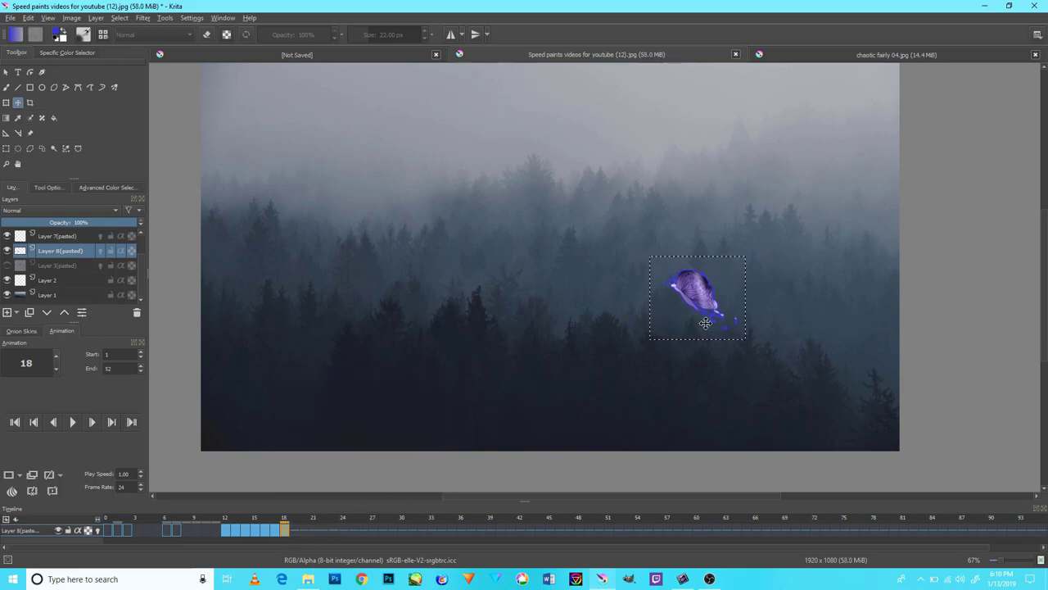
mouse_move(706, 324)
left_mouse_down()
mouse_move(647, 344)
mouse_move(674, 313)
left_mouse_up()
- Duplicate the snail onto frames 19 through 22, moving it a little left
right_click(296, 530)
left_click(331, 509)
right_click(305, 529)
left_click(341, 507)
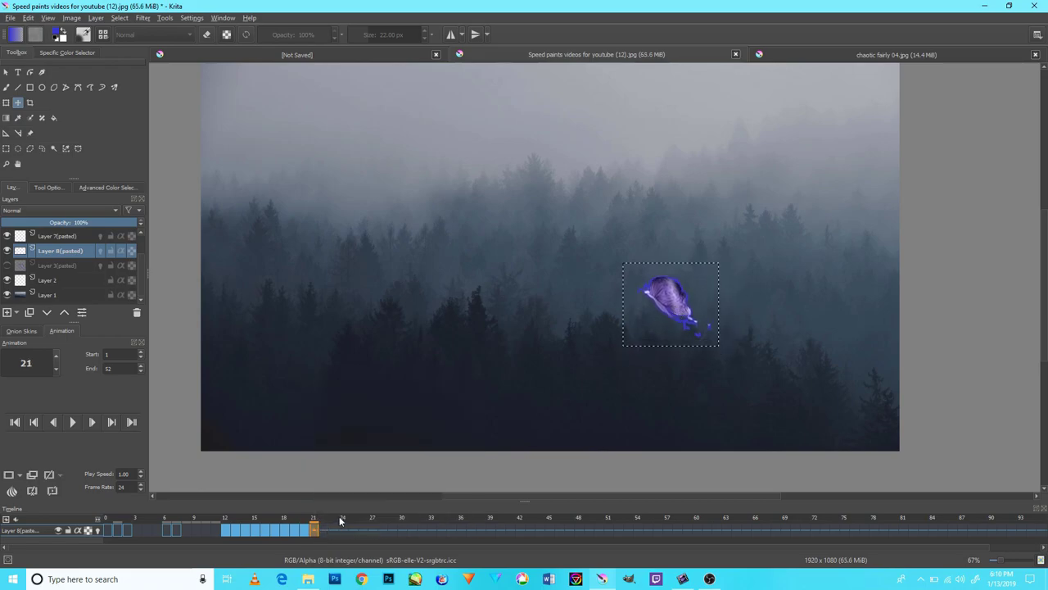
right_click(321, 530)
left_click(344, 508)
mouse_move(634, 336)
left_mouse_down()
mouse_move(607, 383)
mouse_move(589, 353)
left_mouse_up()
- Duplicate the snail onto frames 23 through 25, shifting it left with a slight tilt
right_click(332, 530)
left_click(369, 508)
right_click(346, 534)
left_click(389, 499)
right_click(355, 532)
left_click(391, 500)
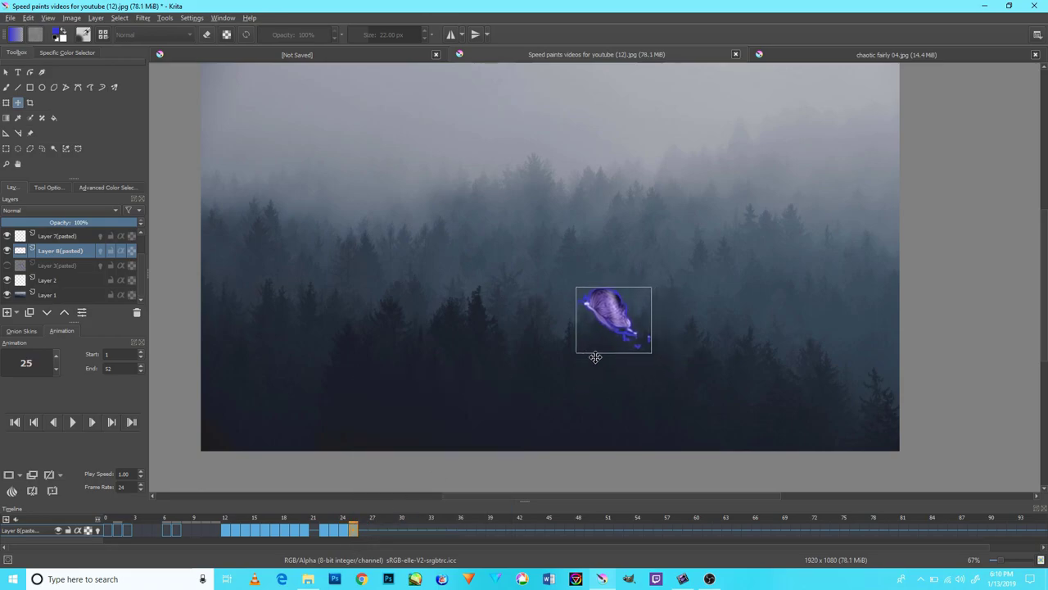
mouse_move(590, 350)
left_mouse_down()
mouse_move(566, 365)
mouse_move(528, 351)
mouse_move(536, 362)
left_mouse_up()
- Duplicate the snail onto frames 26 through 30, moving it about 17 px left
right_click(364, 534)
left_click(391, 503)
right_click(373, 532)
left_click(392, 503)
right_click(385, 530)
left_click(392, 503)
right_click(391, 532)
left_click(398, 503)
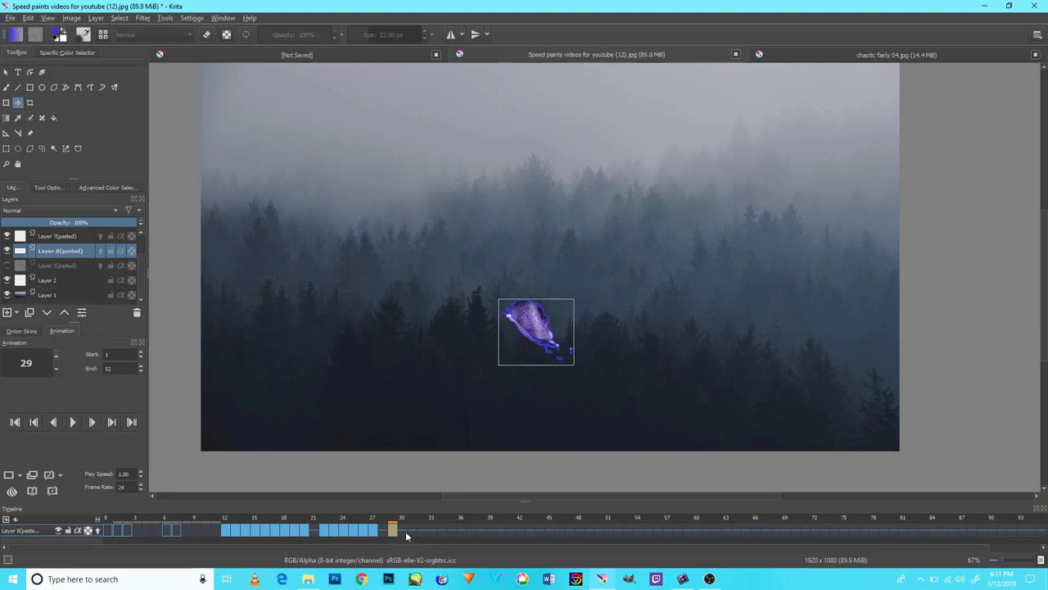
right_click(405, 530)
left_click(446, 504)
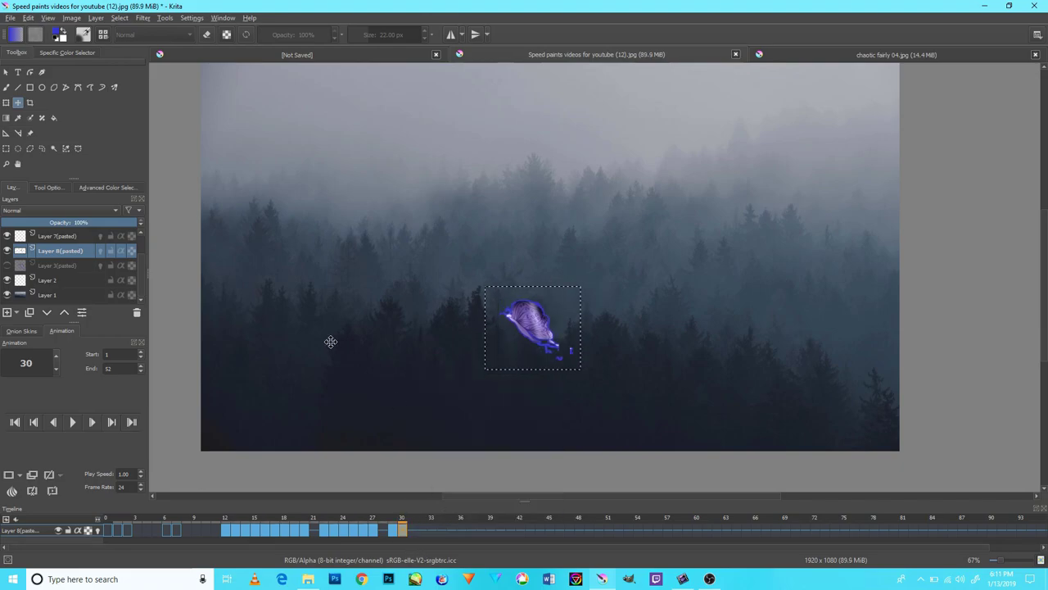
left_click_drag(500, 367, 486, 368)
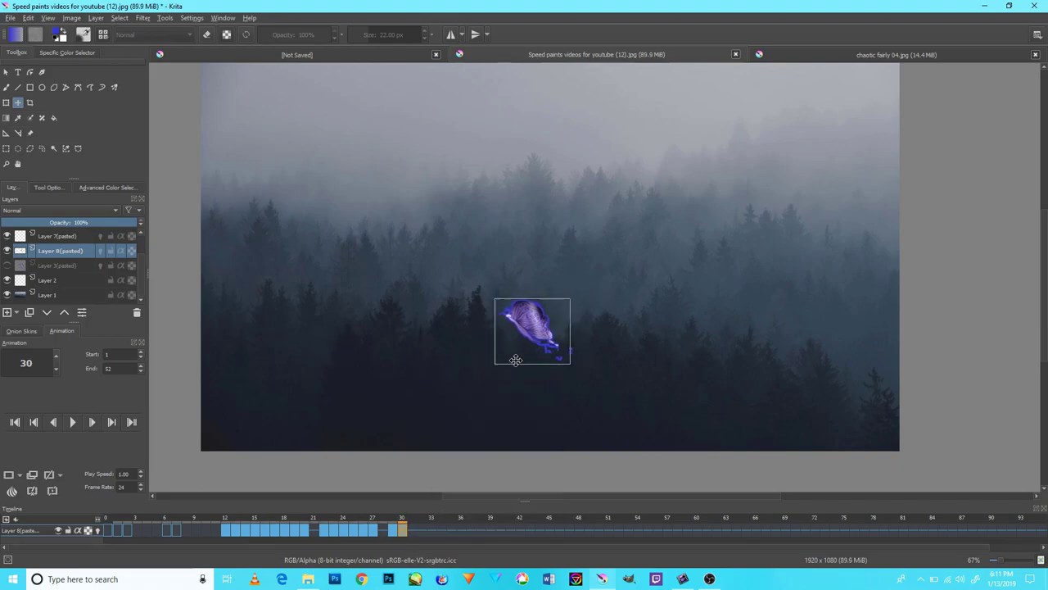
- Create duplicate frames 31, 32 and 33, nudging the snail left on each
right_click(413, 529)
right_click(417, 529)
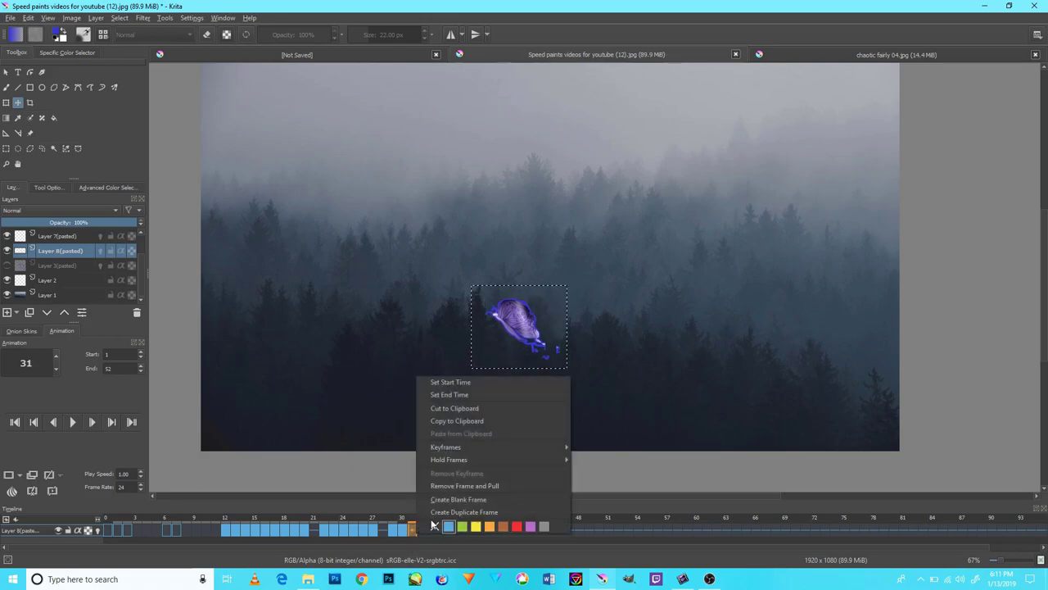
left_click(458, 508)
left_click_drag(517, 363, 505, 361)
left_click(423, 530)
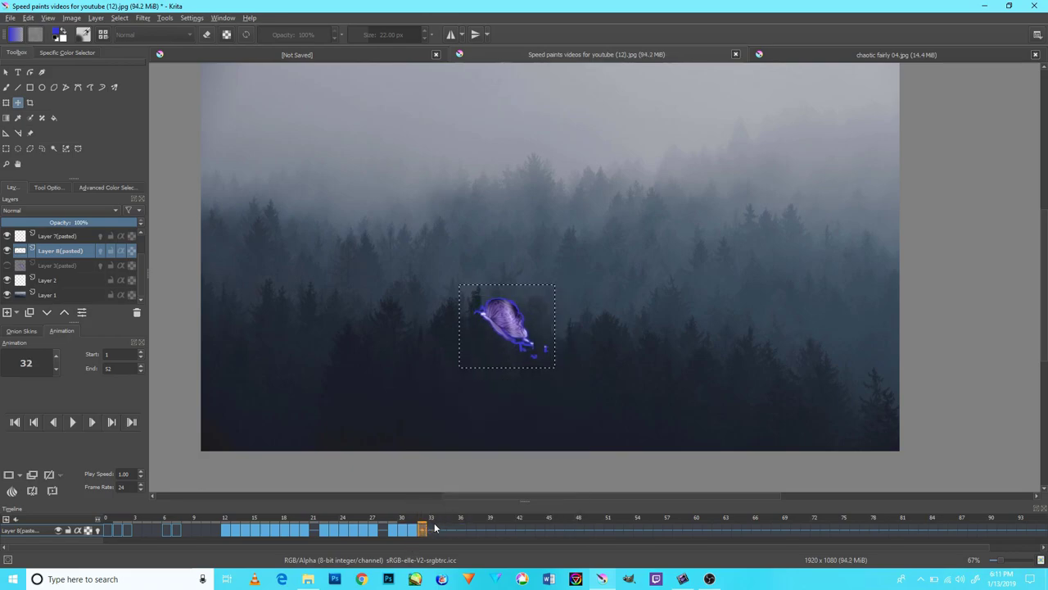
right_click(421, 532)
left_click(455, 508)
left_click_drag(508, 375, 484, 362)
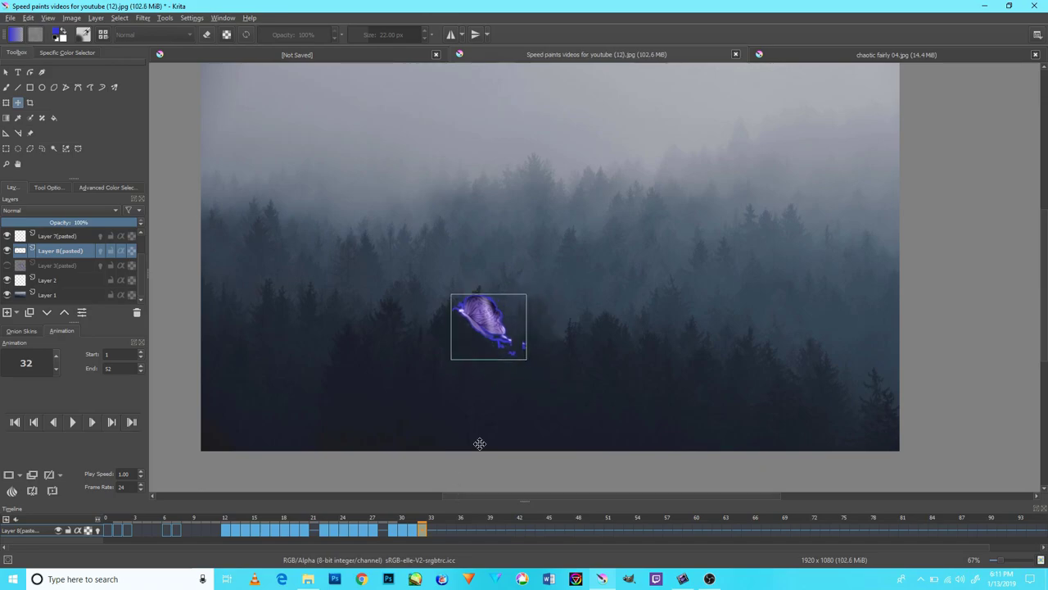
left_click(432, 530)
right_click(432, 530)
left_click(454, 508)
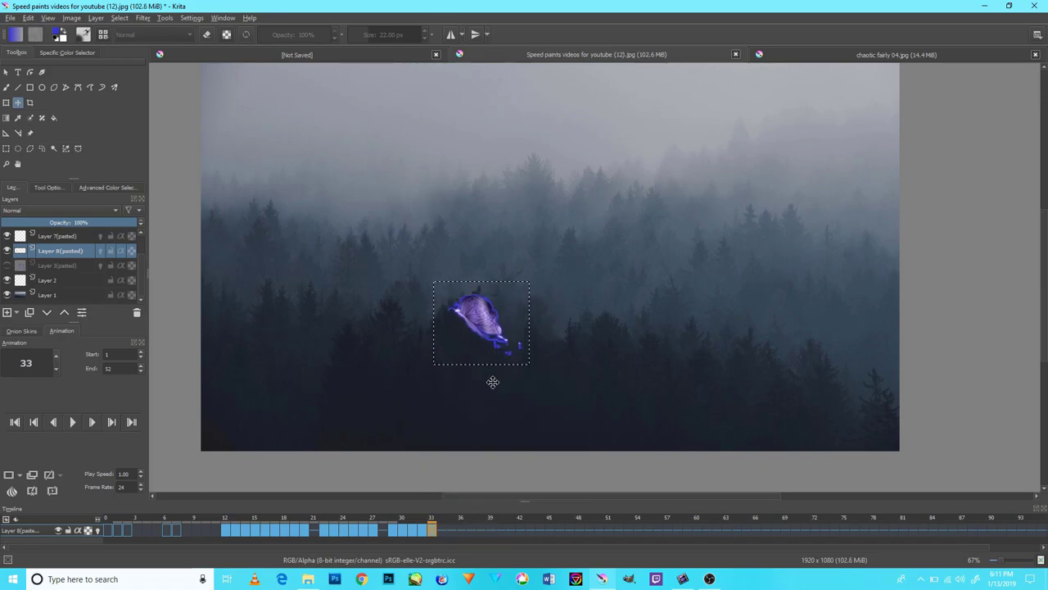
mouse_move(492, 381)
left_mouse_down()
mouse_move(494, 361)
mouse_move(467, 371)
left_mouse_up()
- Duplicate the snail onto frames 34 through 36, shifting it a few pixels left
left_click(444, 532)
right_click(445, 532)
left_click(456, 508)
left_click(451, 529)
right_click(451, 530)
left_click(457, 502)
left_click(461, 532)
right_click(460, 532)
left_click(479, 503)
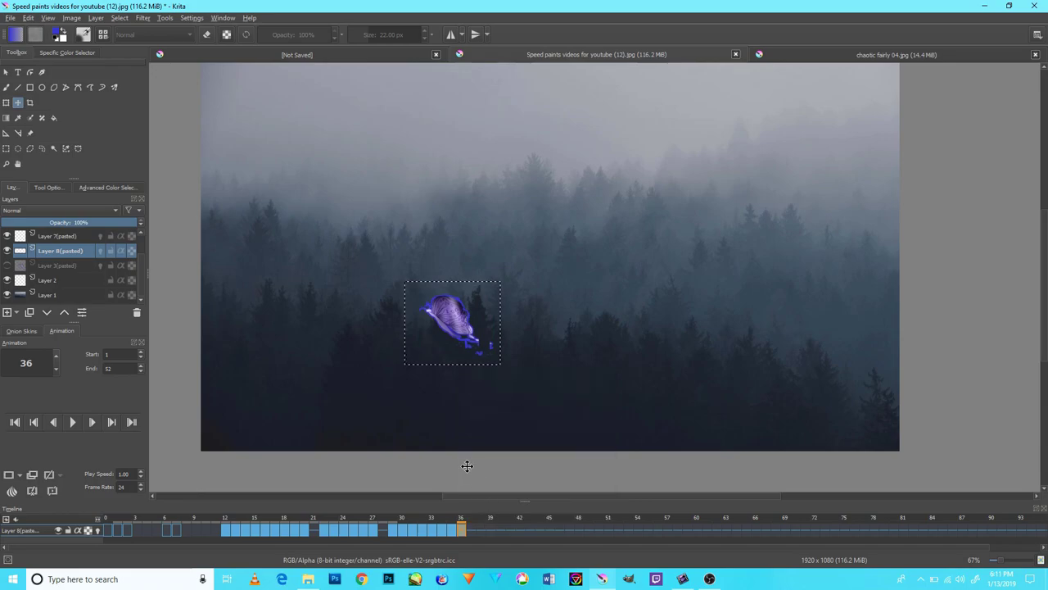
left_click_drag(479, 358, 474, 358)
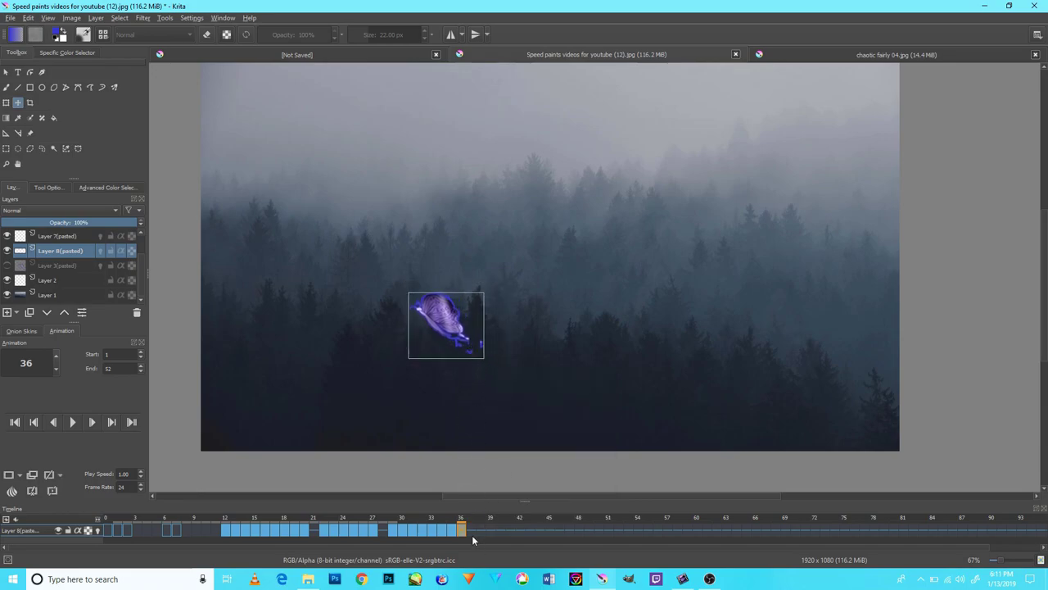
- Create duplicate frames 37 through 39, moving the snail left and transforming it on 39
left_click(471, 531)
right_click(472, 530)
left_click(491, 499)
left_click_drag(465, 429, 453, 427)
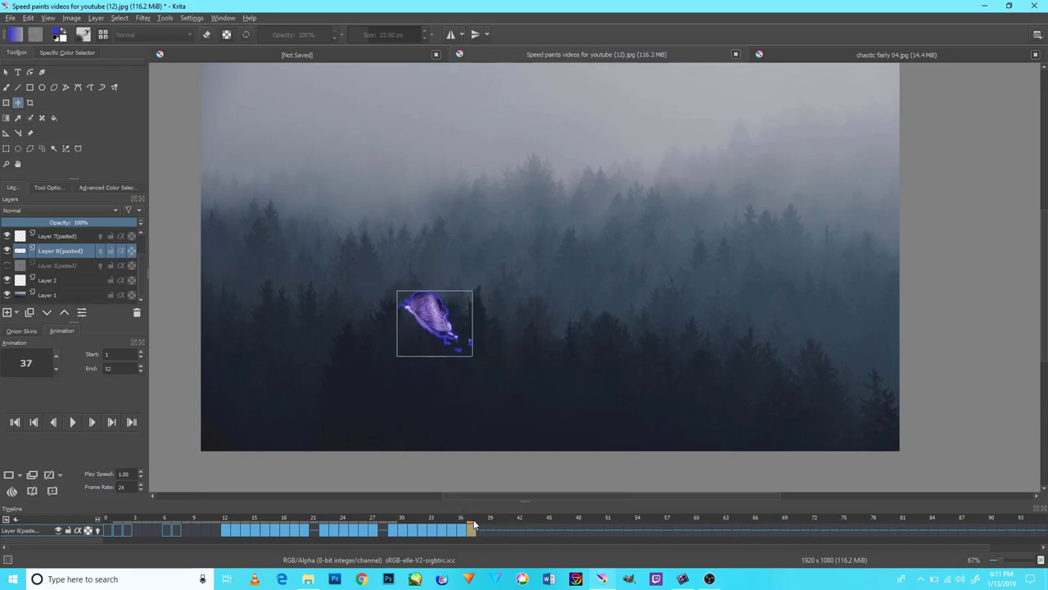
left_click(480, 531)
right_click(479, 530)
left_click(524, 509)
left_click_drag(459, 371, 444, 371)
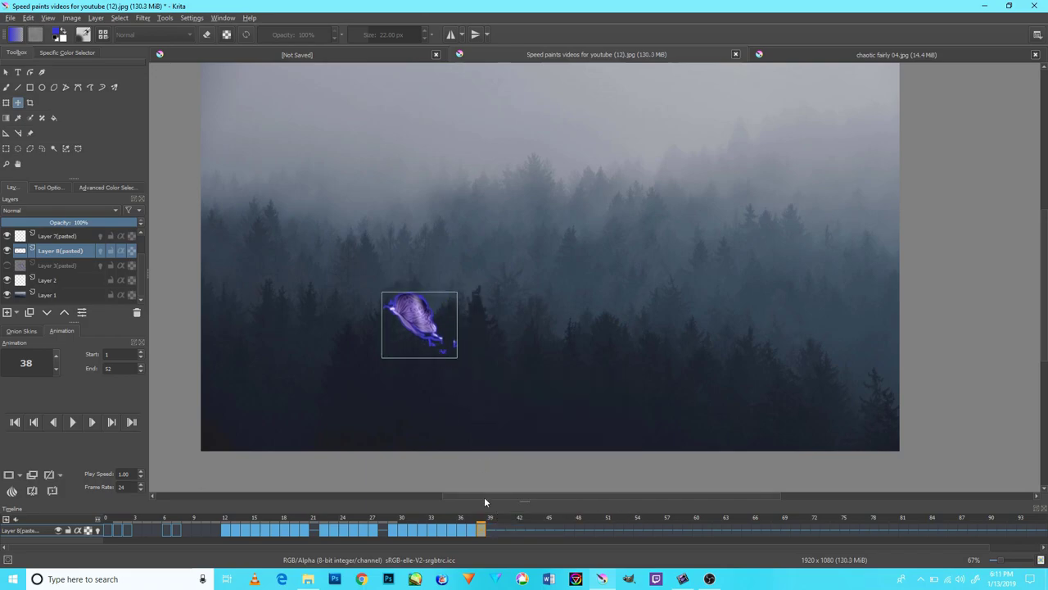
left_click(490, 531)
right_click(490, 531)
left_click(516, 508)
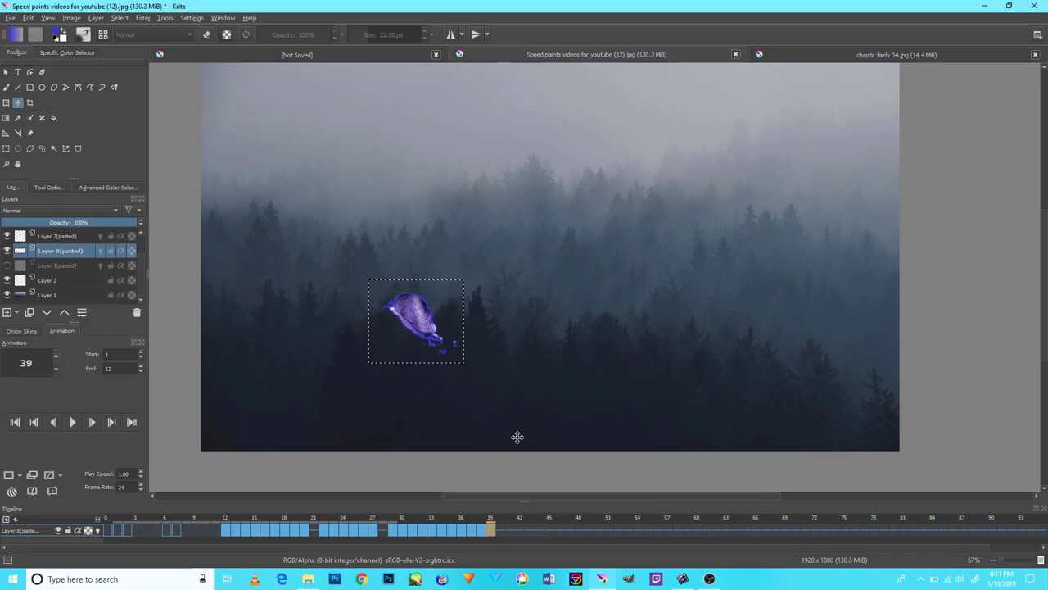
key("ctrl+shift+a")
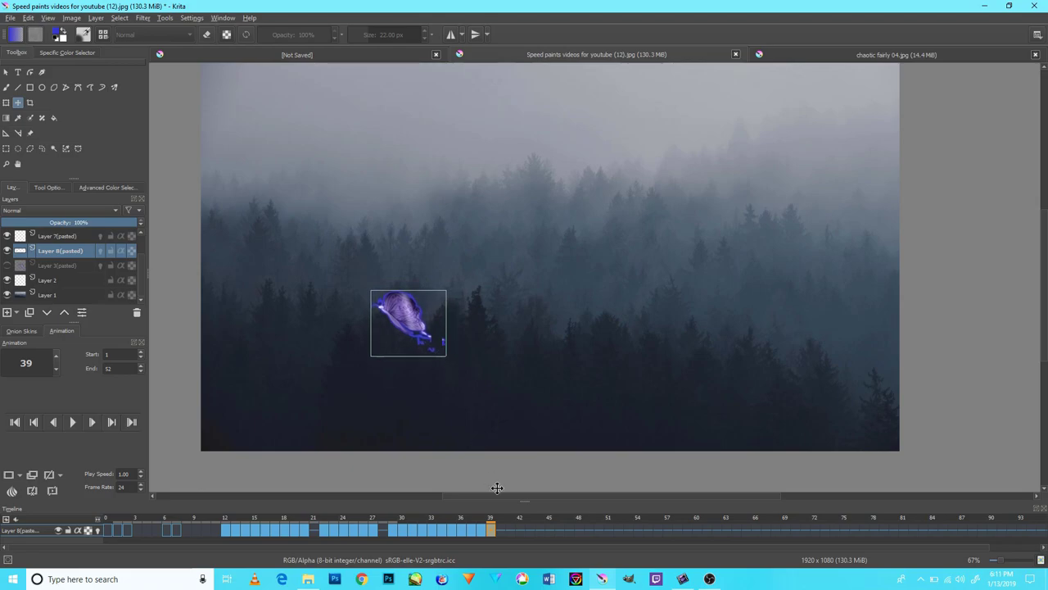
- Duplicate the snail onto frames 41 through 44, moving it up-left then down-left
left_click(502, 530)
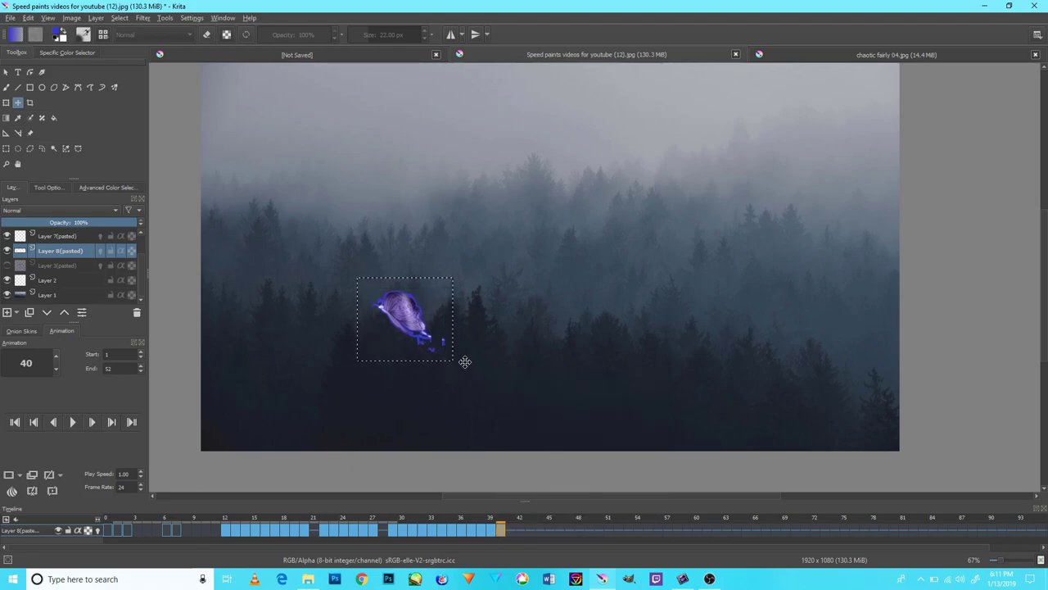
right_click(509, 531)
left_click(573, 511)
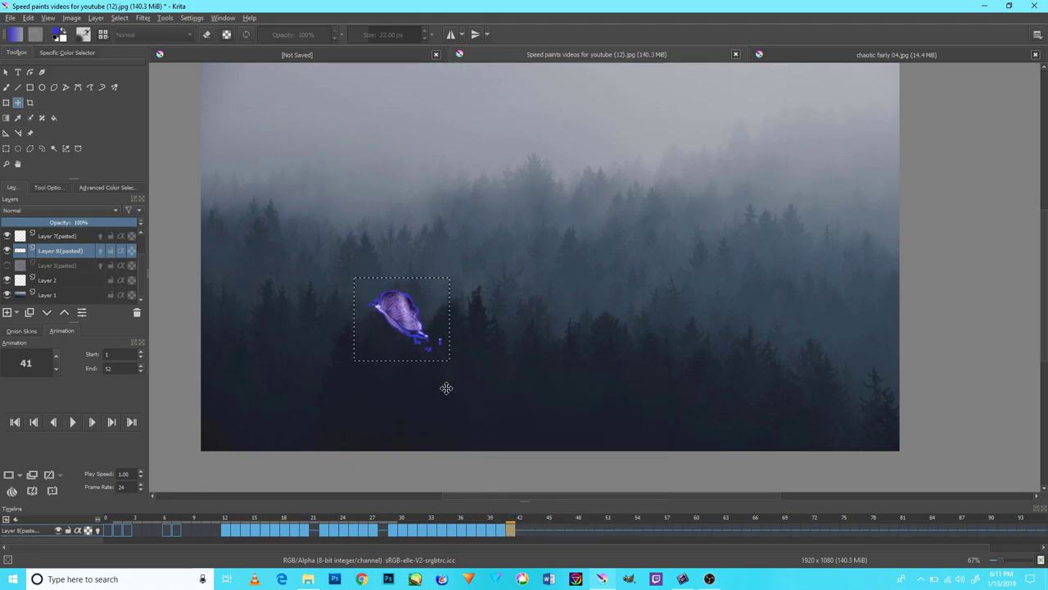
left_click_drag(446, 388, 425, 376)
right_click(520, 531)
left_click(540, 508)
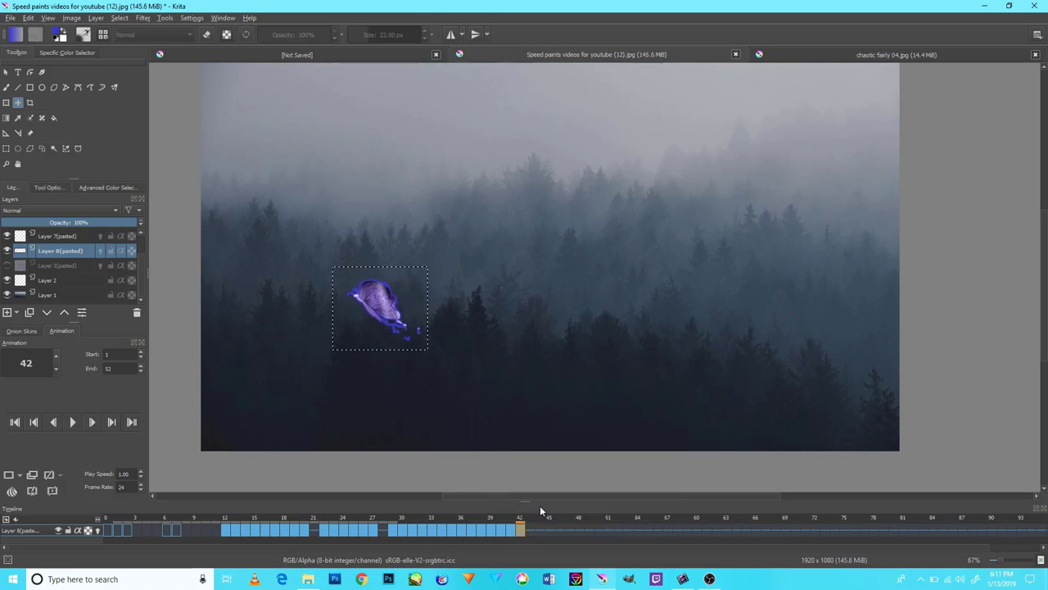
mouse_move(388, 329)
left_mouse_down()
mouse_move(367, 311)
mouse_move(357, 349)
left_mouse_up()
right_click(529, 530)
left_click(573, 513)
right_click(539, 531)
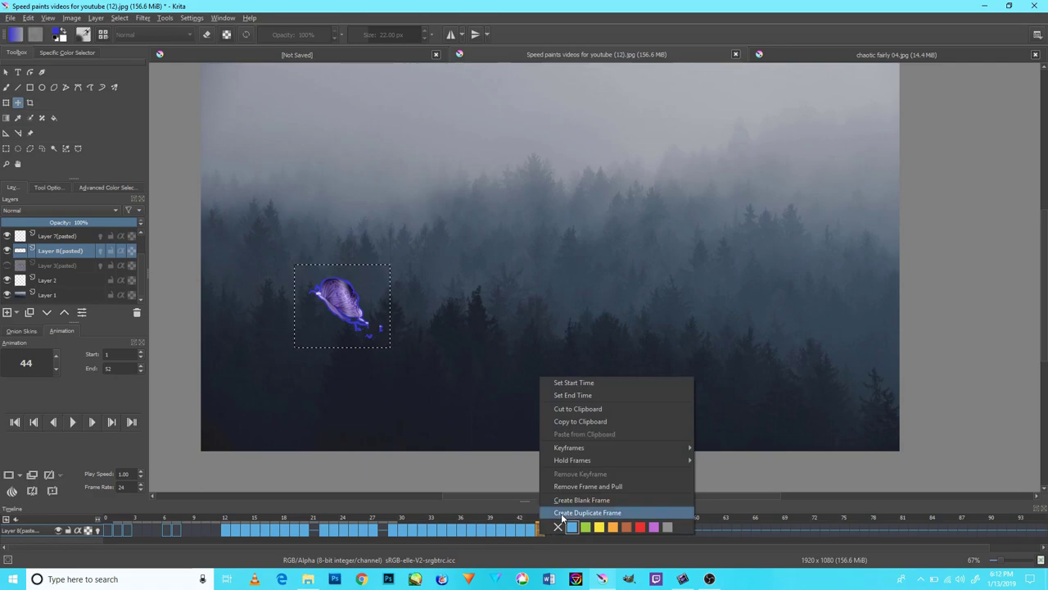
left_click(577, 513)
left_click_drag(424, 369, 414, 380)
- Duplicate the snail onto frames 45 through 47, moving it further left
right_click(550, 530)
left_click(573, 512)
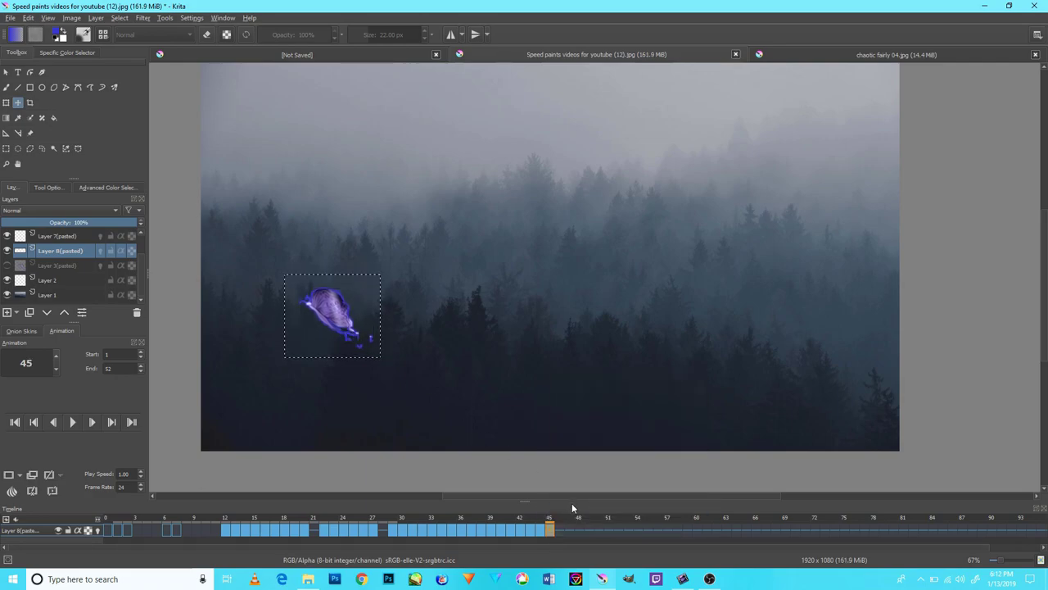
left_click_drag(529, 452, 503, 461)
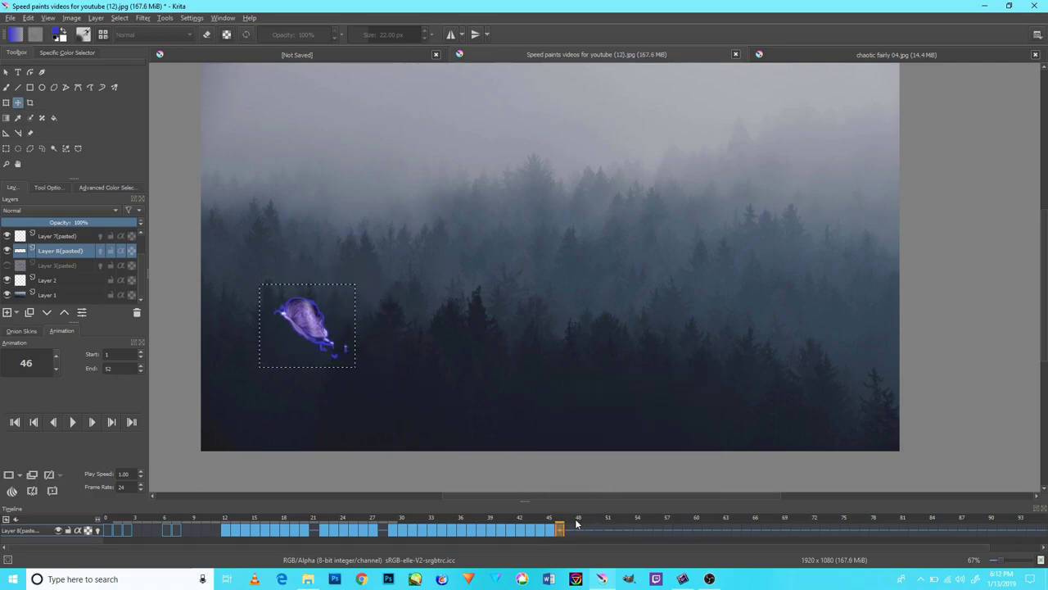
right_click(562, 532)
left_click(585, 510)
mouse_move(332, 354)
left_mouse_down()
mouse_move(312, 343)
mouse_move(295, 364)
mouse_move(277, 345)
mouse_move(291, 381)
left_mouse_up()
right_click(565, 530)
left_click(588, 509)
- Duplicate the snail onto frames 48 through 51, pushing it off the canvas's left edge
right_click(581, 533)
left_click(589, 509)
right_click(590, 533)
left_click(594, 509)
right_click(600, 531)
left_click(603, 509)
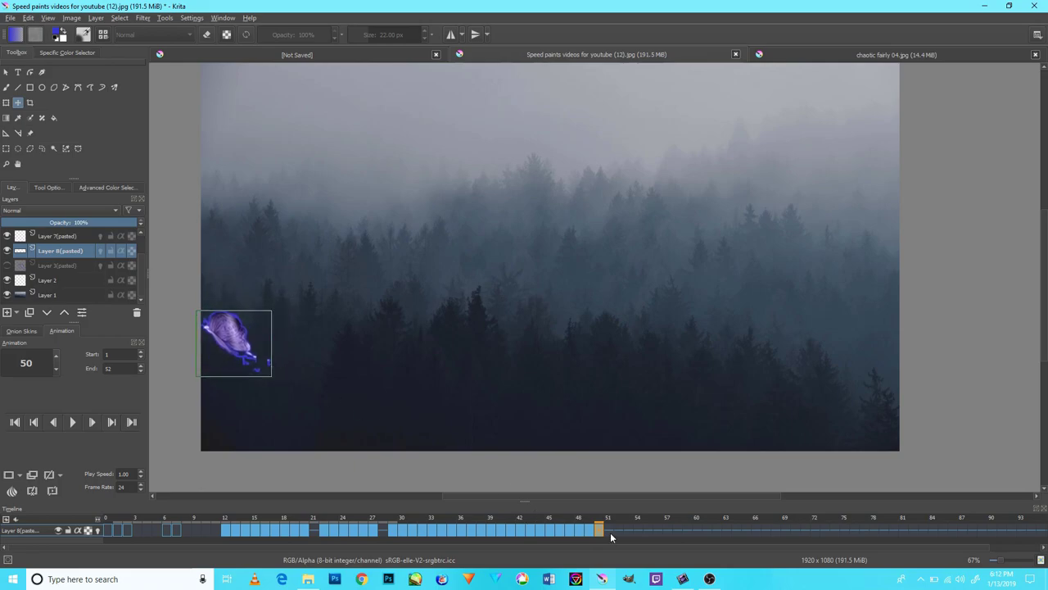
right_click(610, 532)
left_click(627, 509)
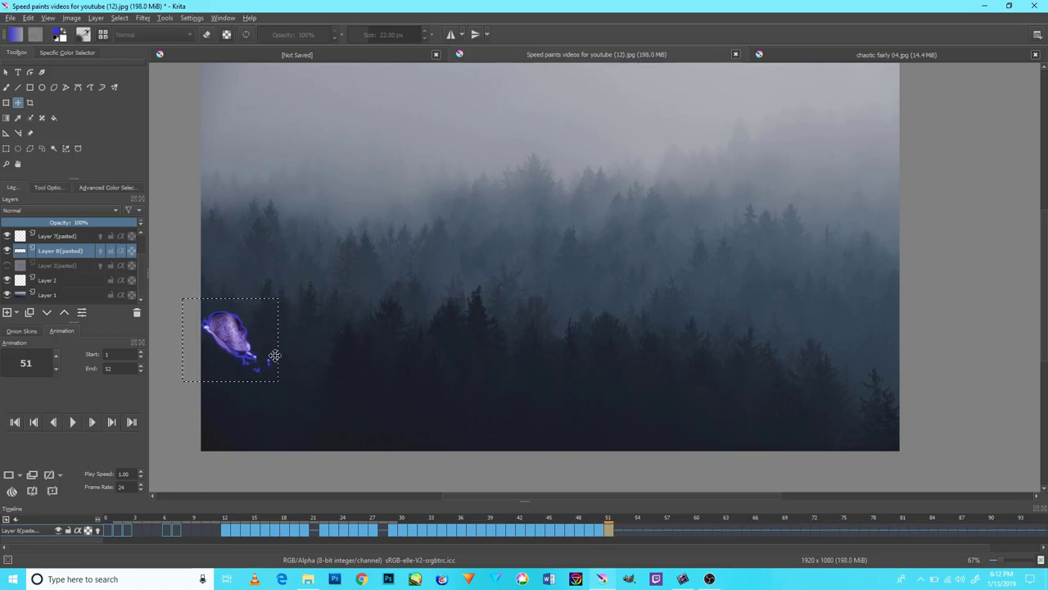
left_click_drag(276, 351, 256, 367)
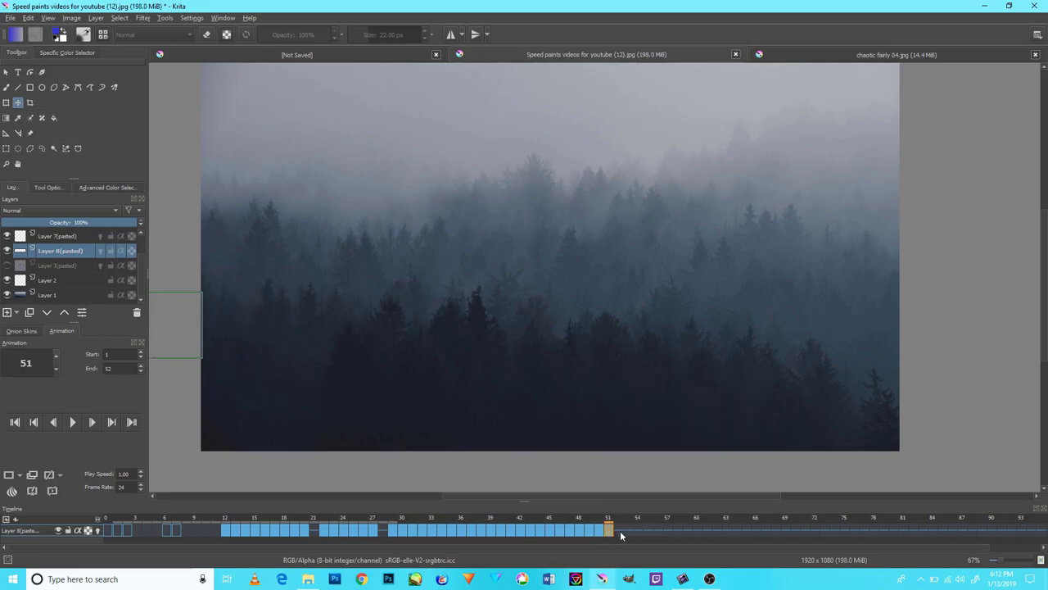
right_click(620, 530)
- Add the final duplicate frame 52, then play and stop the snail animation twice
left_click(632, 511)
left_click(72, 421)
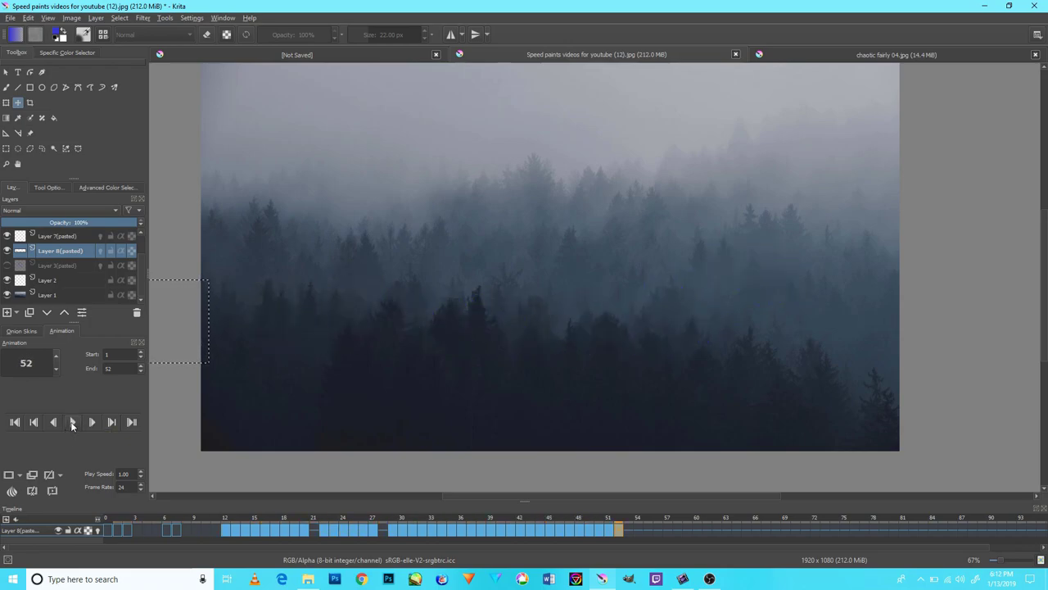
left_click(72, 422)
left_click(72, 422)
left_click(75, 422)
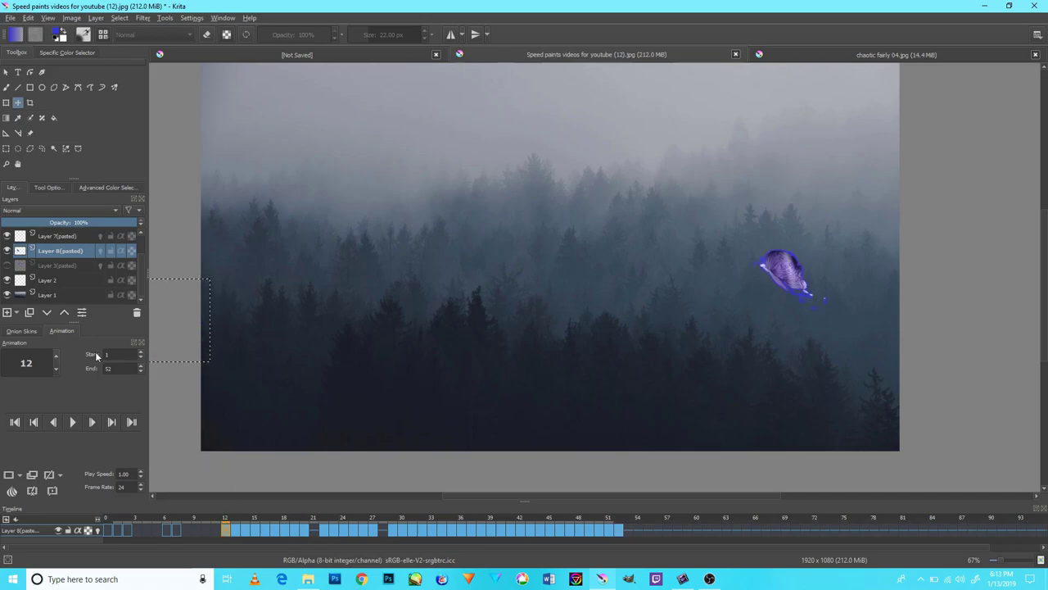
- Copy the selected snail, paste it as a new layer, and move it upward
key("b")
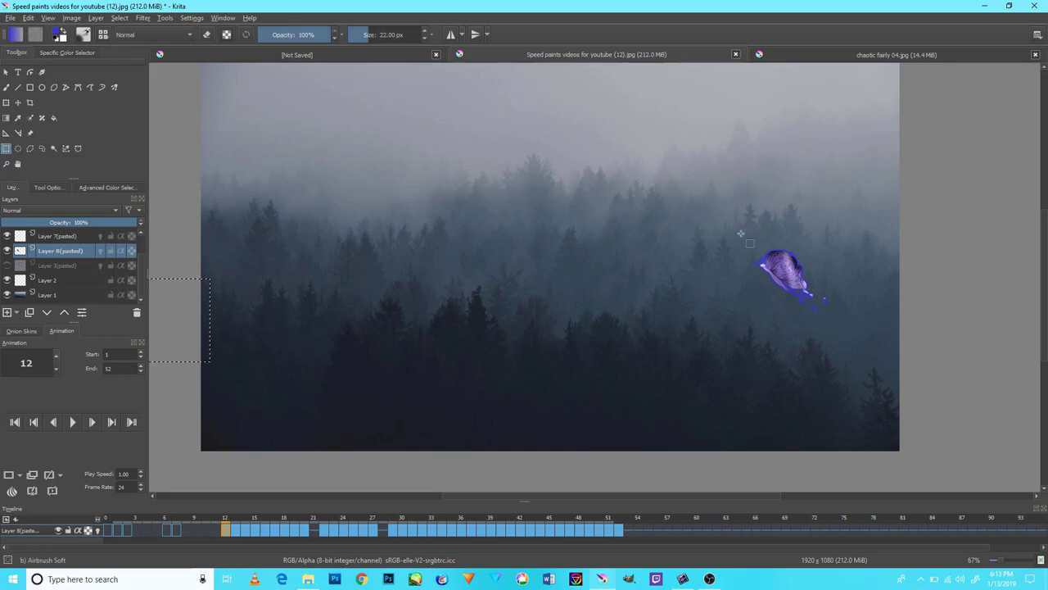
left_click_drag(745, 235, 848, 315)
left_click(31, 19)
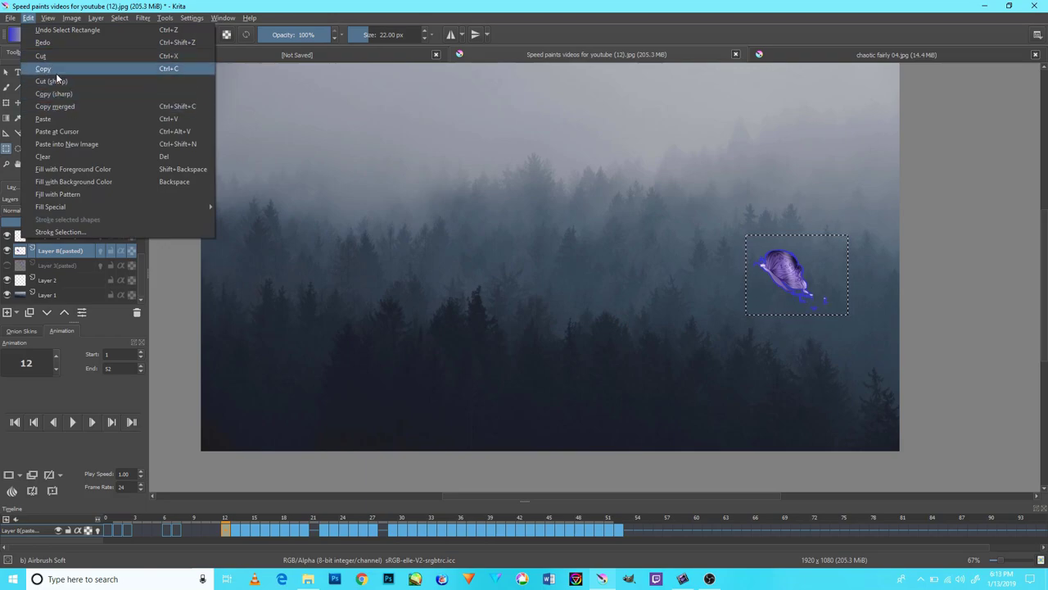
left_click(56, 73)
left_click(28, 18)
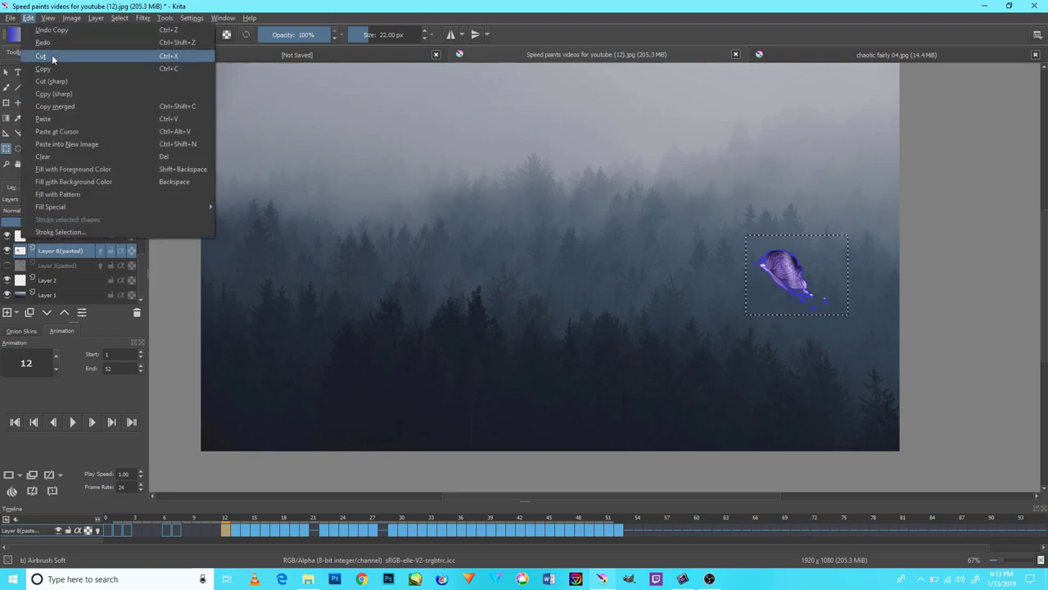
left_click(47, 125)
left_click(18, 103)
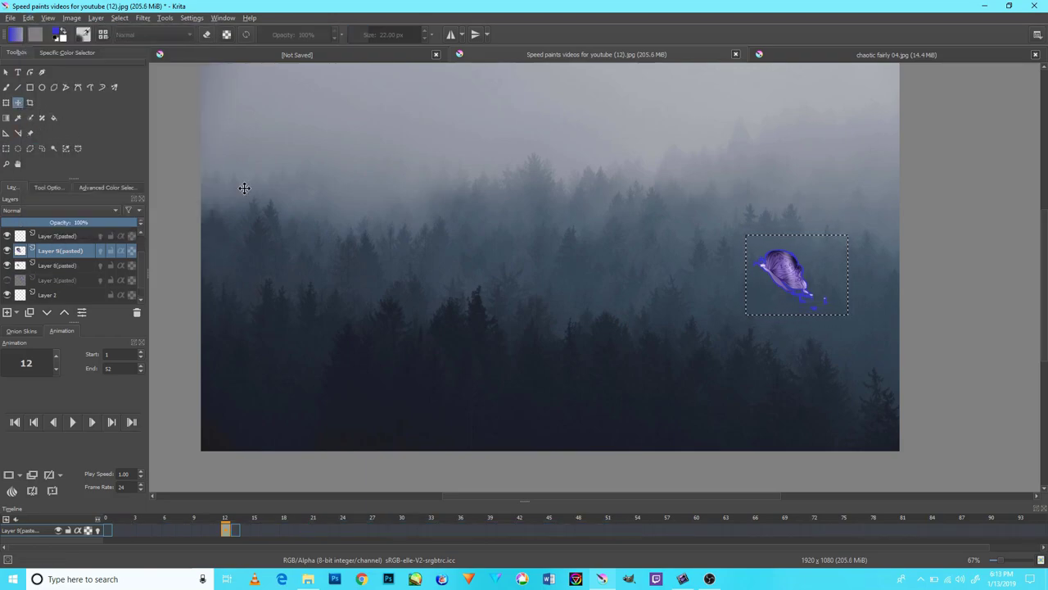
mouse_move(786, 278)
left_mouse_down()
mouse_move(795, 219)
mouse_move(835, 150)
left_mouse_up()
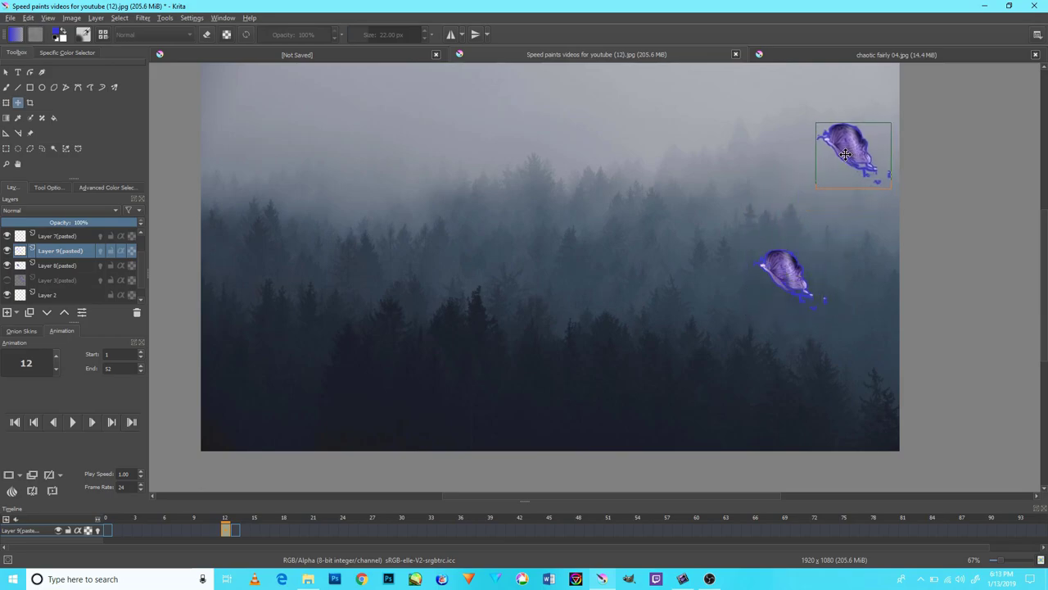
- Undo the misplaced snail copy and paste the snail again onto a new layer
left_click(7, 149)
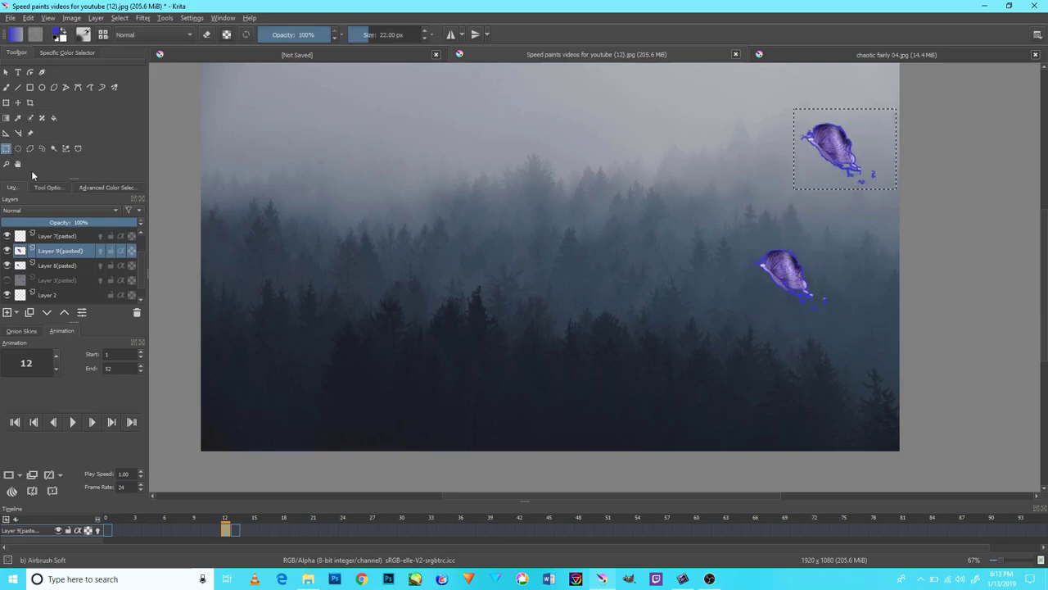
left_click(7, 103)
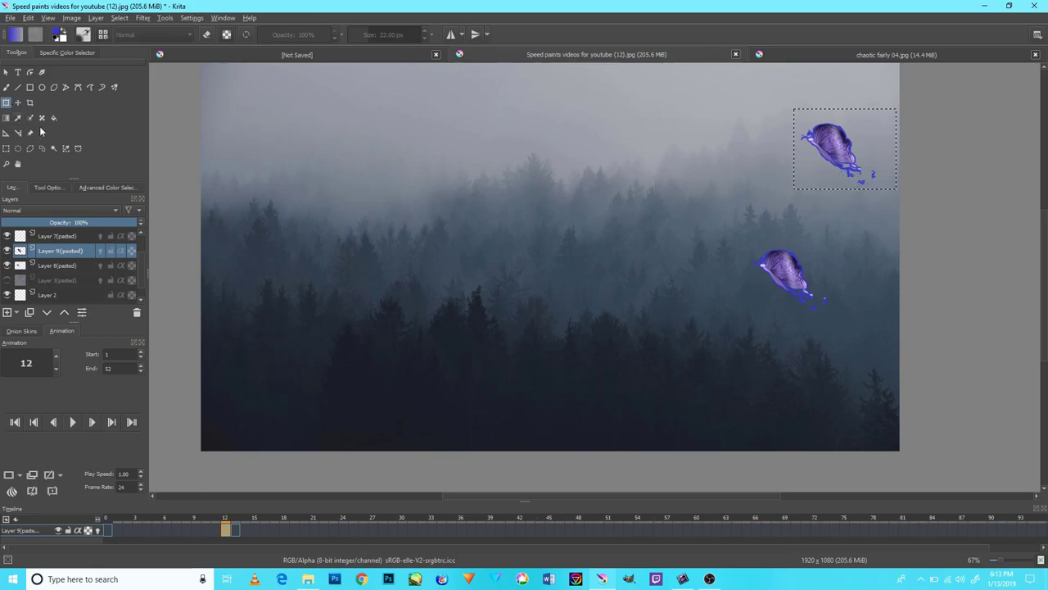
left_click(6, 148)
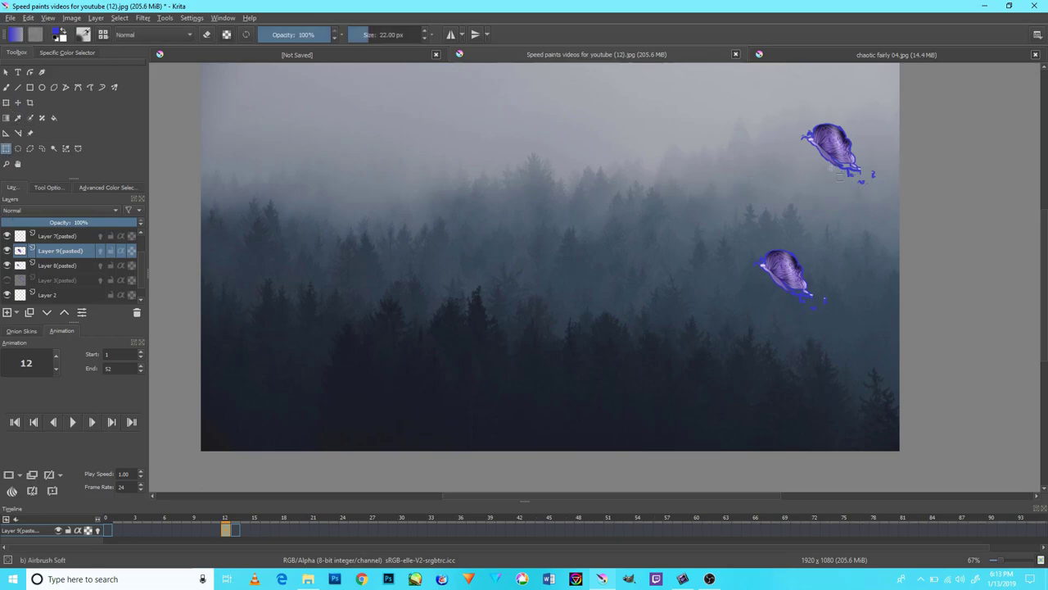
key("ctrl+y")
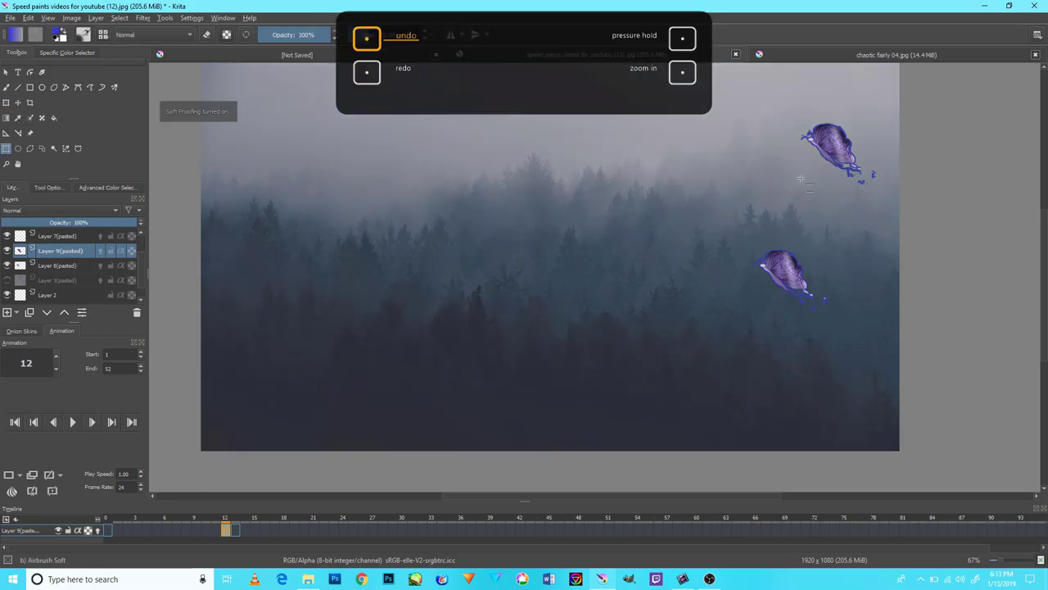
key("ctrl+y")
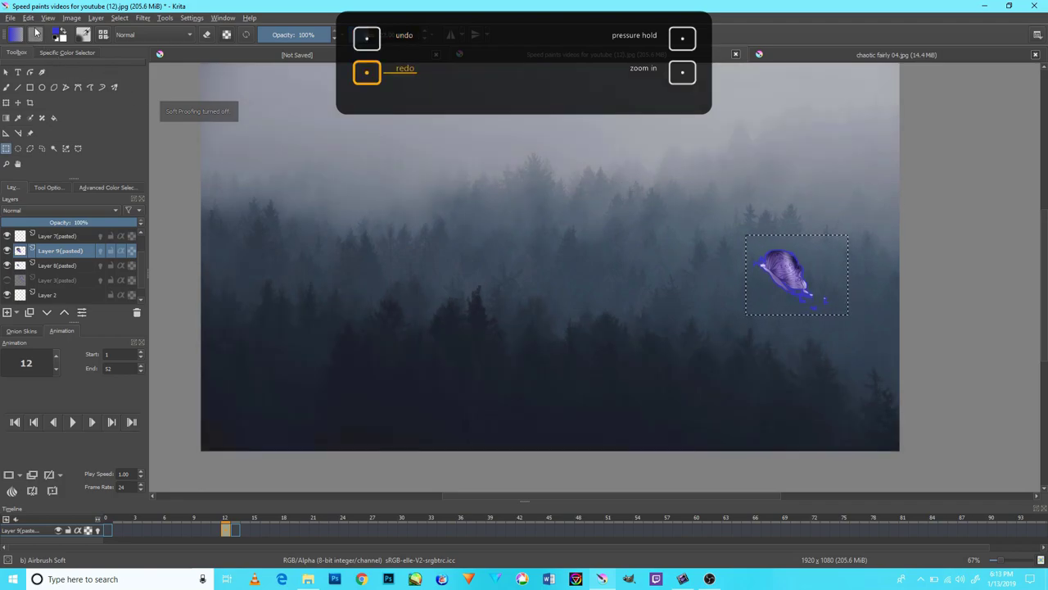
left_click(28, 17)
left_click(42, 68)
left_click(28, 17)
left_click(43, 119)
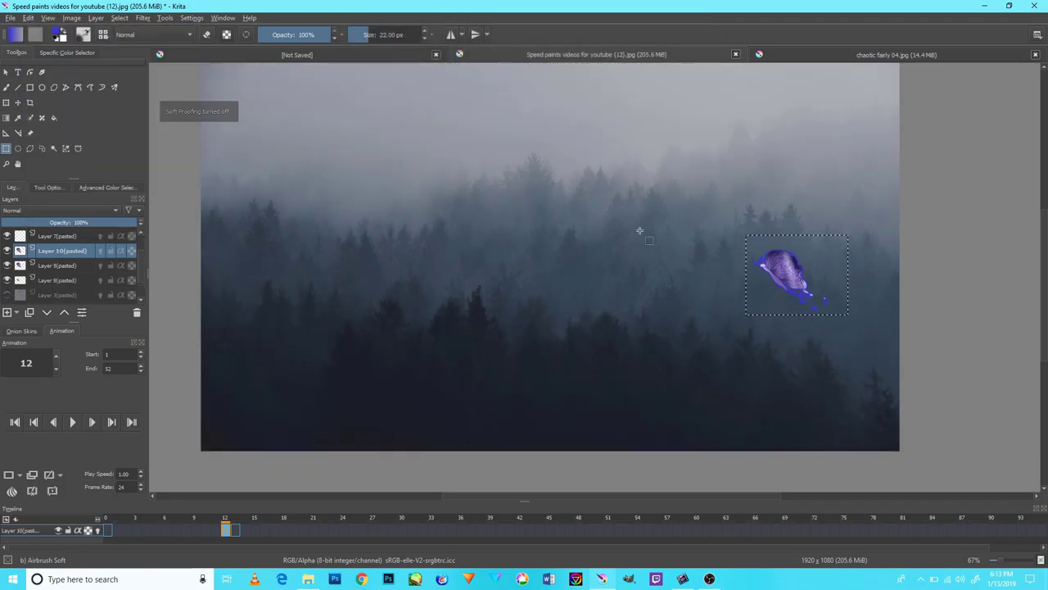
- Select the pasted snail and drag it up and left into the misty treetops
left_click(760, 232)
left_click_drag(742, 233, 839, 317)
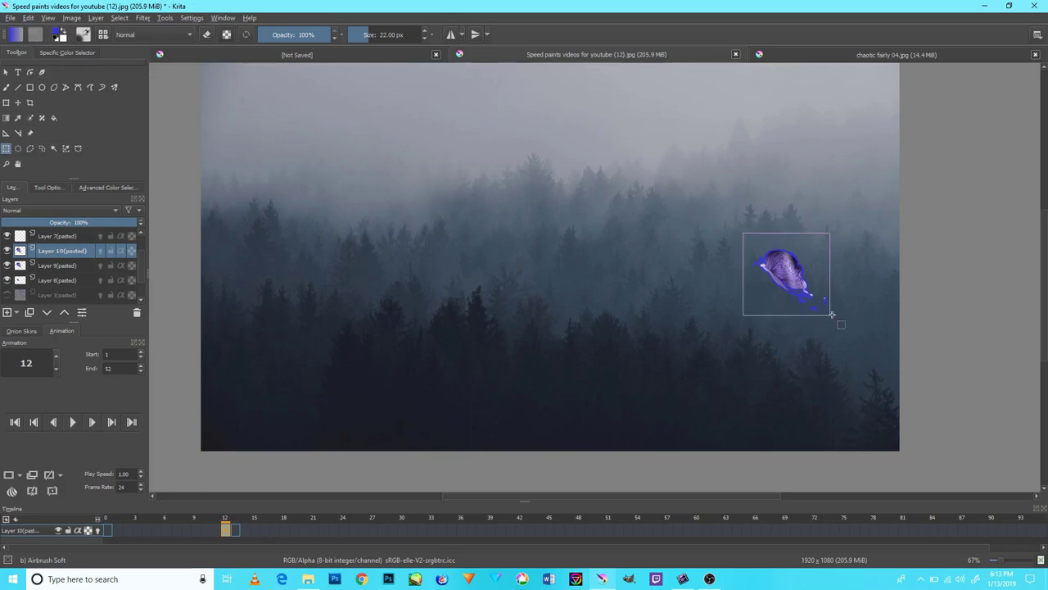
left_click(27, 17)
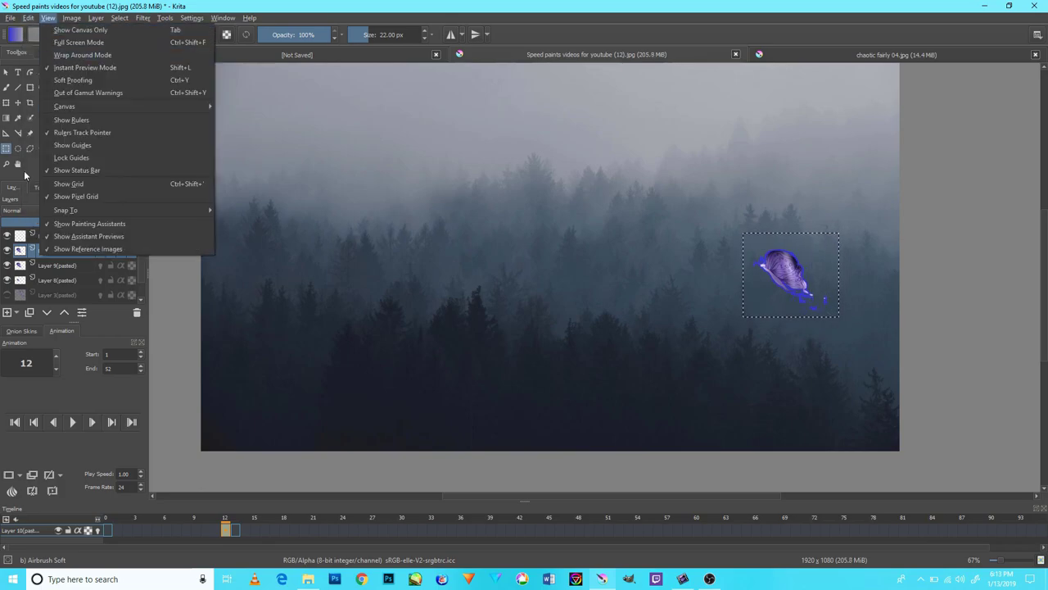
key("Escape")
left_click(18, 104)
left_click_drag(767, 268, 716, 168)
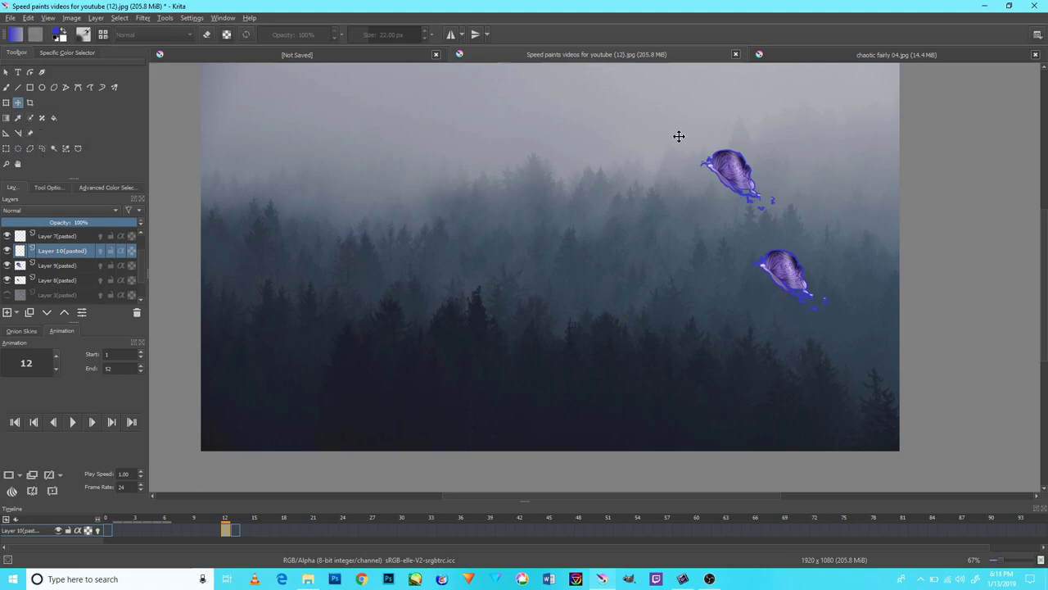
- Inspect frames 12 and 13 and hide the Layer 9 and Layer 8 pasted snails
right_click(226, 532)
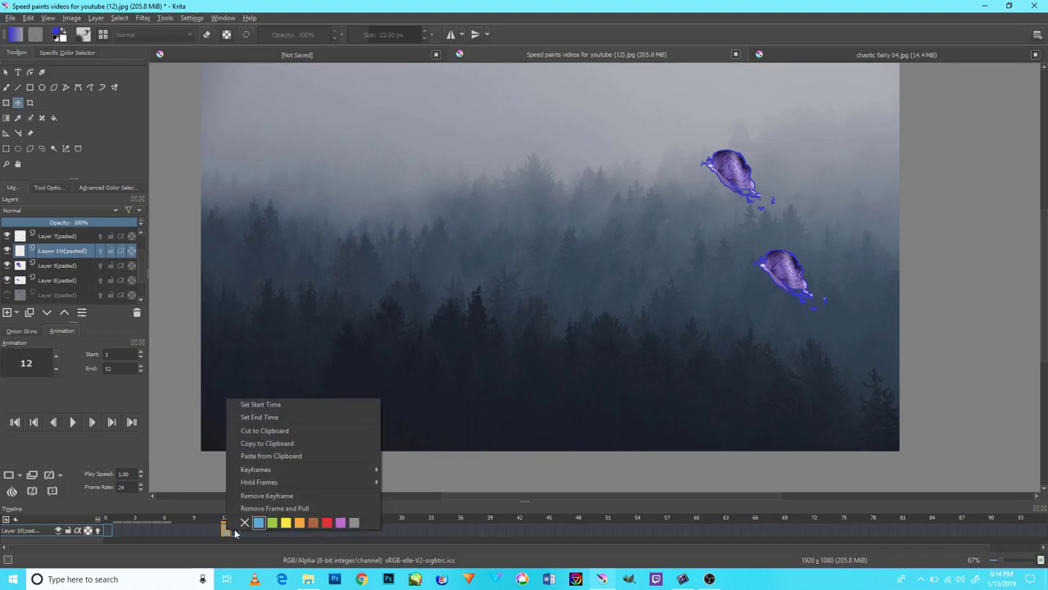
left_click(235, 530)
left_click(226, 530)
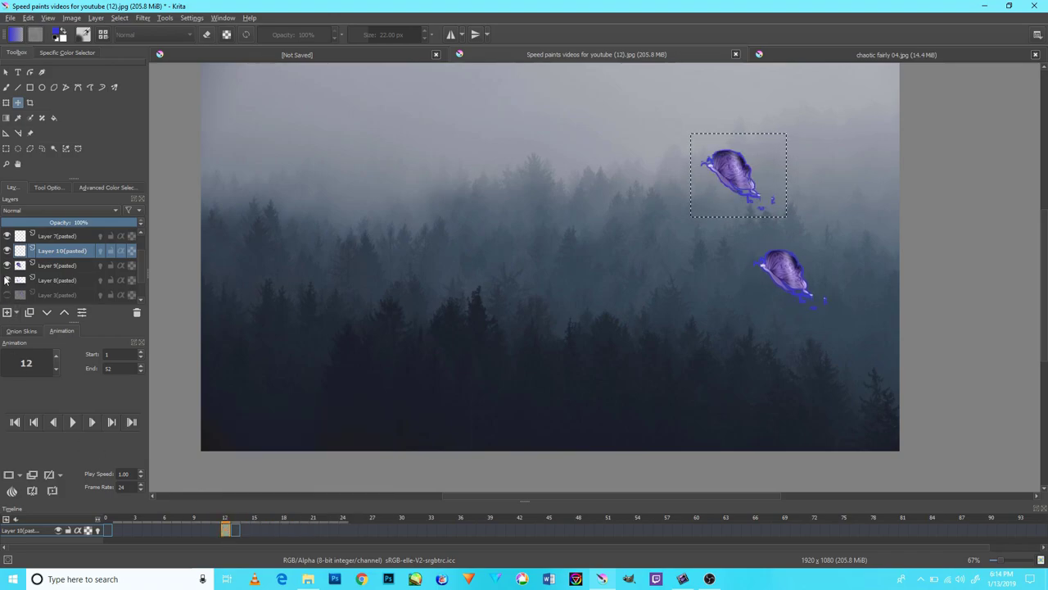
left_click(9, 280)
left_click(8, 267)
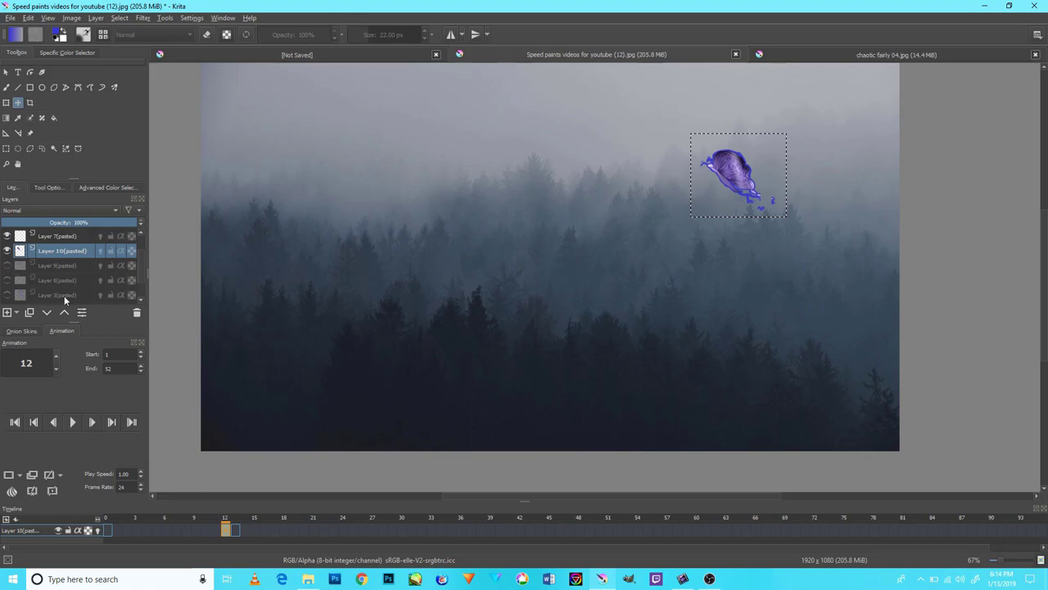
right_click(240, 533)
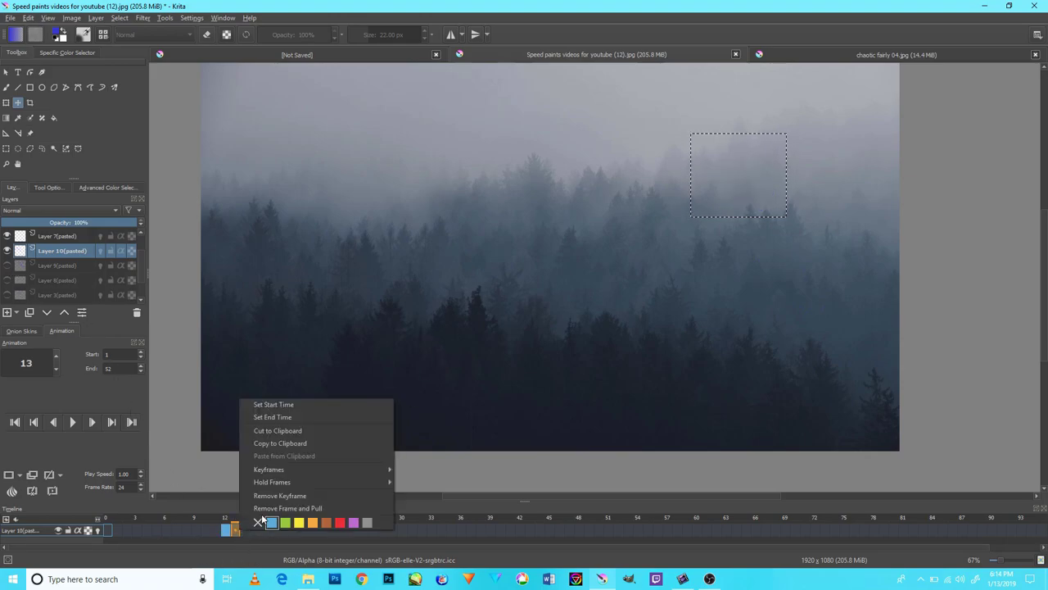
key("Escape")
- Shift the keyframe from frame 0 to frame 1
left_click(145, 530)
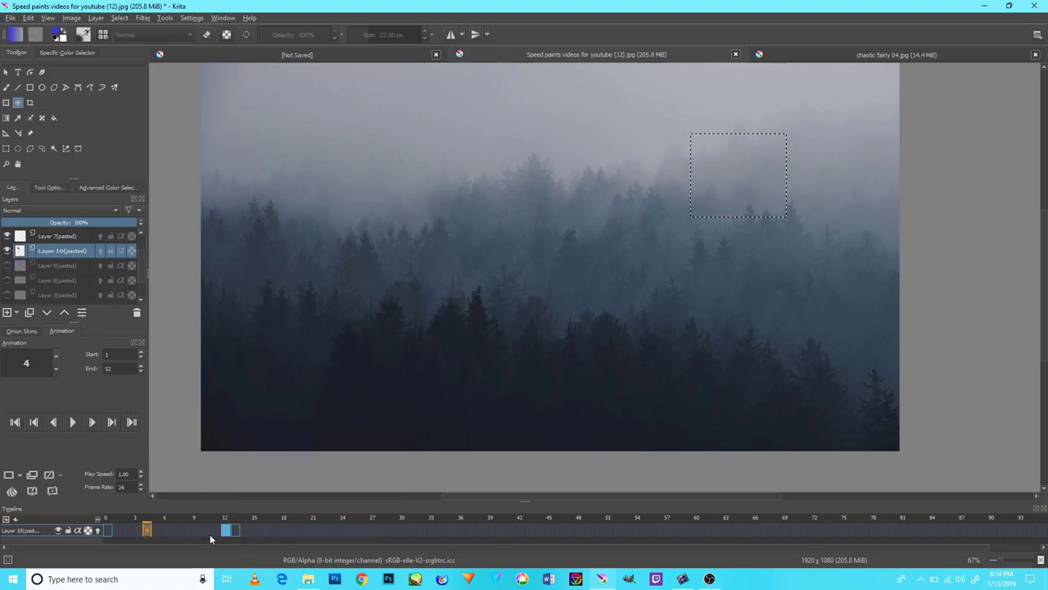
right_click(107, 530)
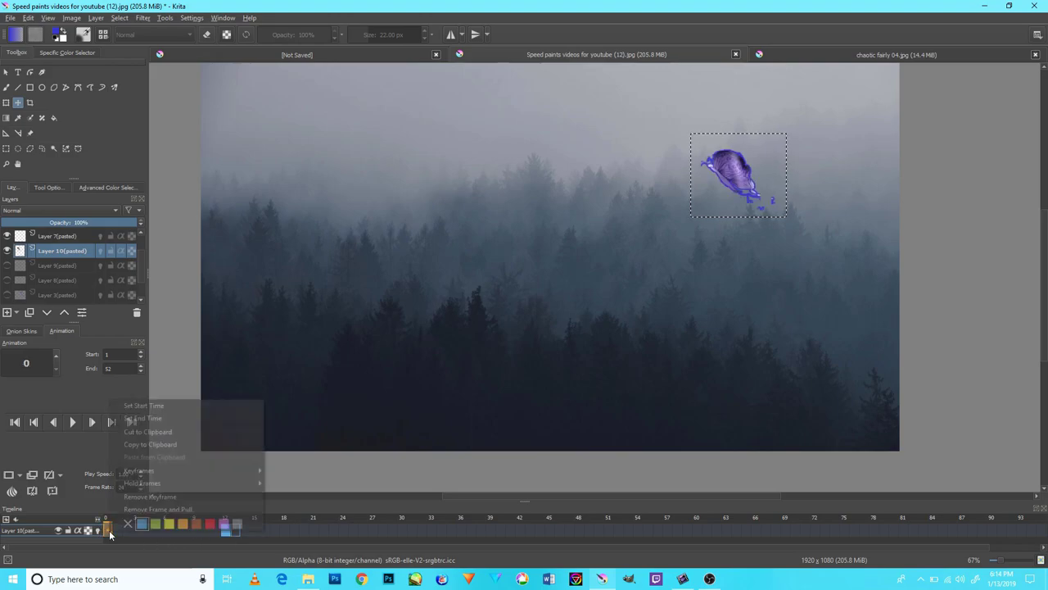
mouse_move(143, 483)
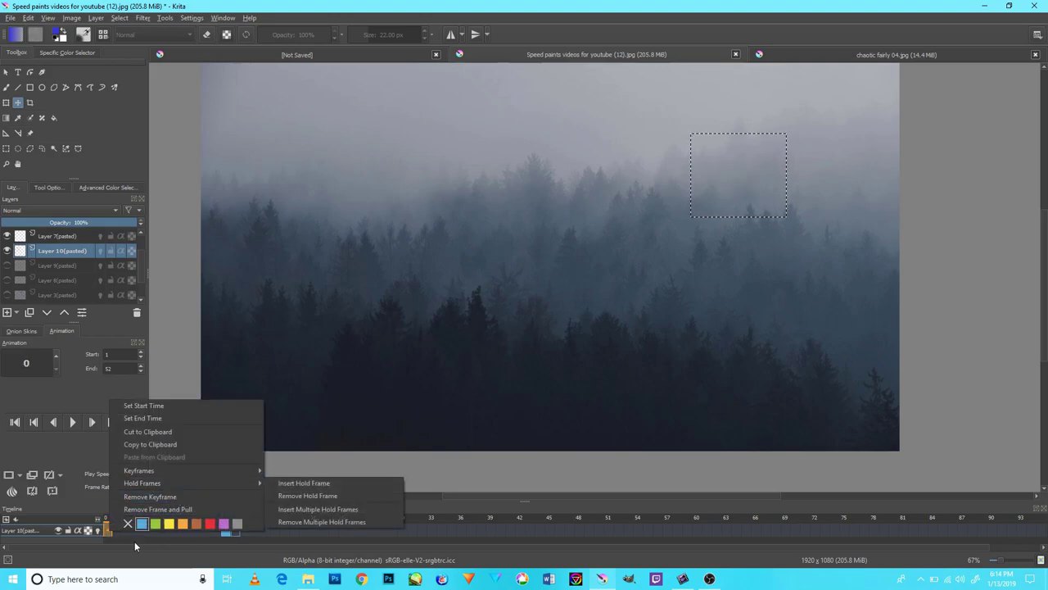
left_click(303, 484)
left_click(225, 530)
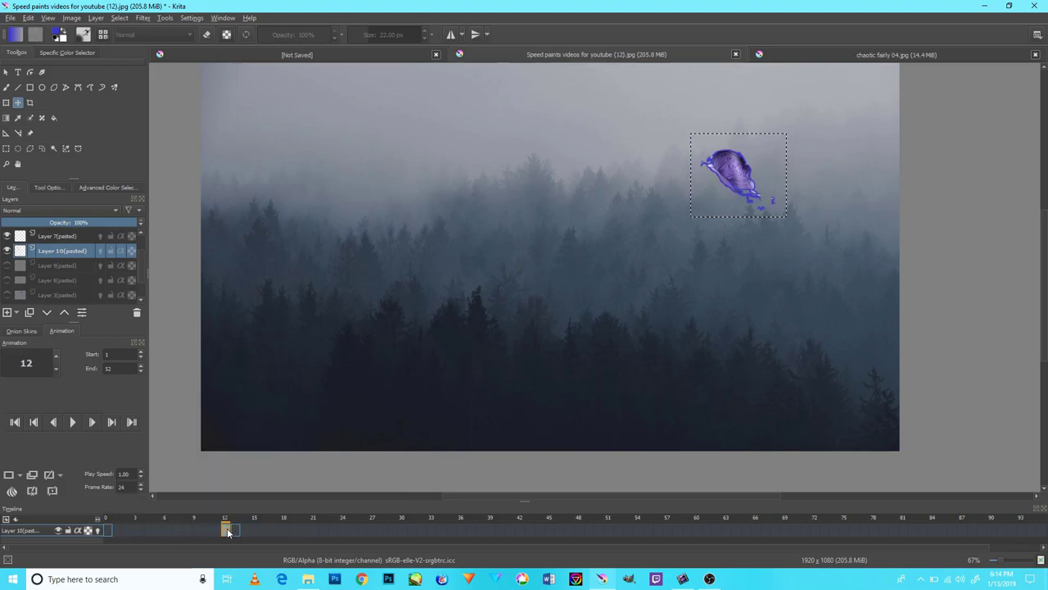
right_click(228, 530)
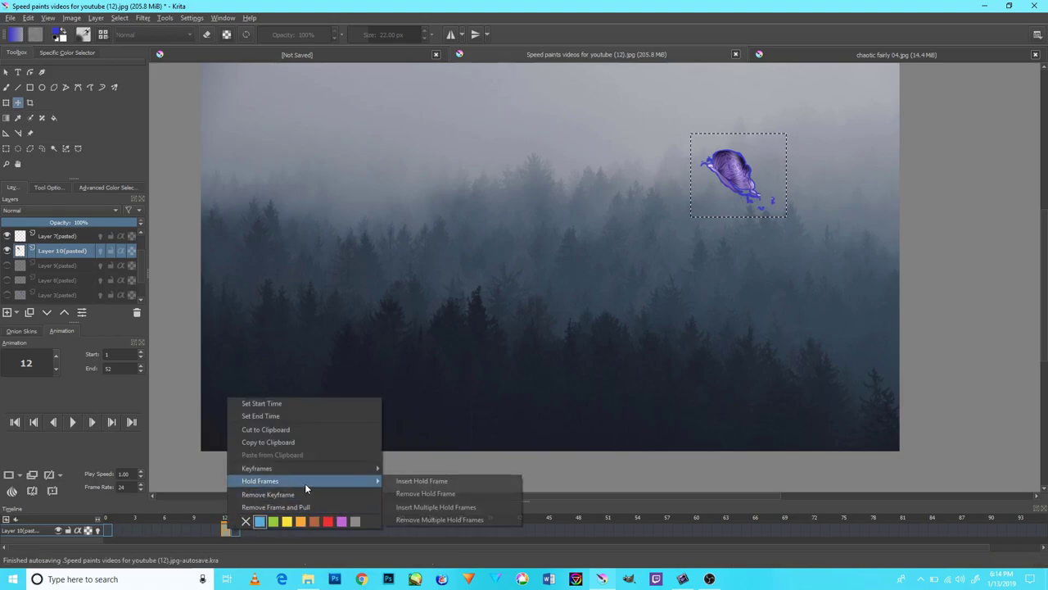
key("Escape")
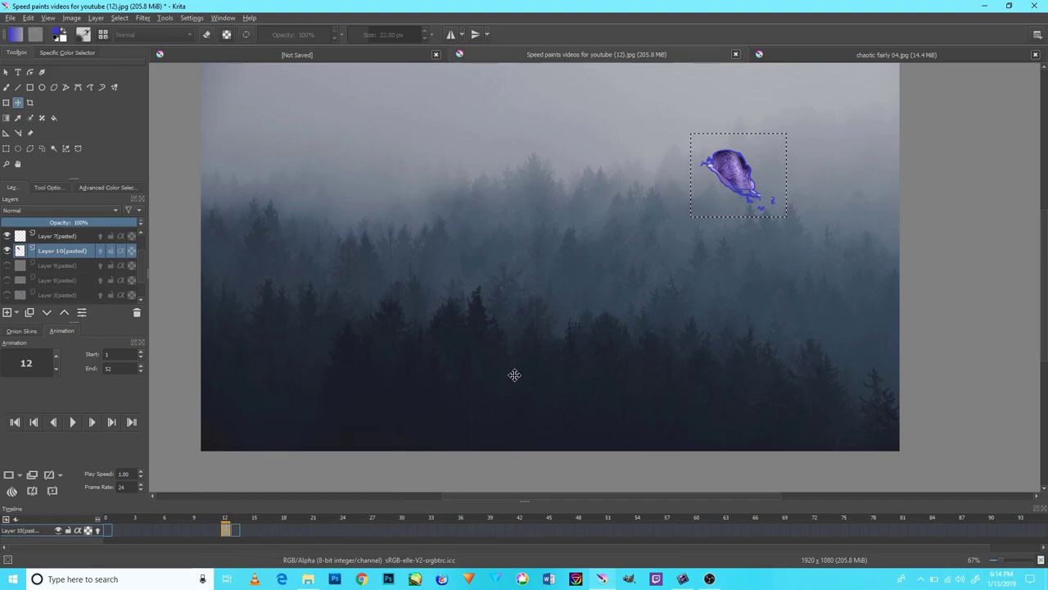
left_click(235, 531)
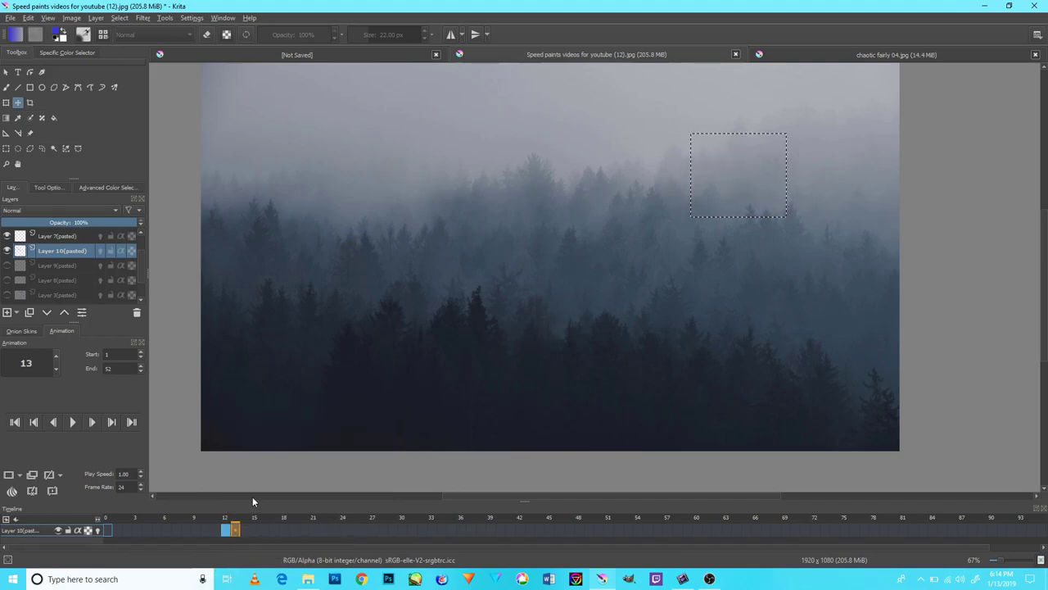
- Reposition the snail copy on frame 12, ending about 19 px further left
key("Left")
left_click_drag(723, 189, 690, 200)
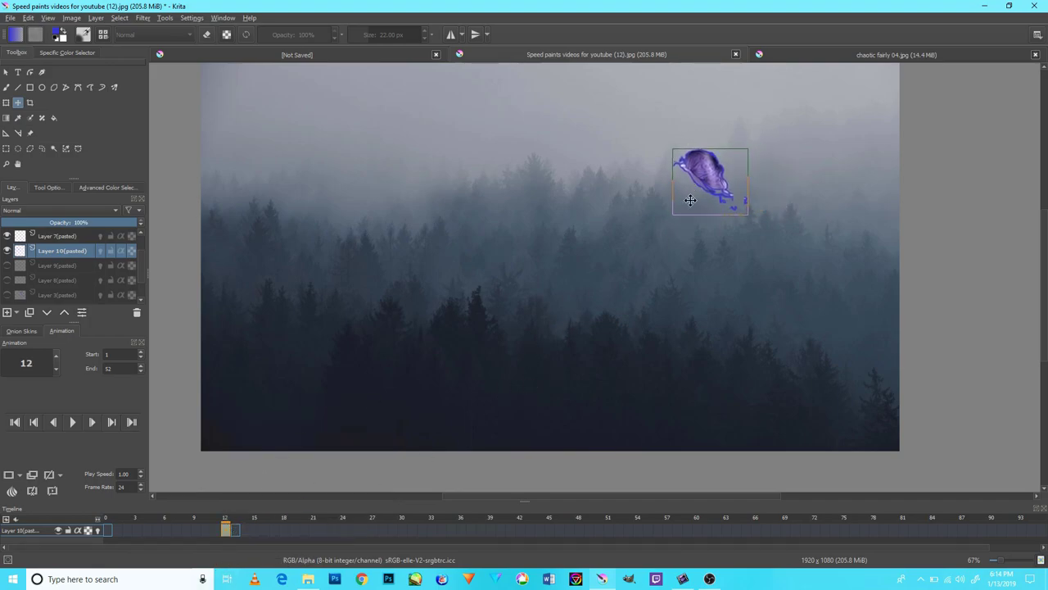
right_click(232, 532)
left_click_drag(684, 248, 694, 256)
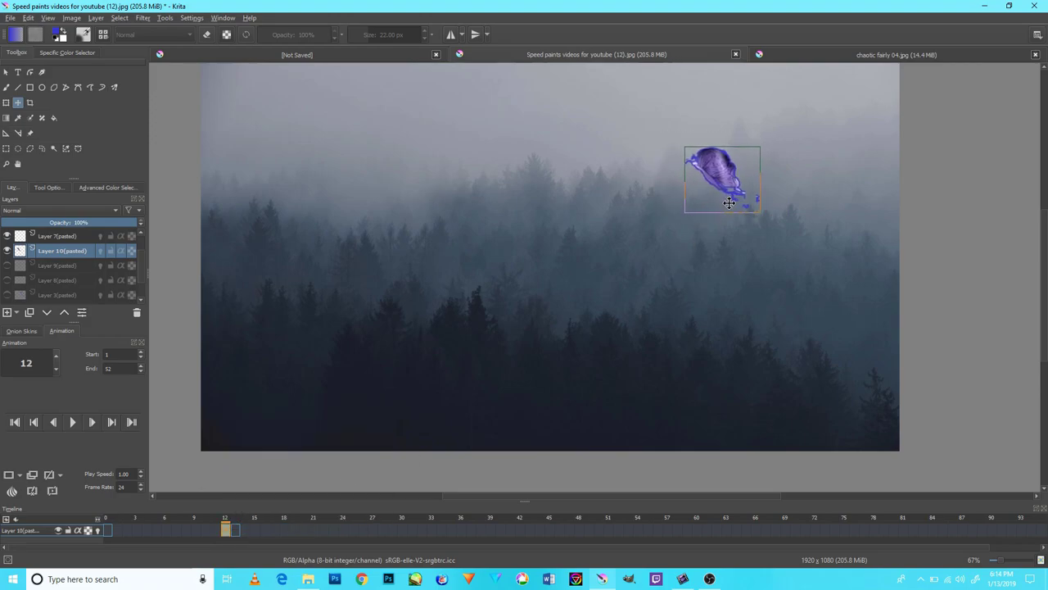
left_click(236, 530)
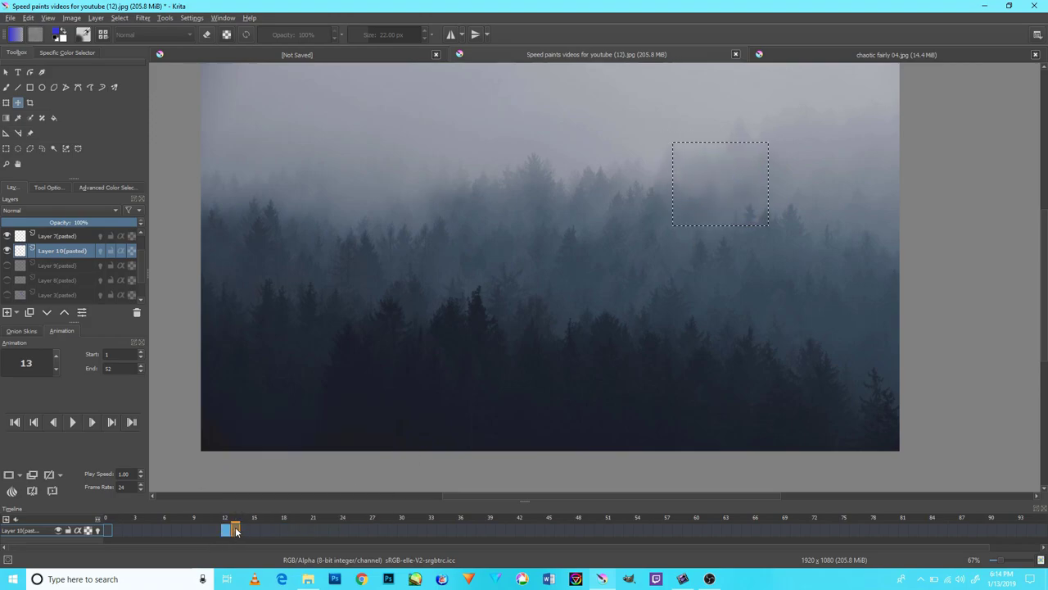
left_click(226, 533)
scroll(108, 291, "up", 2)
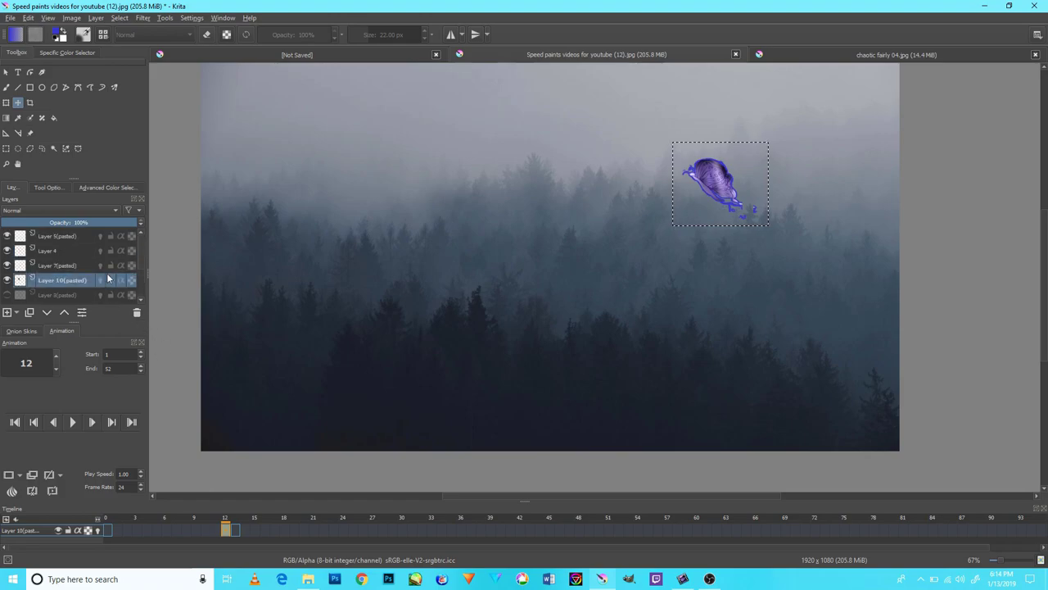
left_click_drag(707, 188, 691, 187)
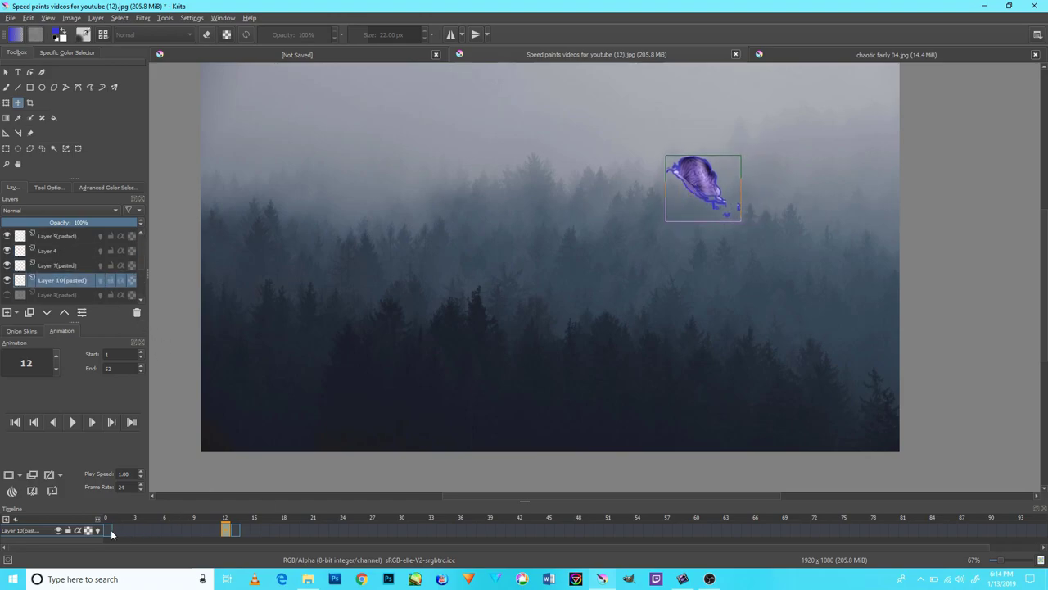
right_click(234, 531)
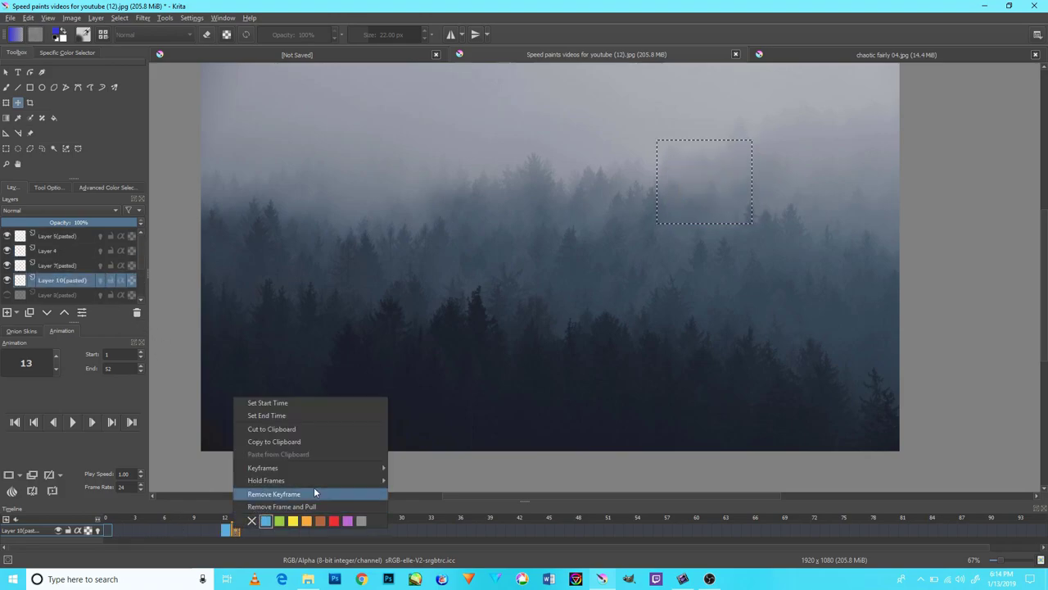
left_click(253, 533)
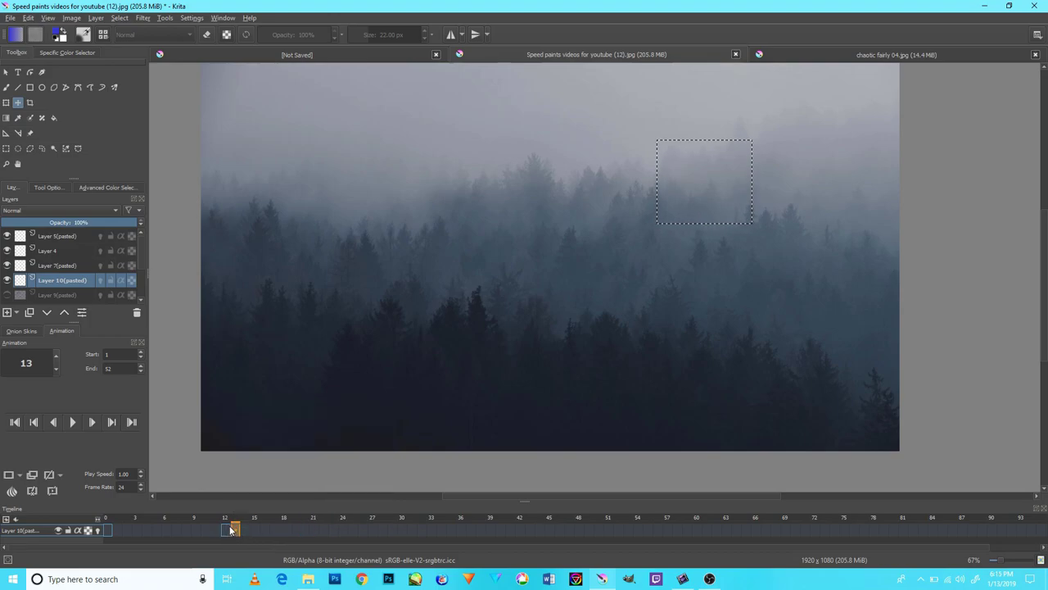
left_click(234, 530)
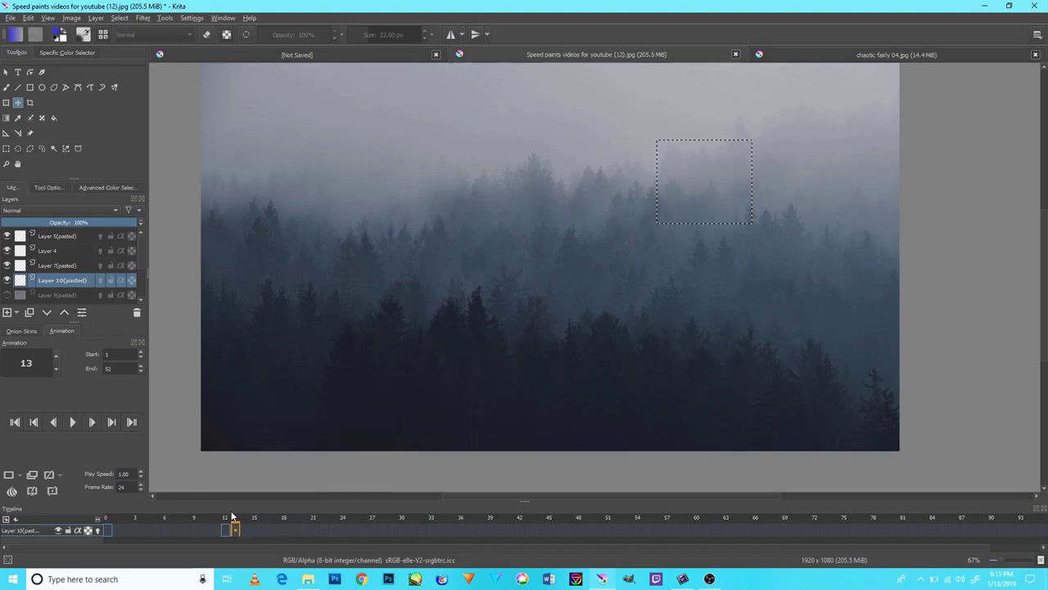
- Select Layers 4, 7 and 10, and make Layers 3, 6 and 9 visible again
left_click(72, 251)
left_click(68, 264)
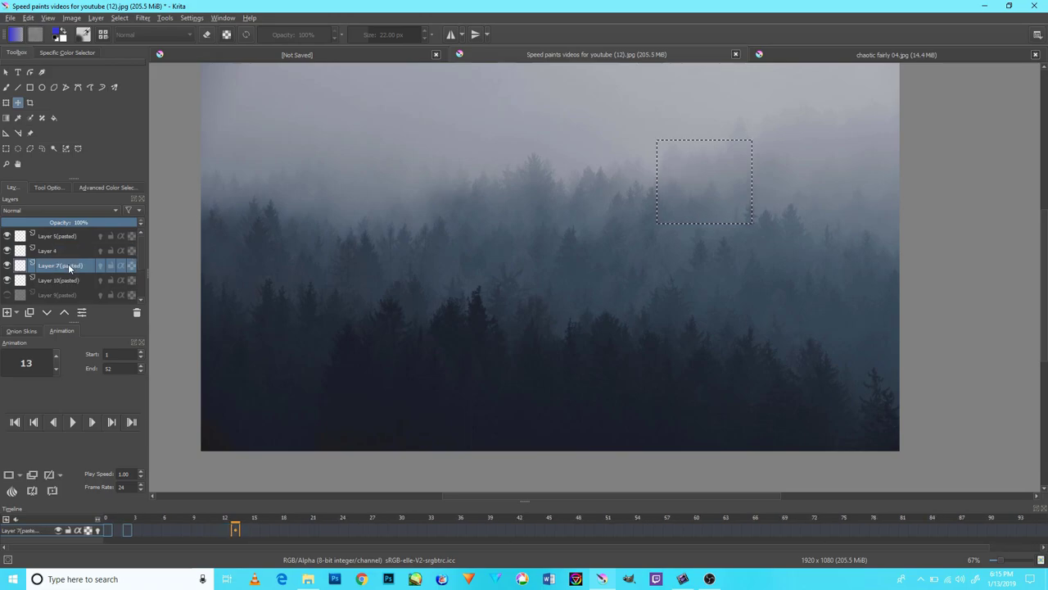
left_click(58, 279)
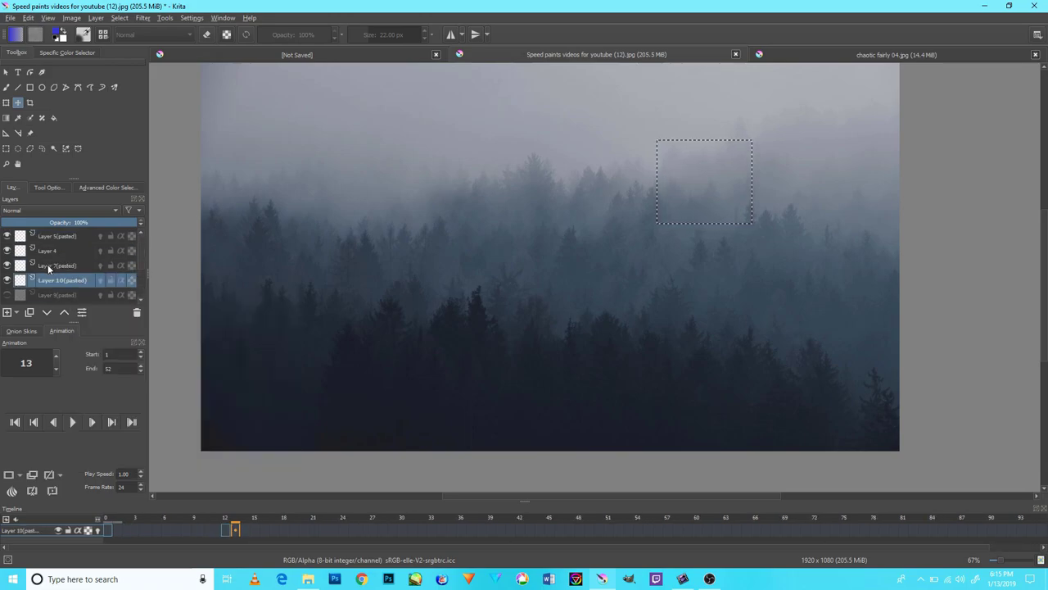
scroll(25, 275, "down", 3)
left_click(8, 265)
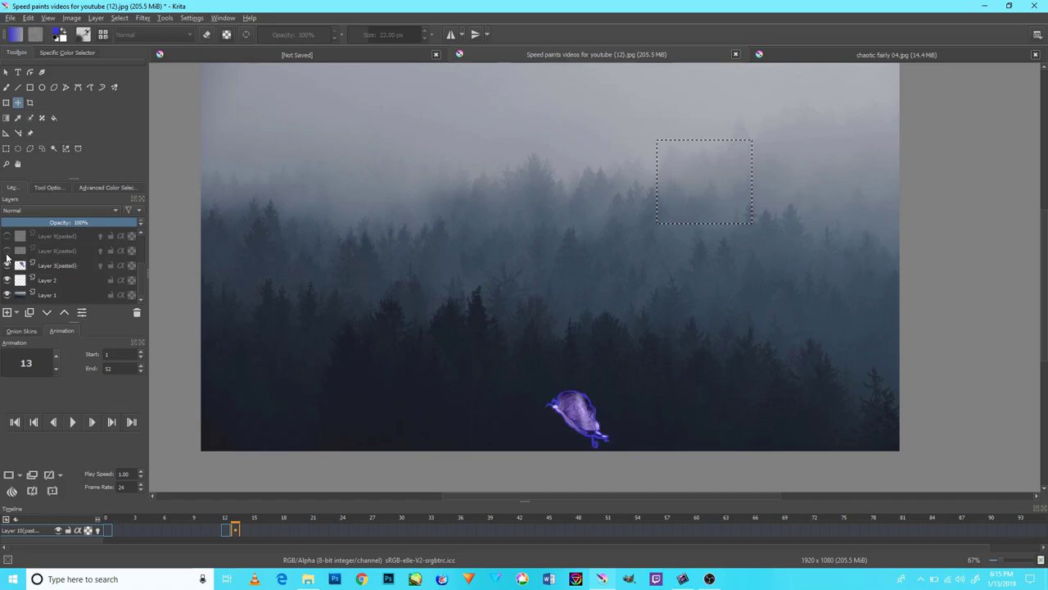
left_click(7, 251)
scroll(9, 262, "up", 3)
left_click(8, 280)
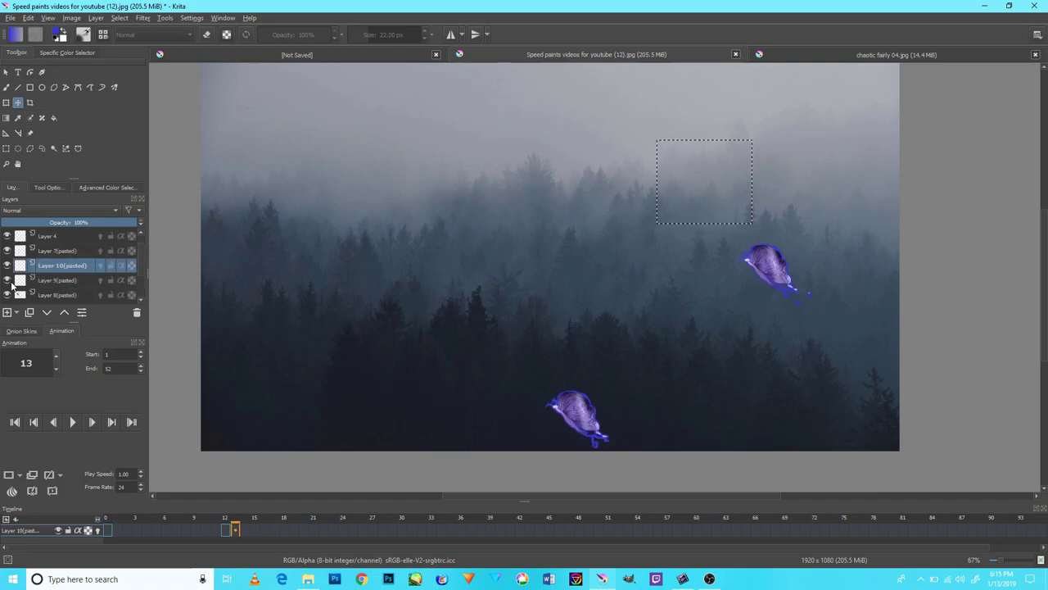
- Toggle a snail layer's visibility off and on to identify it in the stack
scroll(12, 284, "down", 3)
scroll(14, 284, "up", 4)
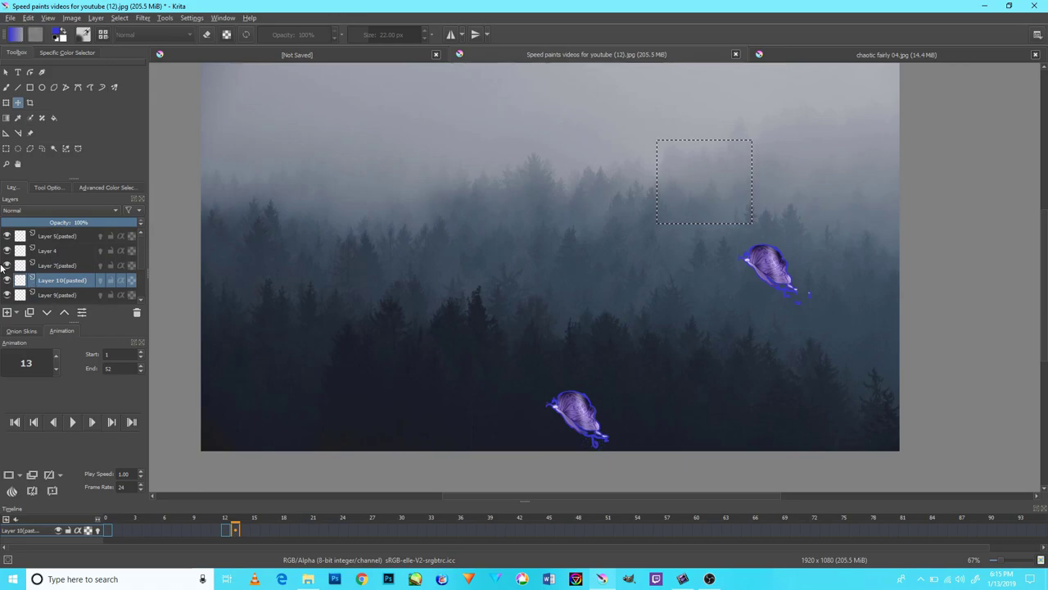
scroll(17, 270, "down", 4)
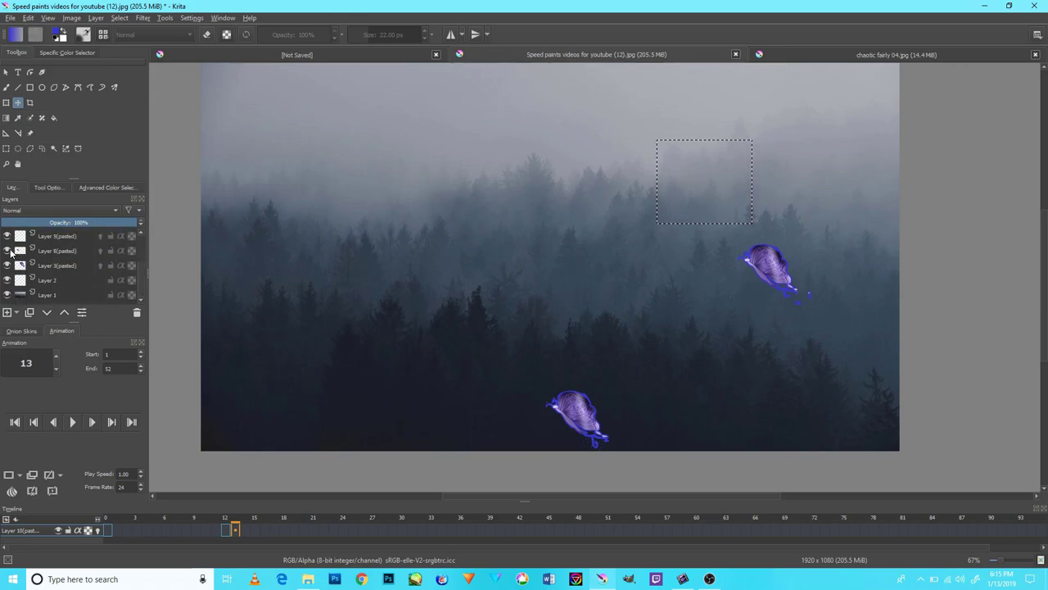
left_click(9, 270)
left_click(9, 270)
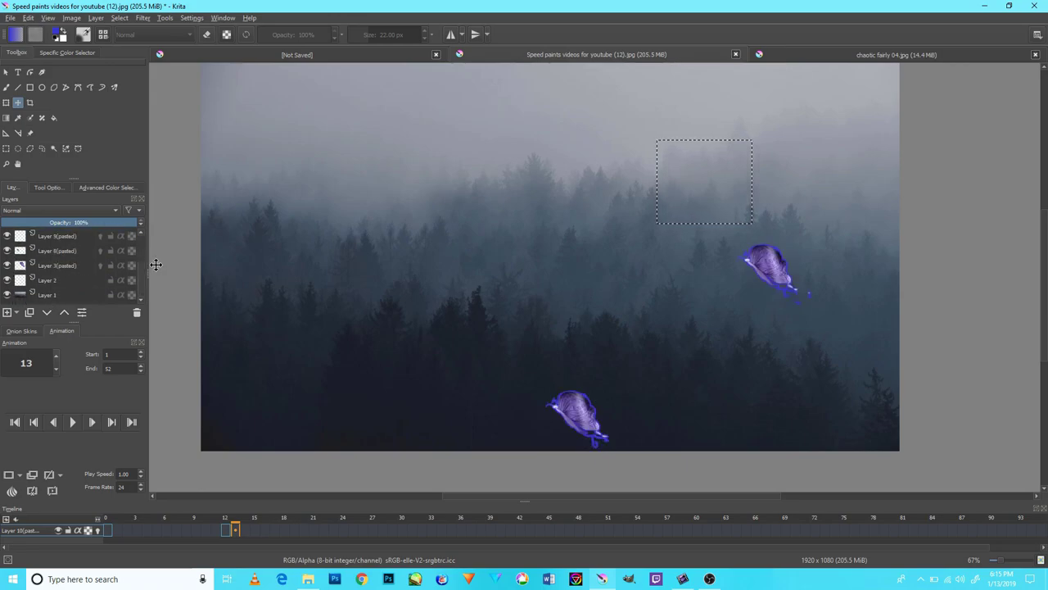
scroll(284, 257, "up", 2)
scroll(284, 257, "down", 3)
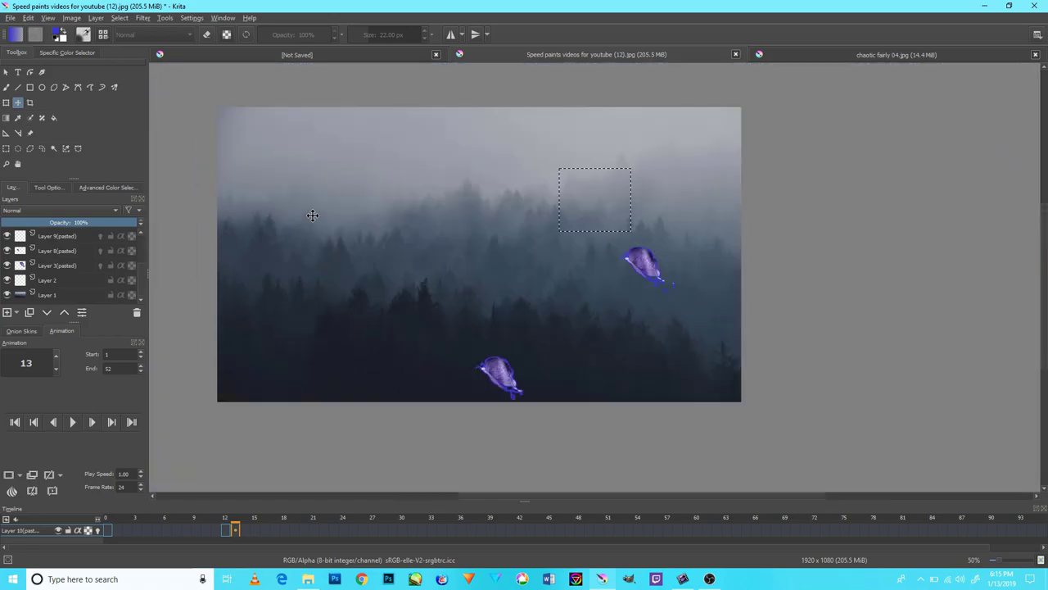
scroll(61, 269, "up", 4)
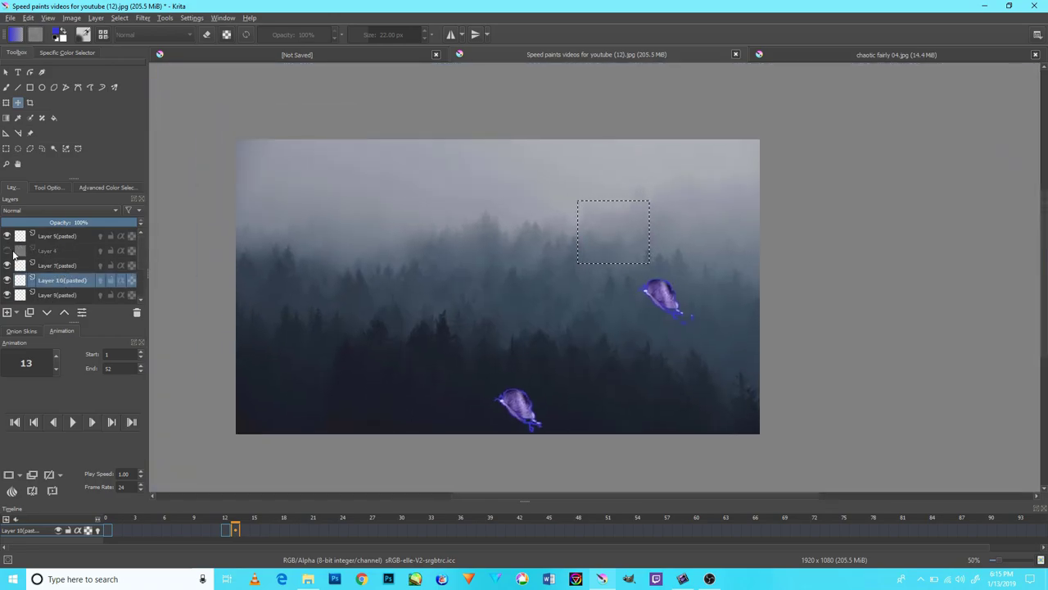
- Delete Layers 4, 5, 7, 10 and 9, the extra pasted snails
left_click(39, 252)
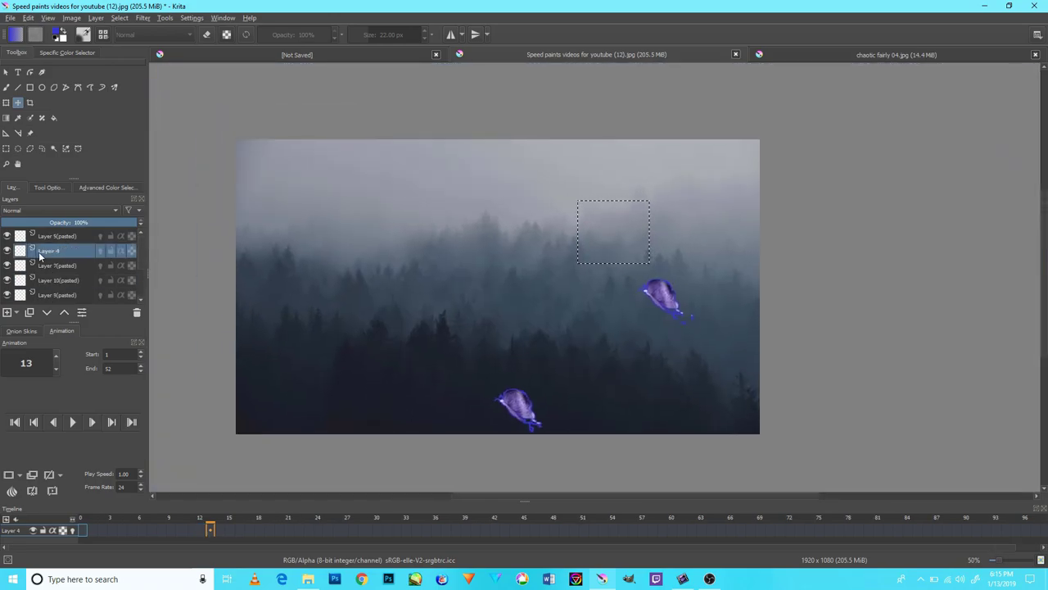
left_click(137, 314)
left_click(77, 237)
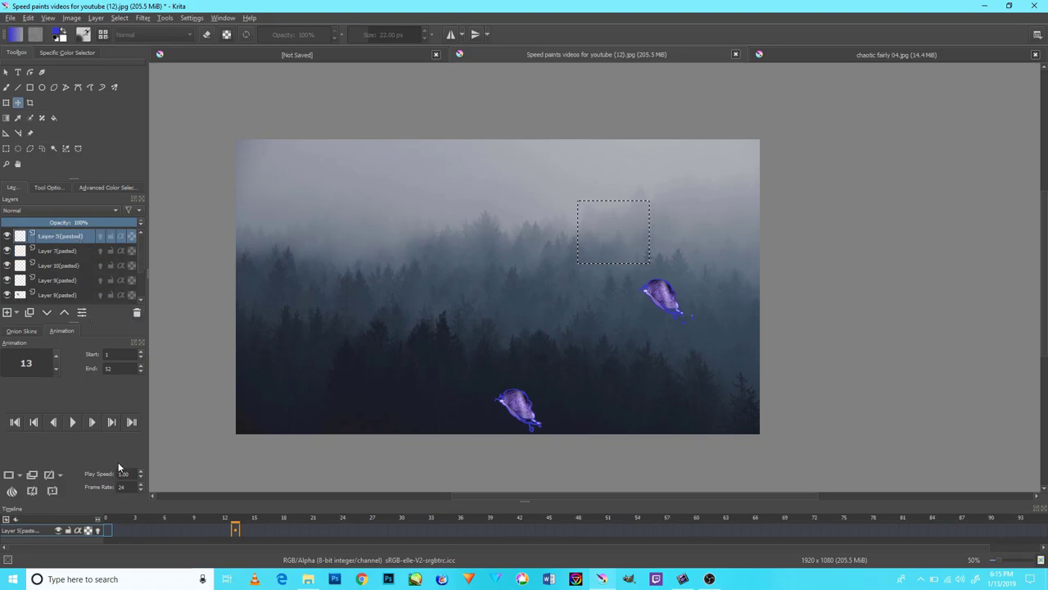
left_click(136, 314)
left_click(137, 314)
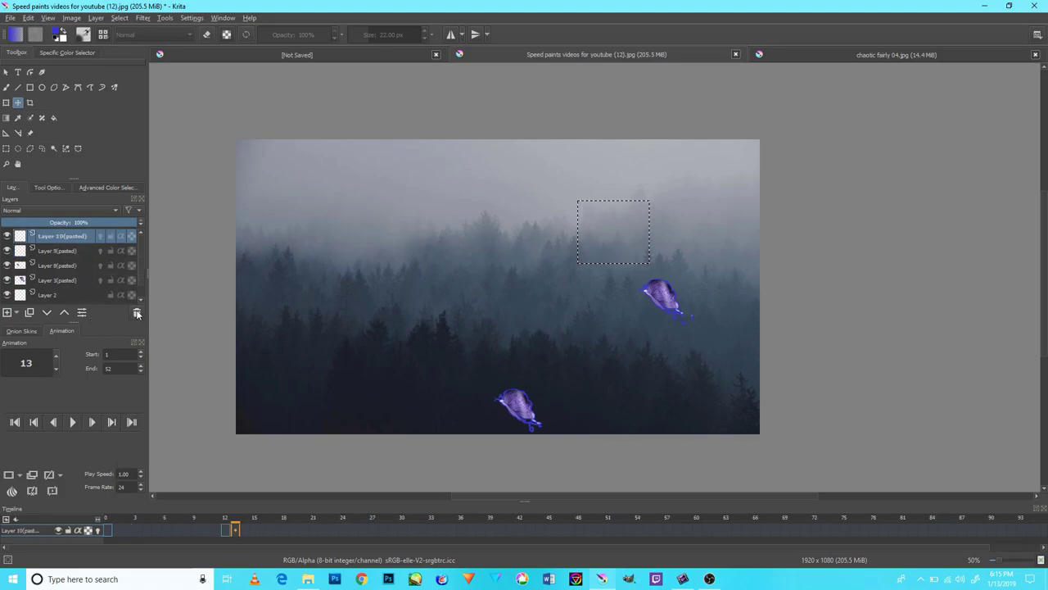
left_click(137, 313)
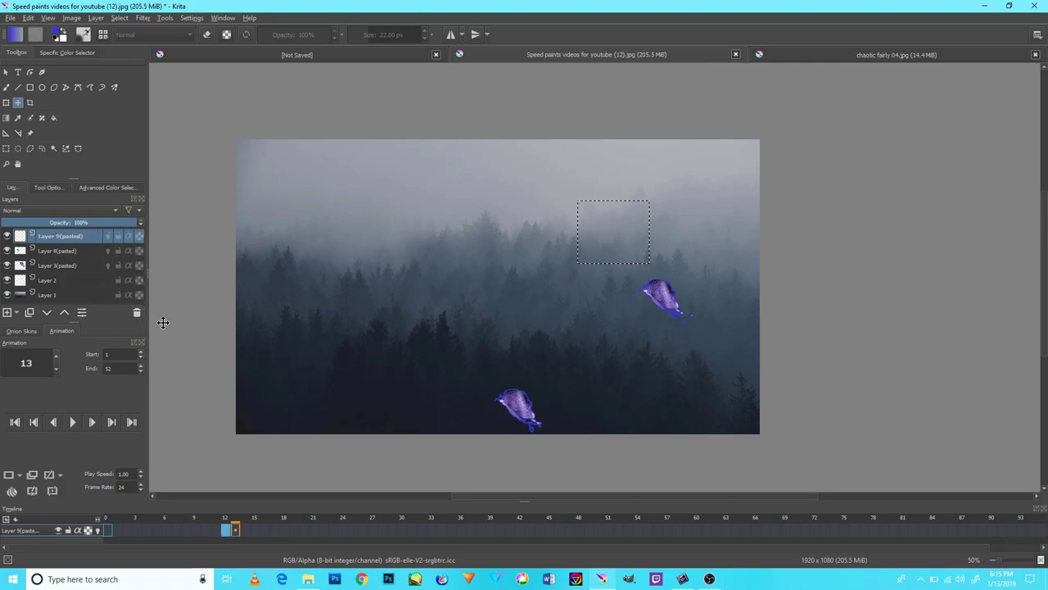
left_click(228, 531)
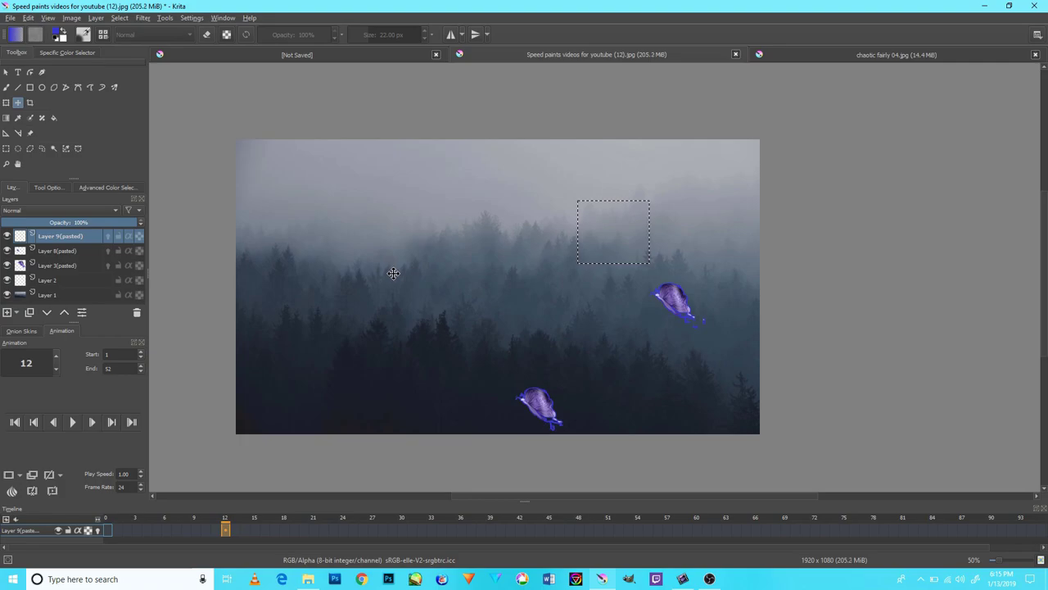
left_click(137, 316)
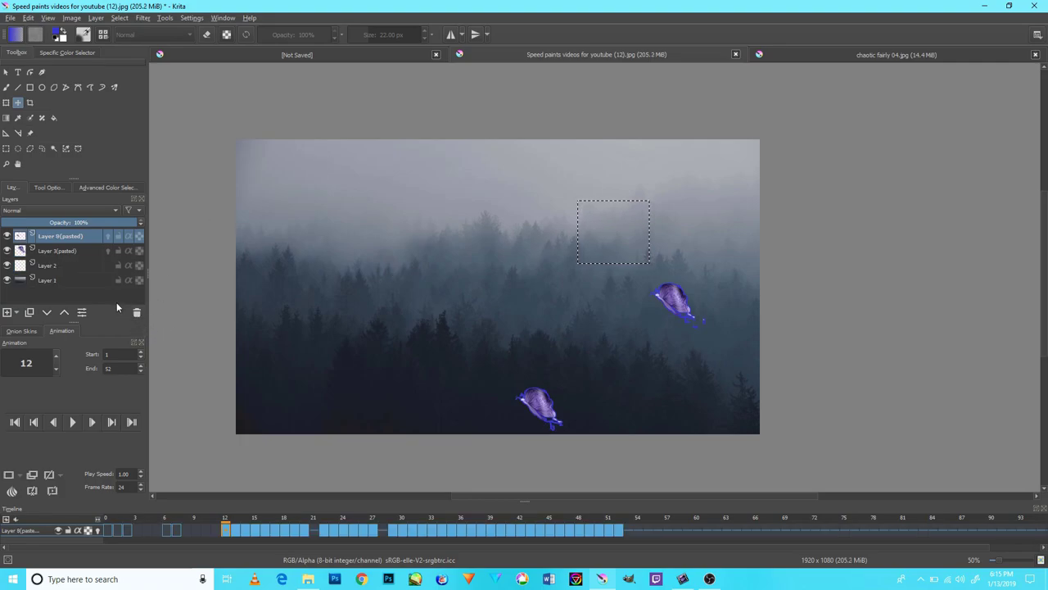
- Enable onion skin on the Layer 3 snail and play the animation to preview it
left_click(103, 250)
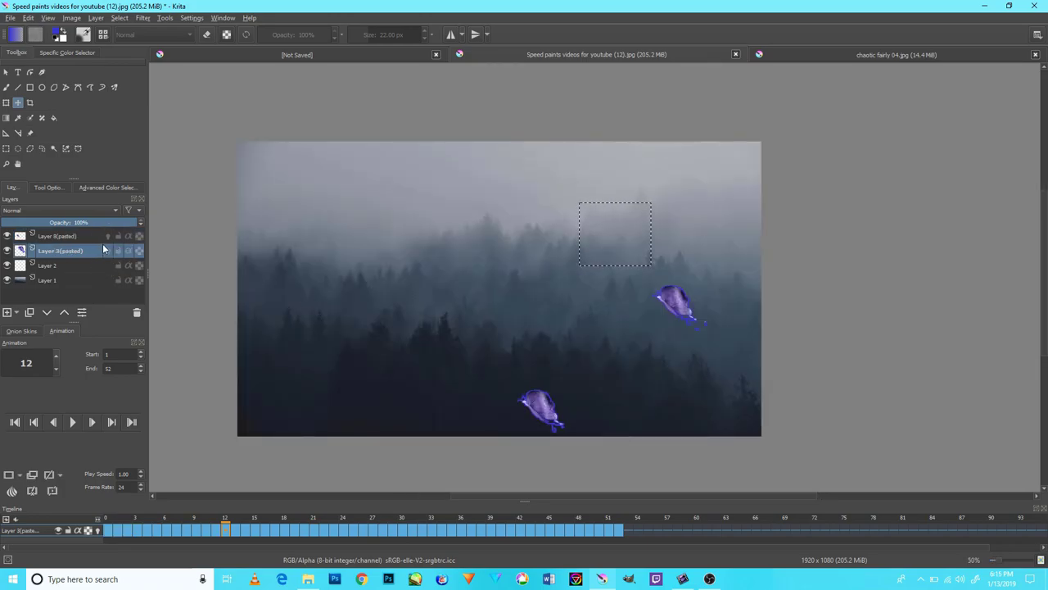
left_click(107, 250)
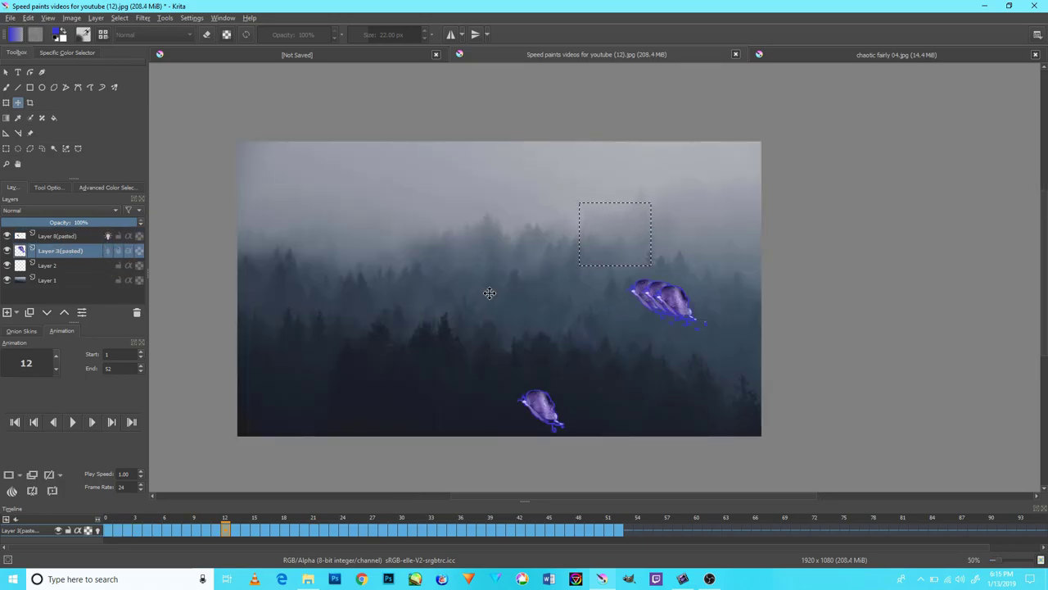
left_click(71, 423)
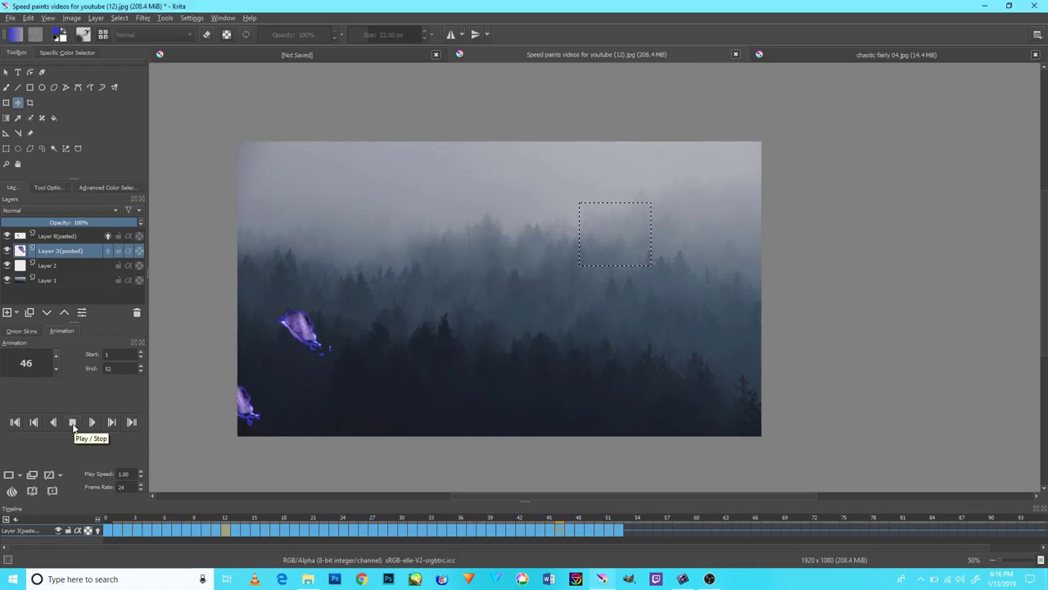
left_click(75, 424)
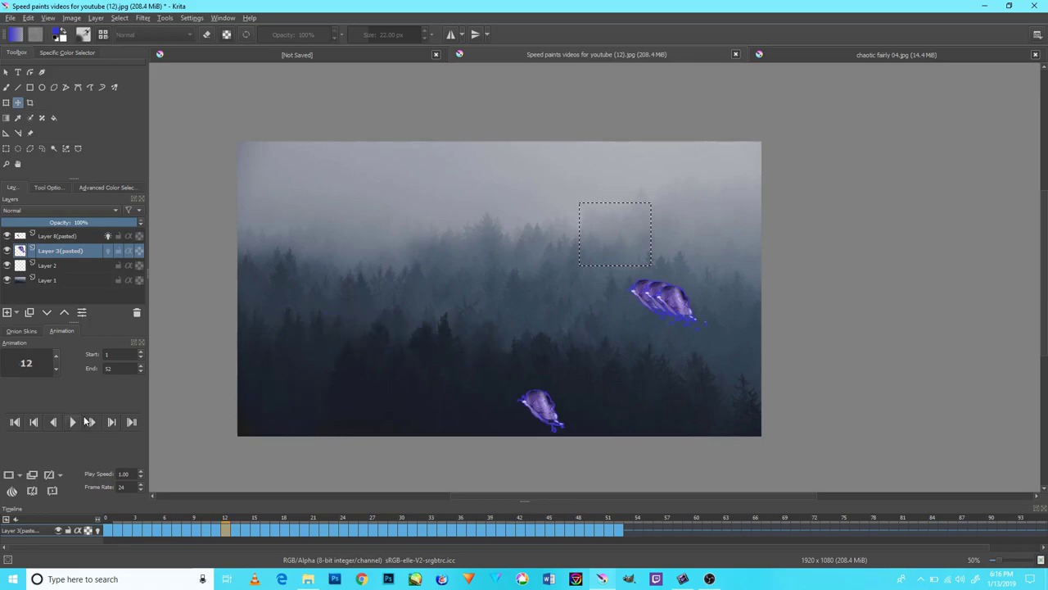
left_click(5, 148)
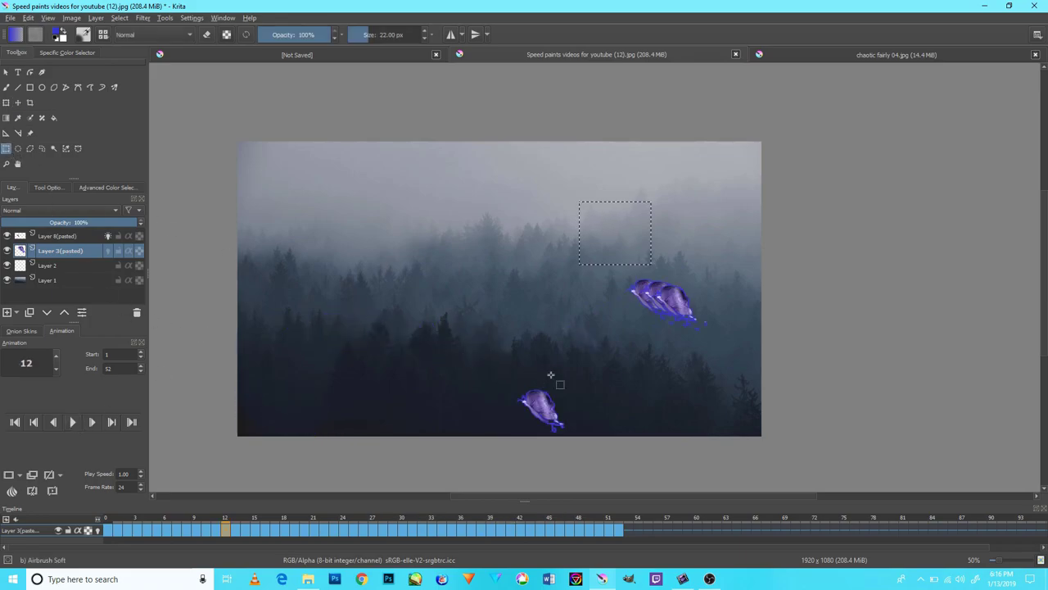
- Copy the lower snail with a rectangular selection and paste it as a new layer
left_click_drag(580, 374, 510, 437)
left_click(35, 19)
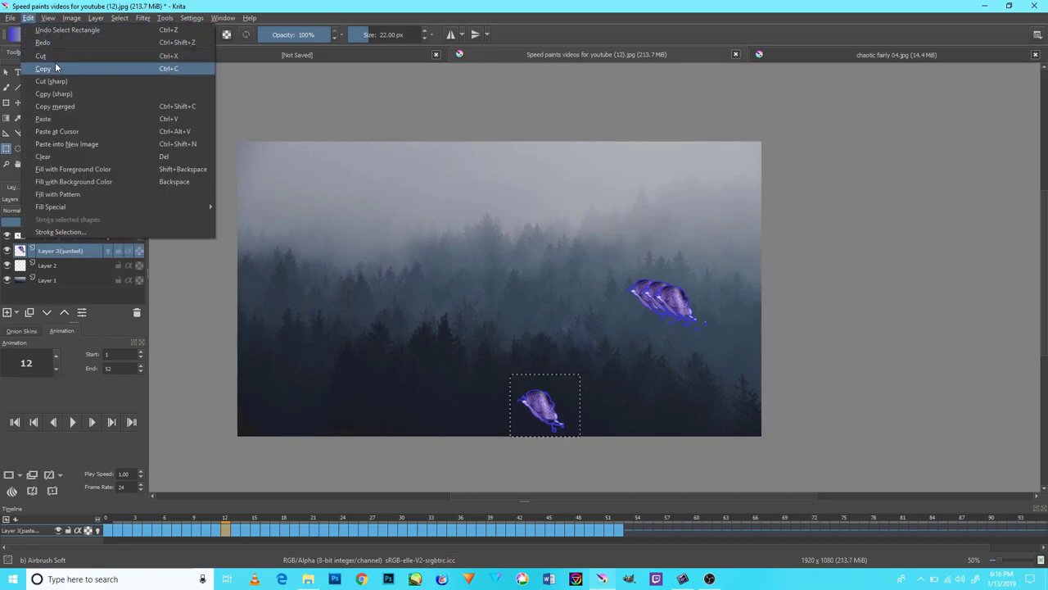
left_click(54, 62)
left_click(28, 18)
left_click(49, 112)
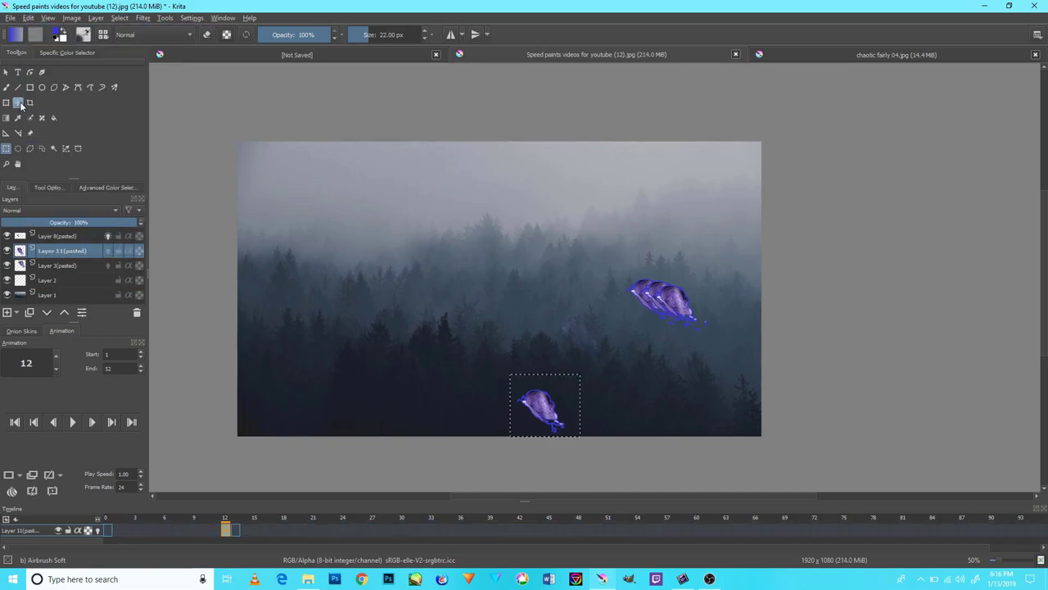
- Move the pasted snail to the top-right corner on frame 12 and slightly lower Layer 8's opacity
left_click_drag(531, 396, 691, 170)
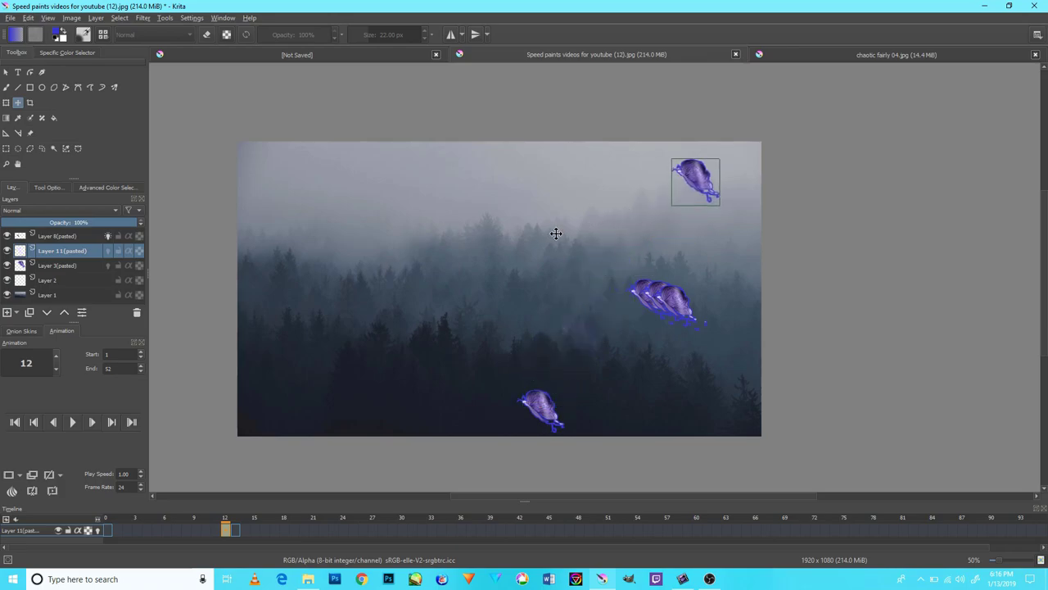
left_click_drag(699, 199, 738, 186)
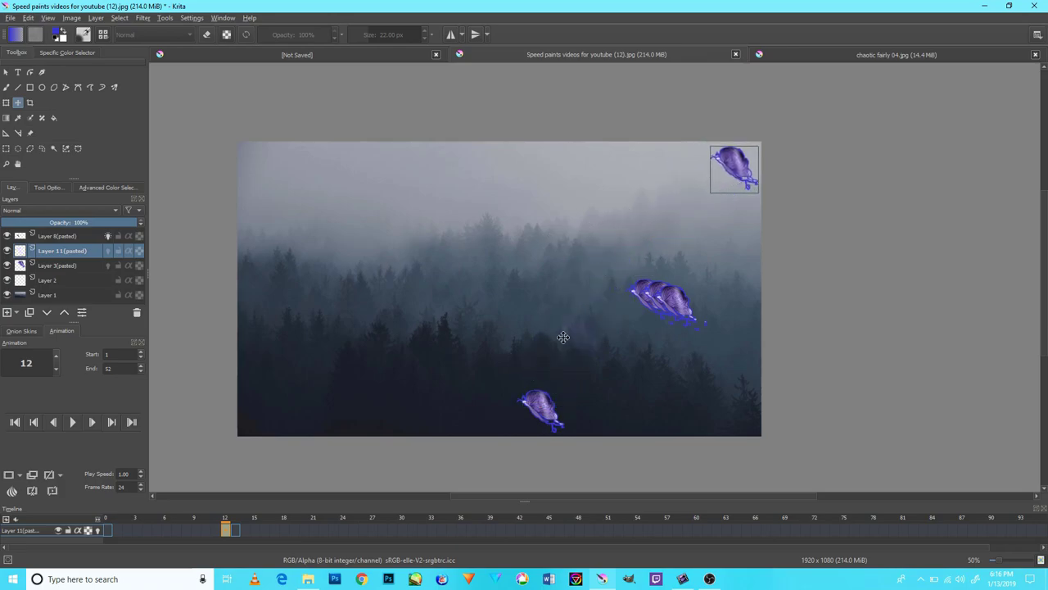
right_click(228, 532)
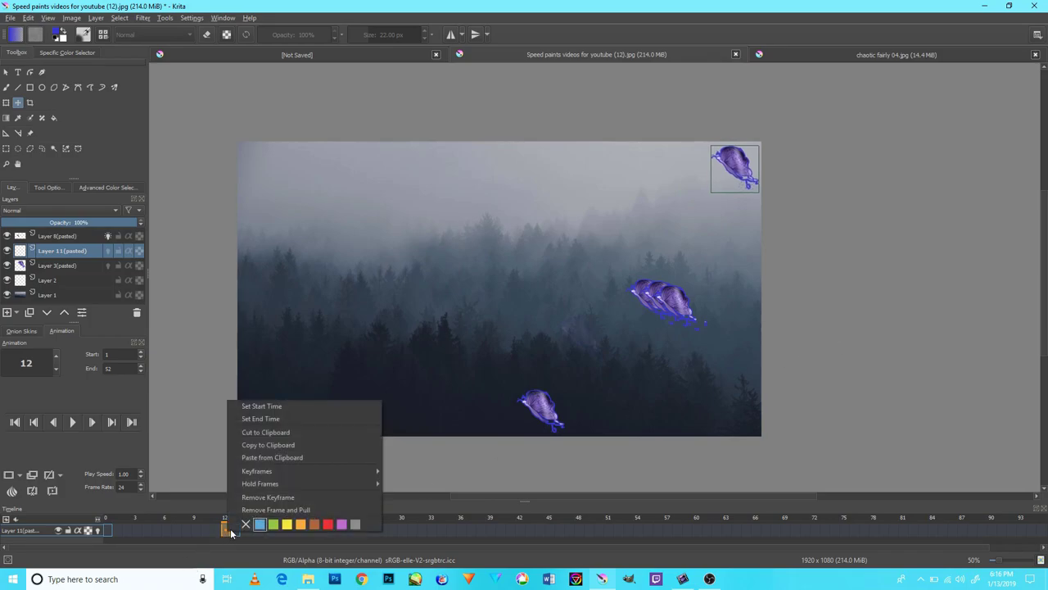
left_click(244, 538)
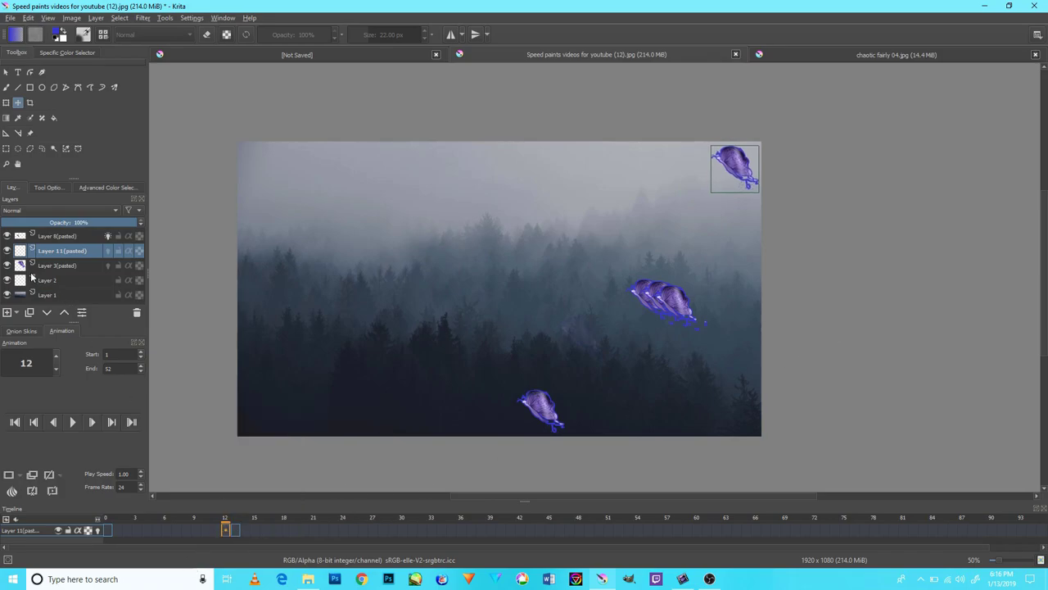
left_click(48, 237)
left_click(62, 223)
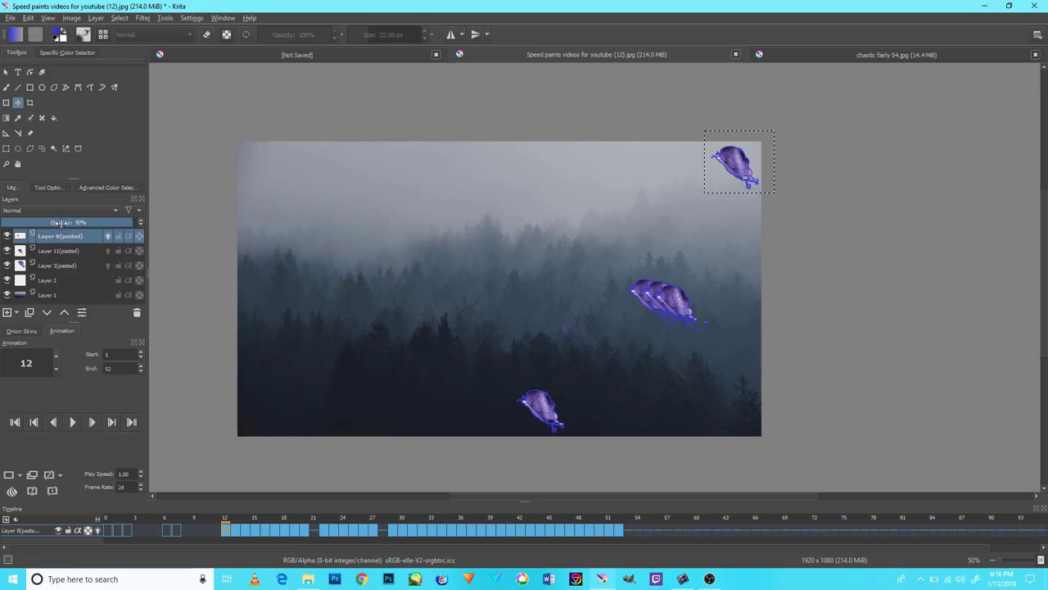
left_click(62, 266)
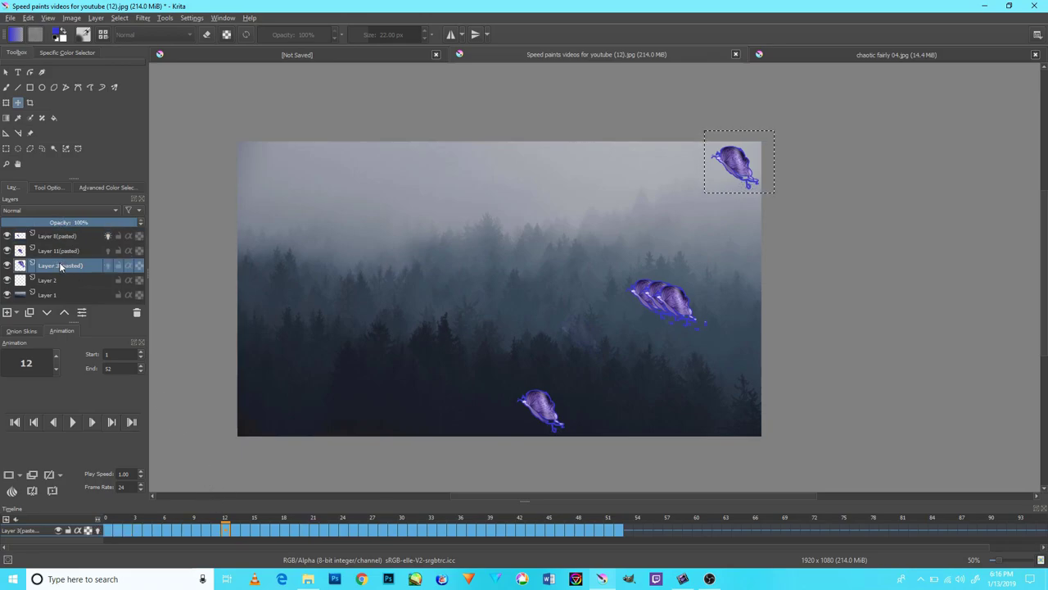
- Toggle visibility of Layers 8, 11 and 2 to compare the snail placements
left_click(8, 251)
left_click(8, 250)
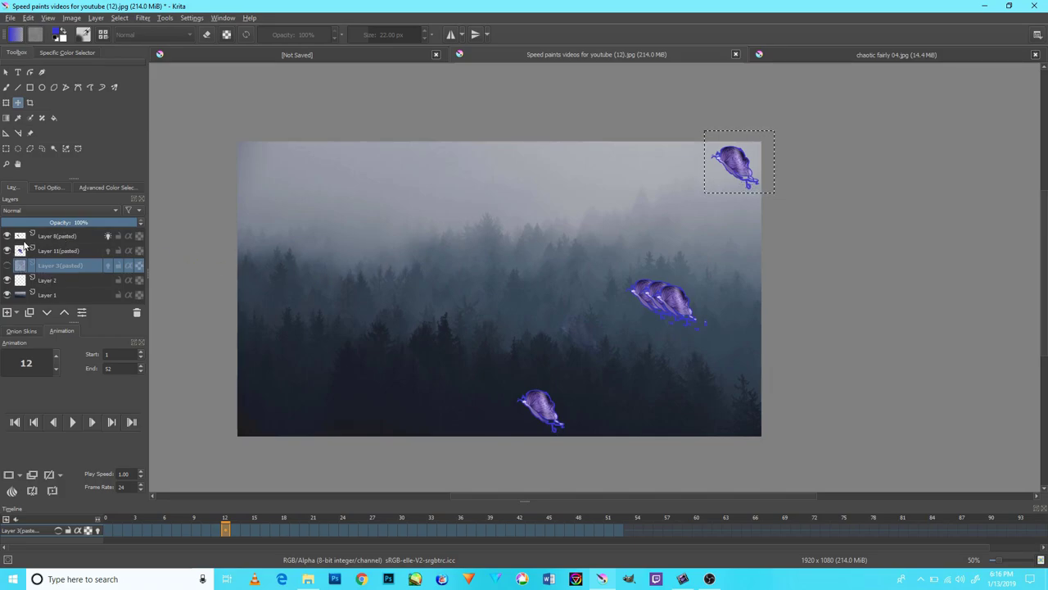
left_click(7, 236)
left_click(7, 236)
left_click(7, 236)
left_click(7, 250)
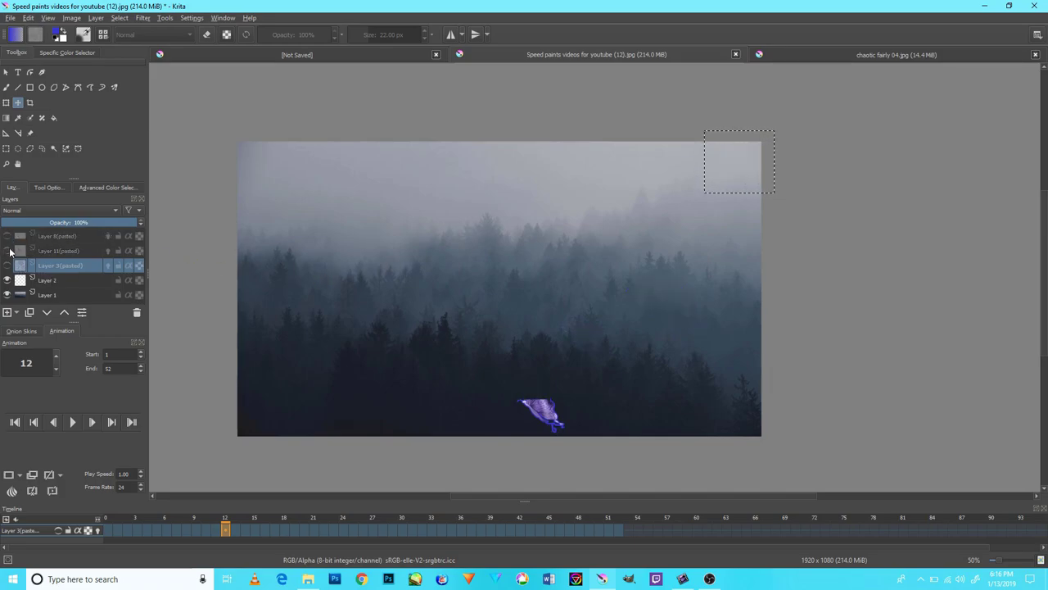
left_click(7, 250)
left_click(7, 280)
left_click(7, 280)
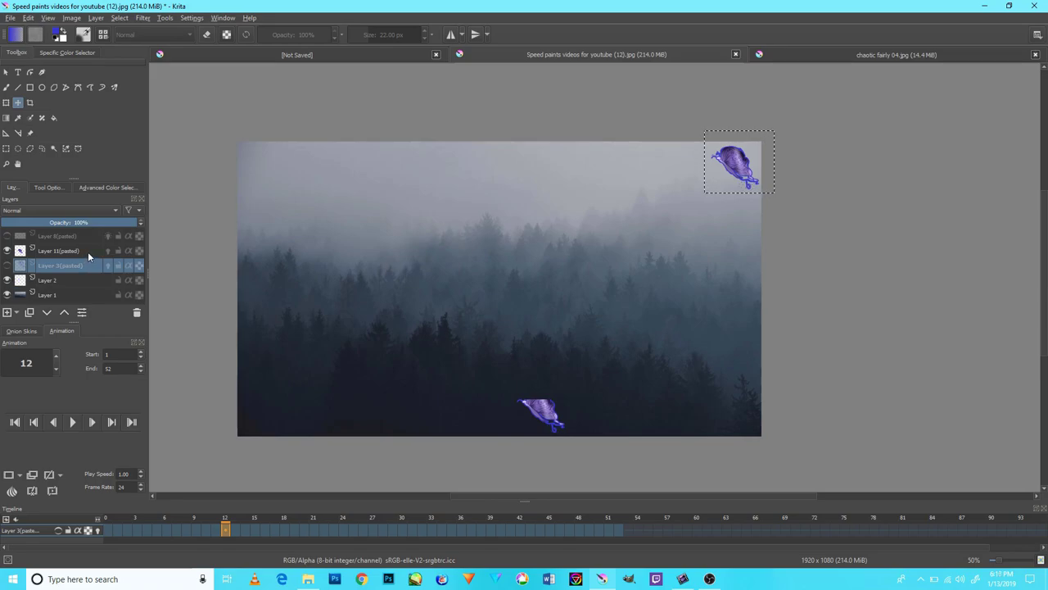
left_click(6, 236)
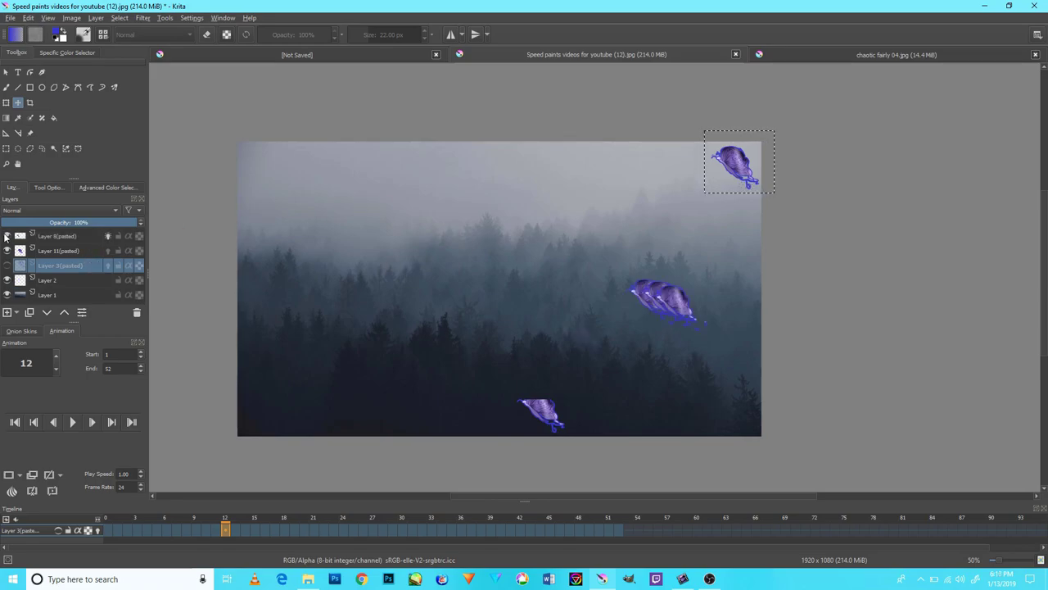
left_click(6, 236)
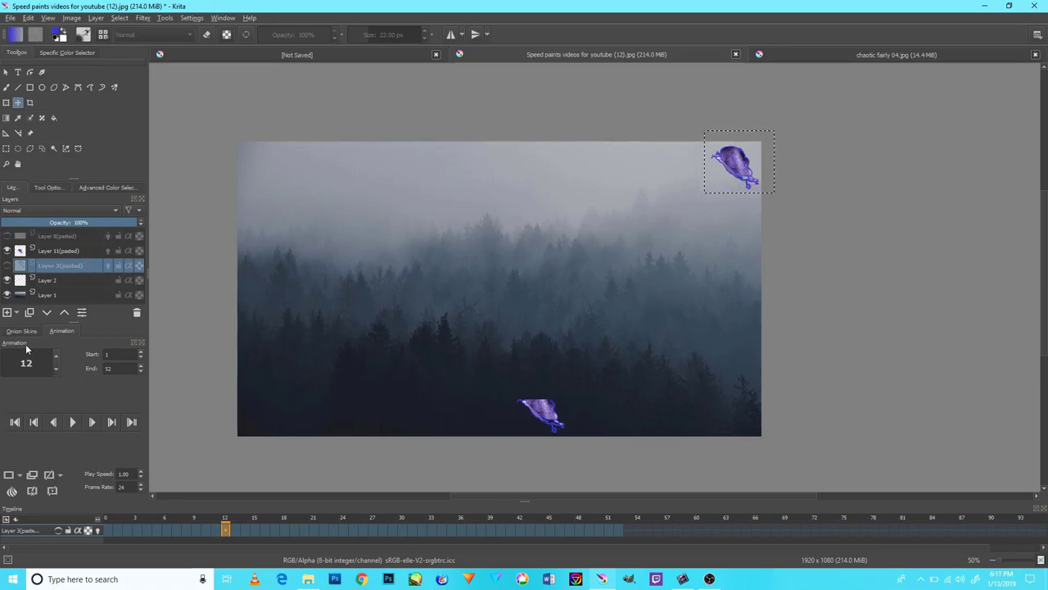
left_click(7, 236)
- Leave only the Layer 11 top-right snail visible and make it the active layer
left_click(8, 265)
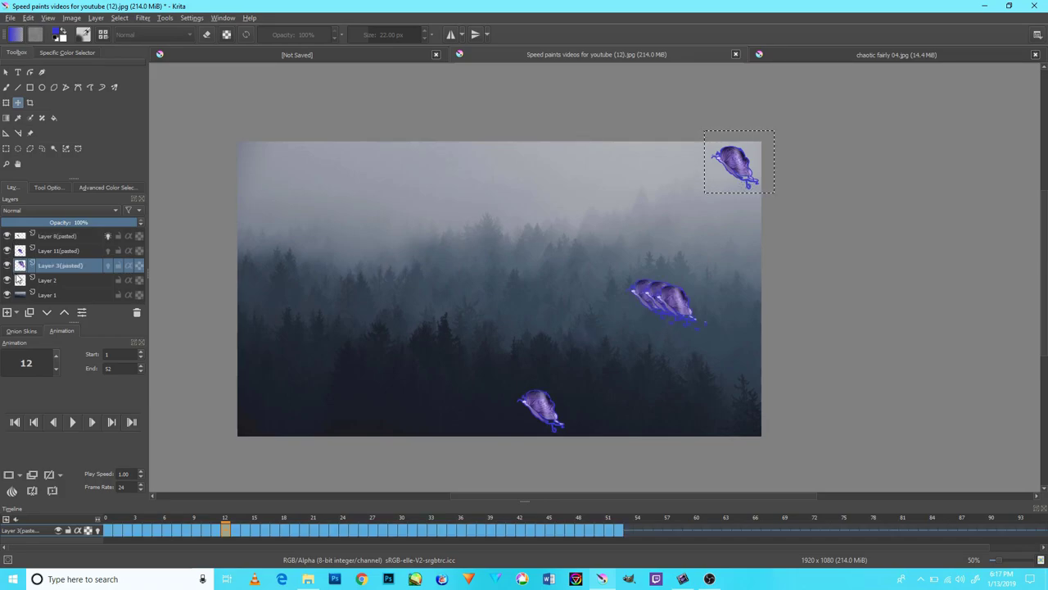
left_click(8, 237)
left_click(7, 251)
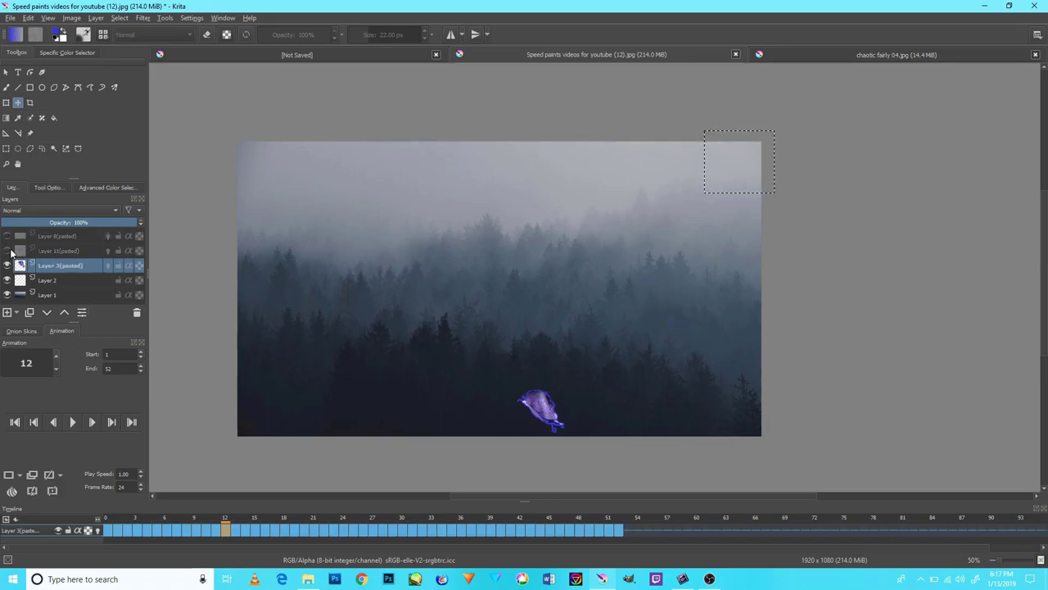
left_click(8, 265)
left_click(7, 280)
left_click(7, 265)
left_click(7, 251)
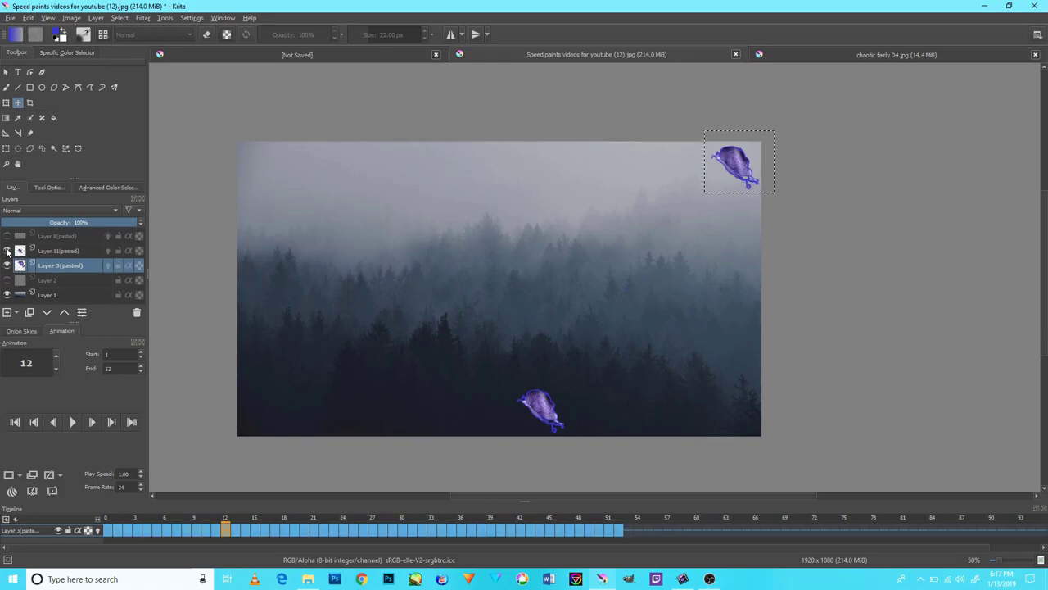
left_click(7, 265)
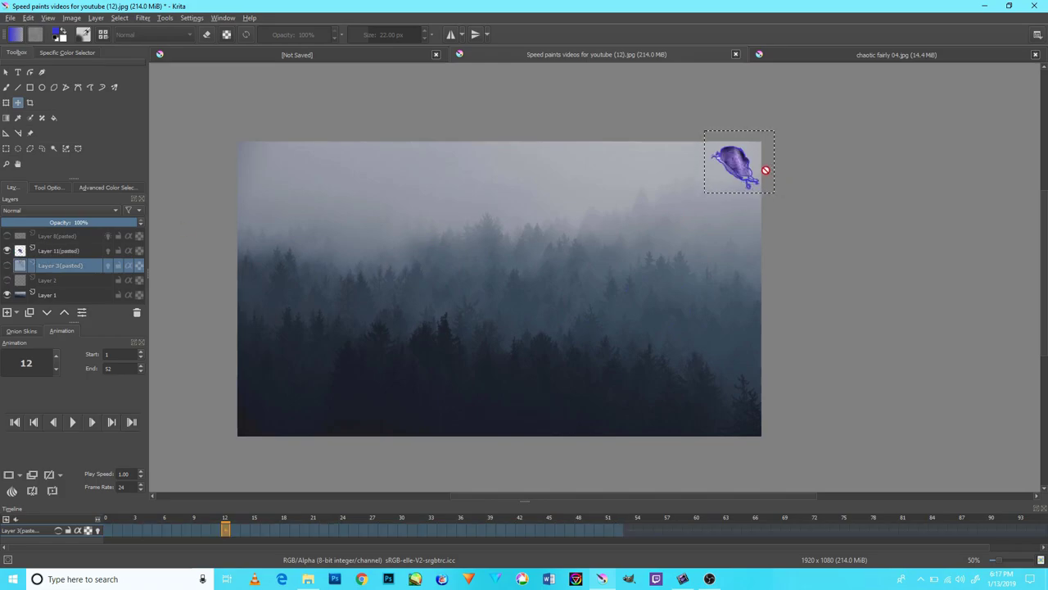
left_click(31, 250)
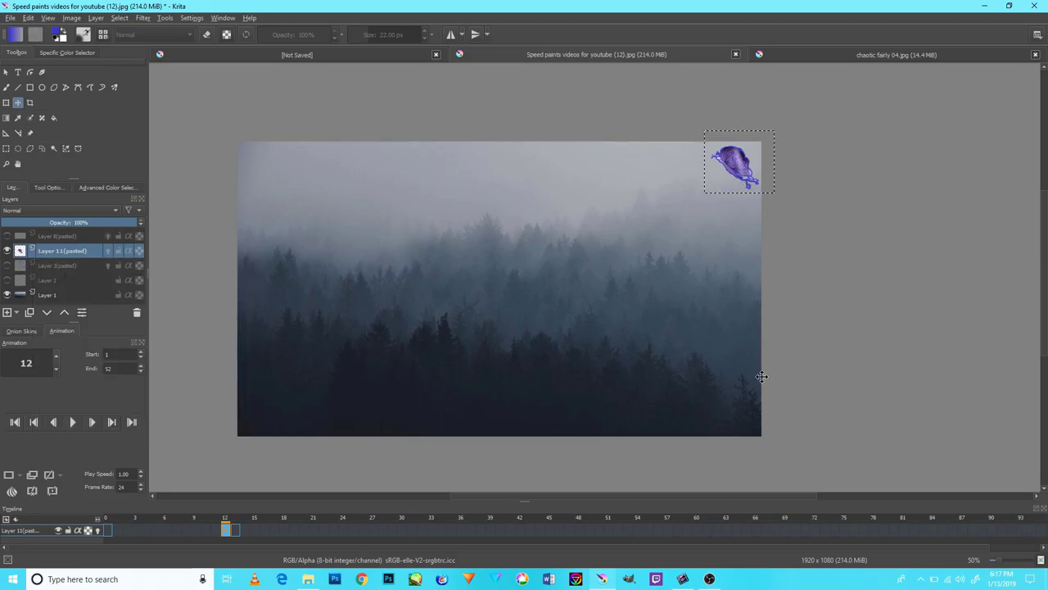
- Clean up frames 12–13 by removing the empty keyframe and shifting the snail down-left
left_click_drag(741, 180, 739, 180)
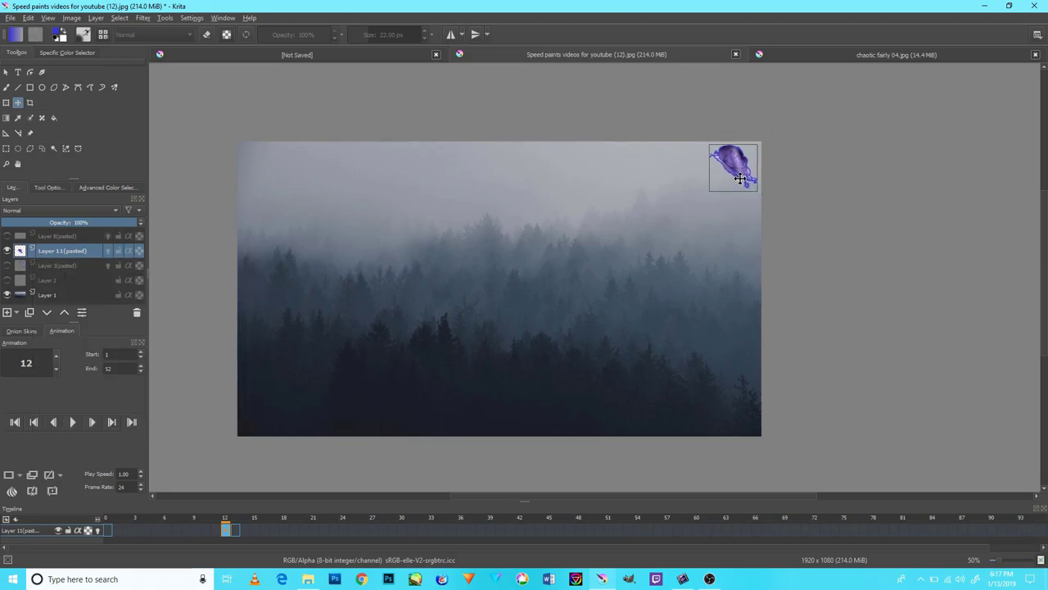
right_click(247, 534)
left_click(268, 509)
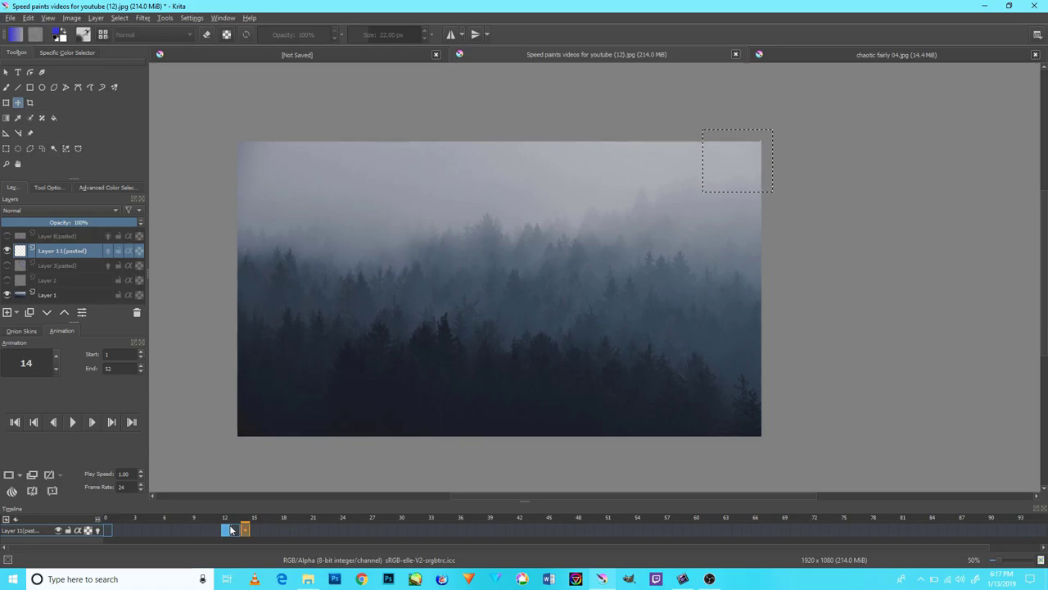
right_click(236, 532)
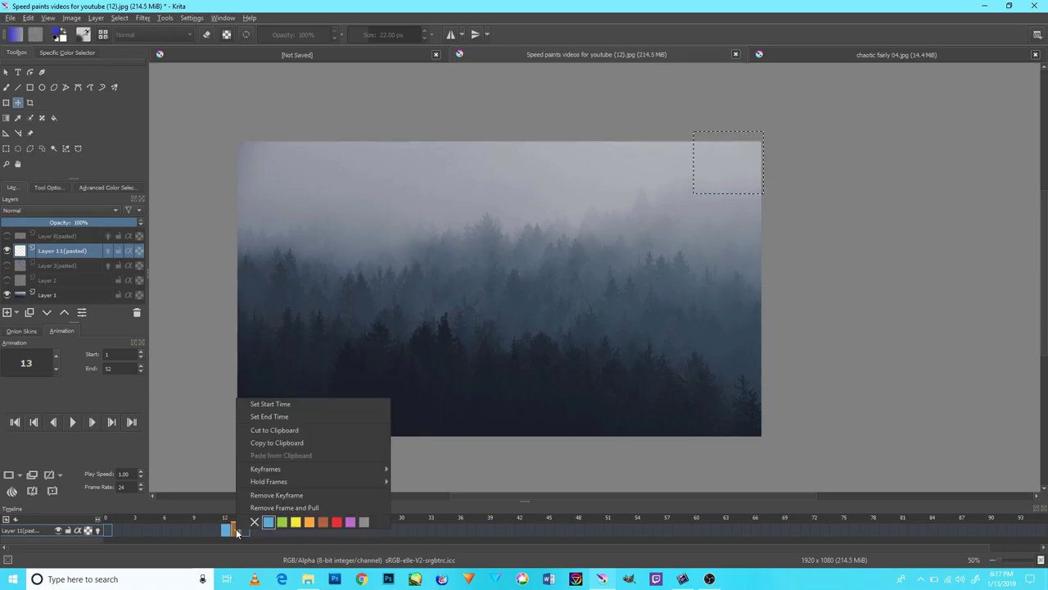
left_click(270, 508)
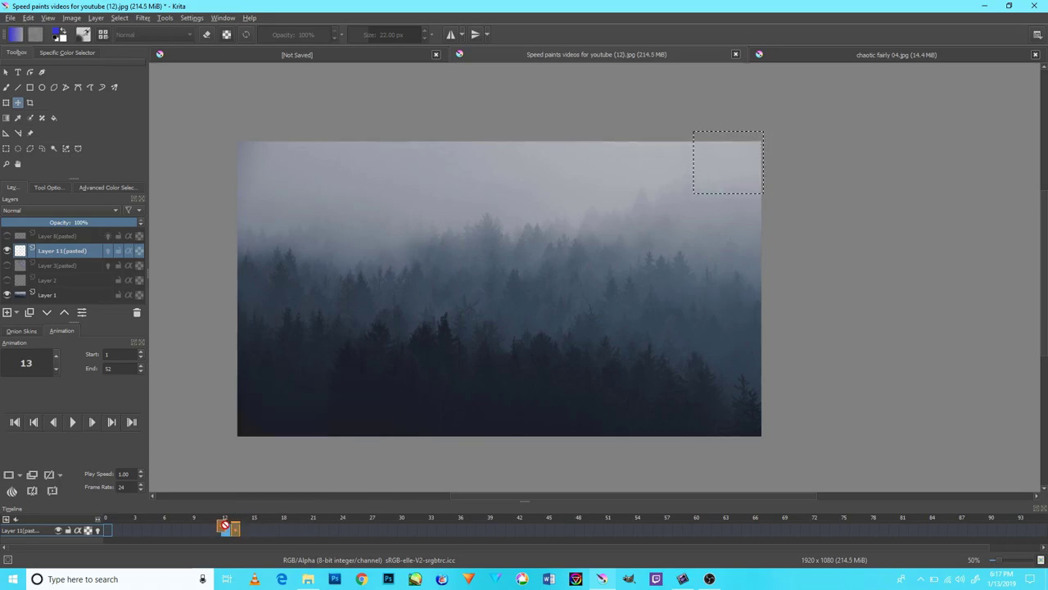
left_click(226, 530)
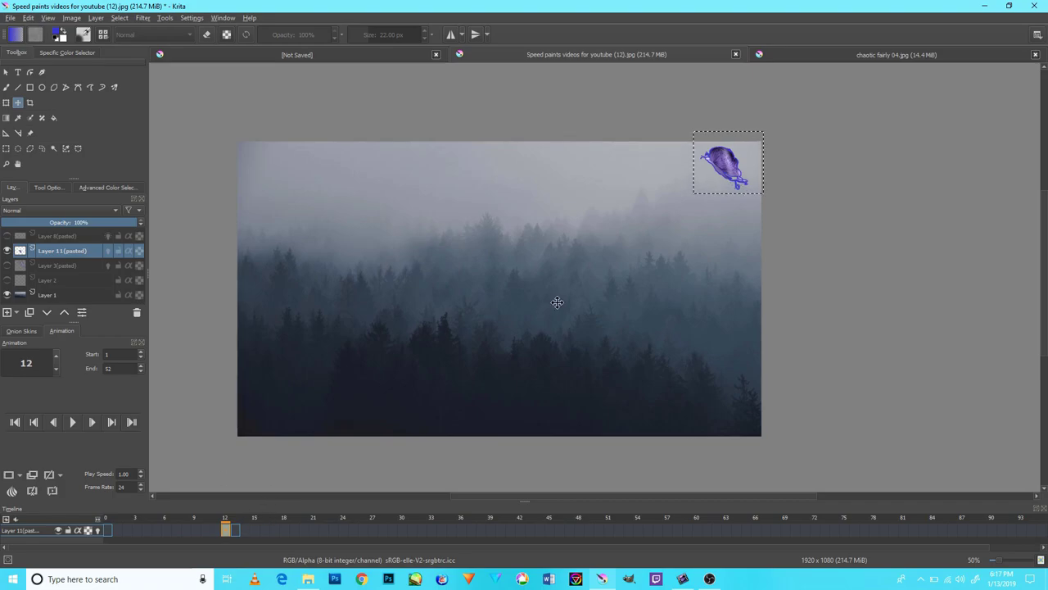
left_click_drag(736, 183, 712, 216)
right_click(224, 530)
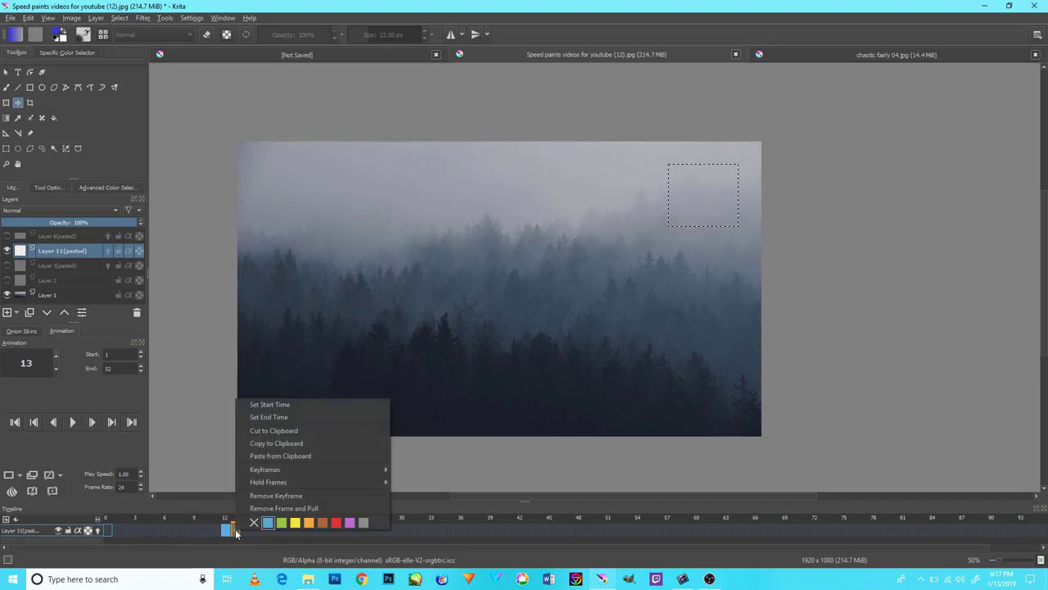
right_click(235, 531)
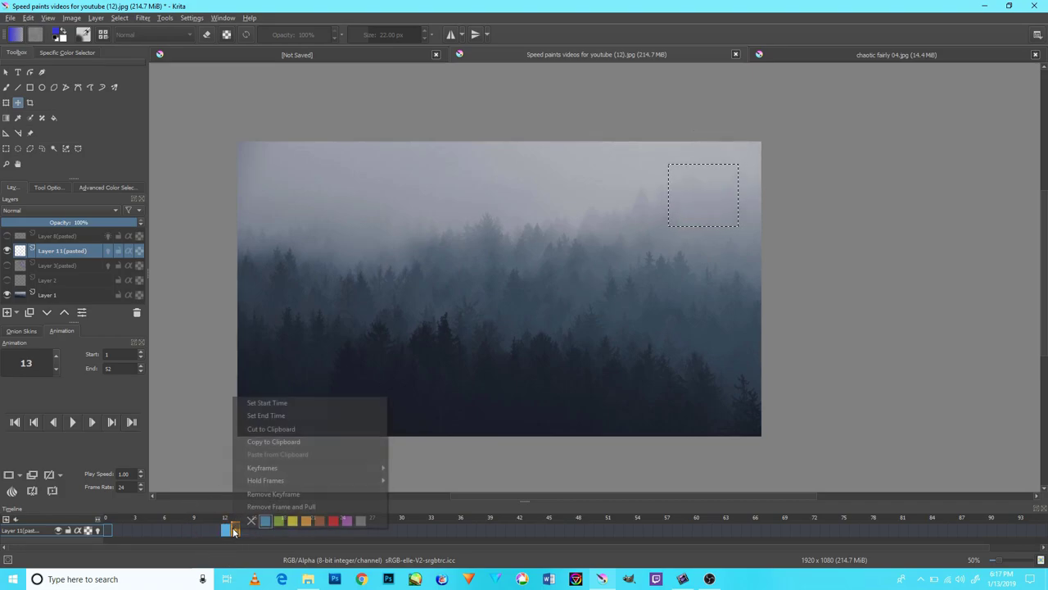
left_click(274, 494)
left_click_drag(687, 211, 681, 216)
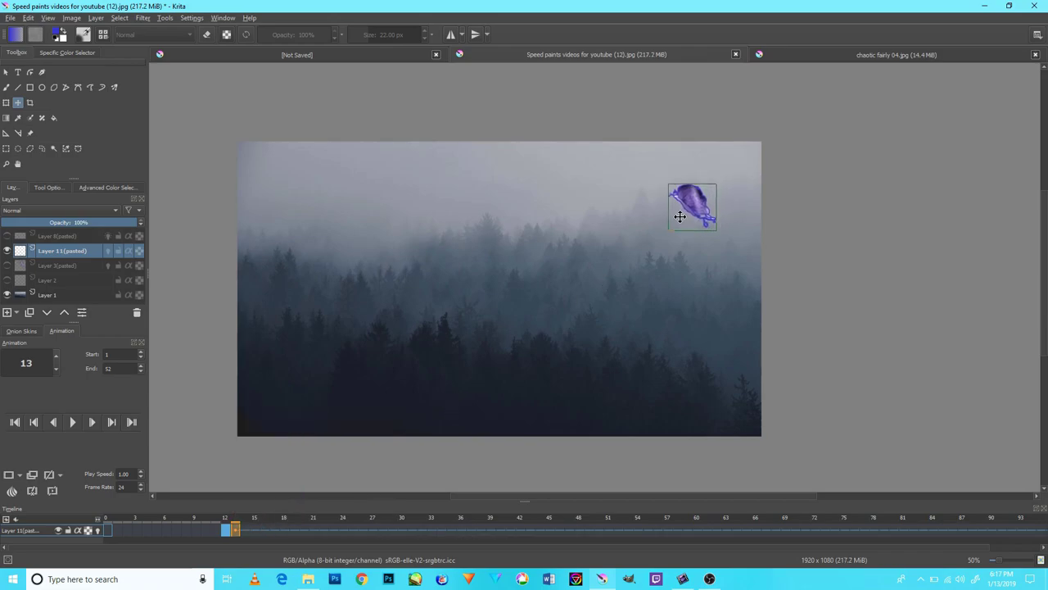
- Add duplicate keyframes for frames 14–20, moving the snail further left on each
right_click(244, 531)
left_click(276, 511)
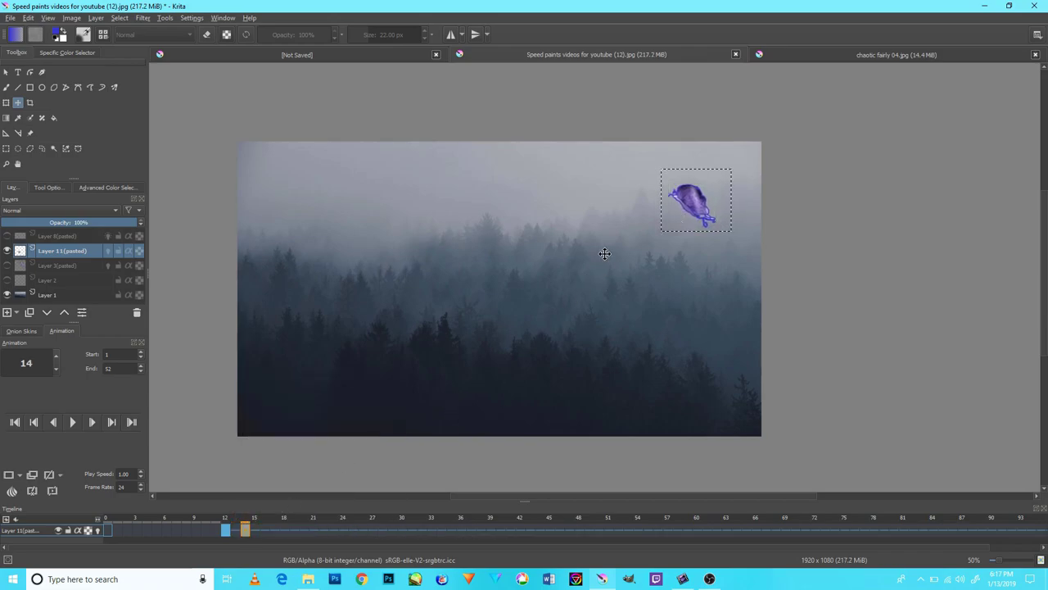
mouse_move(688, 205)
left_mouse_down()
mouse_move(642, 220)
mouse_move(646, 232)
mouse_move(631, 213)
mouse_move(570, 238)
left_mouse_up()
left_click(254, 530)
right_click(254, 530)
left_click(287, 496)
right_click(265, 529)
left_click(279, 513)
right_click(273, 530)
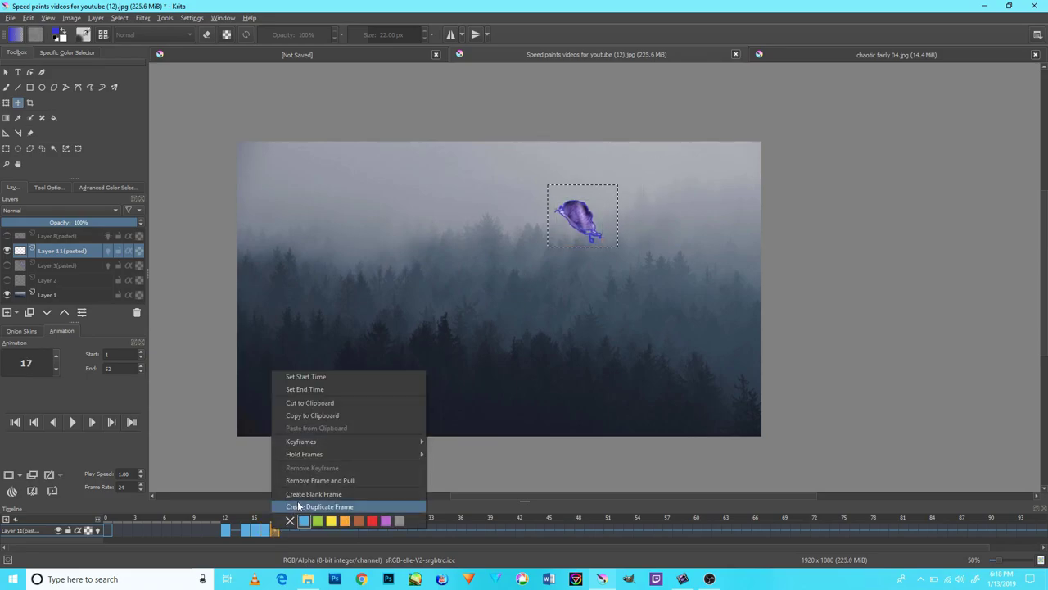
left_click(283, 506)
left_click_drag(500, 348, 473, 328)
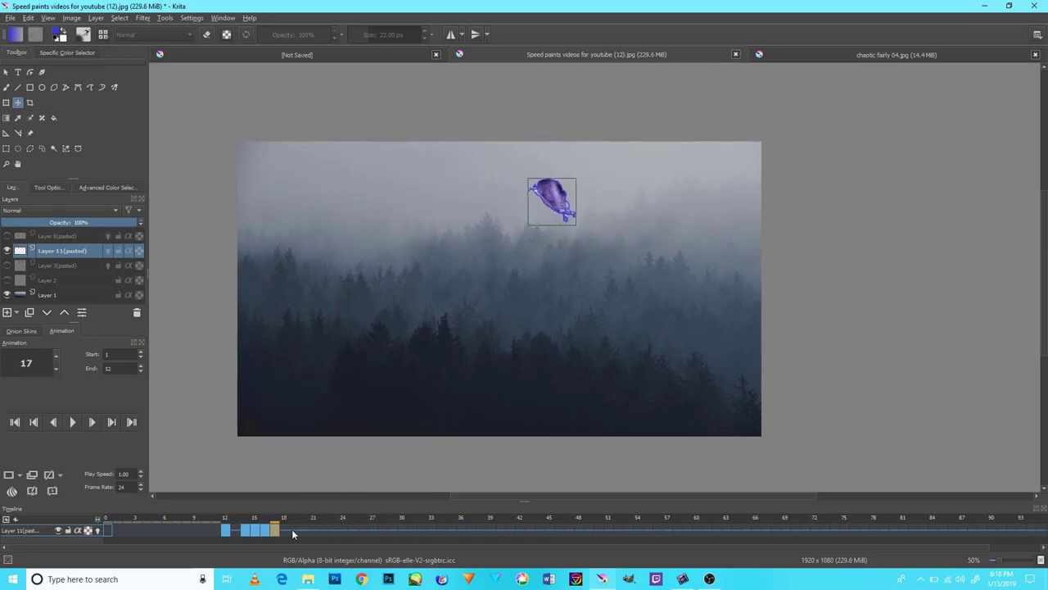
right_click(285, 529)
left_click(311, 504)
mouse_move(552, 226)
left_mouse_down()
mouse_move(538, 243)
mouse_move(526, 218)
left_mouse_up()
right_click(295, 531)
left_click(322, 506)
right_click(302, 532)
left_click(334, 510)
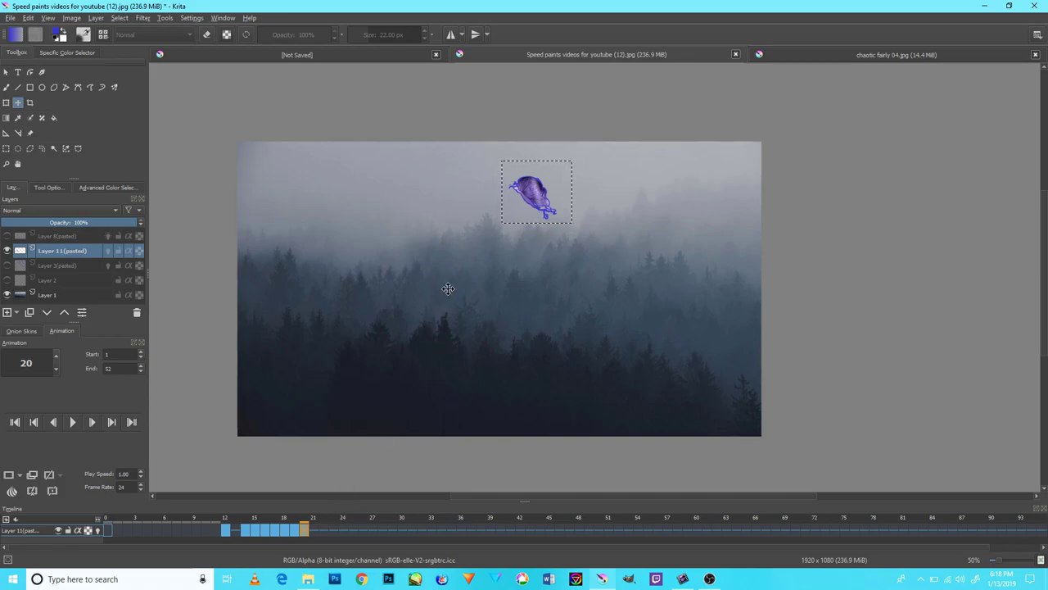
left_click_drag(530, 205, 497, 210)
- Continue duplicating keyframes for frames 21–27, nudging the snail leftward each time
right_click(313, 531)
left_click(334, 506)
right_click(323, 530)
left_click(334, 505)
right_click(333, 531)
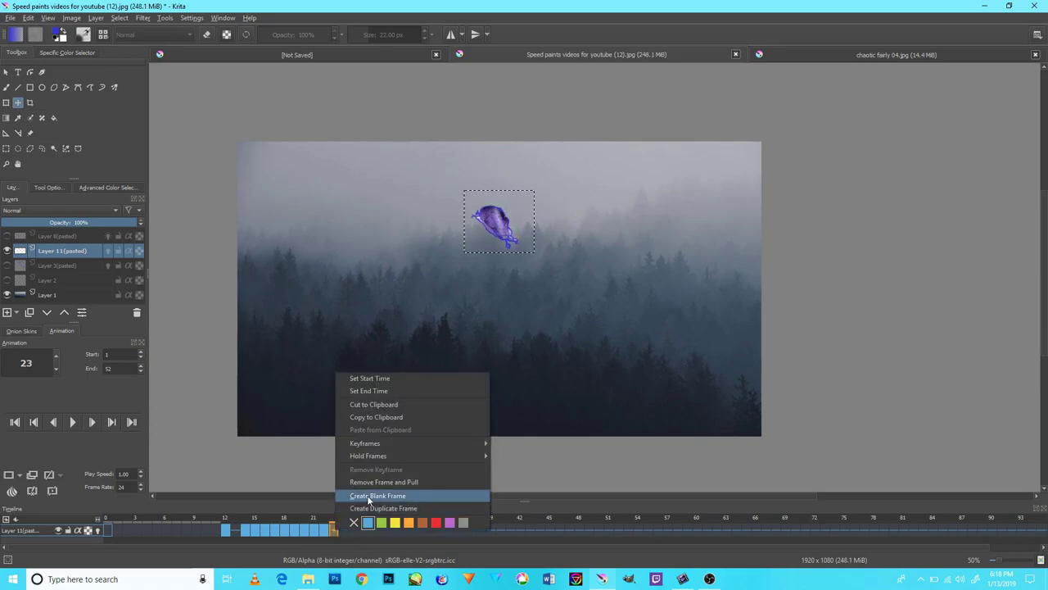
left_click(367, 500)
left_click_drag(452, 367, 434, 348)
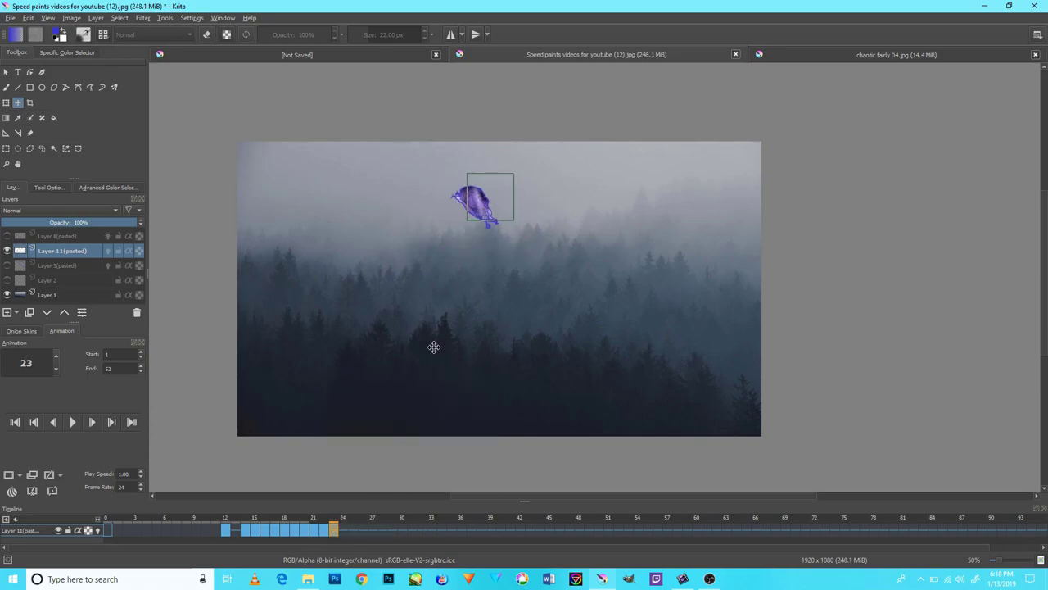
right_click(342, 531)
left_click(368, 509)
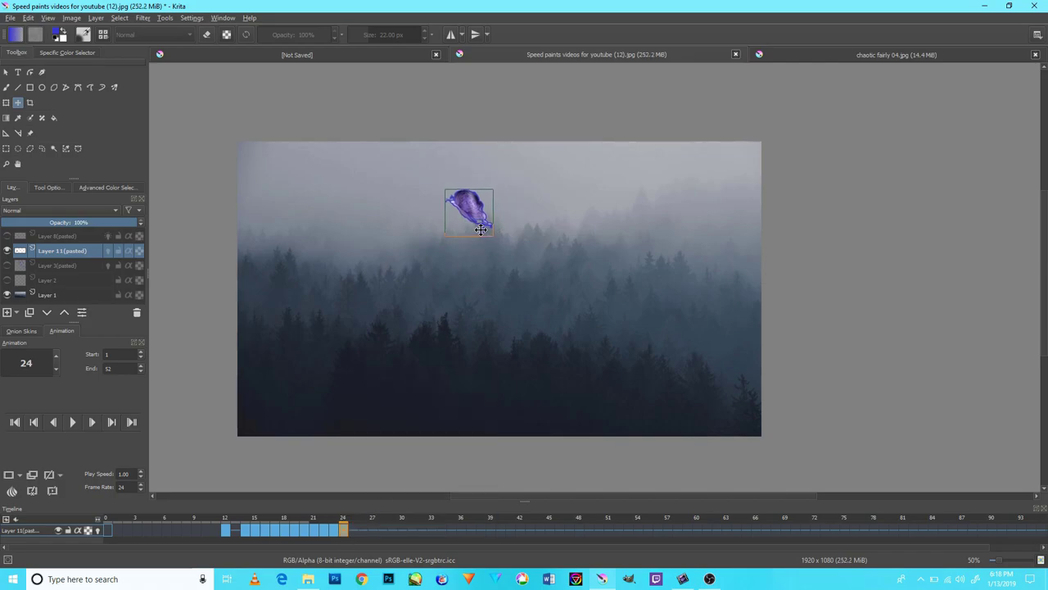
left_click_drag(481, 227, 460, 242)
right_click(356, 530)
left_click(384, 508)
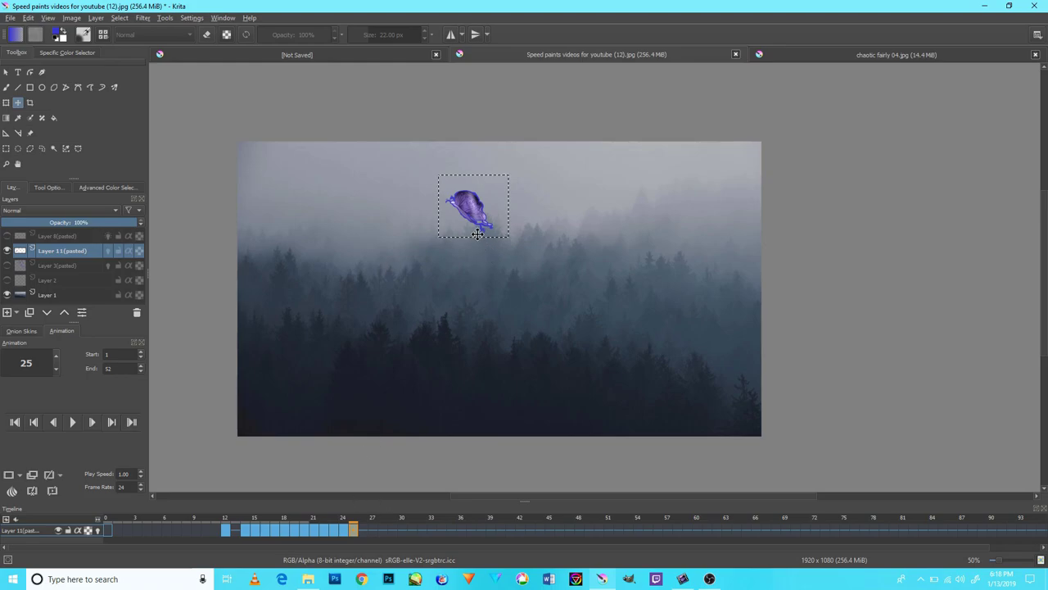
left_click_drag(478, 231, 473, 236)
right_click(369, 535)
left_click(394, 510)
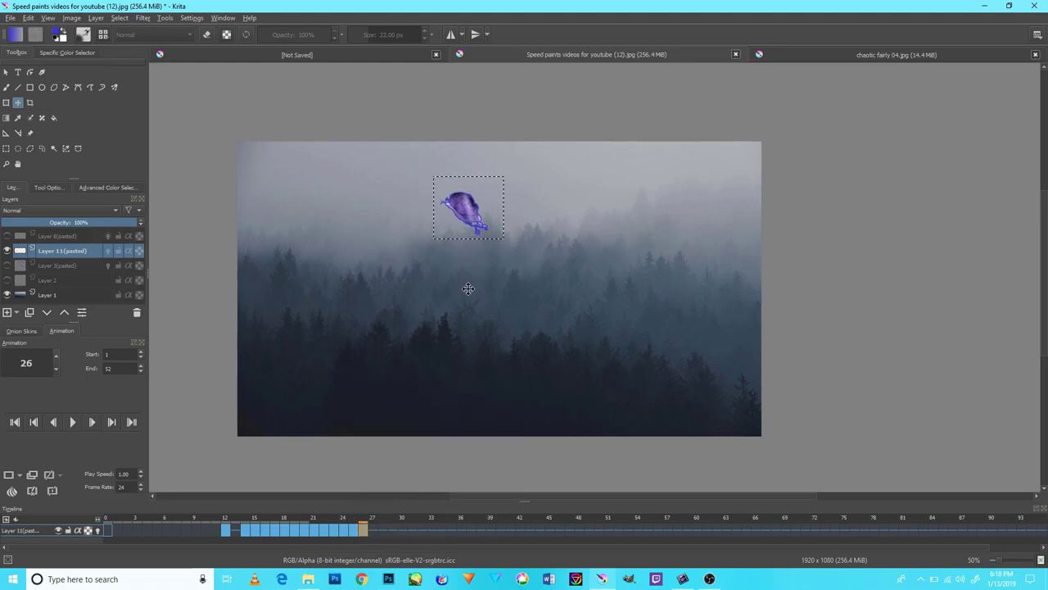
left_click_drag(468, 290, 457, 298)
right_click(374, 530)
left_click(421, 456)
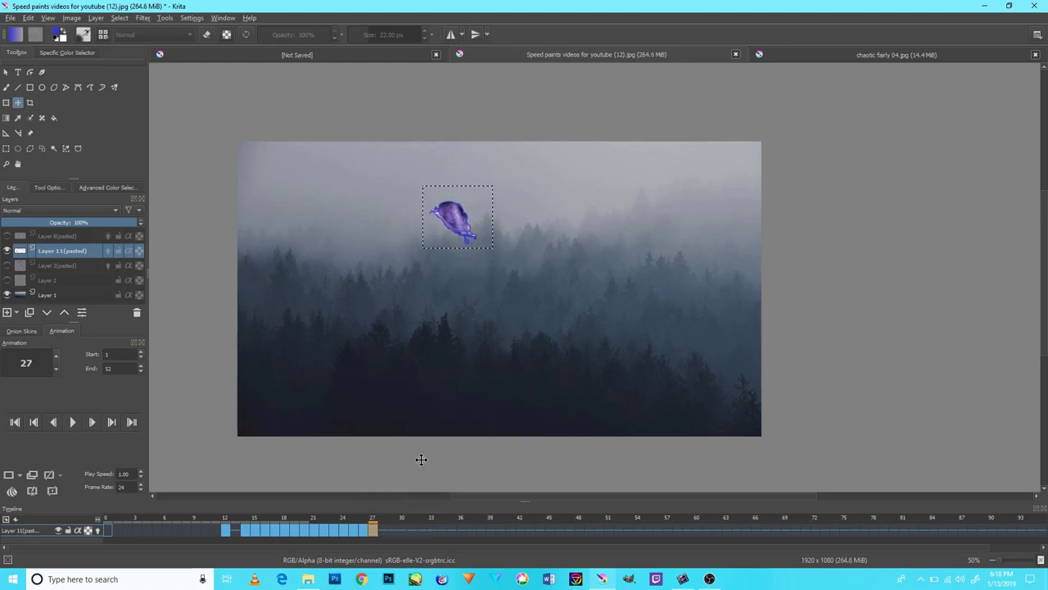
left_click_drag(445, 403, 427, 387)
- Duplicate keyframes for frames 28–34, shifting the snail slightly left on each
right_click(384, 531)
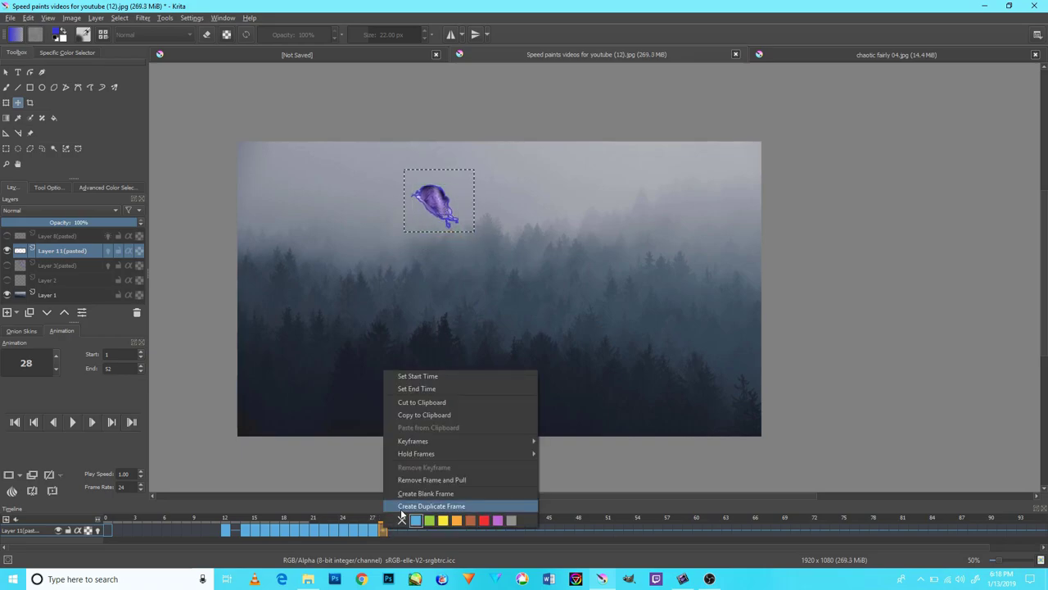
left_click(419, 509)
left_click_drag(447, 164, 441, 180)
right_click(392, 530)
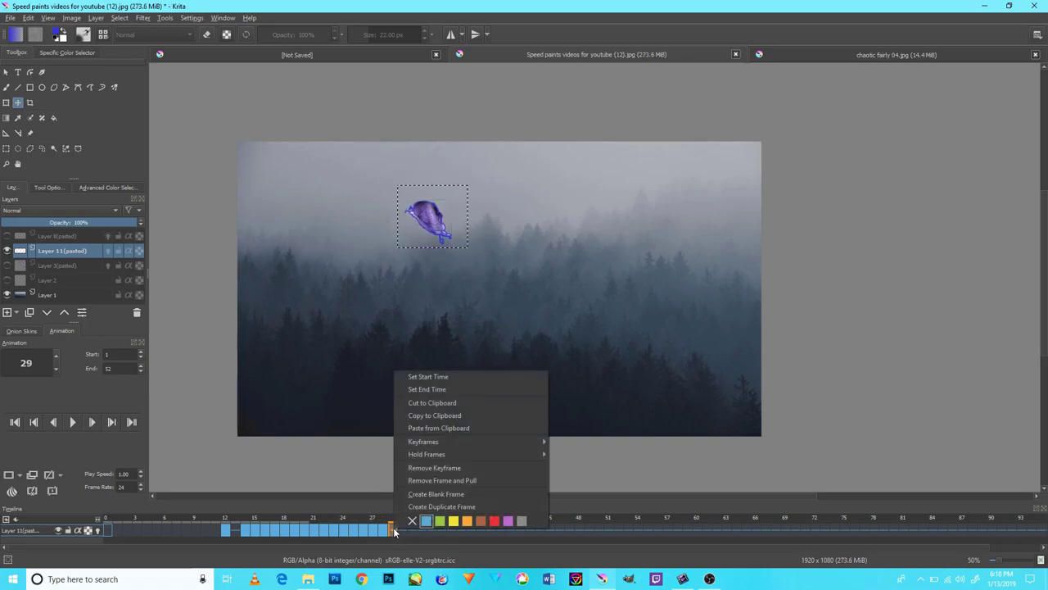
left_click(419, 505)
left_click_drag(437, 220, 430, 227)
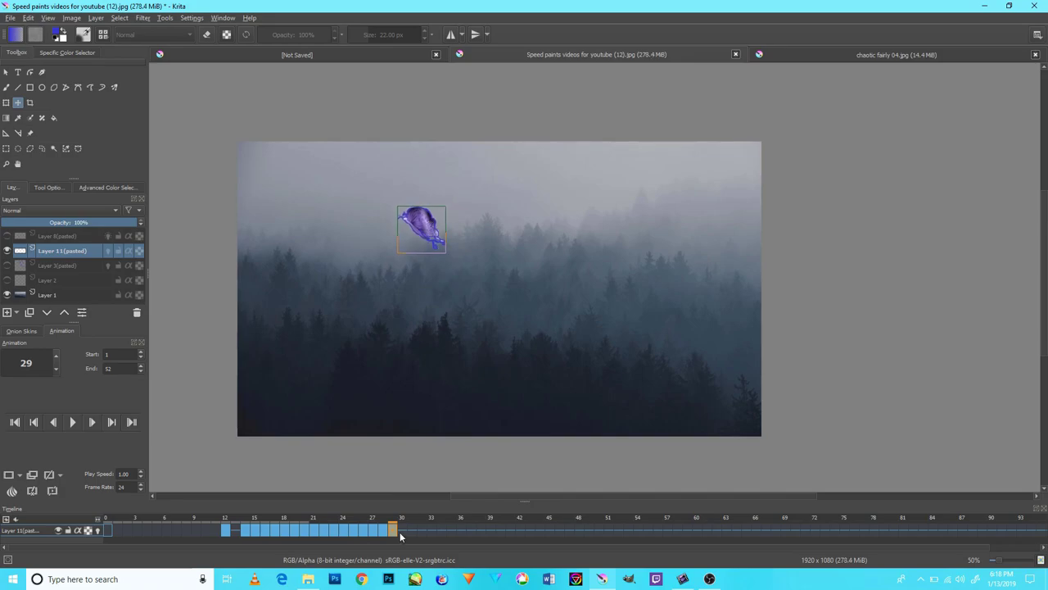
right_click(400, 532)
left_click(422, 505)
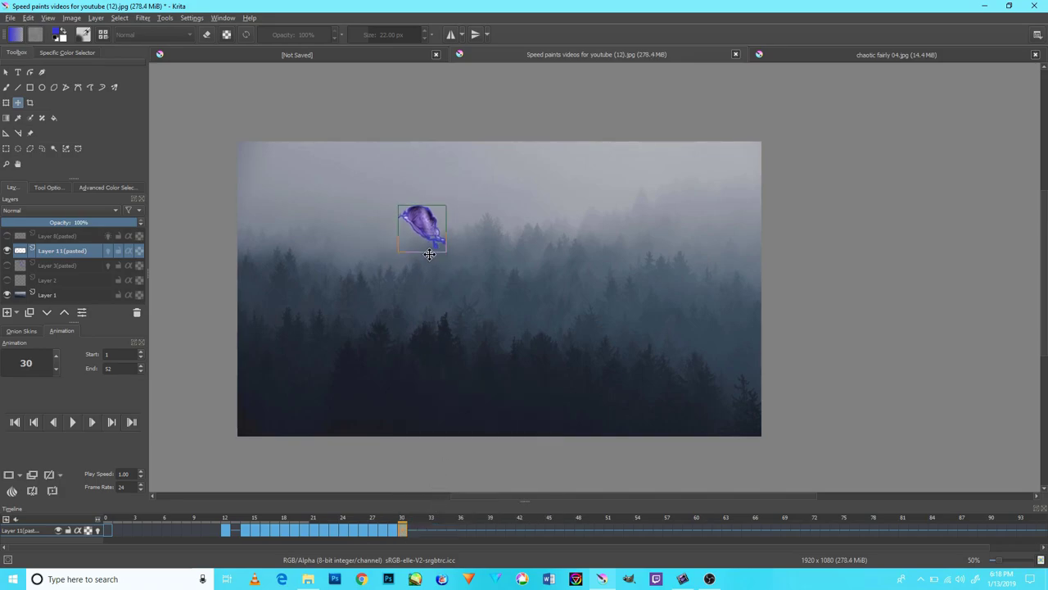
left_click_drag(429, 254, 425, 245)
right_click(412, 531)
left_click(422, 505)
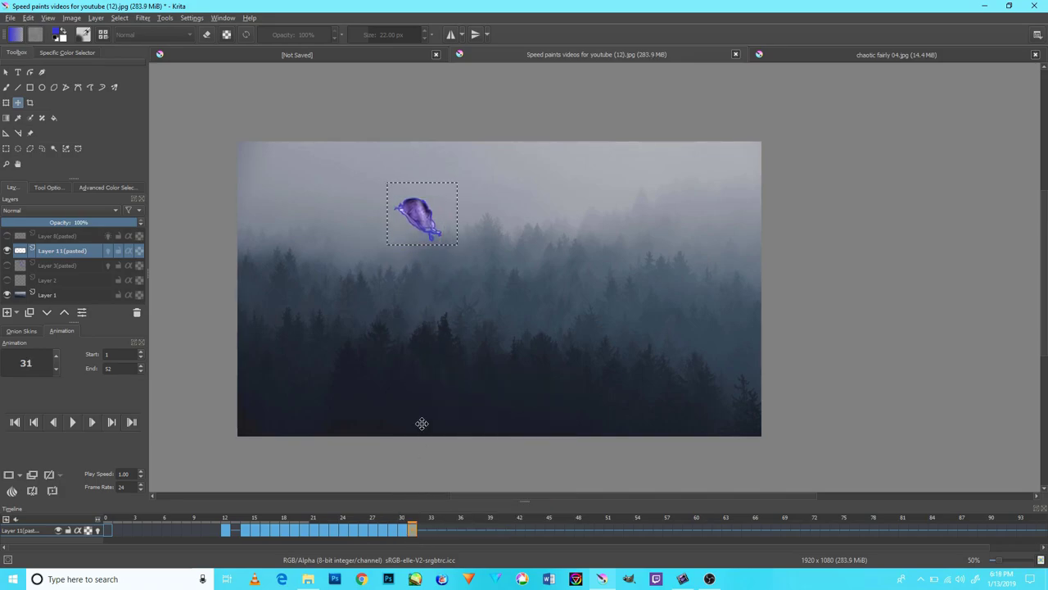
left_click_drag(435, 285, 422, 306)
right_click(419, 531)
left_click(425, 505)
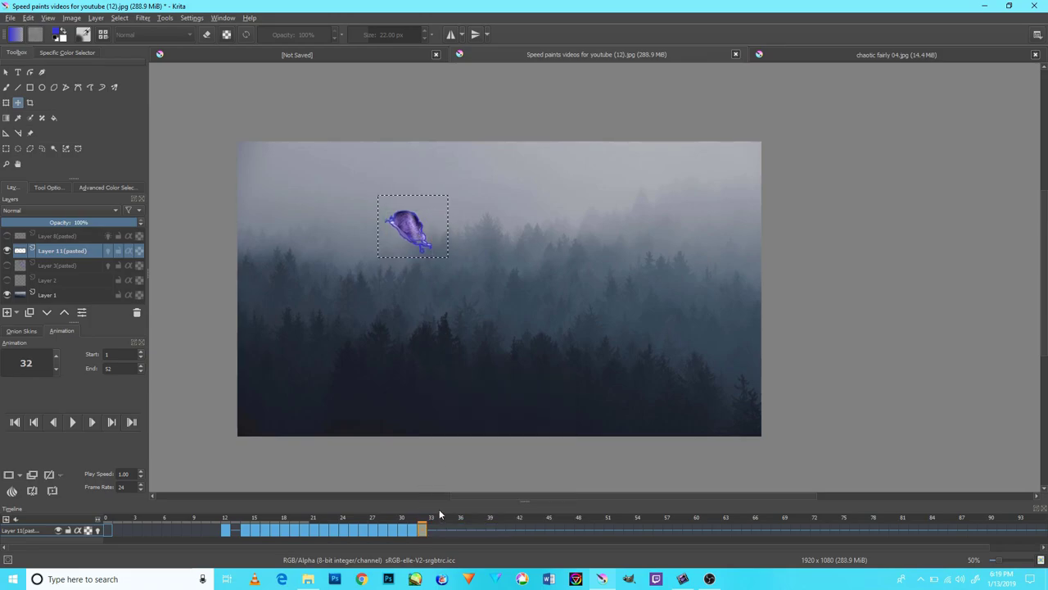
left_click_drag(433, 412, 424, 420)
right_click(433, 535)
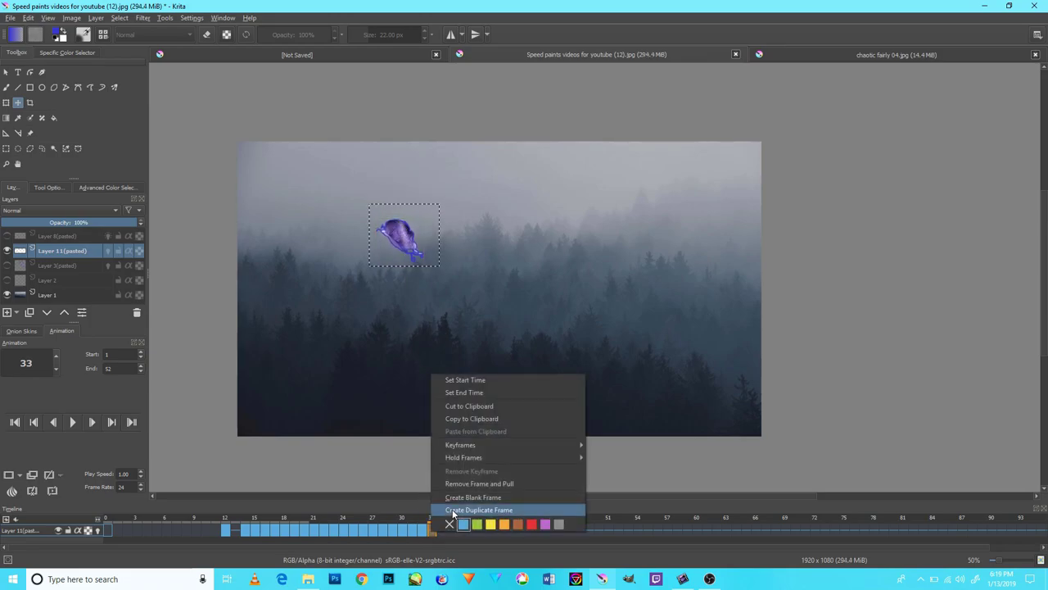
left_click(438, 505)
left_click_drag(417, 256, 411, 244)
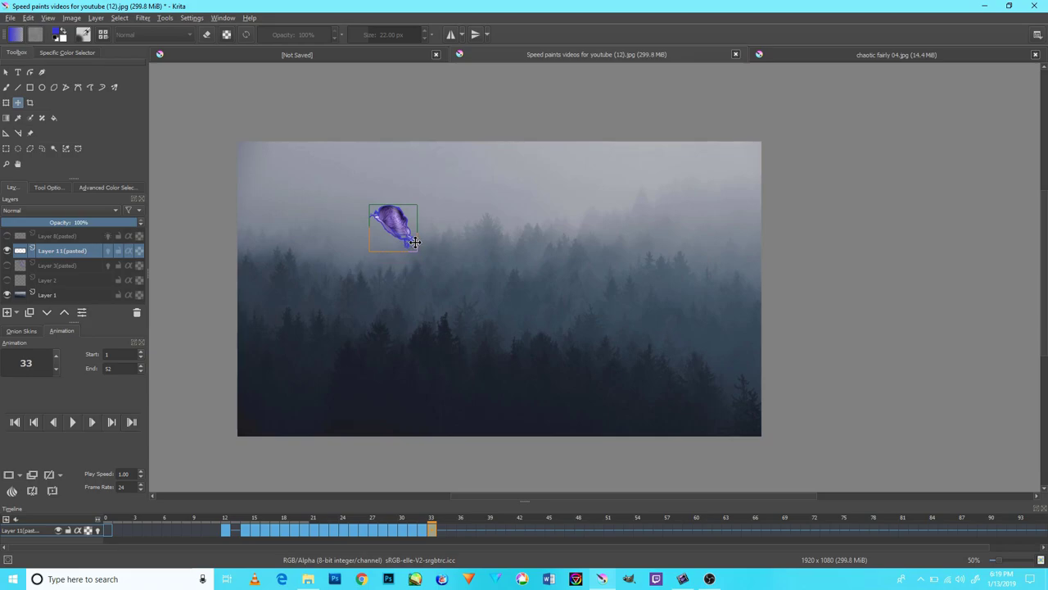
right_click(443, 532)
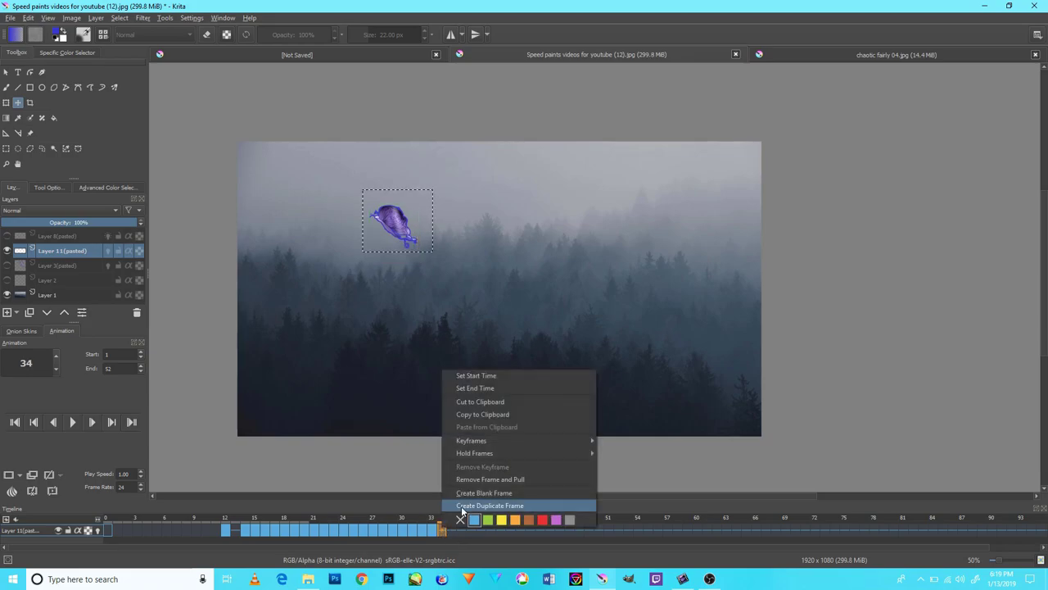
left_click(452, 505)
mouse_move(437, 245)
left_mouse_down()
mouse_move(429, 254)
mouse_move(411, 236)
left_mouse_up()
- Duplicate keyframes for frames 35–43, moving the snail left and down periodically
right_click(457, 531)
left_click(470, 505)
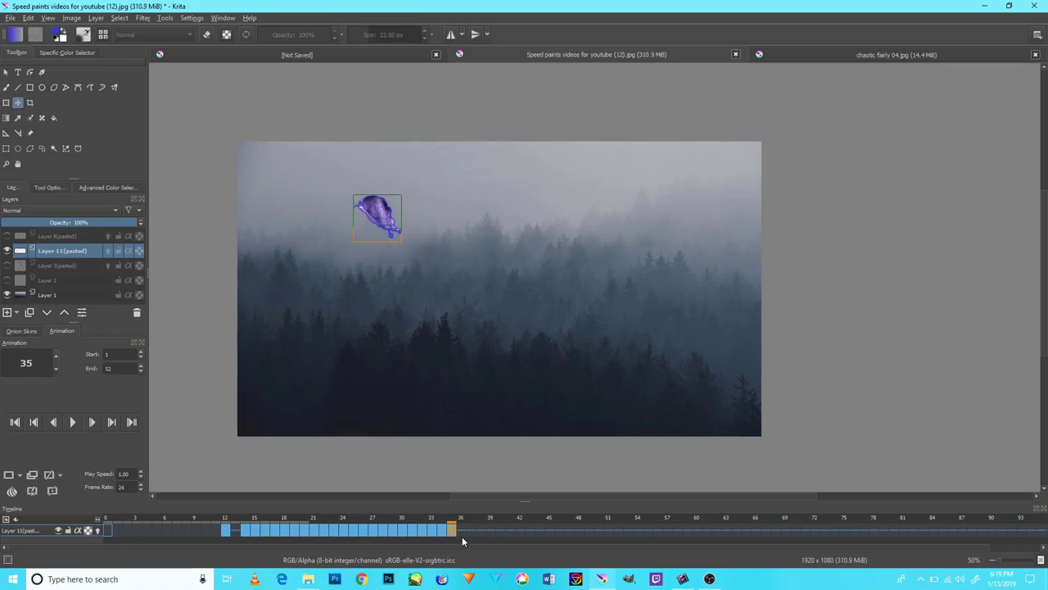
right_click(462, 532)
left_click(475, 505)
left_click_drag(368, 216, 361, 231)
right_click(469, 532)
left_click(480, 505)
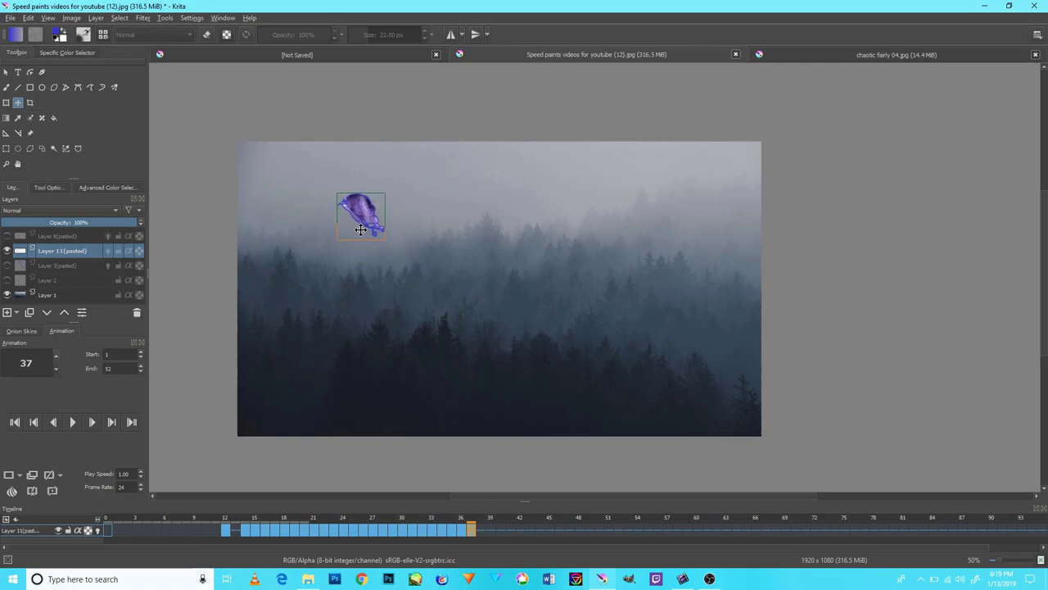
right_click(482, 532)
left_click(509, 508)
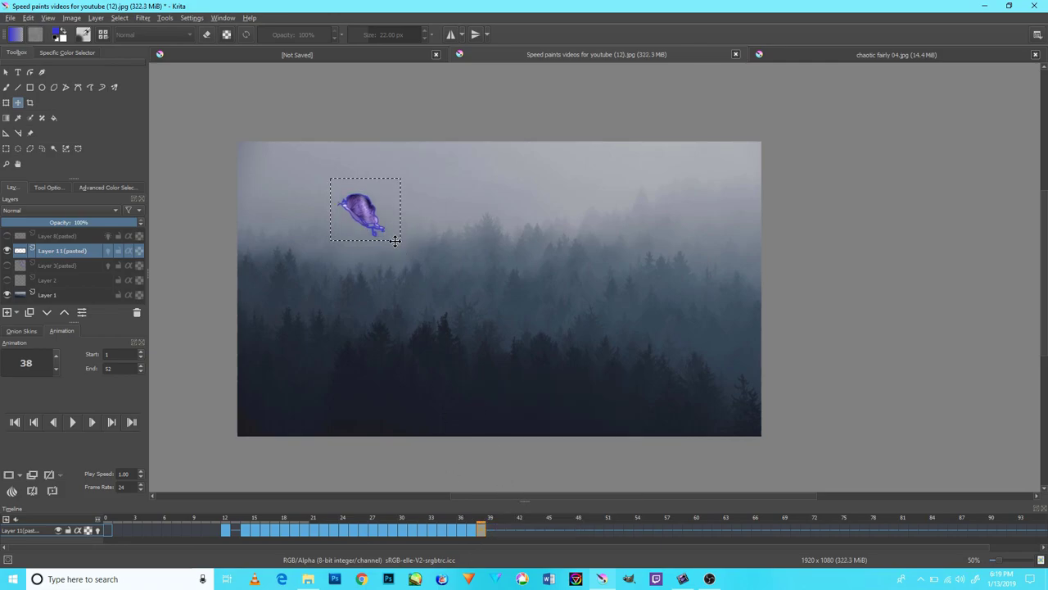
mouse_move(370, 213)
left_mouse_down()
mouse_move(359, 223)
mouse_move(389, 245)
mouse_move(353, 238)
mouse_move(370, 278)
mouse_move(360, 251)
left_mouse_up()
right_click(490, 529)
left_click(516, 506)
right_click(498, 530)
left_click(516, 506)
right_click(507, 537)
left_click(516, 506)
right_click(522, 529)
left_click(536, 477)
right_click(531, 531)
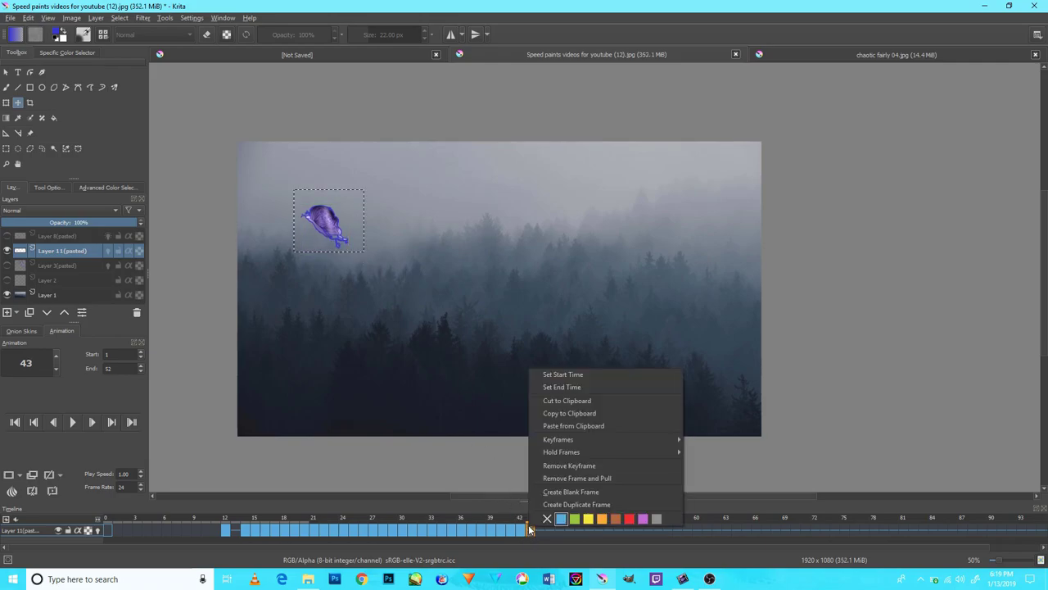
left_click(561, 501)
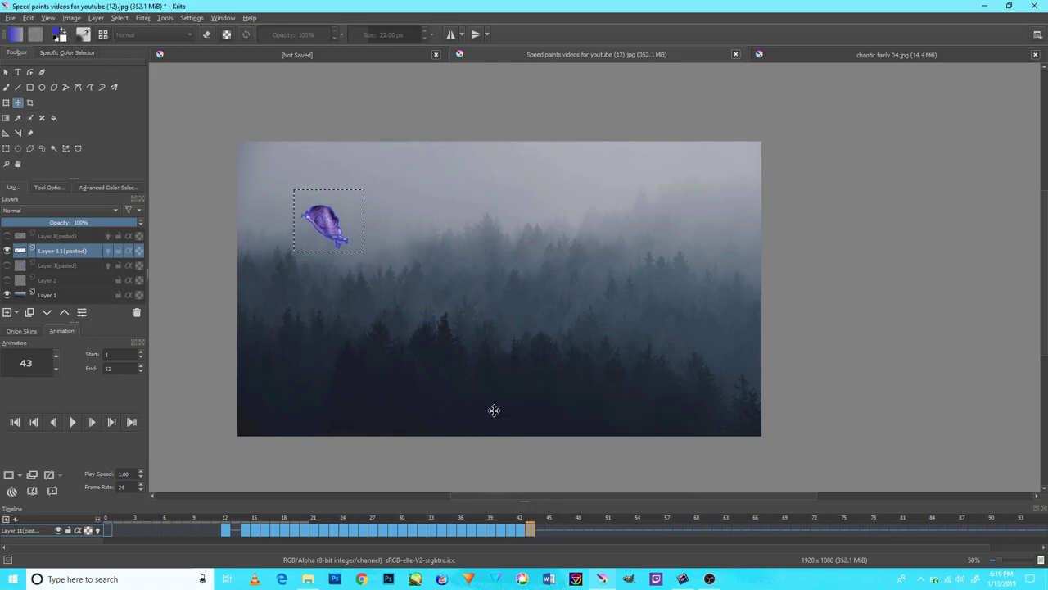
mouse_move(331, 235)
left_mouse_down()
mouse_move(345, 268)
mouse_move(338, 251)
left_mouse_up()
- Duplicate keyframes for frames 44–48, nudging the snail down-left
right_click(539, 531)
left_click(573, 510)
right_click(553, 534)
left_click(574, 508)
right_click(561, 532)
left_click(573, 508)
right_click(568, 531)
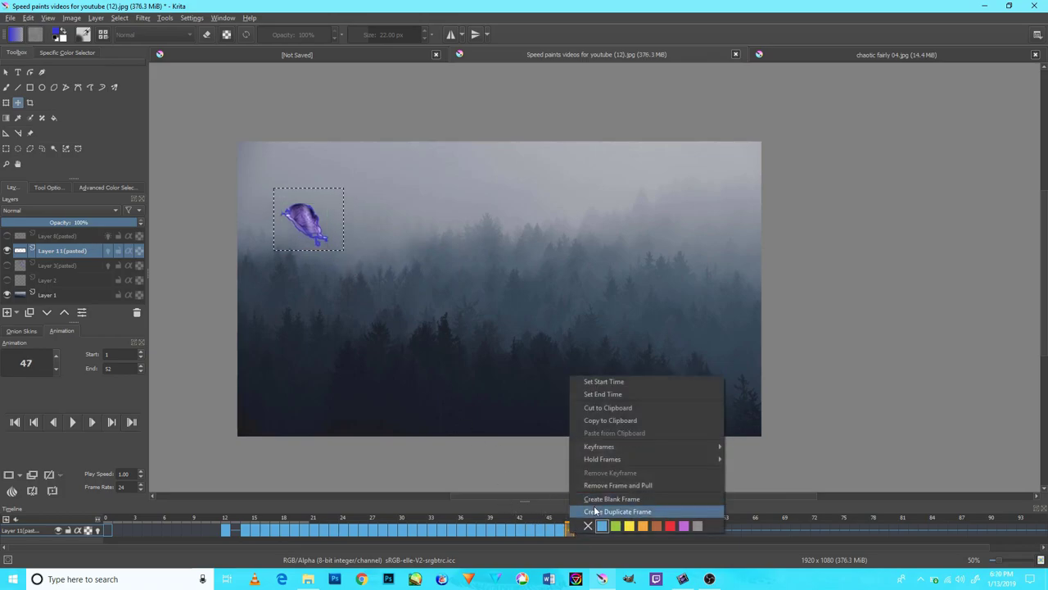
left_click(593, 506)
left_click_drag(311, 231, 302, 238)
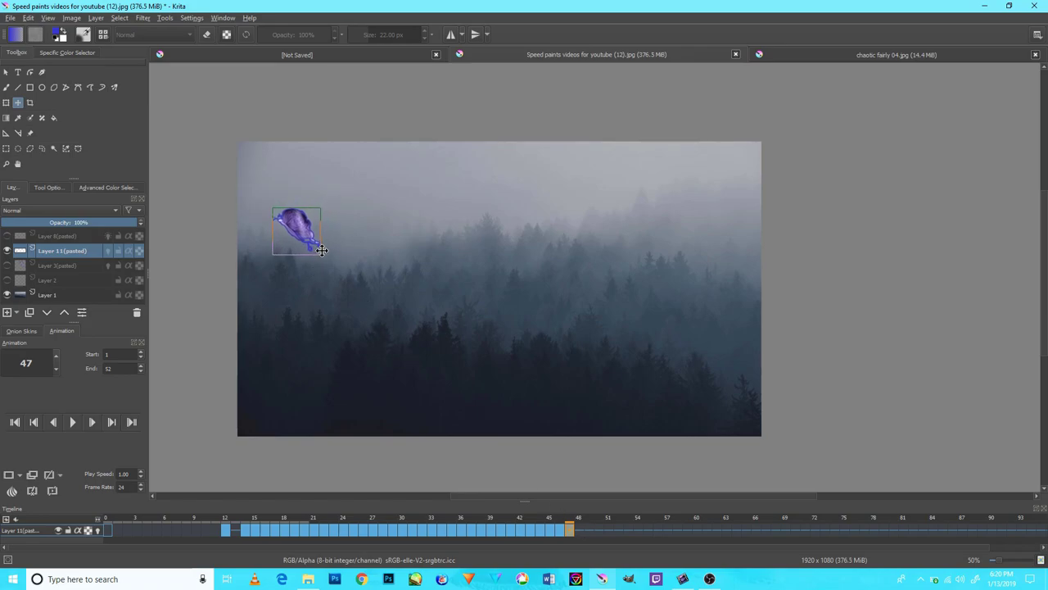
right_click(578, 531)
left_click(606, 508)
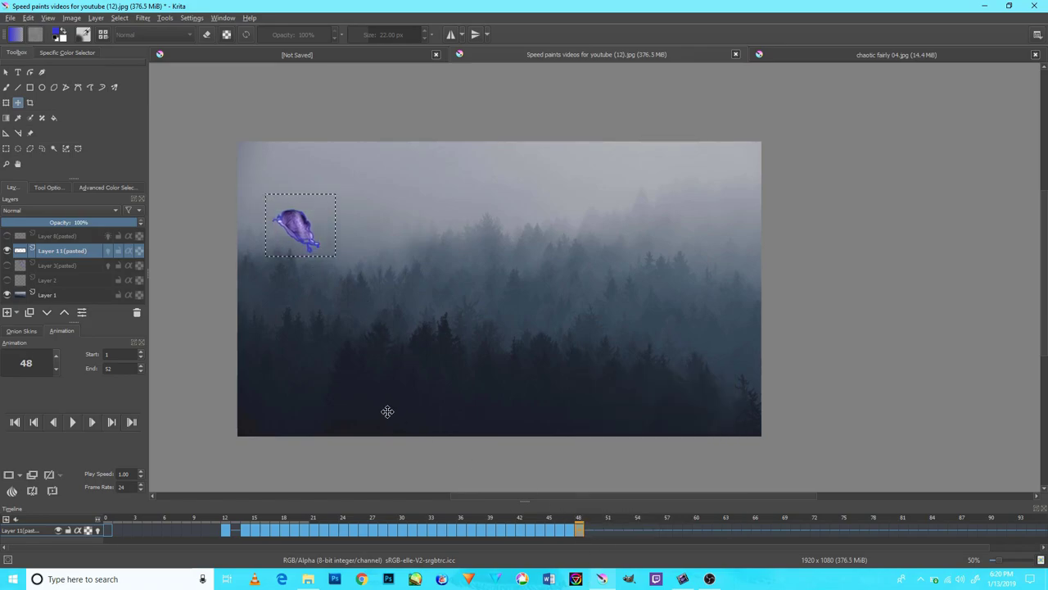
left_click_drag(320, 248, 318, 252)
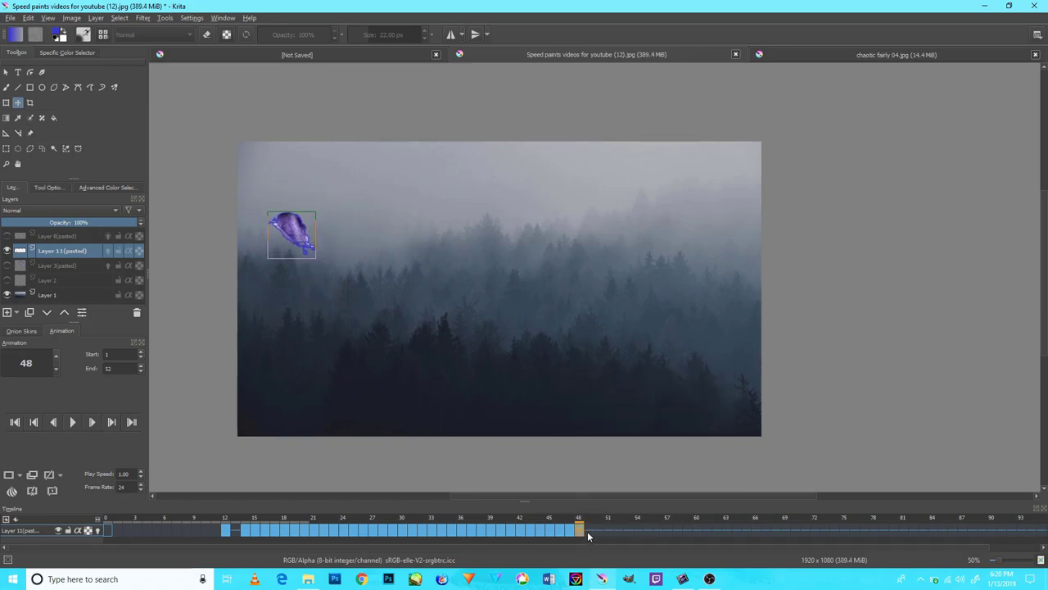
- Duplicate frames 49–52, pushing the snail past the canvas's left edge
right_click(587, 530)
left_click(606, 507)
left_click_drag(598, 470, 576, 490)
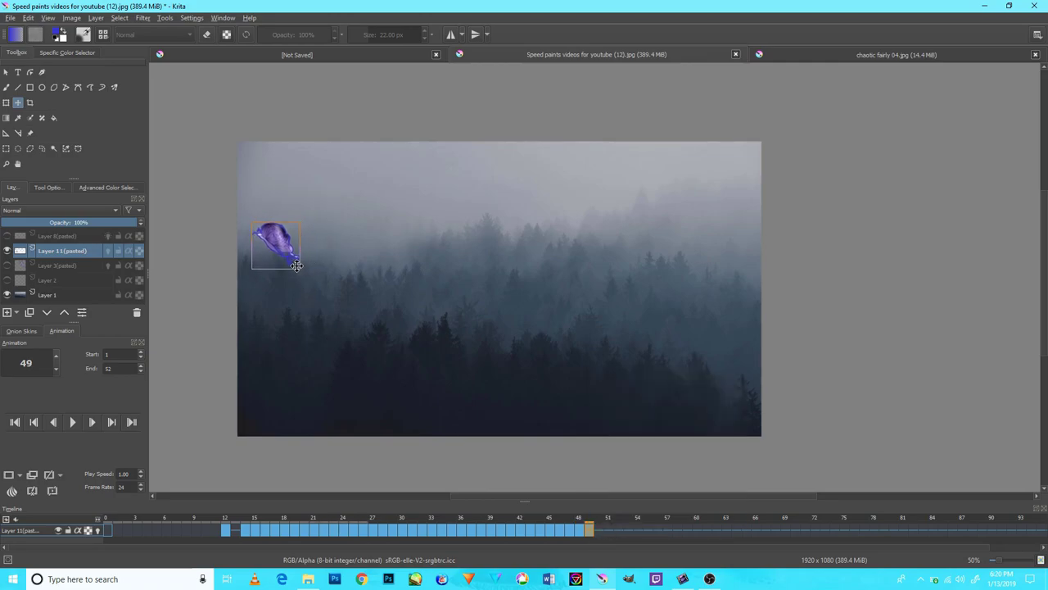
right_click(593, 531)
left_click(606, 507)
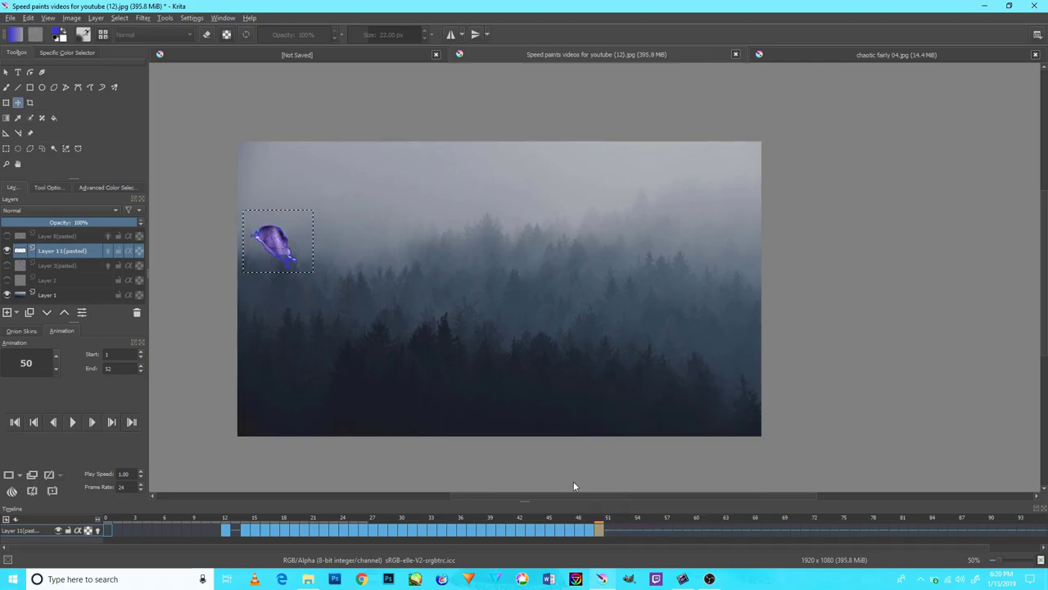
left_click_drag(298, 264, 279, 262)
right_click(607, 531)
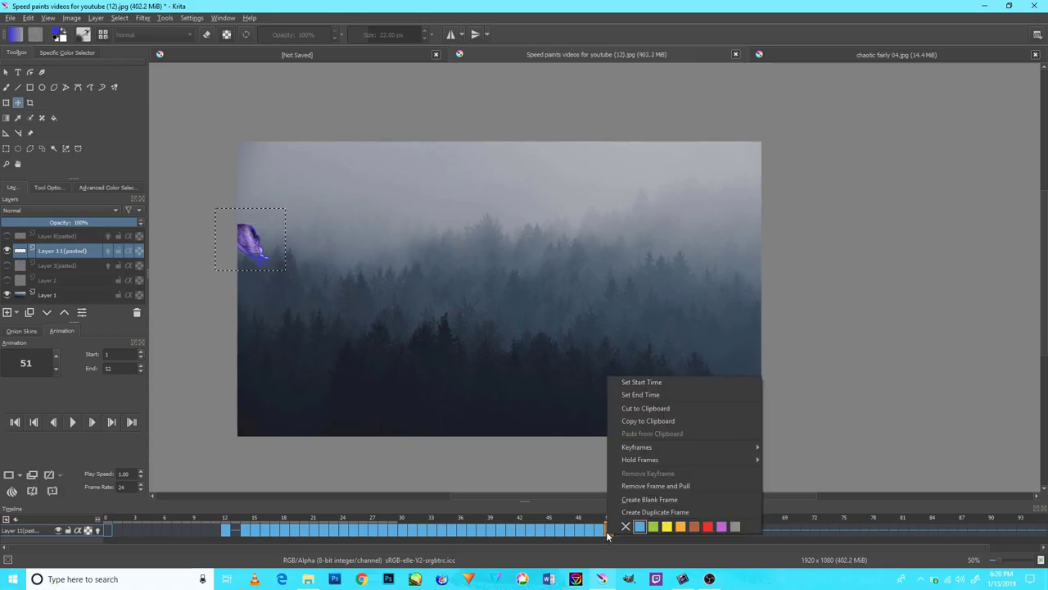
left_click(614, 508)
left_click_drag(276, 256, 246, 243)
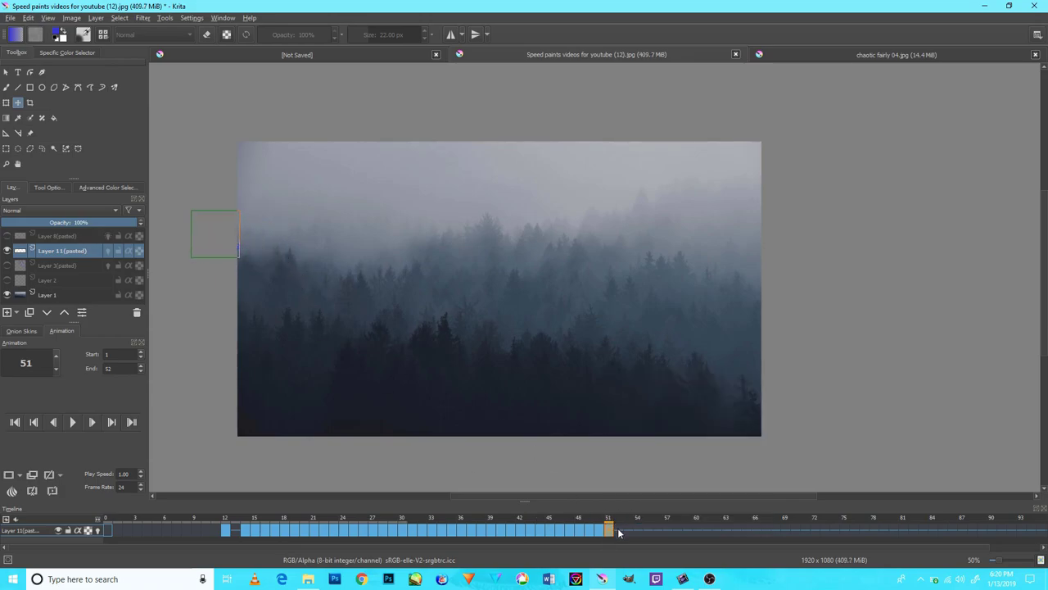
right_click(619, 531)
left_click(635, 508)
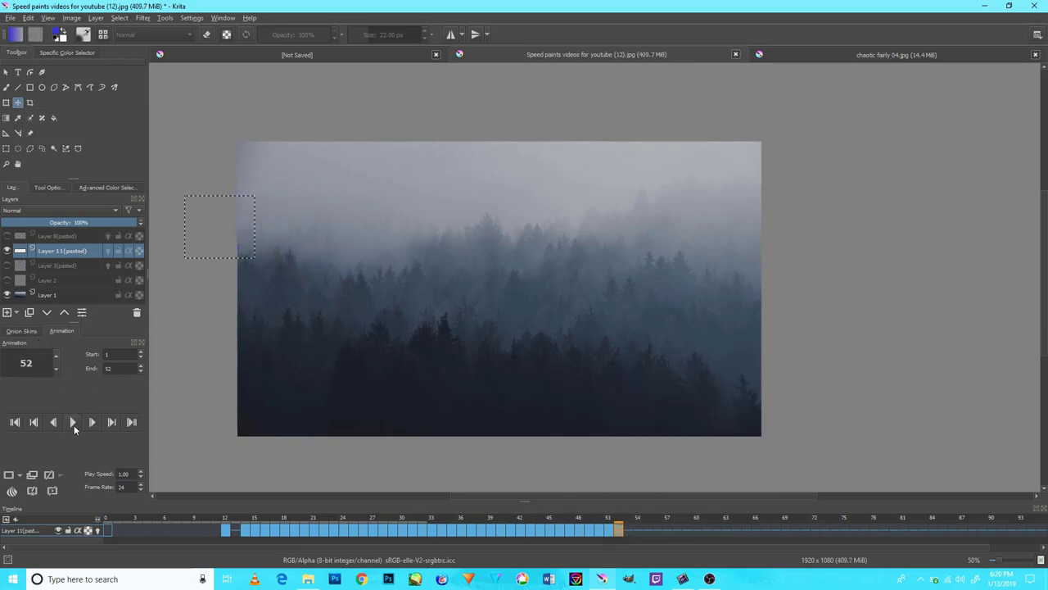
- Play Layer 11's animation, then show Layers 8, 3 and 2 and preview all snails together
left_click(72, 423)
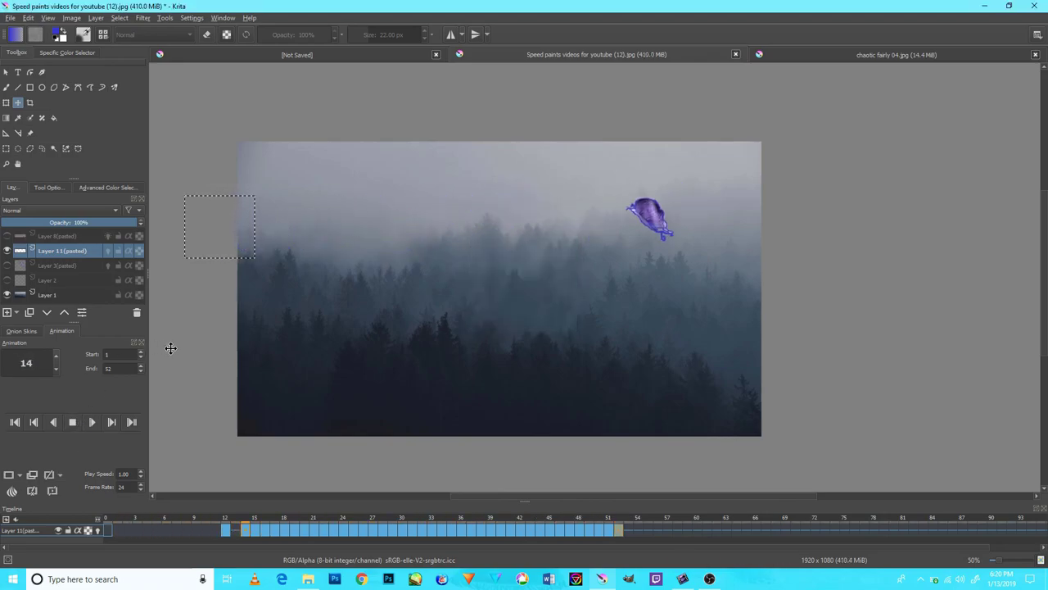
left_click(7, 280)
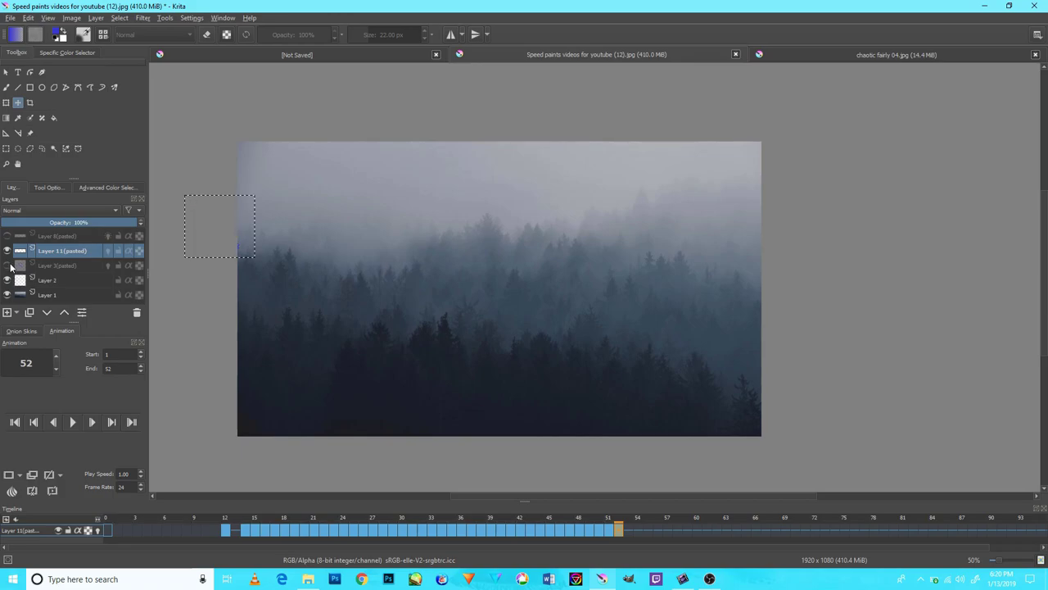
left_click(7, 265)
left_click(7, 236)
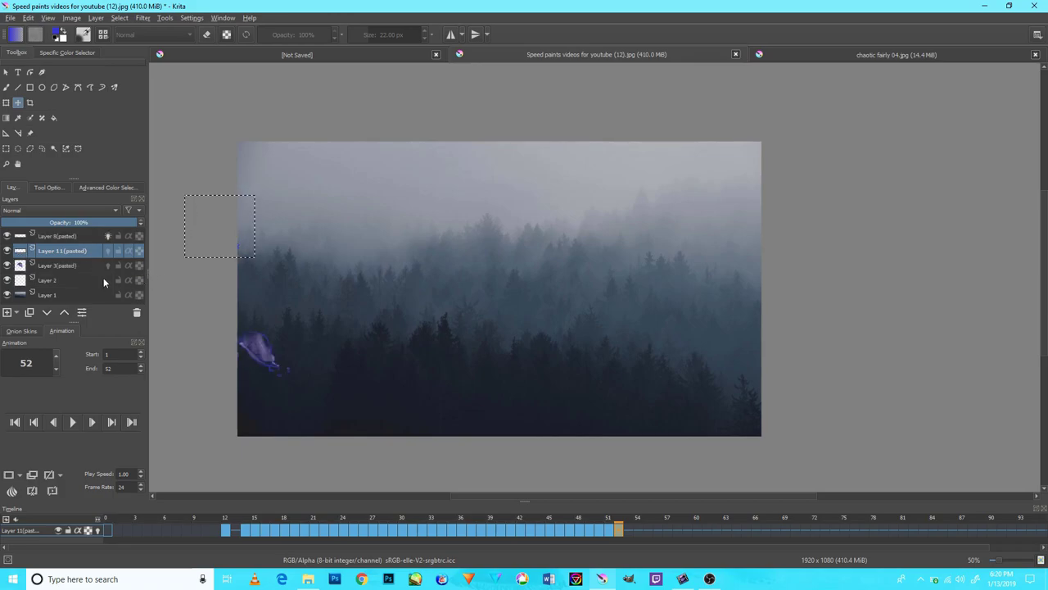
left_click(431, 215)
left_click(72, 421)
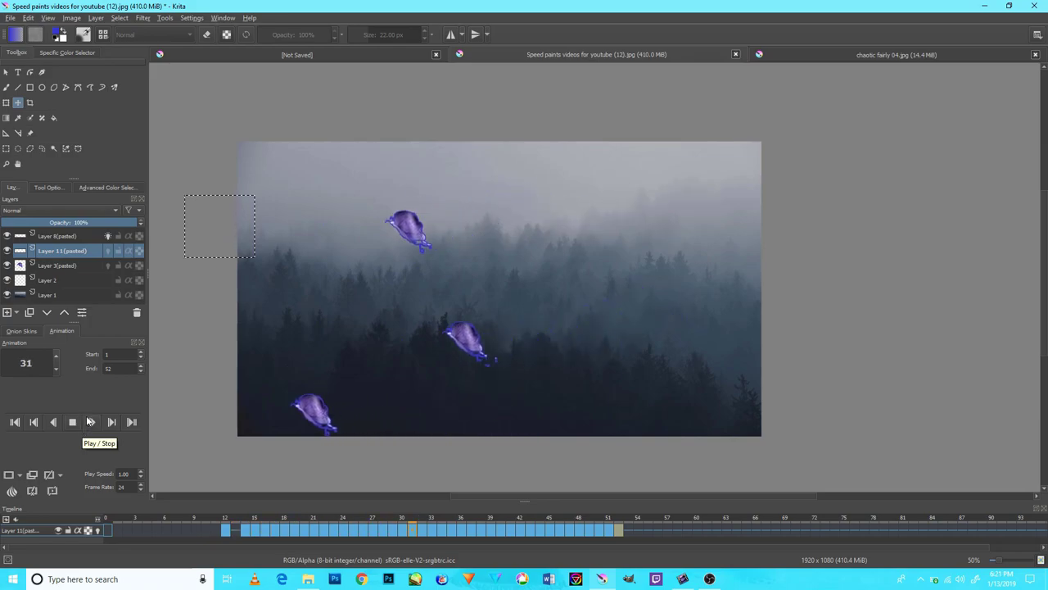
left_click(76, 421)
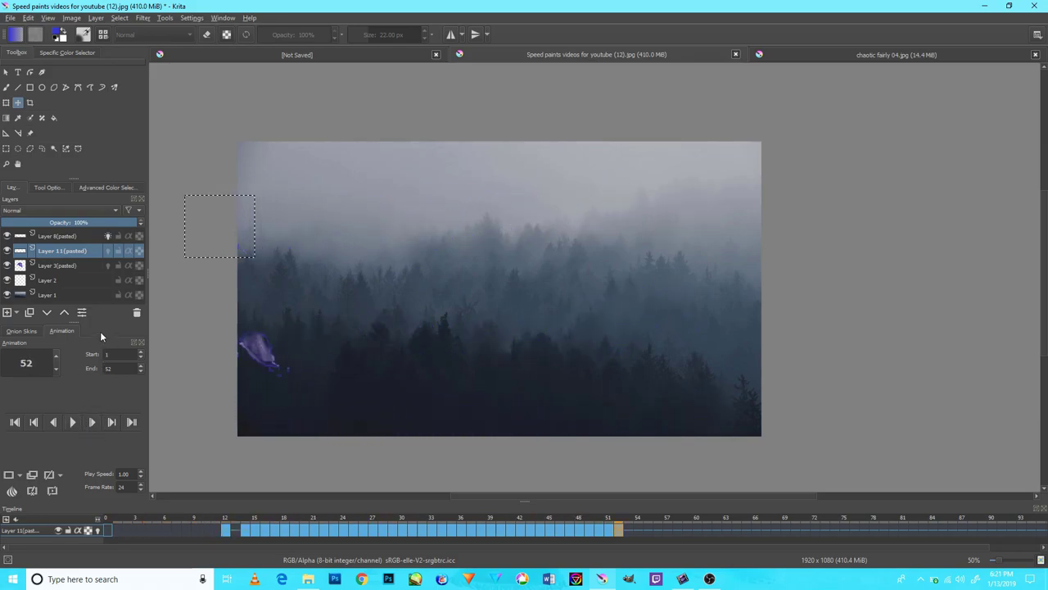
- Hide Layer 11 and Layer 2, make Layer 3 the active layer, and return to frame 0
left_click(7, 251)
left_click(7, 266)
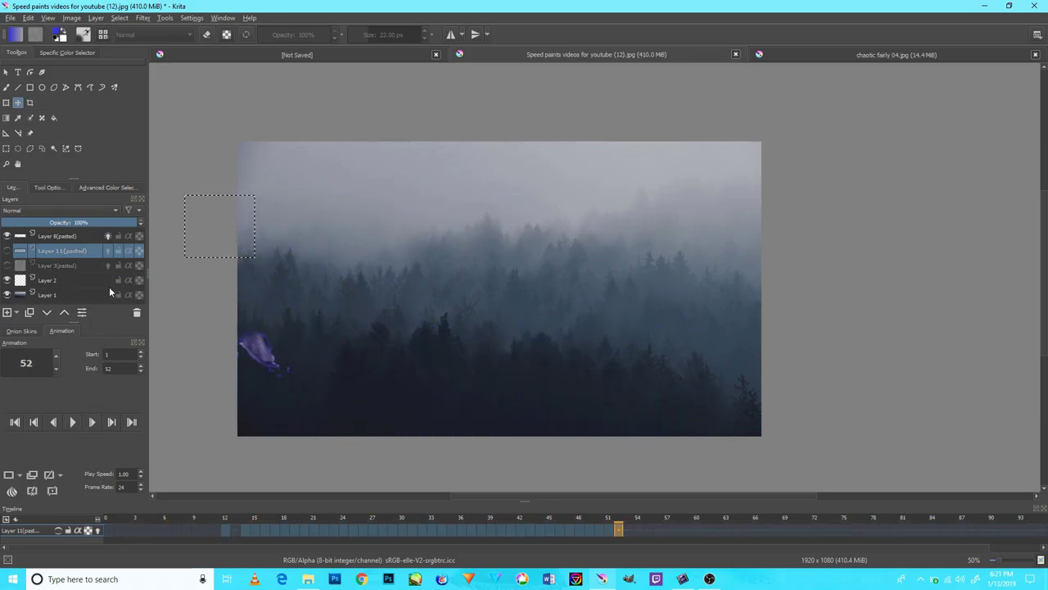
left_click(7, 280)
left_click(51, 282)
left_click(8, 280)
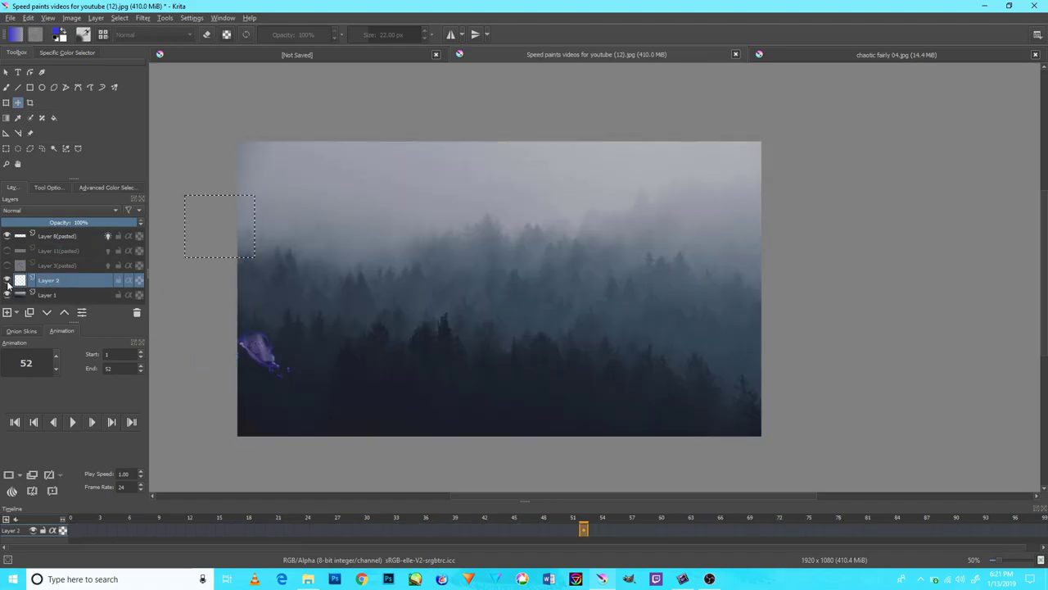
left_click(8, 280)
left_click(7, 265)
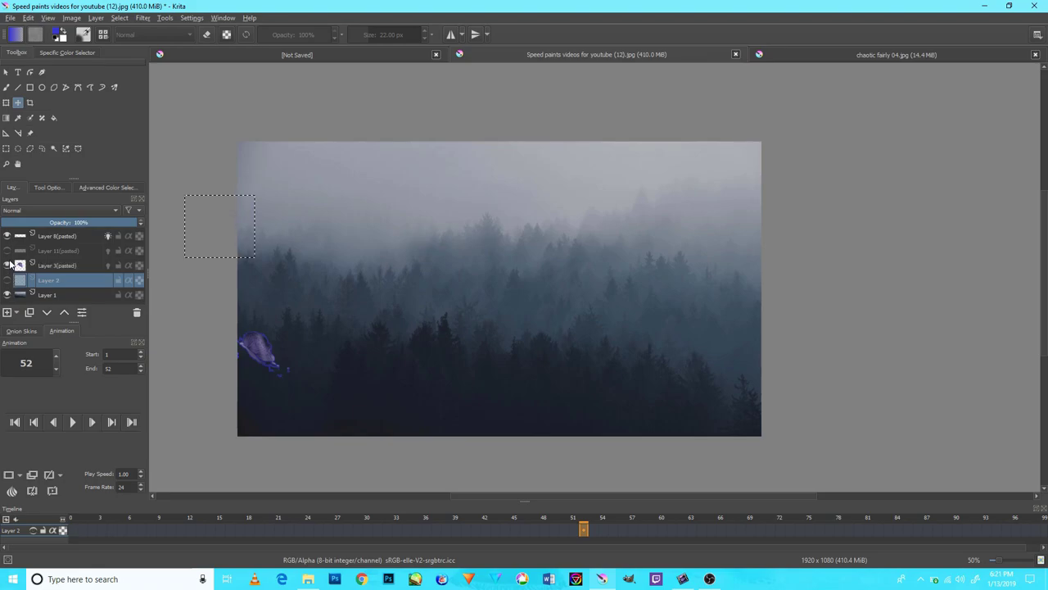
left_click(55, 265)
left_click(106, 518)
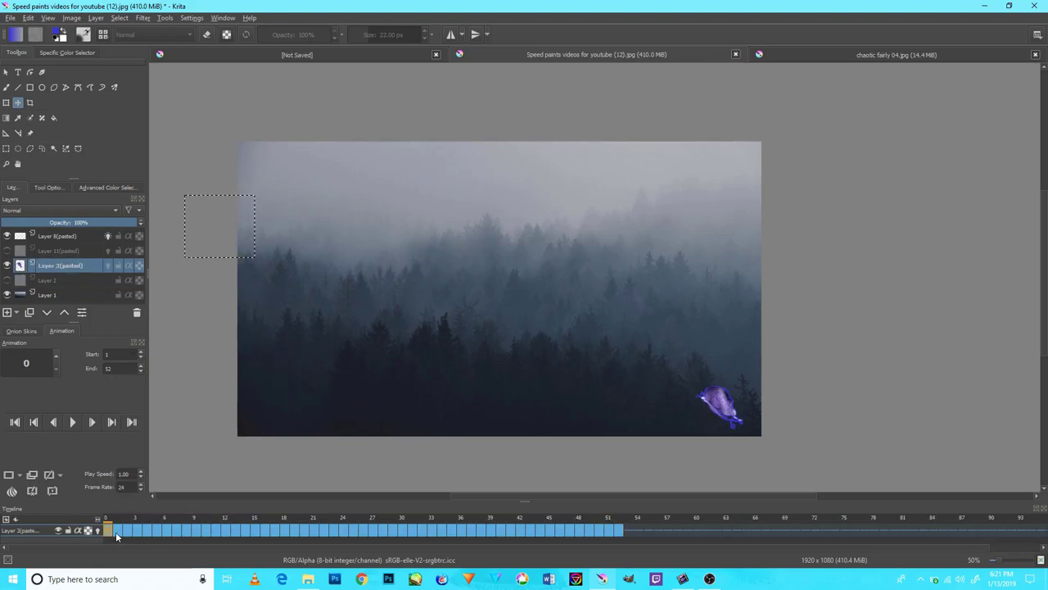
left_click(5, 103)
left_click(6, 148)
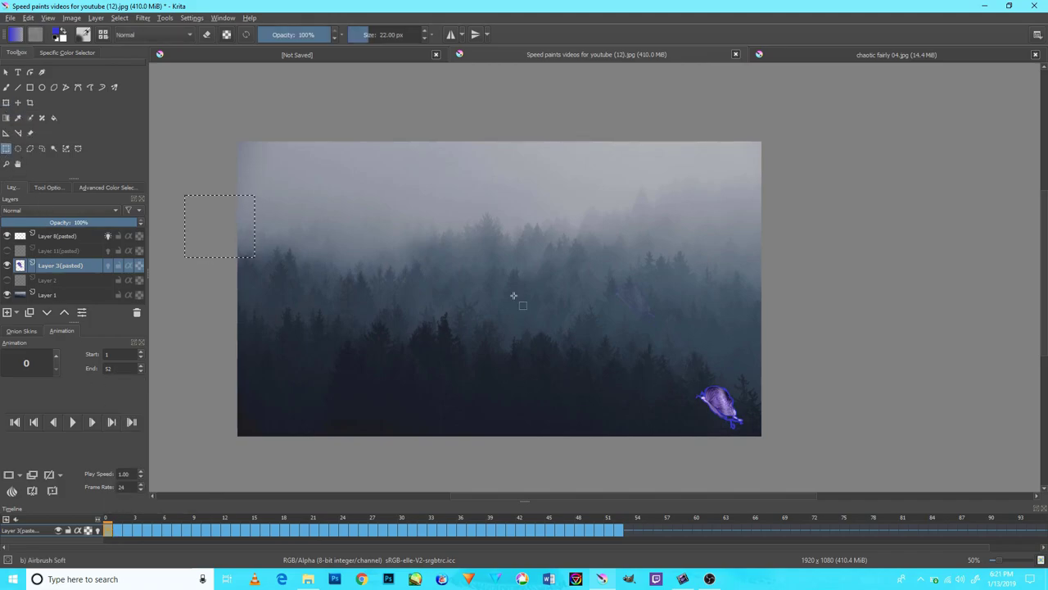
- Select the bottom-right snail in Krita, then minimise OBS and restore HitFilm Express
left_click_drag(679, 351, 761, 437)
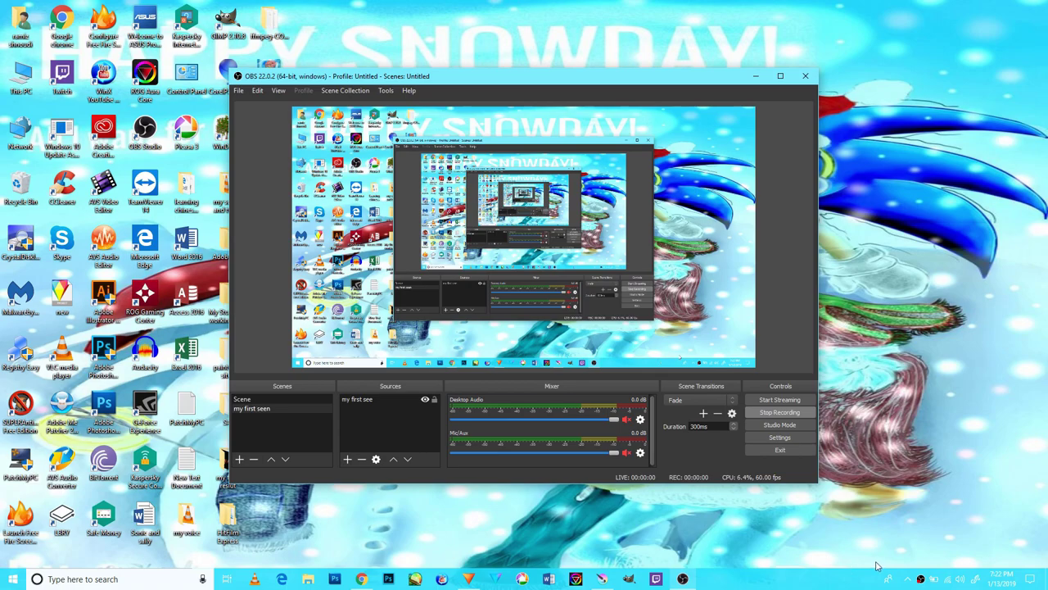
left_click(911, 578)
right_click(899, 536)
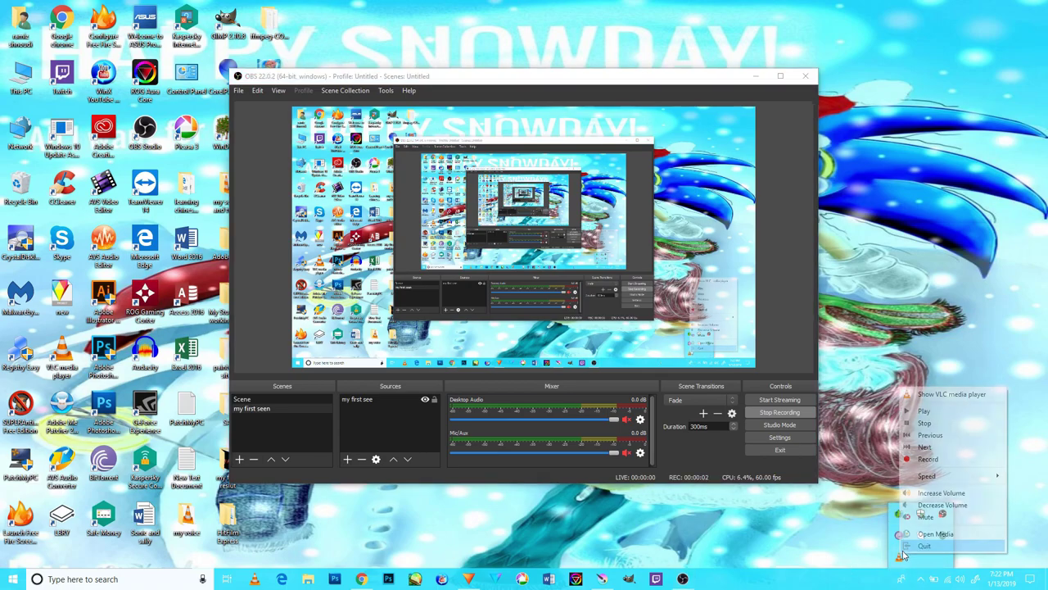
left_click(934, 412)
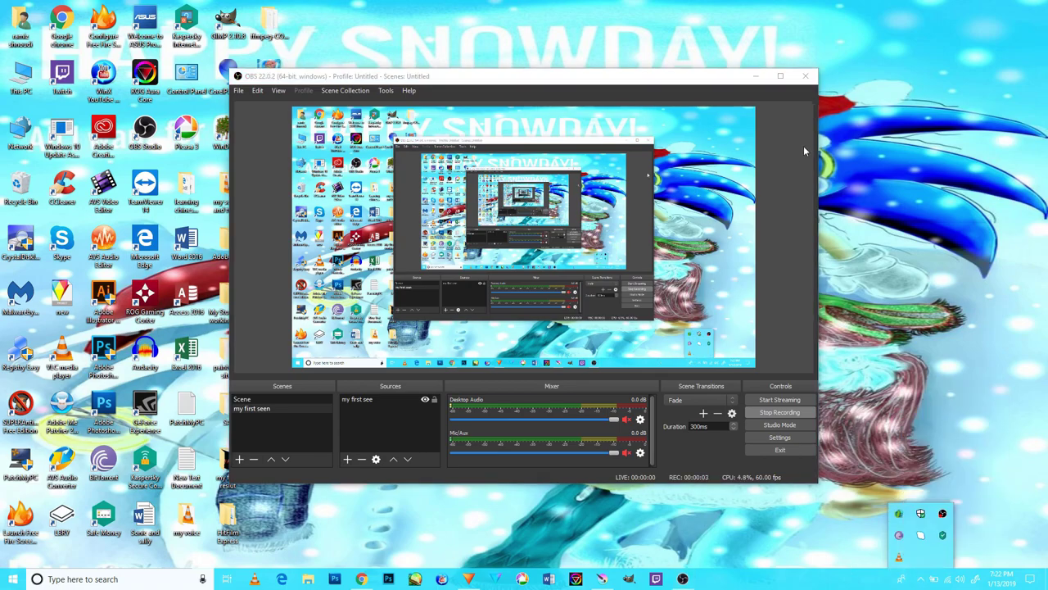
left_click(764, 78)
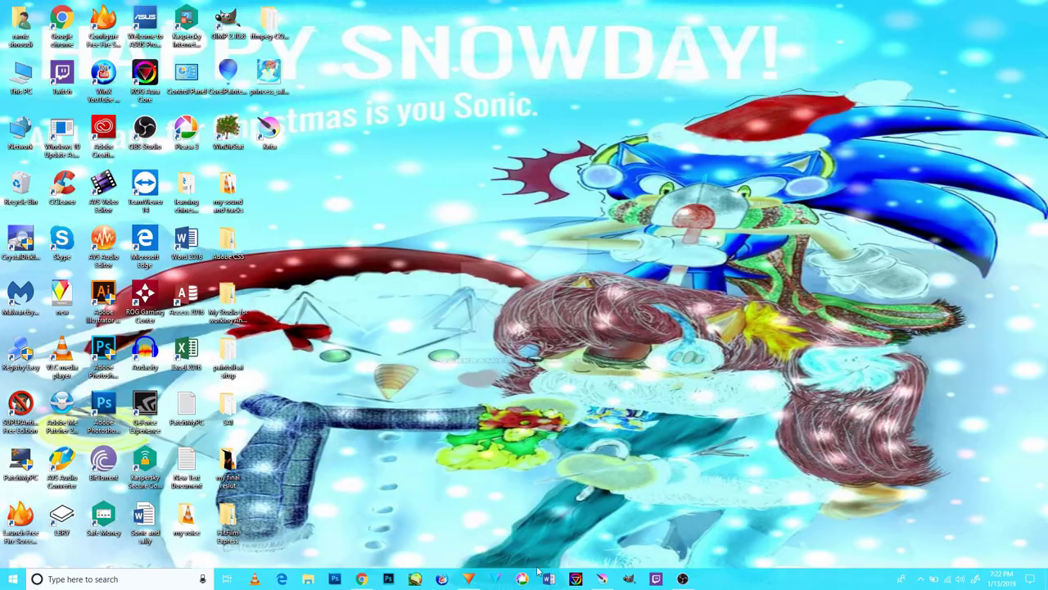
left_click(468, 579)
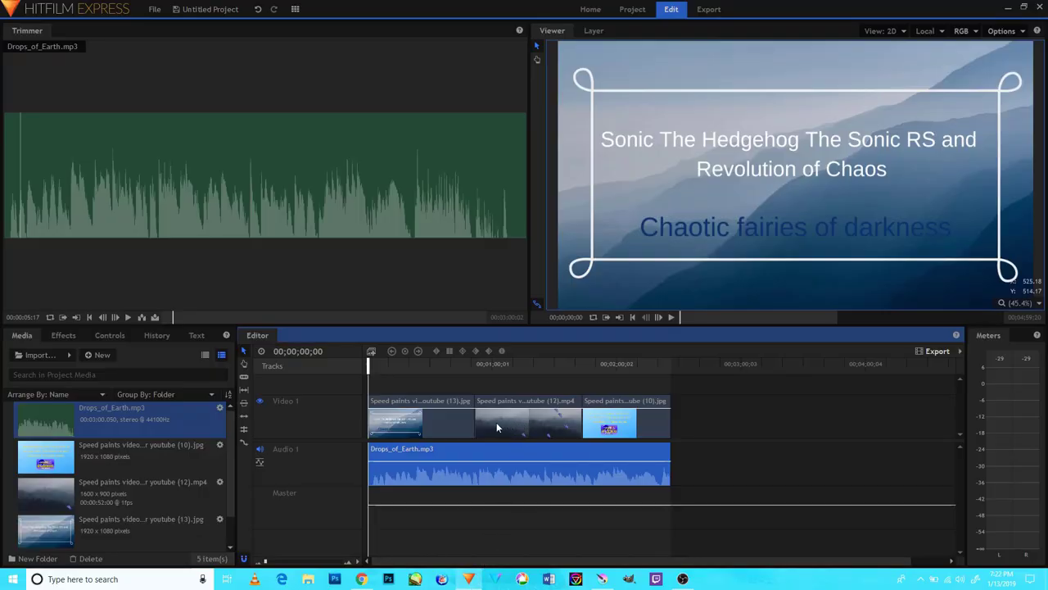
- Move the playhead to 00;00;17;03 and browse the 2D Effects presets in the Effects list
left_click_drag(370, 366, 614, 318)
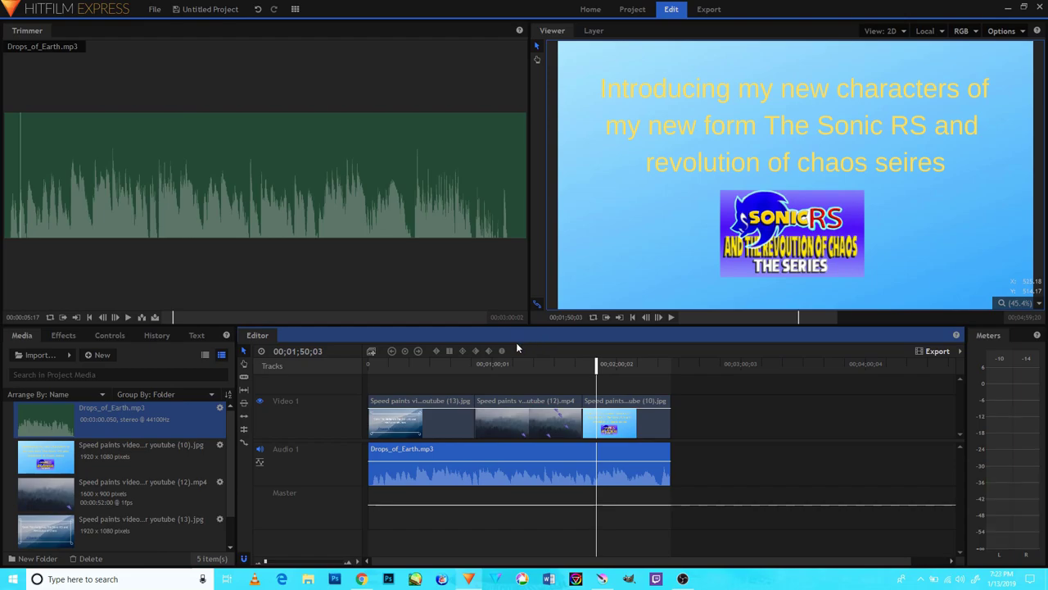
left_click(63, 338)
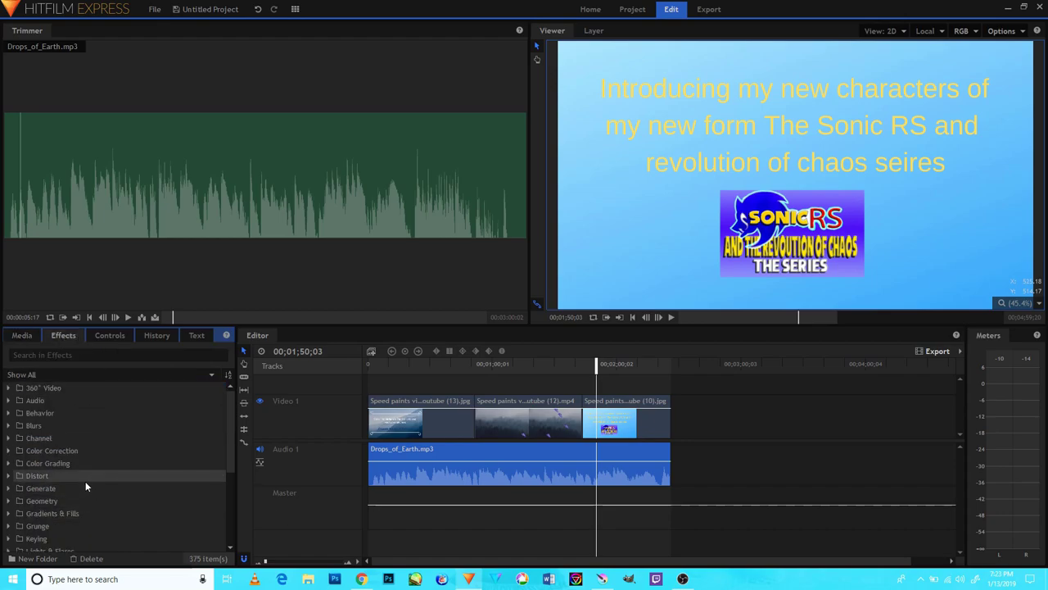
scroll(85, 480, "down", 4)
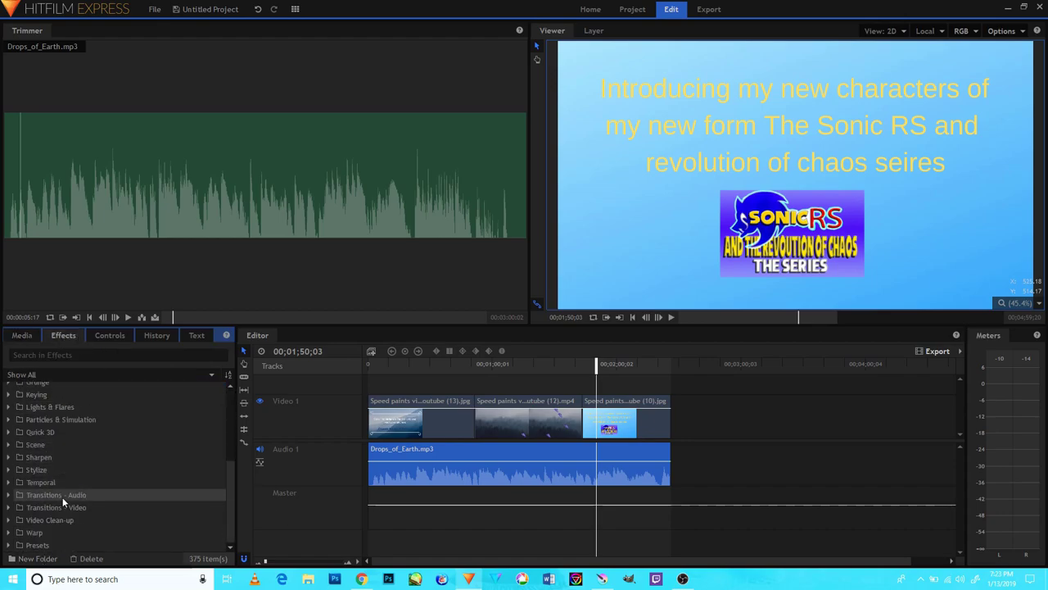
left_click(9, 545)
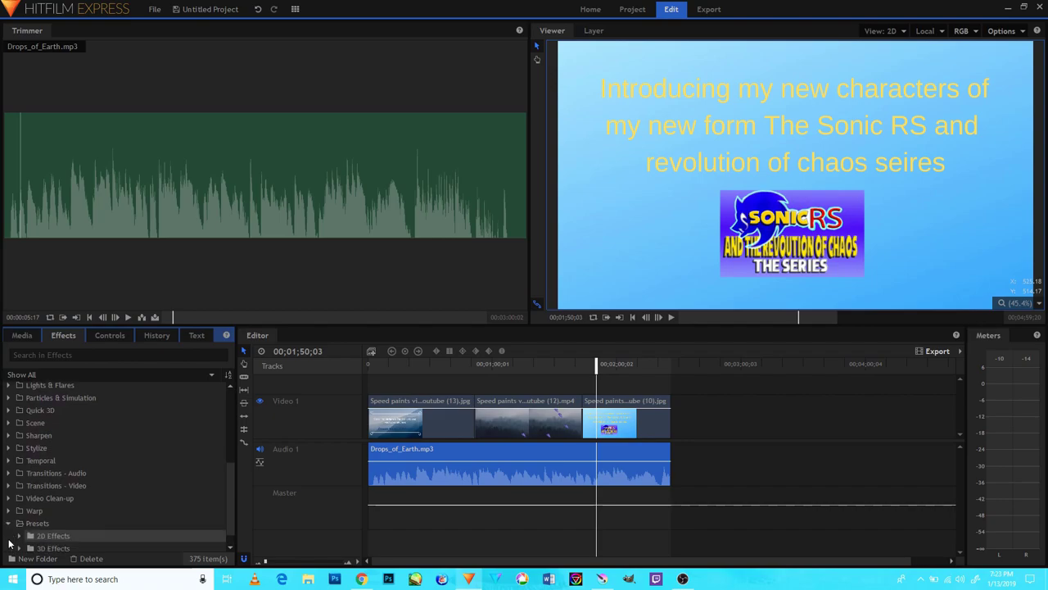
scroll(22, 533, "down", 1)
left_click(19, 520)
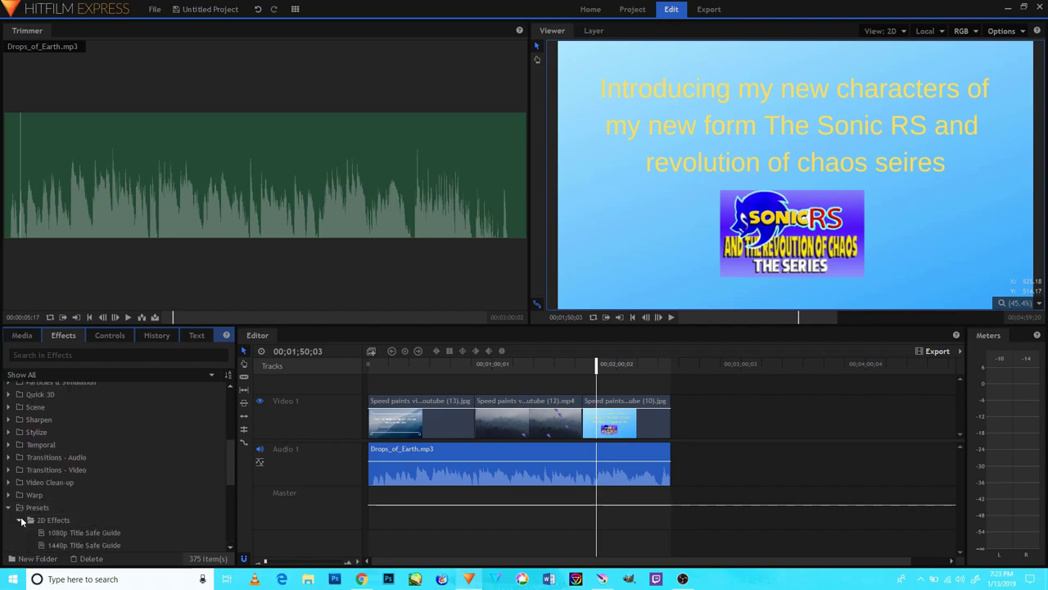
scroll(54, 514, "down", 4)
scroll(54, 488, "up", 2)
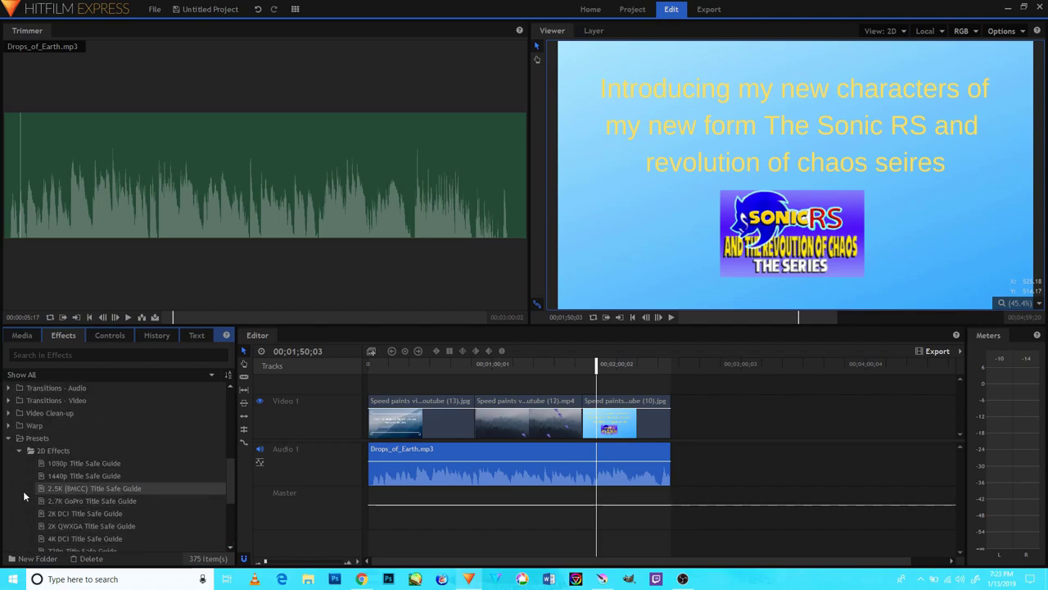
left_click(16, 452)
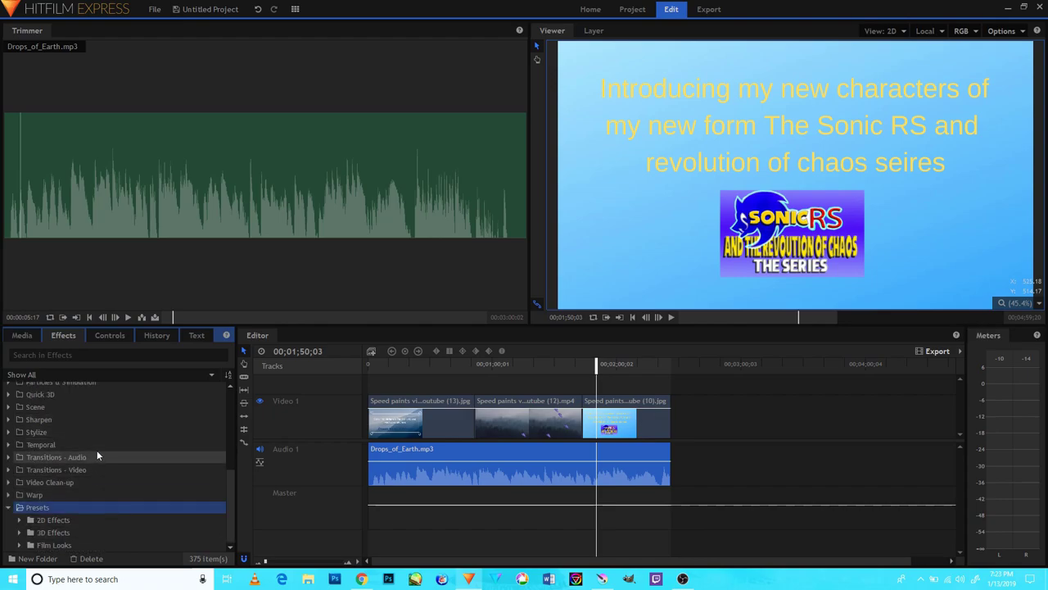
- Look through the video and motion transitions, then collapse the Presets category
left_click(8, 470)
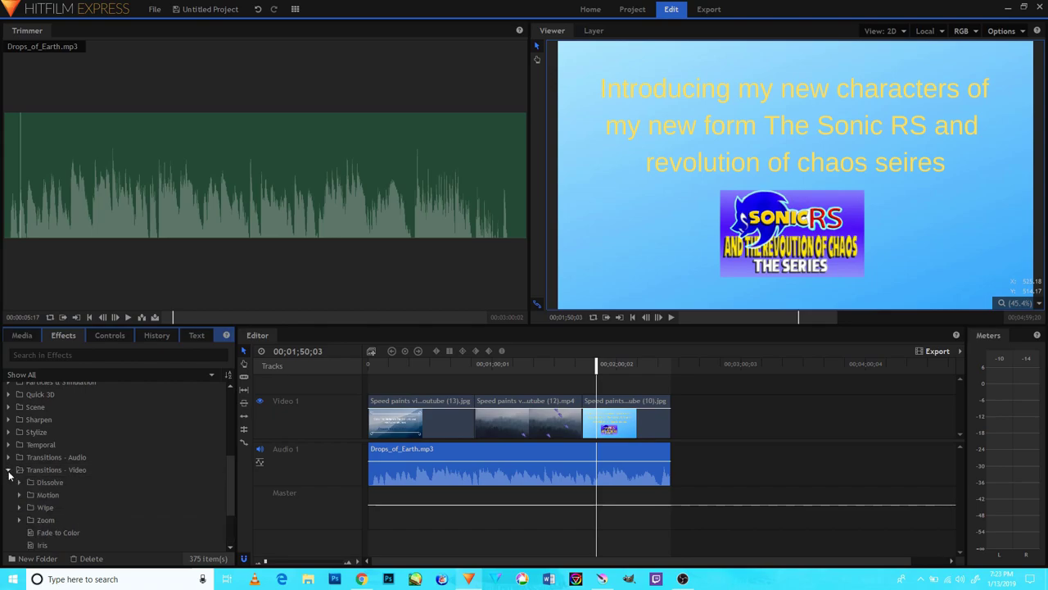
left_click(17, 495)
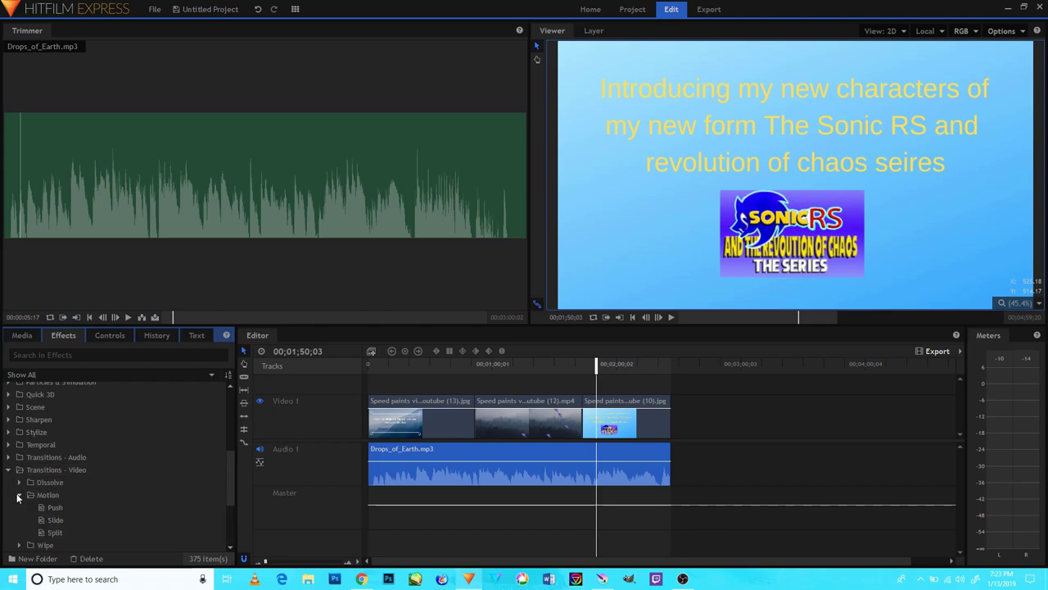
scroll(39, 491, "down", 3)
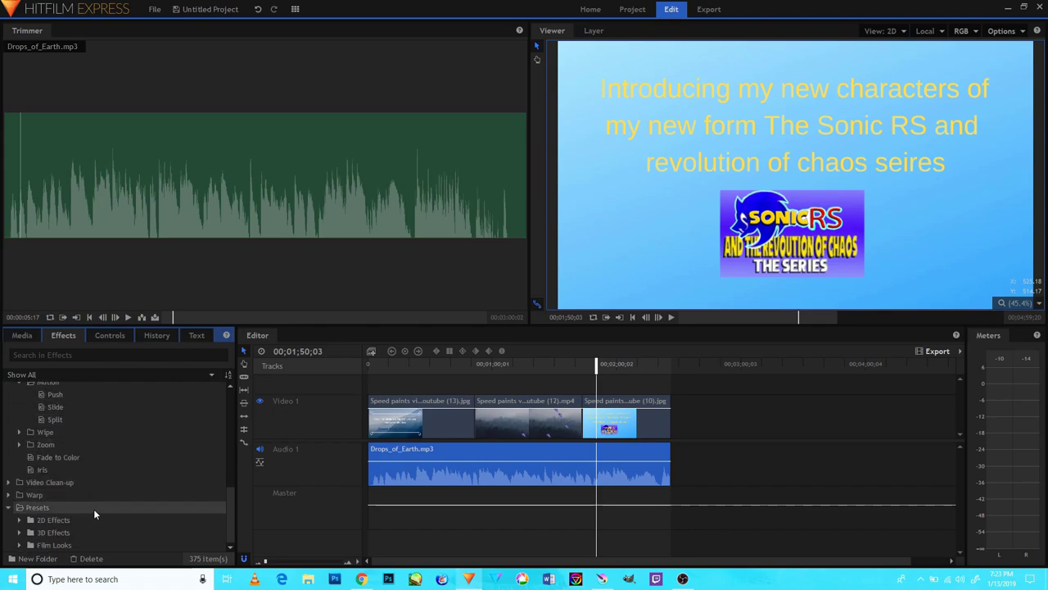
scroll(84, 516, "up", 4)
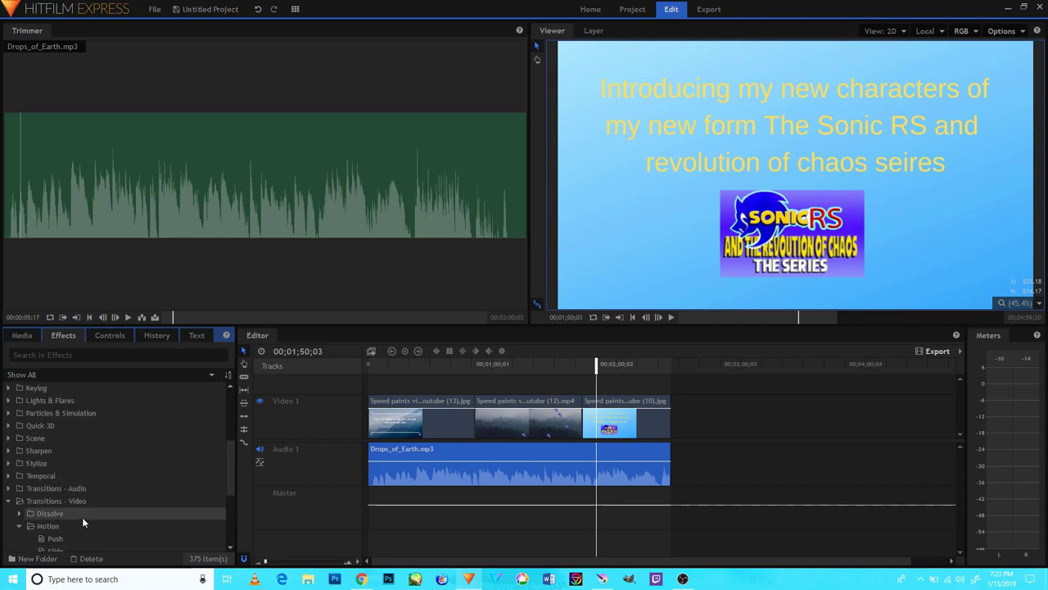
left_click(9, 501)
left_click(9, 508)
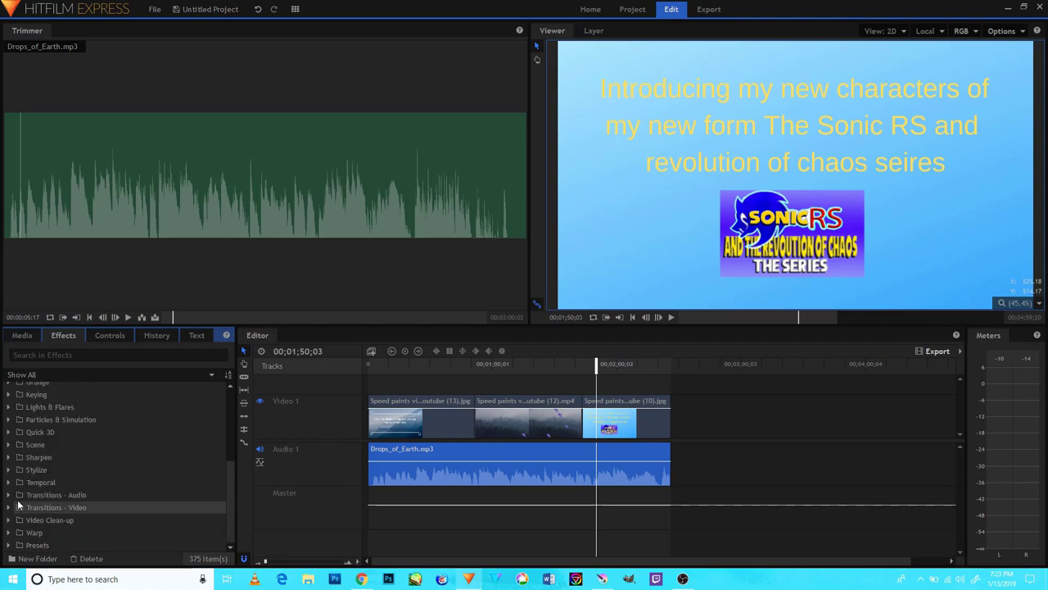
- Peek at Lights & Flares and Particles & Simulation, then expand the Quick 3D effects
left_click(9, 407)
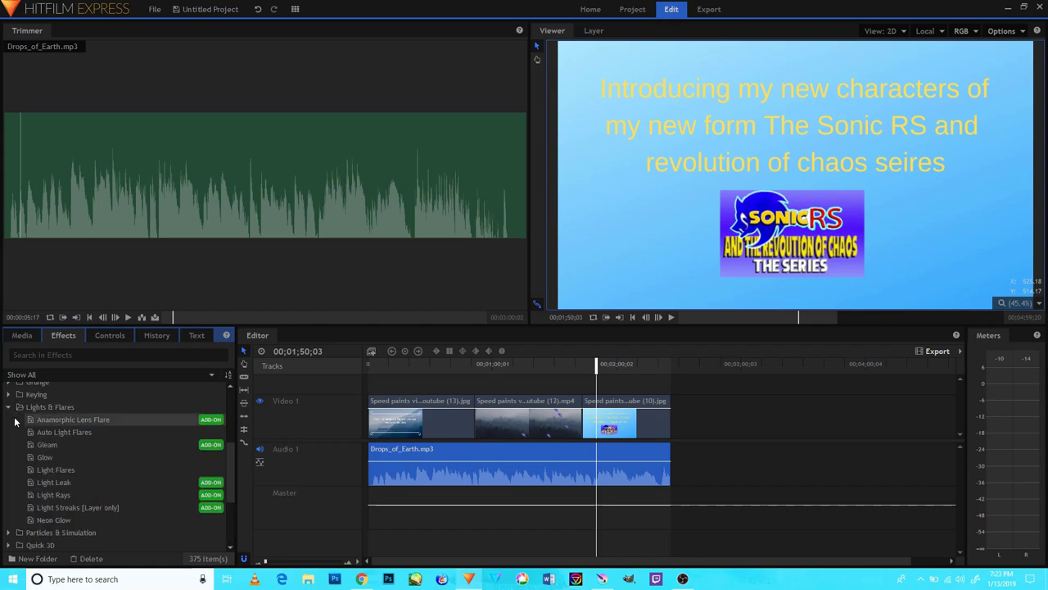
left_click(8, 407)
left_click(7, 419)
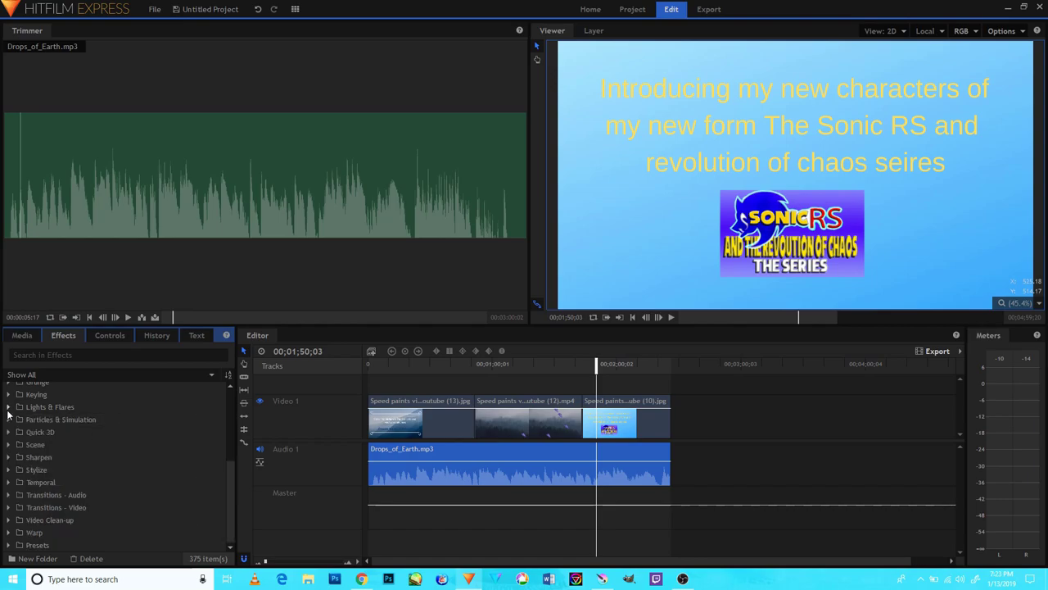
left_click(7, 419)
left_click(8, 433)
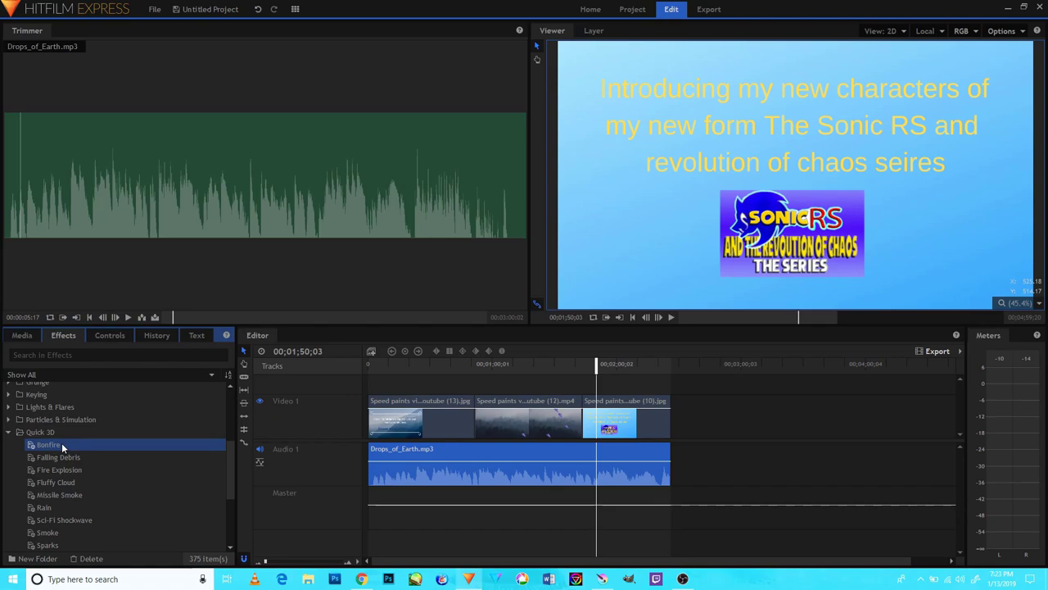
- Try the Bonfire effect on the timeline, undo it, and collapse Quick 3D
left_click_drag(63, 446, 456, 422)
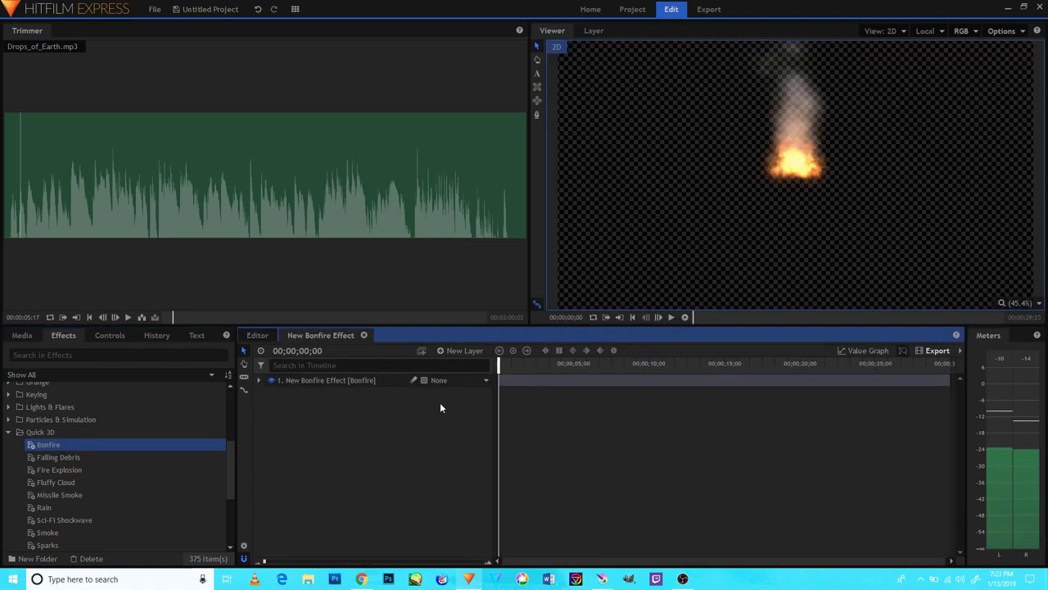
left_click(259, 9)
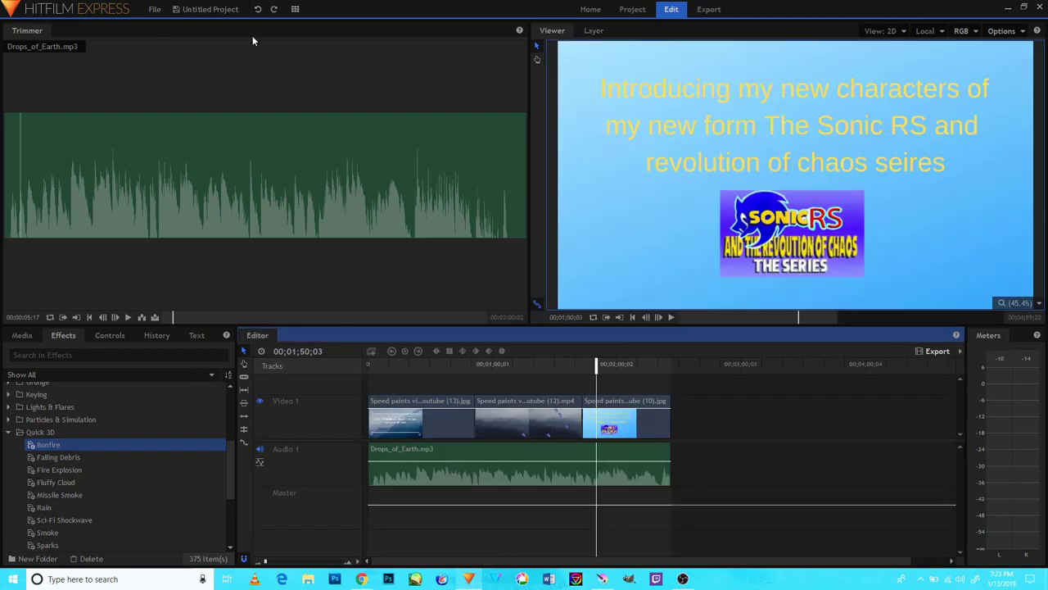
left_click(68, 467)
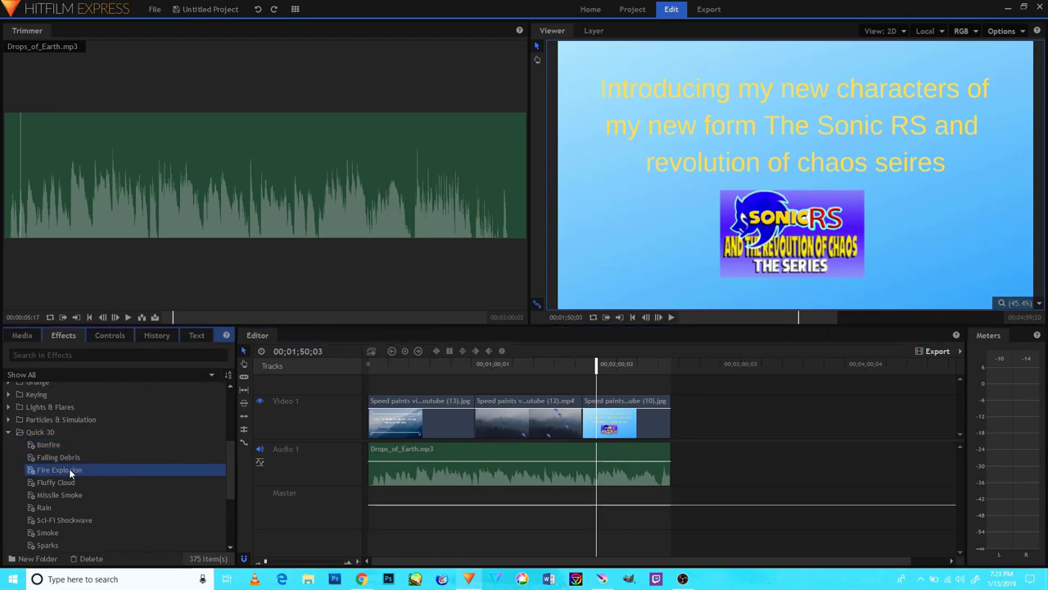
scroll(81, 490, "down", 1)
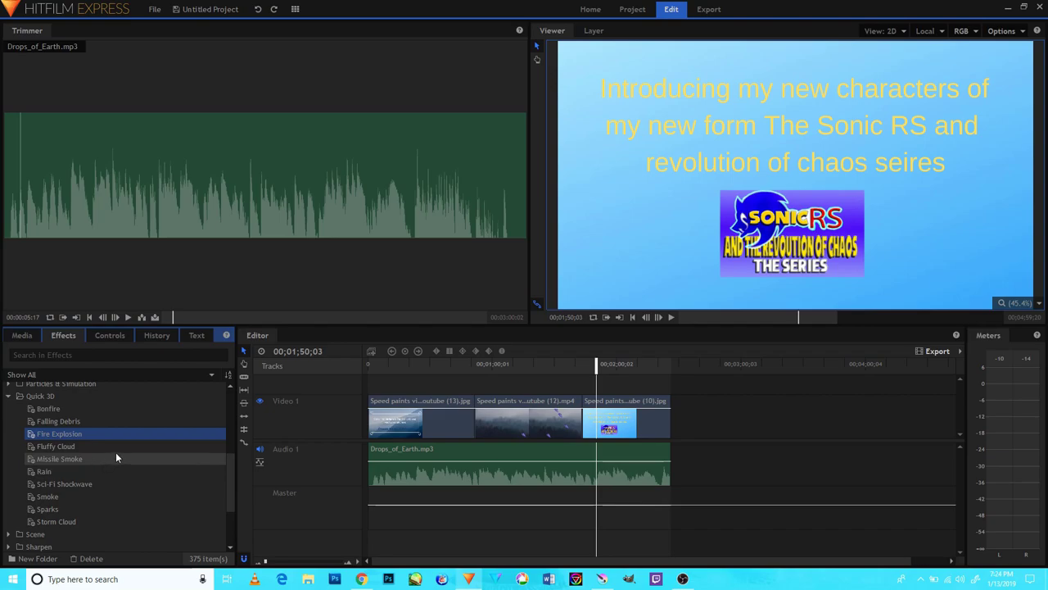
scroll(114, 462, "up", 1)
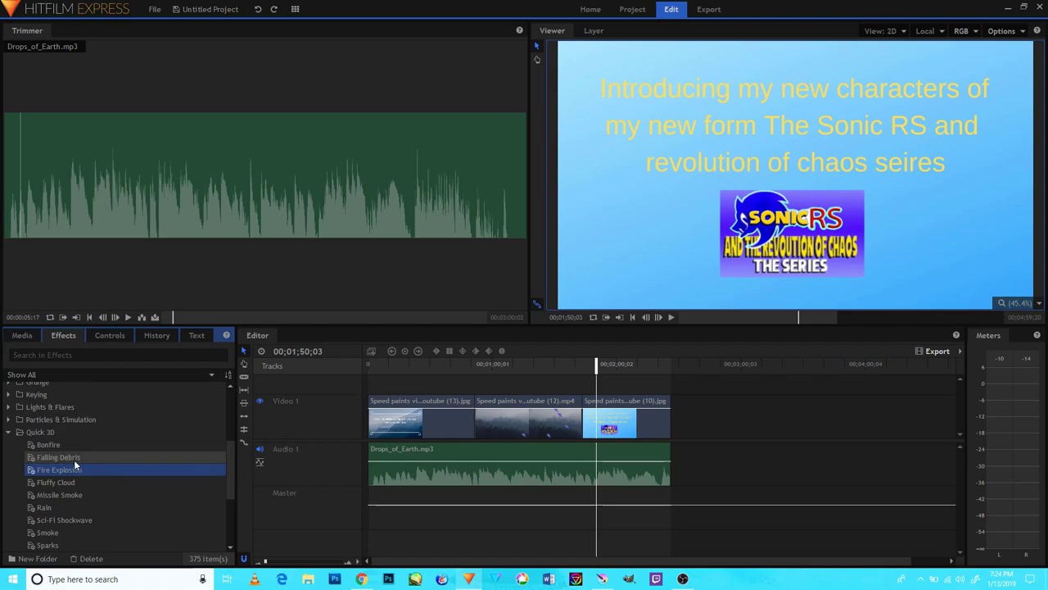
left_click(8, 432)
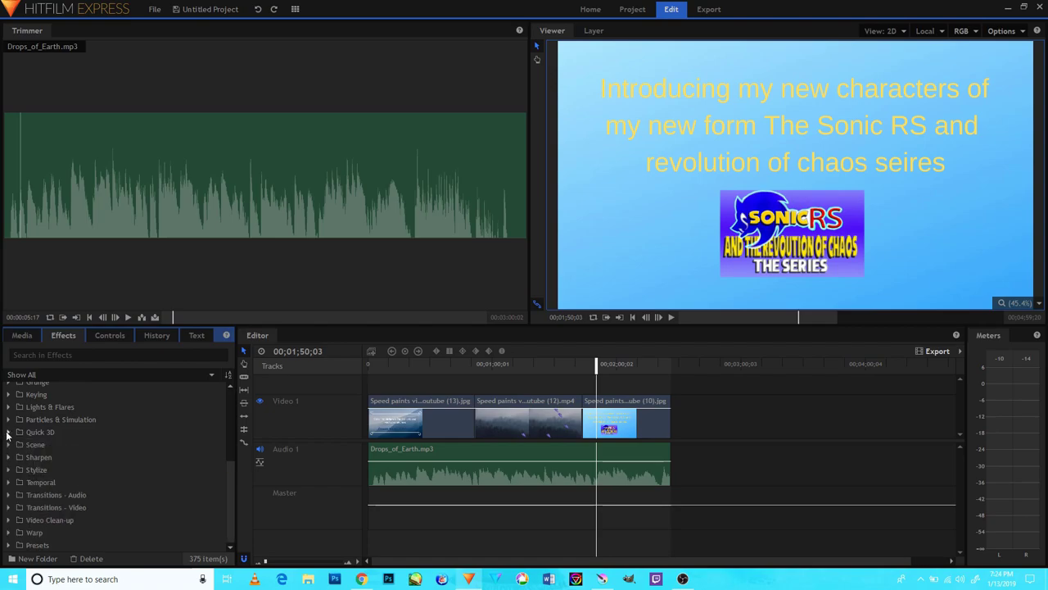
- Search effects for 'wave' and add the Flame Shockwave preset as a new composite shot
left_click(70, 355)
type("wav")
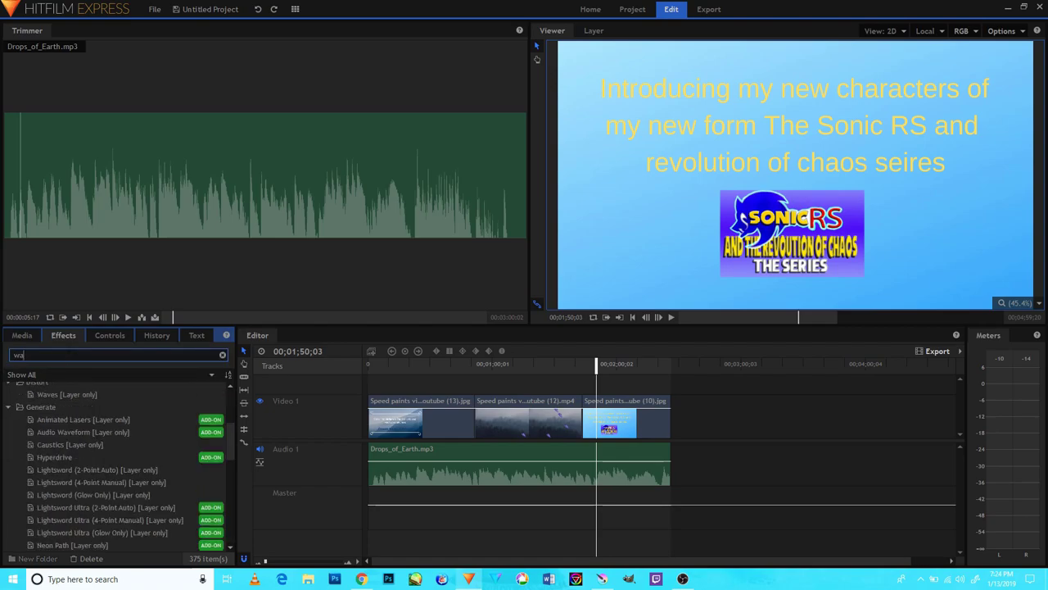
type("e")
left_click(67, 395)
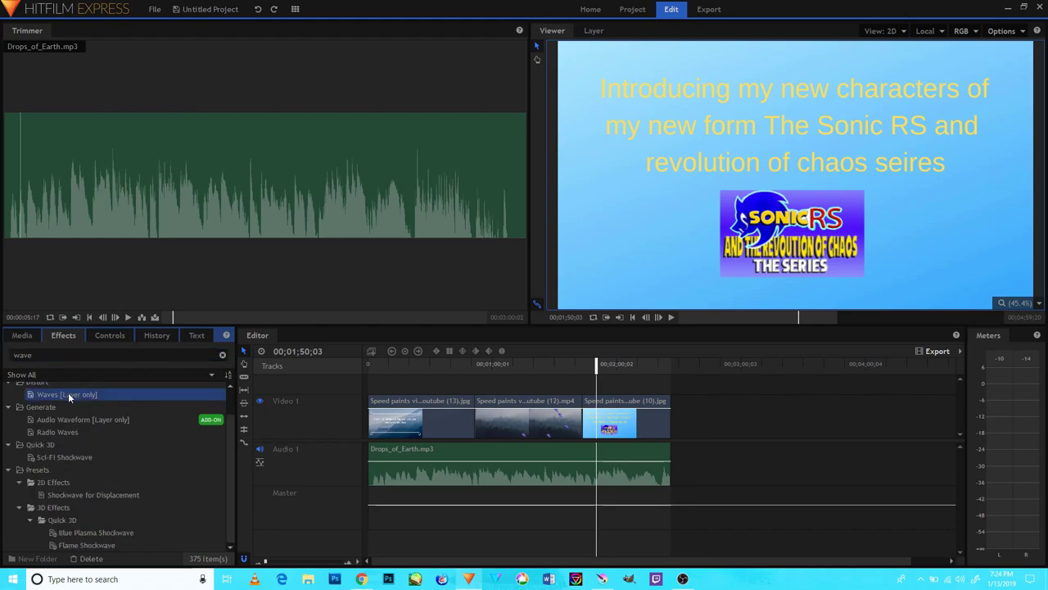
left_click(98, 544)
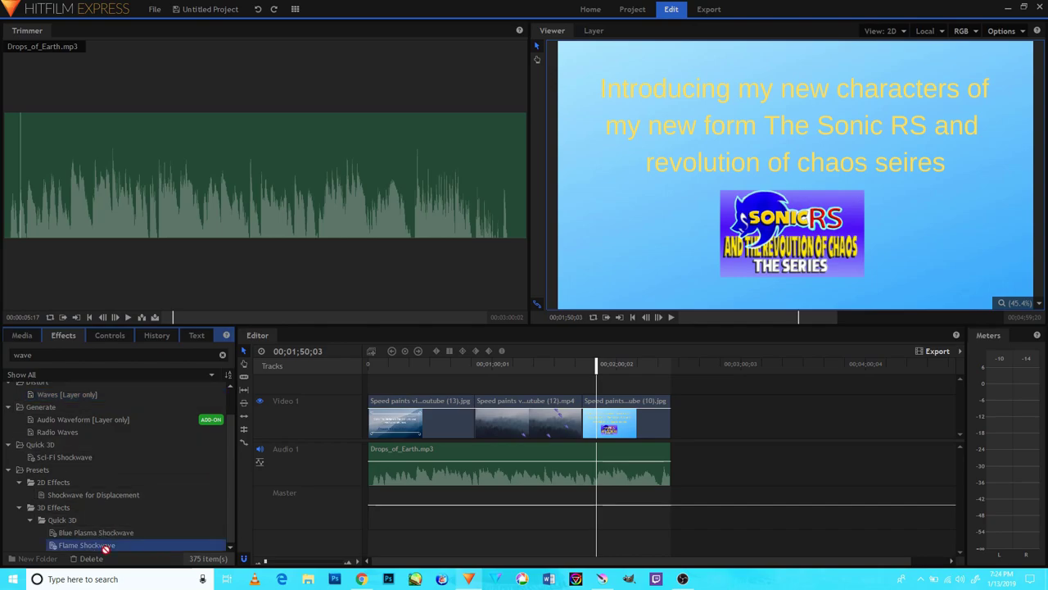
left_click_drag(105, 549, 385, 468)
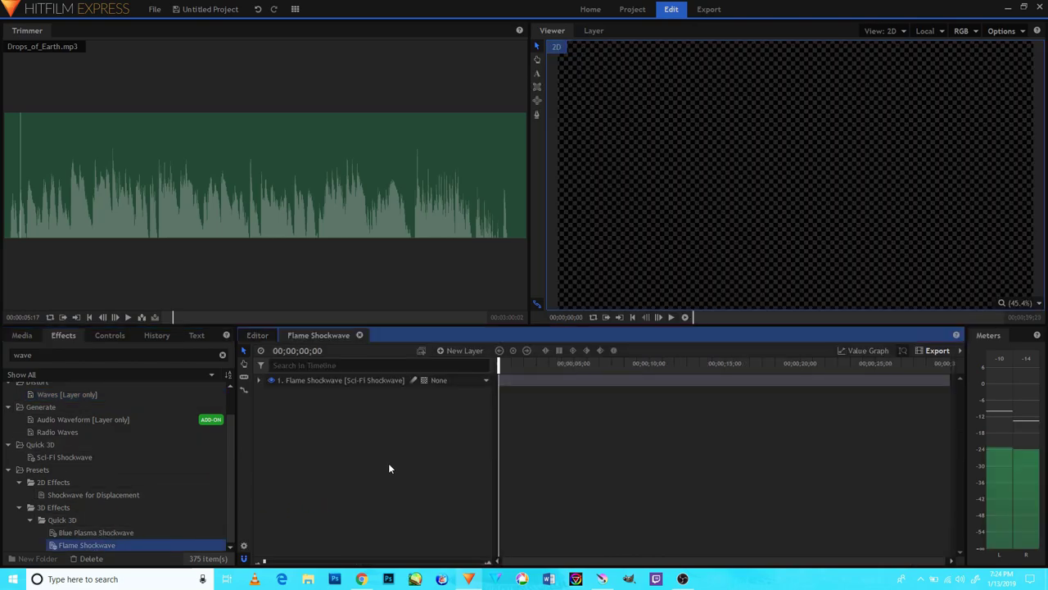
- Play, stop, rewind and replay the expanding flame shockwave in the Viewer
left_click(670, 317)
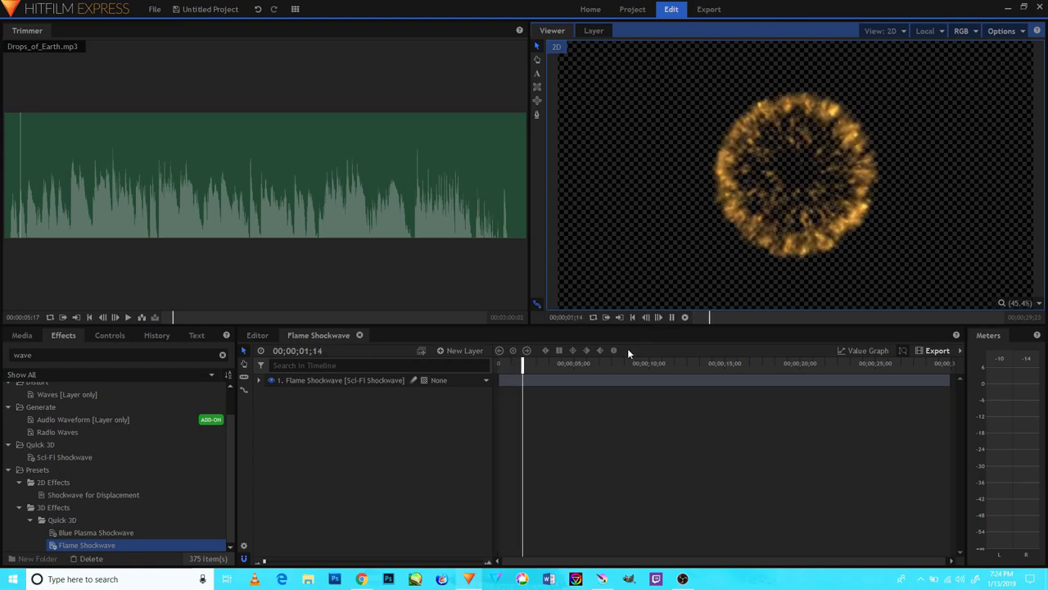
left_click(538, 363)
left_click_drag(538, 363, 530, 367)
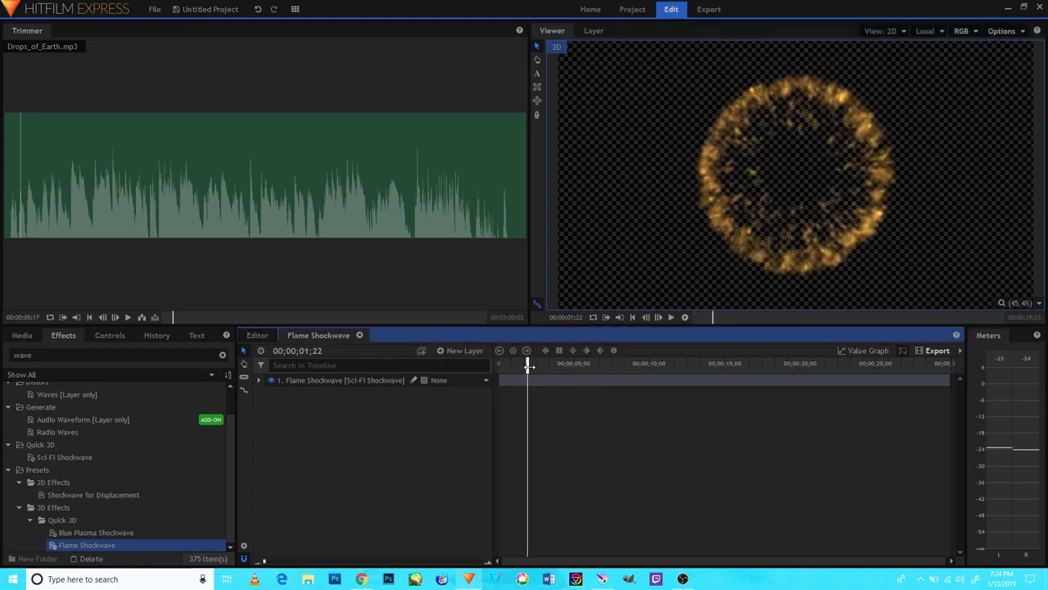
left_click(670, 316)
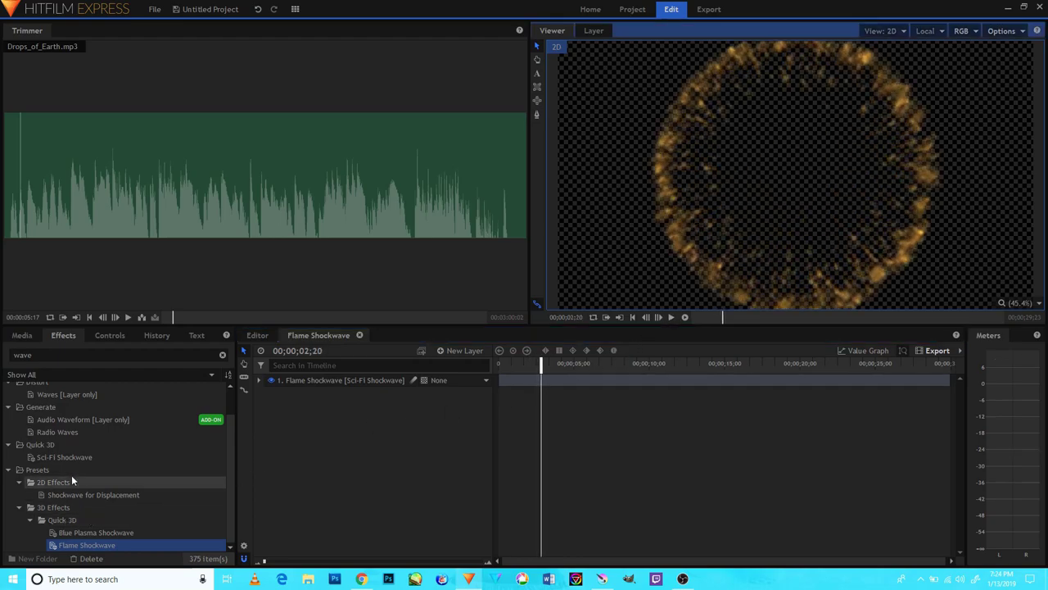
- Show the Controls panel and select the Flame Shockwave layer to list its properties
left_click(113, 338)
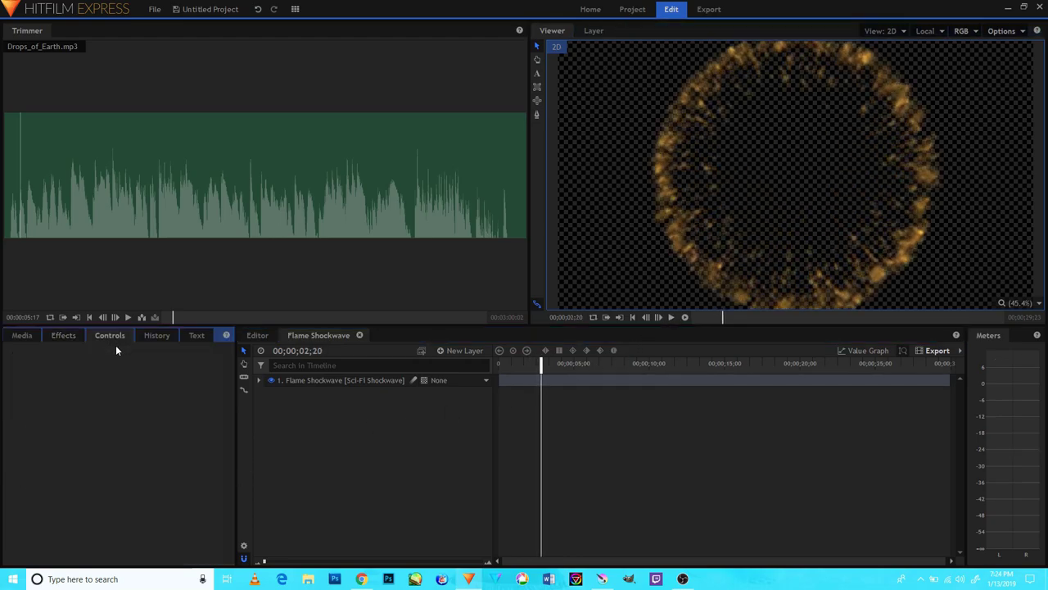
left_click(151, 336)
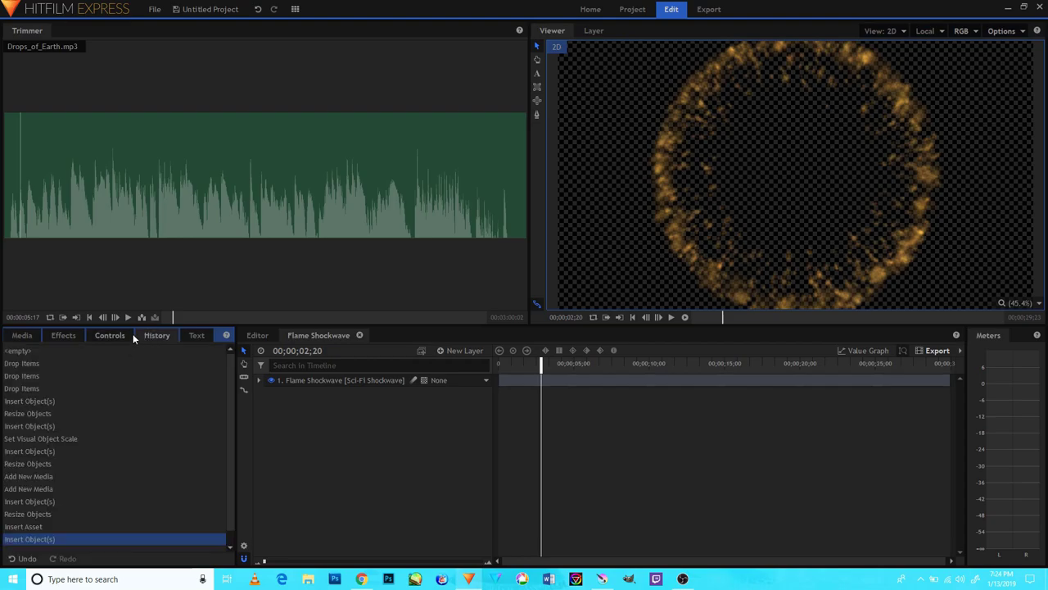
left_click(123, 333)
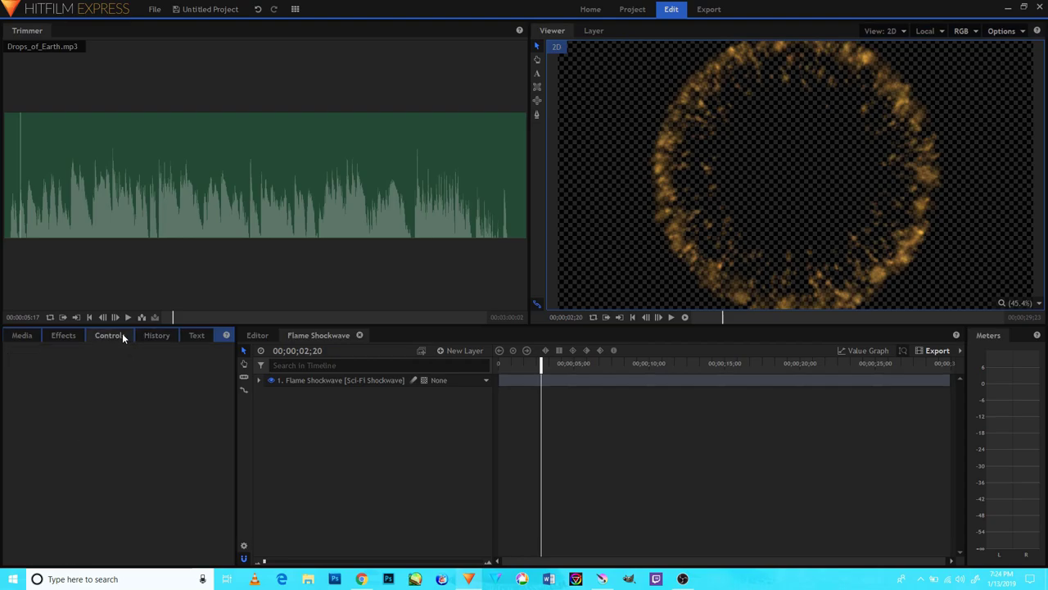
left_click(302, 382)
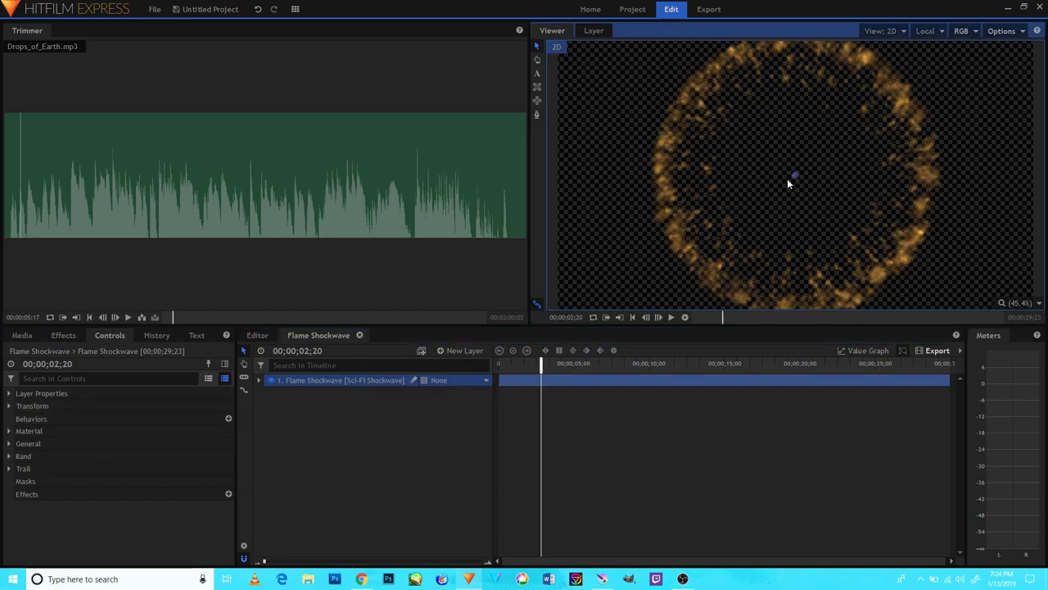
- Tilt the flame ring to Rotation X 288° and Rotation Y 137° in Transform
mouse_move(759, 177)
left_mouse_down()
mouse_move(776, 327)
mouse_move(646, 197)
mouse_move(784, 180)
left_mouse_up()
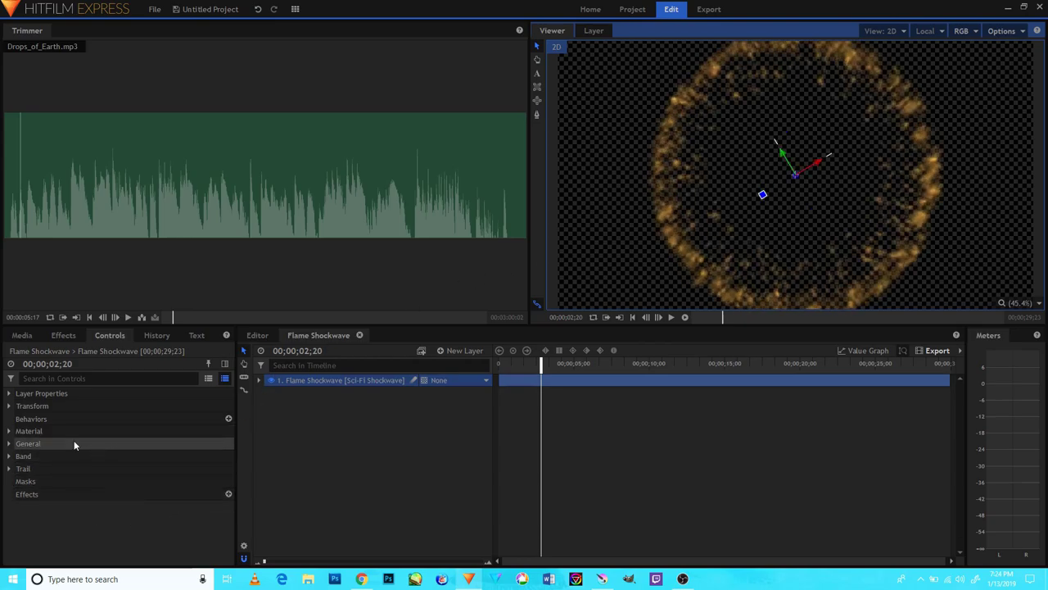
left_click(12, 394)
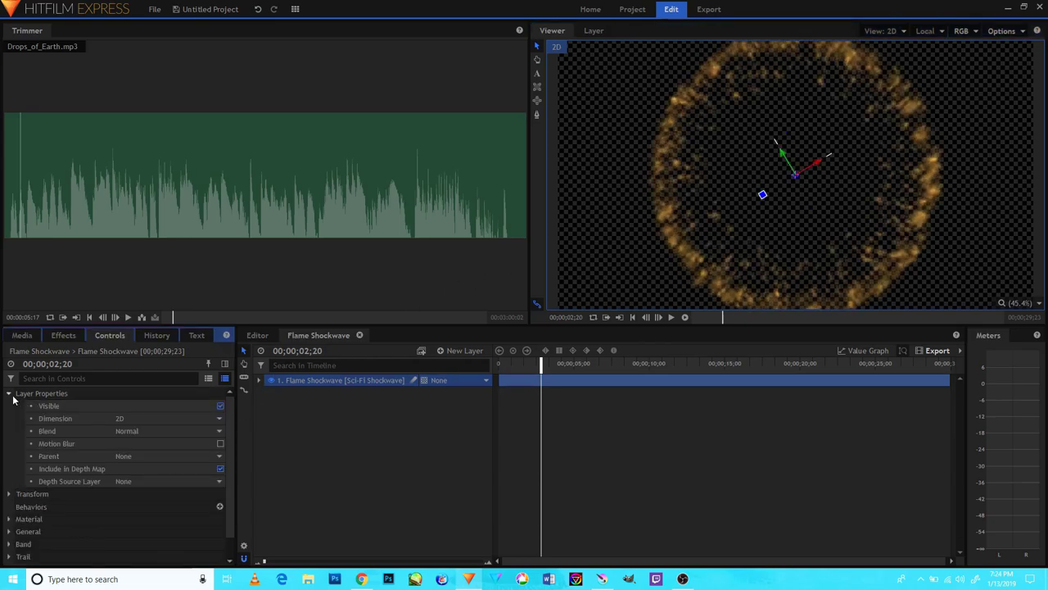
left_click(10, 394)
left_click(10, 406)
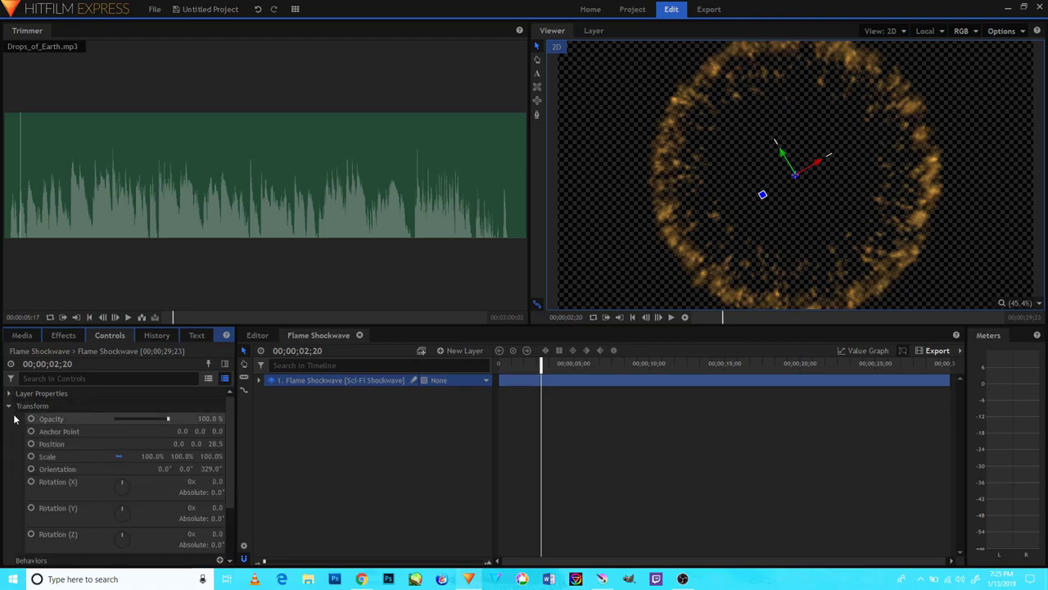
left_click_drag(118, 486, 118, 489)
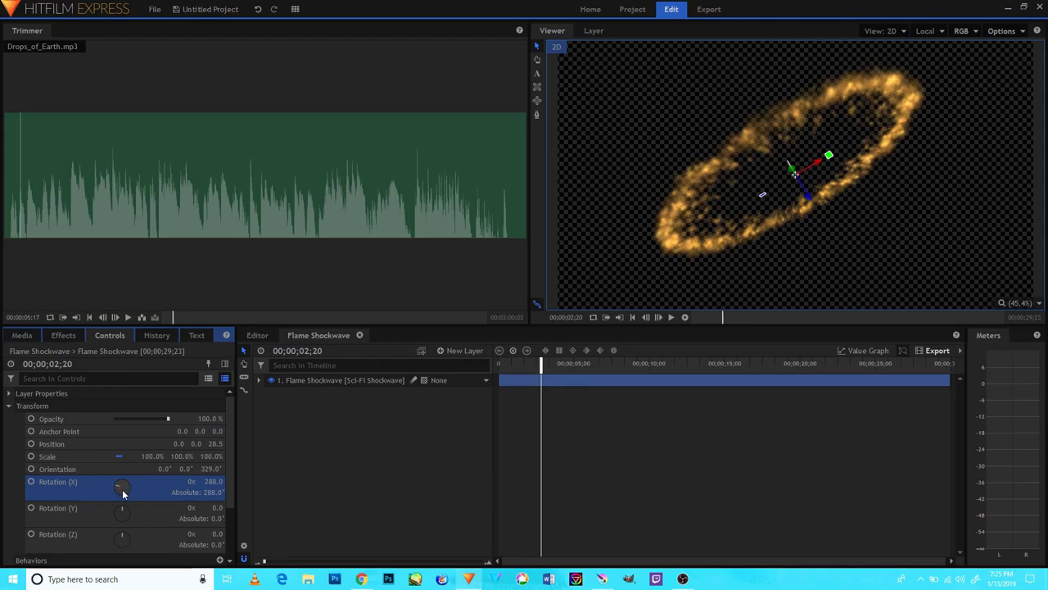
mouse_move(121, 514)
left_mouse_down()
mouse_move(157, 546)
mouse_move(129, 537)
mouse_move(142, 545)
mouse_move(135, 530)
left_mouse_up()
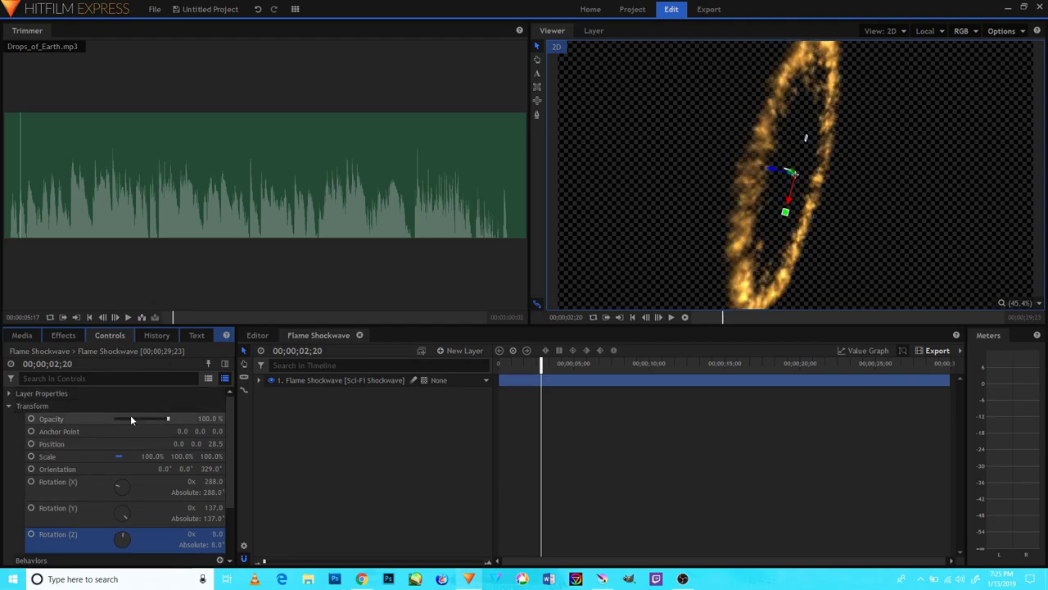
- Raise the Material Specular of the shockwave to 74%
left_click(10, 406)
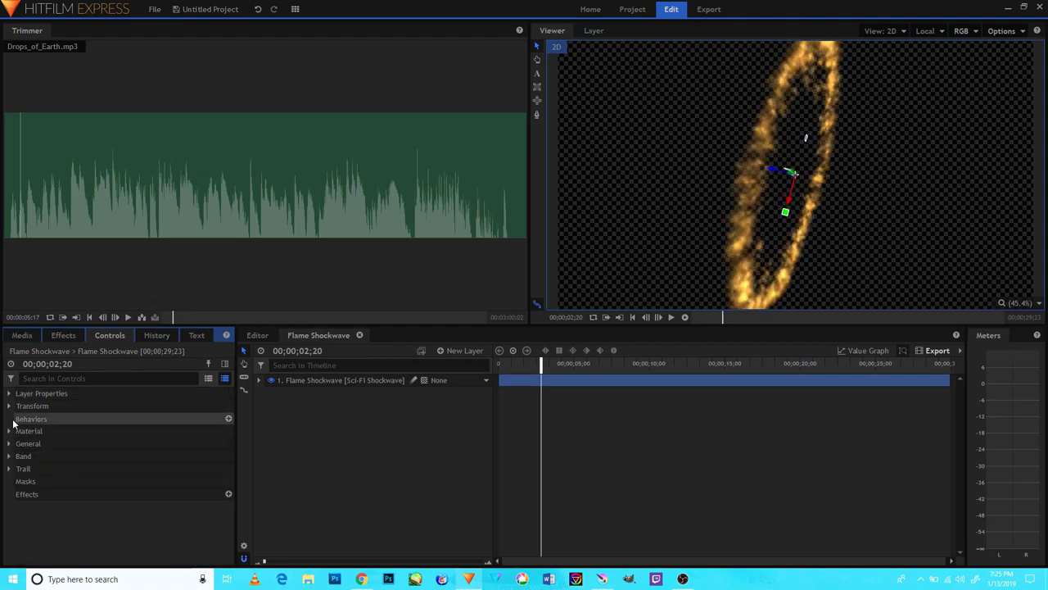
left_click(10, 431)
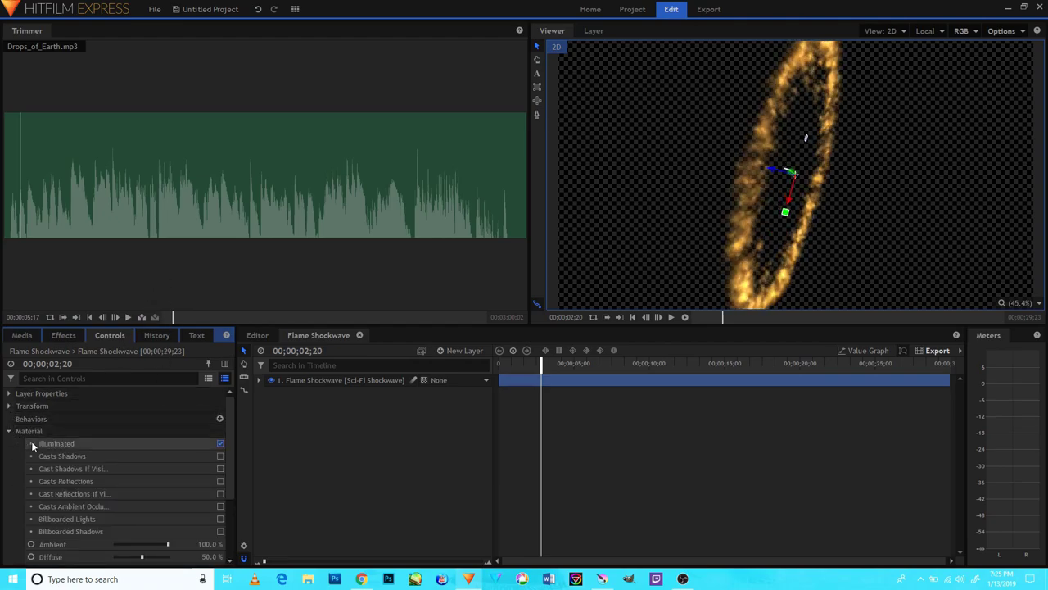
scroll(136, 445, "down", 3)
scroll(164, 446, "up", 3)
scroll(175, 468, "down", 2)
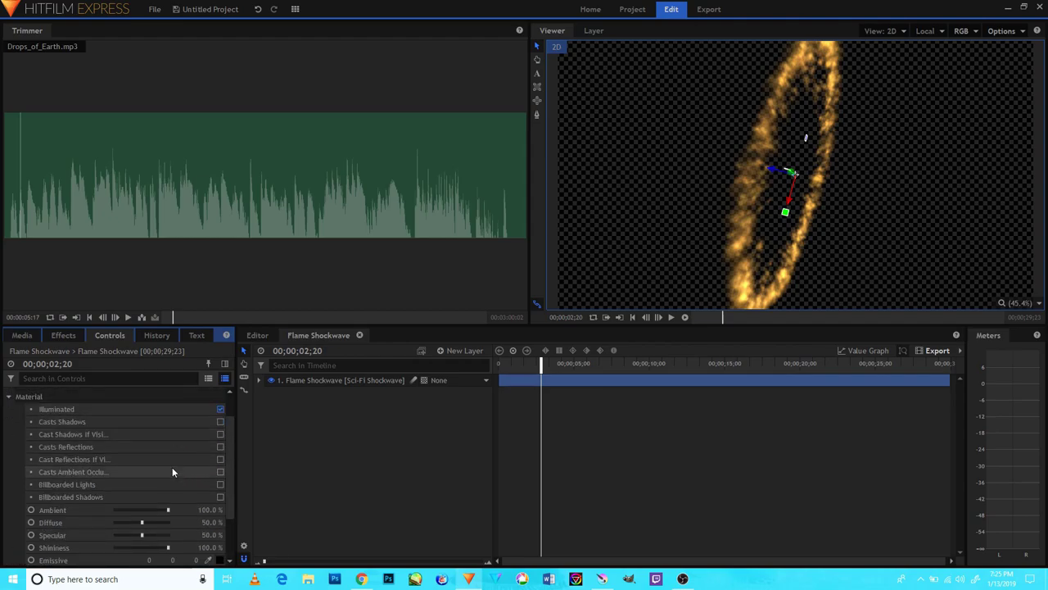
scroll(169, 483, "down", 2)
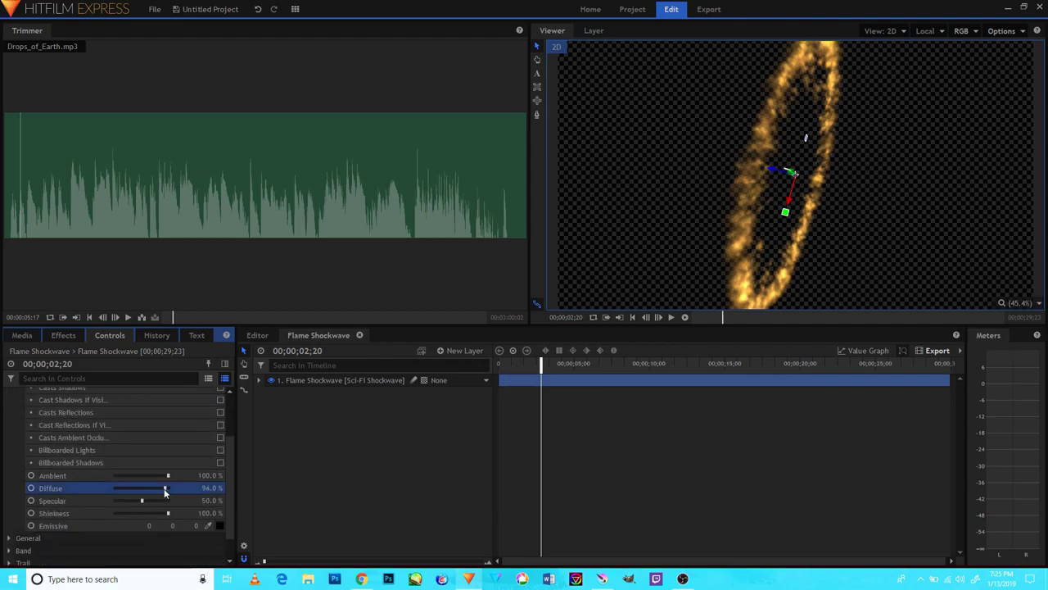
left_click_drag(146, 507, 155, 502)
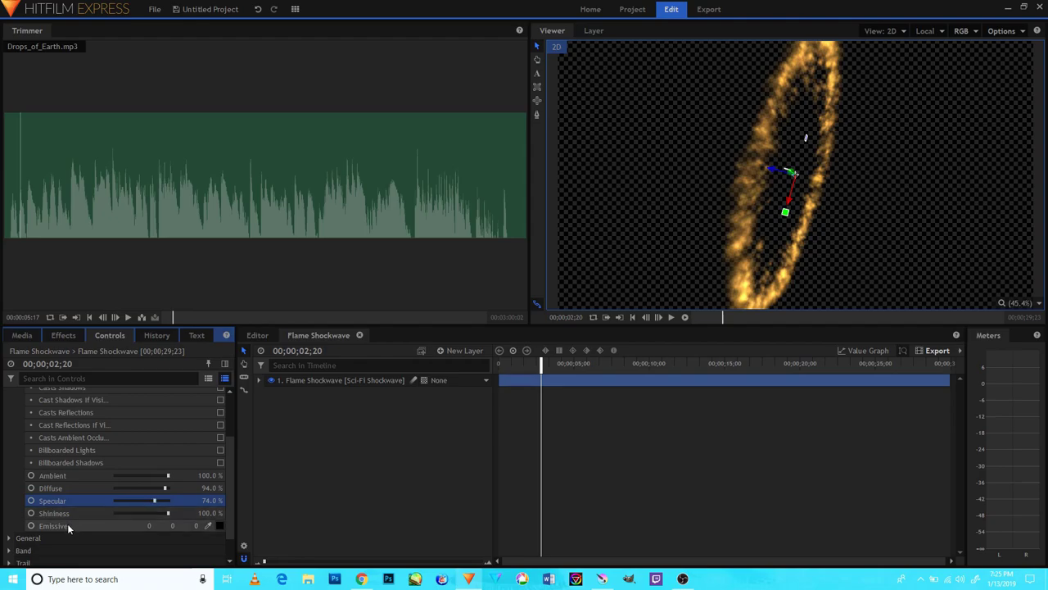
scroll(82, 492, "up", 2)
left_click(10, 431)
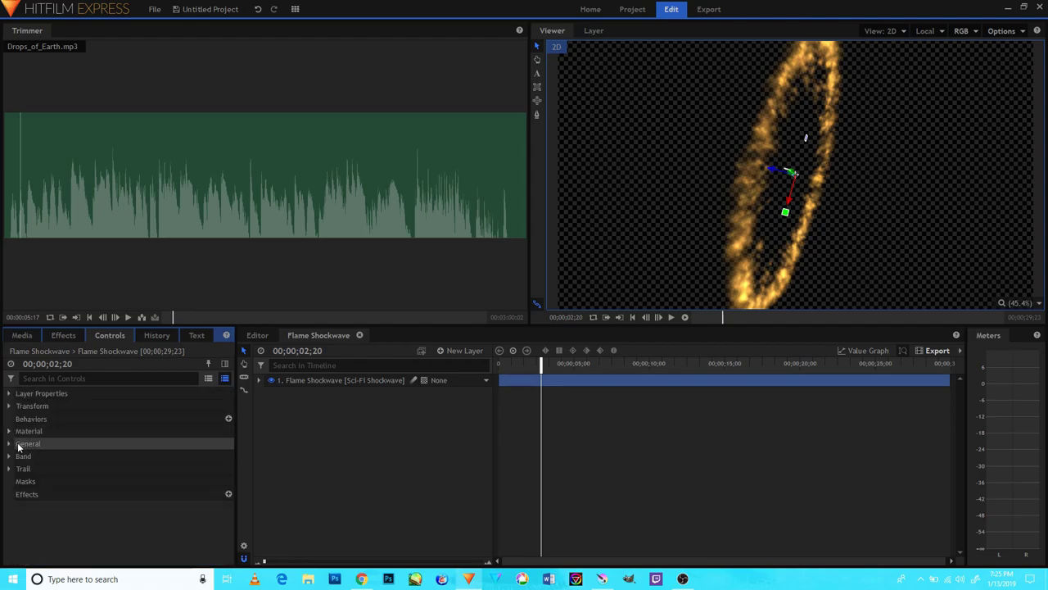
- In General, set Speed to -200, enlarge Size, and set Duration to 44.3 s
left_click(9, 444)
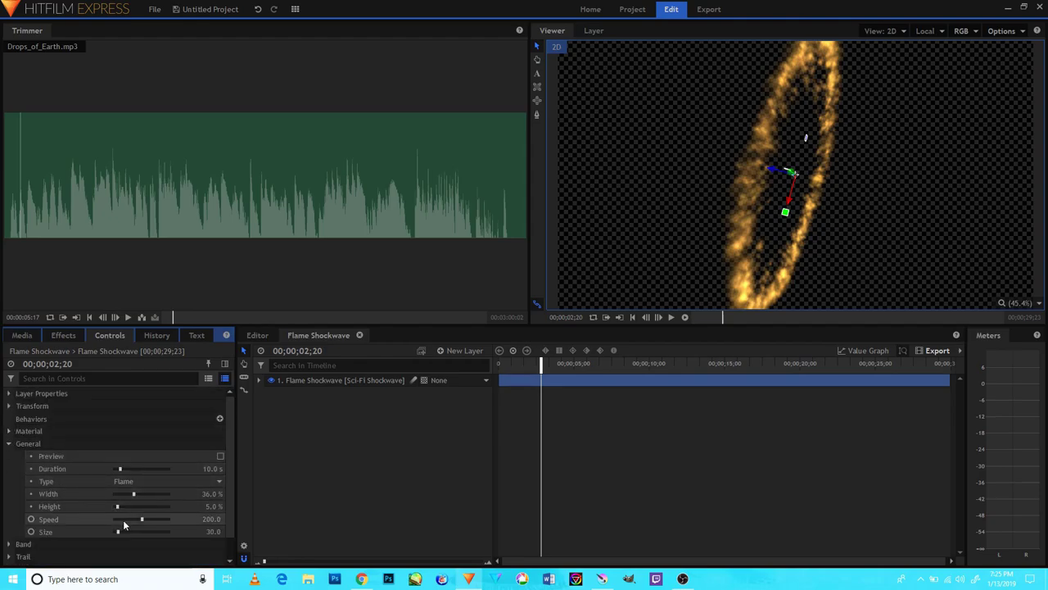
left_click_drag(141, 522, 151, 519)
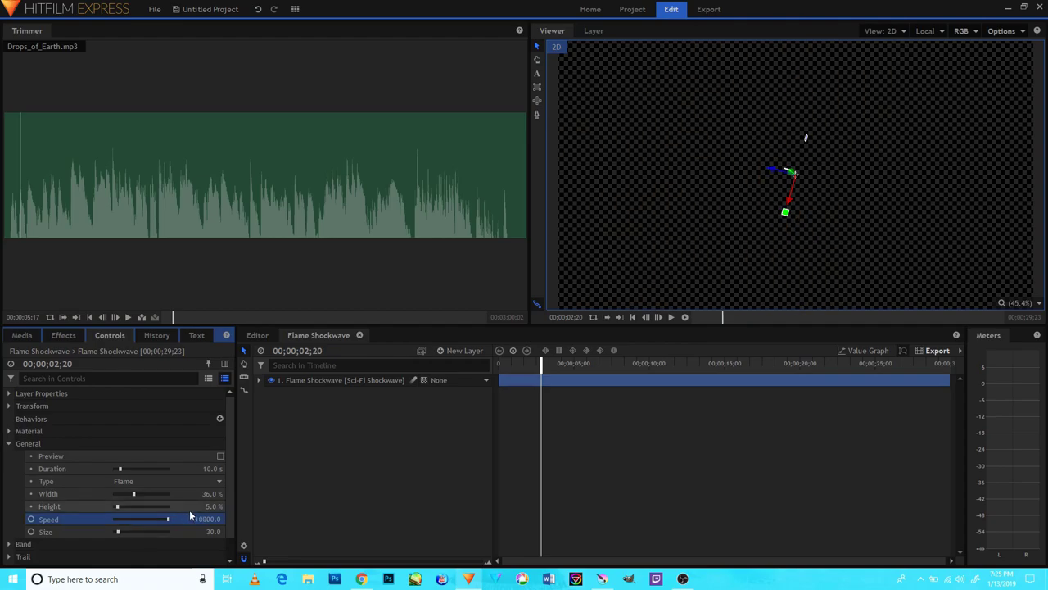
left_click_drag(150, 521, 122, 528)
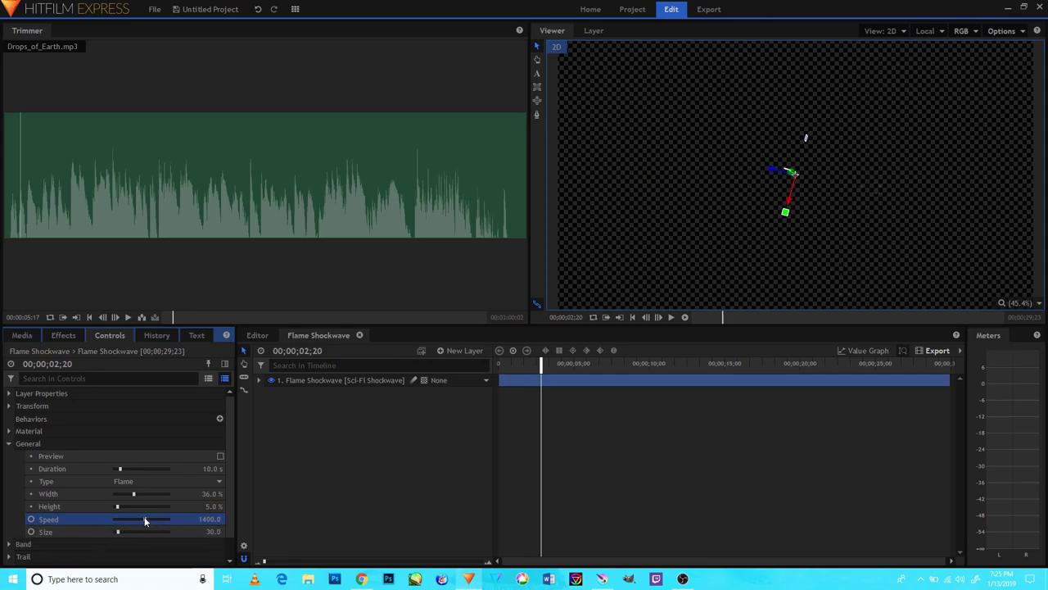
left_click_drag(145, 522, 142, 523)
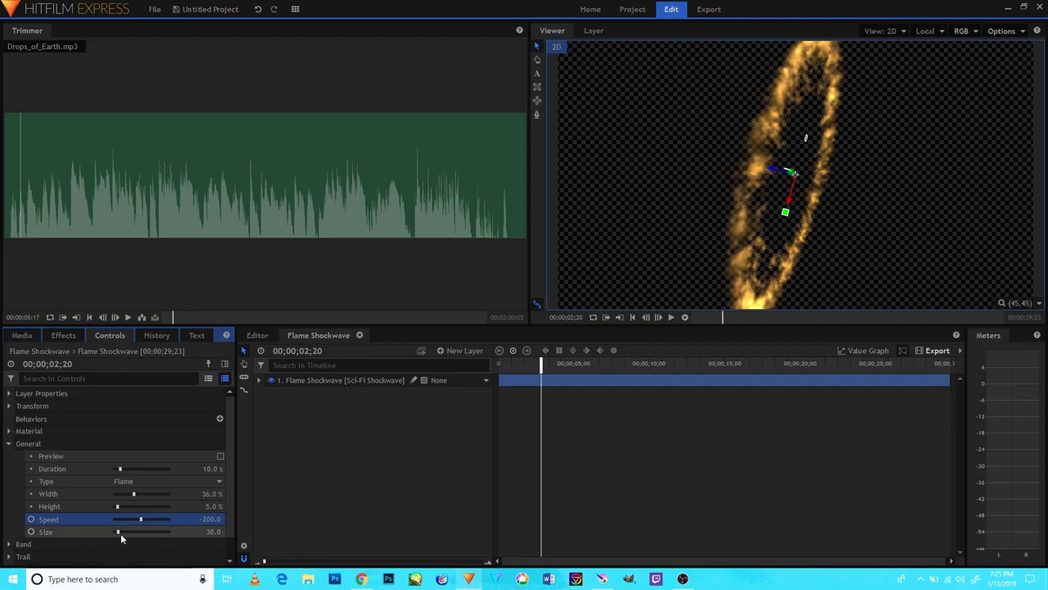
left_click_drag(120, 533, 128, 537)
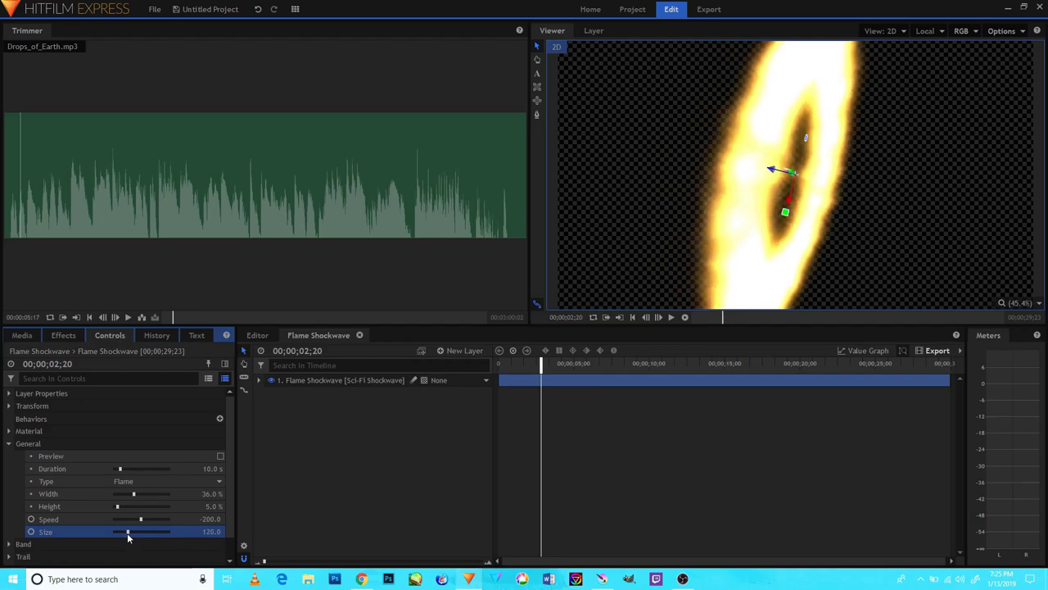
left_click_drag(122, 473, 119, 473)
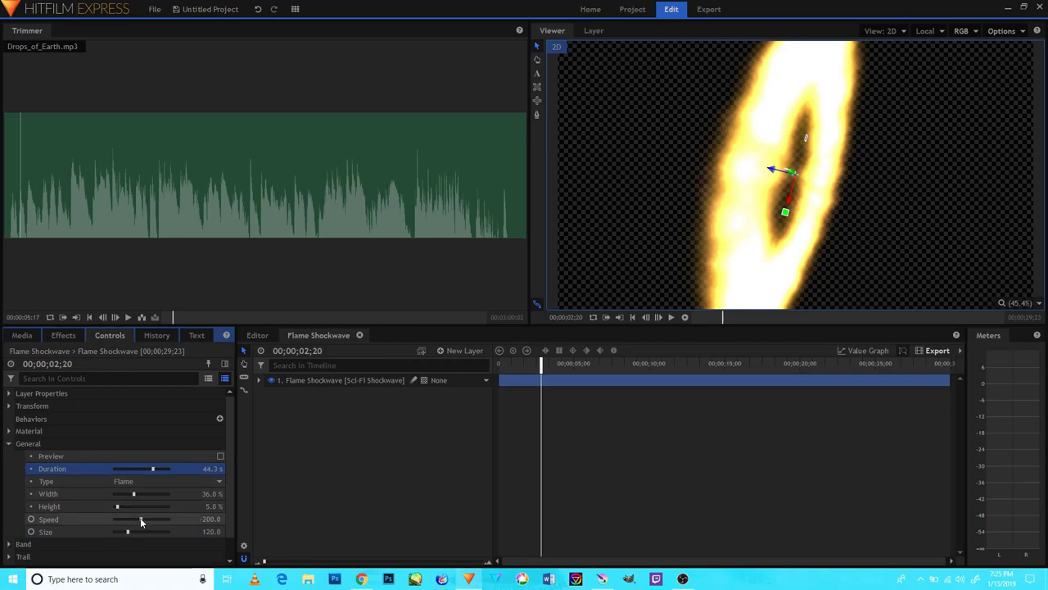
- Re-test Speed values ending at -200, settle Size at 170, and expand the Band settings
left_click_drag(141, 521, 146, 517)
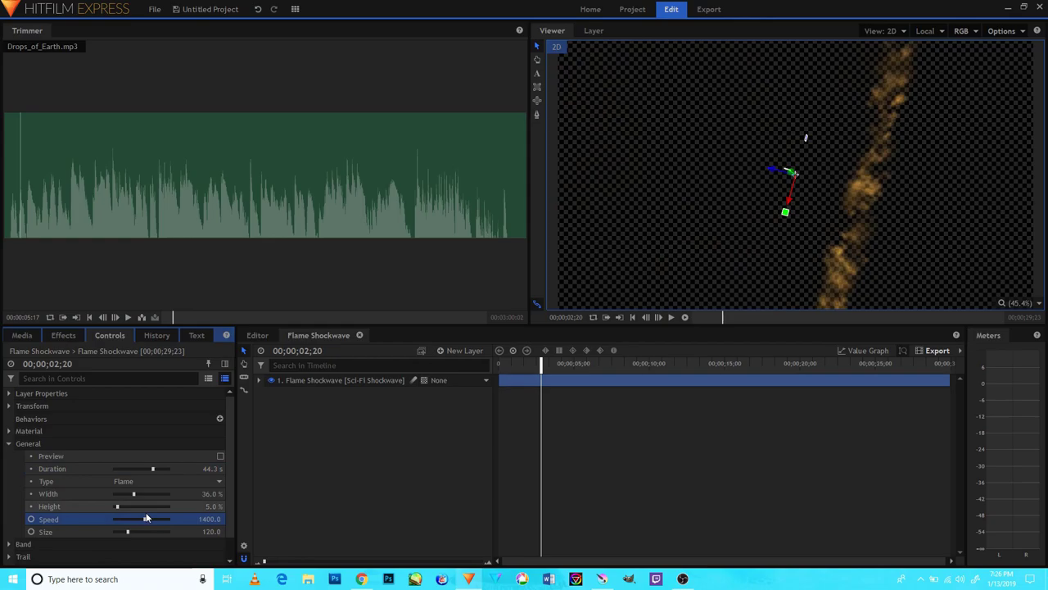
left_click_drag(146, 518, 145, 532)
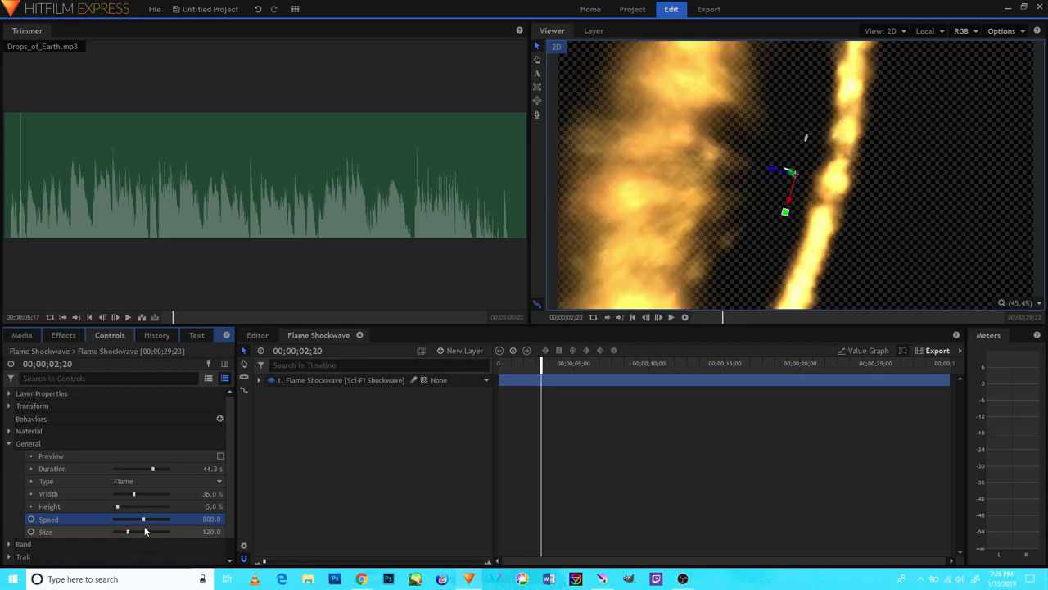
left_click_drag(145, 532, 141, 531)
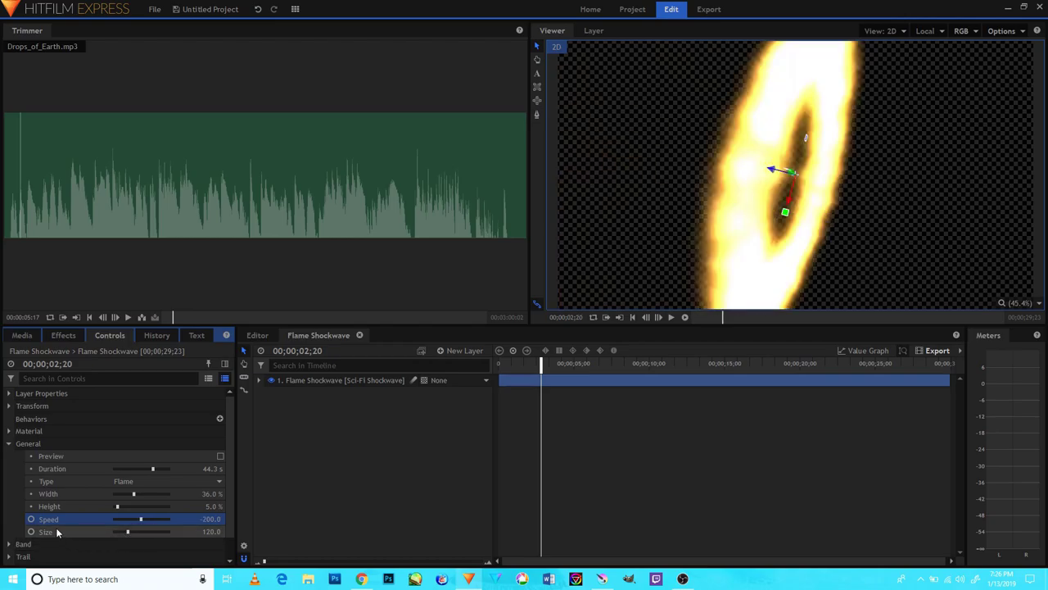
left_click_drag(130, 532, 197, 504)
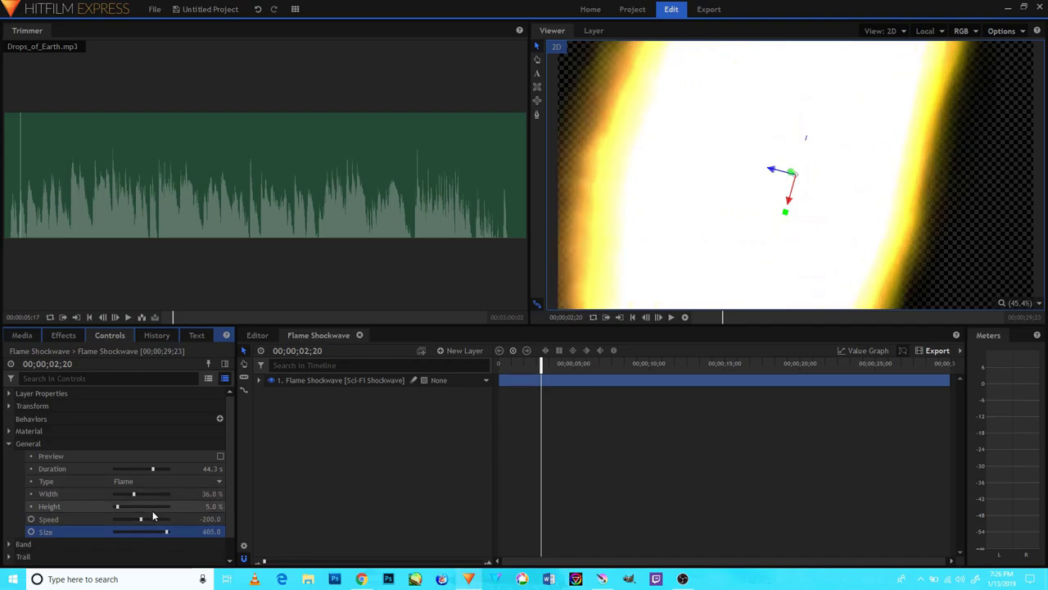
mouse_move(141, 531)
left_mouse_down()
mouse_move(124, 528)
mouse_move(136, 533)
left_mouse_up()
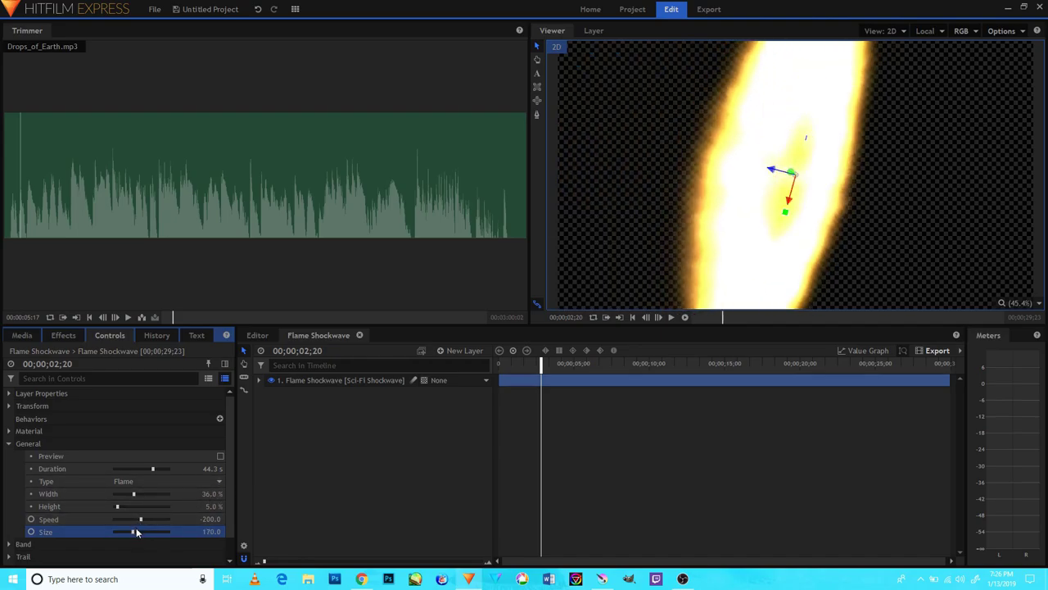
left_click(11, 445)
left_click(11, 456)
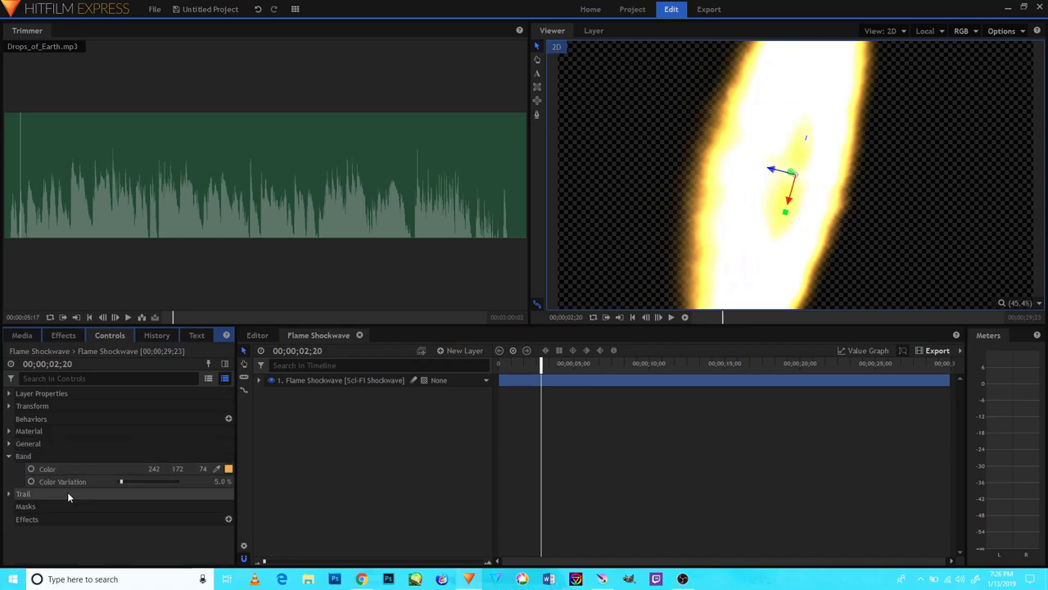
- Make the band colour deep red and raise Color Variation to 19%
left_click(229, 468)
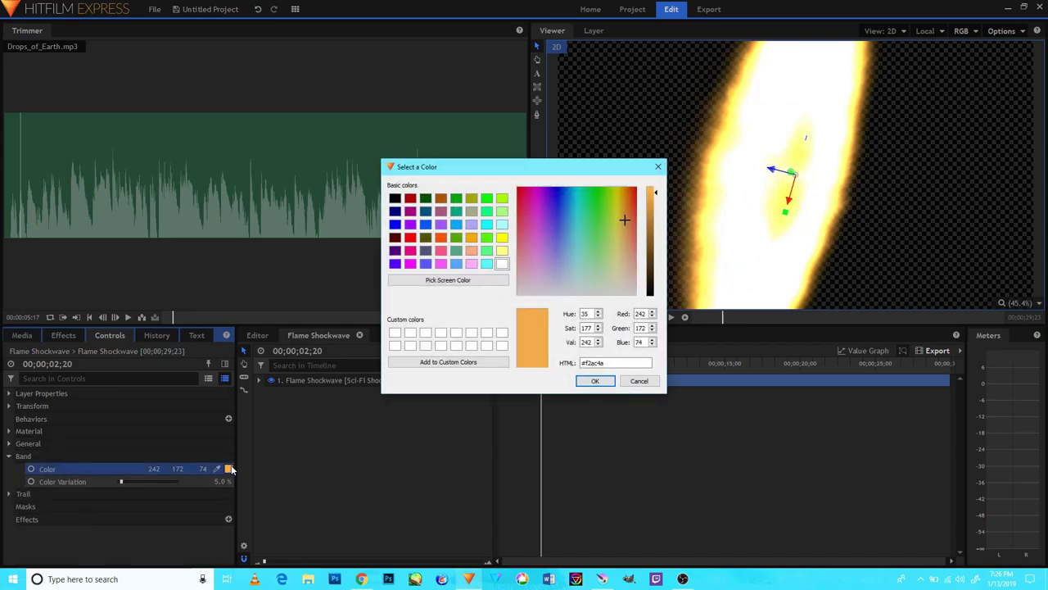
left_click(456, 198)
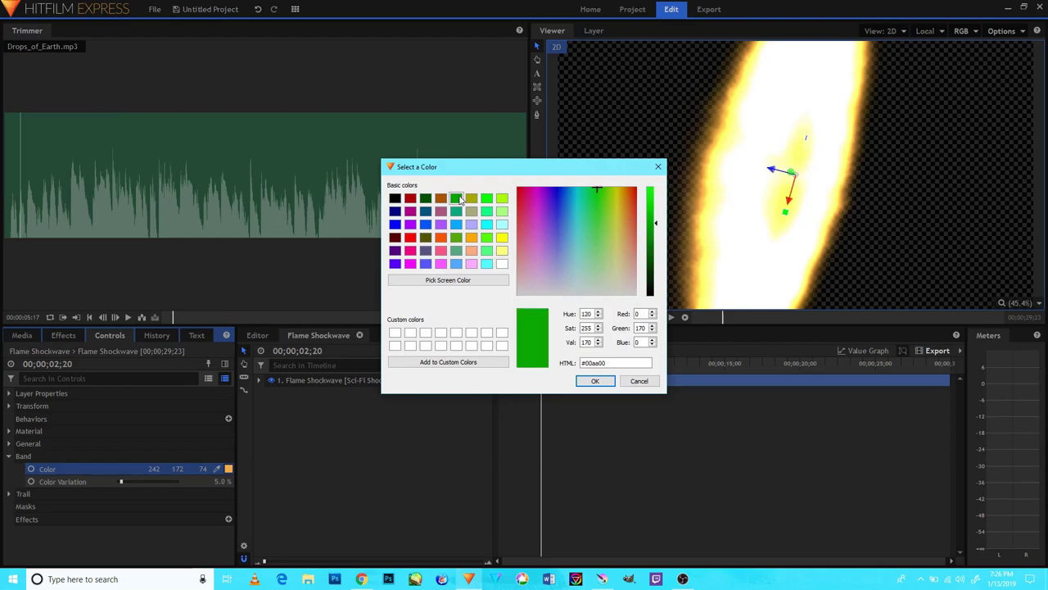
left_click_drag(600, 194, 519, 189)
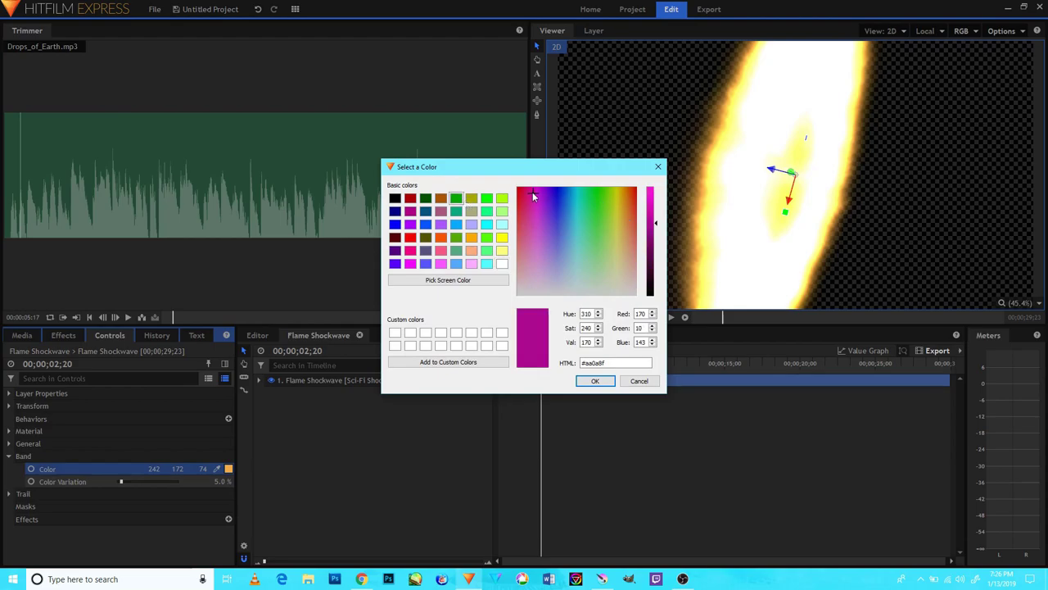
left_click(591, 382)
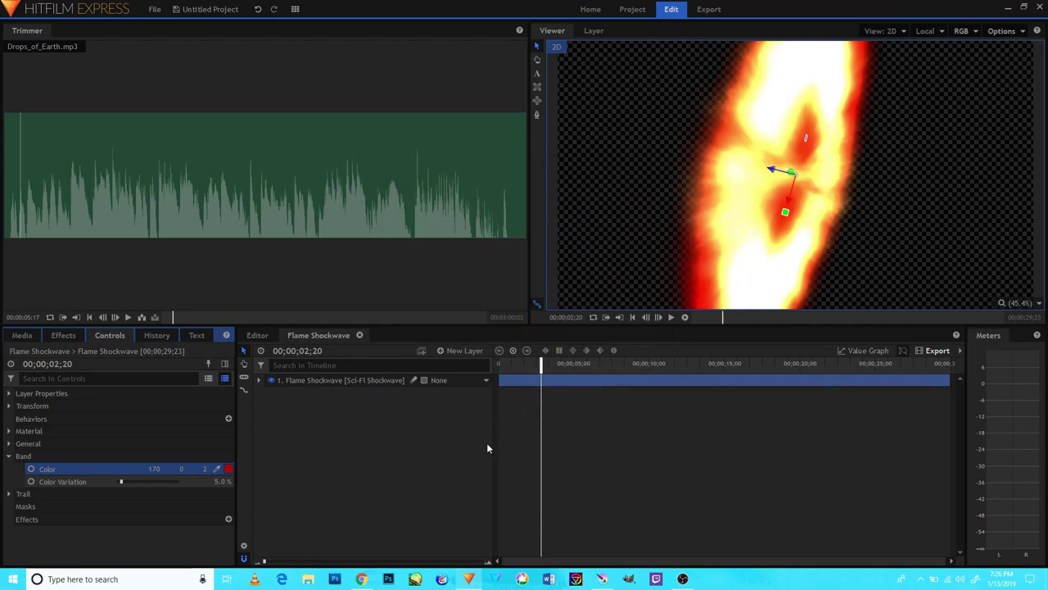
mouse_move(127, 482)
left_mouse_down()
mouse_move(150, 481)
mouse_move(131, 486)
left_mouse_up()
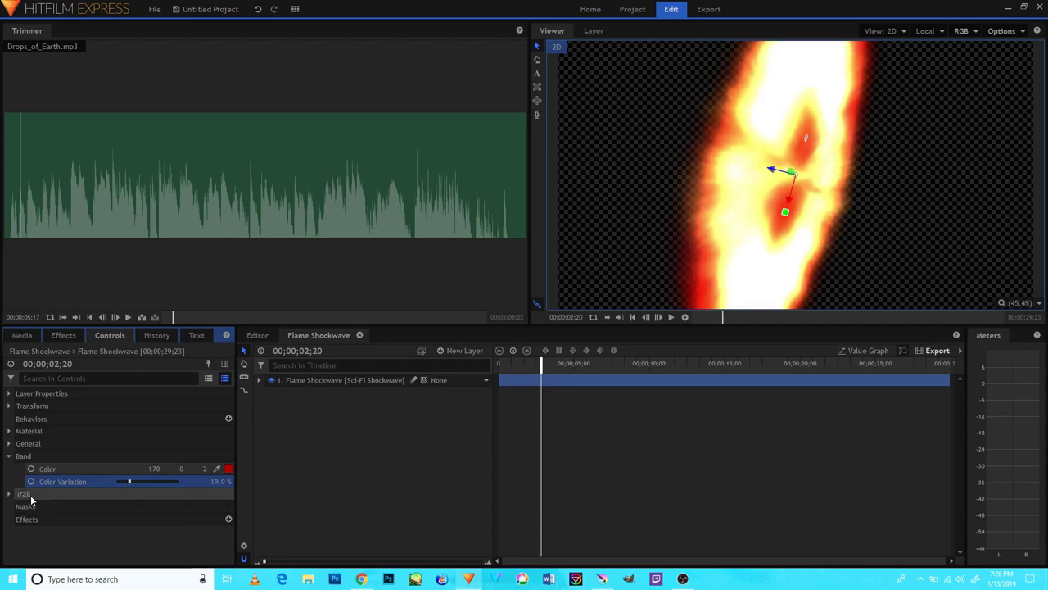
left_click(121, 493)
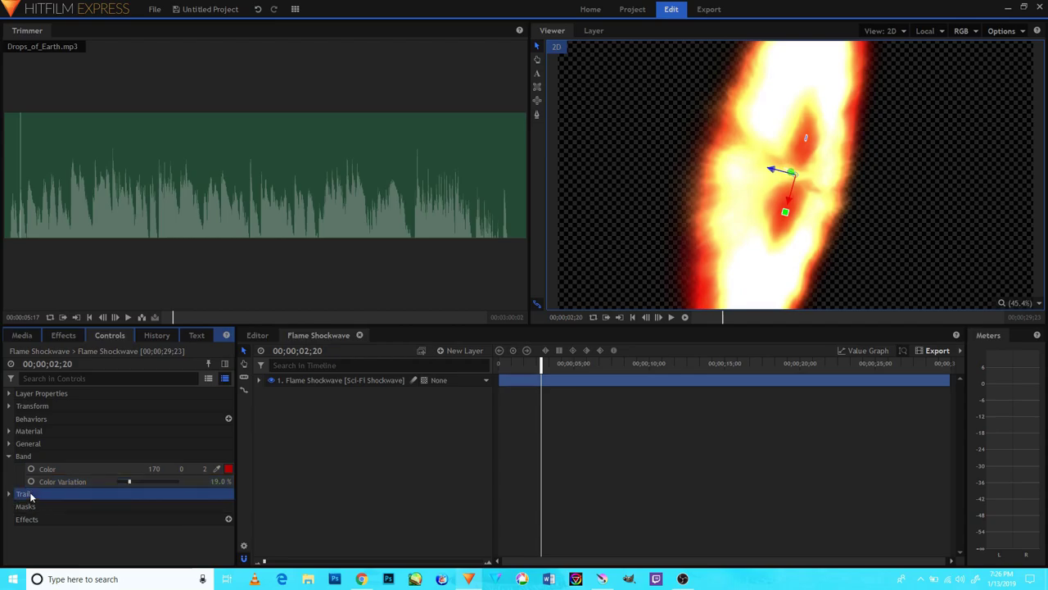
- Add a 360° Blur effect to the Flame Shockwave layer
left_click(228, 519)
mouse_move(262, 326)
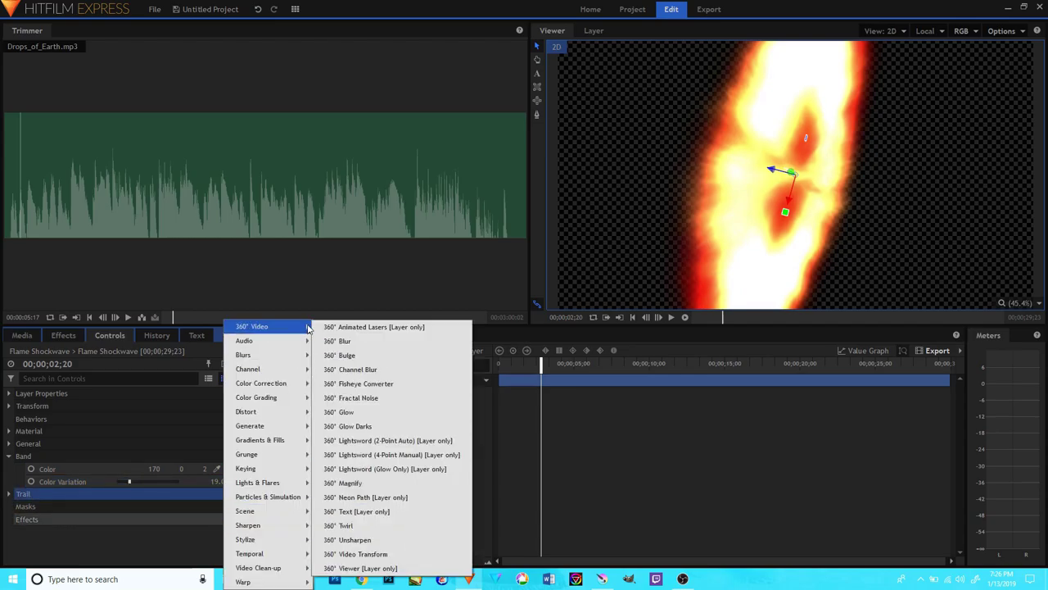
left_click(336, 341)
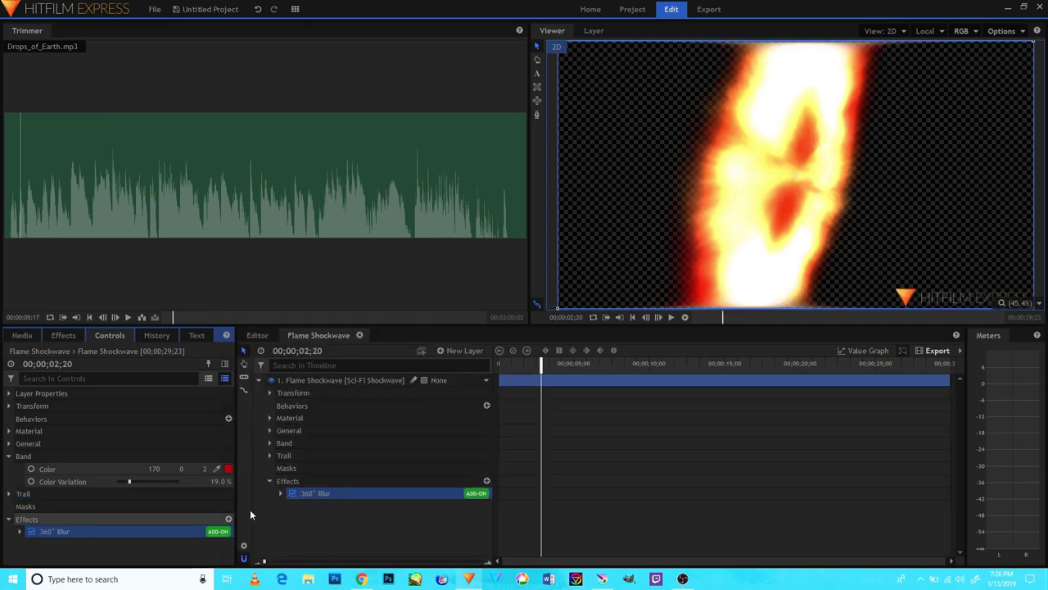
left_click(228, 519)
mouse_move(244, 355)
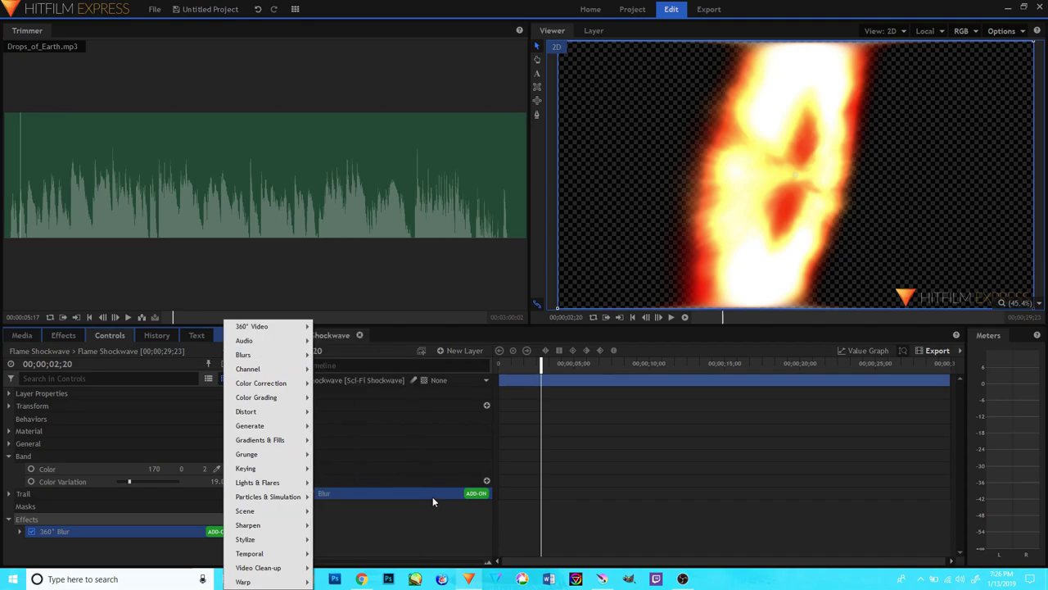
mouse_move(261, 382)
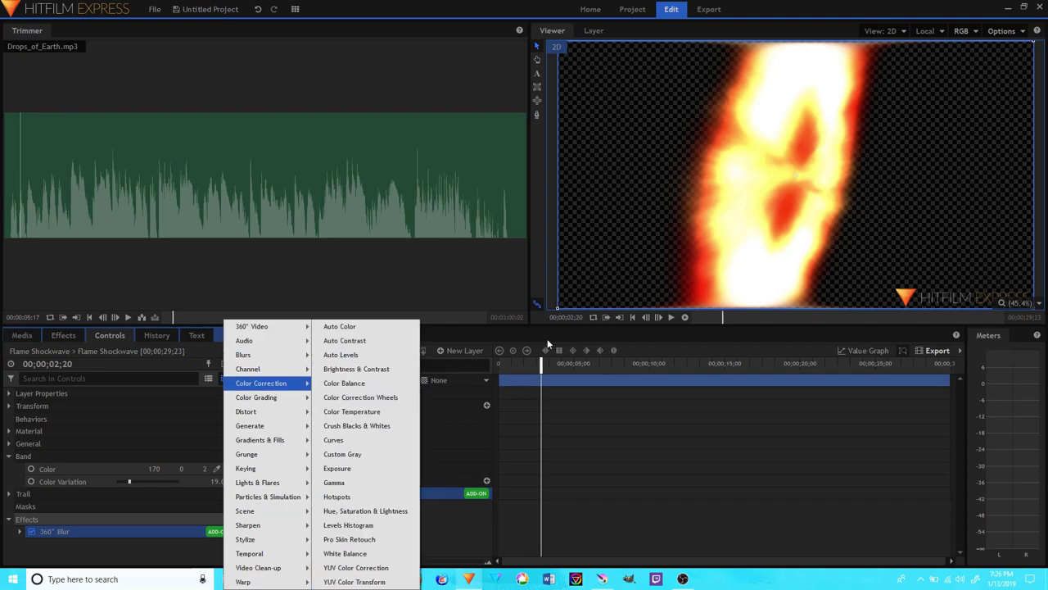
left_click(33, 431)
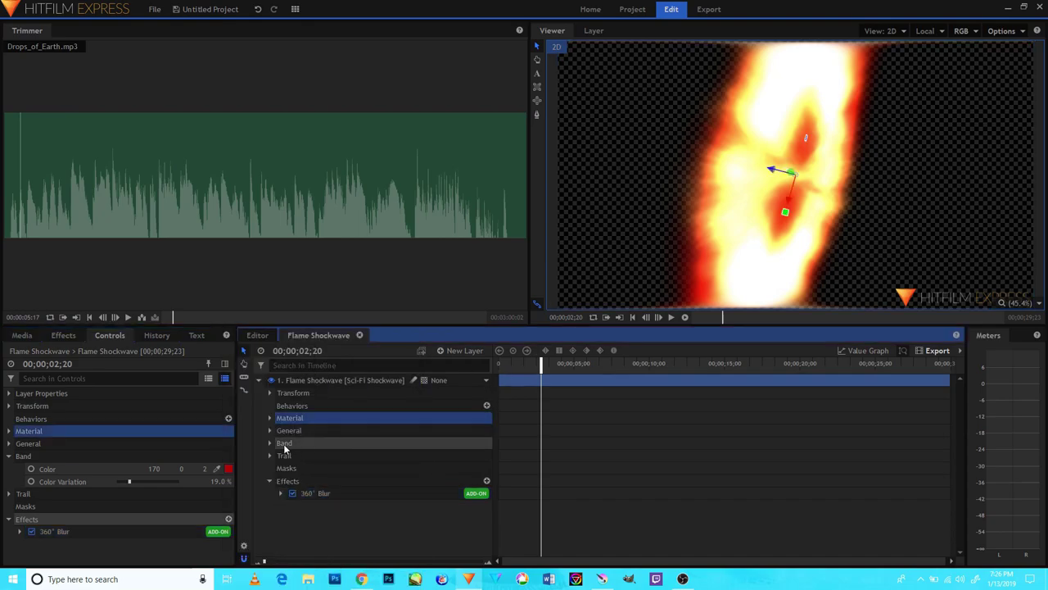
- Rotate the shockwave to Z 131°, Y 311° and X -326° in Transform
left_click(22, 407)
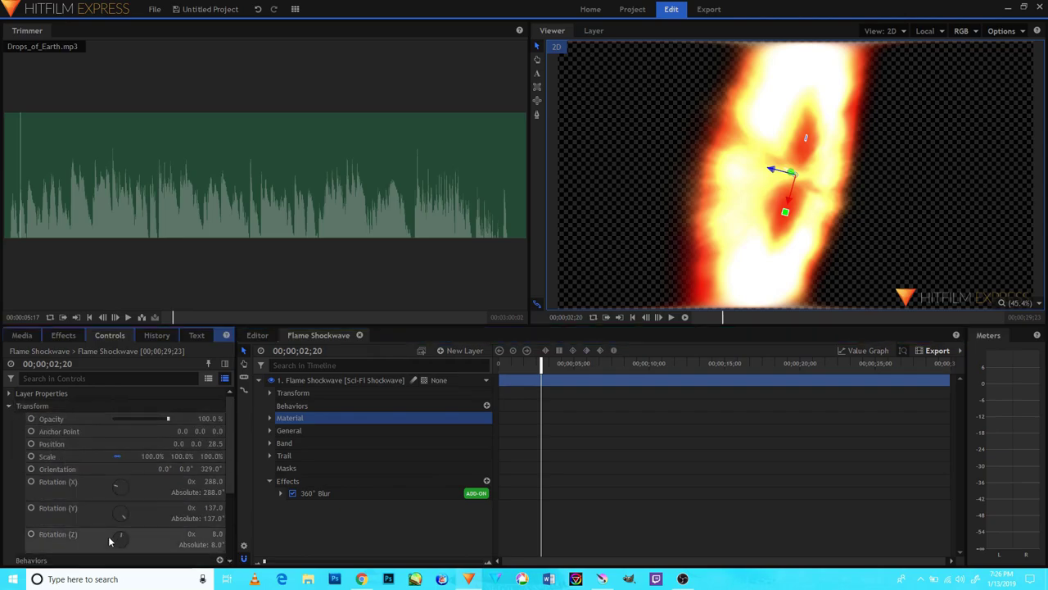
left_click_drag(125, 538, 134, 558)
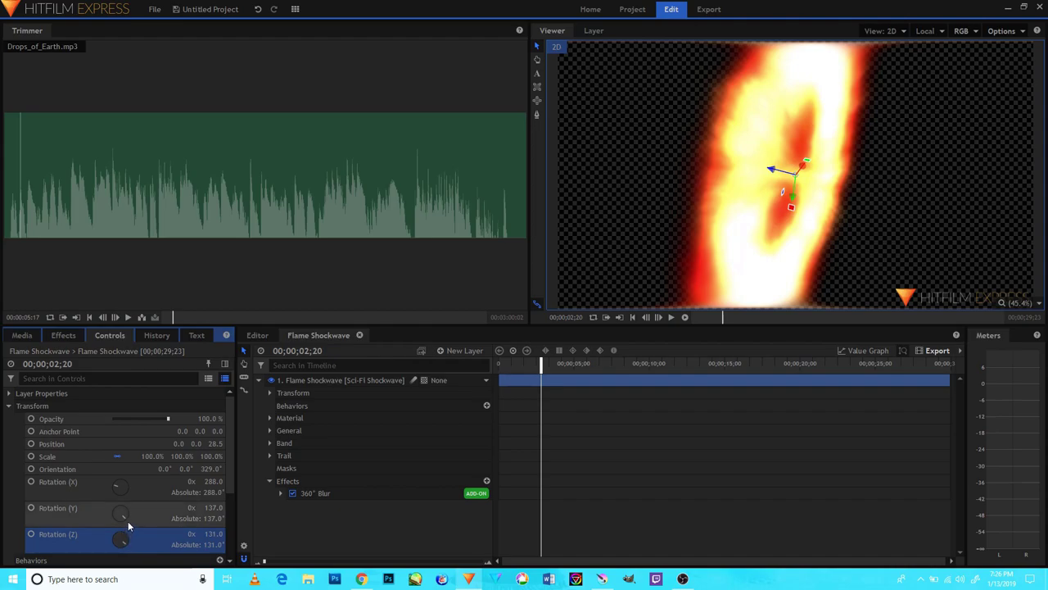
mouse_move(121, 514)
left_mouse_down()
mouse_move(89, 517)
mouse_move(135, 475)
mouse_move(166, 472)
left_mouse_up()
mouse_move(168, 409)
left_mouse_down()
mouse_move(137, 373)
mouse_move(45, 534)
mouse_move(219, 466)
mouse_move(250, 392)
mouse_move(136, 554)
mouse_move(173, 496)
mouse_move(152, 435)
mouse_move(47, 535)
mouse_move(169, 417)
mouse_move(71, 467)
mouse_move(25, 515)
mouse_move(300, 448)
mouse_move(172, 473)
mouse_move(148, 464)
mouse_move(170, 469)
mouse_move(223, 443)
mouse_move(305, 382)
mouse_move(190, 393)
mouse_move(150, 442)
left_mouse_up()
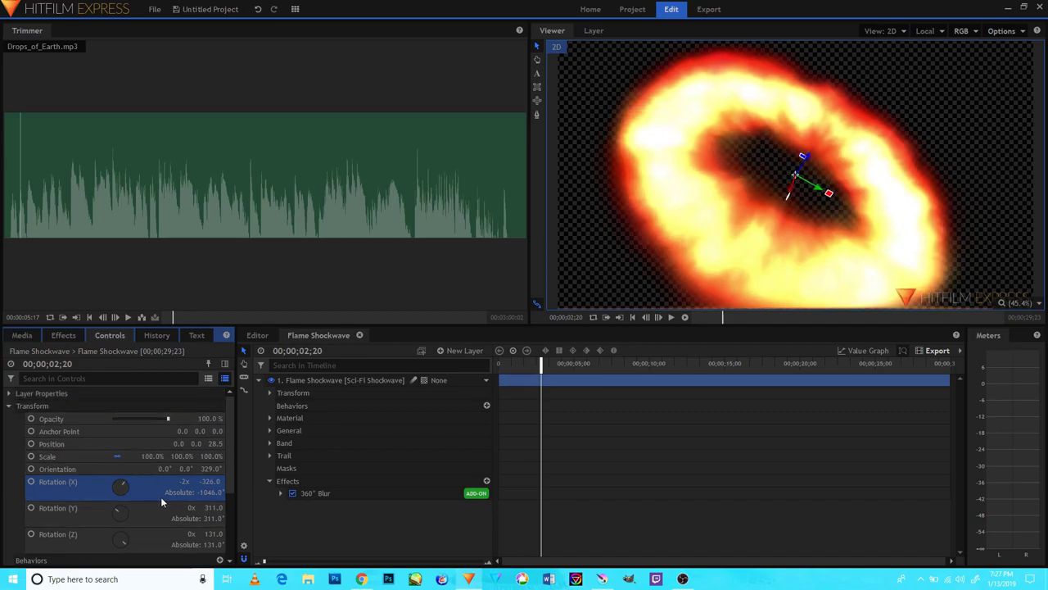
scroll(162, 491, "down", 3)
scroll(170, 473, "up", 3)
- Collapse Transform and Band, add a Gravity behavior, and preview the composite shot
left_click(10, 406)
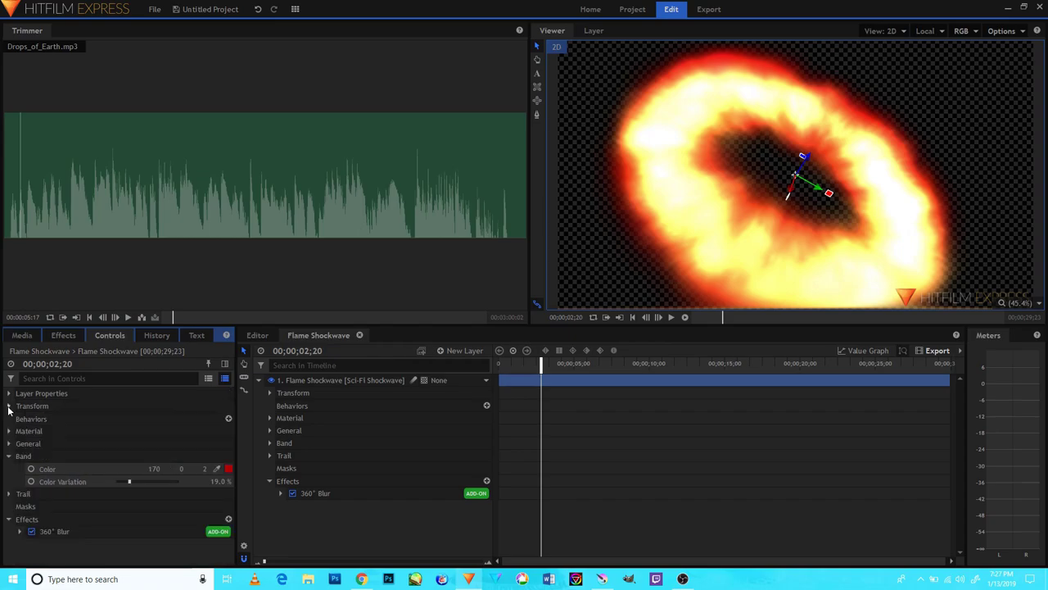
left_click(9, 456)
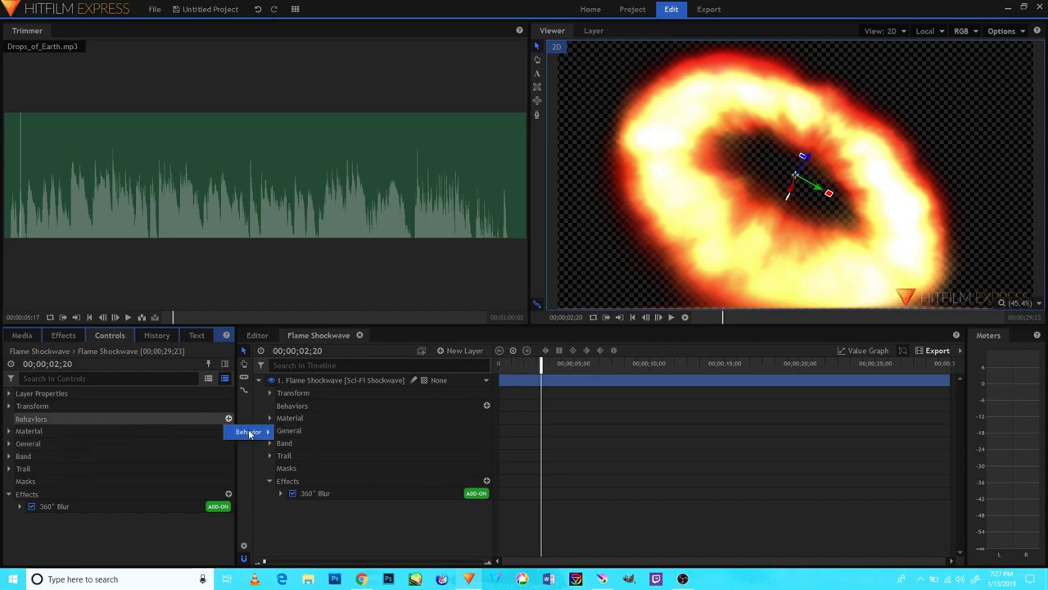
mouse_move(248, 432)
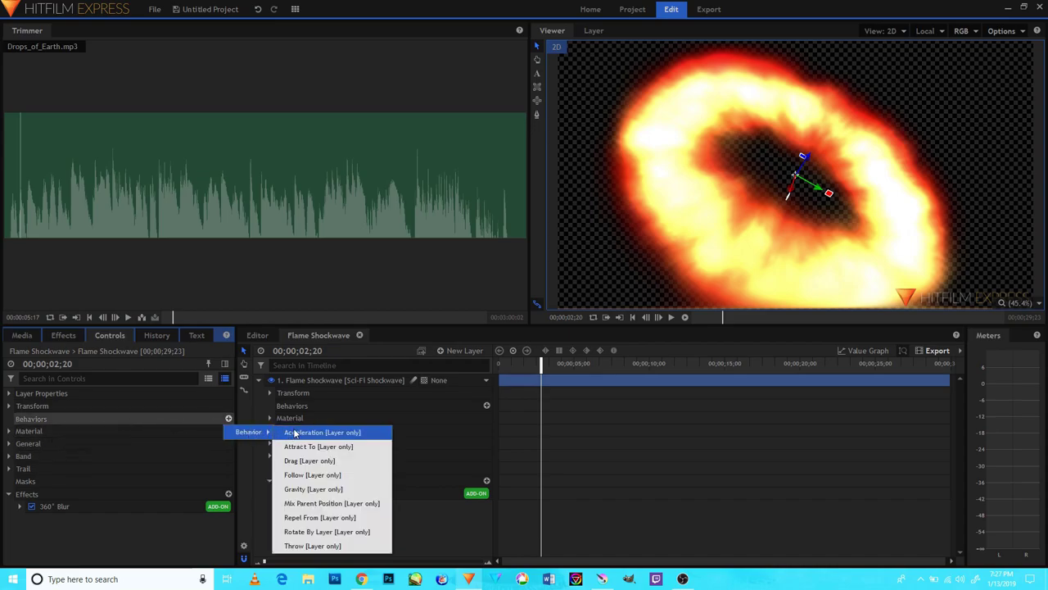
left_click(316, 489)
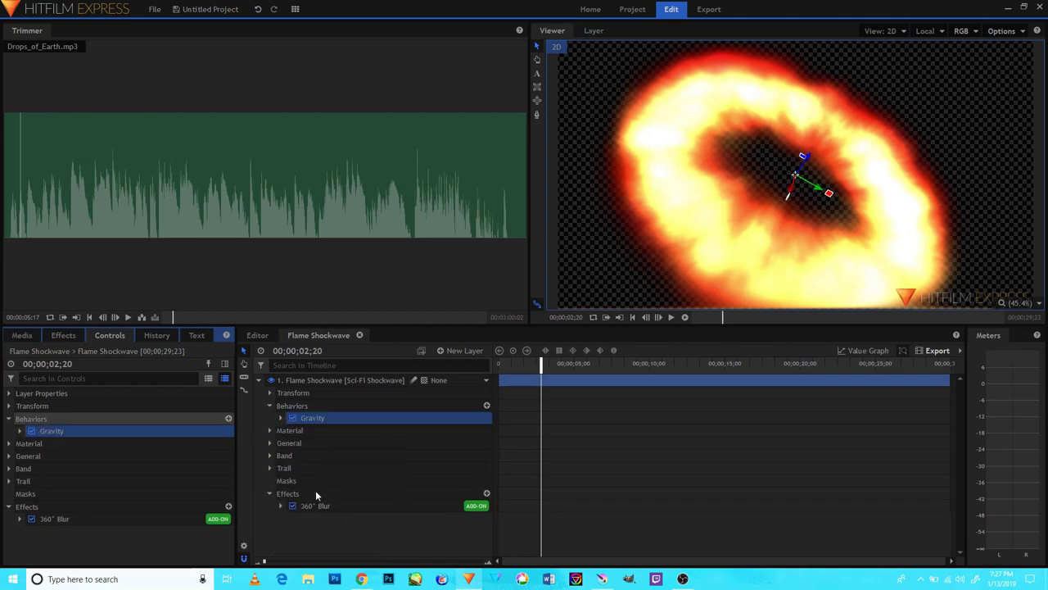
left_click(670, 317)
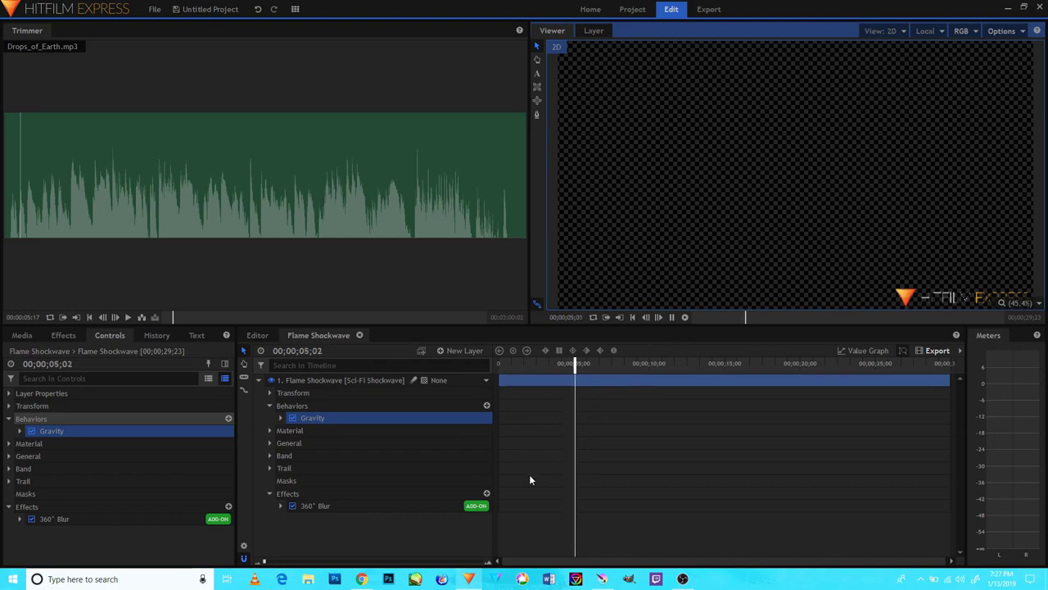
left_click(606, 380)
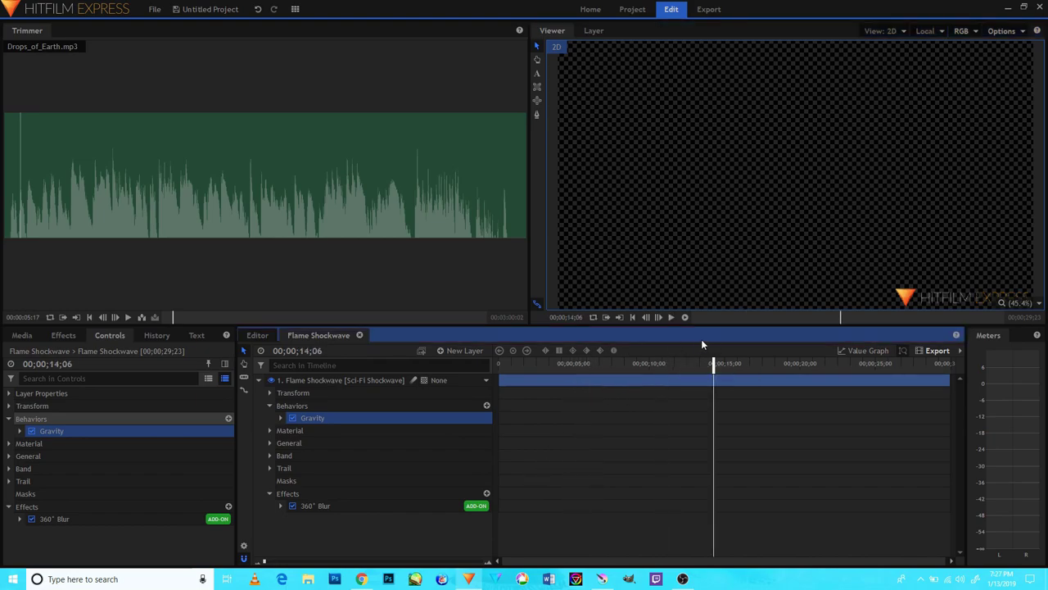
- Undo three times to remove Gravity, the 360° Blur and the band colour change
left_click(258, 9)
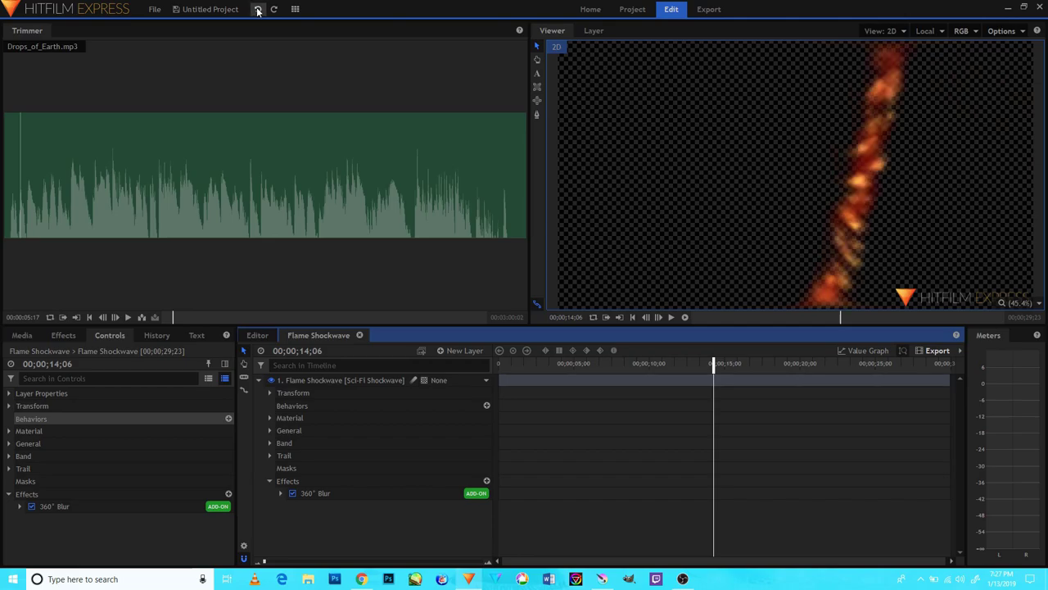
left_click(257, 9)
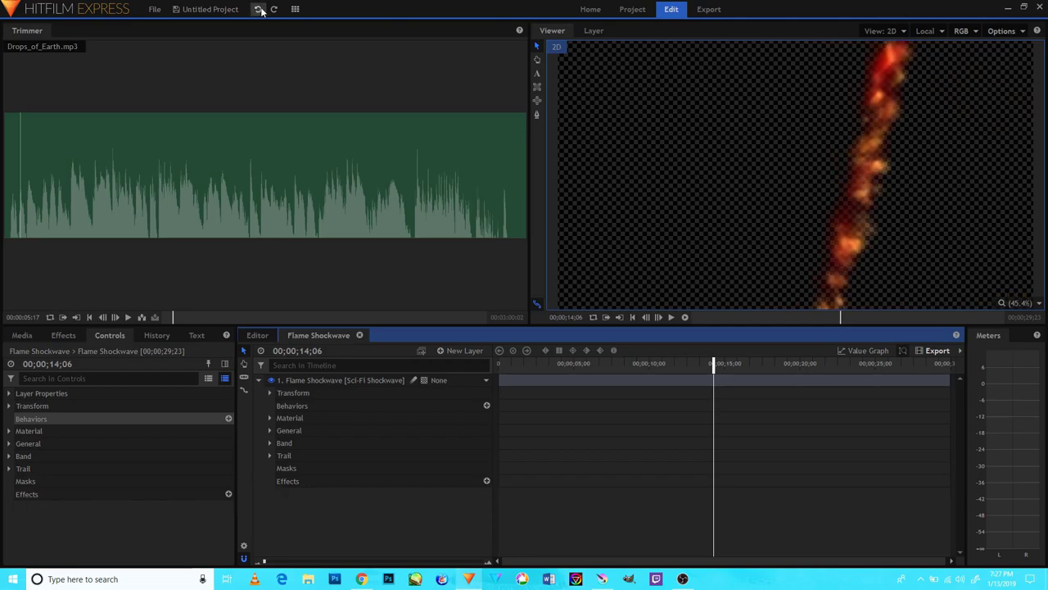
left_click(259, 10)
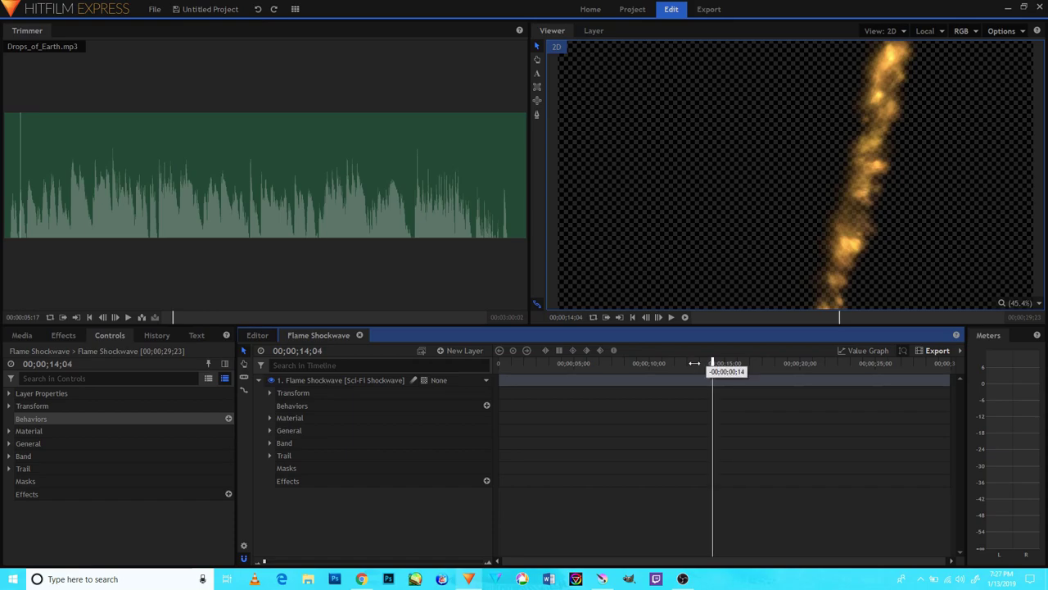
- Scrub back to frame 03;12 and show the flame layer's transform properties
left_click_drag(695, 363, 542, 360)
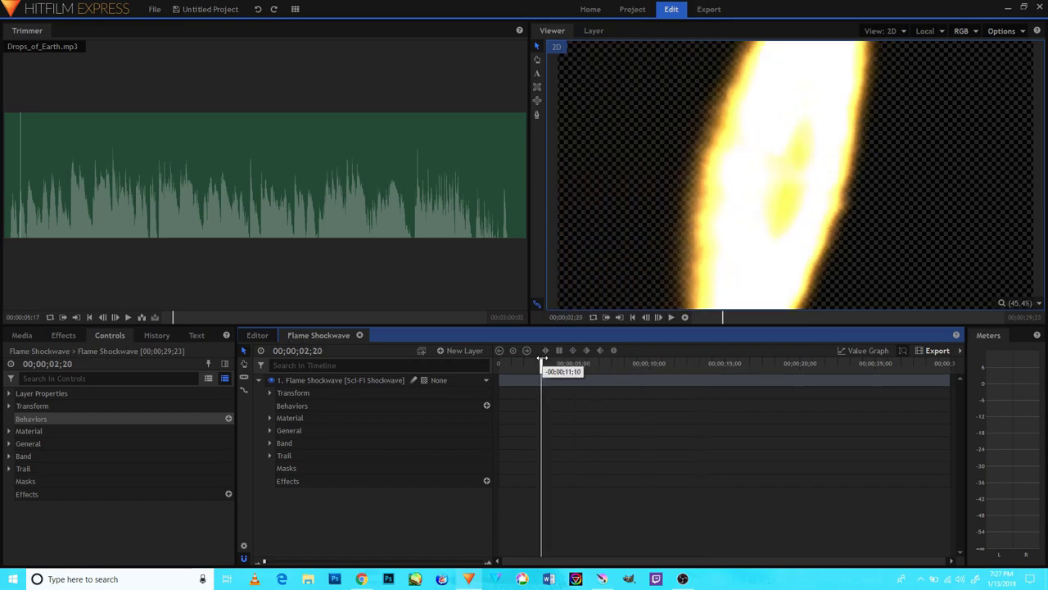
mouse_move(542, 360)
left_mouse_down()
mouse_move(573, 360)
mouse_move(551, 361)
left_mouse_up()
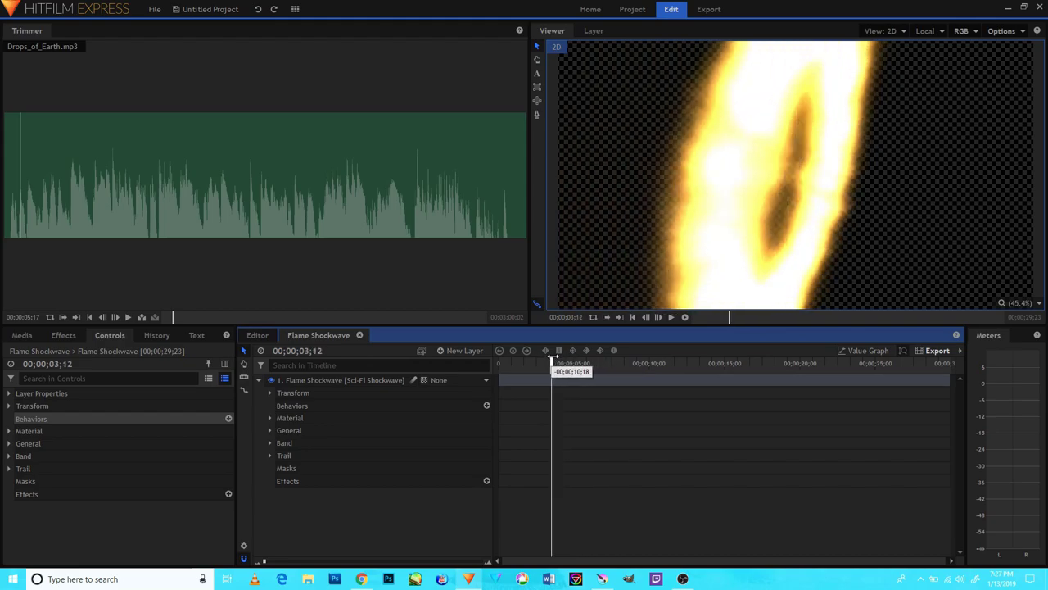
left_click(336, 393)
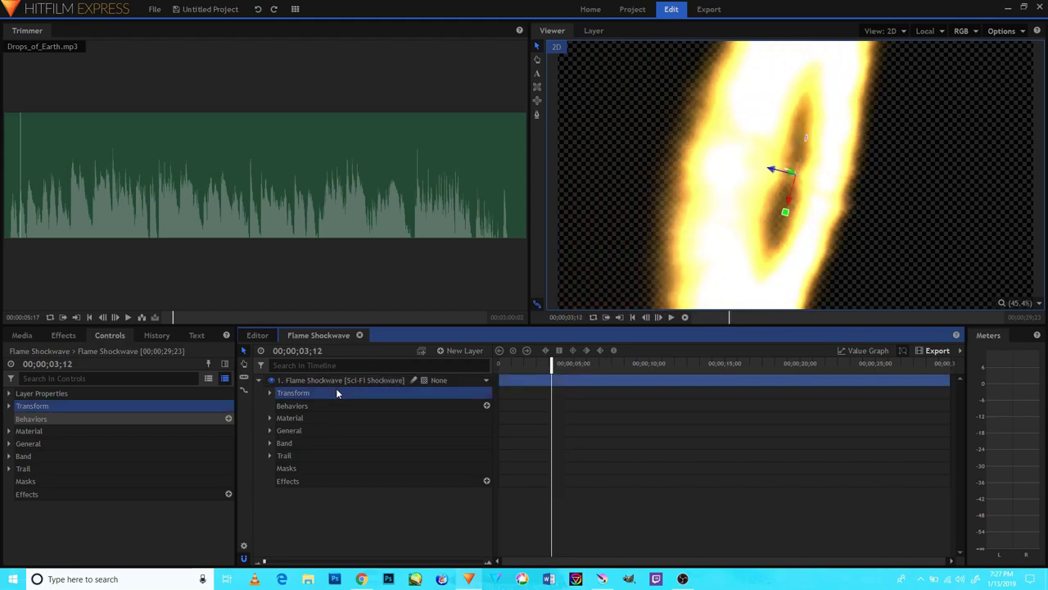
left_click(269, 393)
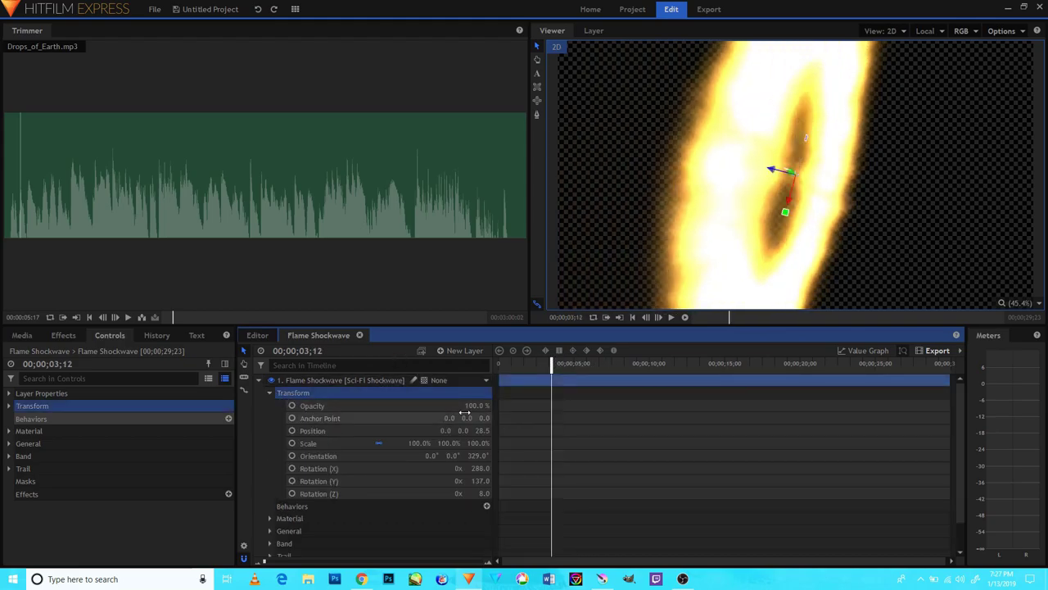
- Shift anchor point and position, set Scale to -57%, and reposition the flame in the Viewer
mouse_move(463, 418)
left_mouse_down()
mouse_move(493, 417)
mouse_move(435, 419)
left_mouse_up()
left_click_drag(462, 431, 483, 431)
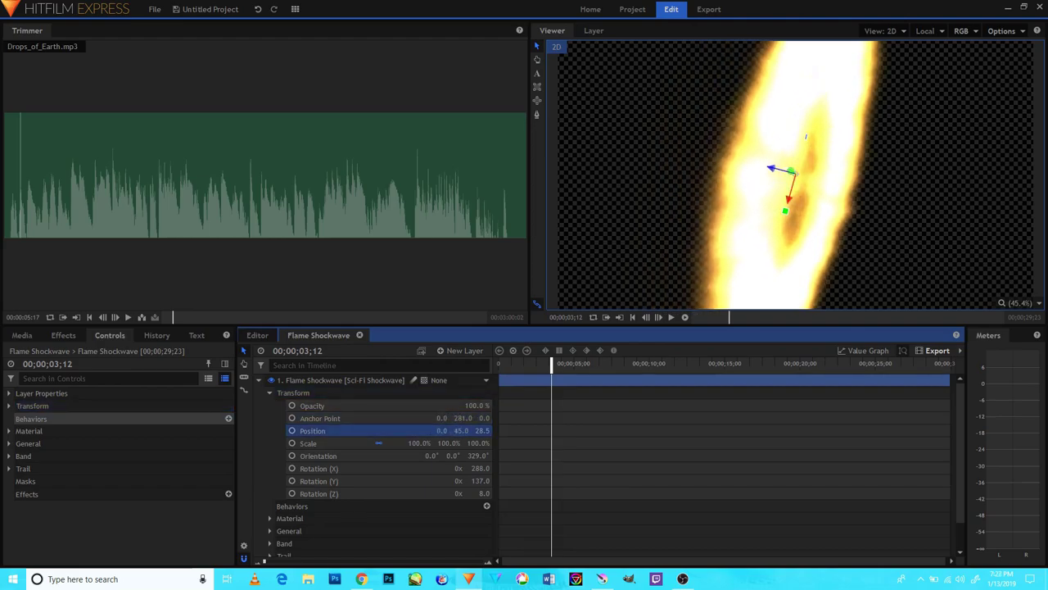
left_click_drag(806, 113, 806, 176)
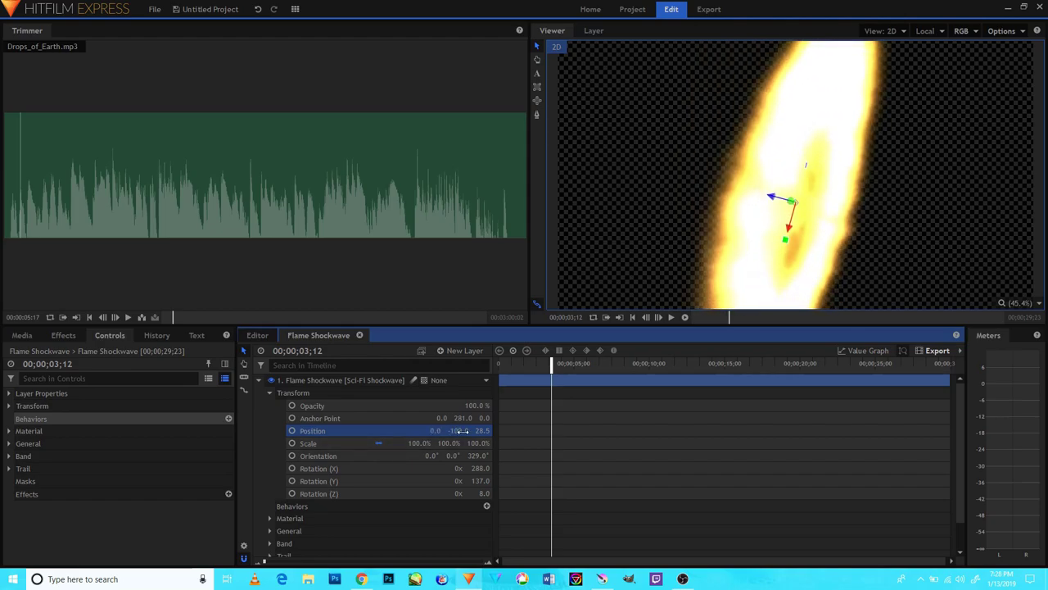
mouse_move(419, 443)
left_mouse_down()
mouse_move(385, 443)
mouse_move(451, 443)
mouse_move(444, 458)
mouse_move(459, 456)
mouse_move(440, 467)
mouse_move(494, 468)
mouse_move(471, 481)
mouse_move(500, 481)
mouse_move(471, 493)
mouse_move(500, 493)
left_mouse_up()
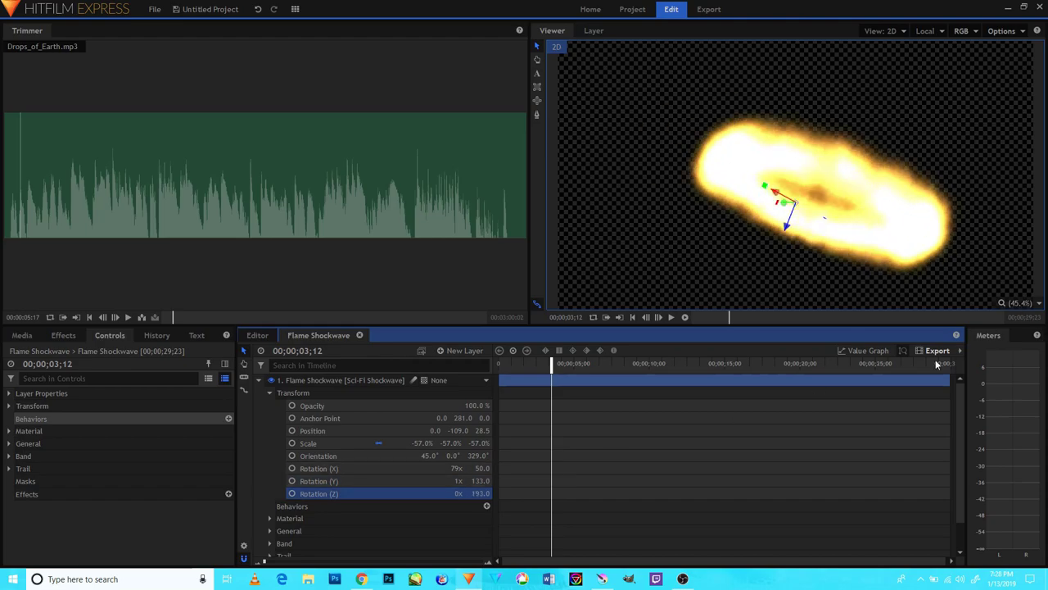
scroll(782, 233, "up", 1)
scroll(791, 221, "up", 1)
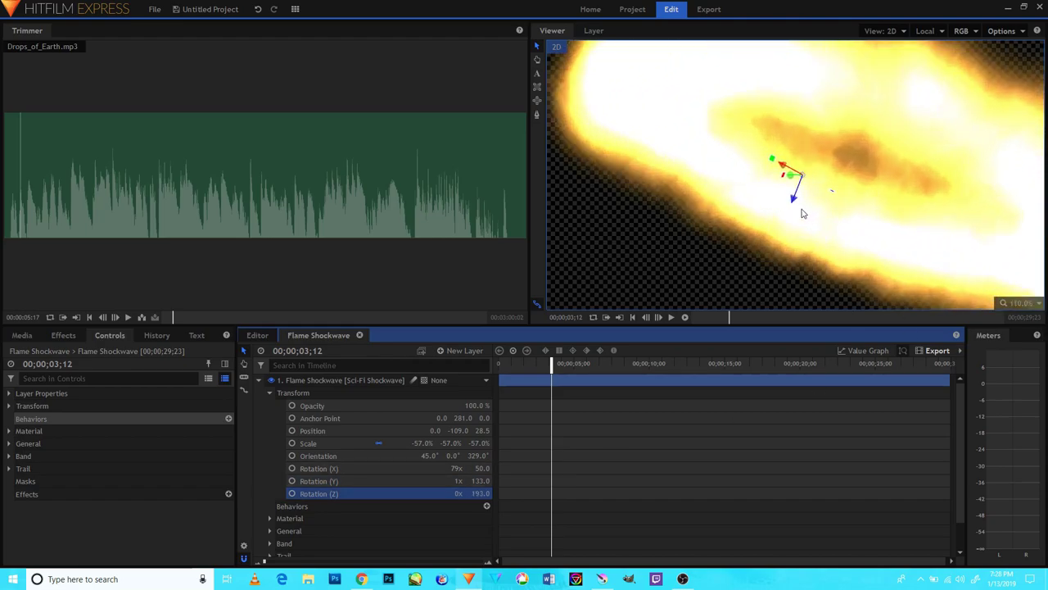
scroll(799, 211, "up", 1)
mouse_move(791, 209)
left_mouse_down()
mouse_move(800, 199)
mouse_move(798, 224)
left_mouse_up()
scroll(798, 223, "down", 2)
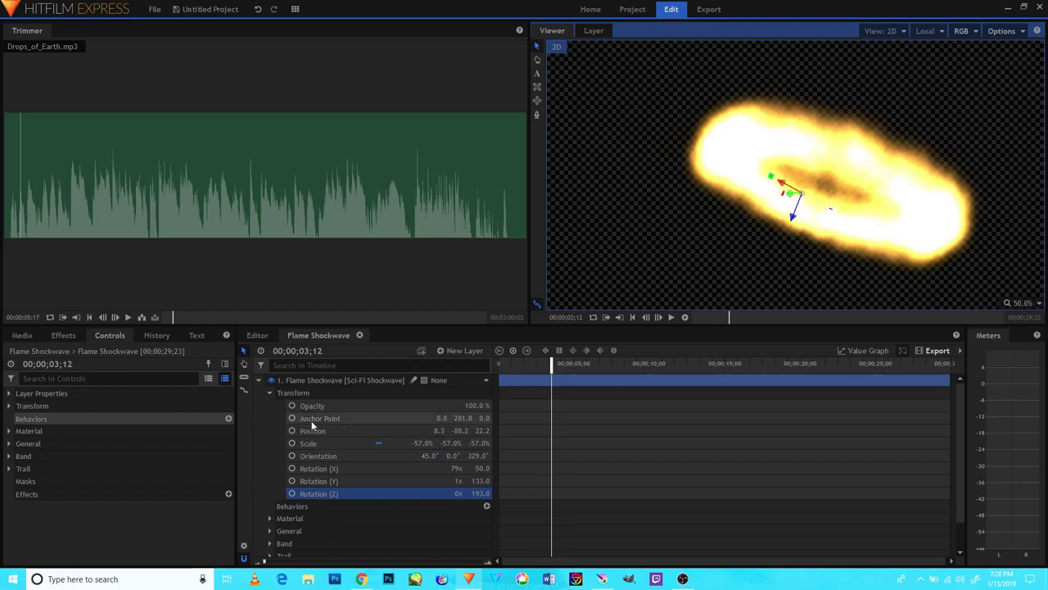
- Move the flame higher in the Viewer, then remove the Flame Shockwave layer from the timeline
right_click(325, 382)
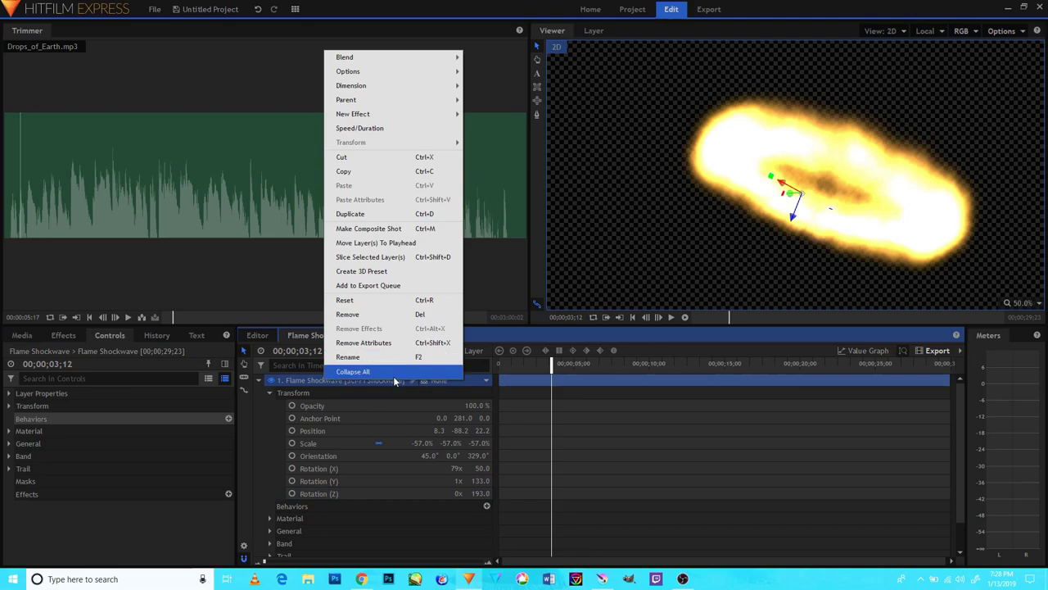
left_click(672, 247)
scroll(794, 244, "down", 1)
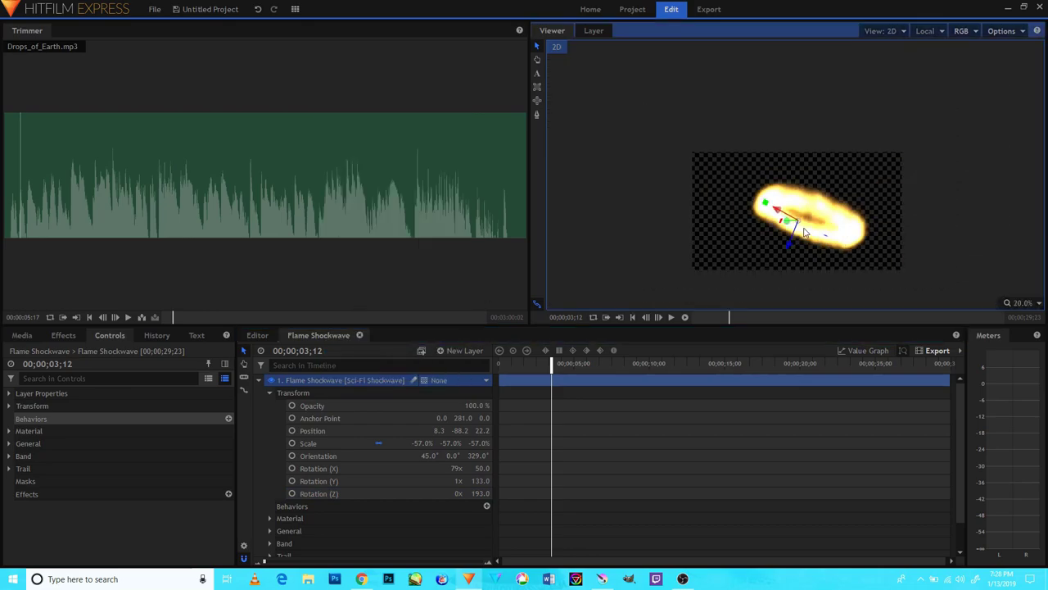
scroll(795, 237, "up", 2)
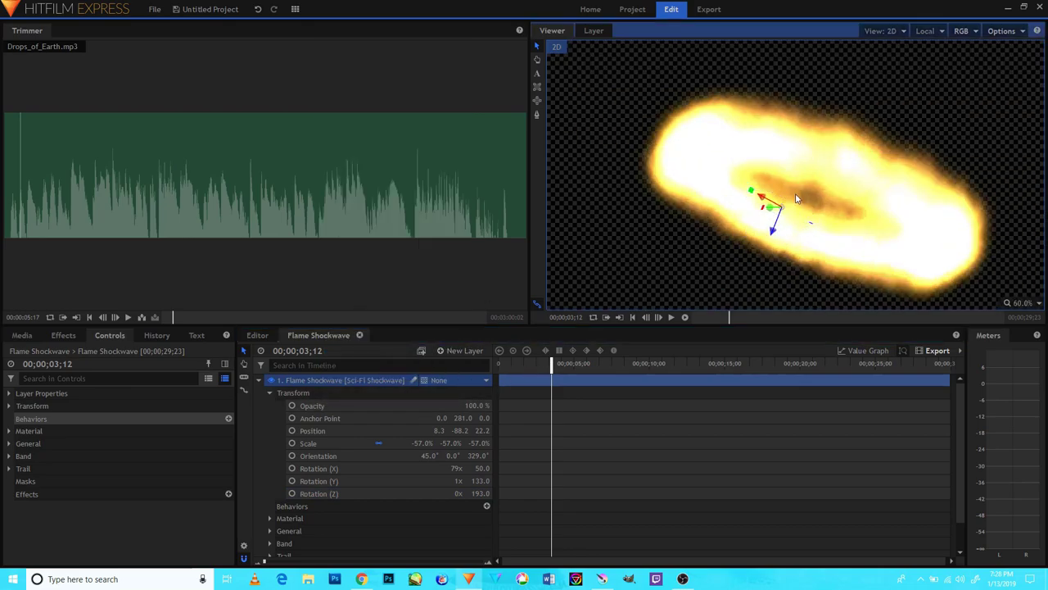
mouse_move(782, 206)
left_mouse_down()
mouse_move(748, 171)
mouse_move(856, 165)
mouse_move(487, 173)
mouse_move(929, 5)
mouse_move(566, 124)
mouse_move(848, 79)
mouse_move(734, 191)
mouse_move(631, 226)
mouse_move(604, 187)
mouse_move(727, 180)
mouse_move(926, 145)
mouse_move(1007, 47)
mouse_move(620, 235)
mouse_move(636, 174)
mouse_move(760, 163)
mouse_move(920, 112)
mouse_move(831, 82)
mouse_move(660, 227)
mouse_move(557, 206)
mouse_move(694, 197)
mouse_move(950, 259)
mouse_move(469, 89)
mouse_move(565, 287)
mouse_move(914, 92)
mouse_move(830, 164)
left_mouse_up()
right_click(385, 377)
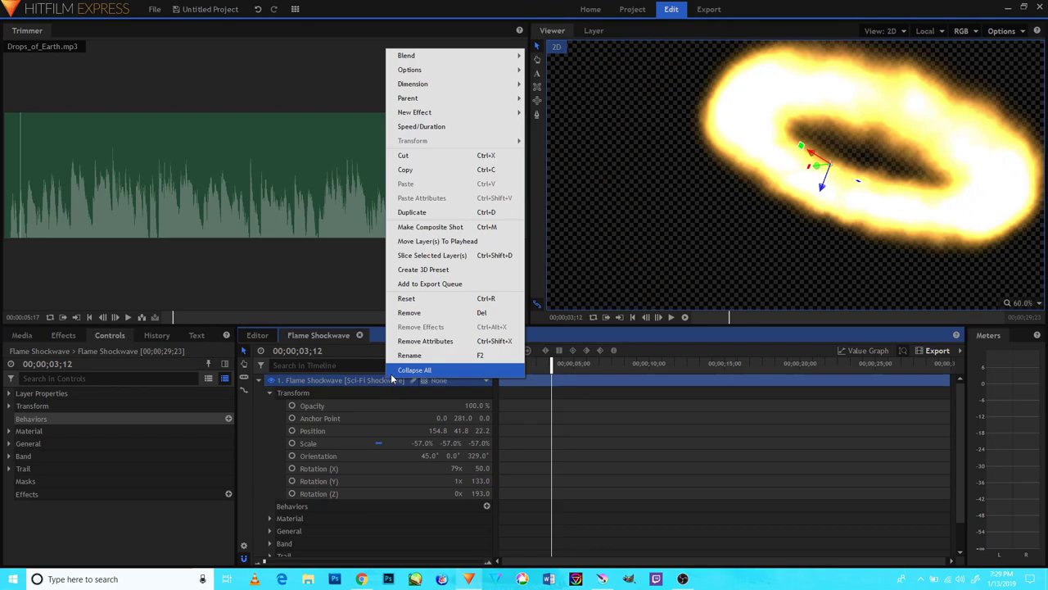
left_click(430, 313)
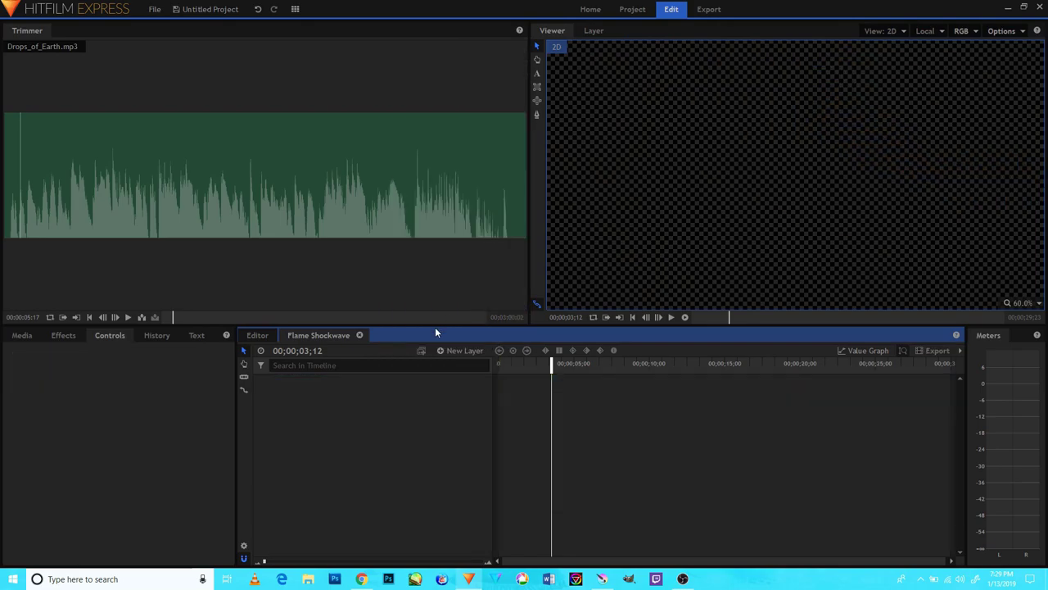
- Add the whole Editor timeline to the export queue on the Export page
left_click(638, 10)
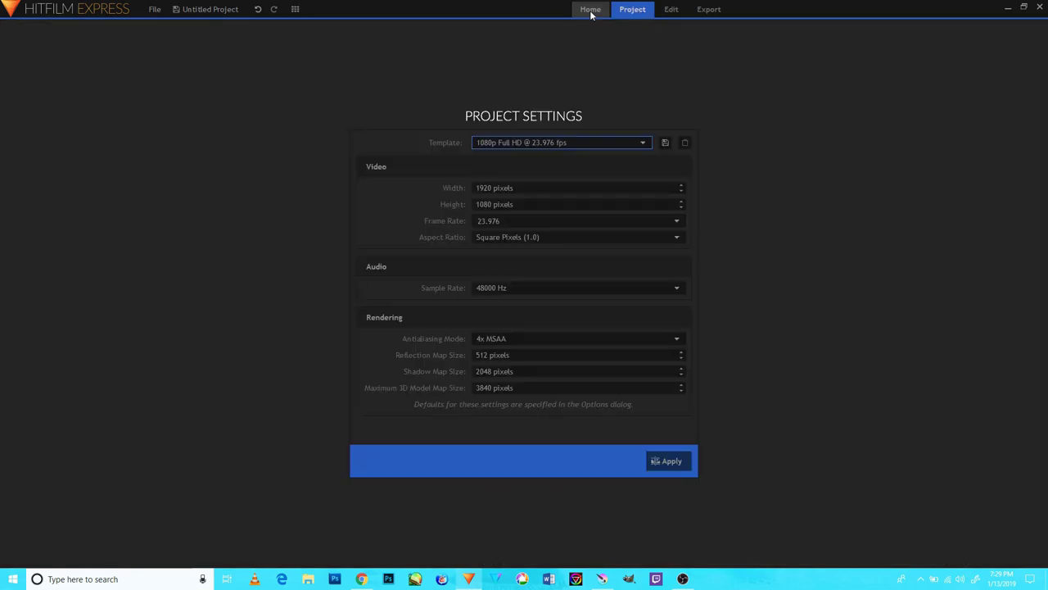
left_click(590, 10)
left_click(631, 10)
left_click(671, 10)
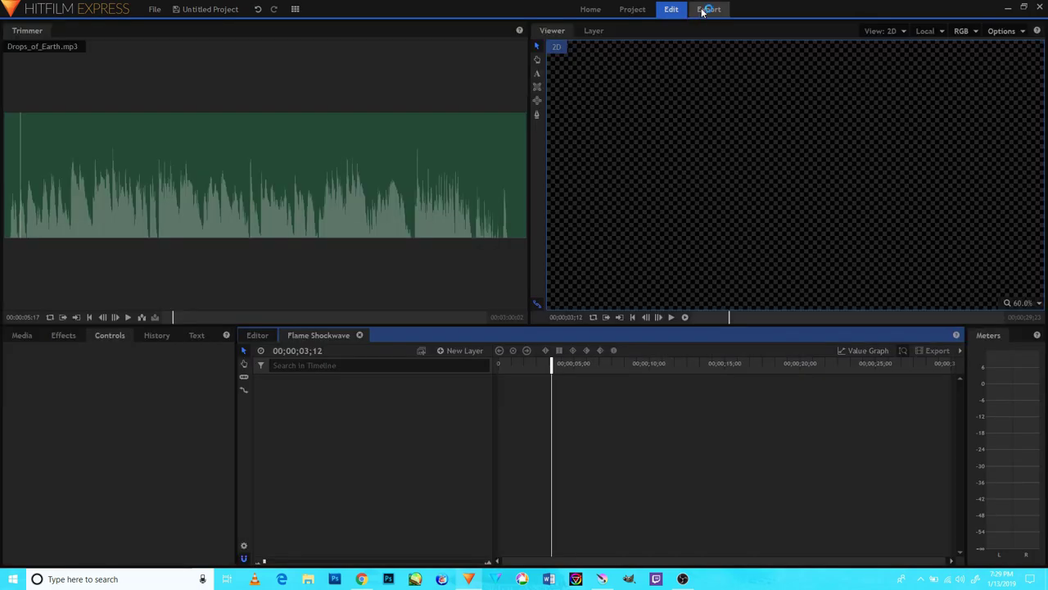
left_click(706, 10)
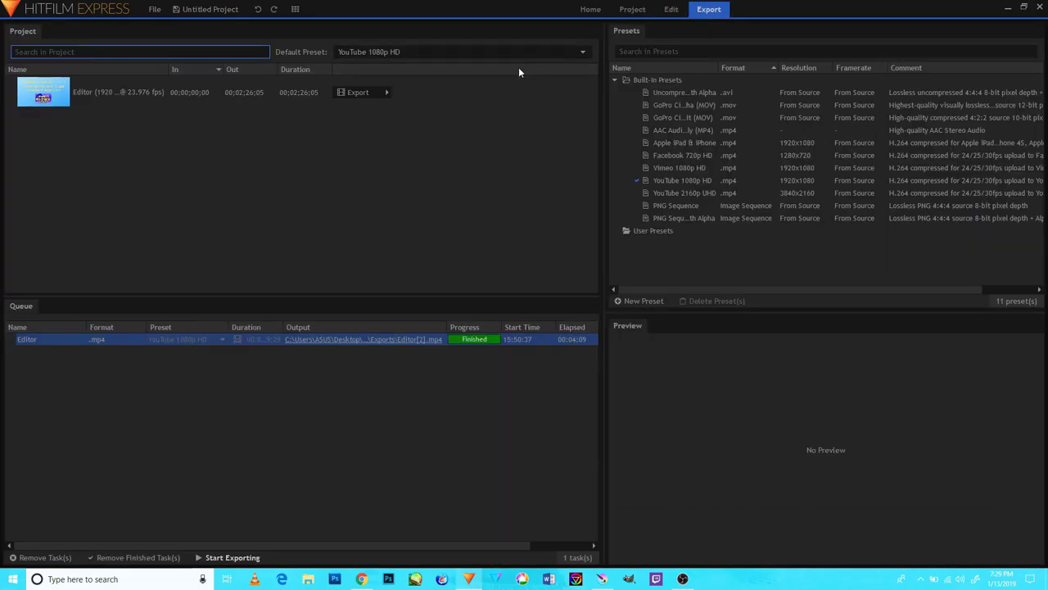
left_click(384, 92)
left_click(411, 93)
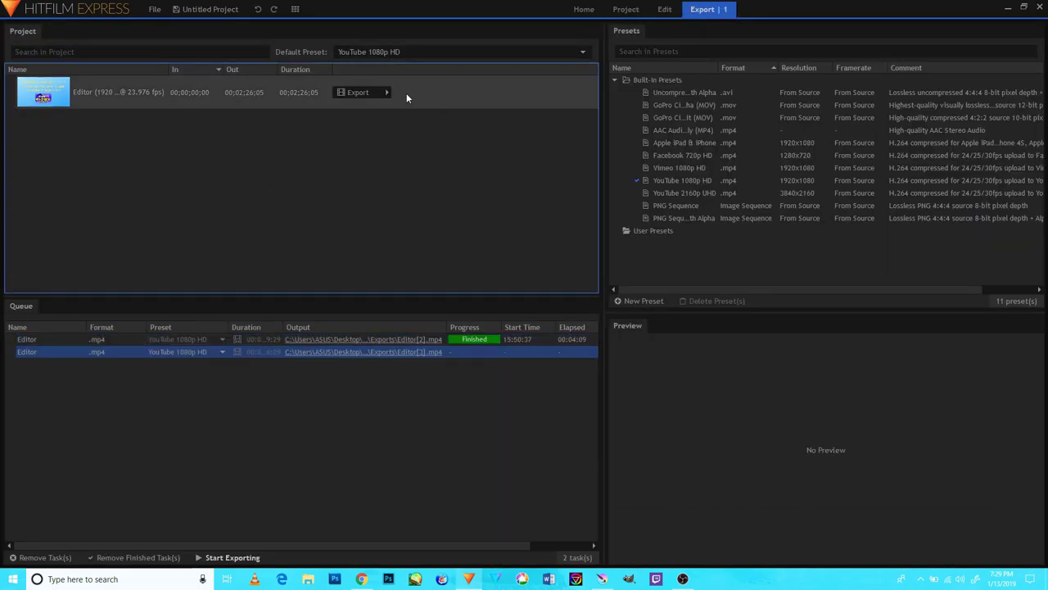
- Remove the finished Editor[2] task, whose exported file is missing, from the queue
left_click(333, 339)
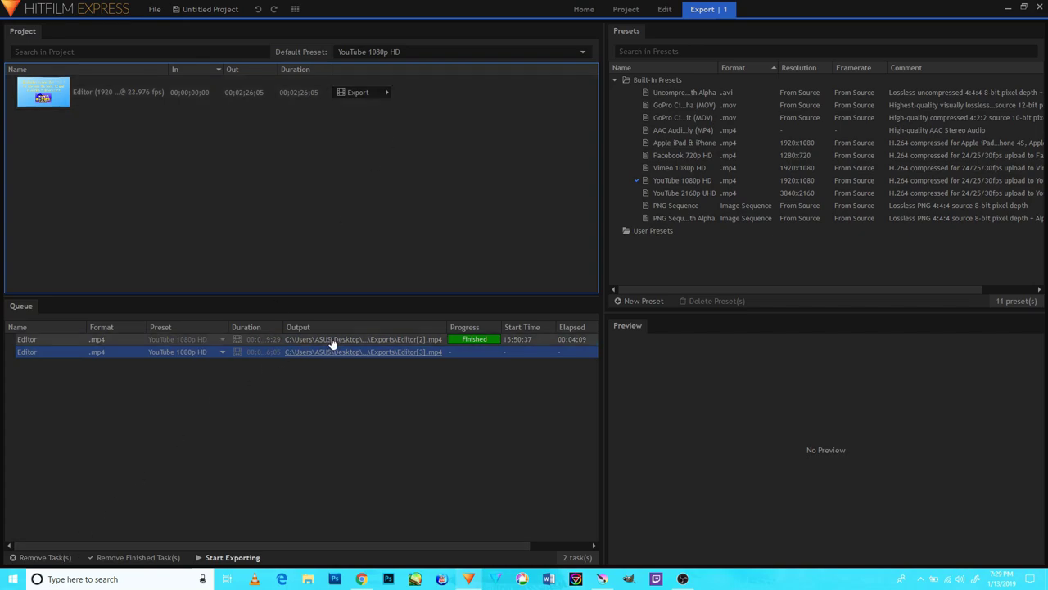
left_click(579, 297)
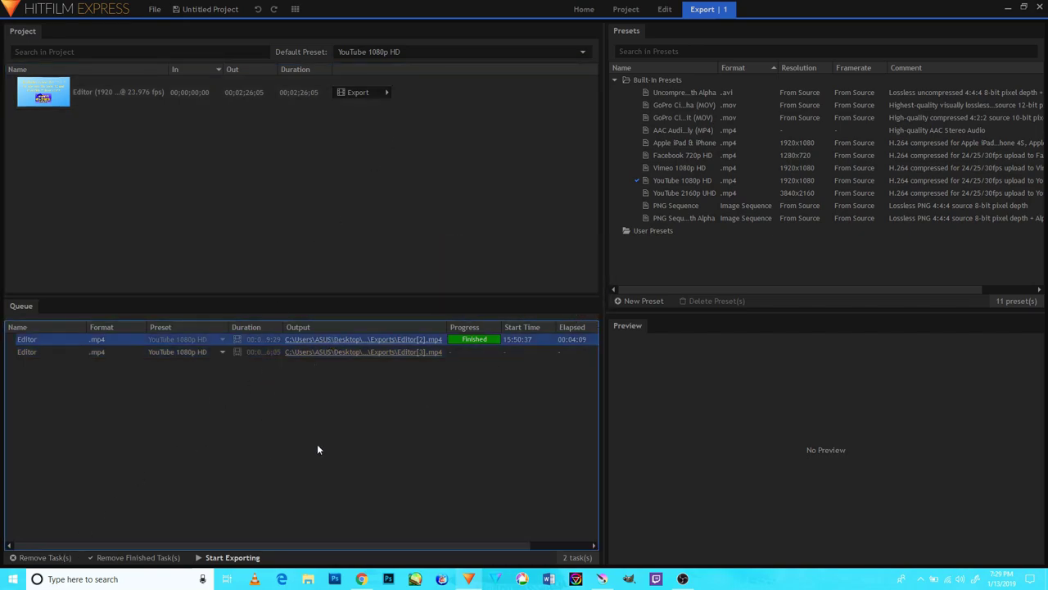
left_click(64, 558)
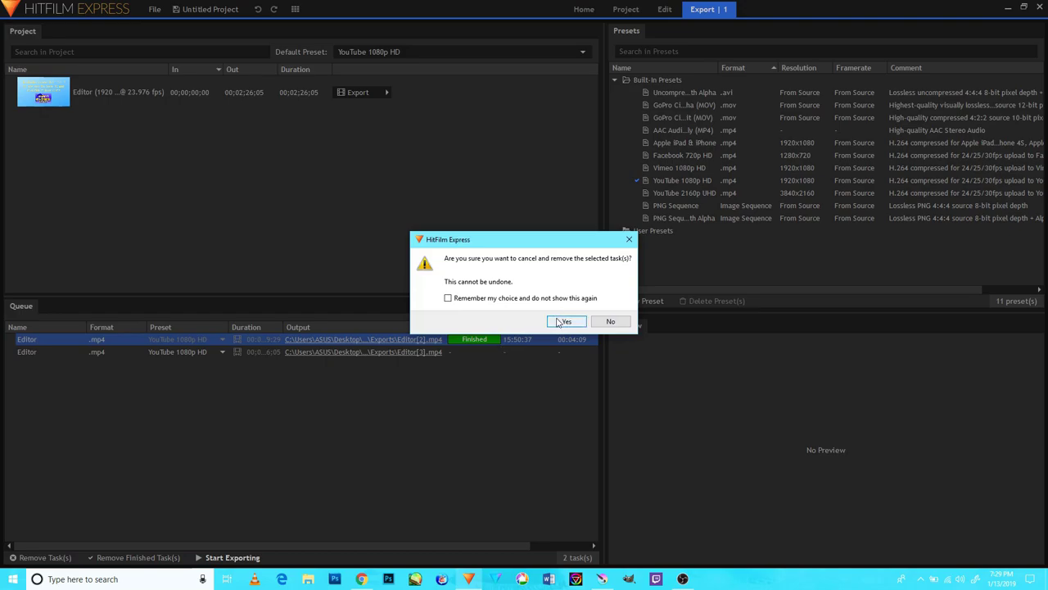
key("Return")
- Keep the default Editor[3].mp4 output name and start rendering the export
left_click(402, 340)
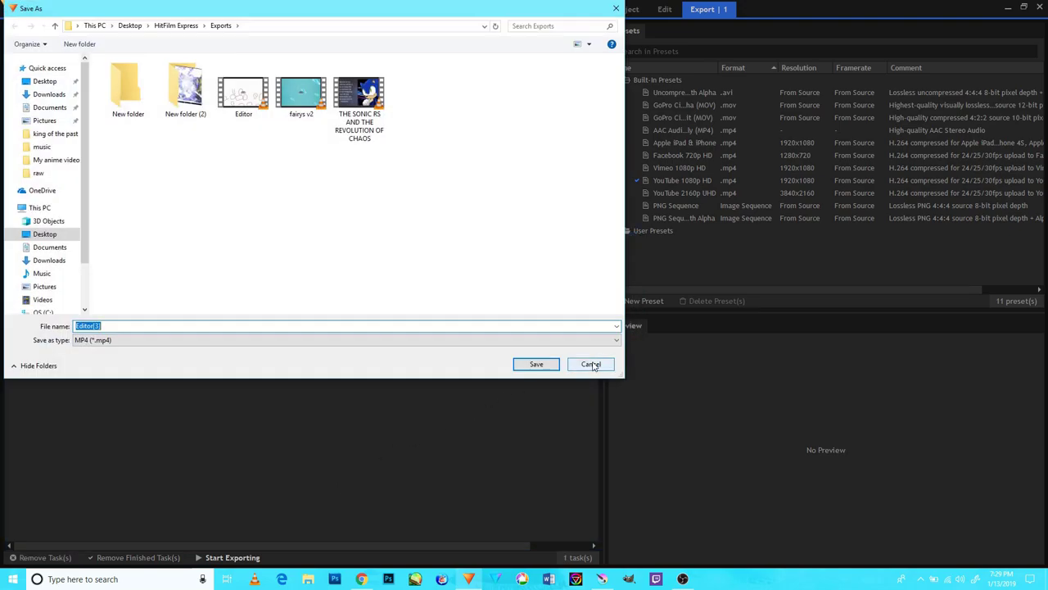
left_click(591, 364)
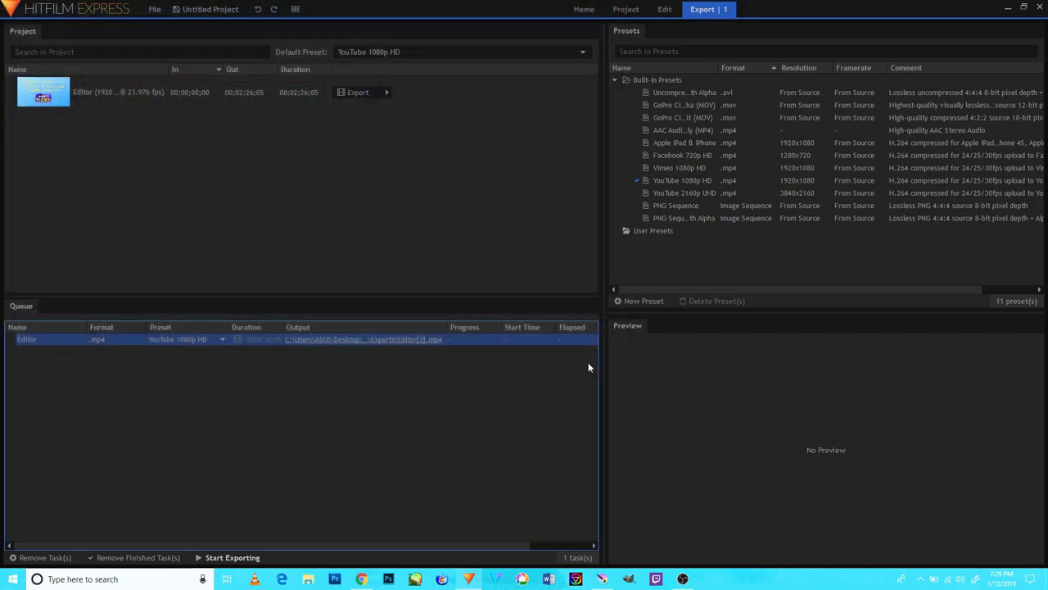
left_click(235, 558)
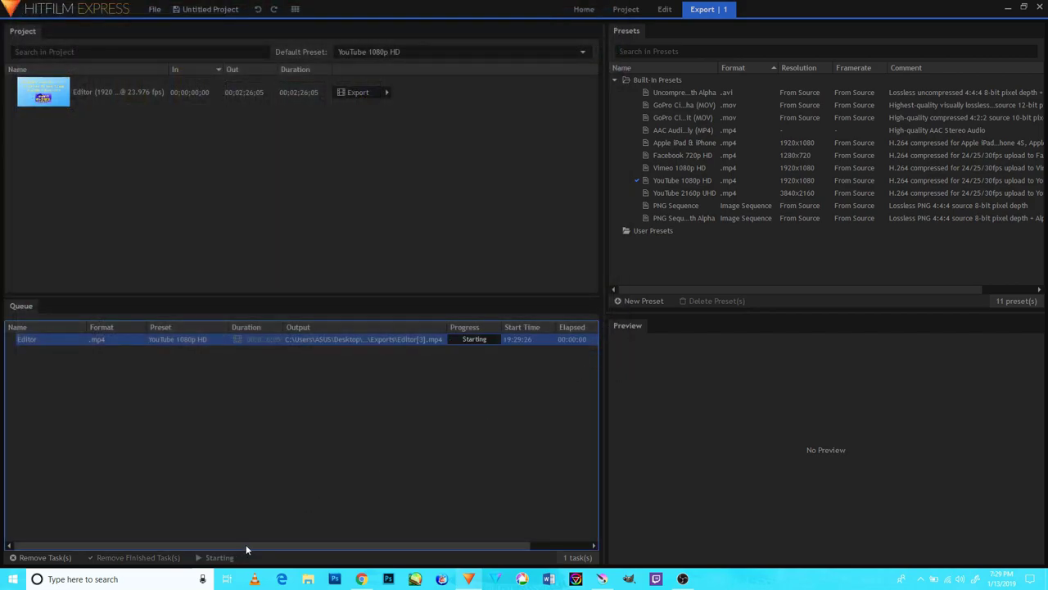
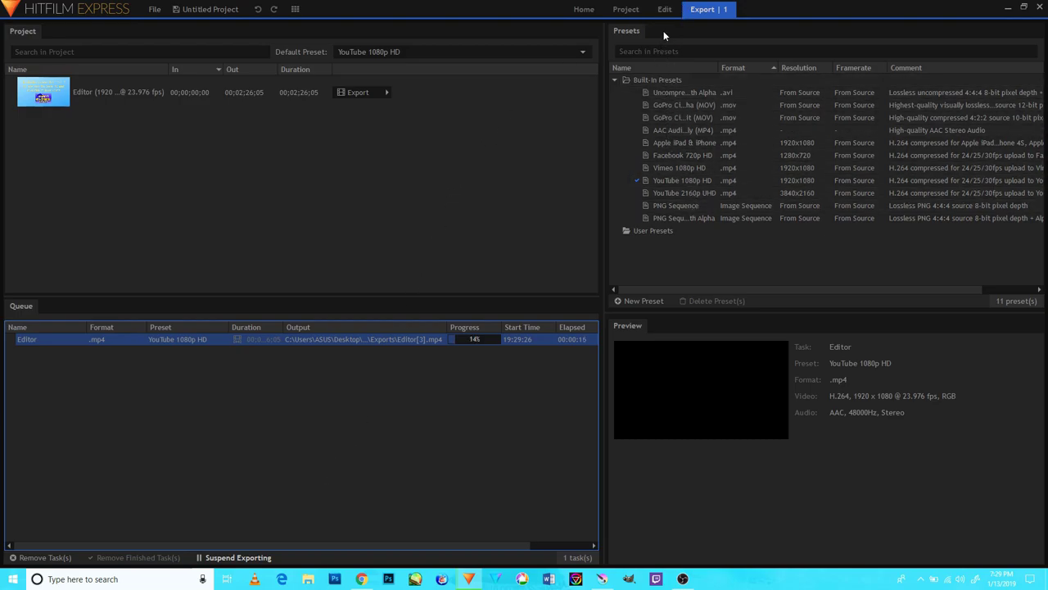
- Check the export queue progress, then return to the Edit workspace
left_click(664, 10)
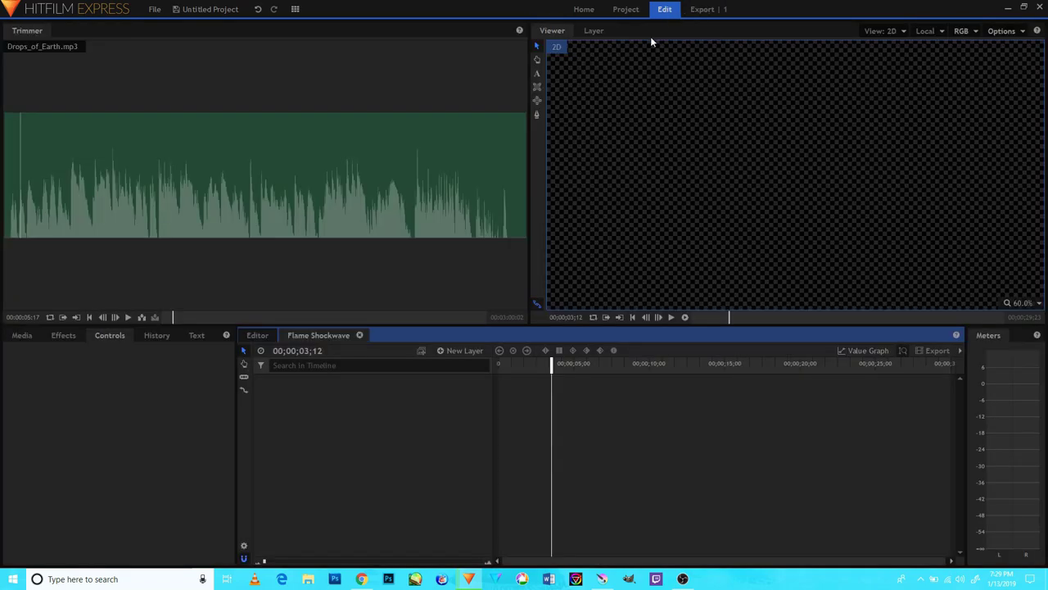
left_click(702, 10)
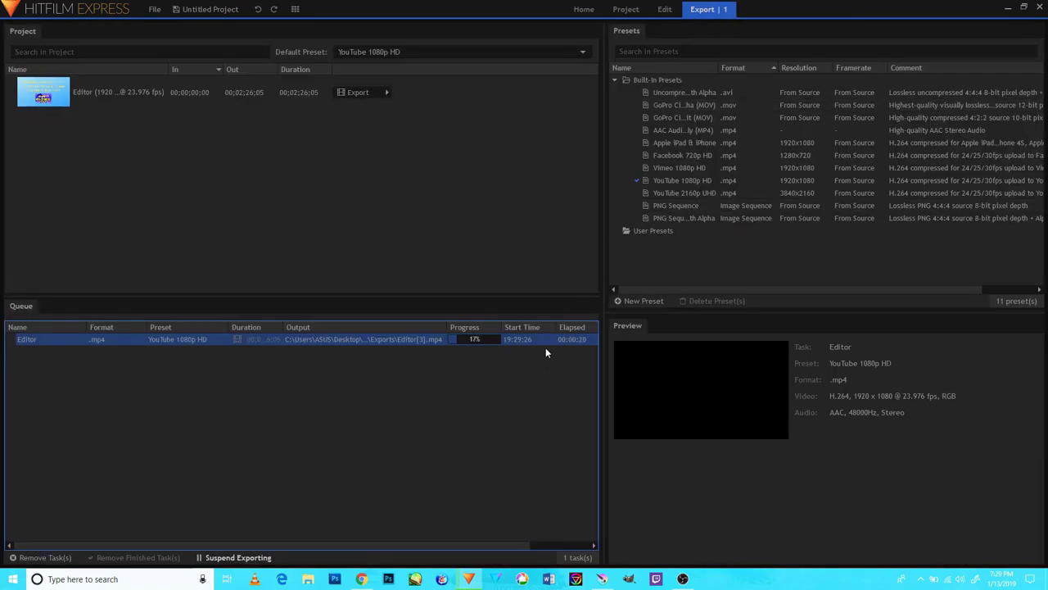
left_click(664, 9)
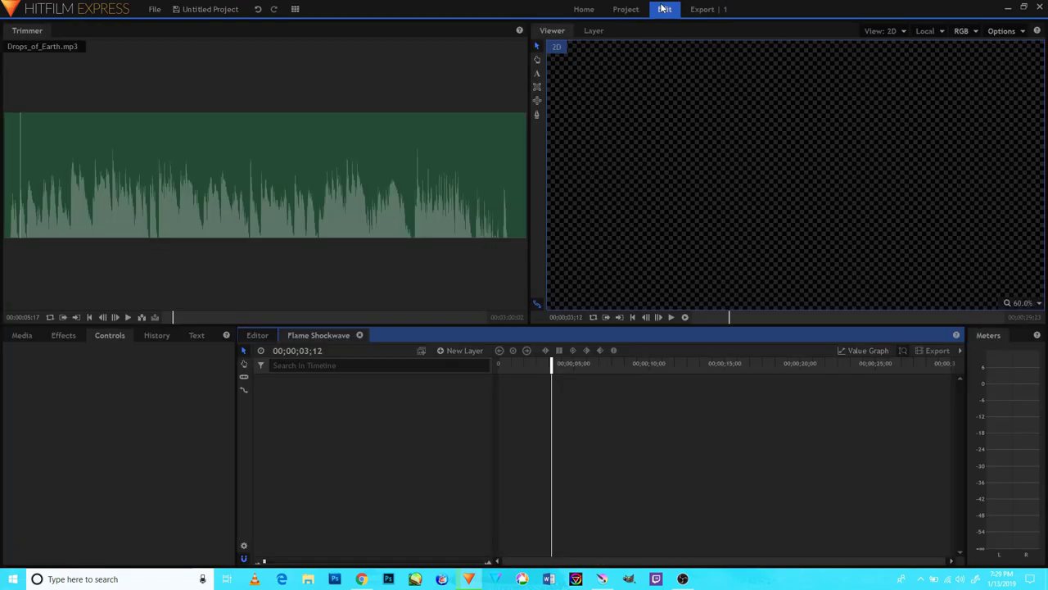
- Undo the Flame Shockwave composite edits until the Speed paints slideshow timeline returns
left_click(257, 9)
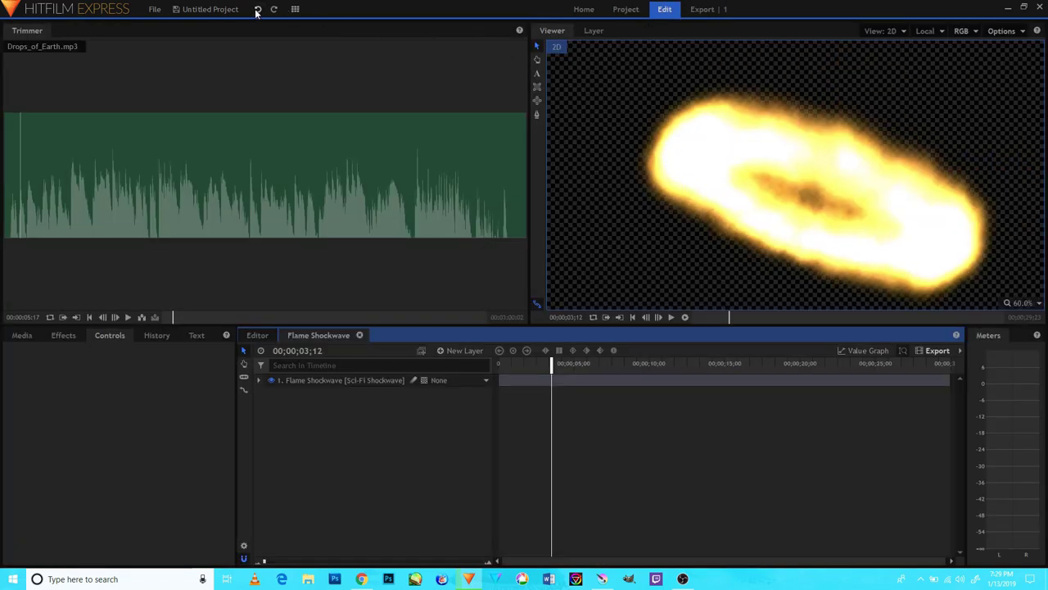
left_click(257, 9)
left_click(258, 9)
left_click(259, 9)
left_click(260, 8)
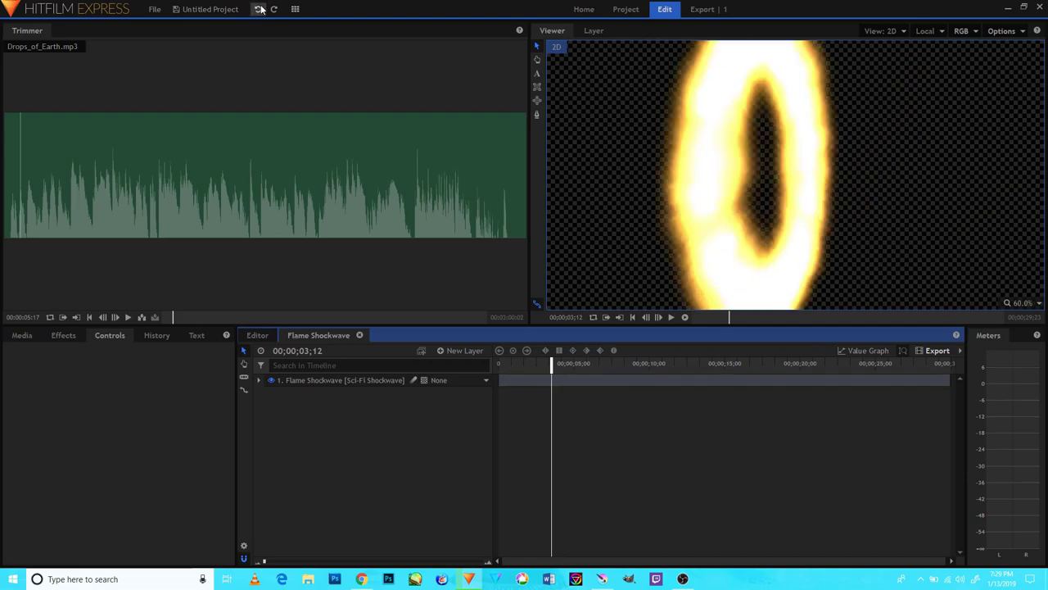
left_click(261, 8)
left_click(261, 9)
left_click(262, 9)
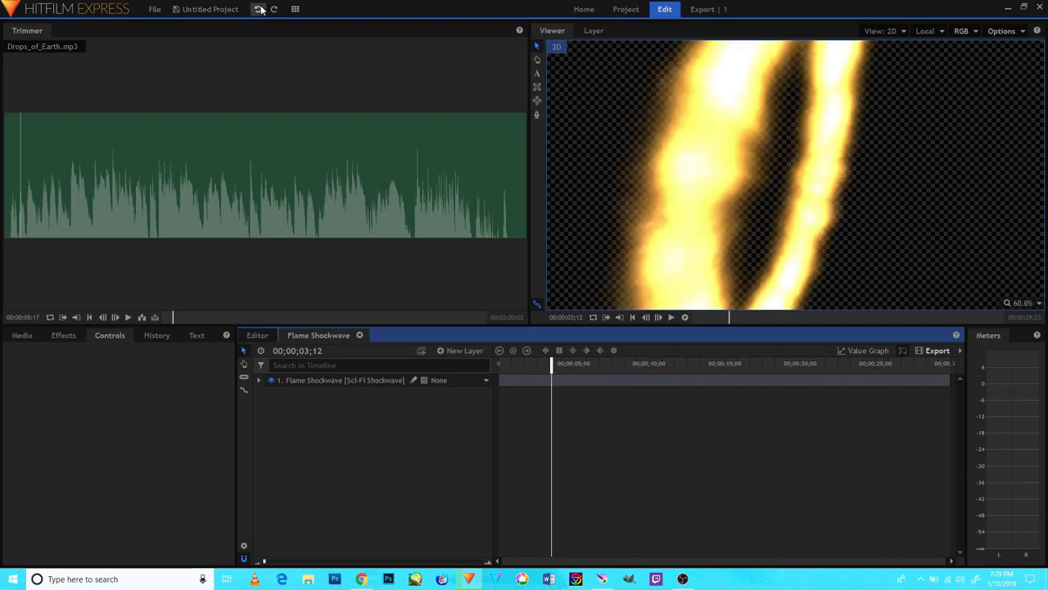
left_click(261, 8)
left_click(261, 8)
left_click(261, 8)
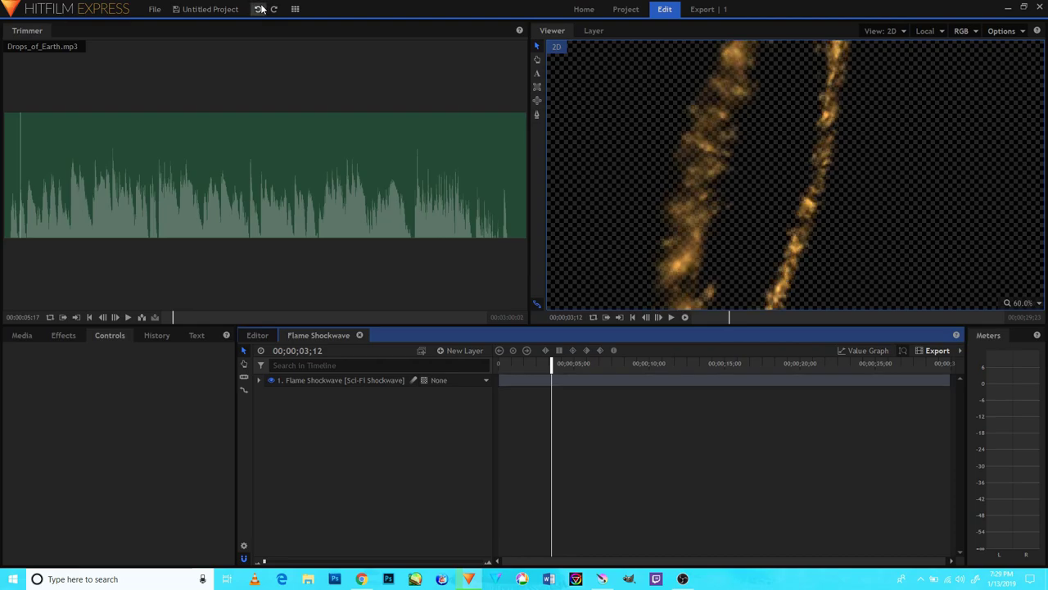
left_click(260, 8)
left_click(260, 8)
left_click(261, 8)
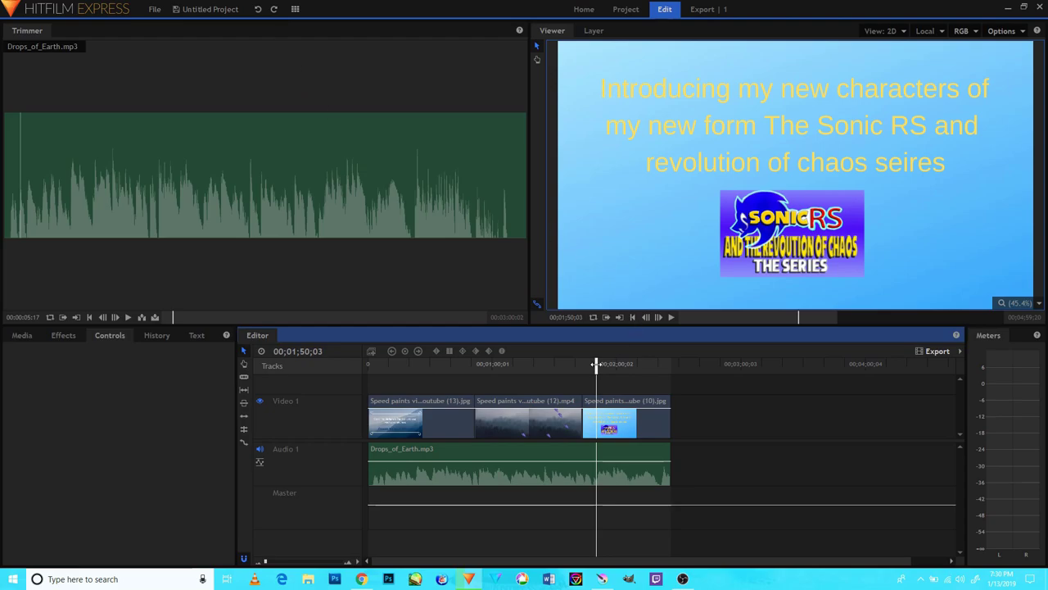
- Scrub back to the forest clip and glance at the export progress
mouse_move(595, 366)
left_mouse_down()
mouse_move(385, 366)
mouse_move(596, 322)
left_mouse_up()
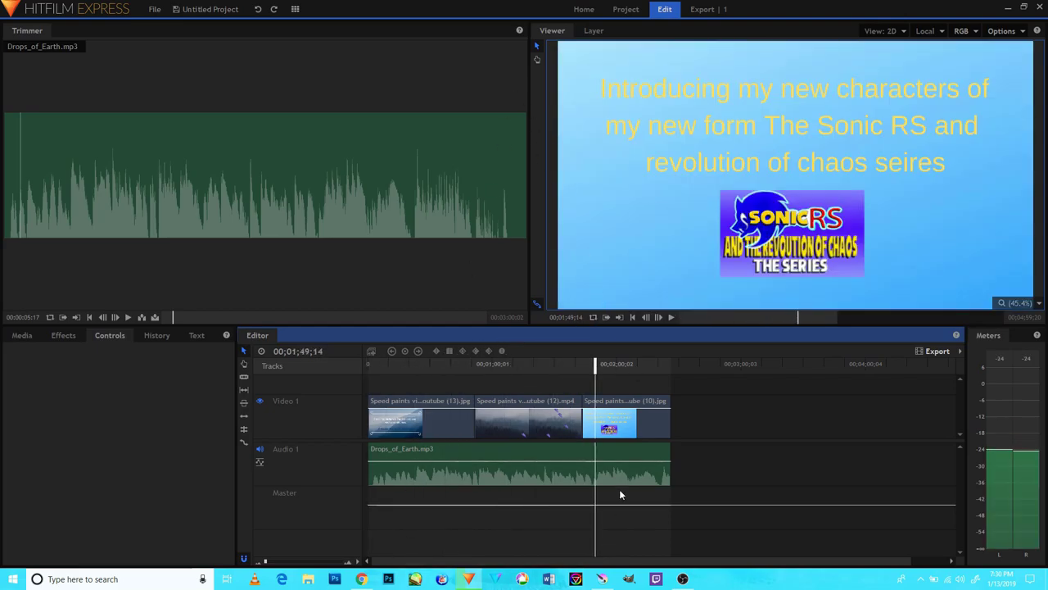
left_click(700, 9)
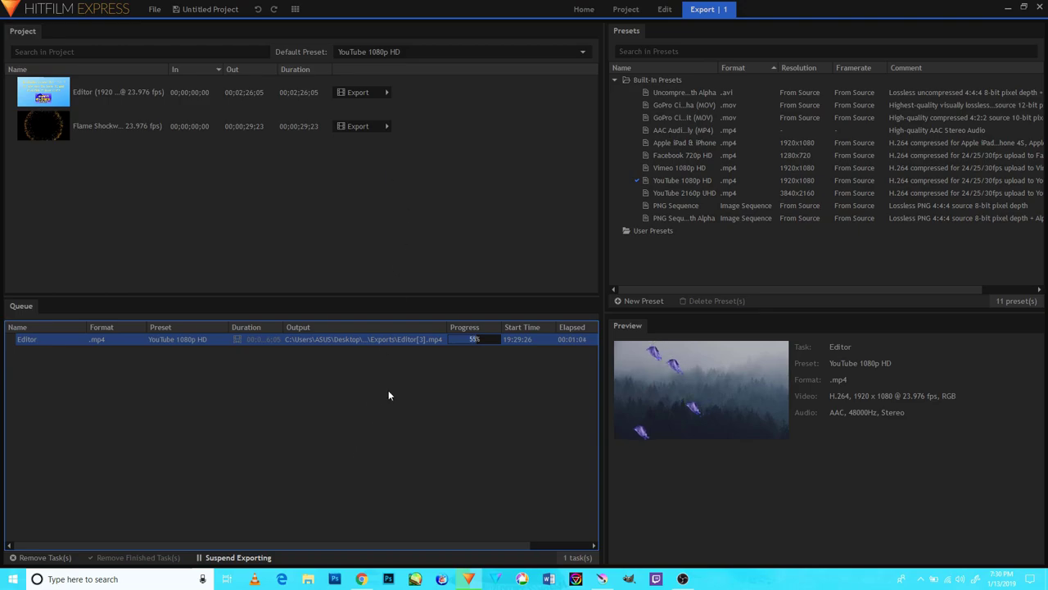
left_click(666, 11)
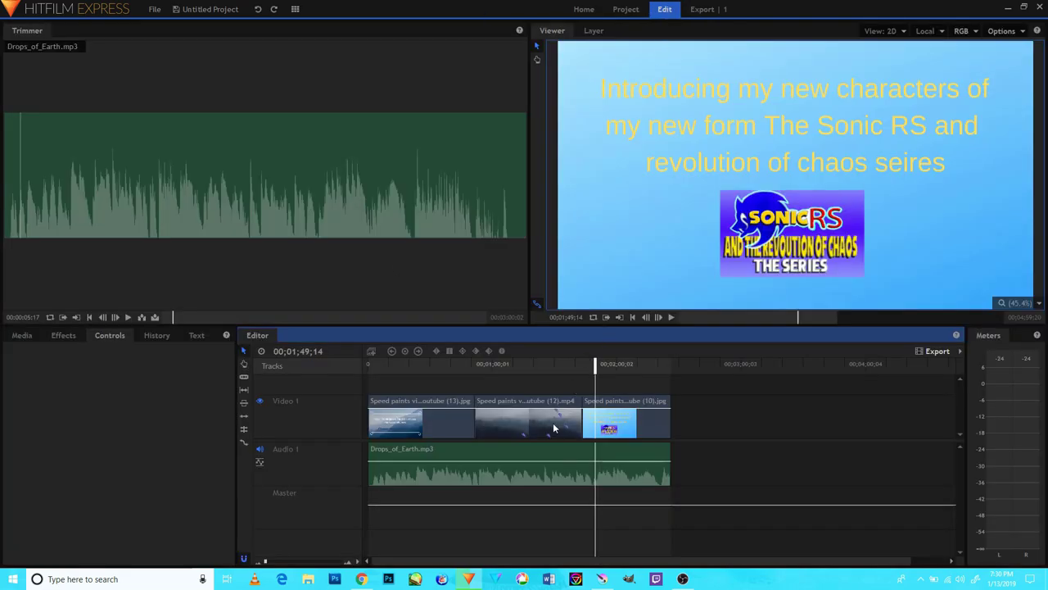
- Scrub back to the title card, then minimize and restore HitFilm to view the 88% render
left_click_drag(598, 368, 488, 363)
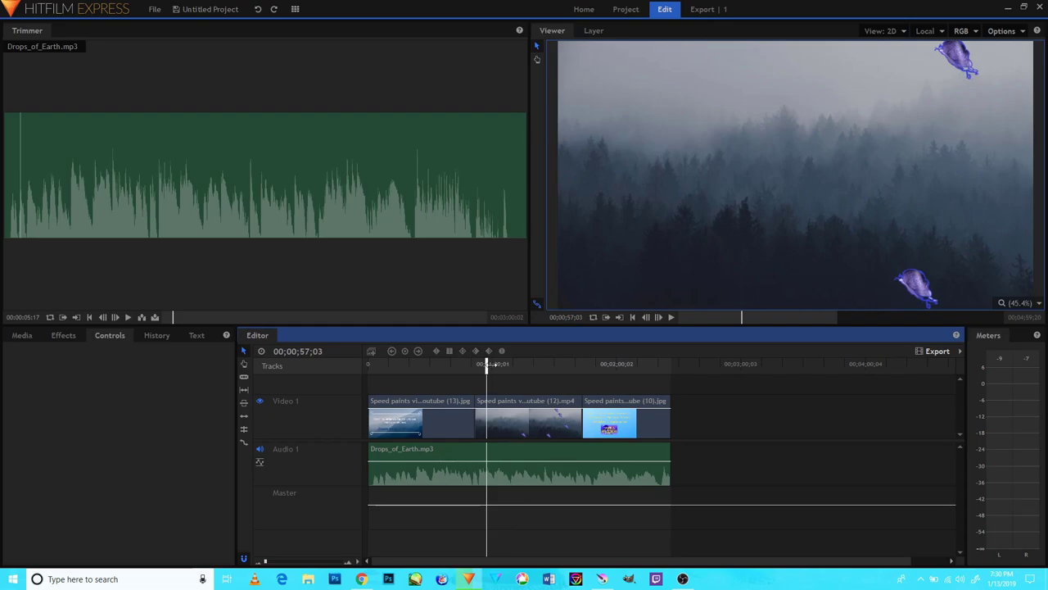
left_click_drag(488, 363, 363, 369)
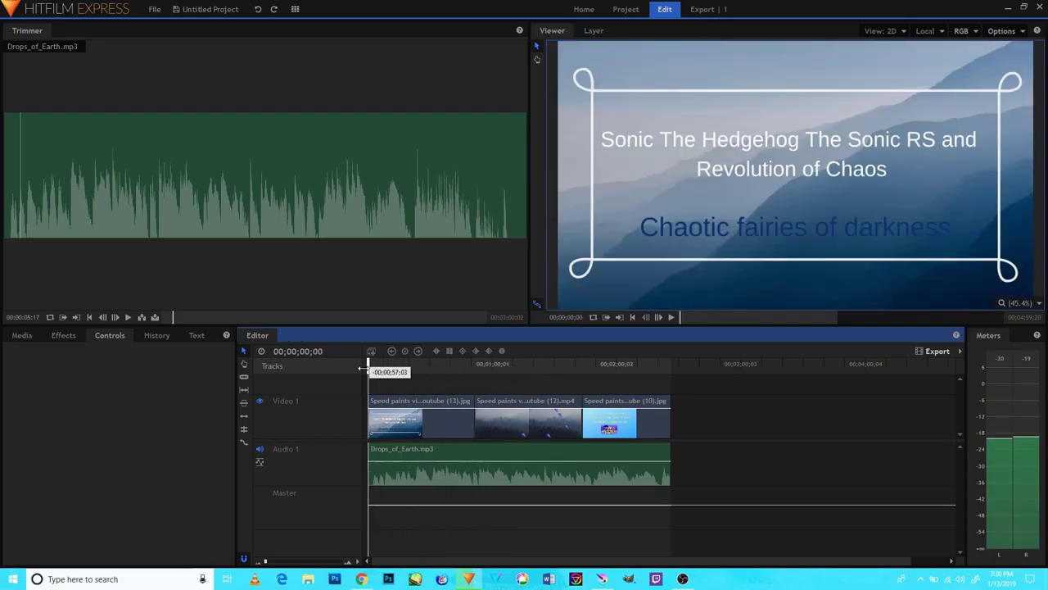
left_click(465, 577)
left_click(459, 578)
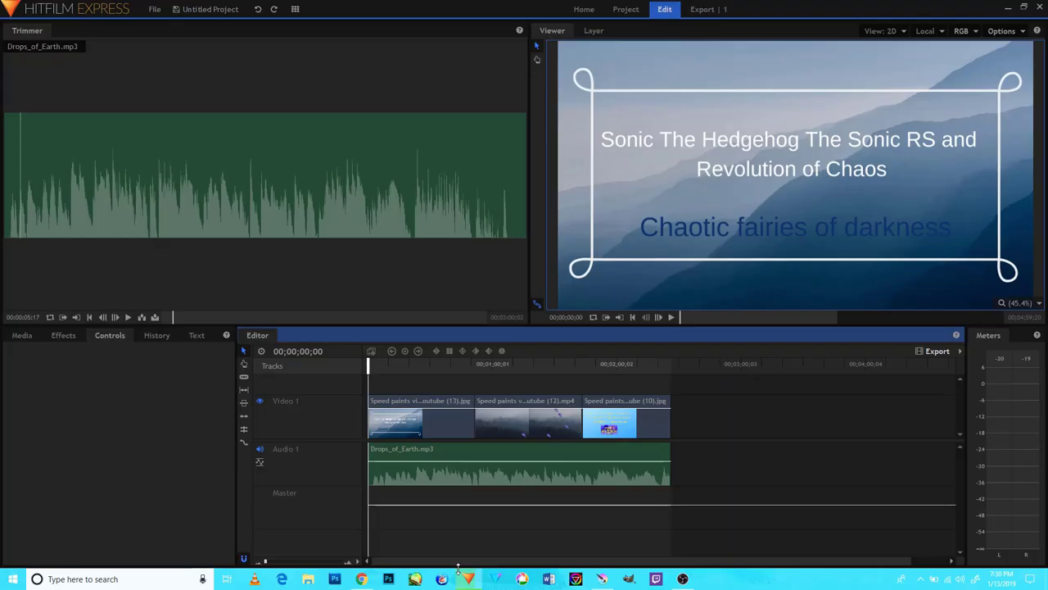
left_click(710, 9)
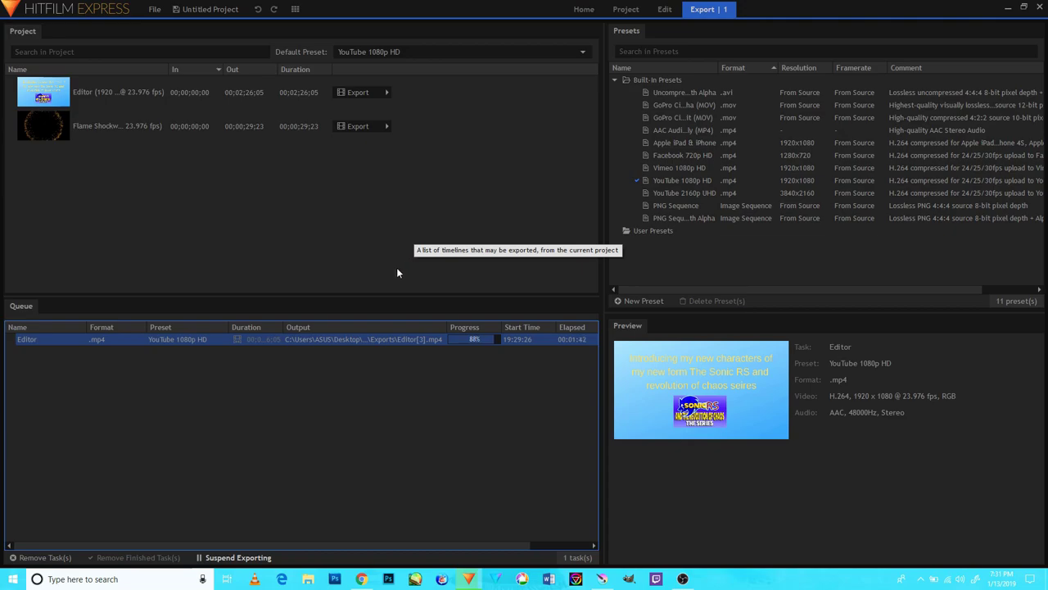
- Move the playhead to the 10-second mark and browse the wave-filtered Effects and project Media
left_click(664, 10)
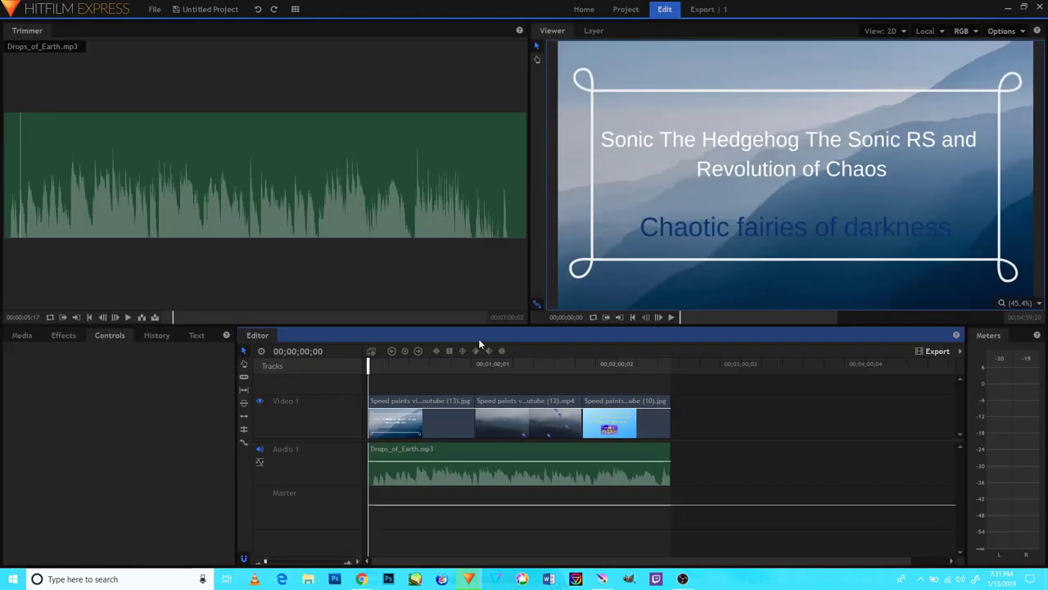
left_click_drag(370, 365, 378, 365)
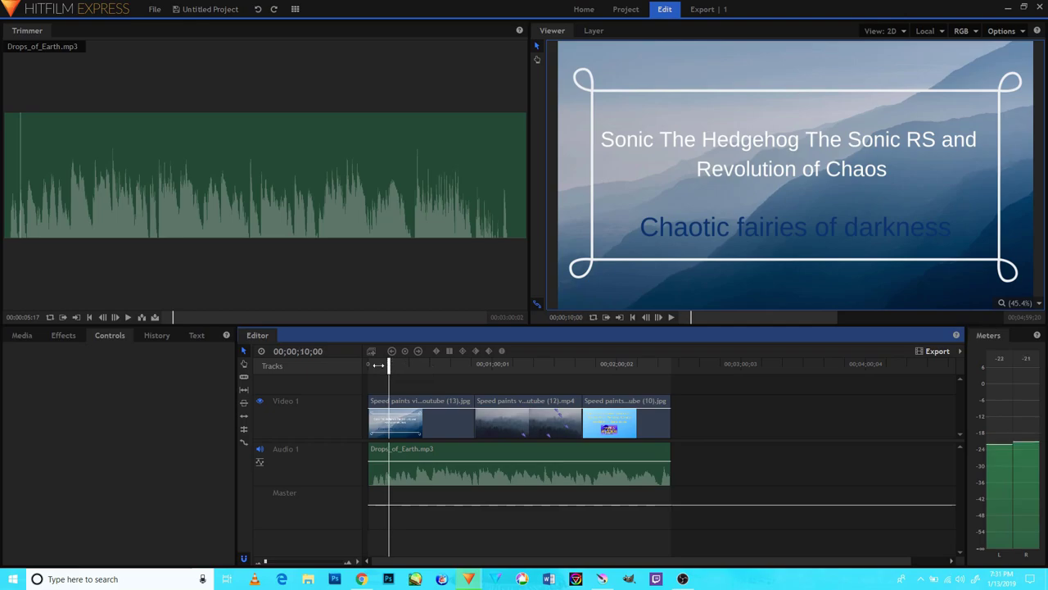
left_click(195, 201)
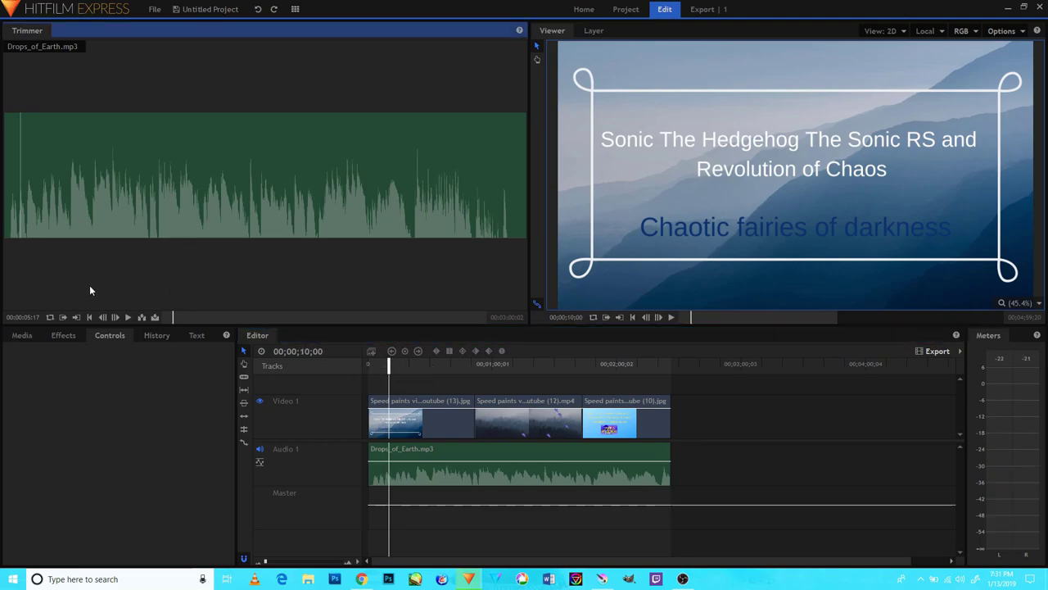
left_click(61, 335)
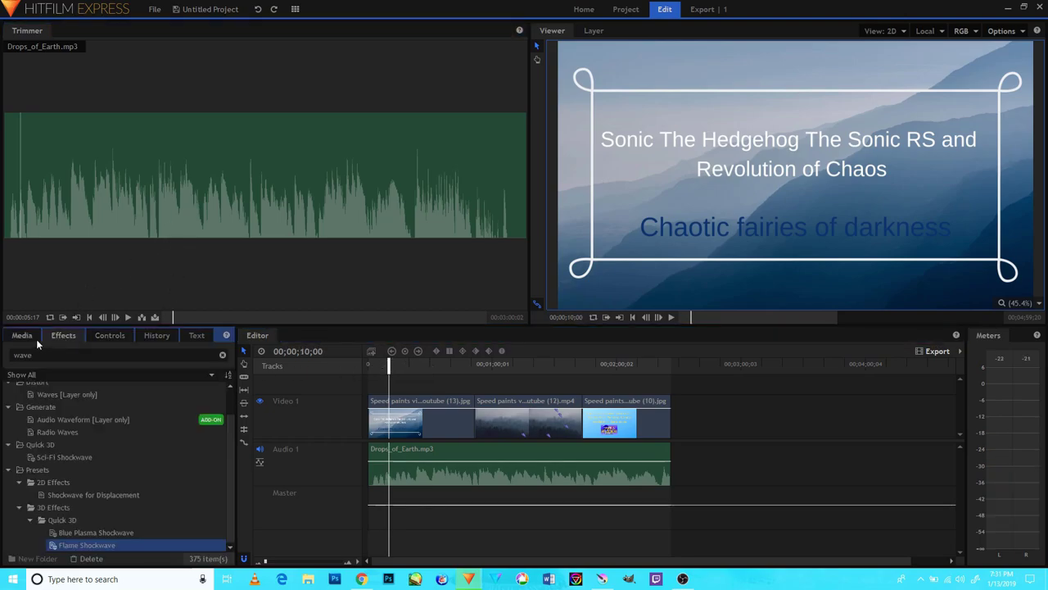
left_click(33, 335)
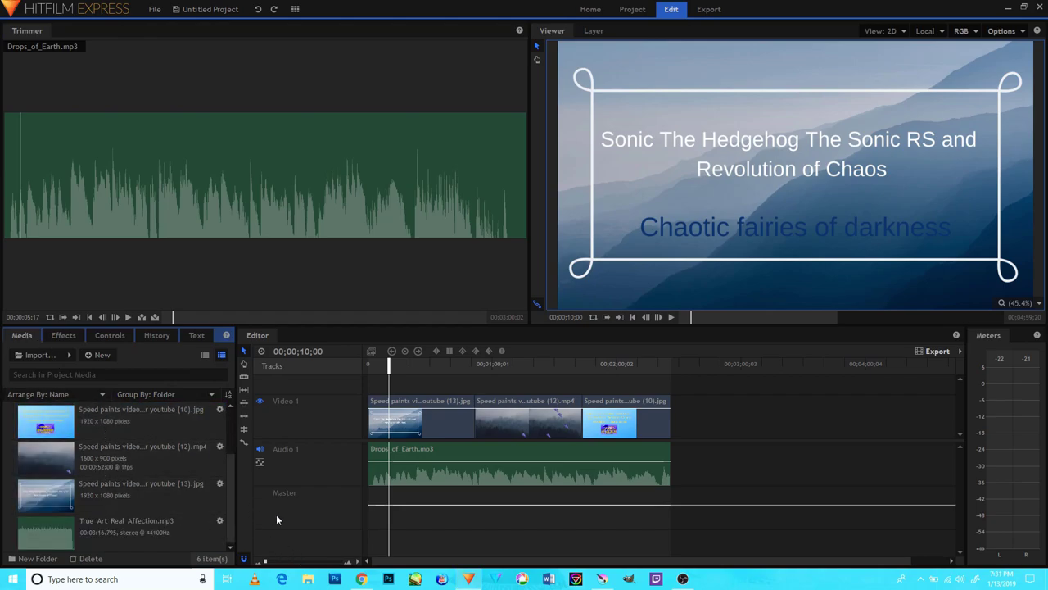
- Minimize OBS and confirm the YouTube 1080p HD MP4 export finished in 00:01:56
left_click(682, 579)
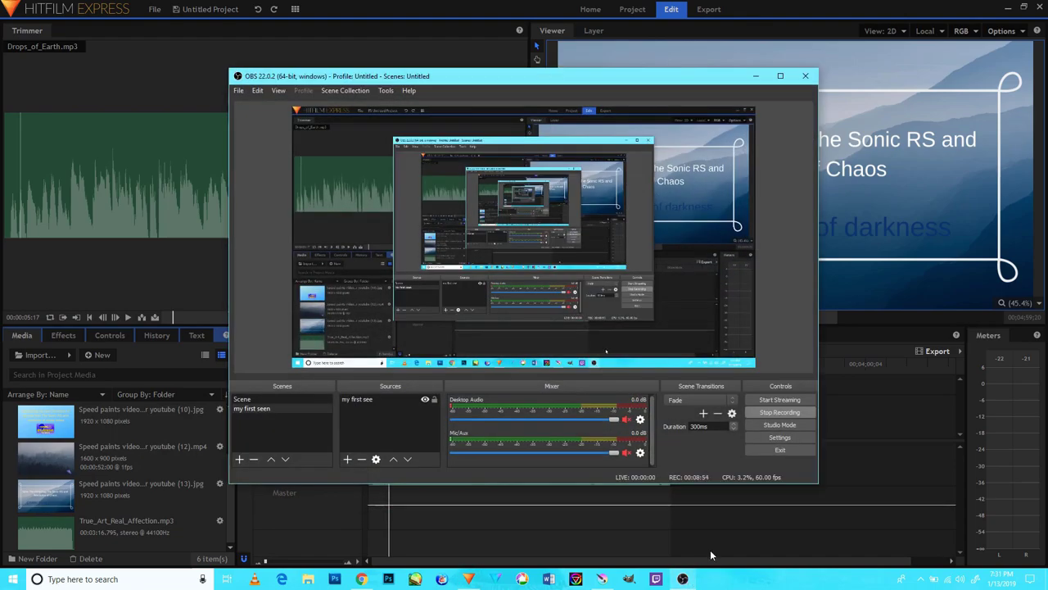
left_click(756, 76)
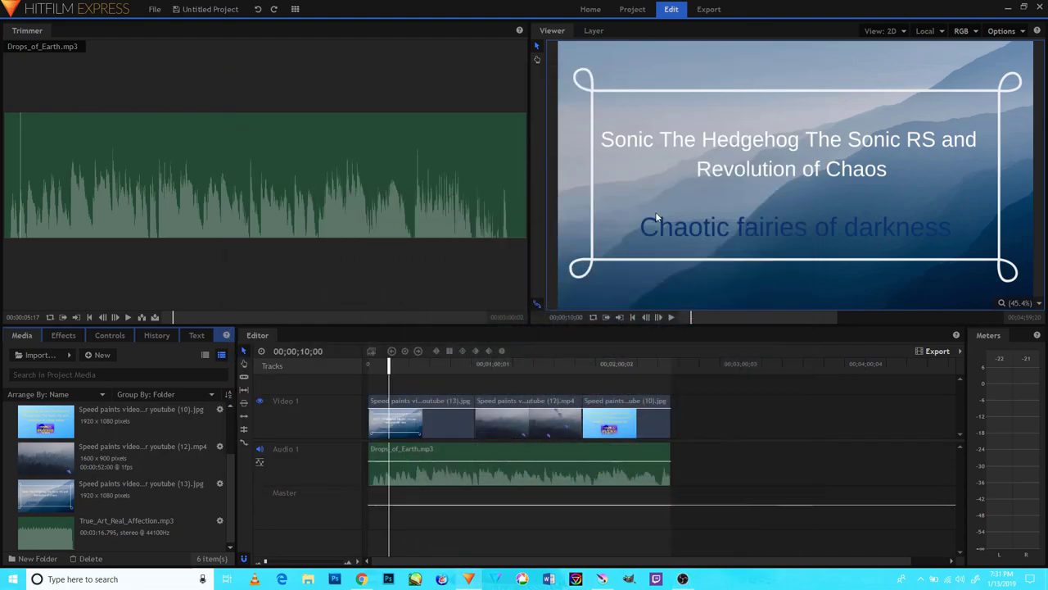
left_click(709, 10)
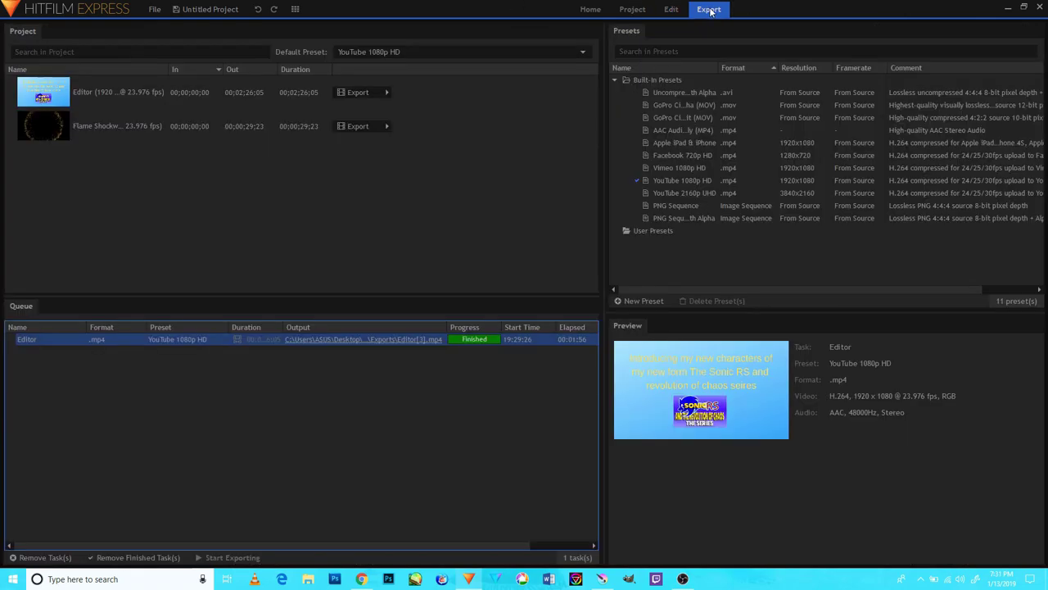
- Open the Exports folder in File Explorer showing the 70.0 MB Editor[3] video
left_click(423, 339)
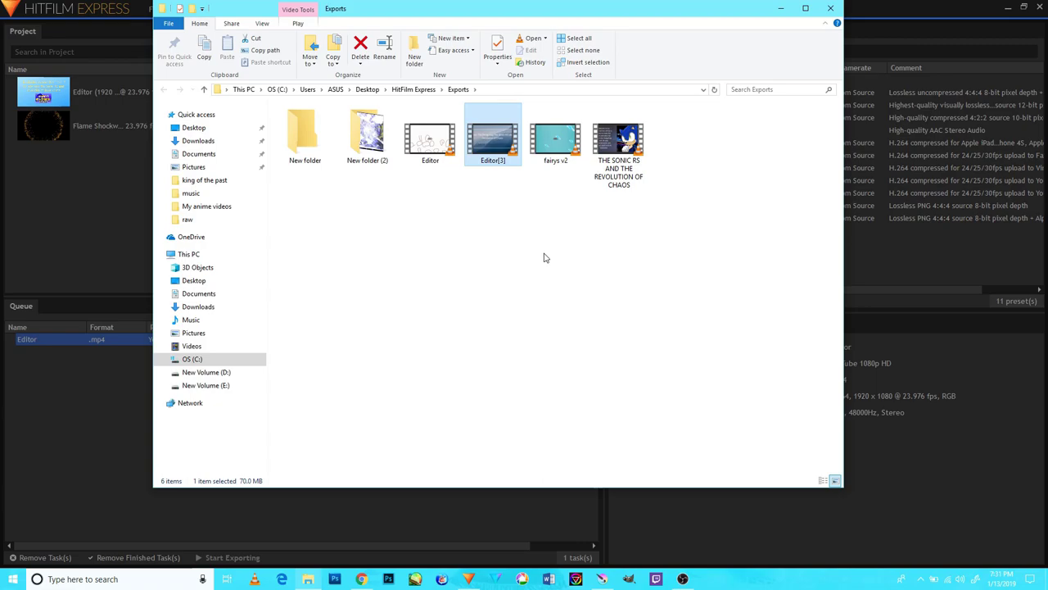
left_click(681, 579)
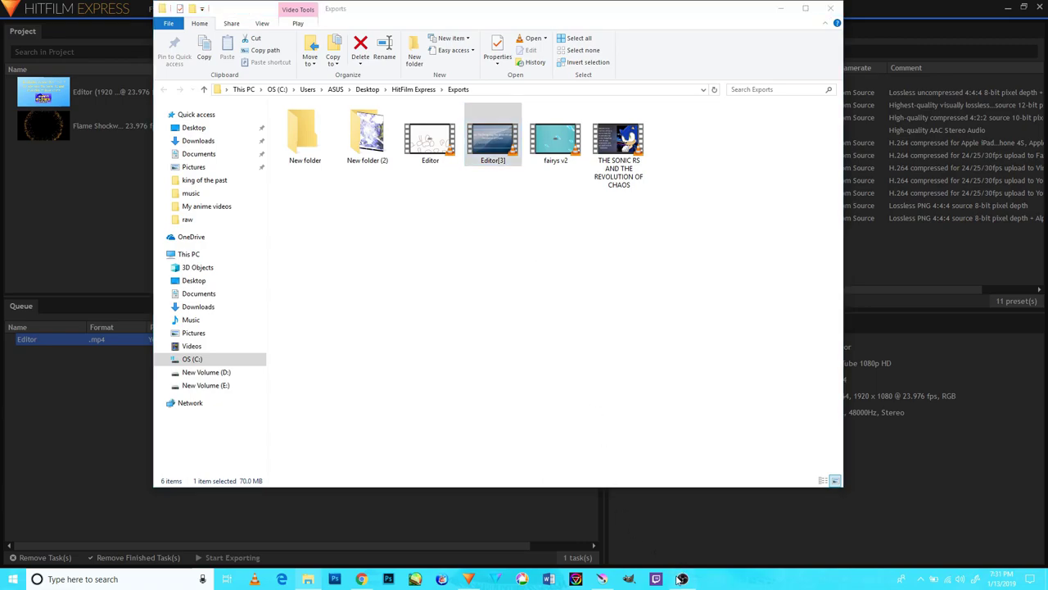